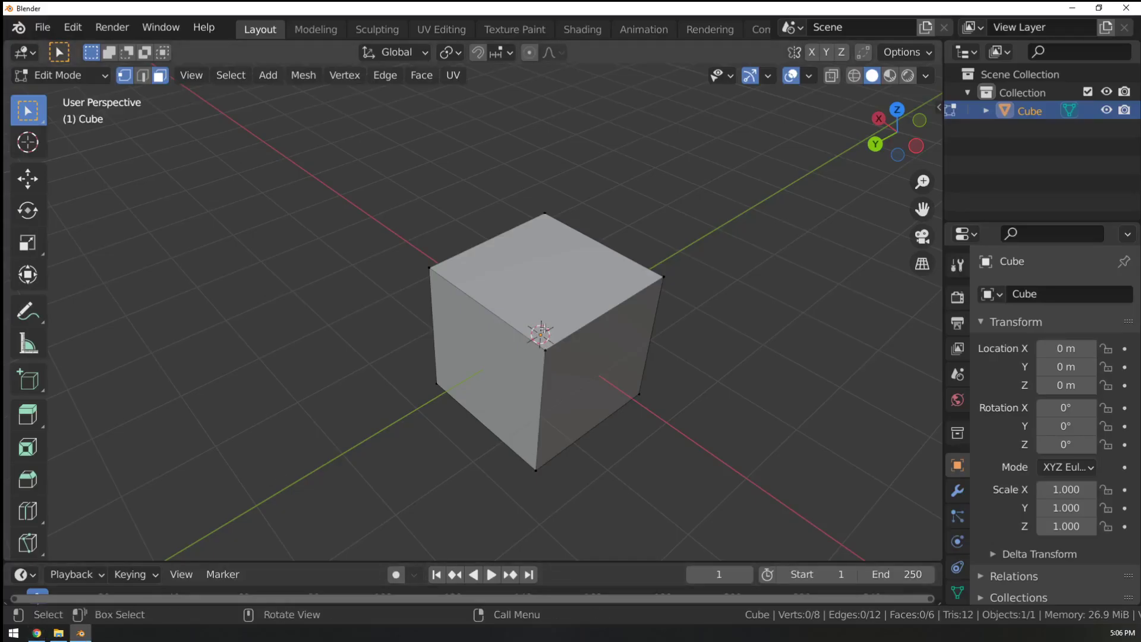
Delete all of the cube's geometry in Edit Mode.
key("a")
middle_click_drag(654, 298, 604, 257, "shift")
key("x")
left_click(604, 257)
middle_click_drag(469, 336, 453, 382)
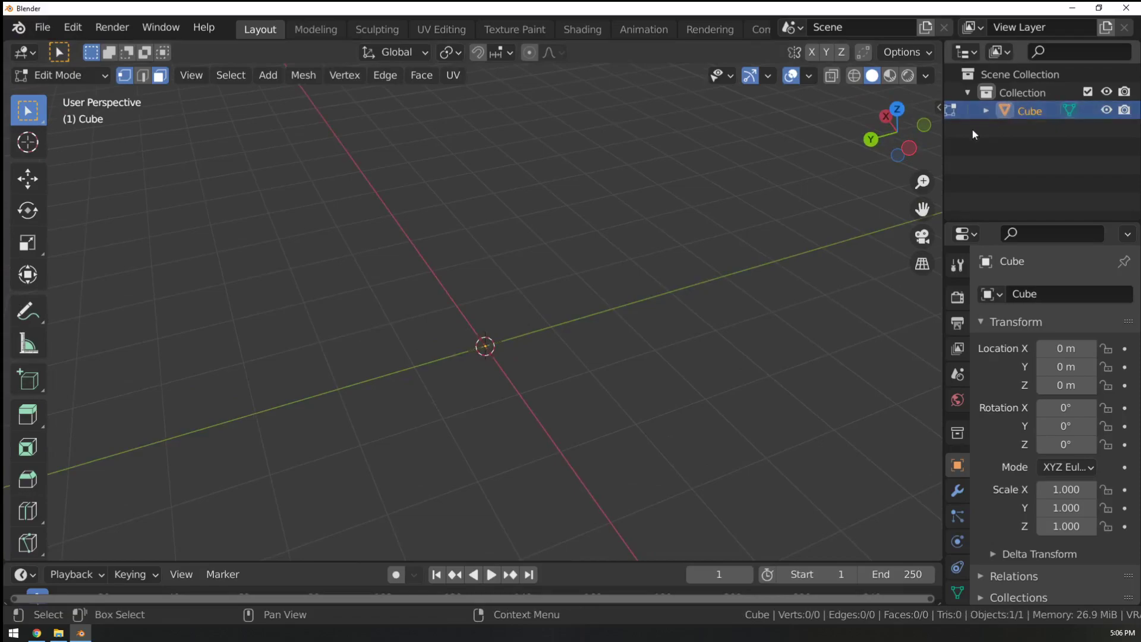
Add a Monkey primitive to the emptied mesh in Edit Mode and bring its face into view.
middle_click_drag(481, 384, 523, 258)
key("shift+a")
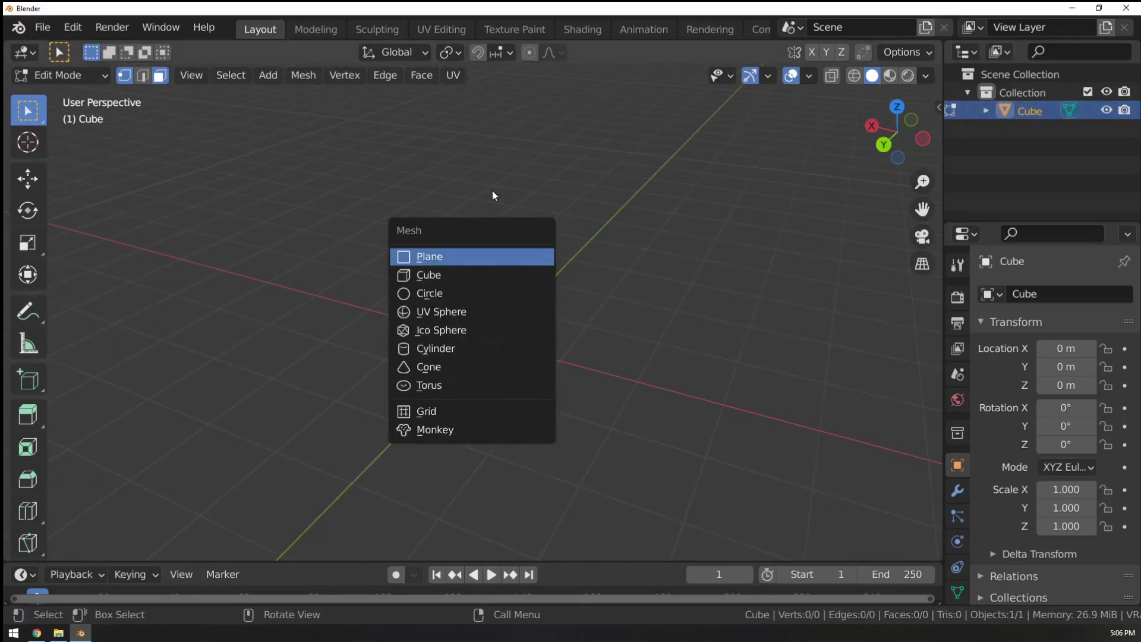
left_click(267, 75)
key("shift+a")
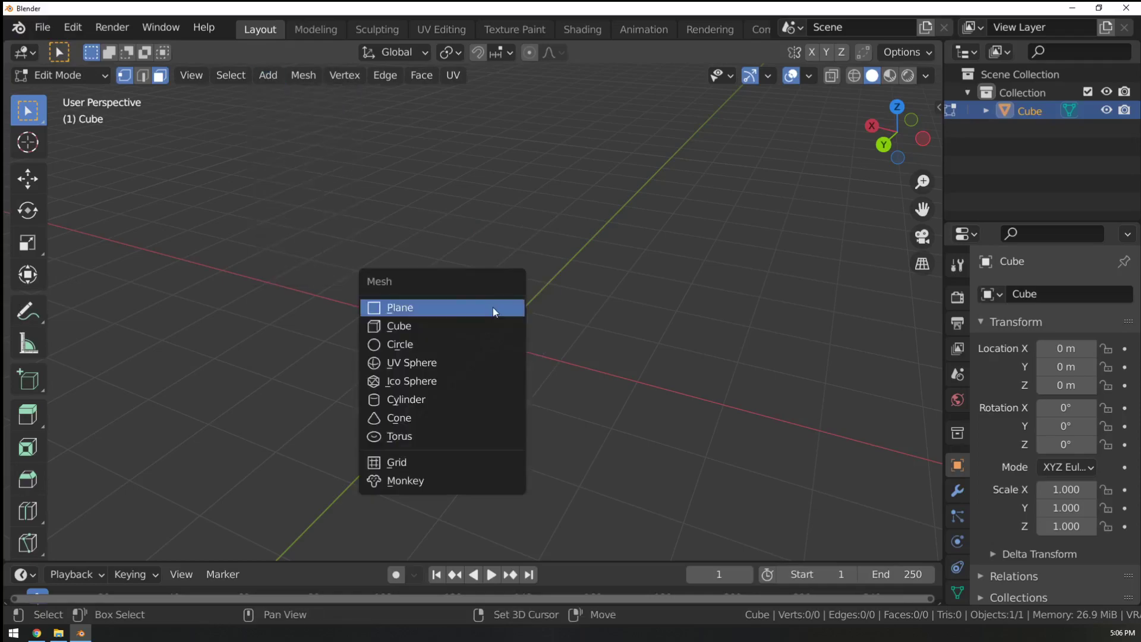
left_click(274, 76)
key("shift+a")
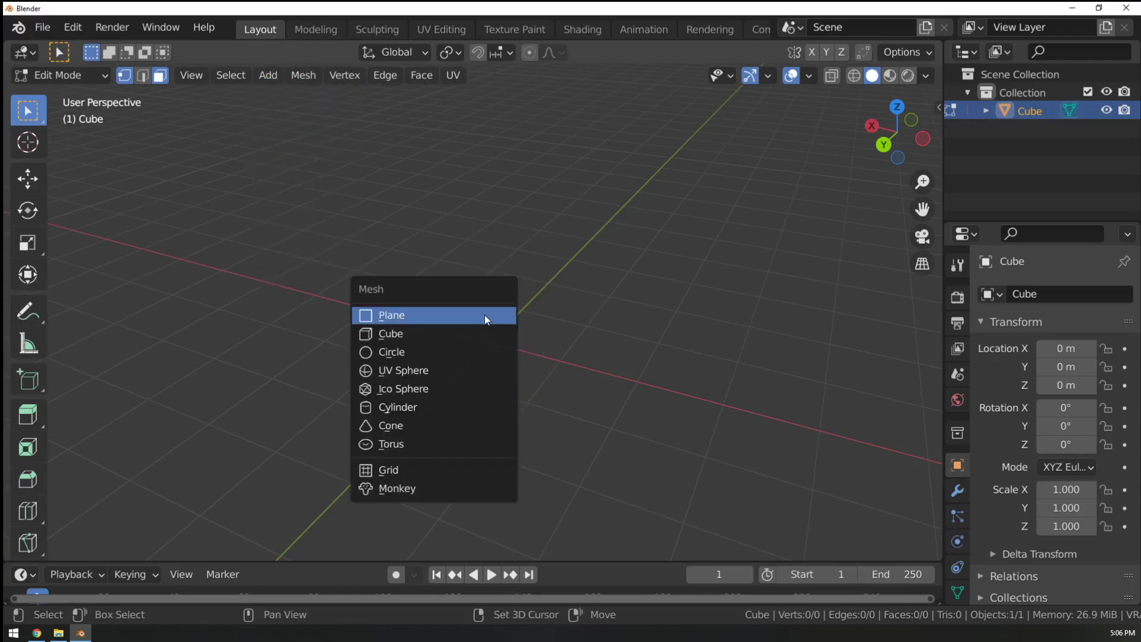
left_click(392, 488)
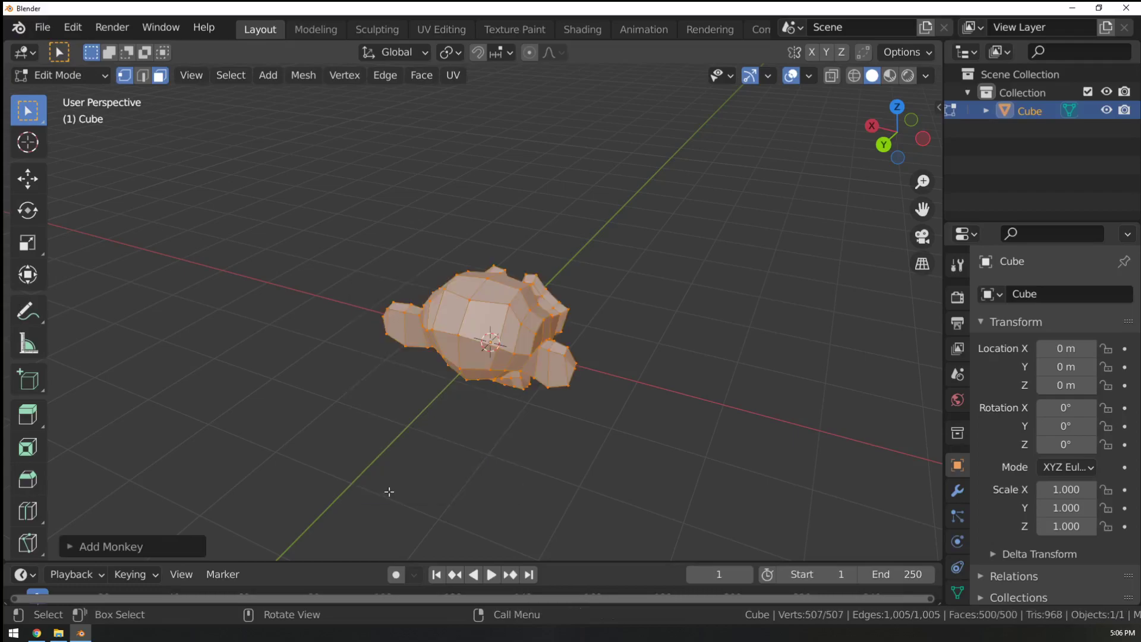
middle_click_drag(459, 424, 181, 380)
scroll(464, 392, "up", 3)
middle_click_drag(518, 408, 557, 299, "shift")
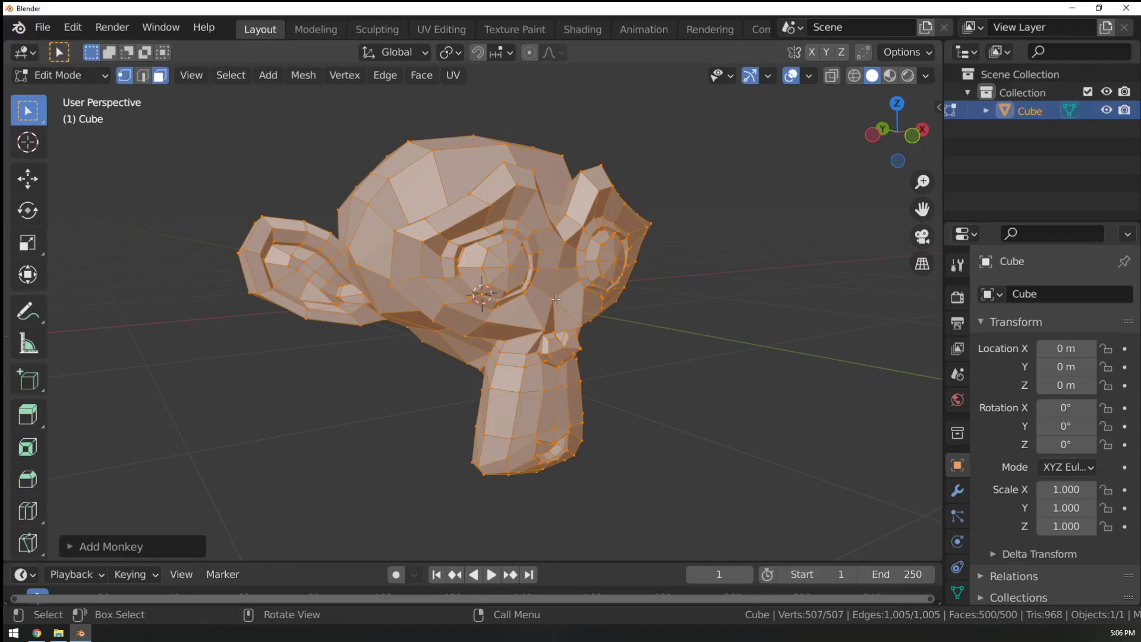
Switch to Object Mode to view the whole monkey head, and return to Edit Mode.
key("Tab")
middle_click_drag(608, 284, 747, 336)
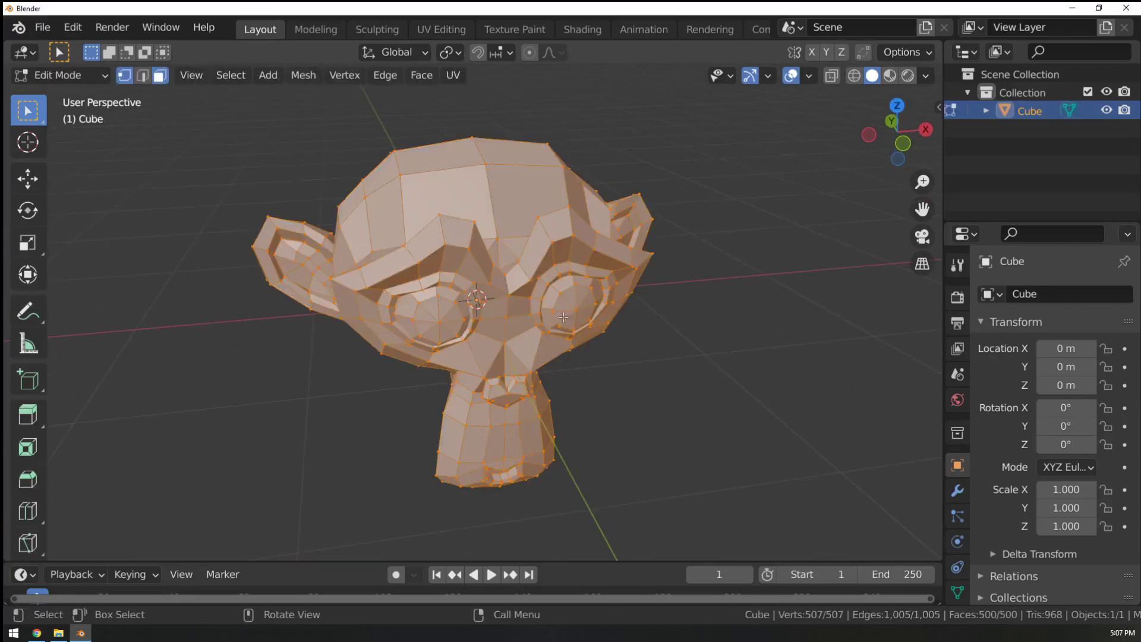
key("Tab")
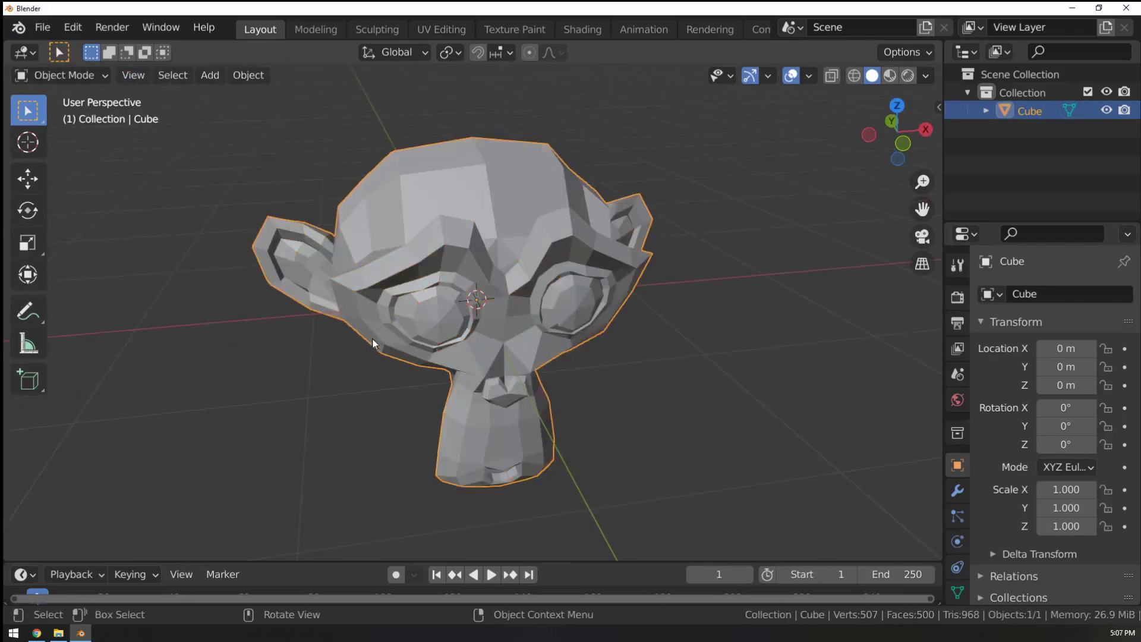
middle_click_drag(586, 356, 642, 372)
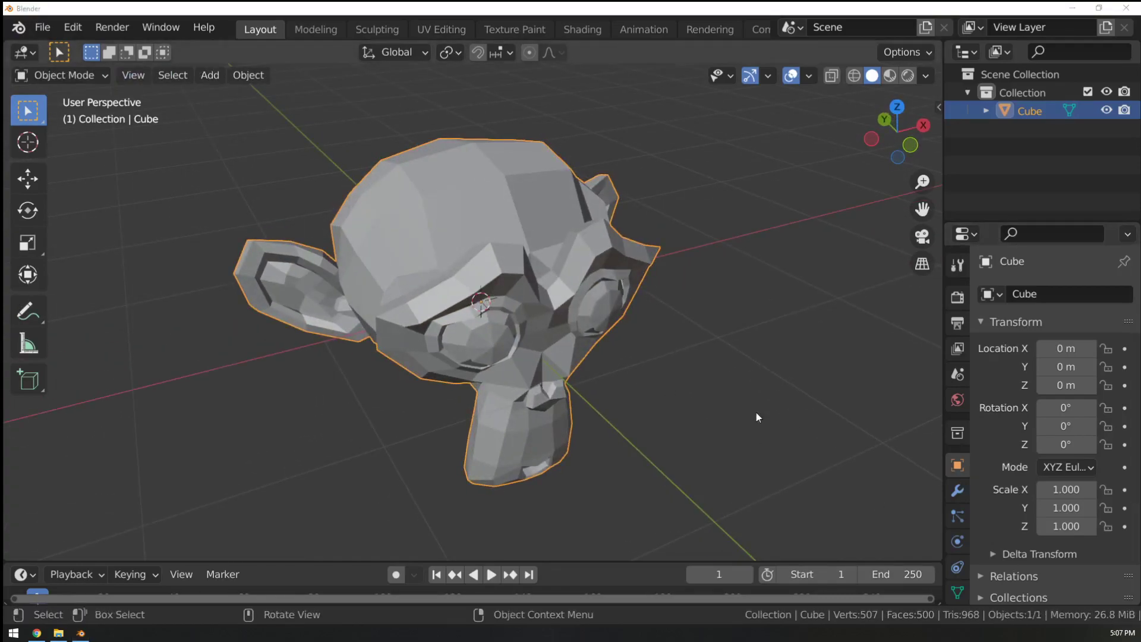
left_click(89, 13)
middle_click_drag(516, 230, 523, 212)
key("Tab")
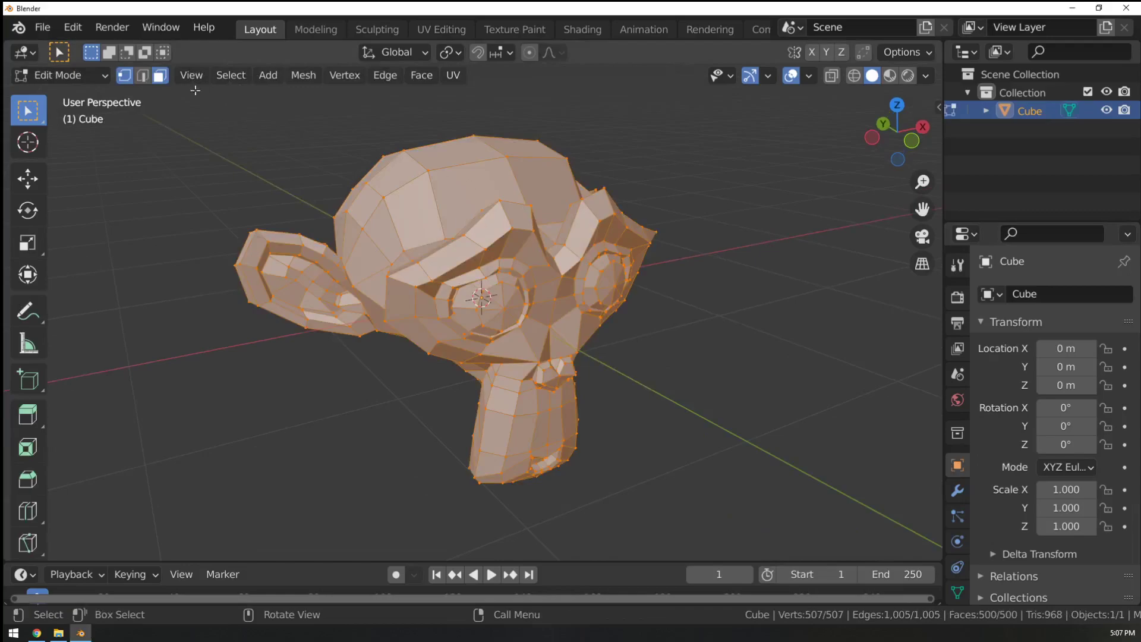
In face selection mode, extrude one side face of the monkey's chin outward along its normal by about 0.7 m.
scroll(540, 428, "up", 3)
middle_click_drag(540, 427, 613, 319)
scroll(470, 274, "up", 1)
left_click(470, 274)
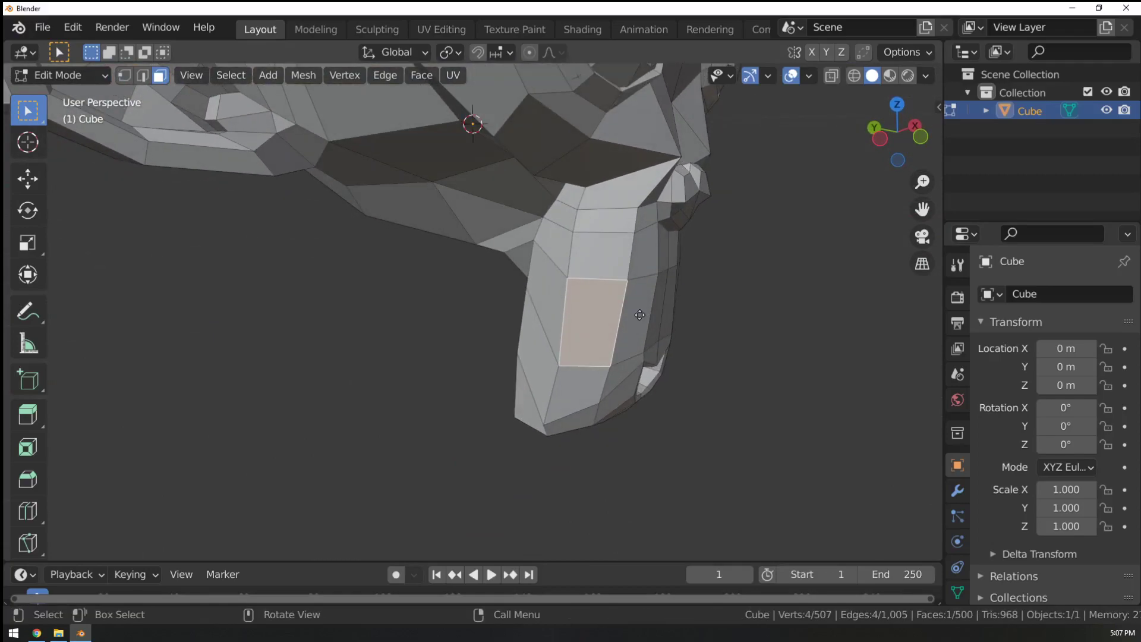
key("e")
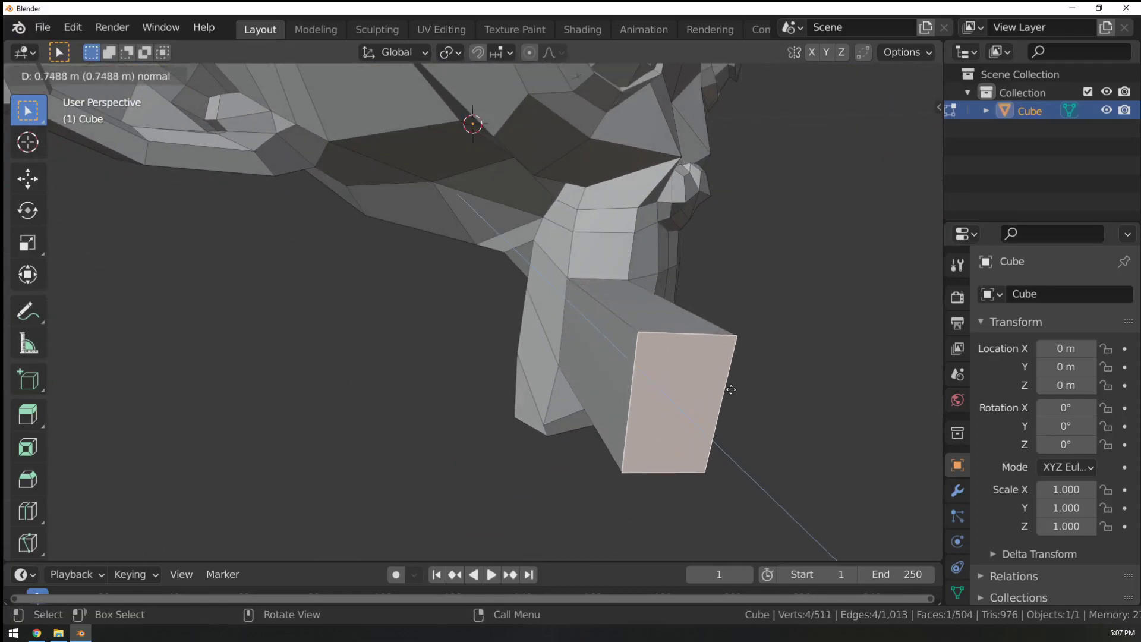
left_click(713, 377)
middle_click_drag(713, 377, 504, 285)
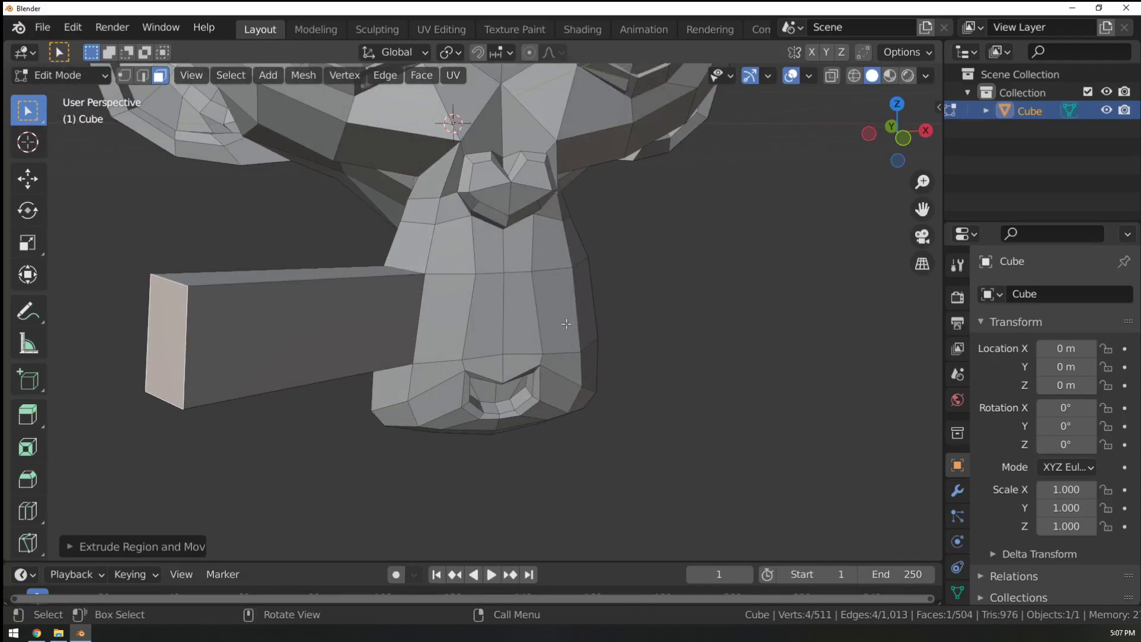
Turn on the face normals display in the viewport overlays with a normal size of 0.09.
left_click(566, 322)
middle_click_drag(566, 322, 542, 339)
middle_click_drag(558, 243, 496, 436, "shift")
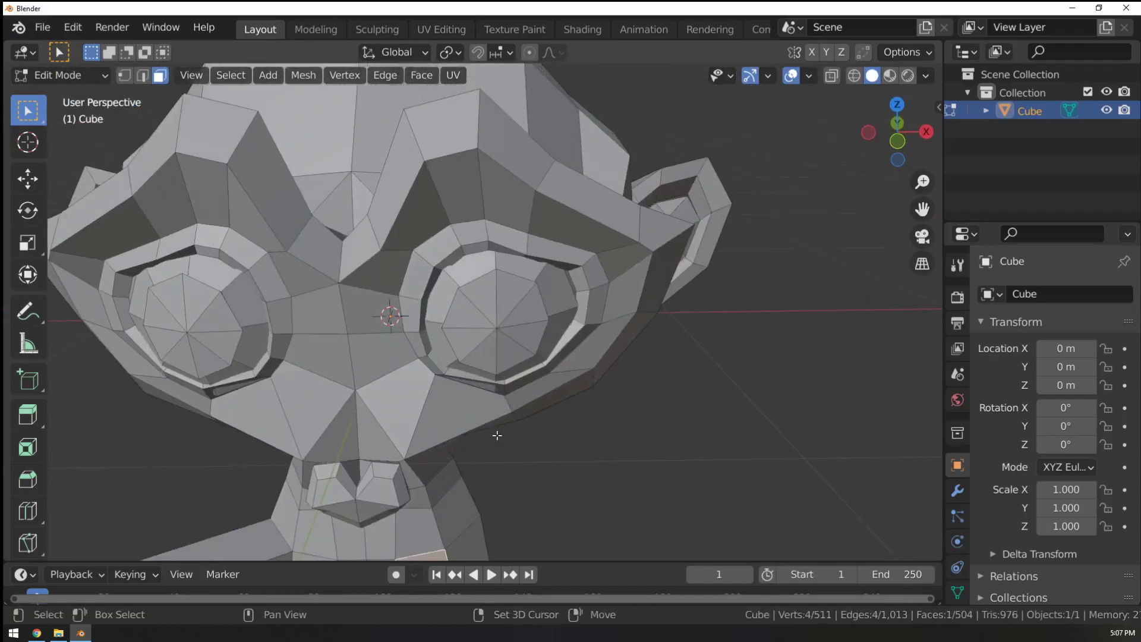
left_click(926, 76)
left_click(809, 76)
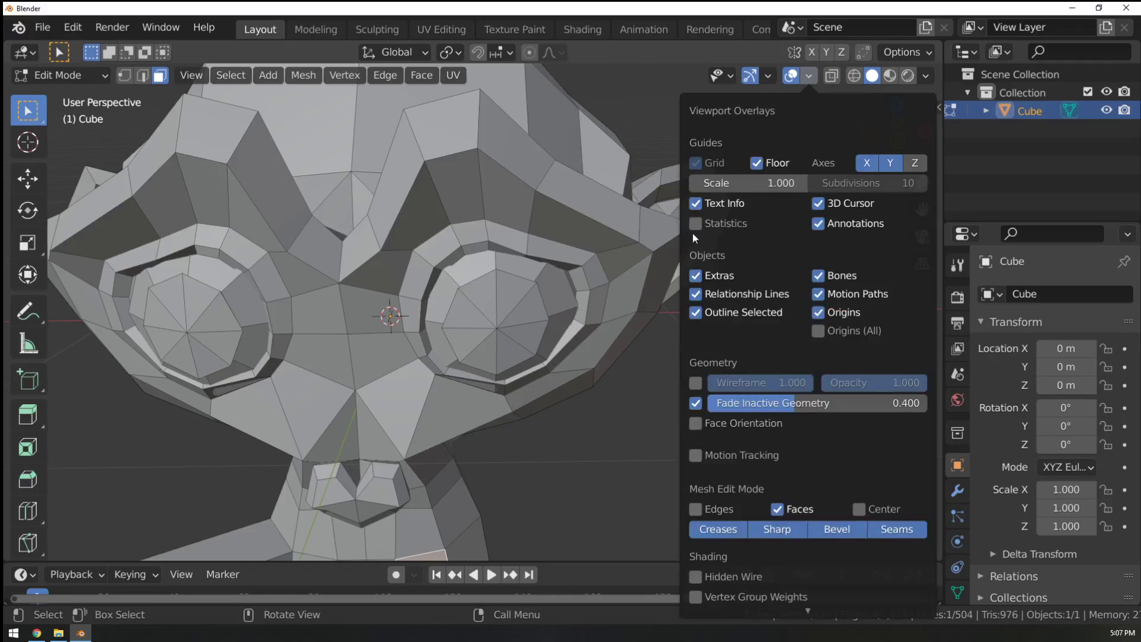
scroll(791, 574, "down", 5)
left_click(735, 548)
mouse_move(752, 549)
left_mouse_down()
mouse_move(776, 549)
mouse_move(751, 549)
left_mouse_up()
Extrude a single face on the upper rear side of the monkey's head outward along its normal.
middle_click_drag(618, 285, 544, 324)
left_click(630, 228)
middle_click_drag(631, 229, 641, 274, "shift")
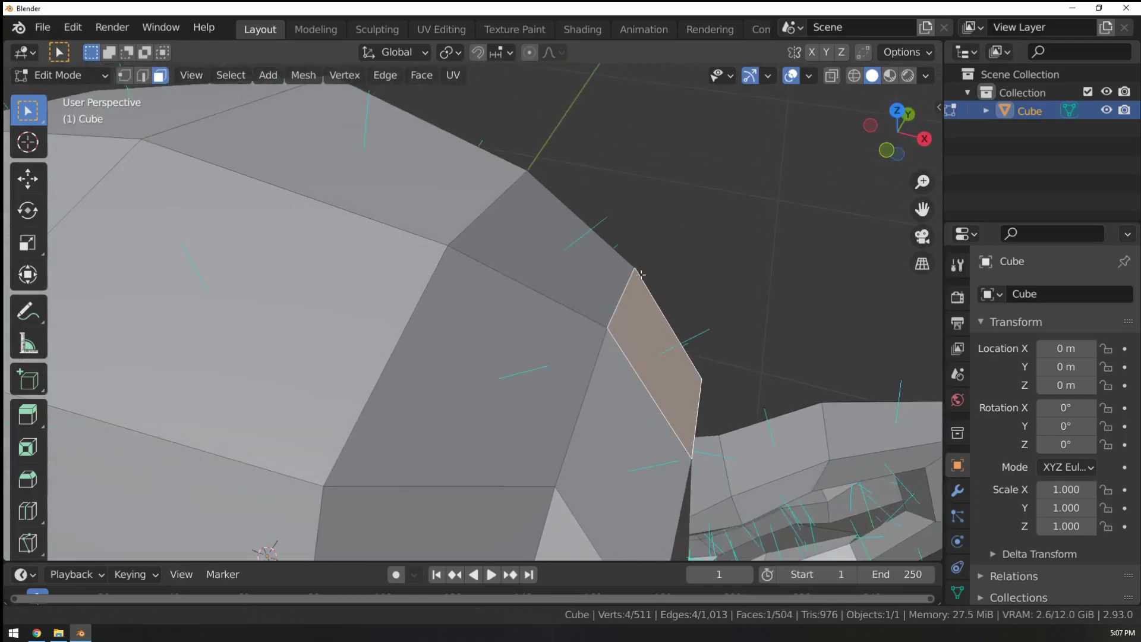
left_click(600, 268)
key("e")
left_click(879, 165)
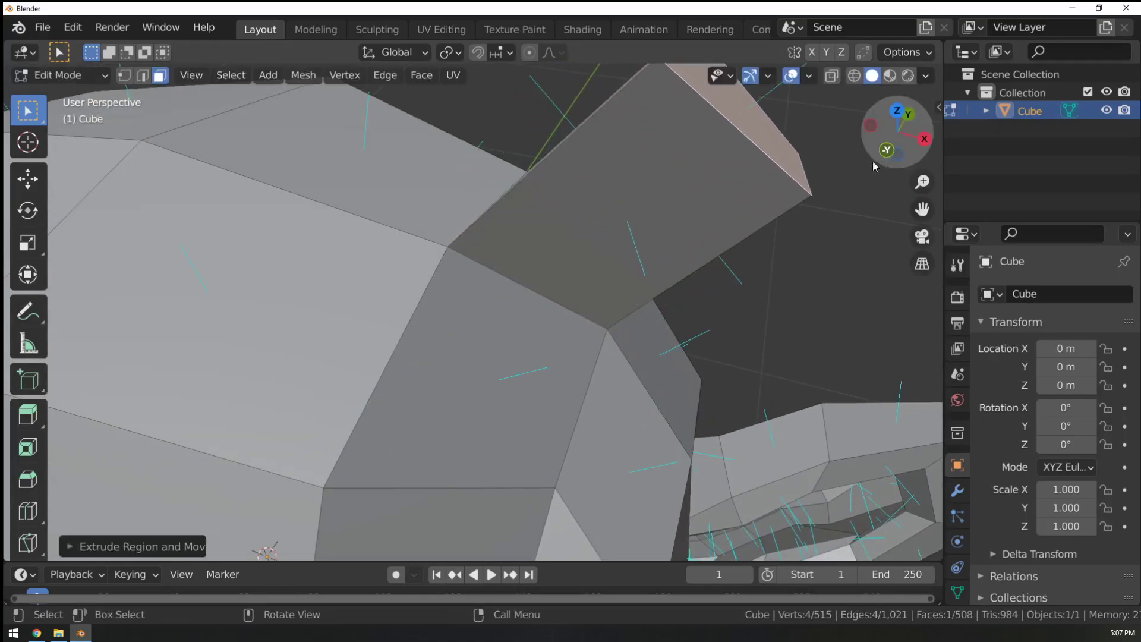
Extrude a face on top of the monkey's head upward along its normal by about 0.57 m.
middle_click_drag(880, 165, 544, 249, "ctrl")
left_click(426, 271)
key("e")
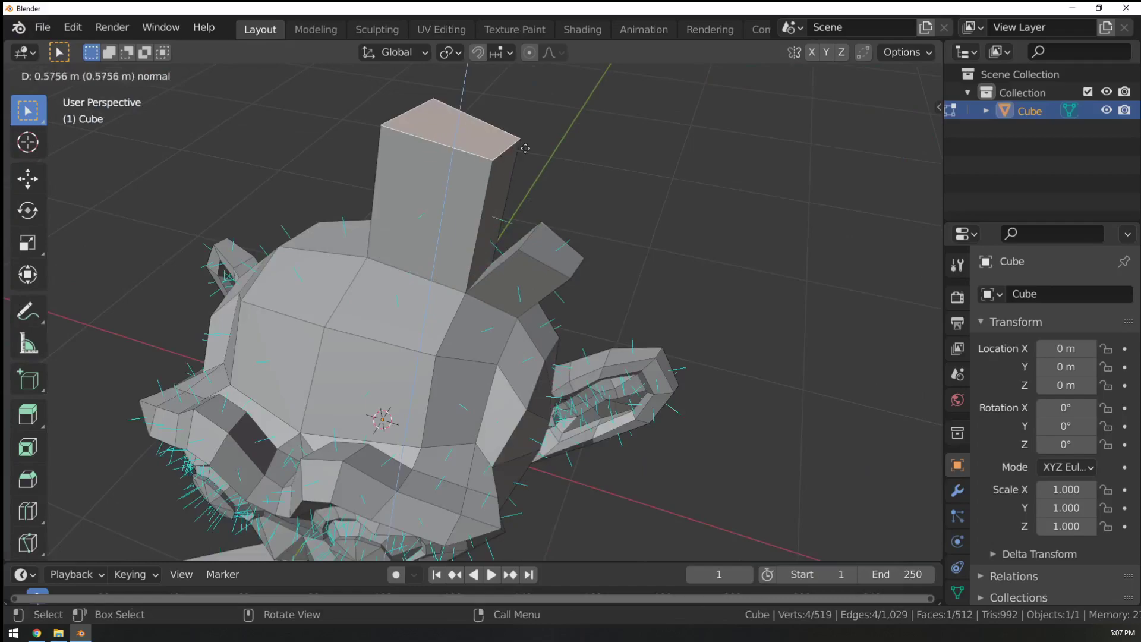
left_click(522, 156)
Extrude two more individual faces of the monkey's head along their own normals.
middle_click_drag(522, 156, 546, 309)
left_click(552, 321)
key("e")
left_click(574, 412)
left_click(541, 391)
middle_click_drag(541, 391, 461, 357)
key("e")
left_click(445, 186)
Undo the last two face extrusions on the head.
middle_click_drag(444, 186, 734, 331, "ctrl")
key("ctrl+z")
key("ctrl+z")
key("ctrl+z")
key("ctrl+z")
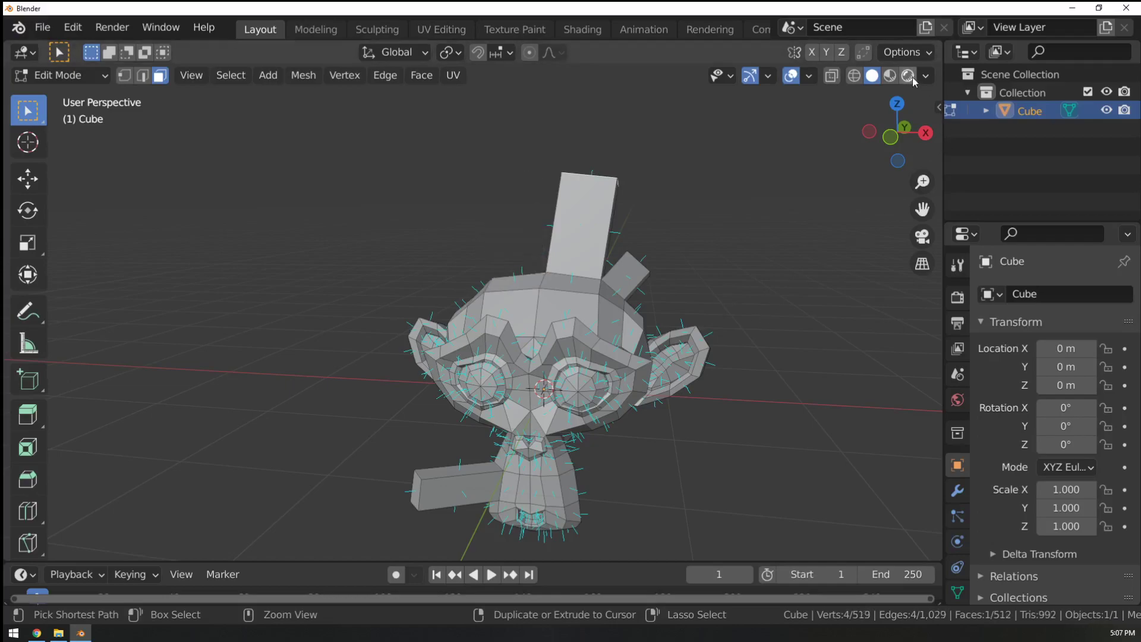
Review the overlay settings and inspect the face normals around the monkey's head.
left_click(808, 76)
scroll(713, 446, "down", 5)
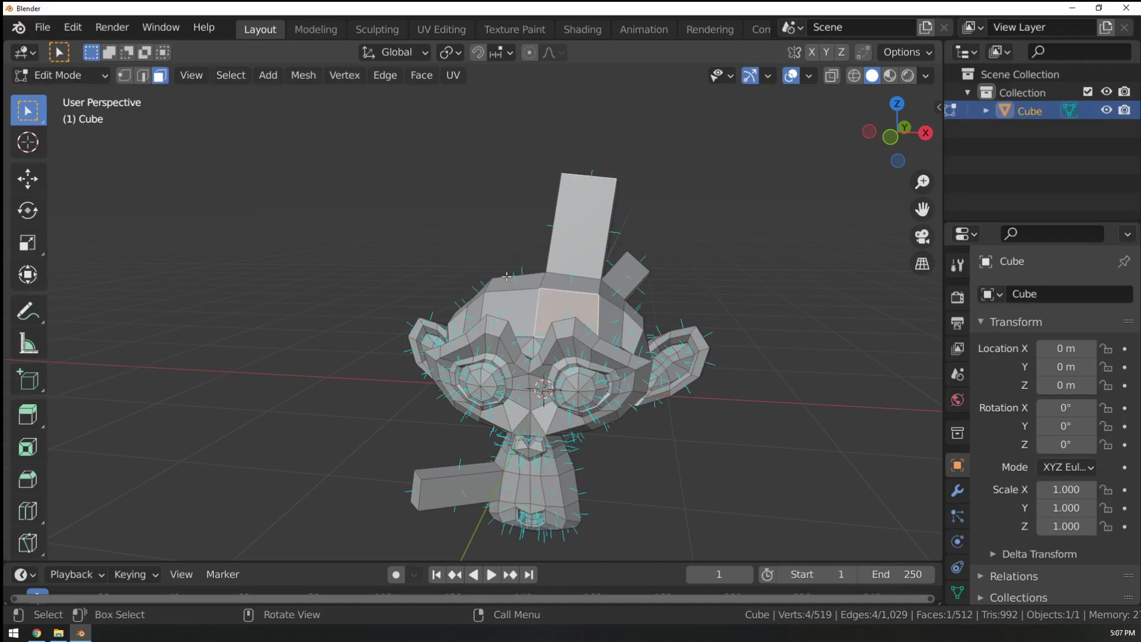
middle_click_drag(552, 302, 538, 291)
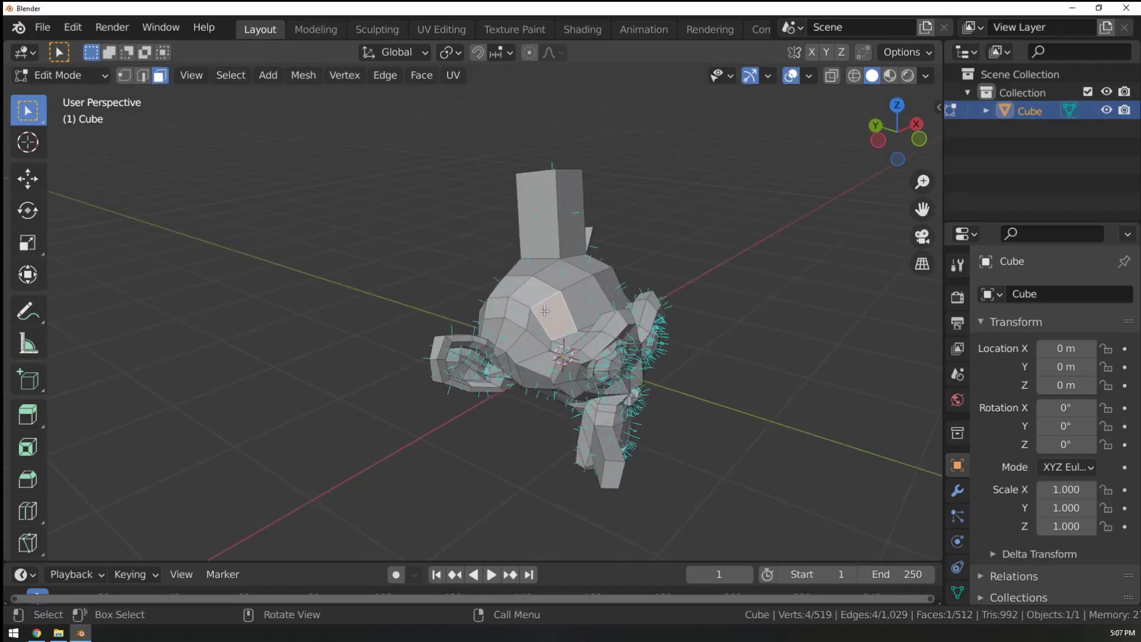
left_click(520, 330)
middle_click_drag(617, 392, 578, 362)
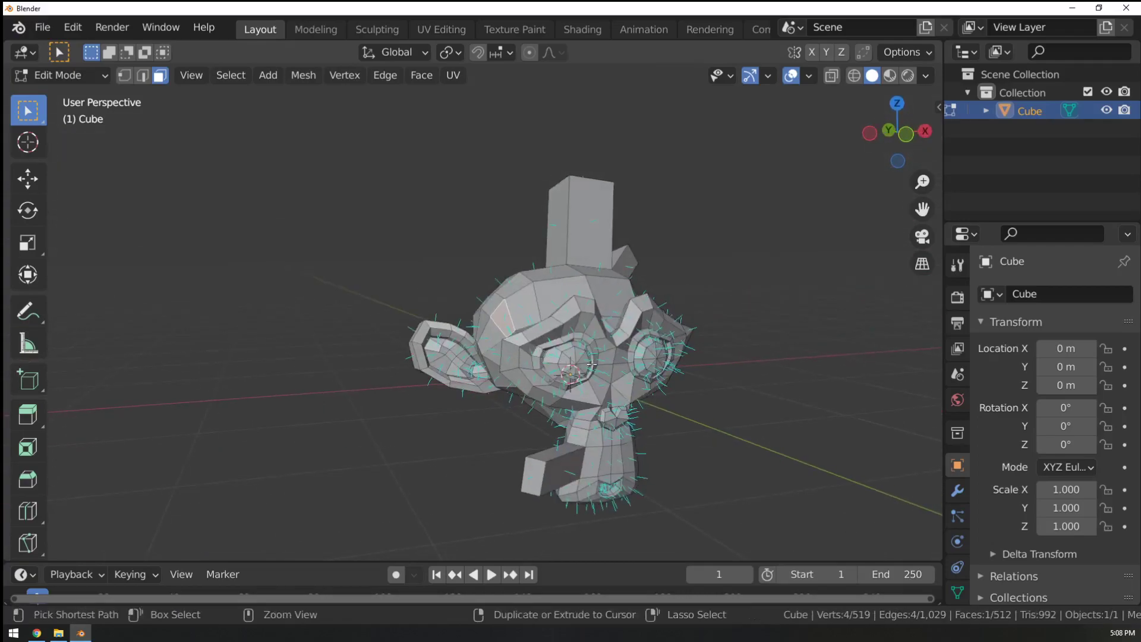
Undo the remaining face extrusions on the head and chin.
key("ctrl+z")
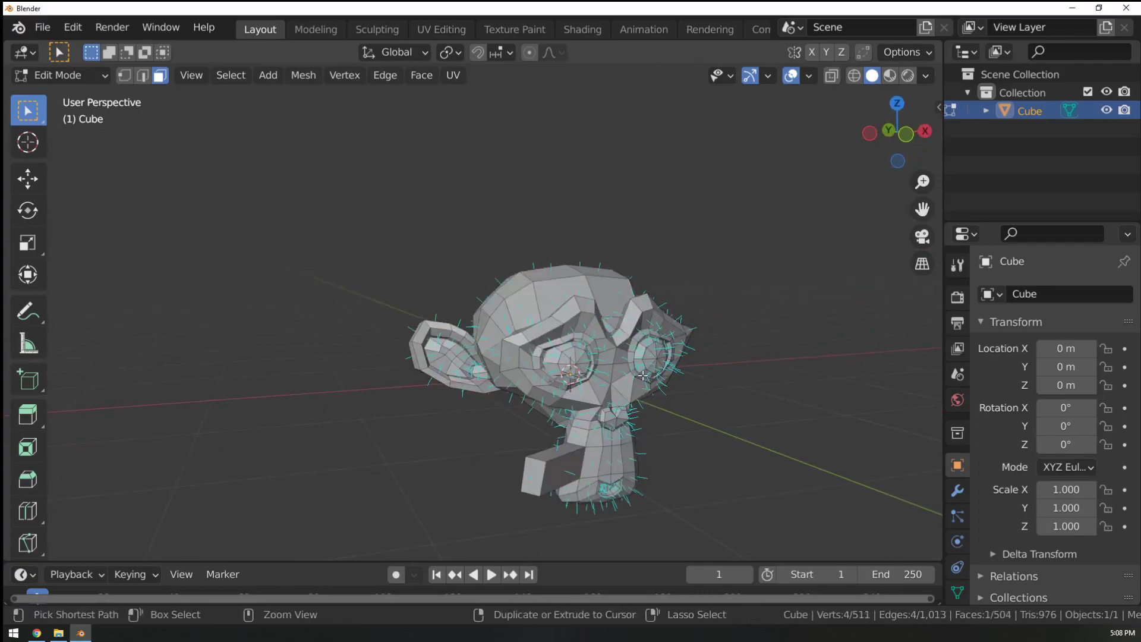
key("ctrl+z")
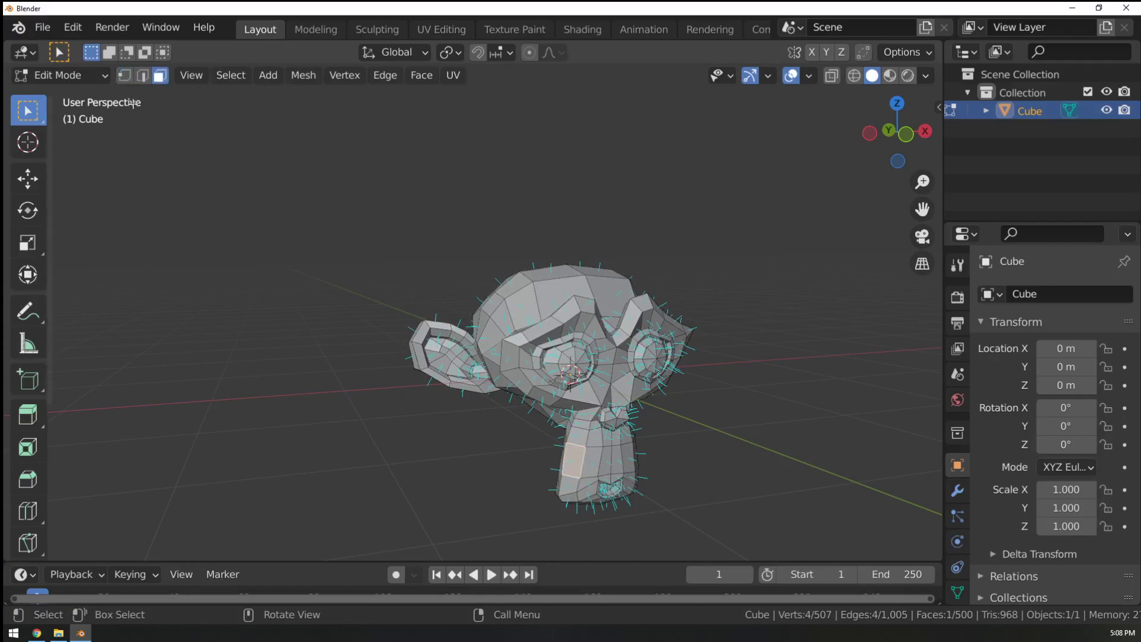
middle_click_drag(303, 121, 254, 160)
key("2")
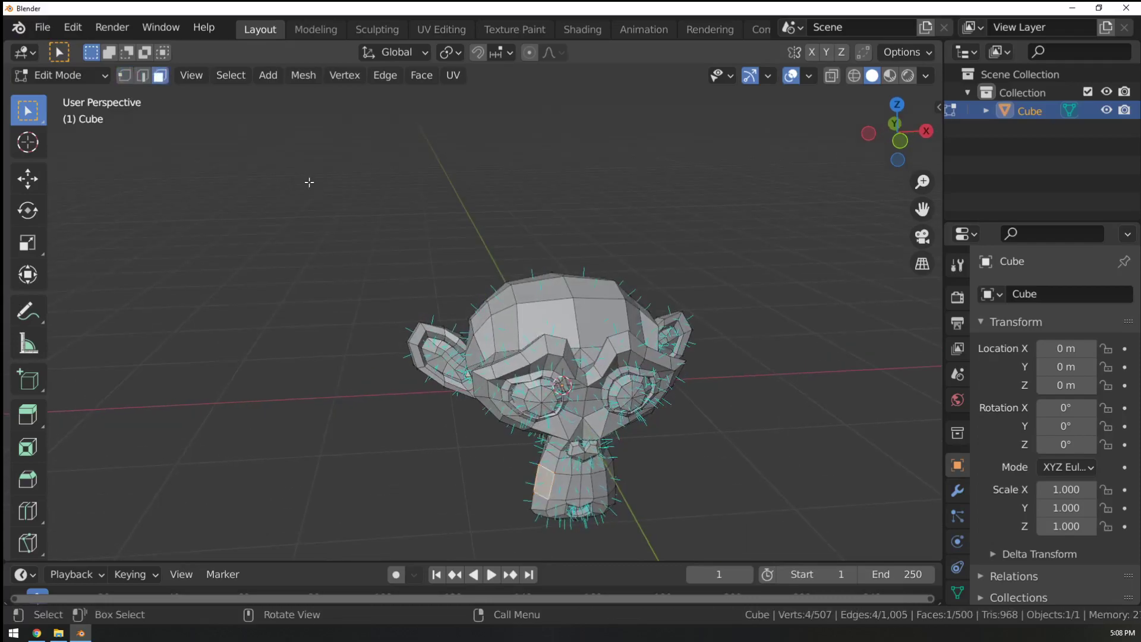
middle_click_drag(321, 190, 675, 310)
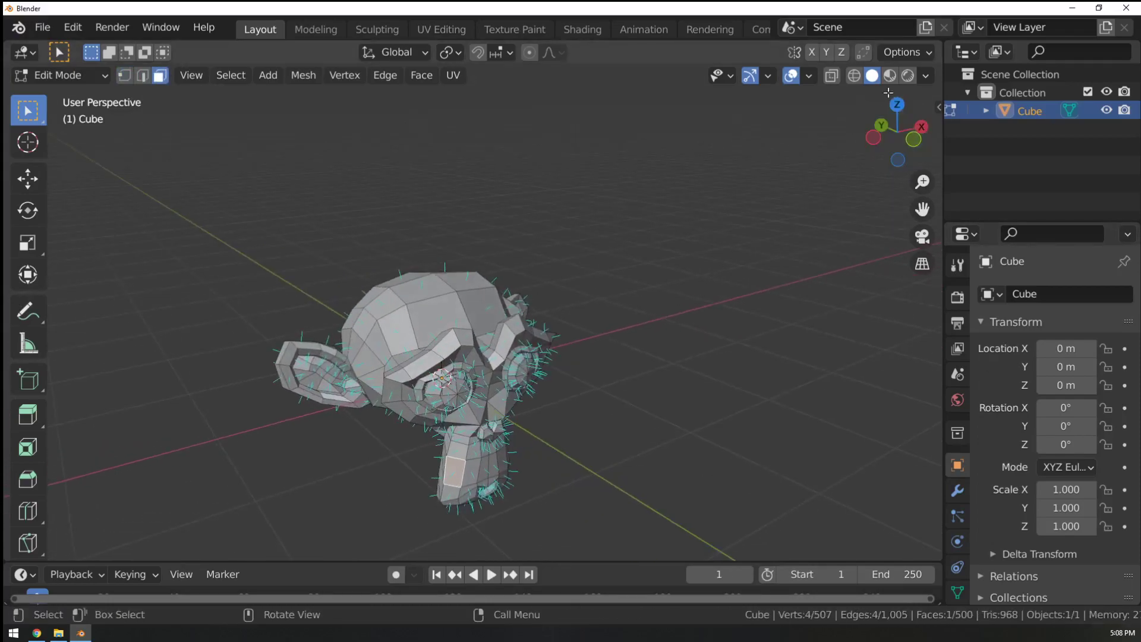
Turn off the face normals display and check the monkey in Object Mode before returning to Edit Mode.
left_click(809, 76)
left_click(809, 76)
scroll(722, 490, "down", 5)
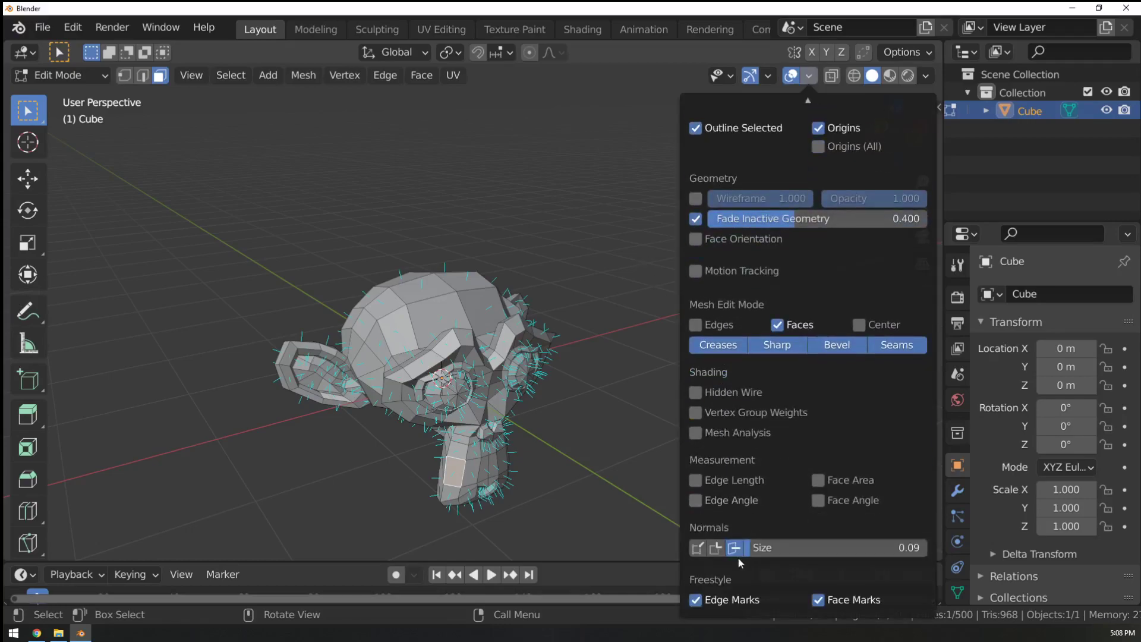
left_click(735, 548)
middle_click_drag(535, 430, 605, 239)
key("Tab")
middle_click_drag(721, 297, 722, 345, "ctrl")
key("Tab")
Select six adjacent faces across the top and back of the monkey's head.
middle_click_drag(517, 320, 885, 386)
left_click(541, 298)
left_click(475, 273, "shift")
left_click(461, 243, "shift")
left_click(523, 241, "shift")
middle_click_drag(523, 241, 581, 273)
left_click(487, 237, "shift")
left_click(487, 297, "shift")
Extrude the selected head faces with Extrude Faces Along Normals, and scale the result along the X axis.
key("alt+e")
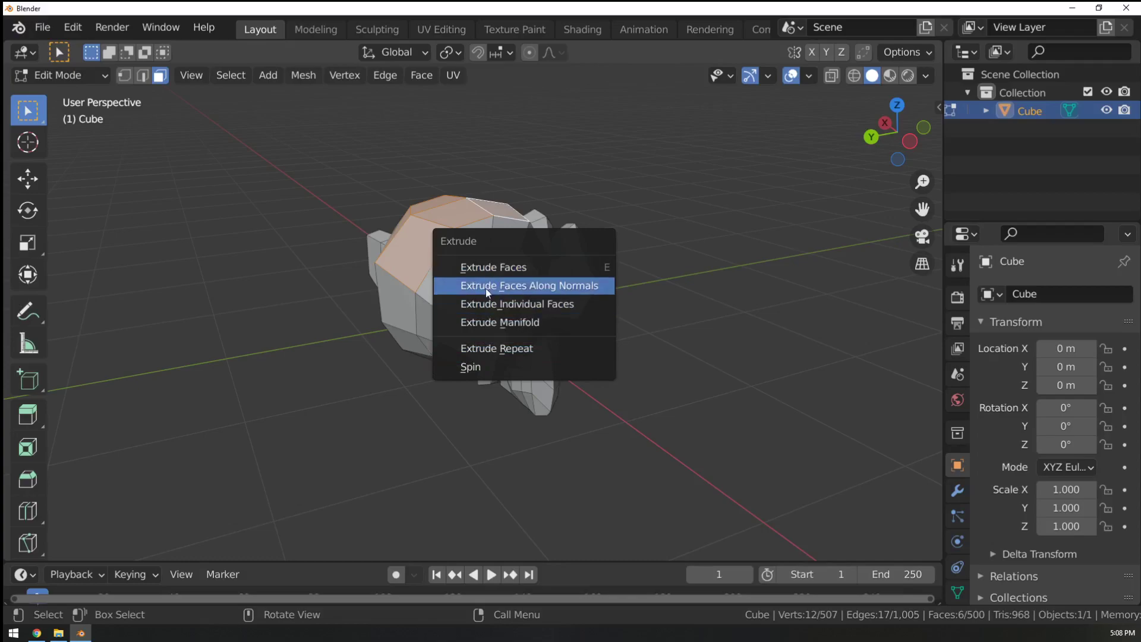
left_click(519, 286)
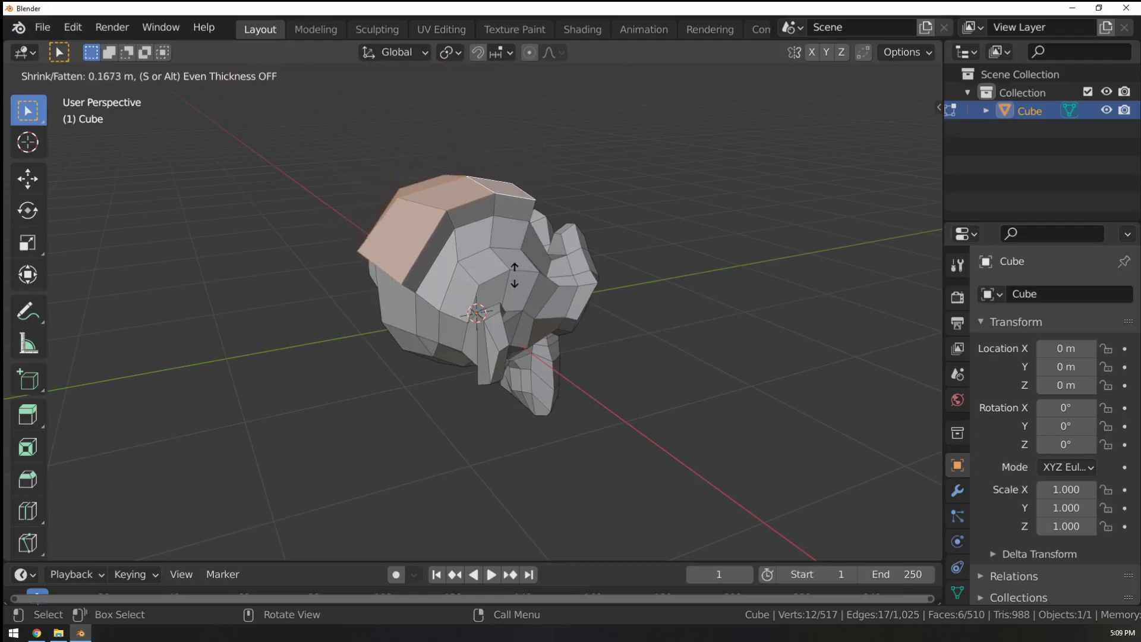
left_click(531, 177)
middle_click_drag(531, 178, 654, 232)
key("s")
key("x")
left_click(516, 214)
Circle-select the side faces of the raised crest as well, and extrude the whole crest slightly.
middle_click_drag(515, 213, 497, 191)
key("c")
left_click_drag(502, 189, 358, 201)
key("Escape")
middle_click_drag(523, 197, 413, 189)
key("c")
left_click_drag(413, 189, 559, 193)
key("Escape")
middle_click_drag(523, 190, 356, 157)
key("c")
left_click_drag(503, 205, 552, 214)
key("Escape")
middle_click_drag(609, 233, 816, 313)
key("e")
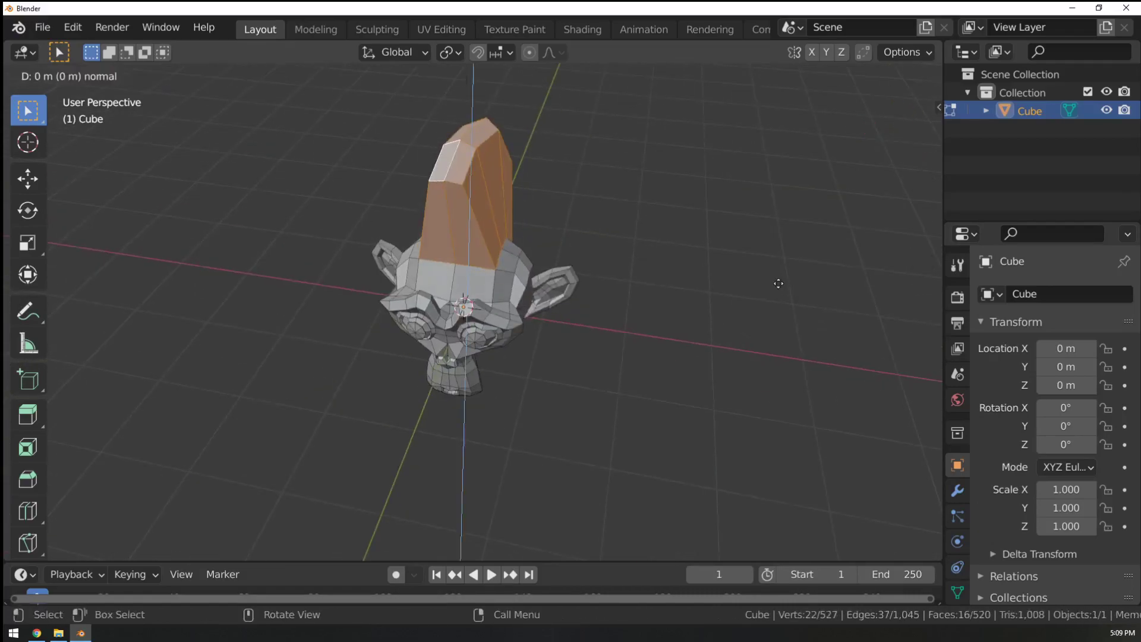
left_click(747, 269)
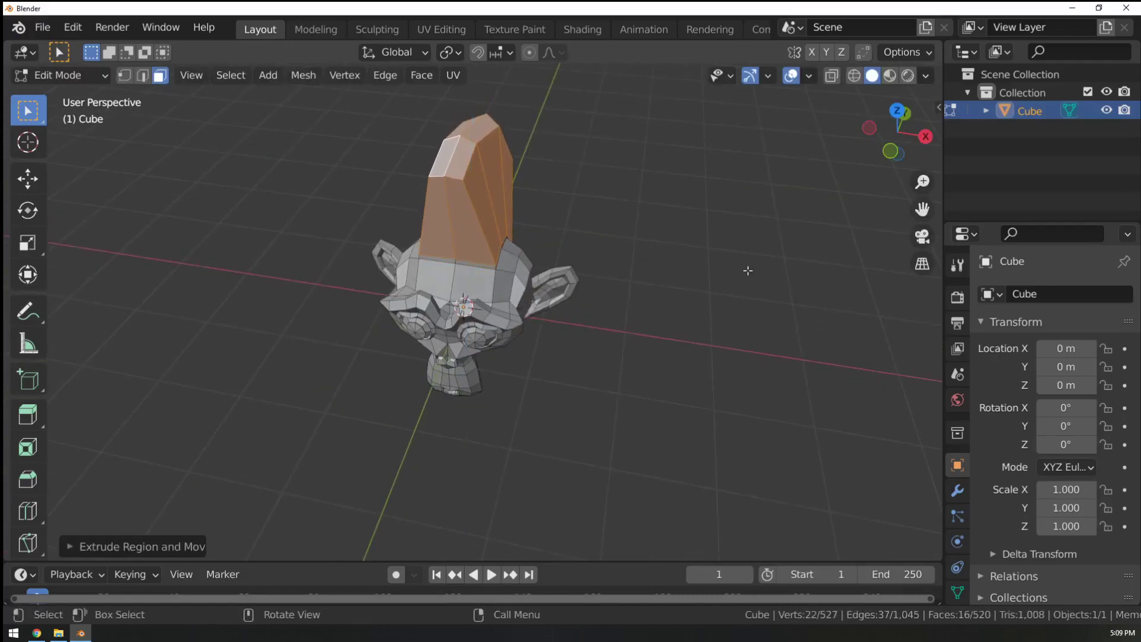
Scale the extruded crest along the X axis and view its shape in Object Mode.
key("s")
key("x")
left_click(555, 224)
key("Tab")
middle_click_drag(555, 224, 581, 296)
key("Tab")
Undo the crest edits back to the face selection on the original monkey head.
key("ctrl+z")
key("ctrl+z")
key("ctrl+z")
key("ctrl+z")
key("ctrl+z")
key("ctrl+z")
key("ctrl+z")
Extrude the six selected head faces together as one region along their average normal.
middle_click_drag(535, 365, 483, 315)
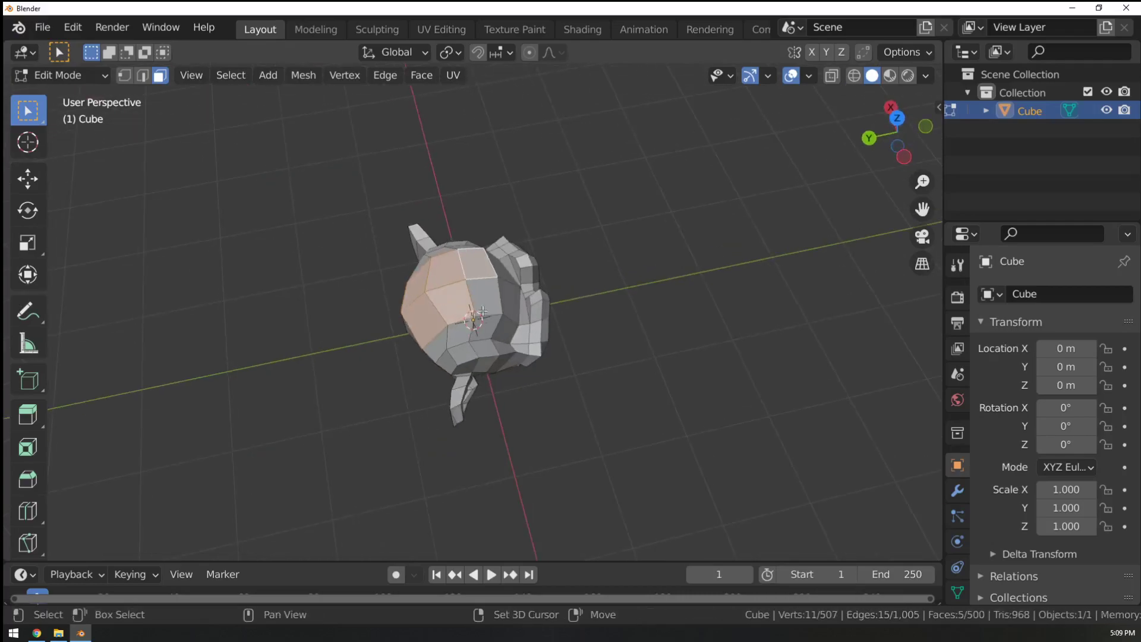
mouse_move(546, 344)
middle_mouse_down()
mouse_move(637, 270)
mouse_move(551, 354)
mouse_move(532, 333)
middle_mouse_up()
key("e")
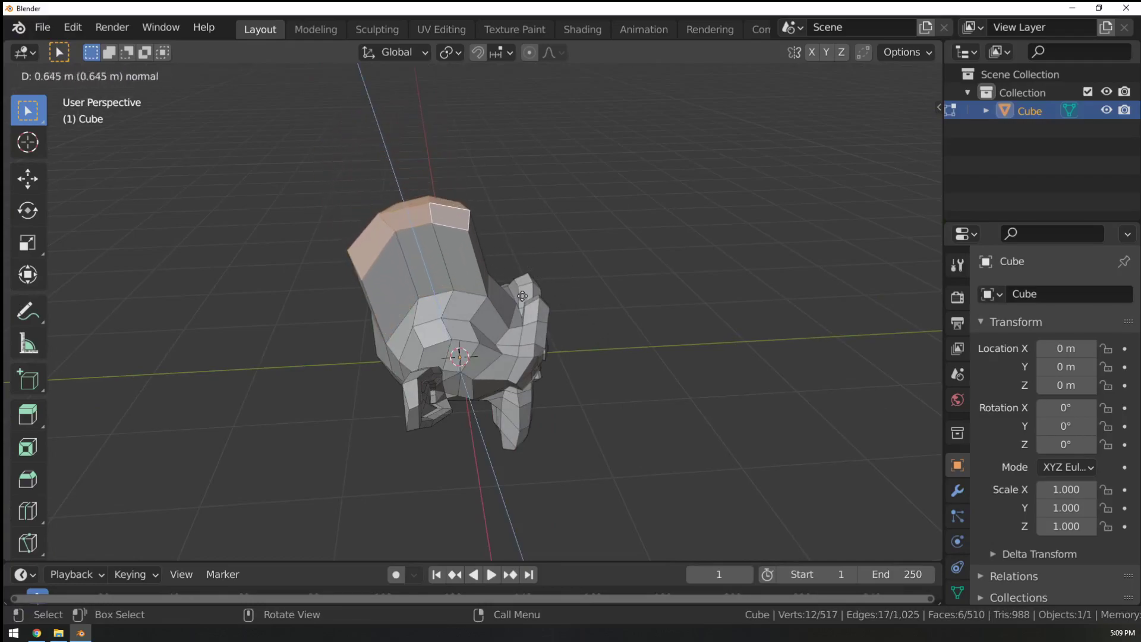
left_click(473, 237)
middle_click_drag(492, 211, 482, 190)
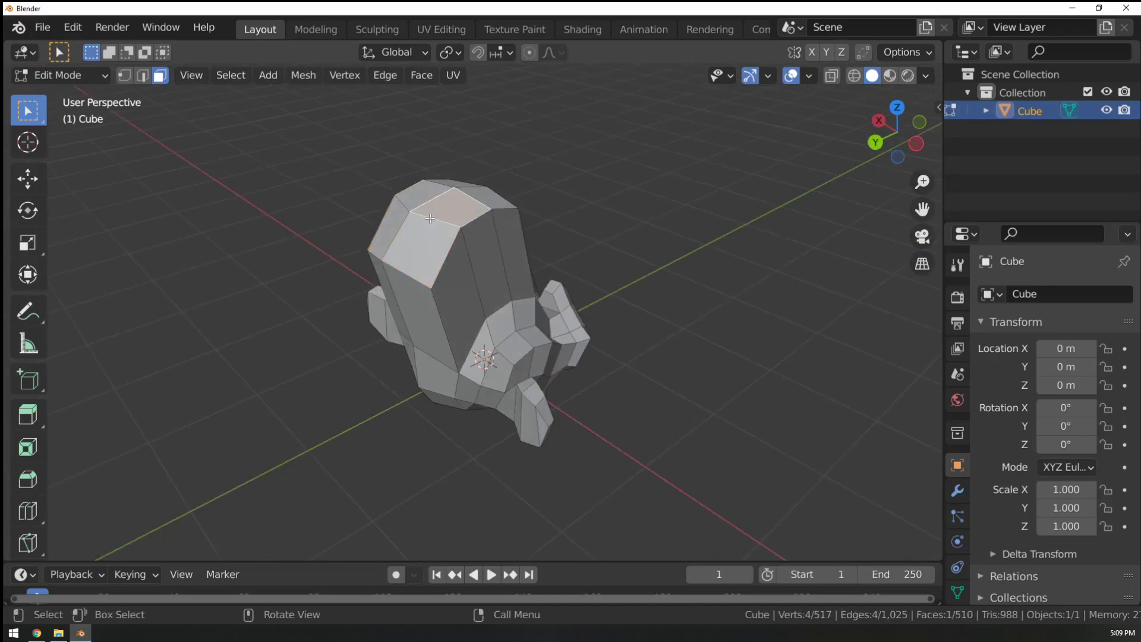
middle_click_drag(513, 237, 441, 239)
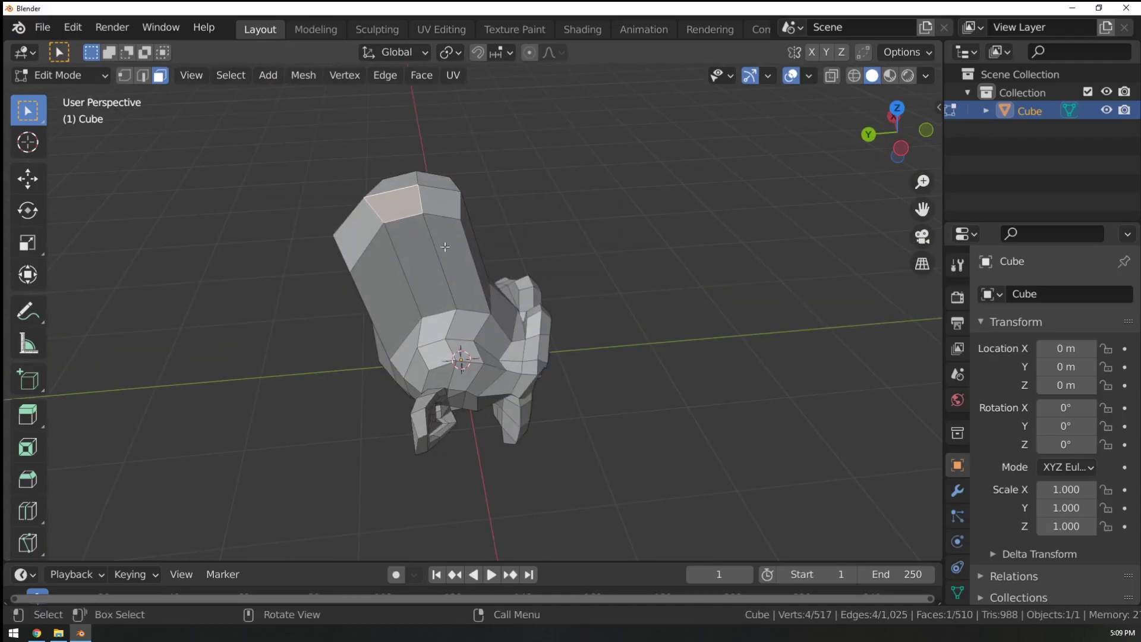
Extrude the six selected faces on the back of the monkey head along their own normals.
middle_click_drag(480, 317, 656, 279)
key("alt+e")
left_click(654, 280)
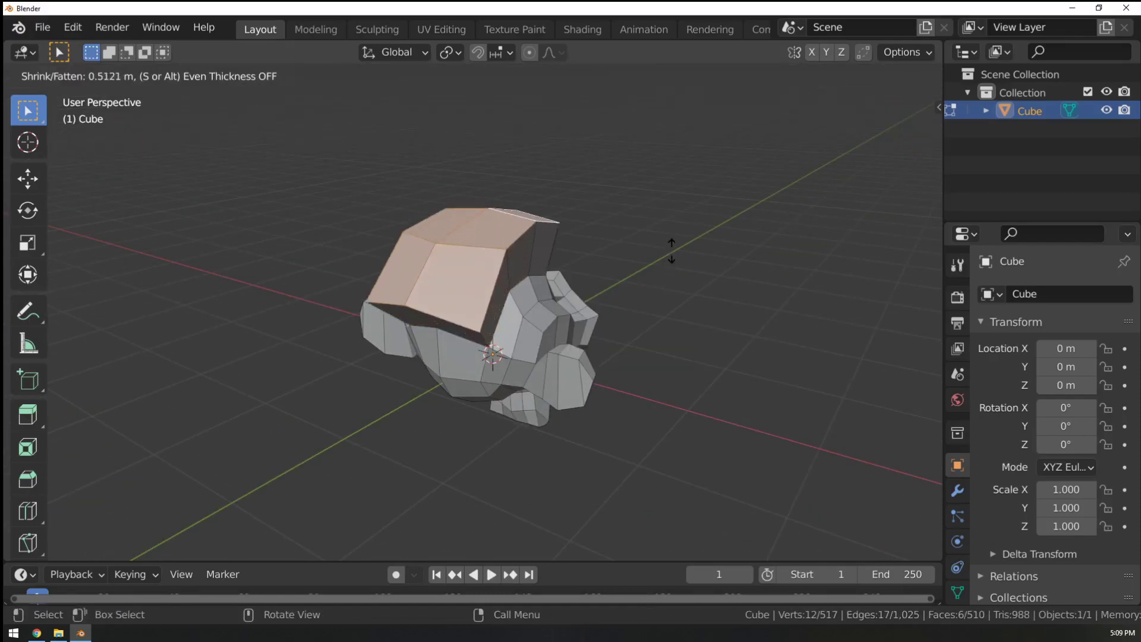
left_click(700, 141)
middle_click_drag(699, 140, 681, 286)
Scale the extruded end faces to about 0.38 along the X axis and view the crest in Object Mode.
key("s")
key("x")
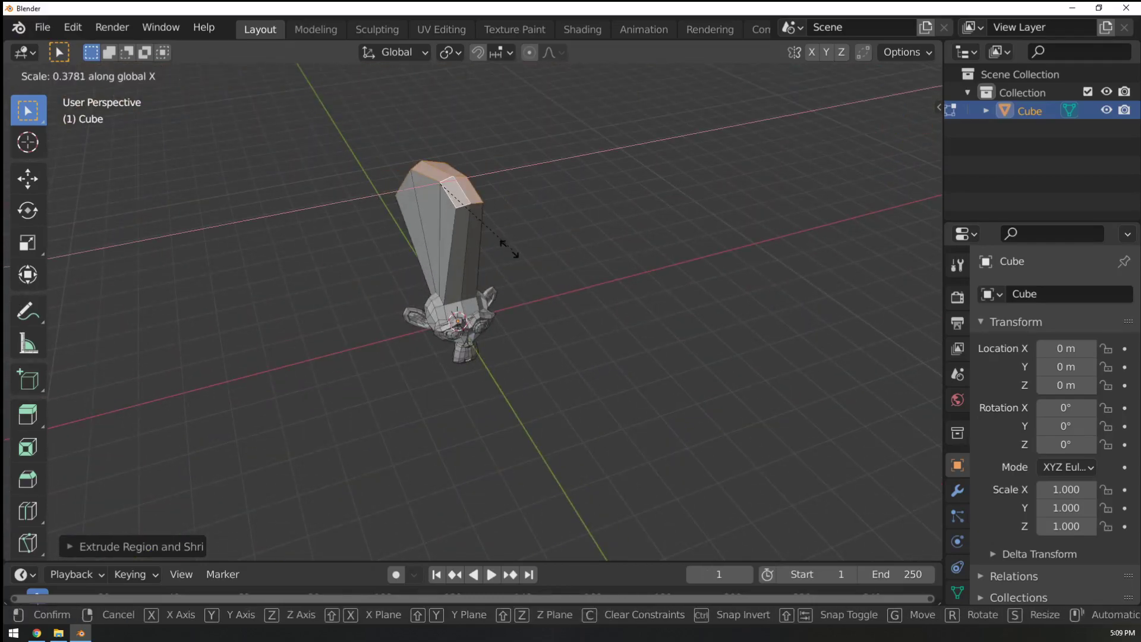
left_click(510, 247)
middle_click_drag(510, 247, 476, 242)
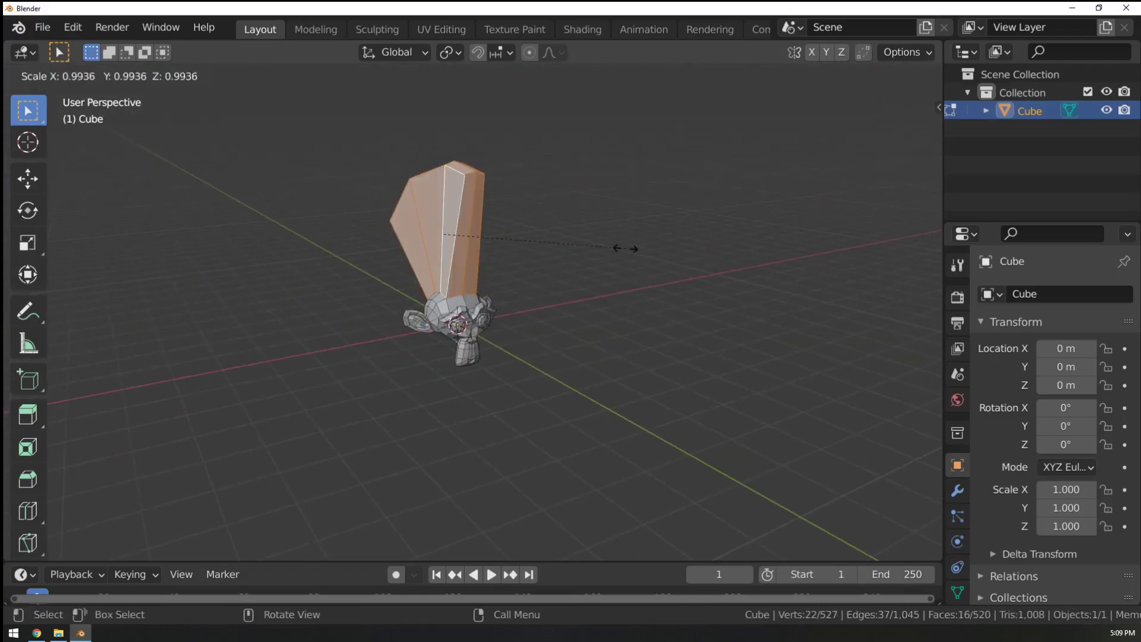
key("Escape")
middle_click_drag(570, 257, 461, 250)
key("Tab")
key("Tab")
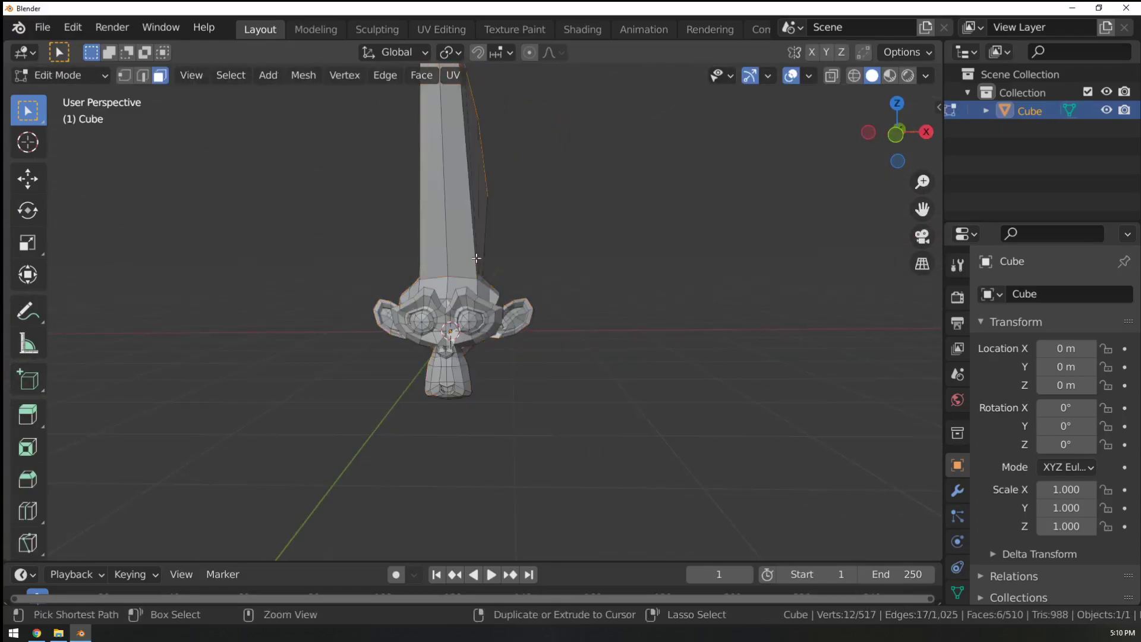
Undo the crest extrusion and scaling back to the face selection on the original monkey head.
key("ctrl+z")
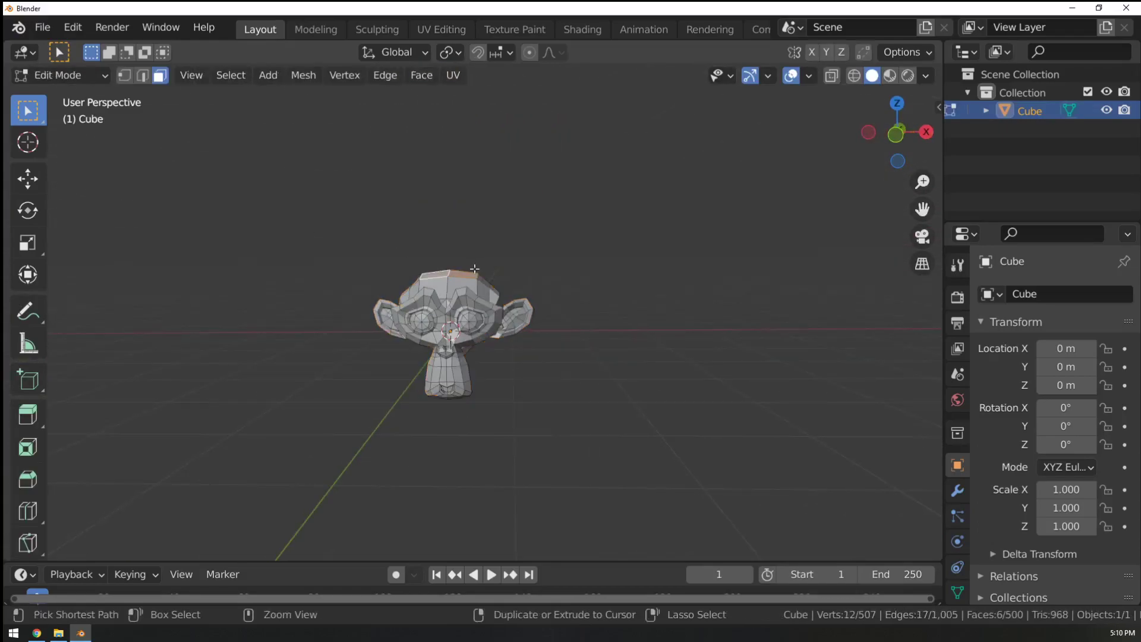
middle_click_drag(477, 277, 665, 382)
scroll(535, 293, "up", 2)
key("alt+e")
key("Escape")
Apply an edge crease to the selected head faces and view the head in Object Mode.
key("shift+e")
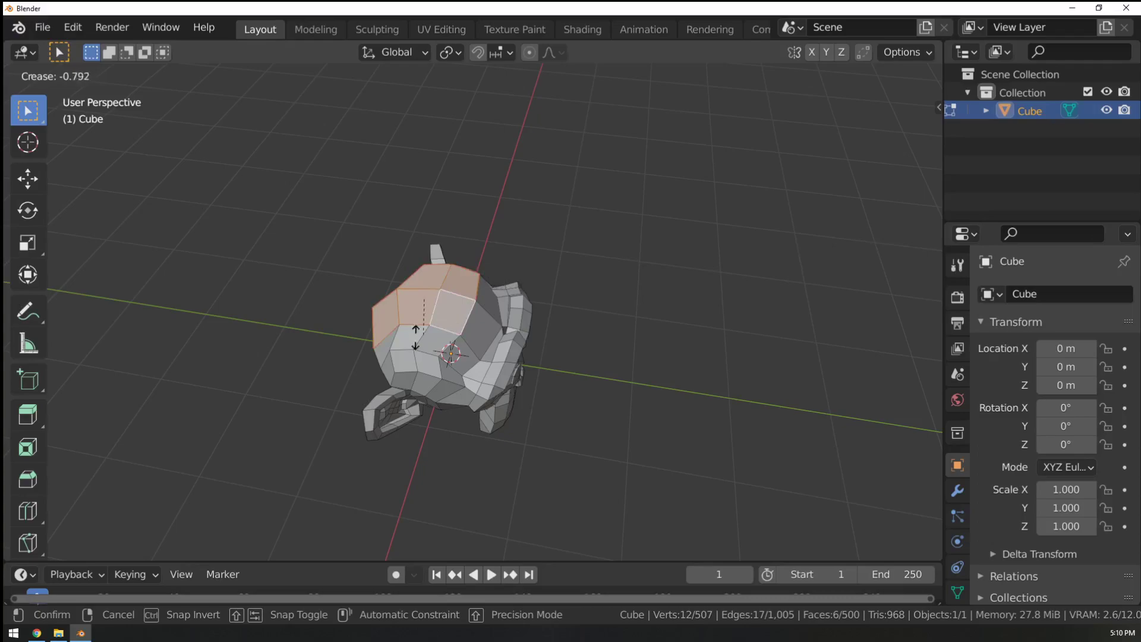
left_click(331, 250)
scroll(419, 246, "up", 4)
key("Tab")
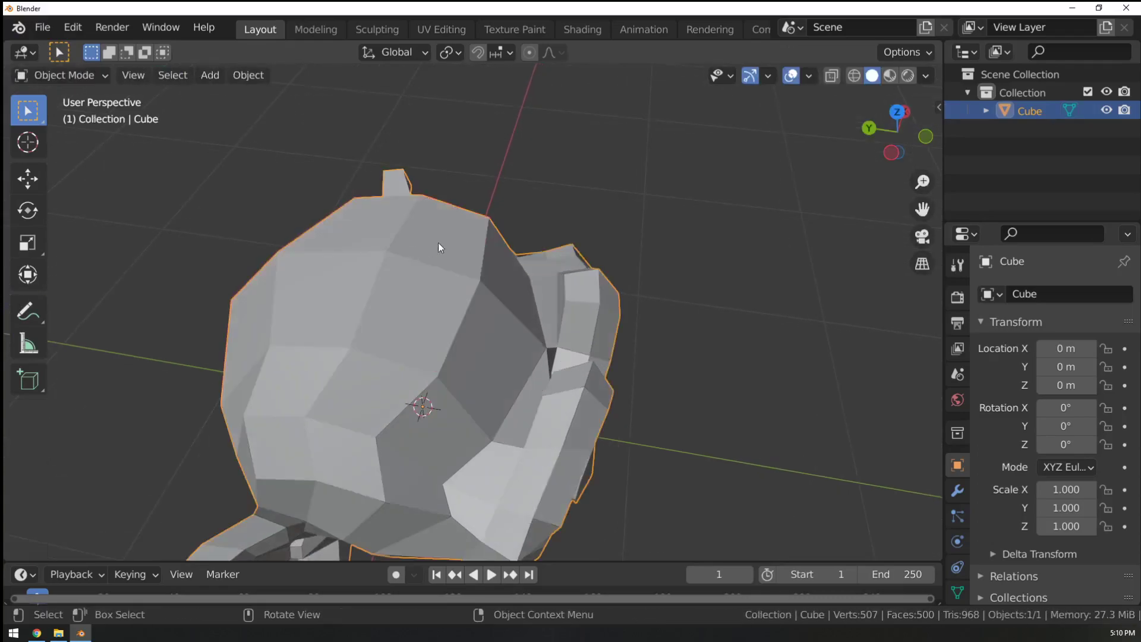
Select the whole mesh, adjust its edge crease repeatedly to clear the creases, and view the head in Object Mode.
key("Tab")
middle_click_drag(522, 274, 752, 257)
key("a")
key("shift+e")
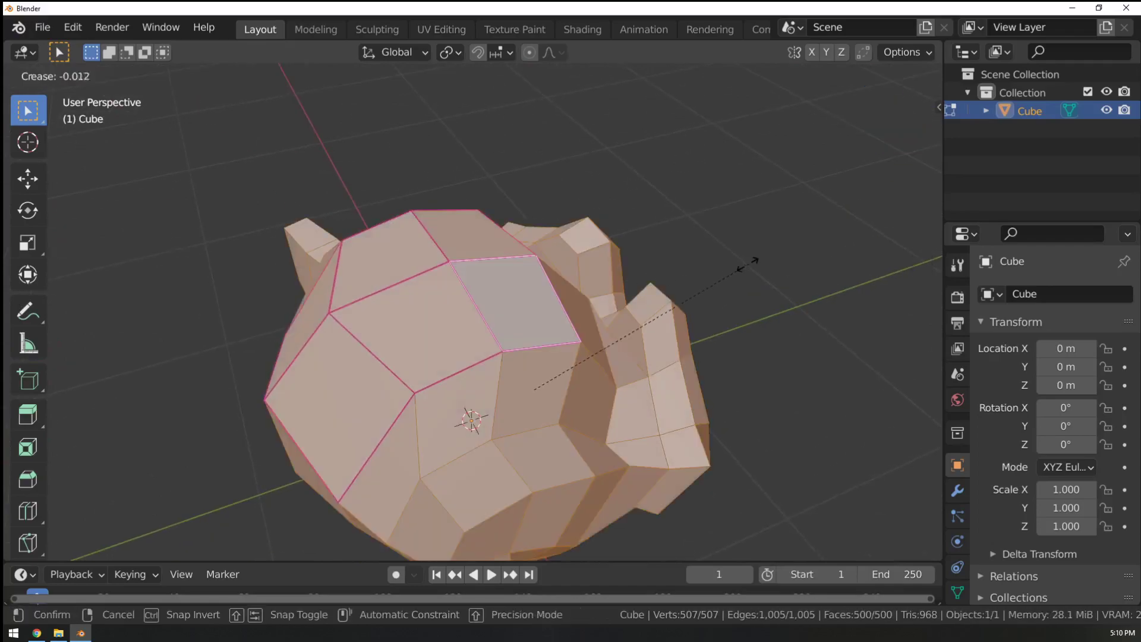
left_click(620, 316)
key("shift+e")
left_click(713, 273)
key("shift+e")
left_click(644, 341)
key("shift+e")
left_click(587, 356)
key("Tab")
middle_click_drag(589, 355, 689, 345)
middle_click_drag(689, 410, 601, 412)
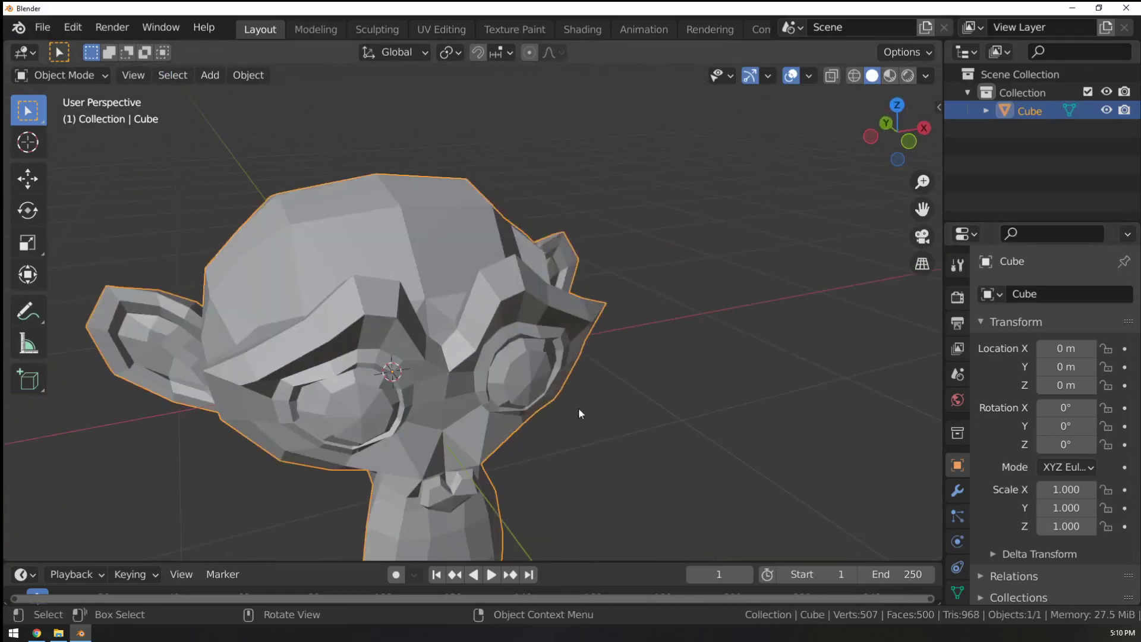
Extrude three separate single faces of the monkey head outward, one at a time.
key("Tab")
left_click(340, 380)
middle_click_drag(394, 338, 431, 350)
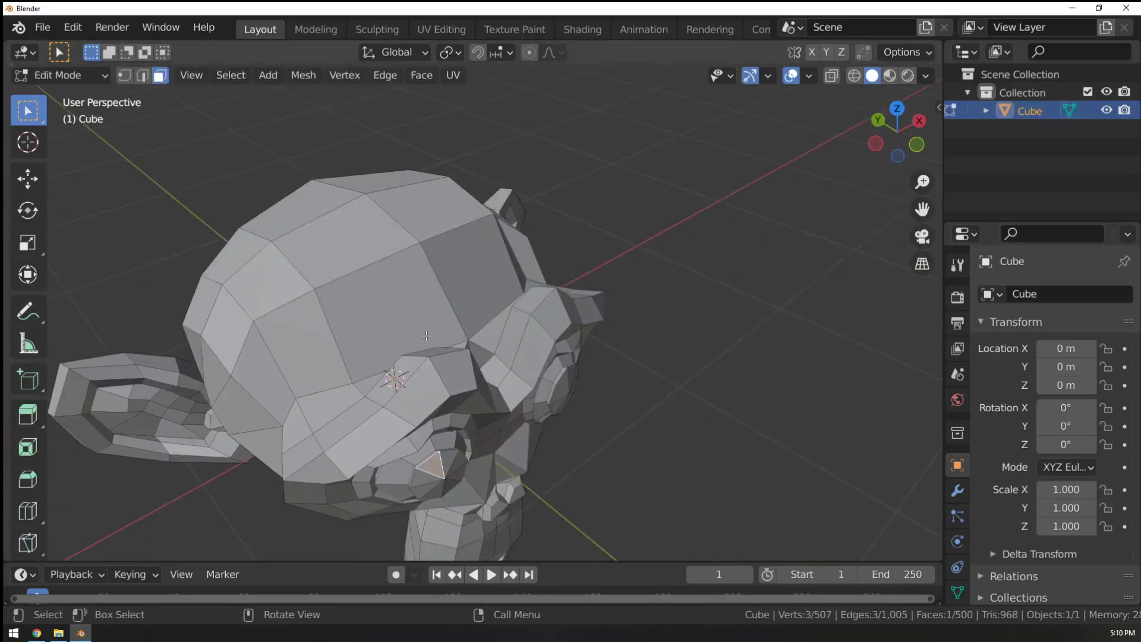
middle_click_drag(472, 277, 434, 358)
scroll(499, 237, "down", 3)
key("e")
left_click(533, 269)
left_click(503, 330)
key("e")
left_click(563, 300)
left_click(445, 373)
key("e")
left_click(469, 328)
Extrude the four selected faces on the back of the head individually by about 1.67 m.
middle_click_drag(509, 327, 301, 345)
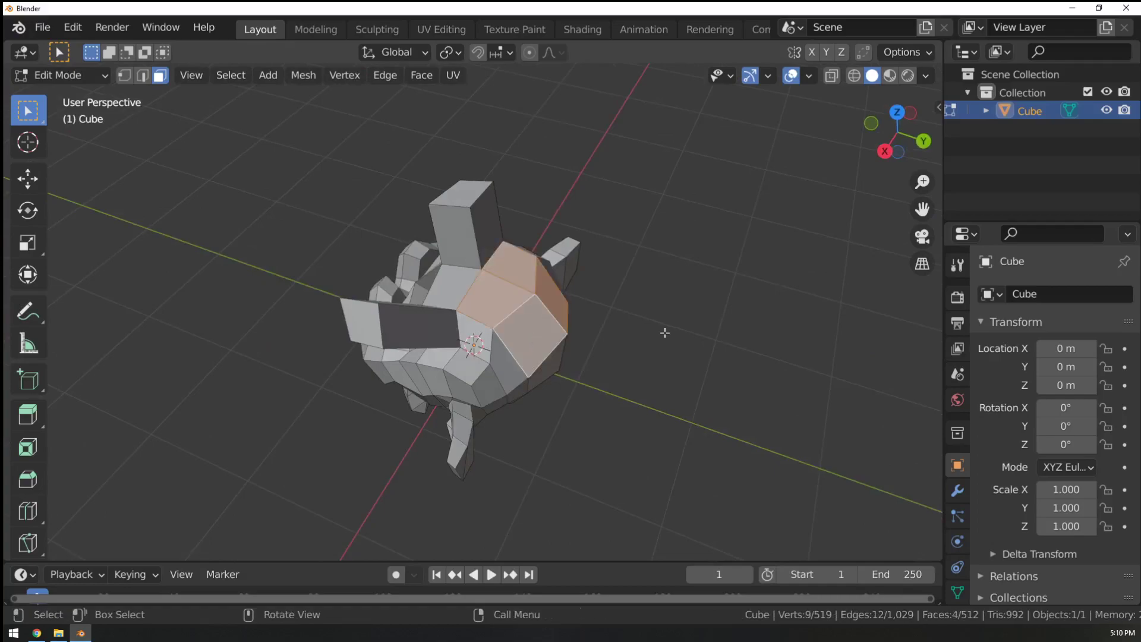
key("alt+e")
left_click(643, 353)
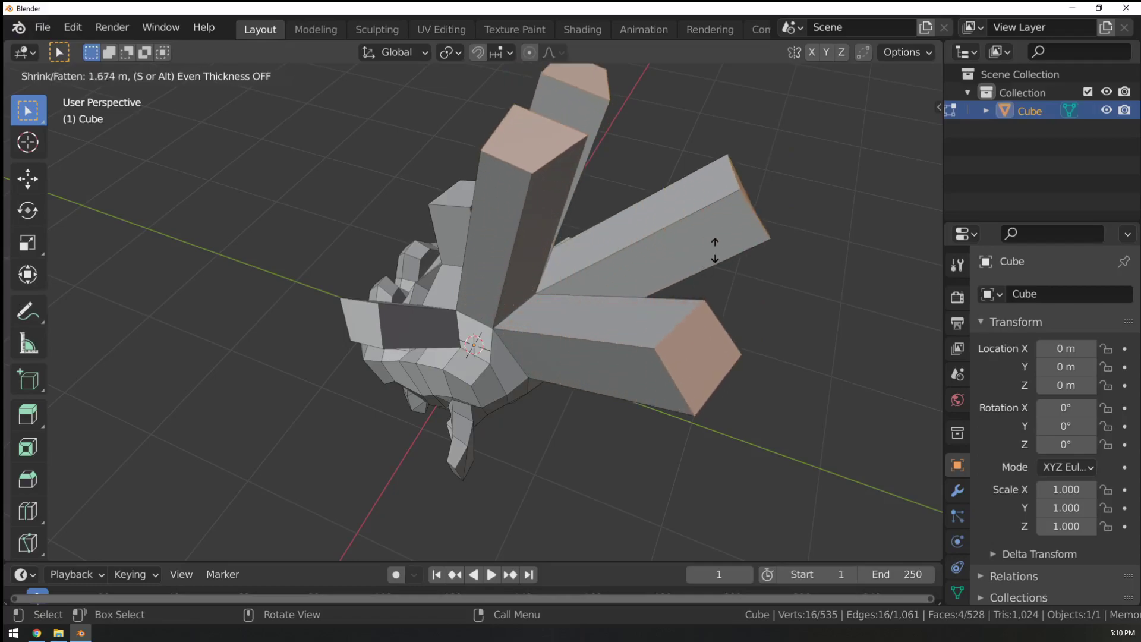
left_click(714, 250)
Select the faces of both eyeballs, extrude them outward as individual faces, and view the result in Object Mode.
middle_click_drag(714, 250, 508, 378)
middle_click_drag(570, 394, 538, 319)
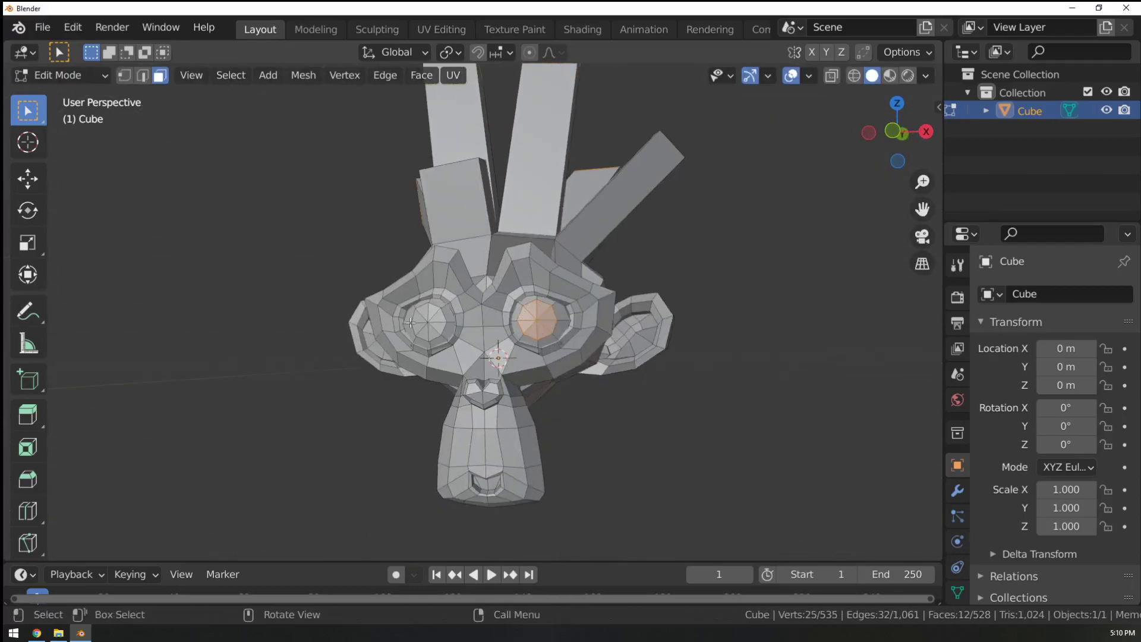
middle_click_drag(505, 326, 547, 316)
key("alt+a")
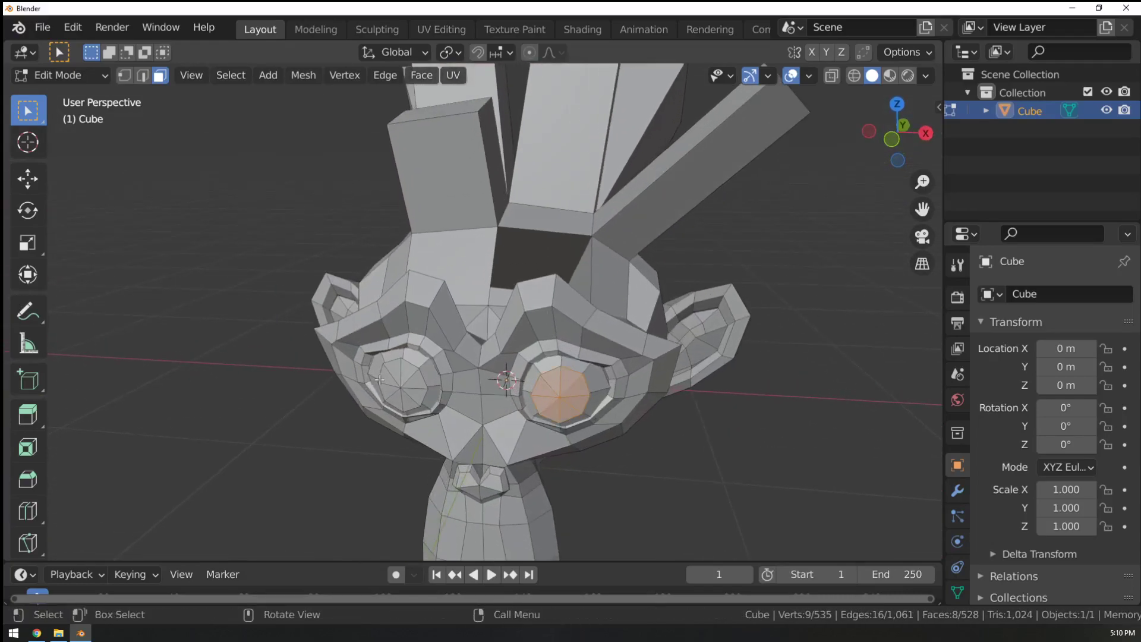
key("alt+e")
left_click(736, 385)
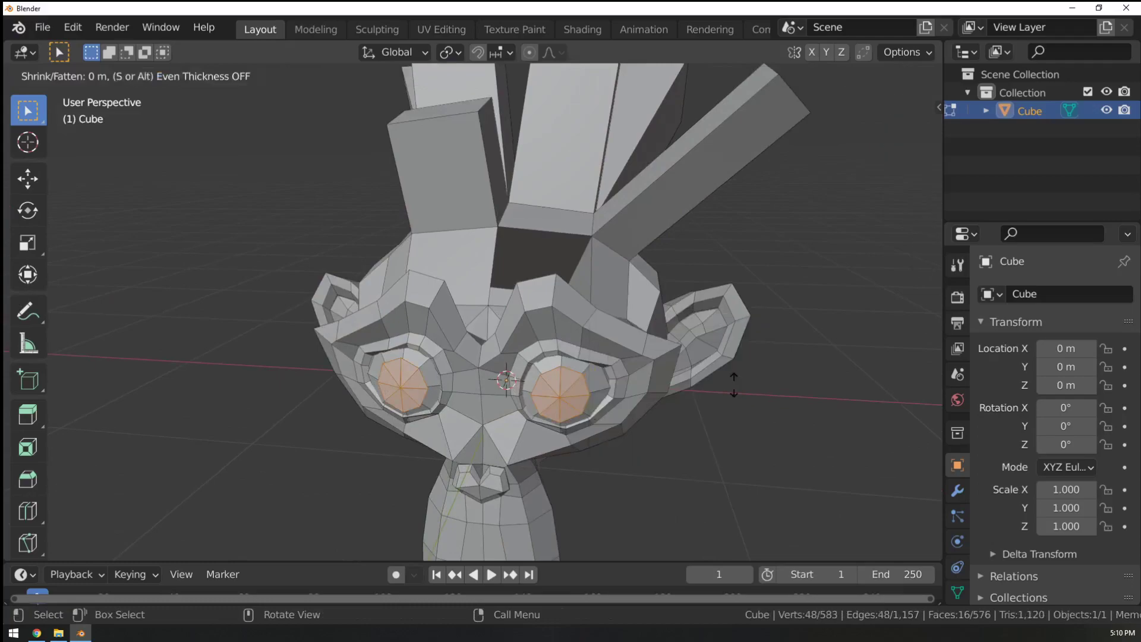
left_click(743, 381)
middle_click_drag(742, 381, 519, 403)
scroll(673, 369, "down", 3)
key("Tab")
key("Tab")
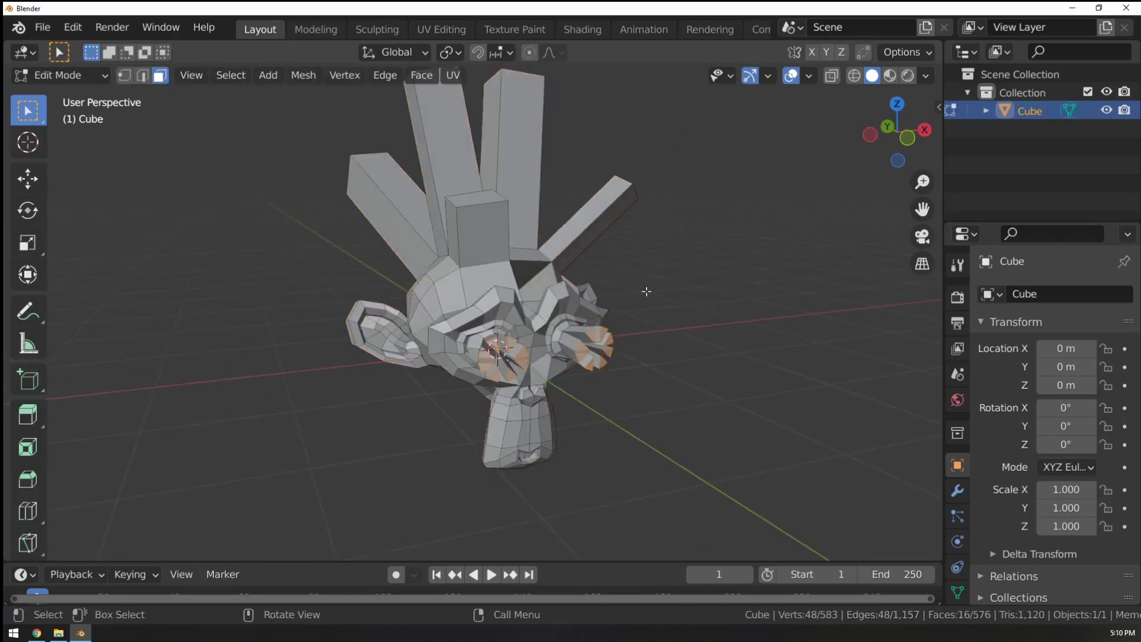
Delete all geometry of the monkey mesh and remove the emptied object from the scene.
middle_click_drag(653, 288, 645, 275)
key("a")
key("x")
left_click(644, 274)
key("Tab")
key("shift+a")
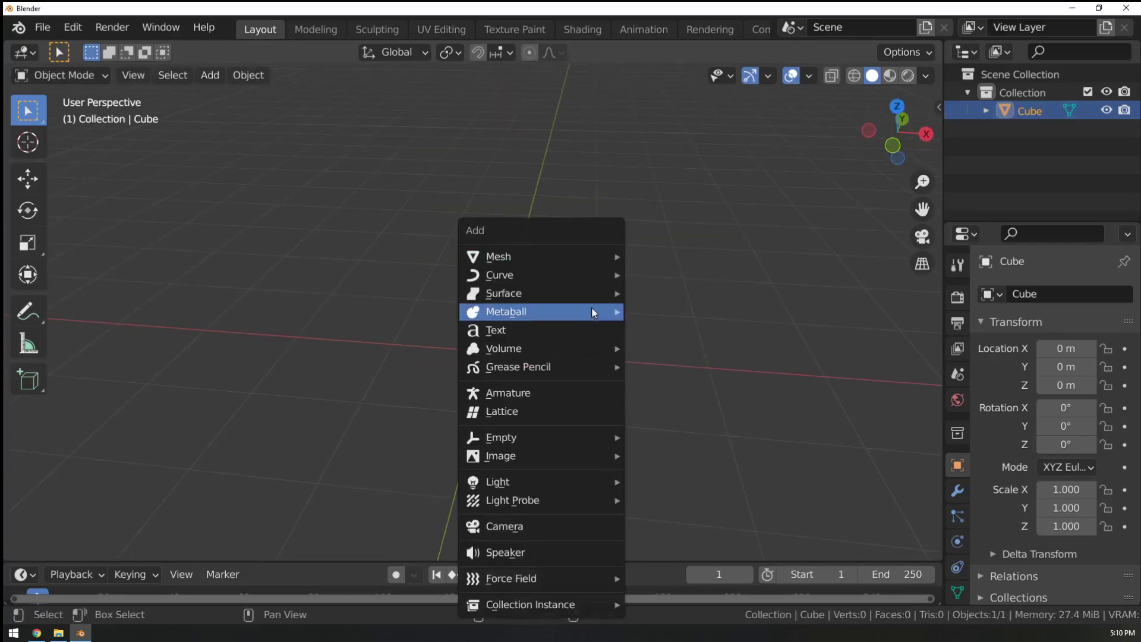
key("Escape")
key("x")
left_click(731, 273)
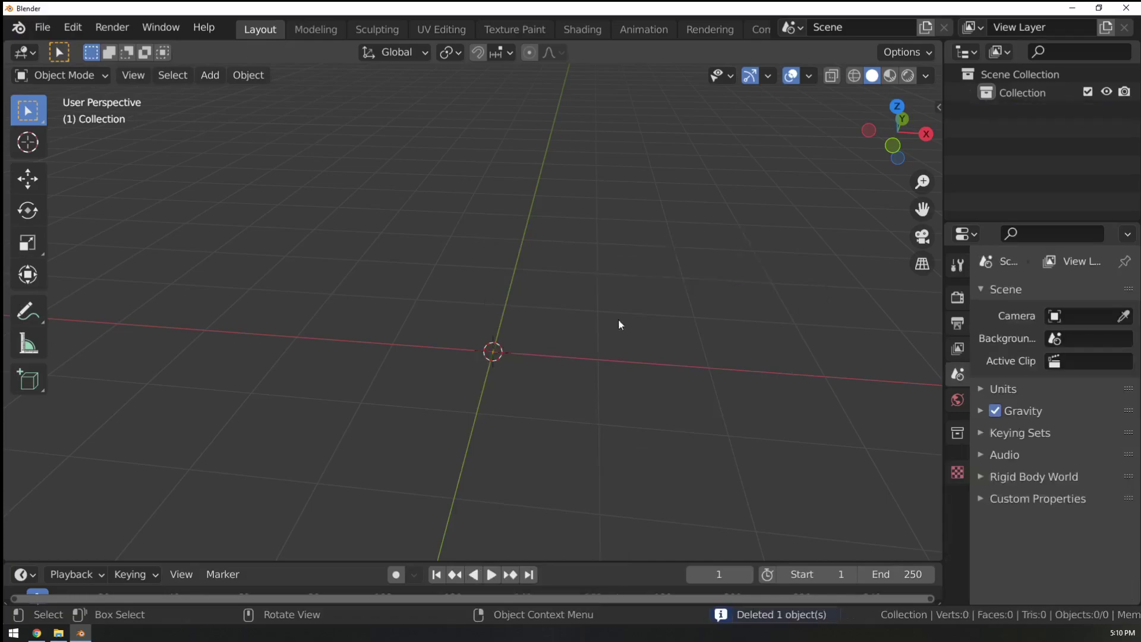
Add a new cube and select only its -Y side face in Edit Mode.
key("shift+a")
mouse_move(588, 256)
left_click(663, 272)
key("Tab")
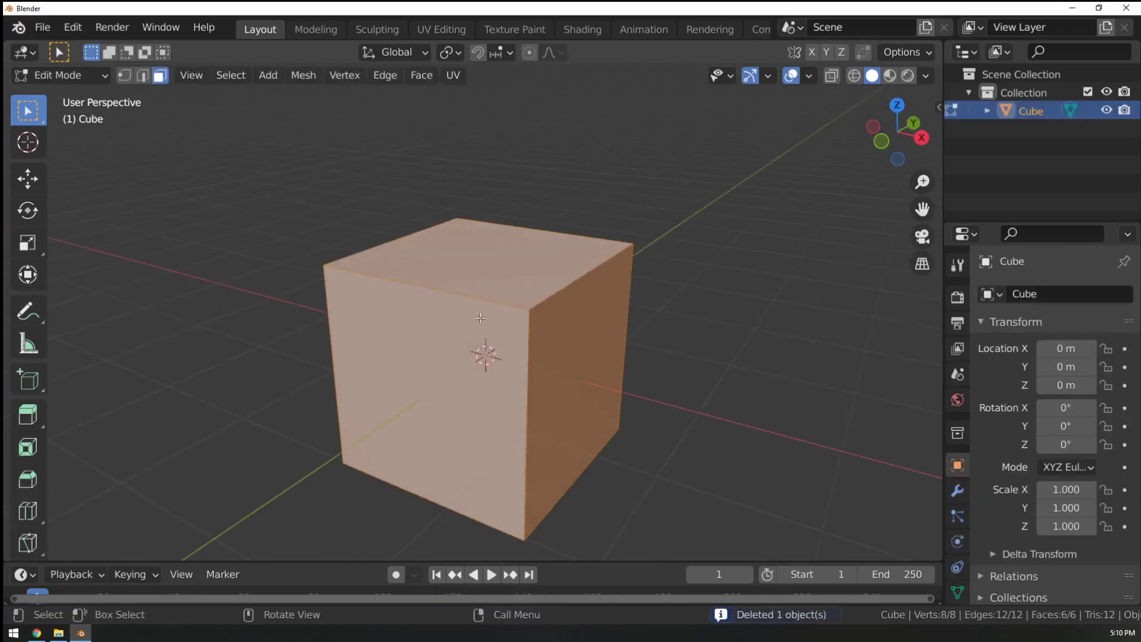
key("alt+a")
left_click(484, 389)
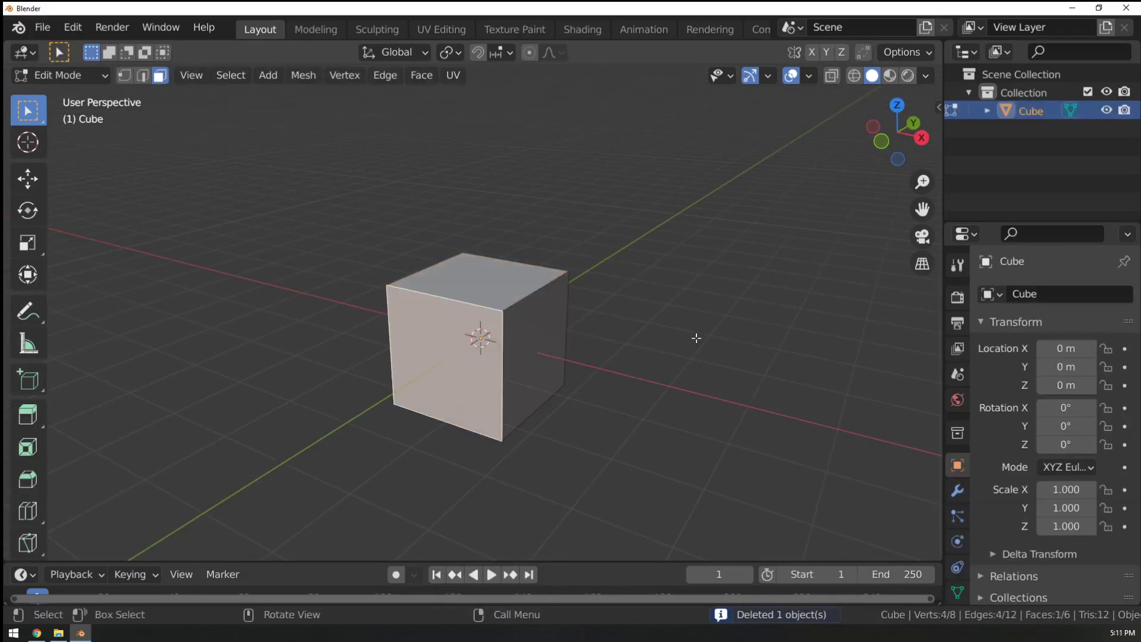
Extrude and scale down the cube's -Y face twice to form a tapered nose with a small tip.
key("e")
left_click(688, 341)
key("s")
left_click(593, 362)
key("e")
left_click(608, 347)
key("s")
left_click(554, 355)
Extrude the cube's +Y end and scale down its end face to taper the body on that side.
middle_click_drag(552, 355, 485, 351)
key("e")
left_click(522, 376)
key("s")
left_click(571, 387)
key("s")
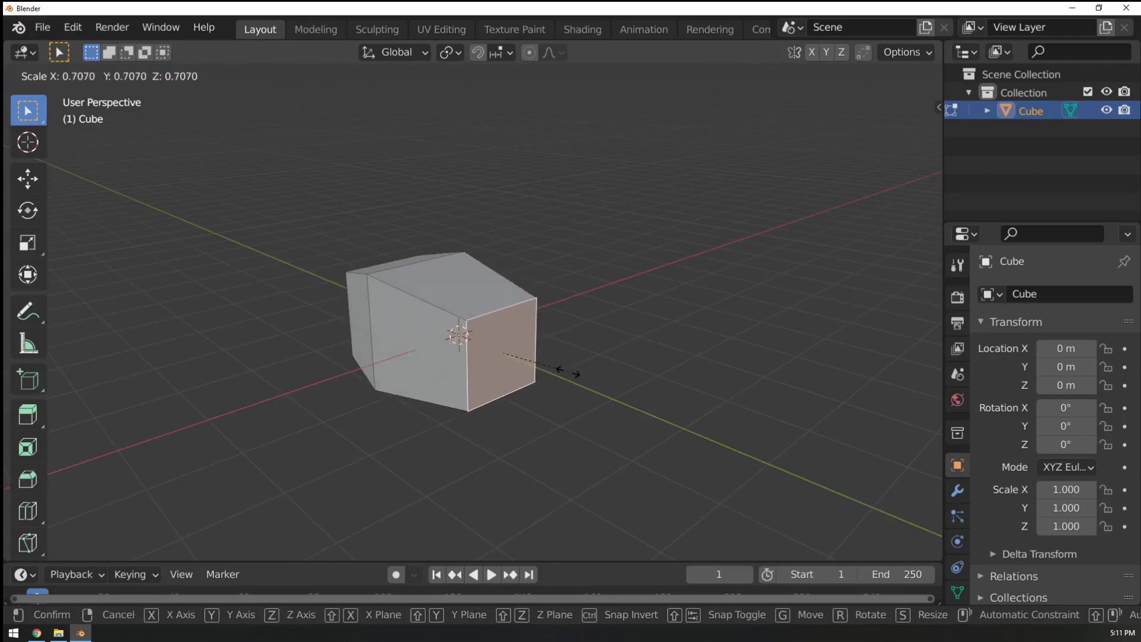
left_click(600, 371)
key("e")
left_click(636, 382)
key("s")
left_click(634, 397)
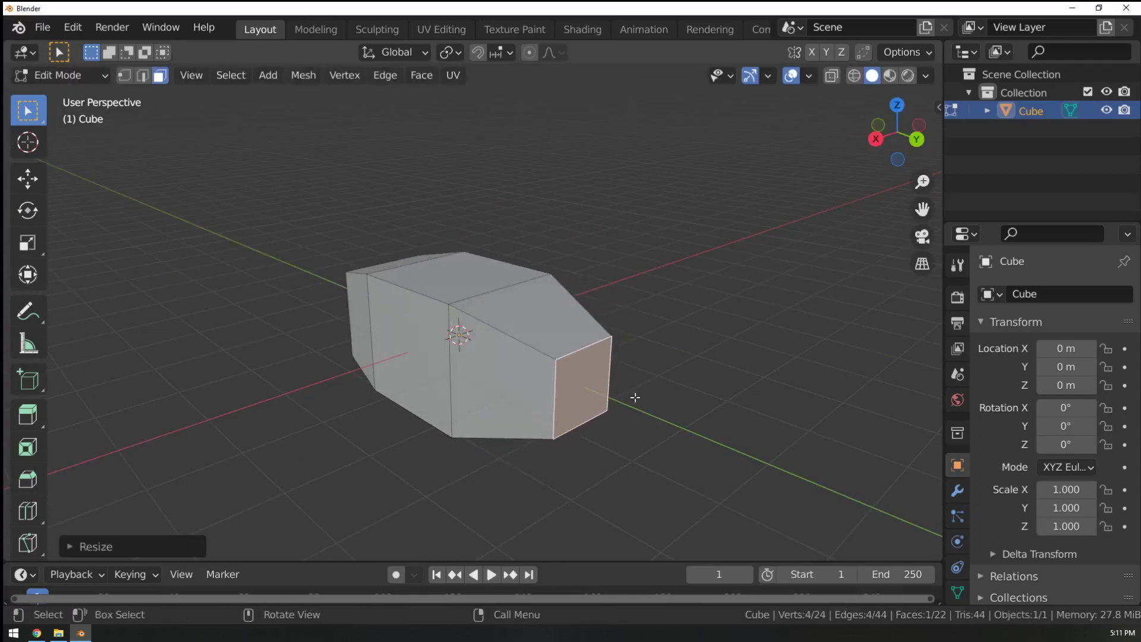
Scale the +Y end face inward and extrude it into a small tapered nub.
left_click(607, 390)
middle_click_drag(608, 389, 642, 421)
key("s")
left_click(567, 392)
key("e")
left_click(553, 398)
key("s")
left_click(523, 405)
Select the three top faces of the body, extrude them in place and scale them into a narrower strip.
left_click(503, 290)
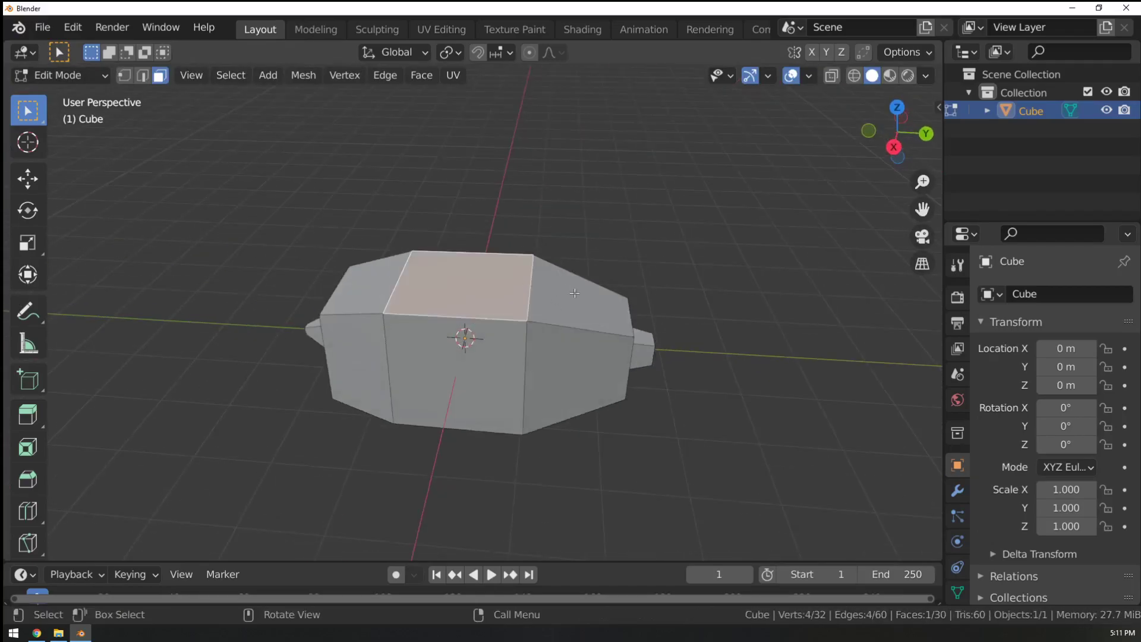
left_click(575, 293, "shift")
left_click(379, 283, "shift")
middle_click_drag(529, 350, 653, 375)
key("e")
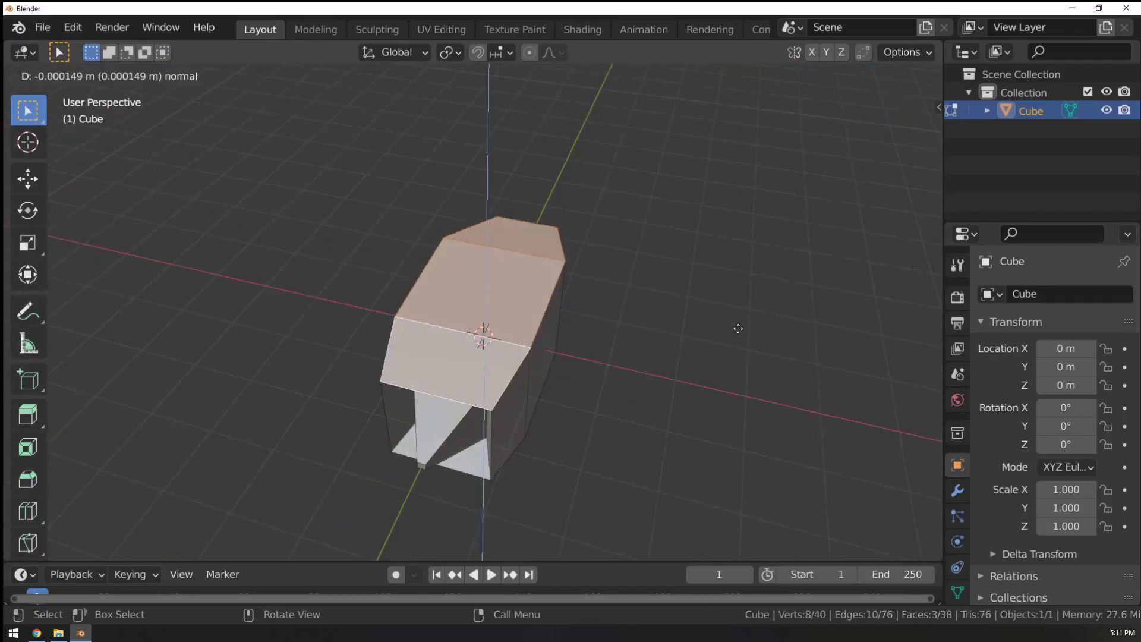
key("Escape")
key("s")
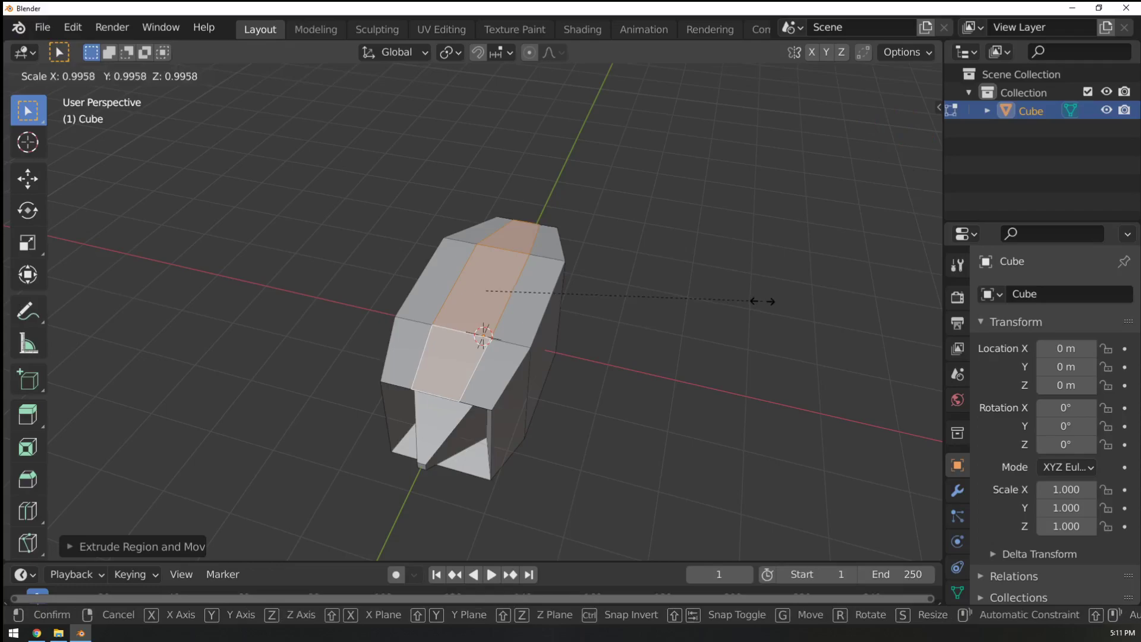
left_click(718, 307)
Extrude the narrow top strip upward into a fin and scale its top faces along X and about 0.9 along Y.
key("e")
left_click(650, 242)
middle_click_drag(650, 242, 713, 255)
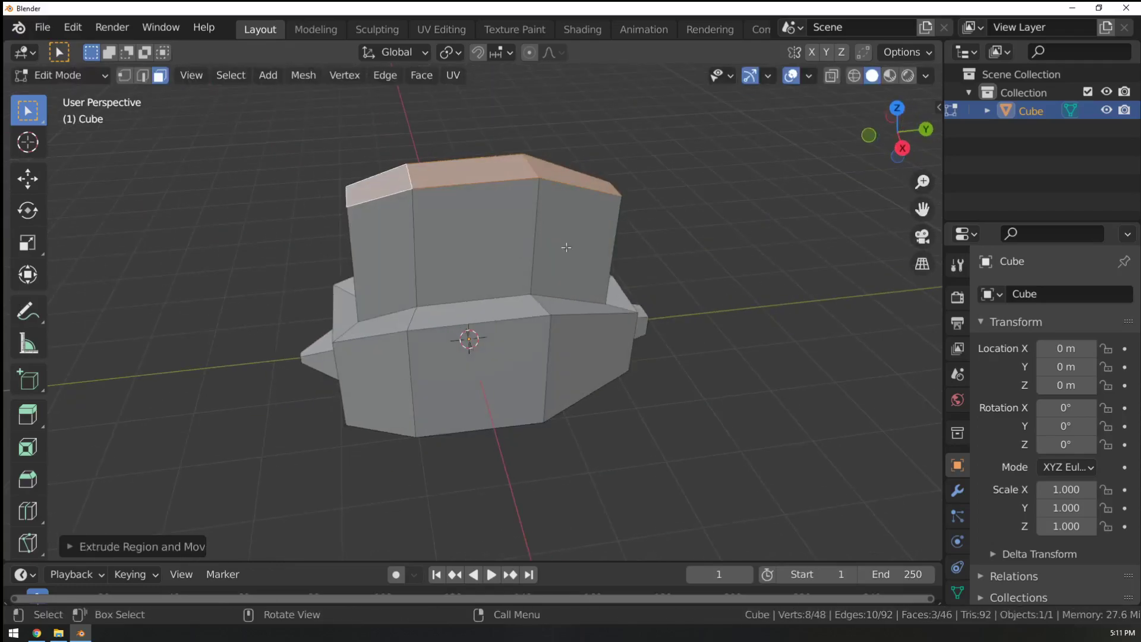
key("s")
key("x")
left_click(635, 245)
key("s")
key("y")
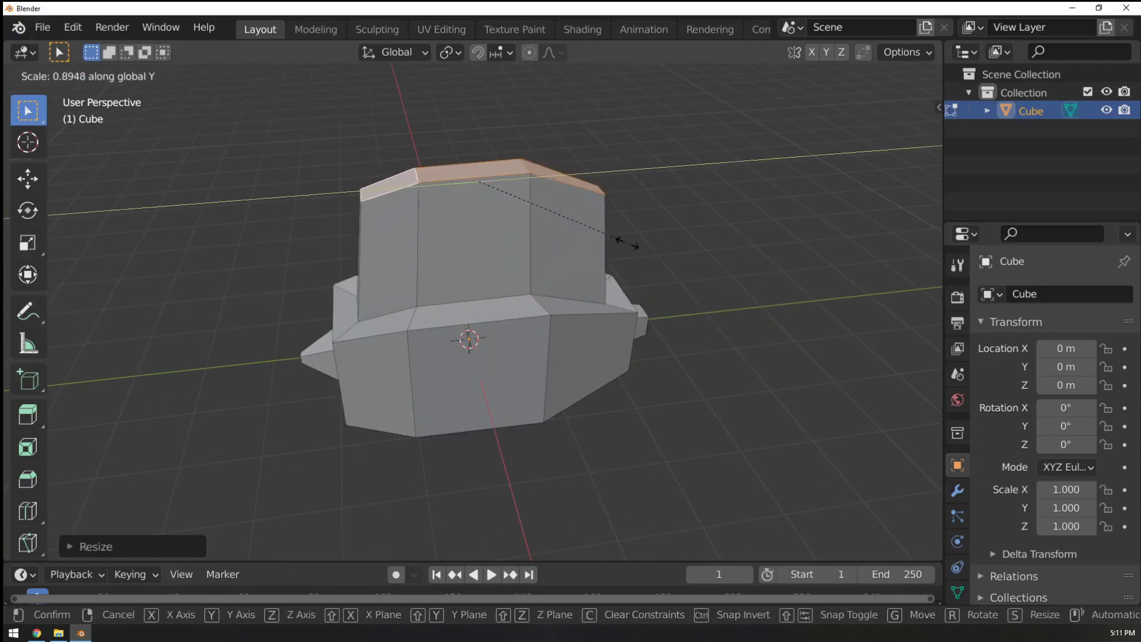
left_click(632, 247)
Move the fin's top faces towards +Y to slant the fin and extrude them upward into a short cap.
key("g")
left_click(671, 235)
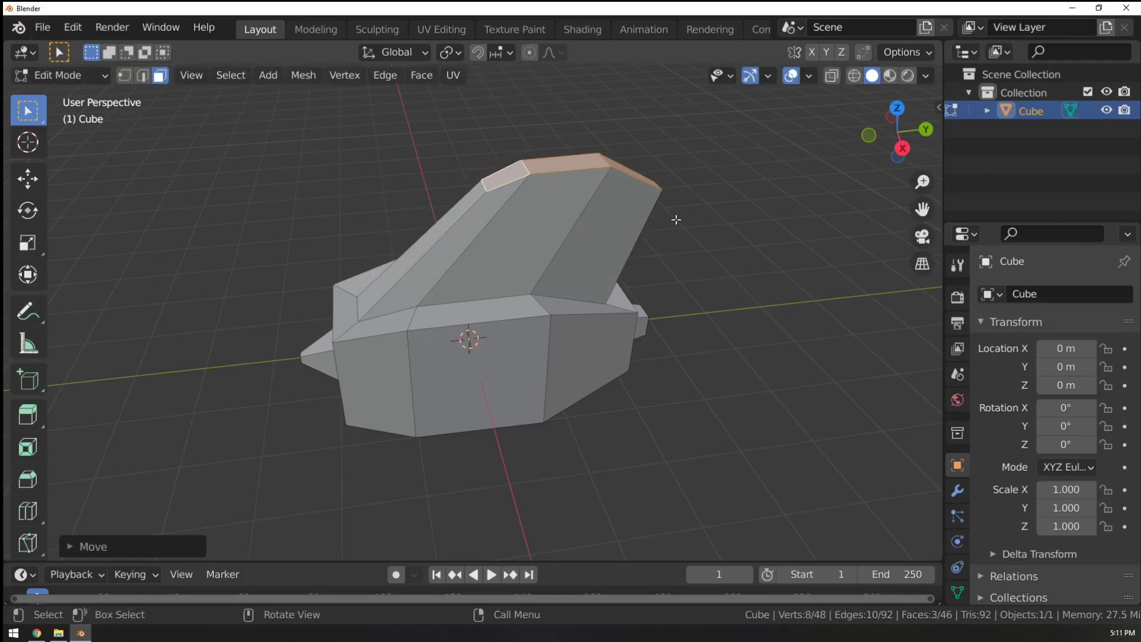
key("e")
left_click(580, 145)
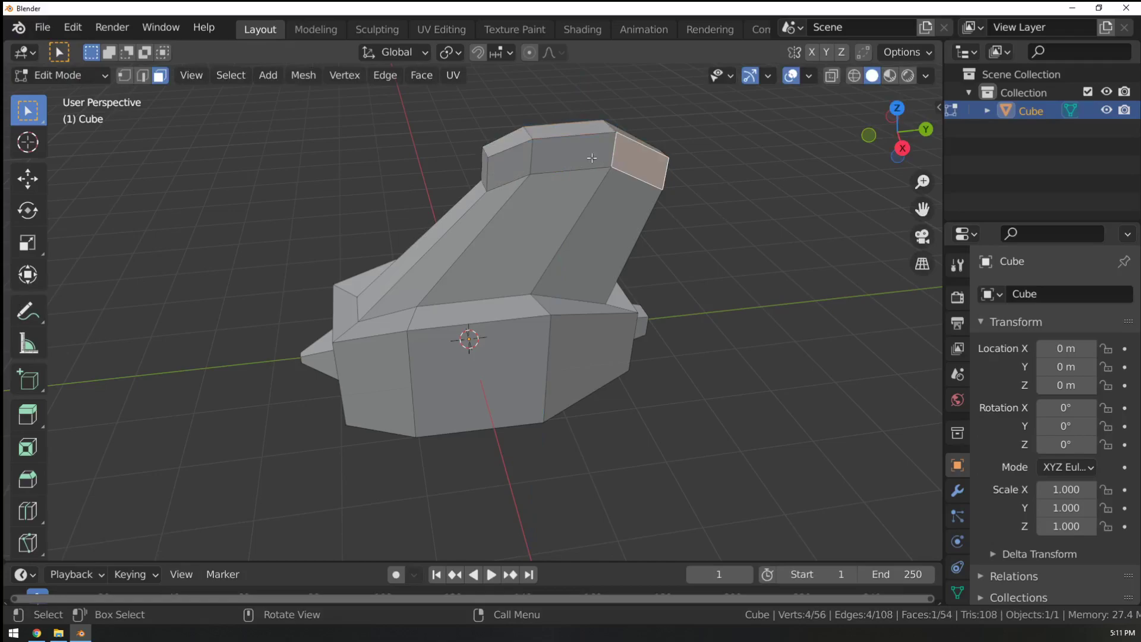
Select the three faces on each side of the cap, extrude them and stretch them along X into two long wings.
left_click(505, 161, "shift")
middle_click_drag(505, 160, 402, 145)
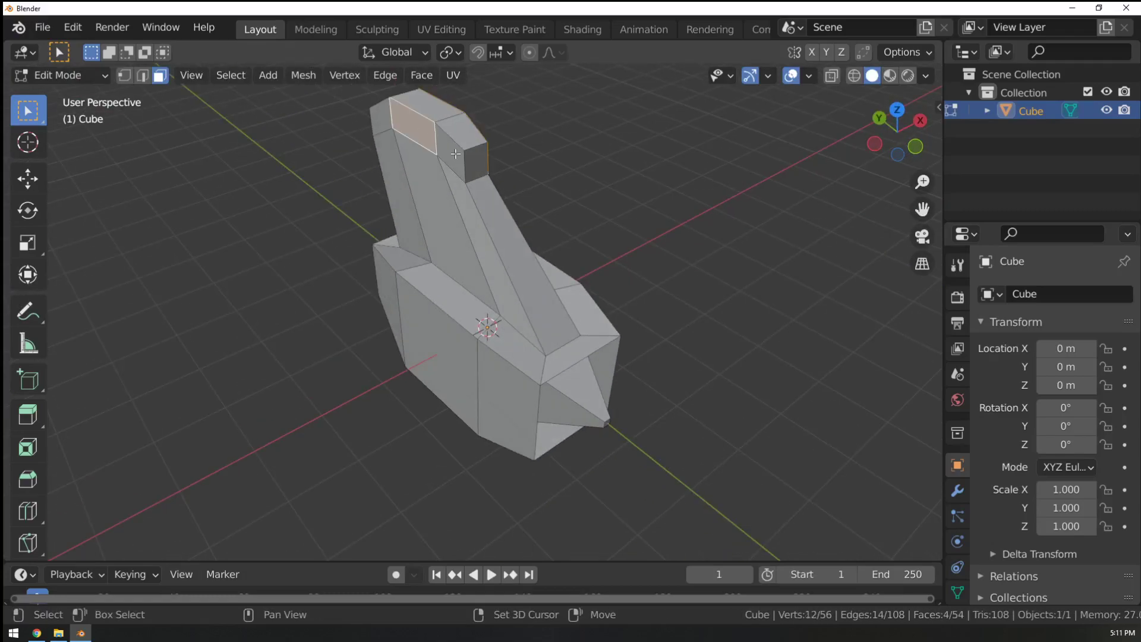
left_click(383, 128, "shift")
middle_click_drag(576, 199, 685, 201)
key("e")
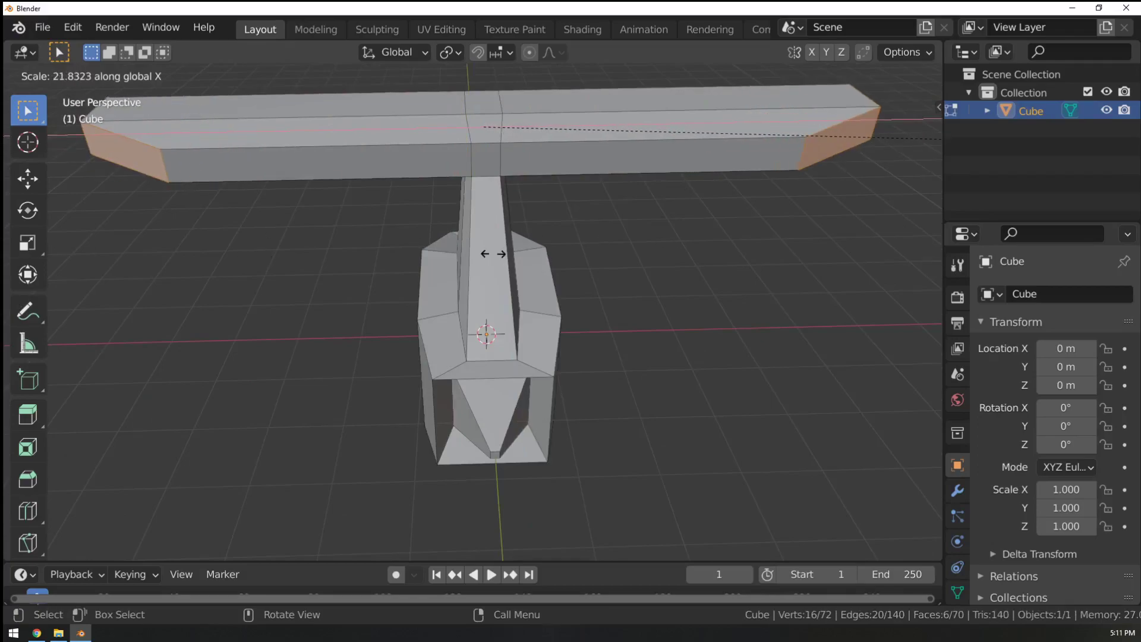
left_click(683, 228)
Scale the wing tips to about 0.71 along Y and move them about 0.9 m along the Y axis.
middle_click_drag(684, 228, 722, 343)
key("s")
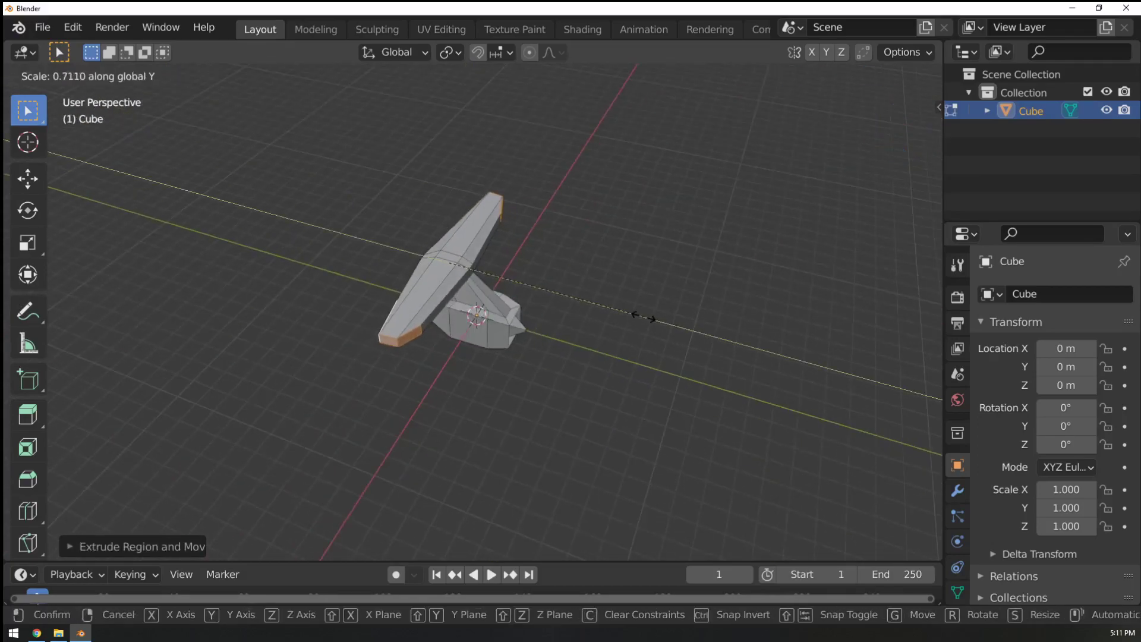
left_click(642, 316)
key("g")
key("y")
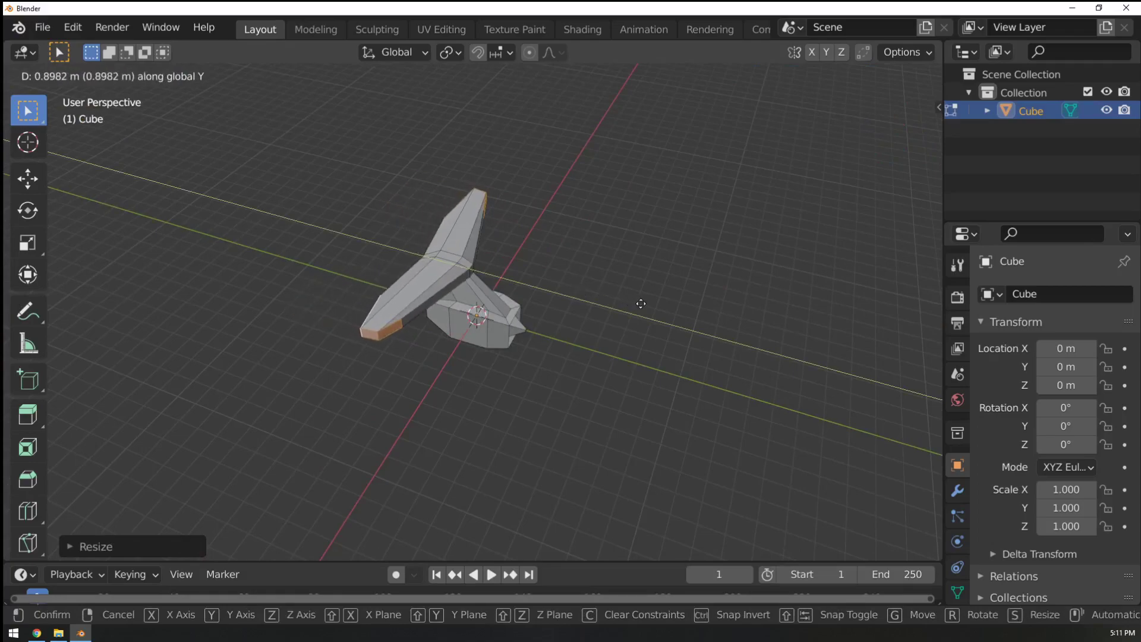
left_click(640, 304)
Examine the winged model from several angles in Object Mode and Edit Mode.
key("Tab")
middle_click_drag(641, 304, 361, 345)
scroll(603, 278, "up", 4)
key("Tab")
middle_click_drag(604, 278, 844, 514)
key("Tab")
key("Tab")
scroll(768, 326, "up", 2)
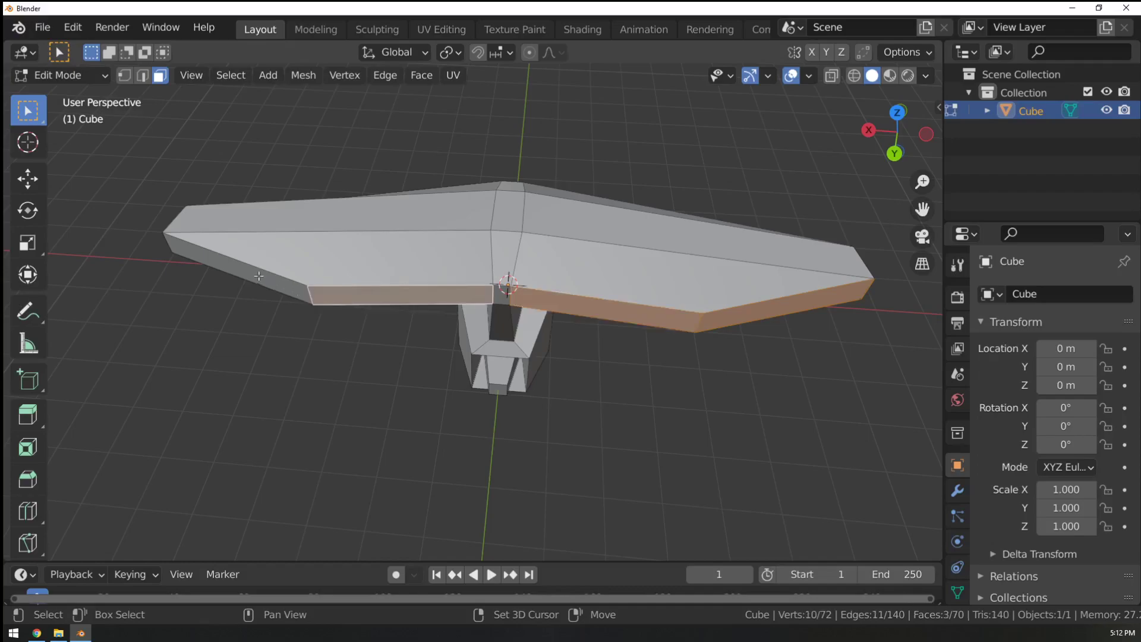
Try extruding the selected faces along the edge of the wings, scaling the result and viewing it in Object Mode.
scroll(506, 346, "down", 3)
middle_click_drag(489, 422, 667, 410)
key("e")
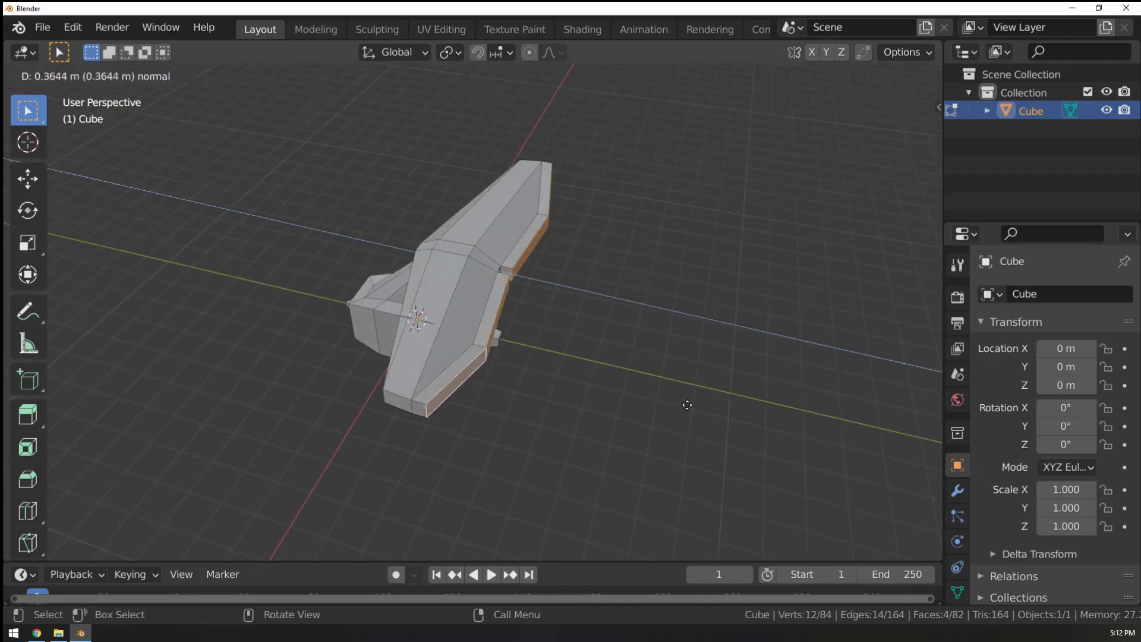
left_click(836, 425)
middle_click_drag(836, 425, 778, 353)
key("s")
left_click(681, 273)
key("Tab")
middle_click_drag(504, 362, 754, 309)
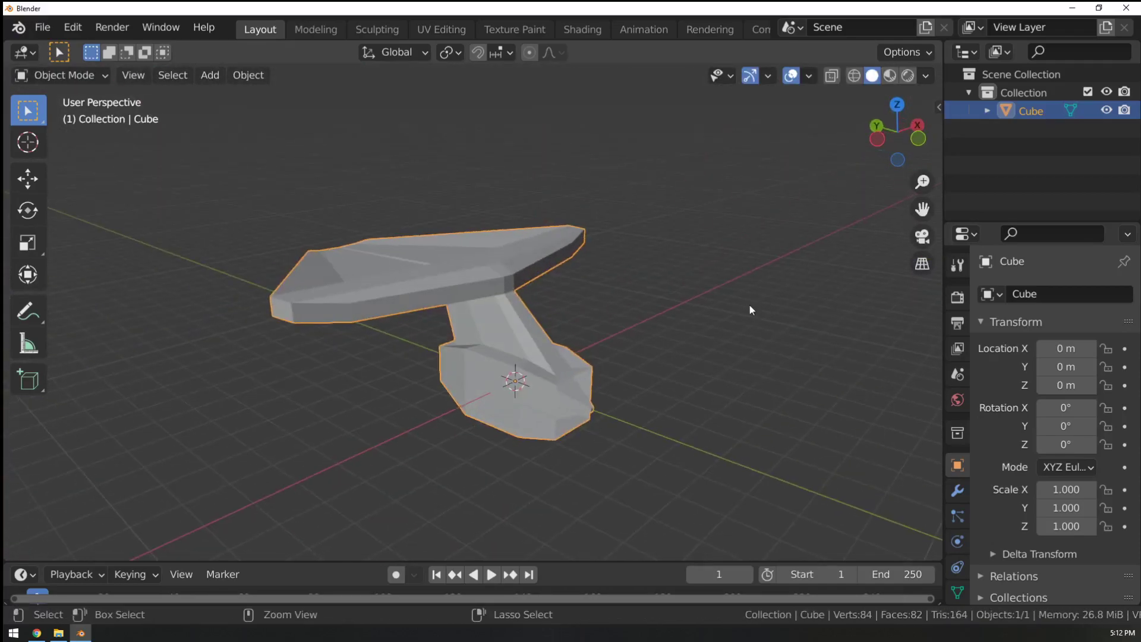
Undo the extrusion of the wing edge faces and return to Object Mode.
key("Tab")
key("ctrl+z")
key("Tab")
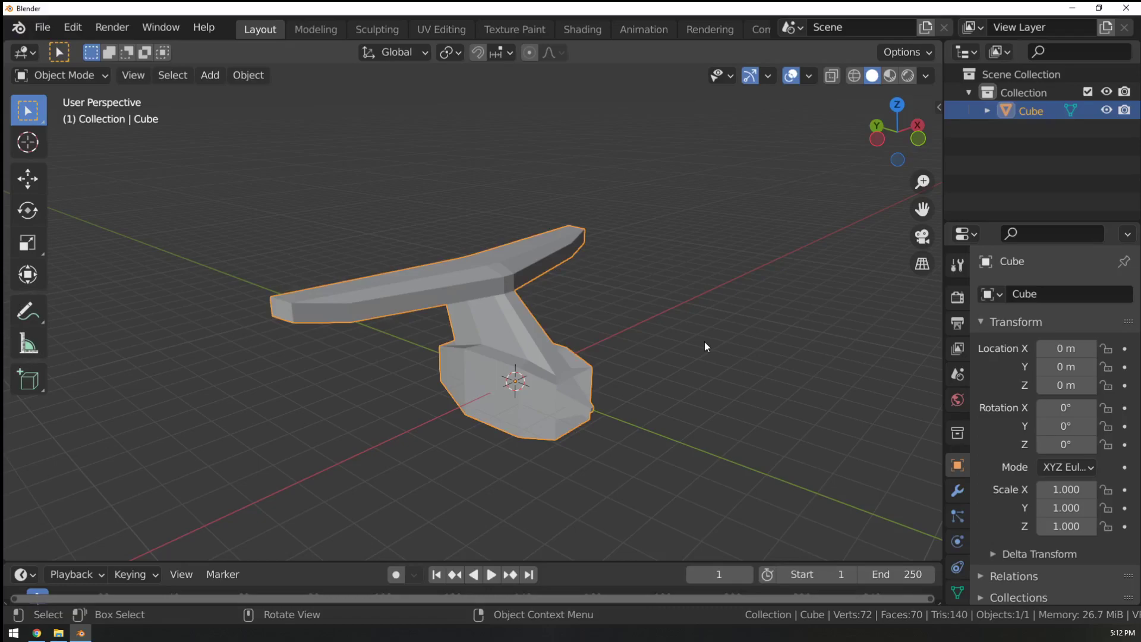
Try moving the aircraft constrained to the Y, X and Z axes, and cancel the move.
middle_click_drag(691, 275, 592, 331)
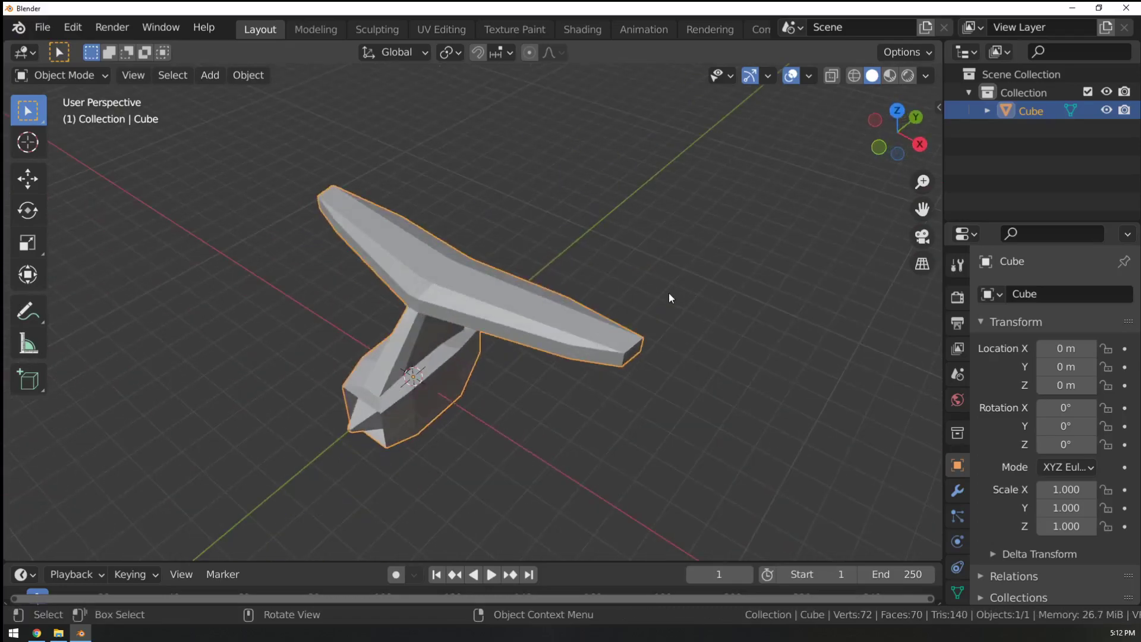
key("g")
key("y")
key("x")
key("z")
key("y")
right_click(546, 320)
middle_click_drag(640, 293, 540, 260)
key("Tab")
key("Tab")
key("Tab")
key("Tab")
key("Tab")
key("Tab")
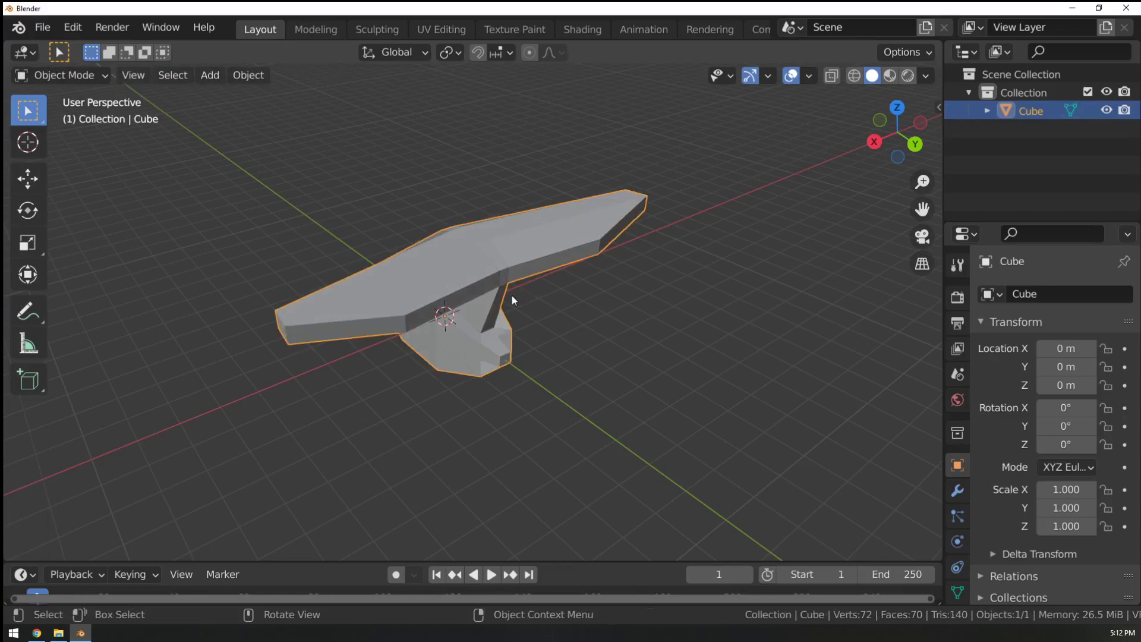
Delete the aircraft model and add a new cube mesh.
key("Delete")
key("shift+a")
mouse_move(511, 257)
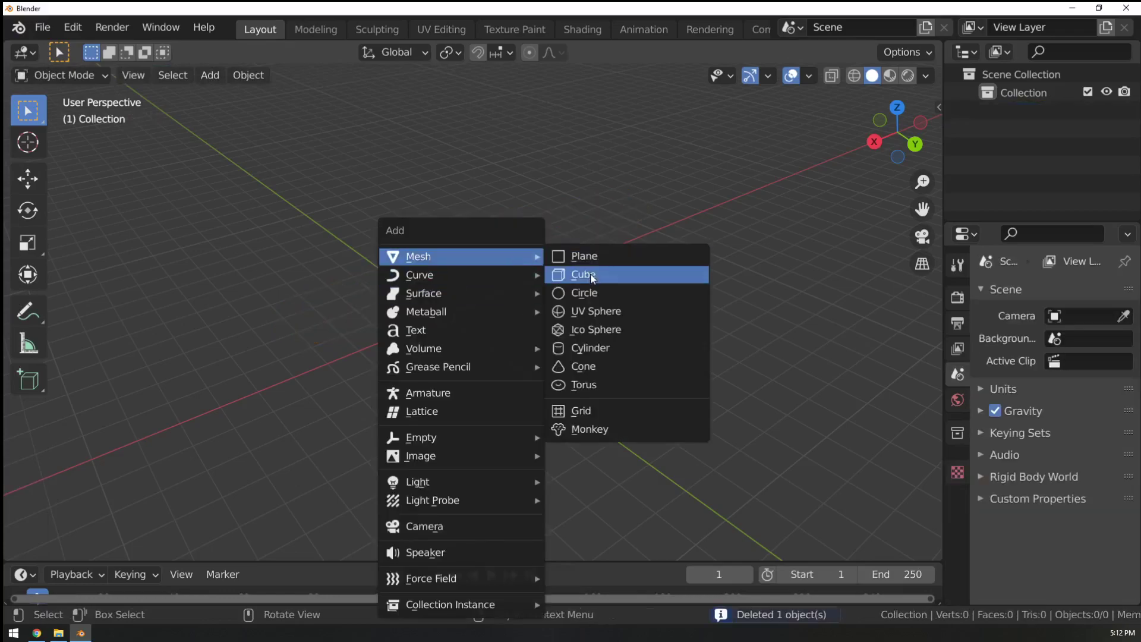
left_click(591, 273)
middle_click_drag(548, 308, 606, 290, "ctrl")
middle_click_drag(618, 291, 588, 280, "shift")
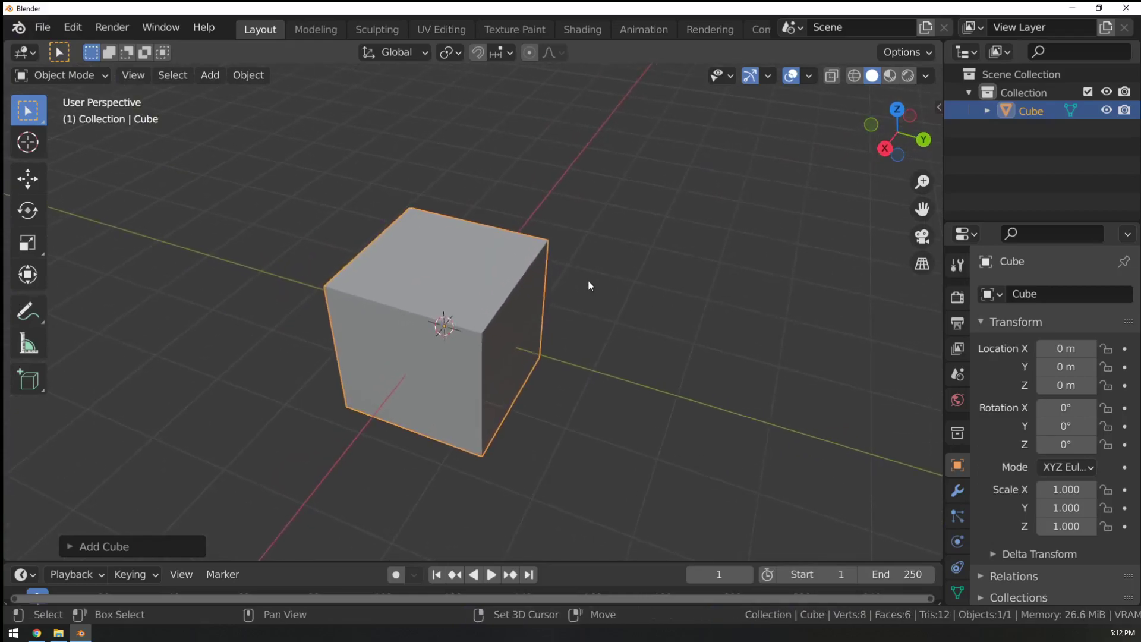
Enter Edit Mode on the cube and select its top face.
key("Tab")
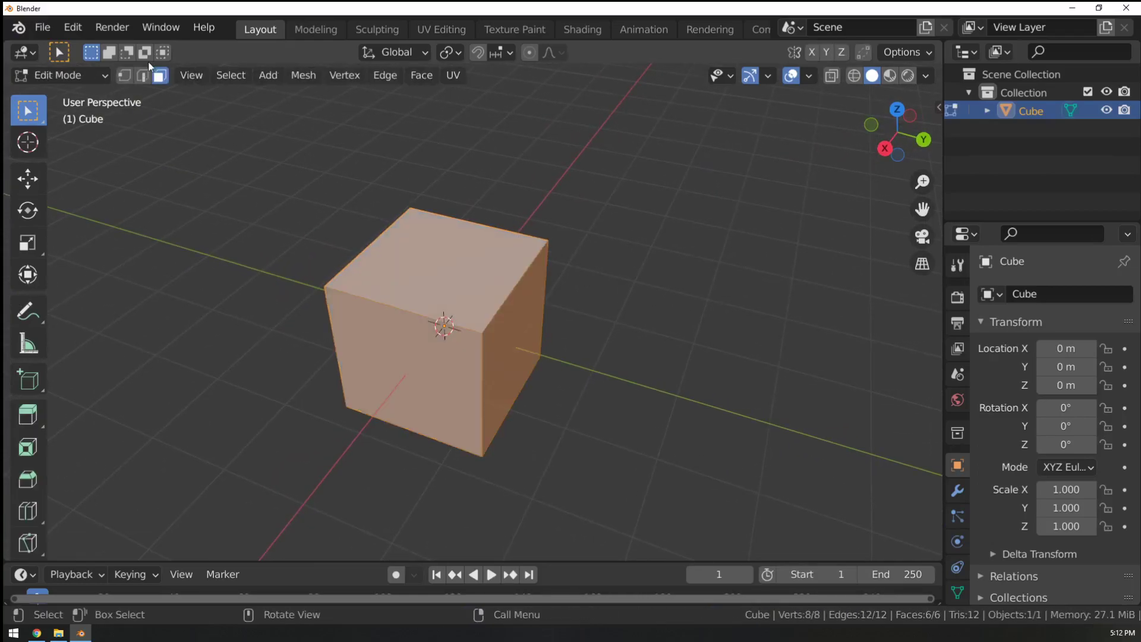
left_click(430, 226)
middle_click_drag(561, 328, 659, 285)
Try extruding the top face along its normal, Y and X, and scaling it along X and uniformly by 2.
key("e")
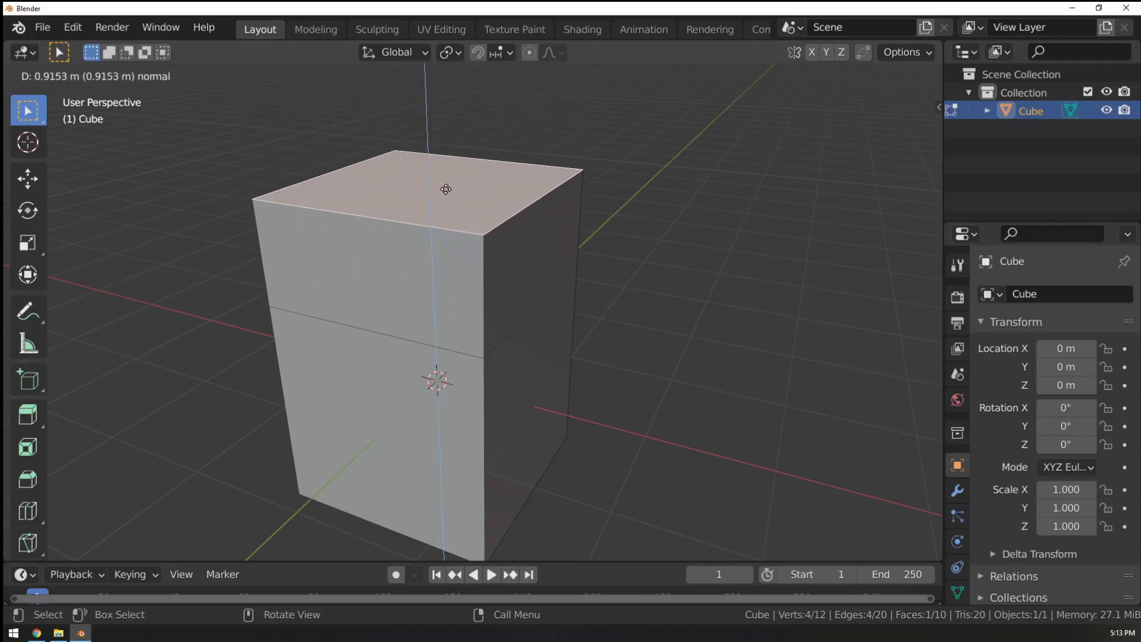
key("y")
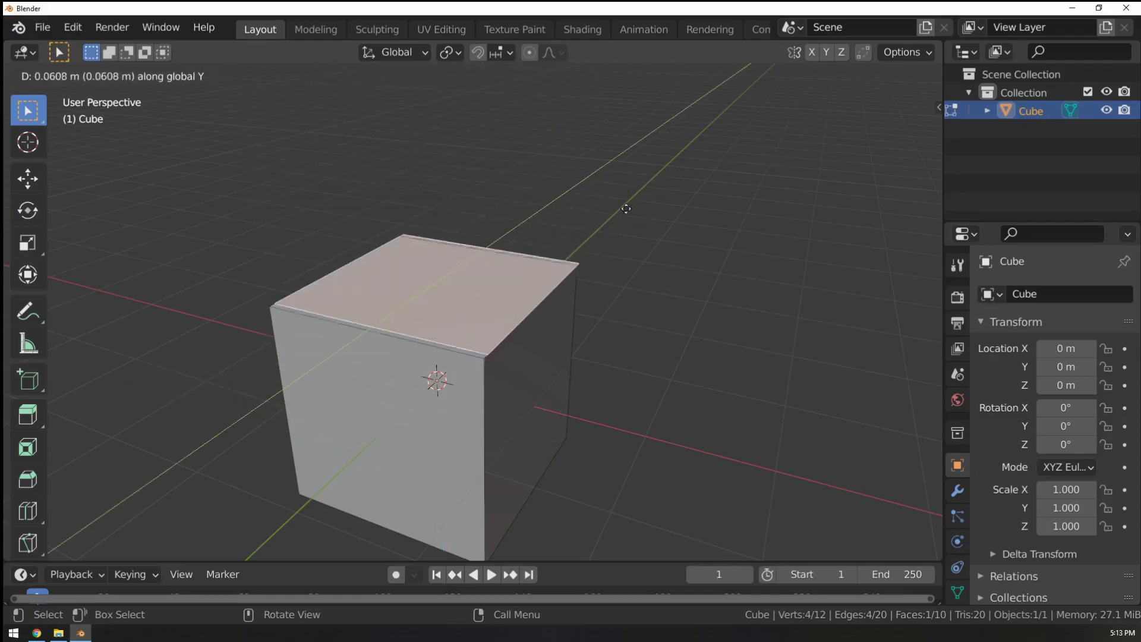
key("x")
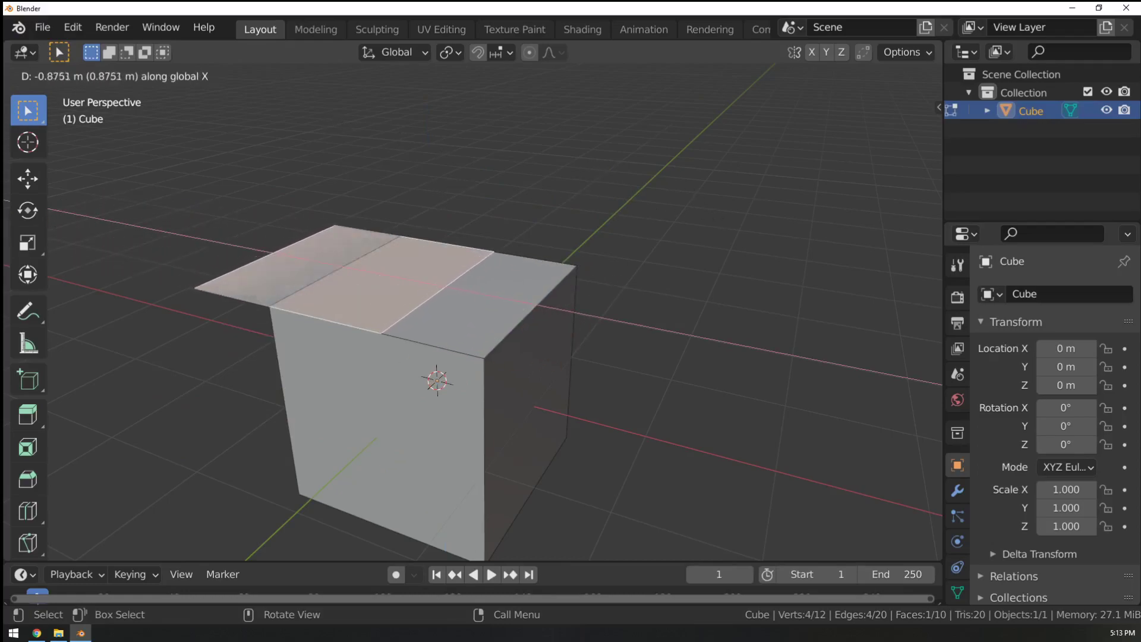
key("s")
key("x")
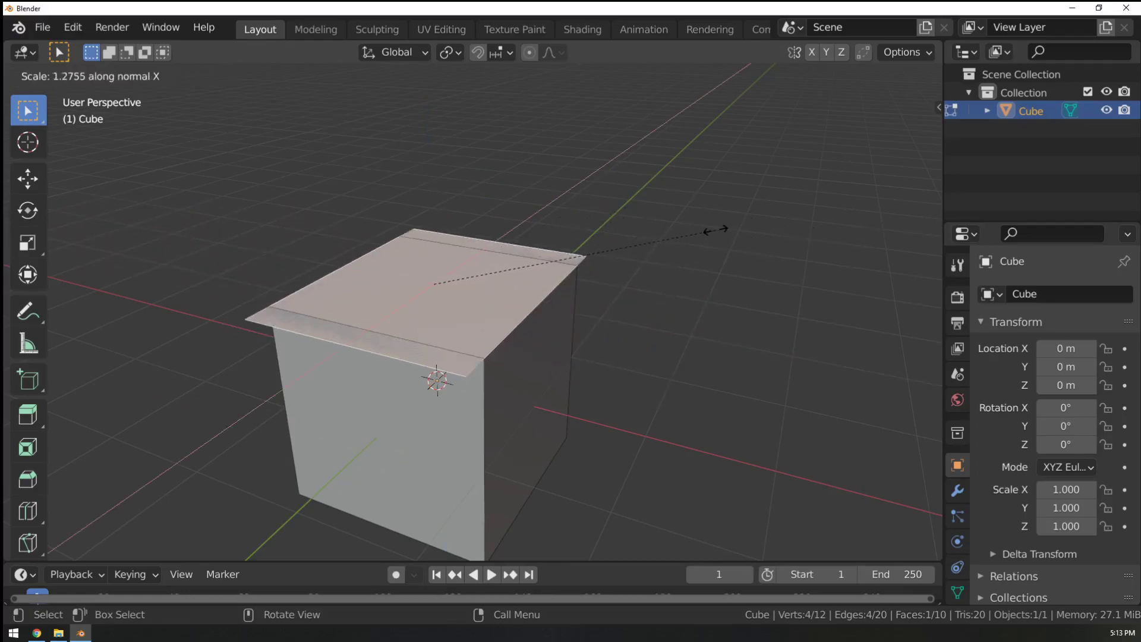
key("x")
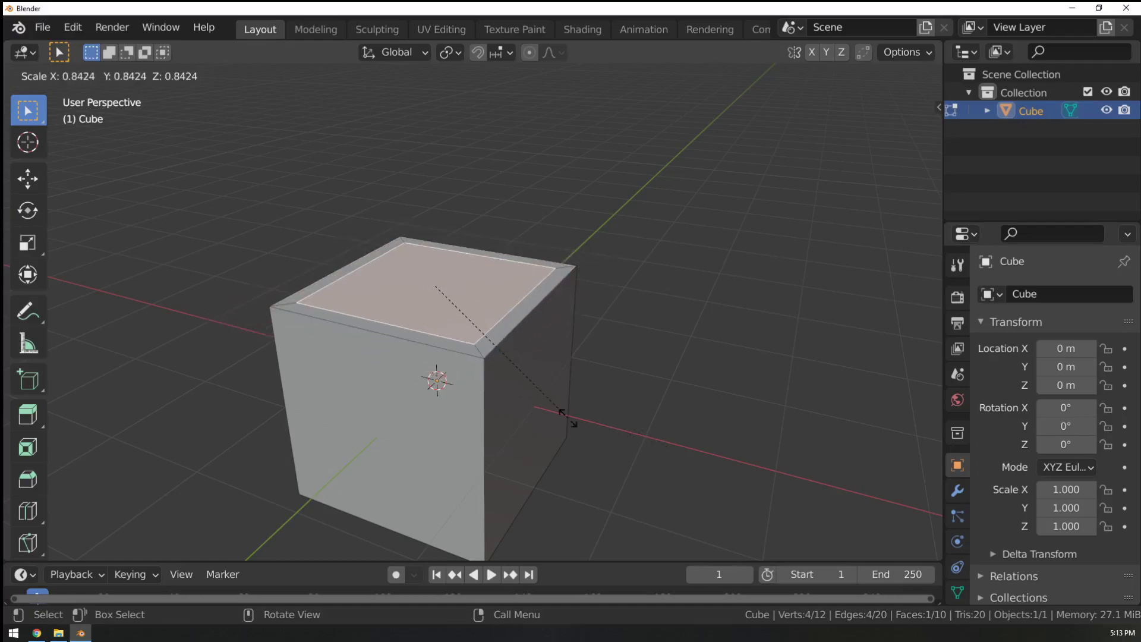
type("2")
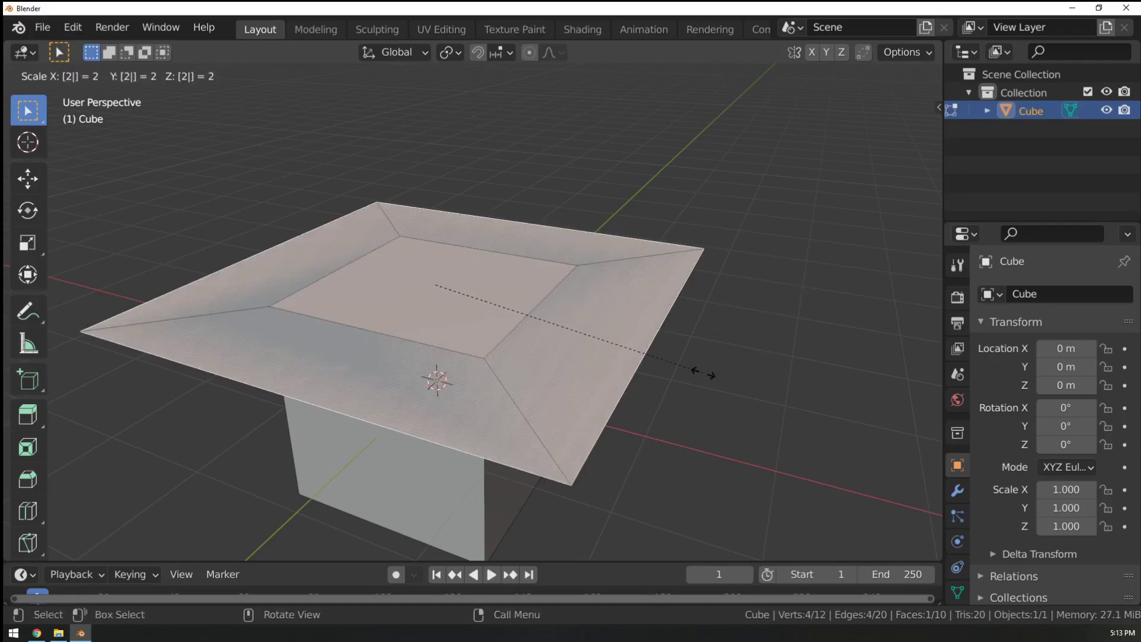
key("Escape")
Remove the leftover duplicate geometry of the cancelled extrusion and select the cube's top face again.
middle_click_drag(709, 382, 544, 416)
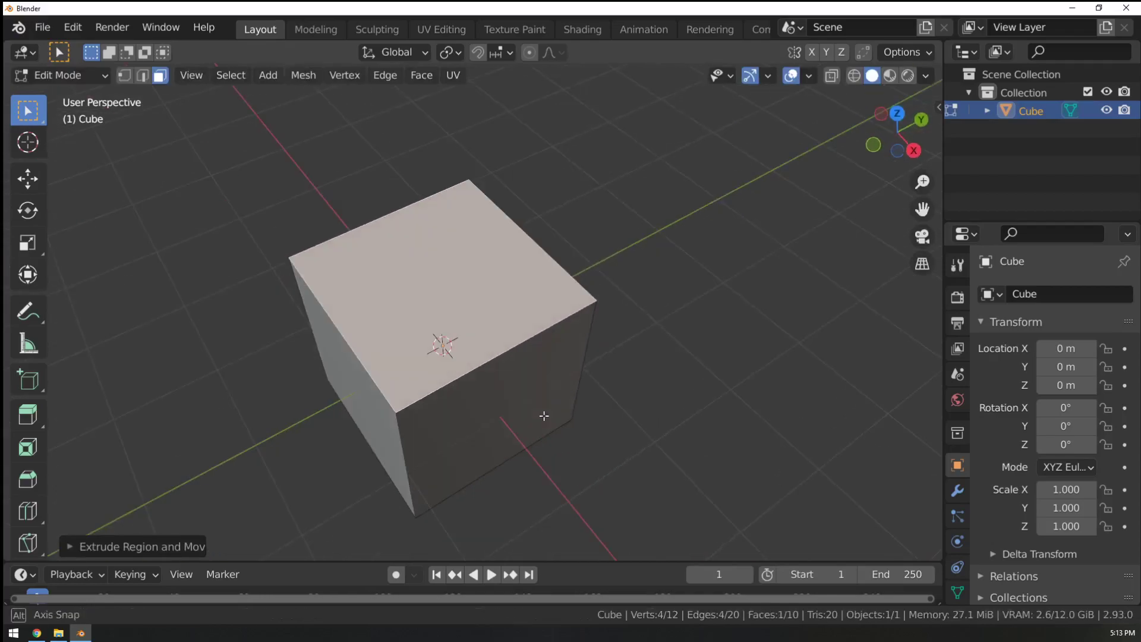
middle_click_drag(630, 379, 637, 340)
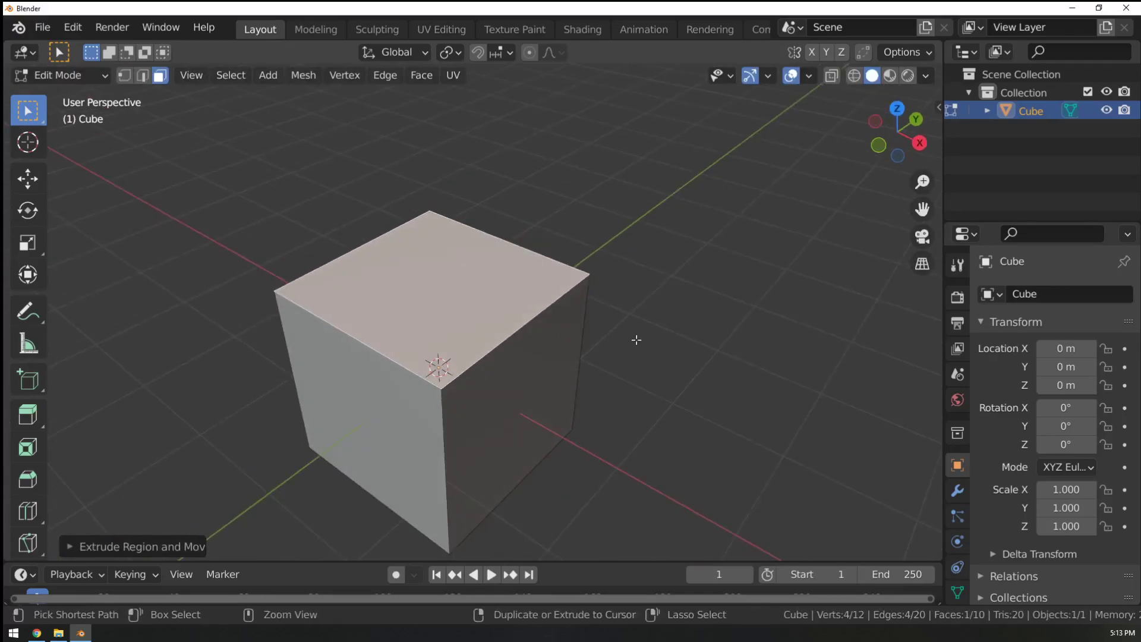
key("a")
left_click(480, 320)
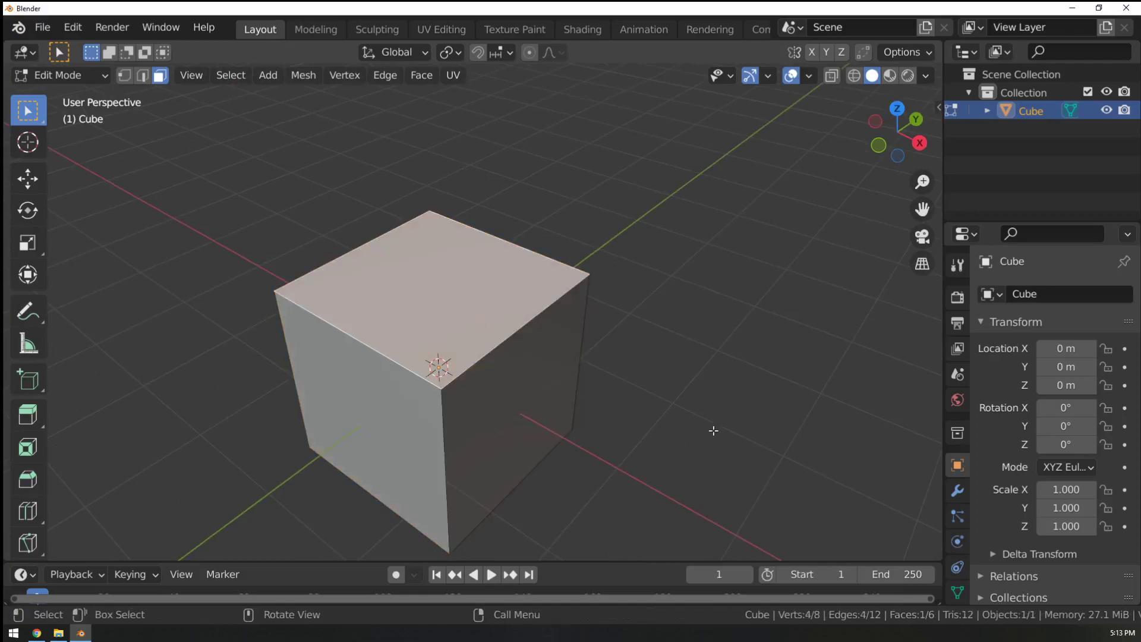
Extrude the top face, cancel the offset, and test-move the face to expose the hidden duplicate geometry.
key("e")
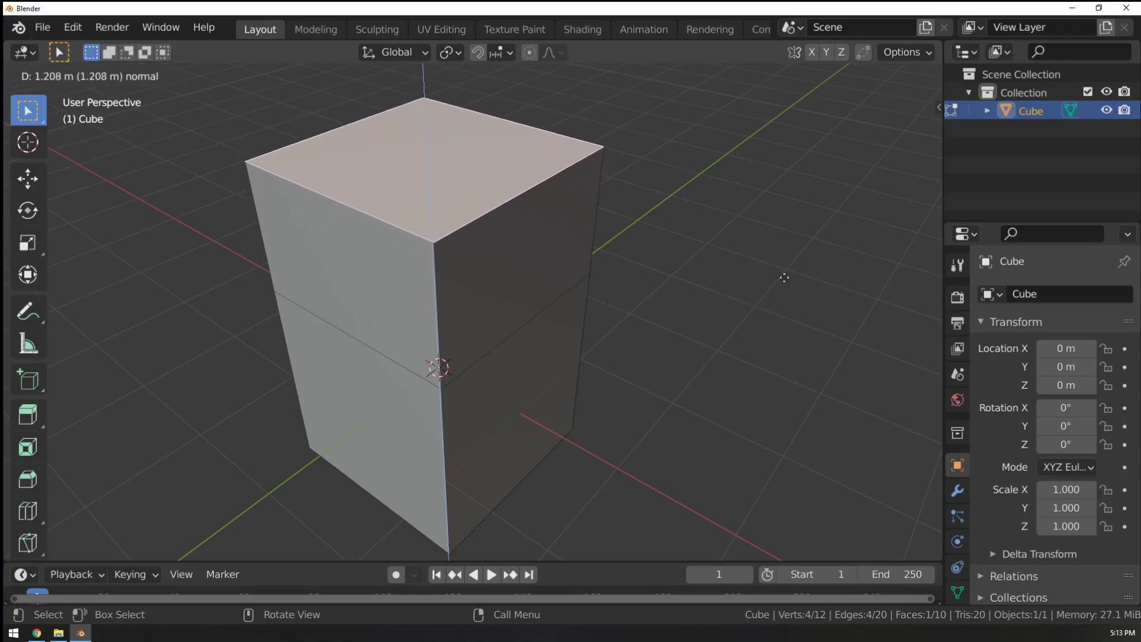
right_click(697, 224)
middle_click_drag(470, 345, 927, 354)
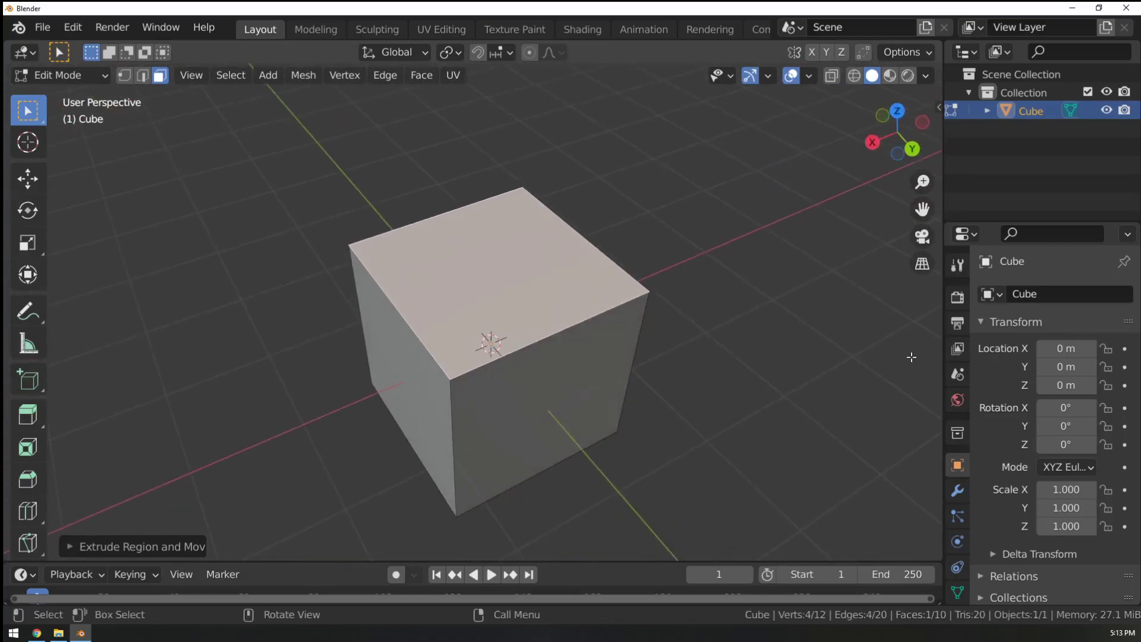
scroll(634, 382, "up", 4)
middle_click_drag(696, 290, 702, 308)
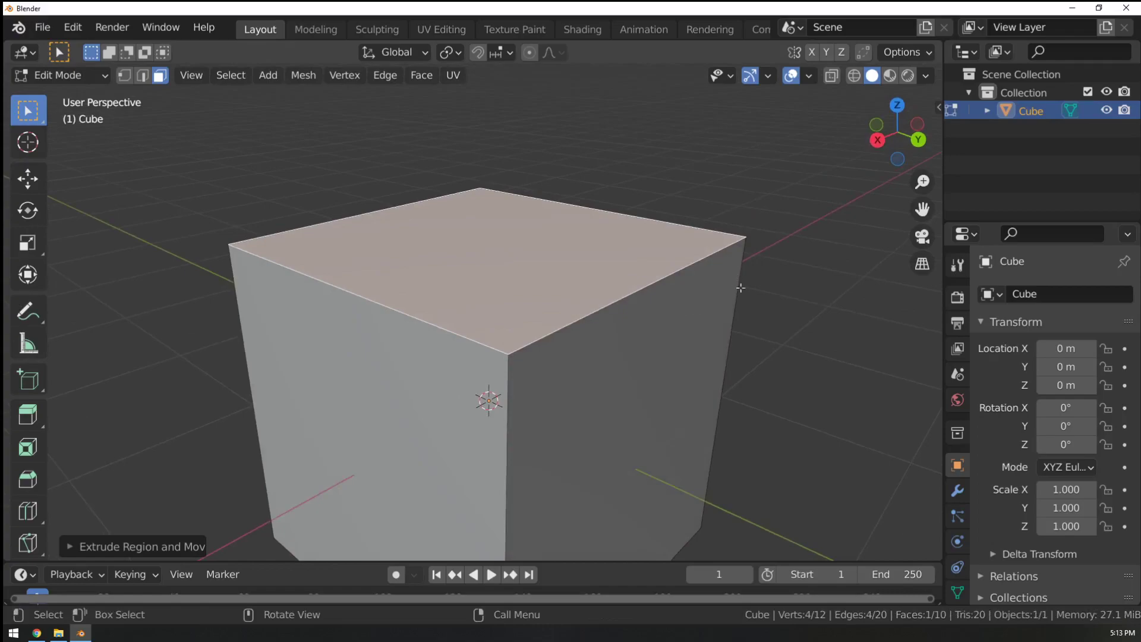
key("g")
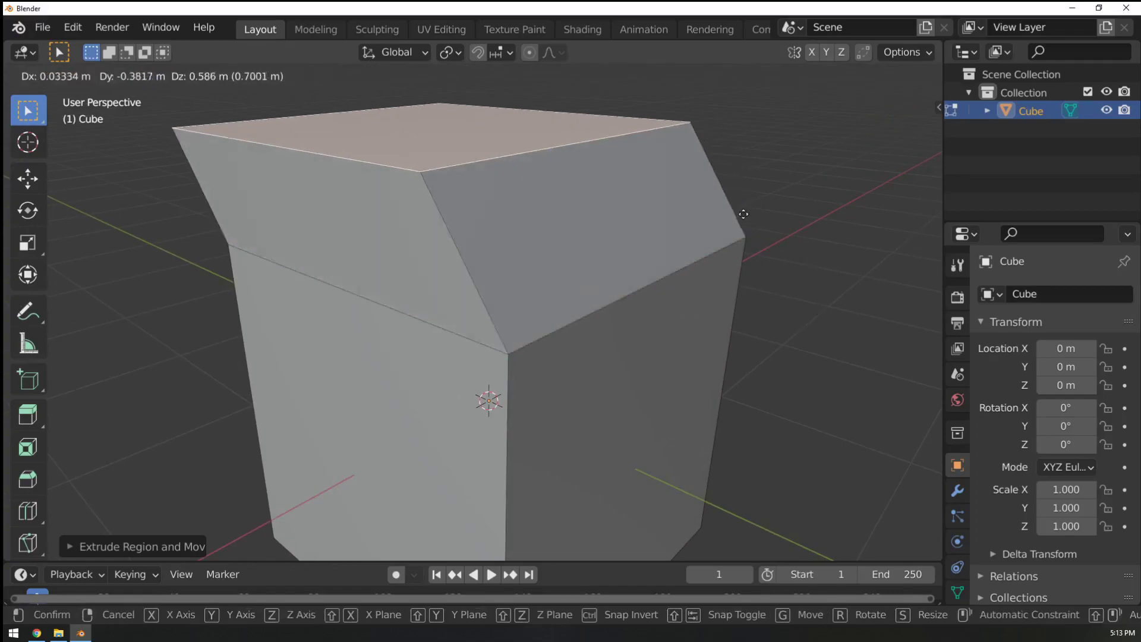
right_click(773, 238)
middle_click_drag(687, 112, 511, 376, "ctrl")
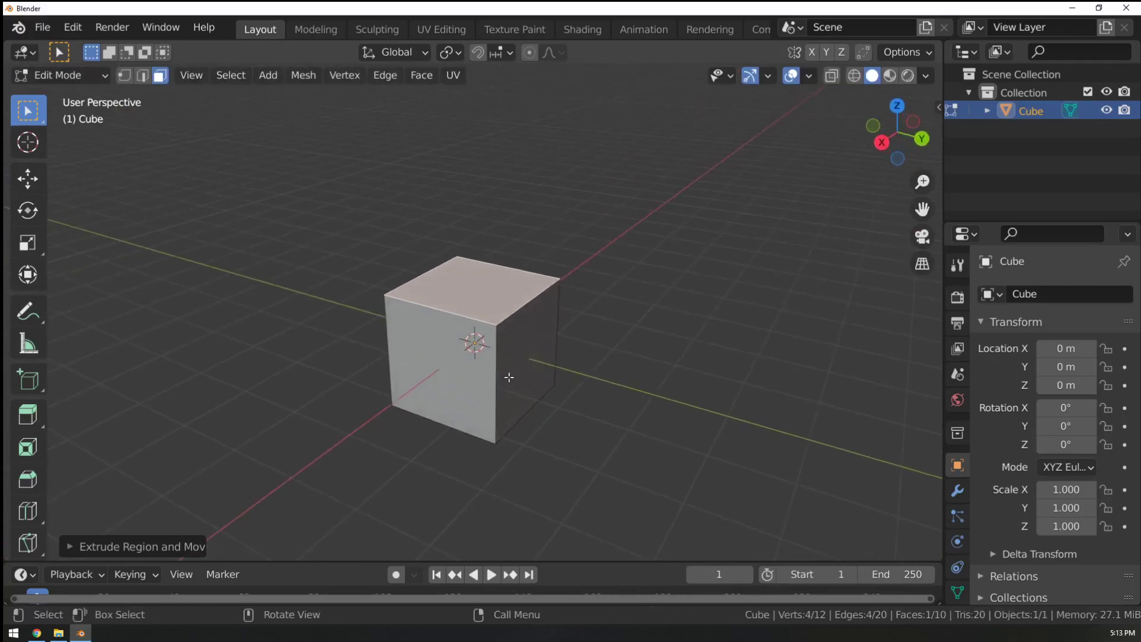
Try extruding the cube's +Y side face and cancel the offset.
middle_click_drag(529, 314, 553, 335)
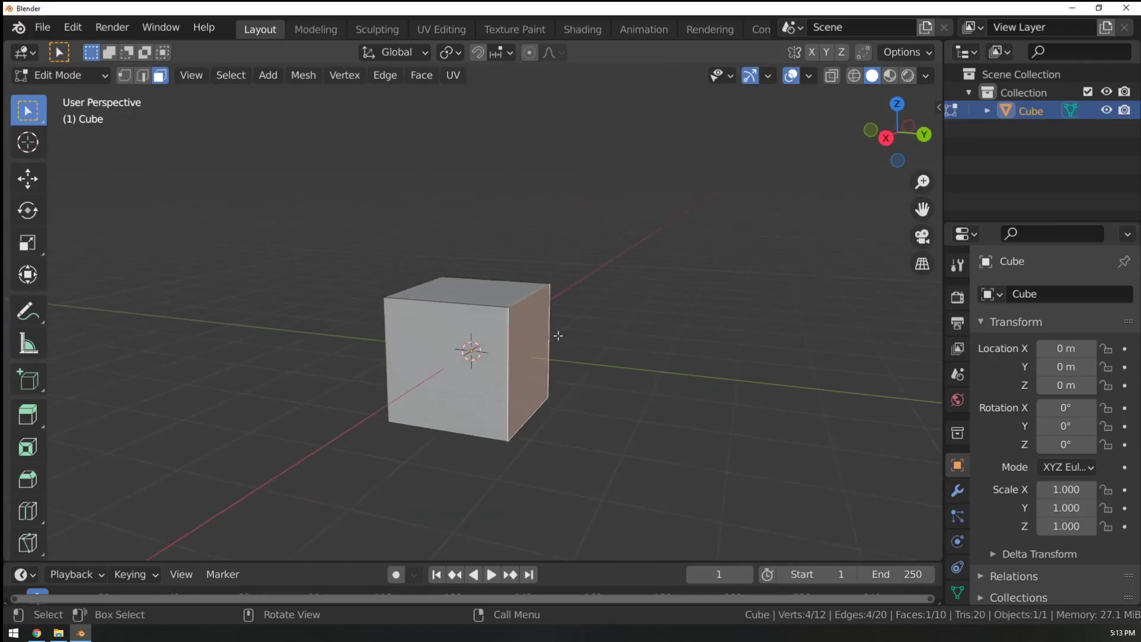
key("e")
key("Escape")
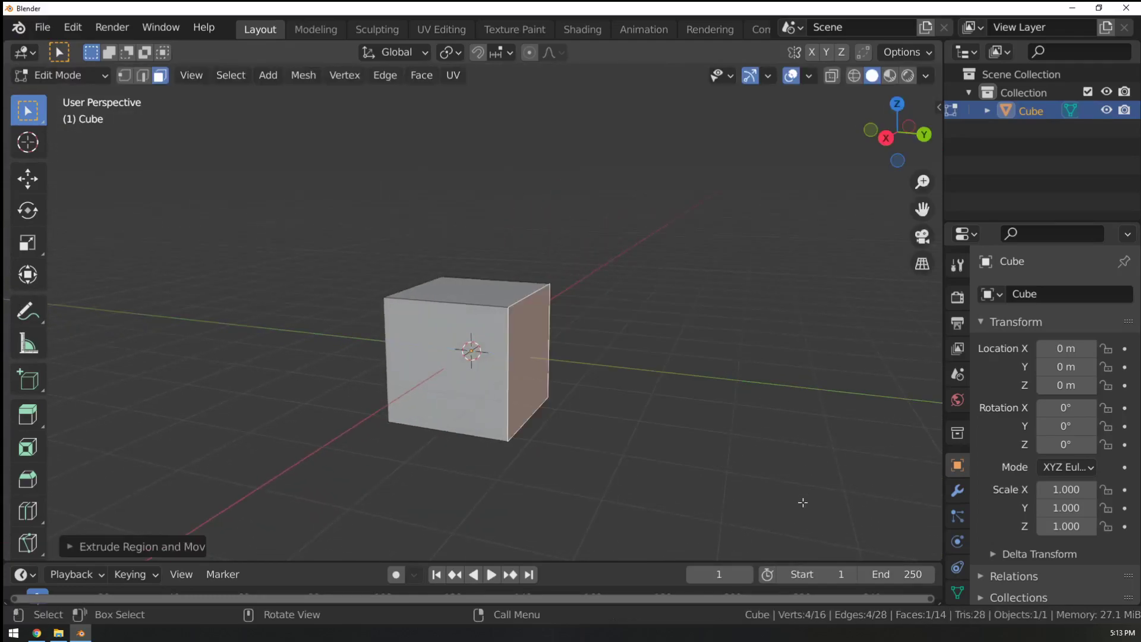
middle_click_drag(728, 325, 605, 299)
scroll(594, 359, "up", 4)
scroll(619, 315, "down", 1)
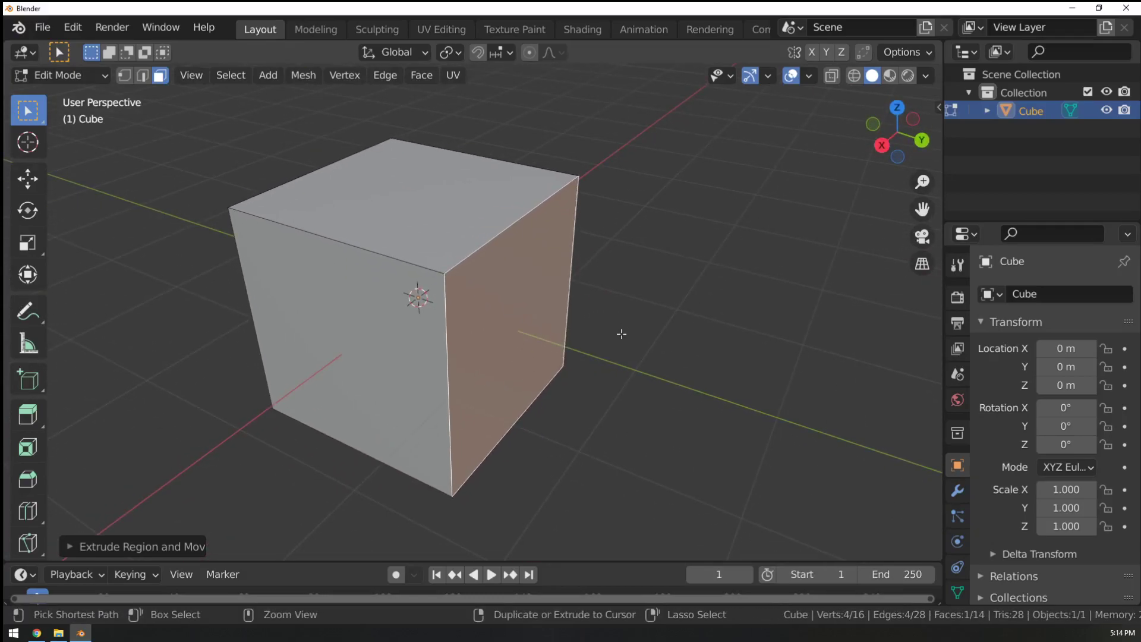
Undo the leftover extrusions to restore the plain cube and select its top face.
left_click(501, 221)
key("a")
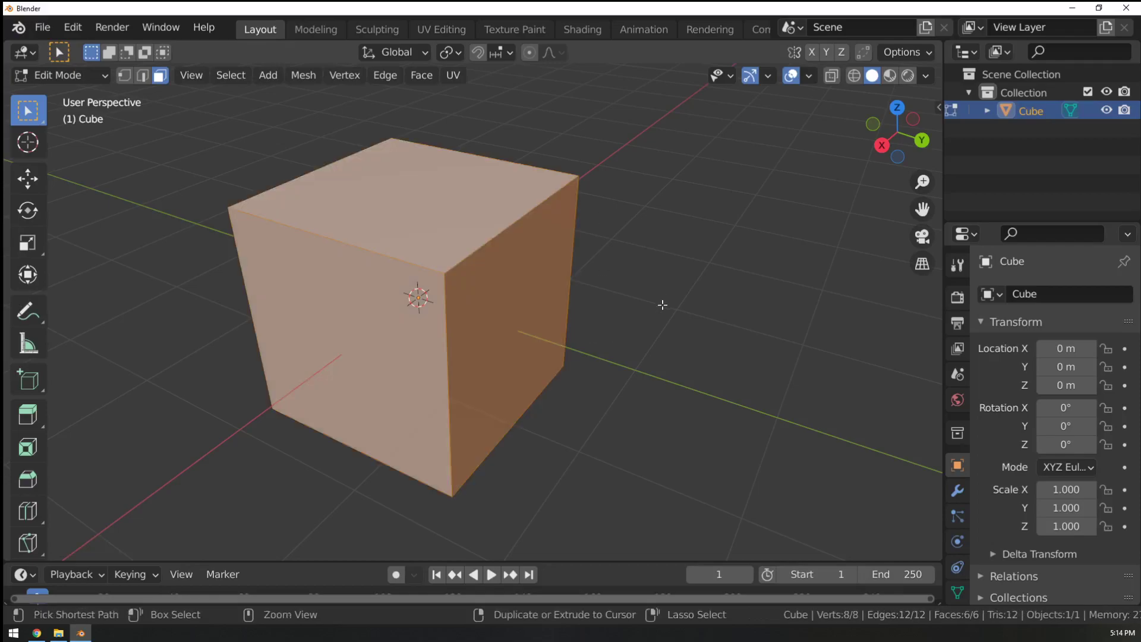
left_click(386, 204)
middle_click_drag(592, 277, 565, 283)
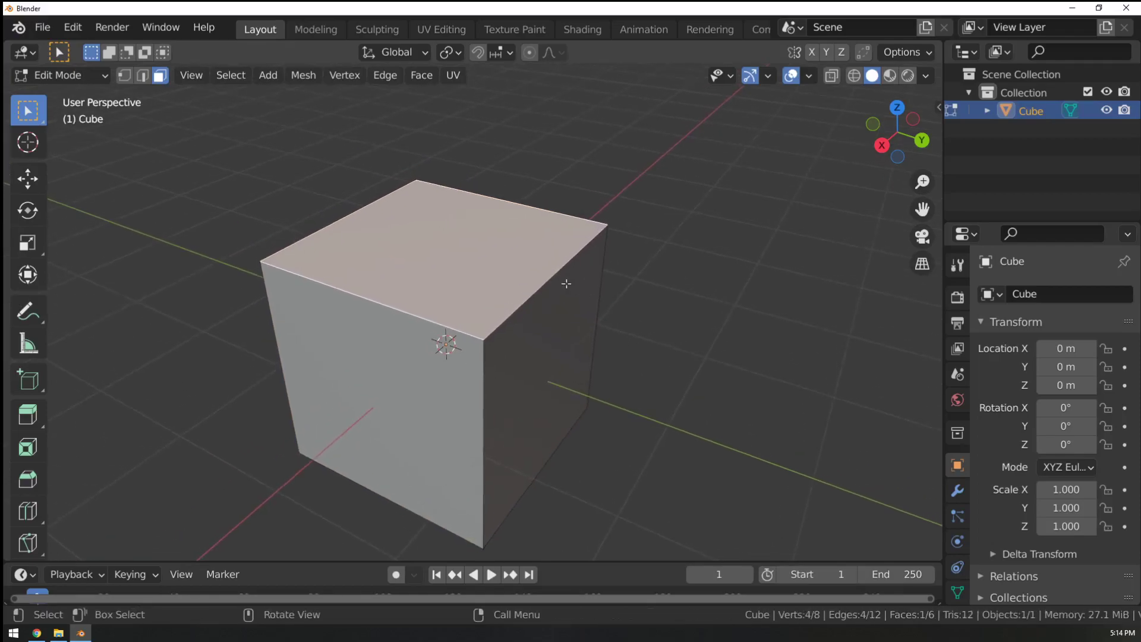
Extrude the cube's +Y side, top and front faces one at a time, cancelling each offset.
middle_click_drag(575, 351, 425, 301)
left_click(523, 356)
middle_click_drag(561, 375, 697, 420)
key("e")
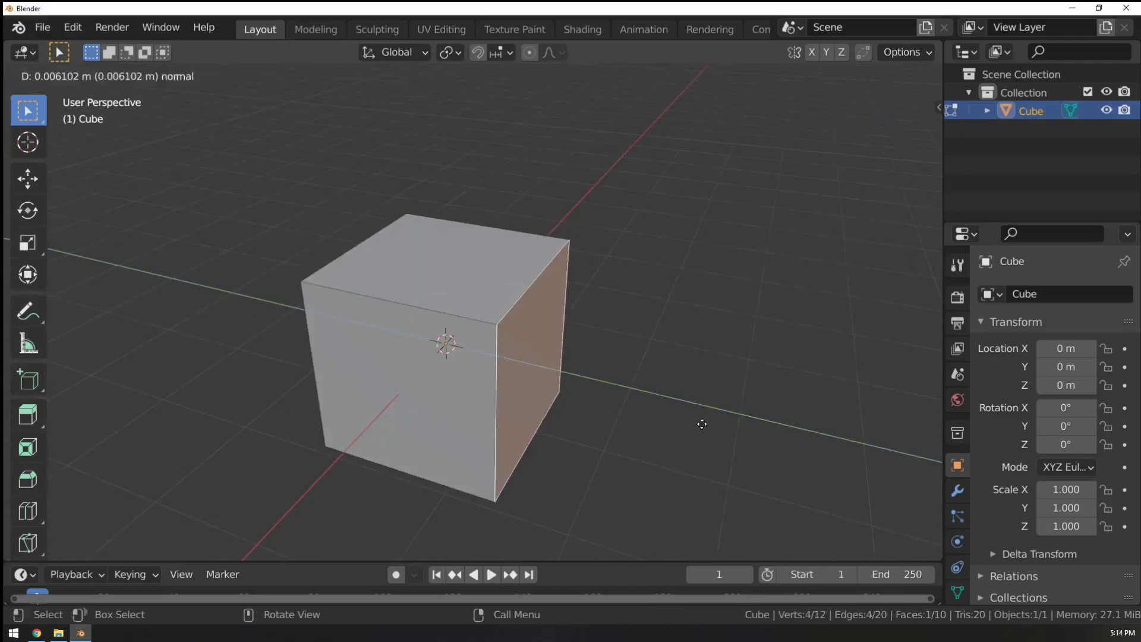
right_click(755, 437)
right_click(436, 271)
left_click(488, 264)
key("e")
right_click(675, 255)
left_click(466, 386)
key("e")
right_click(517, 439)
Select all six outer faces of the cube one by one from different sides.
middle_click_drag(542, 368, 470, 361)
left_click(544, 348)
left_click(504, 243, "shift")
middle_click_drag(436, 296, 528, 278)
left_click(437, 336, "shift")
middle_click_drag(767, 359, 516, 261)
left_click(599, 370, "shift")
left_click(545, 464, "shift")
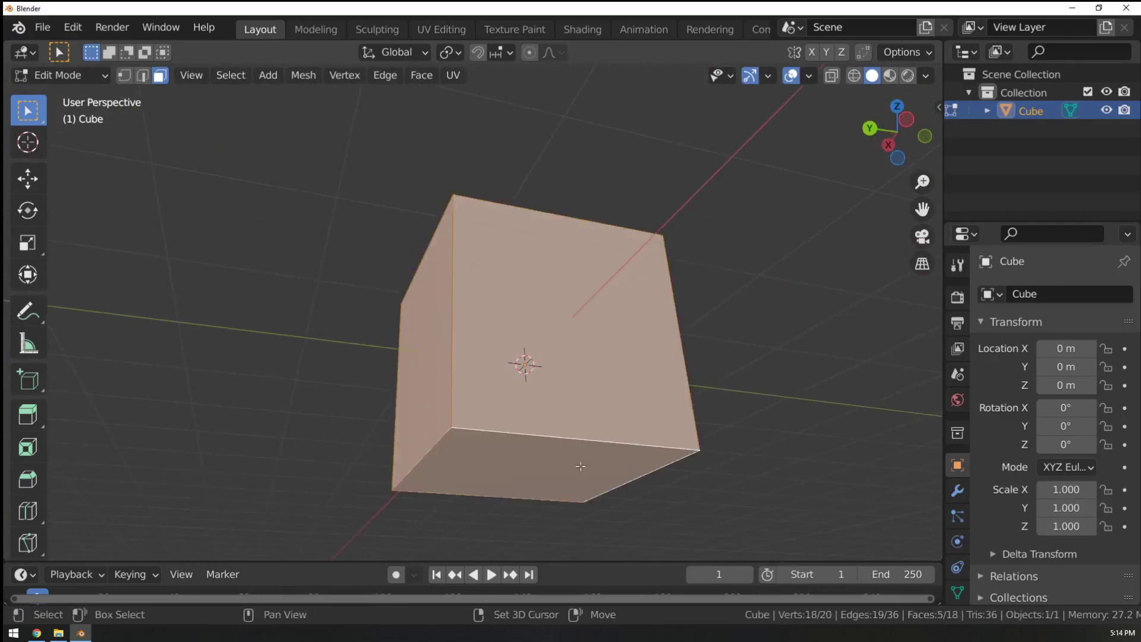
middle_click_drag(545, 463, 482, 505)
left_click(560, 369, "shift")
Move the selected outer faces away from the origin and inspect the stretched leftover faces.
middle_click_drag(560, 369, 621, 422)
scroll(621, 422, "down", 4)
key("g")
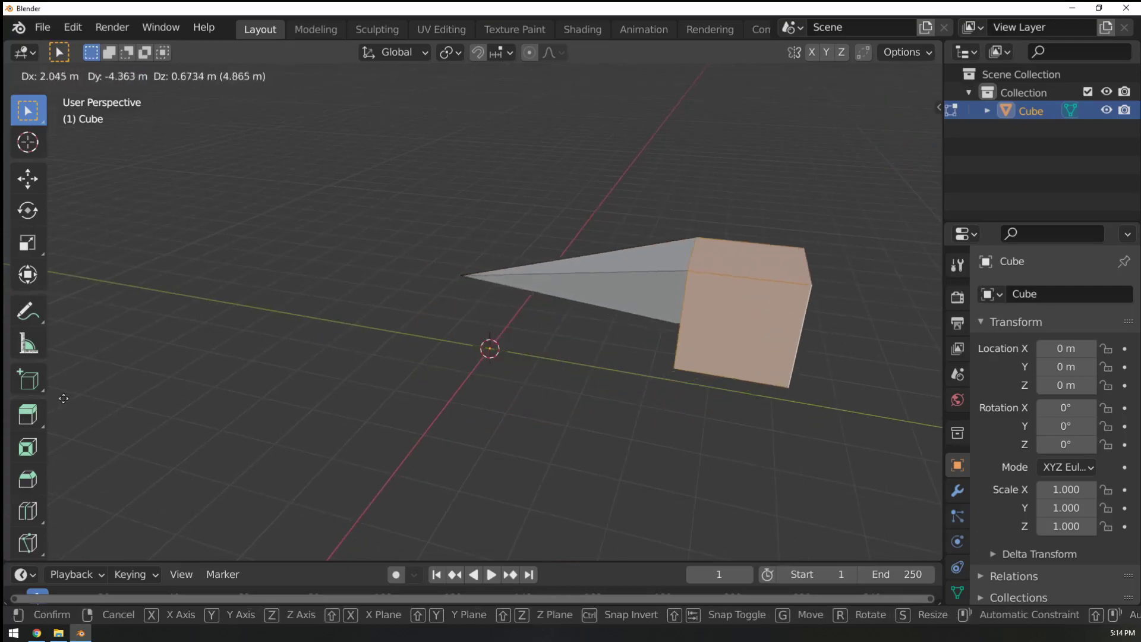
left_click(188, 408)
middle_click_drag(357, 381, 612, 400)
middle_click_drag(303, 433, 481, 435, "shift")
left_click(435, 362)
left_click(468, 430, "shift")
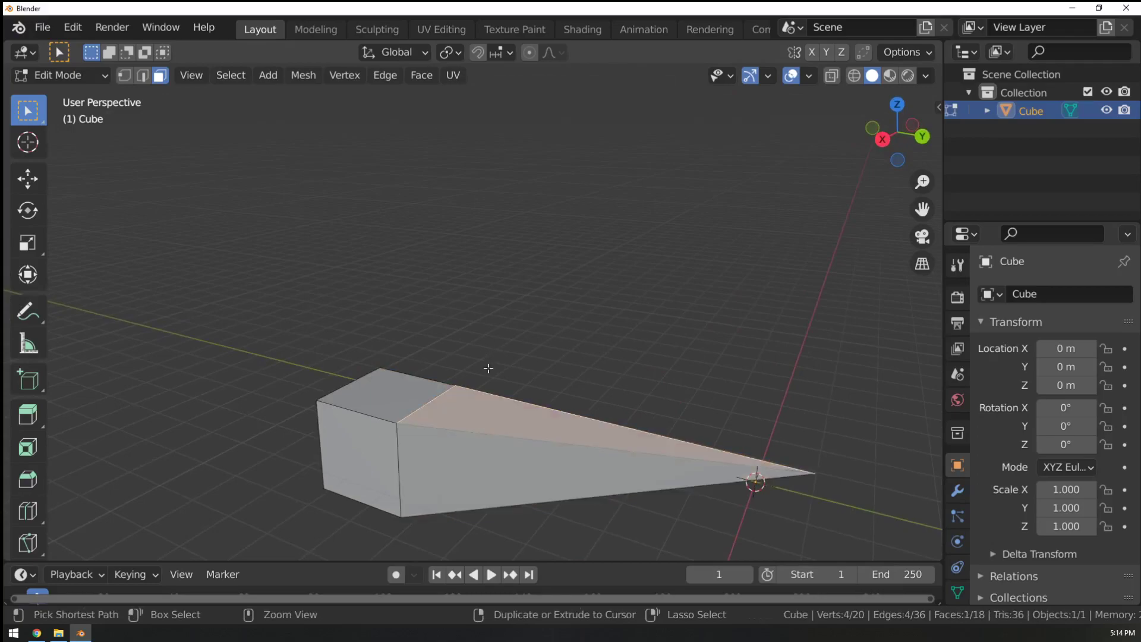
Undo the face move, the selections and the cancelled extrusions back to the plain cube.
key("ctrl+z")
key("ctrl+z")
key("ctrl+z")
key("ctrl+z")
key("ctrl+z")
key("ctrl+z")
key("ctrl+z")
key("ctrl+z")
key("ctrl+z")
Select the top face of the plain cube.
middle_click_drag(660, 402, 580, 313, "shift")
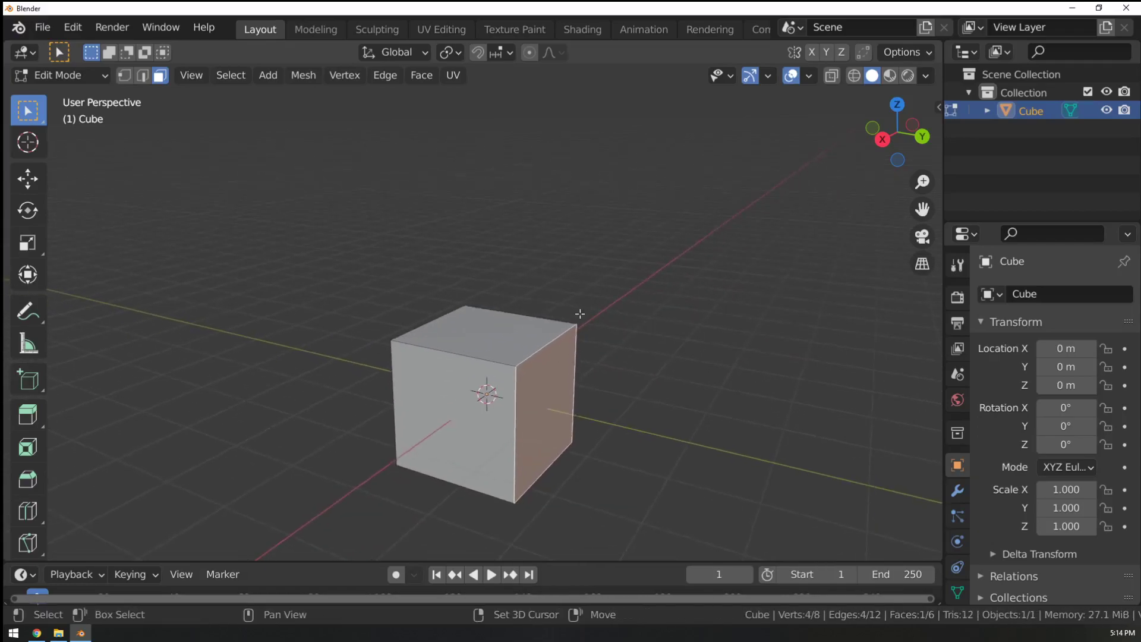
left_click(538, 341)
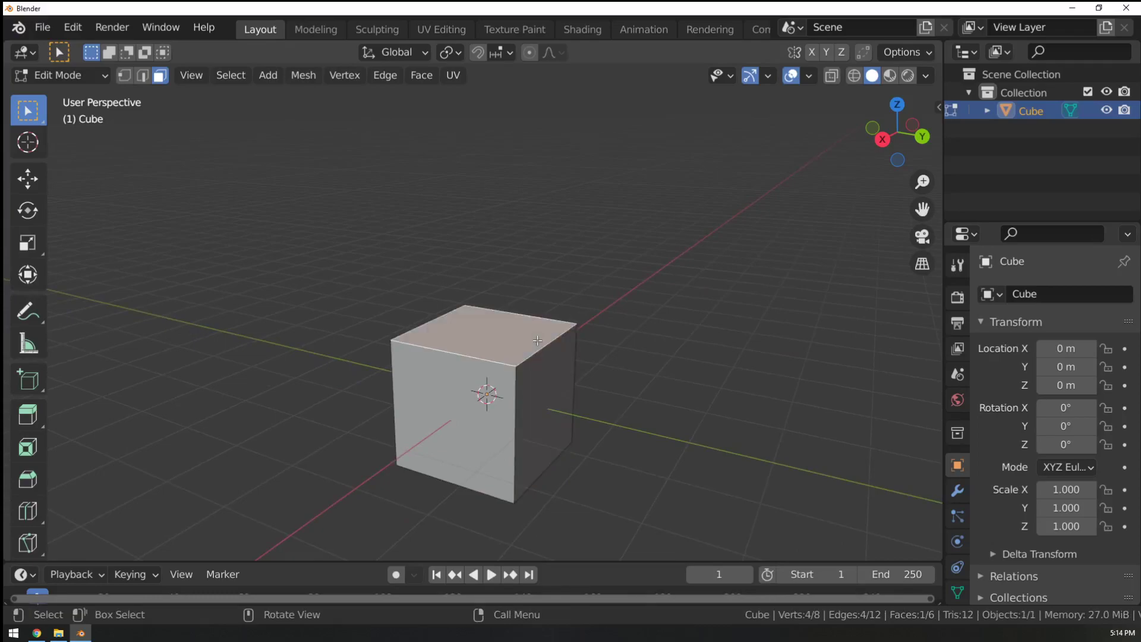
scroll(583, 320, "up", 4)
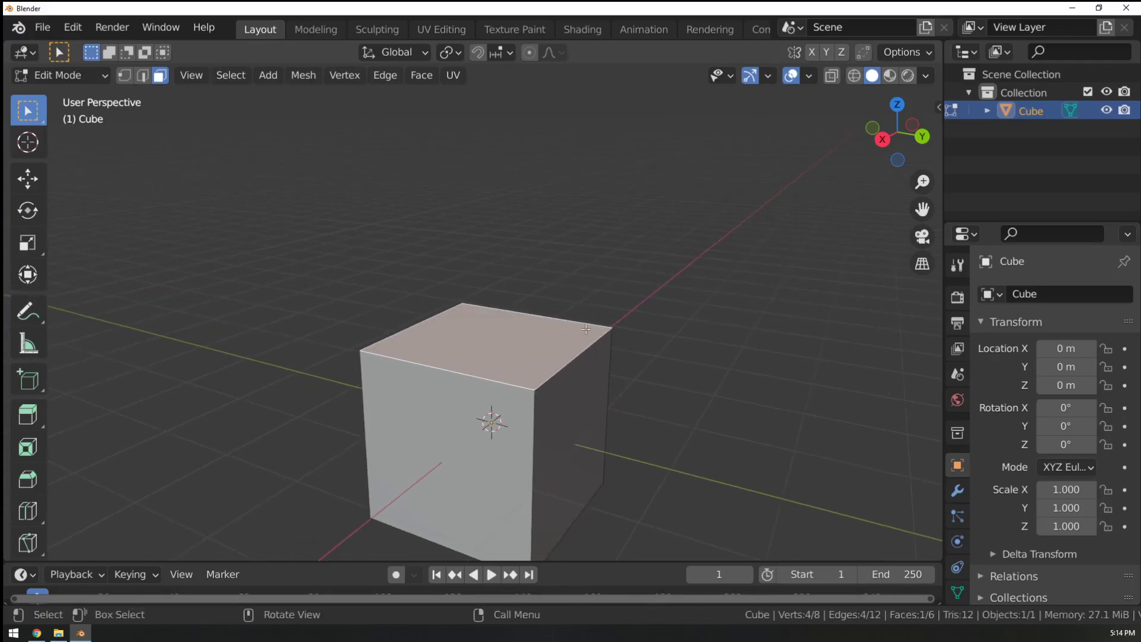
middle_click_drag(586, 324, 549, 289, "shift")
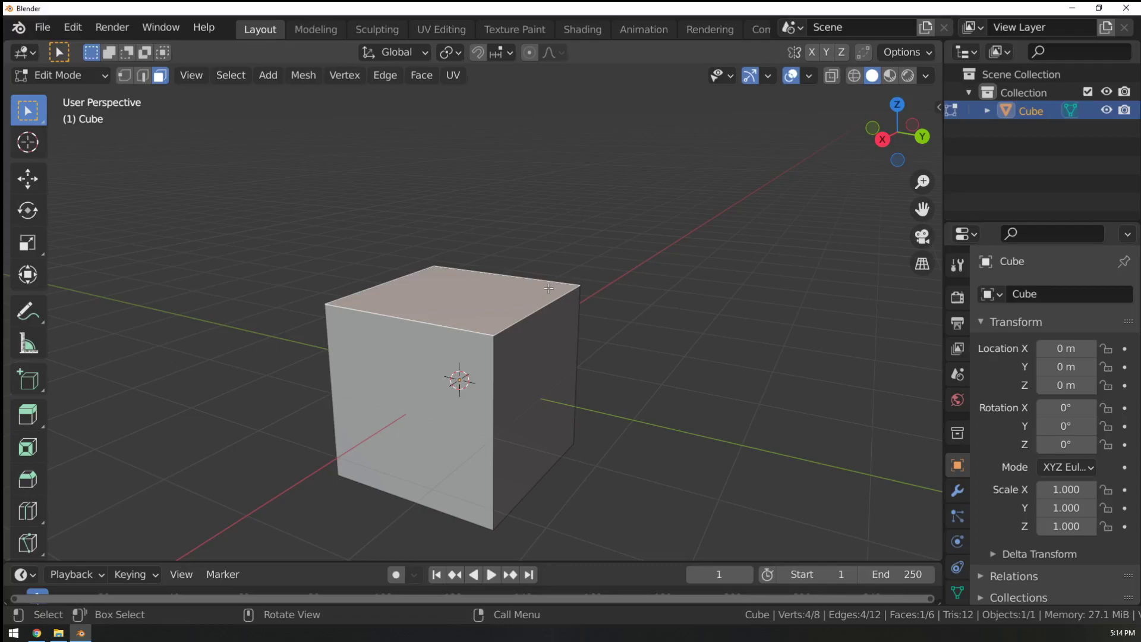
Open the recent file PortalLoopingQuick.blend without saving the cube scene.
key("Tab")
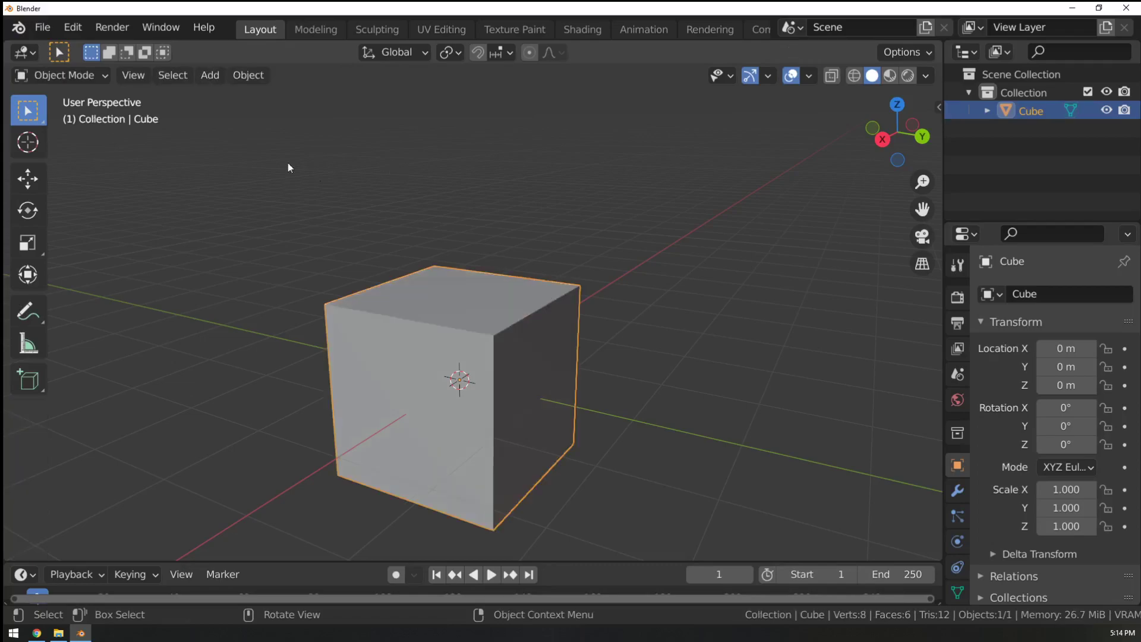
left_click(42, 27)
mouse_move(86, 87)
left_click(277, 106)
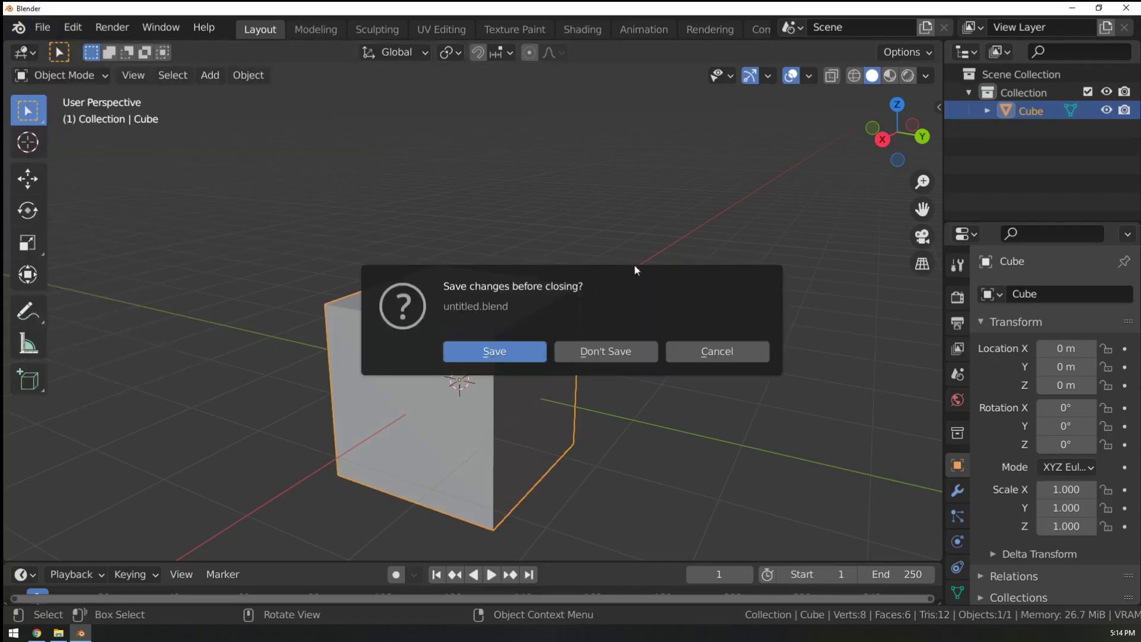
left_click(616, 346)
Switch from Pose Mode to Object Mode, show the viewport overlays and enter Edit Mode on the nearest server rack.
middle_click_drag(553, 145, 445, 269)
middle_click_drag(477, 380, 551, 300, "shift")
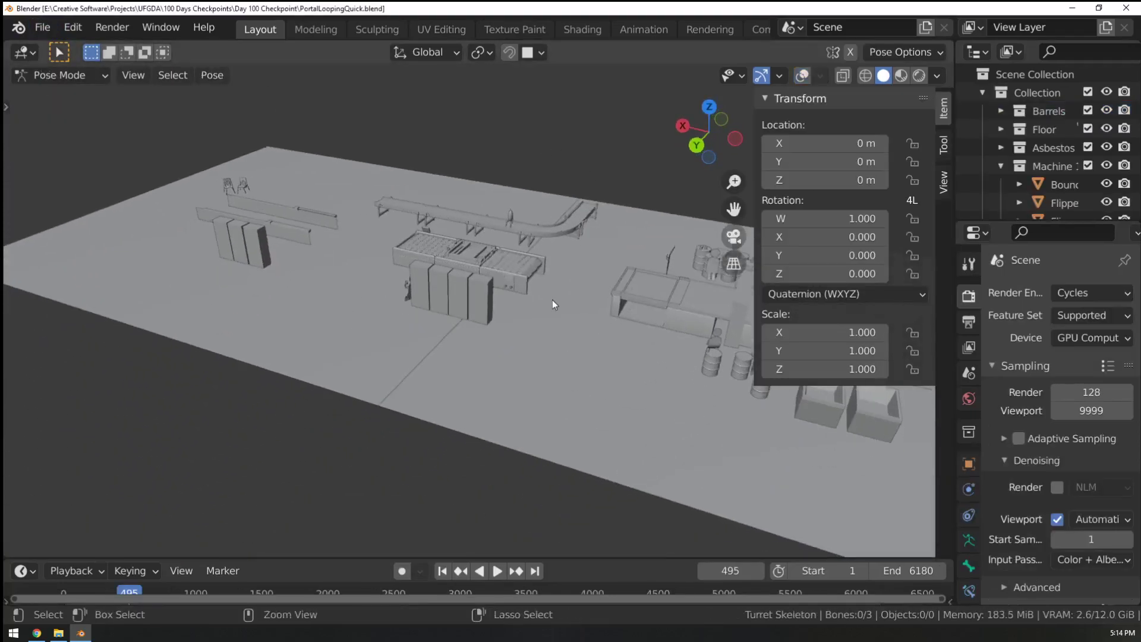
scroll(479, 262, "up", 6)
middle_click_drag(479, 262, 528, 270)
middle_click_drag(527, 270, 440, 255)
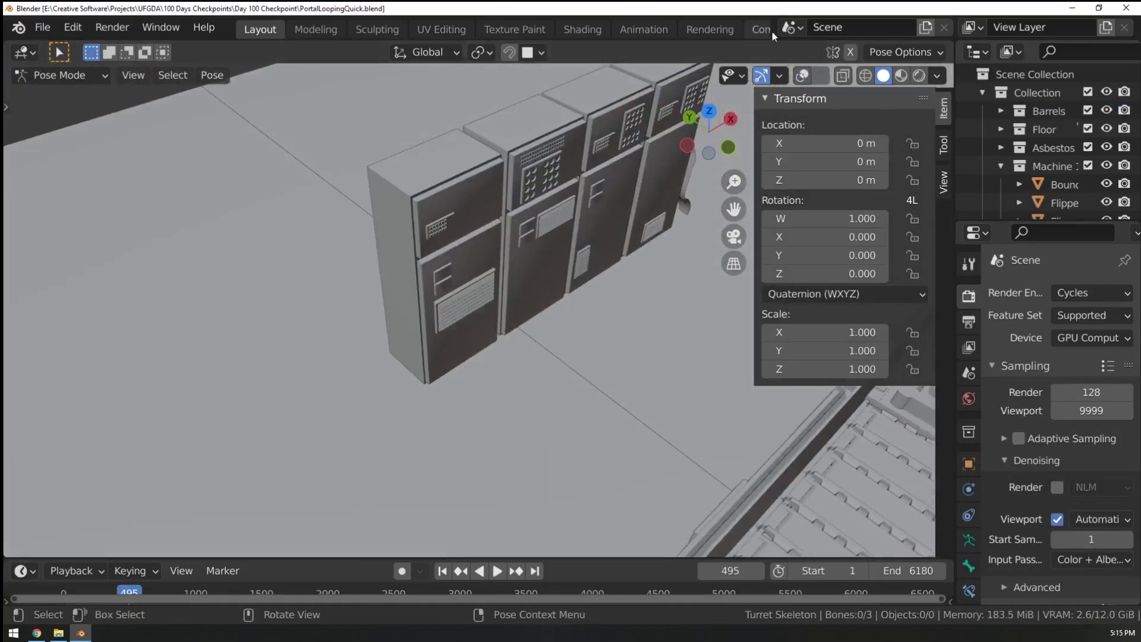
left_click(59, 74)
left_click(62, 94)
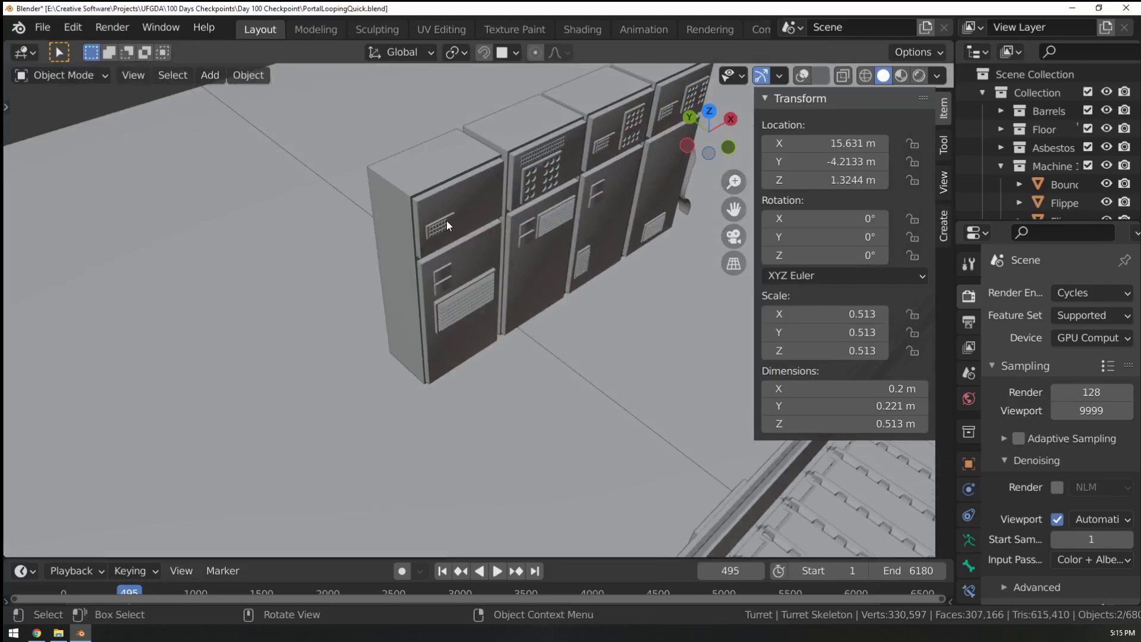
left_click(802, 75)
key("Tab")
mouse_move(466, 214)
middle_mouse_down("shift")
mouse_move(490, 265)
mouse_move(466, 200)
middle_mouse_up("shift")
scroll(490, 266, "up", 1)
middle_click_drag(277, 121, 292, 189, "shift")
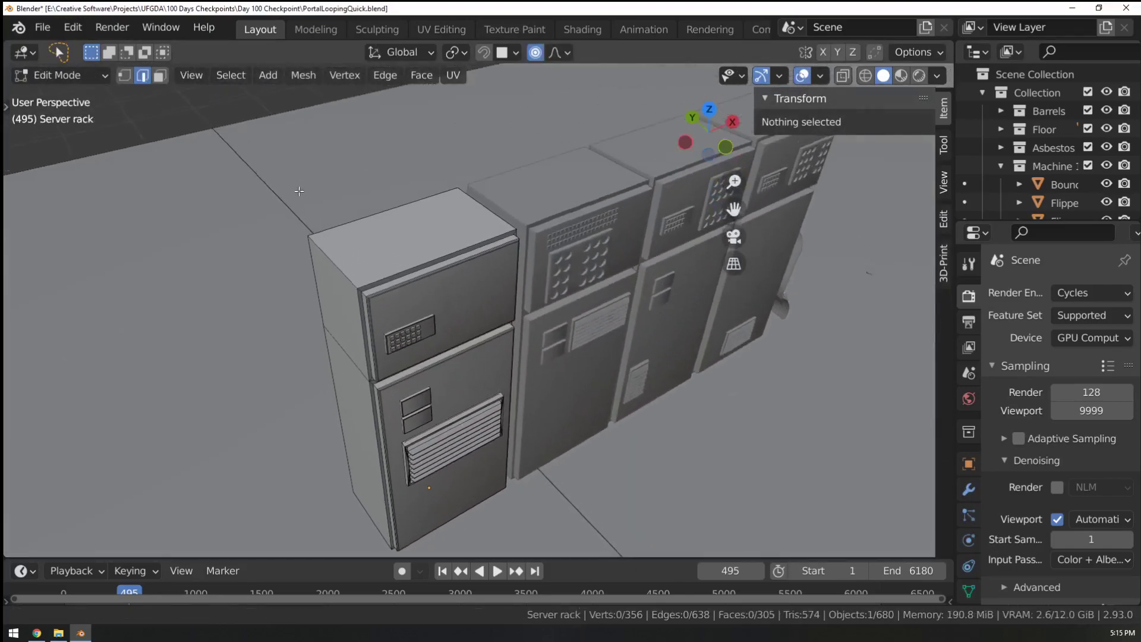
Select all loose geometry in the server rack mesh.
left_click(230, 75)
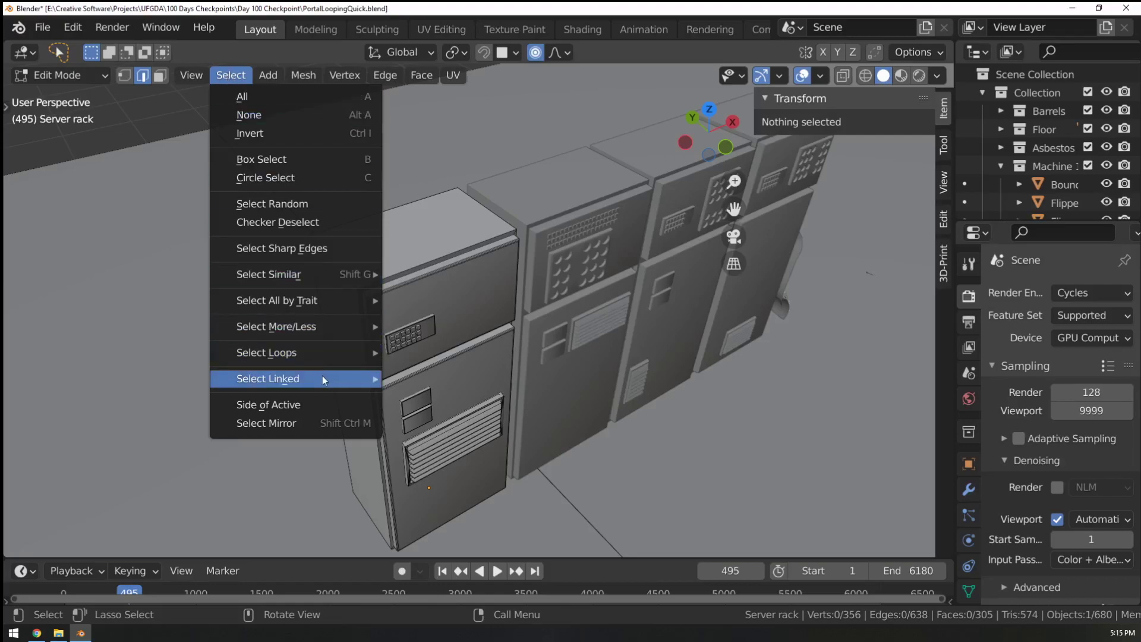
mouse_move(368, 304)
left_click(476, 318)
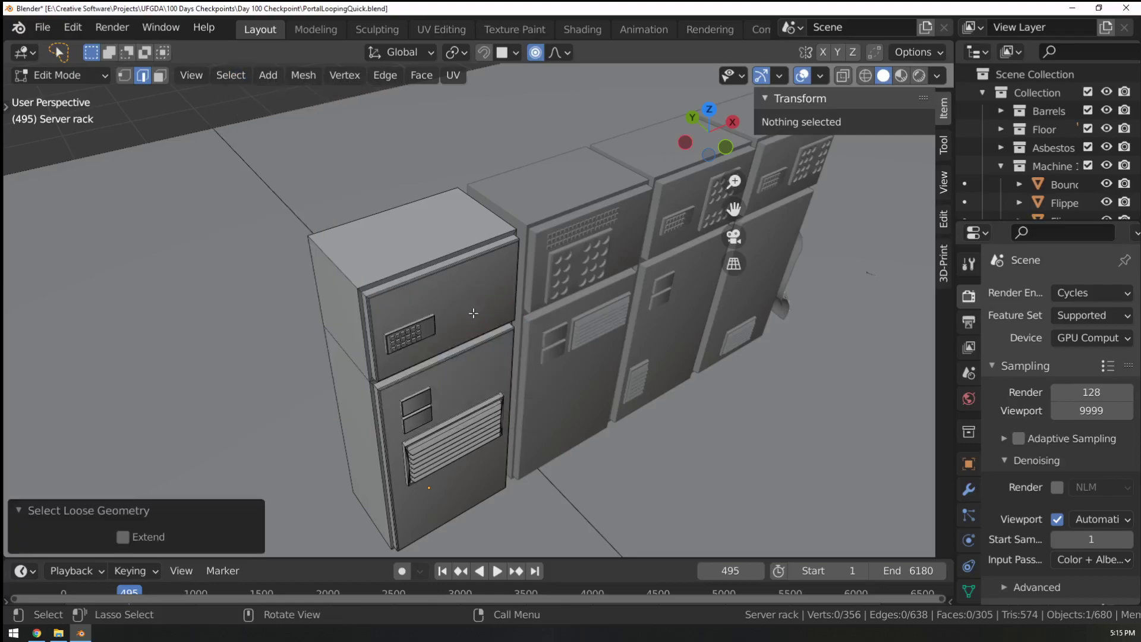
Select the rack's faces by sides, using Greater Than 4 vertices.
mouse_move(339, 367)
middle_mouse_down()
mouse_move(398, 342)
mouse_move(321, 355)
mouse_move(342, 367)
middle_mouse_up()
left_click(231, 76)
mouse_move(311, 317)
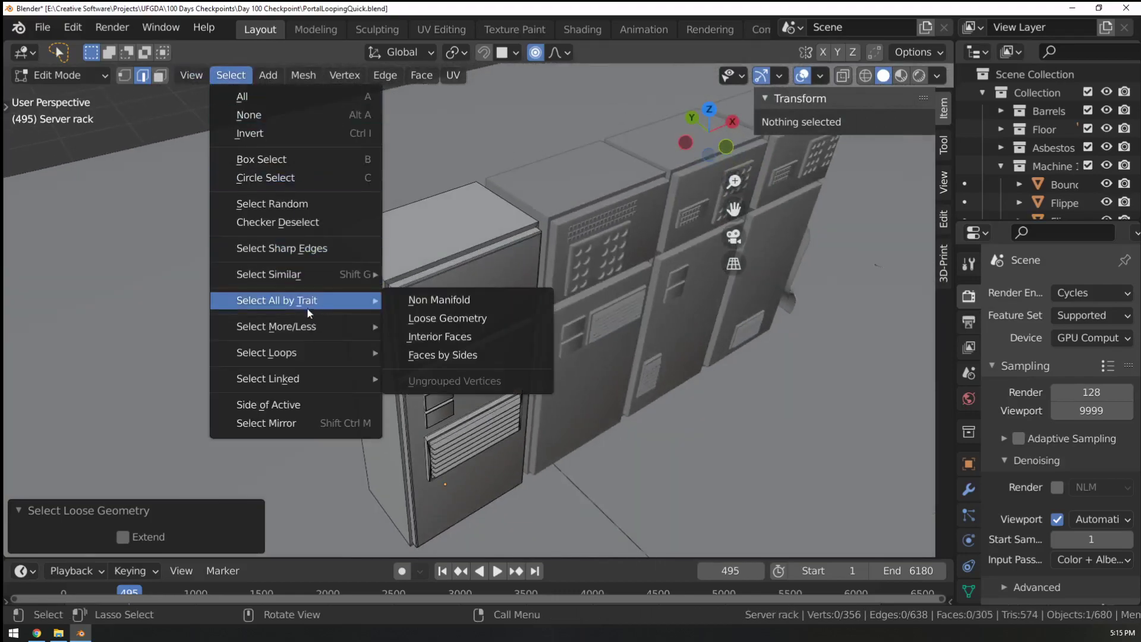
left_click(474, 354)
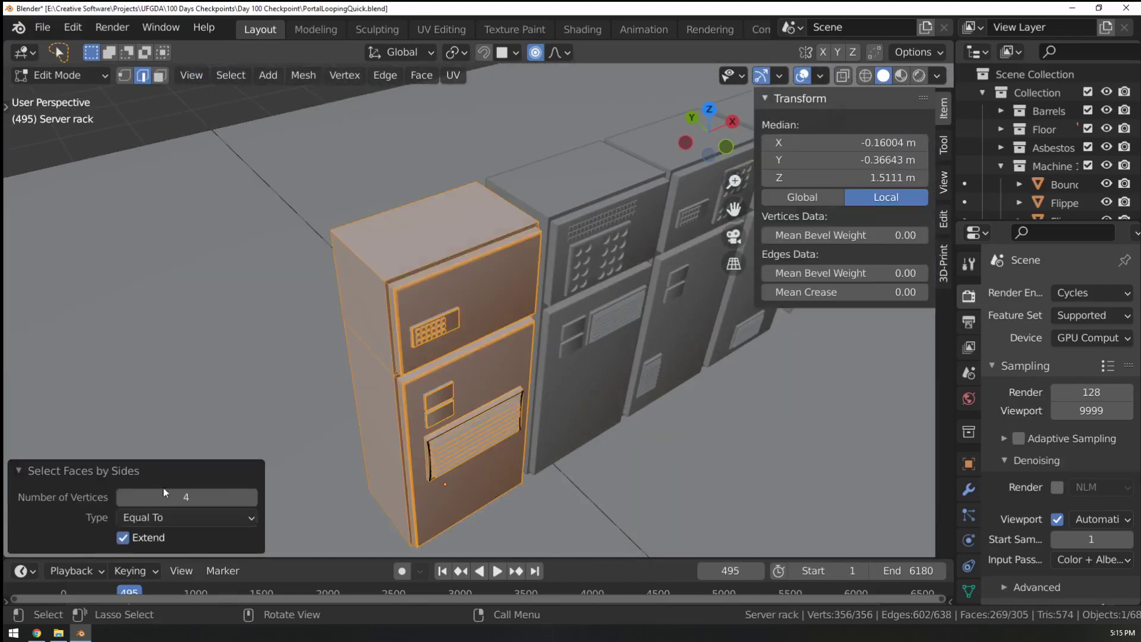
left_click(231, 518)
left_click(164, 459)
Preview the server racks in Material Preview shading and return to Solid shading.
mouse_move(516, 359)
middle_mouse_down()
mouse_move(555, 361)
mouse_move(521, 376)
mouse_move(491, 359)
mouse_move(528, 243)
middle_mouse_up()
key("z")
left_click(477, 398)
key("z")
left_click(623, 220)
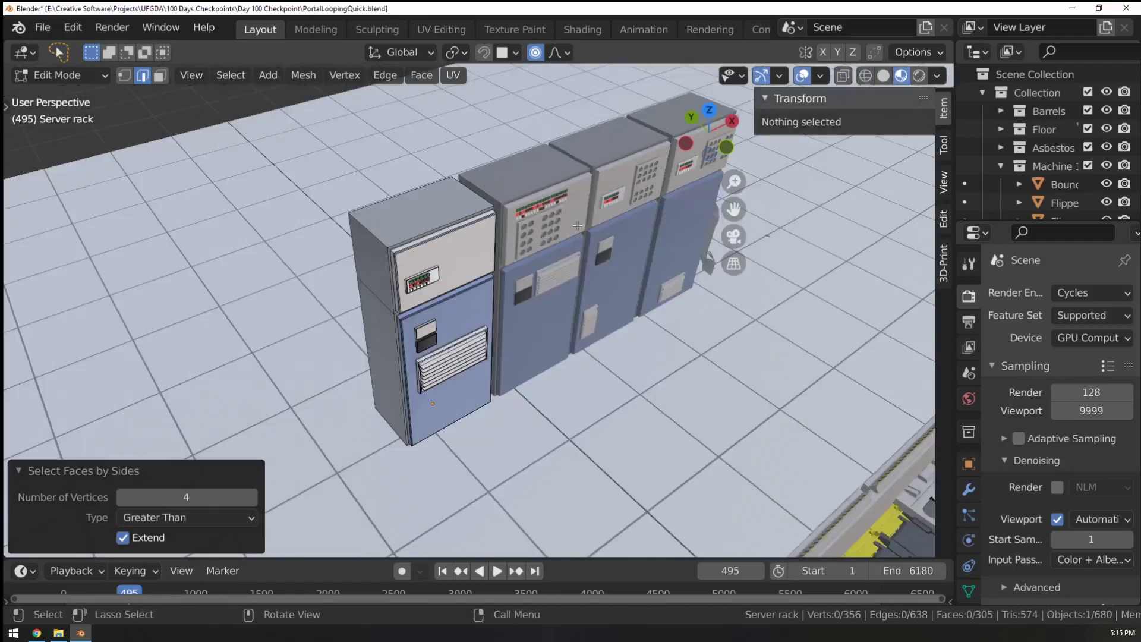
Leave the rack's Edit Mode, open the Conveyor Body in Edit Mode and select all its geometry.
key("Tab")
middle_click_drag(524, 319, 446, 256)
left_click(447, 255)
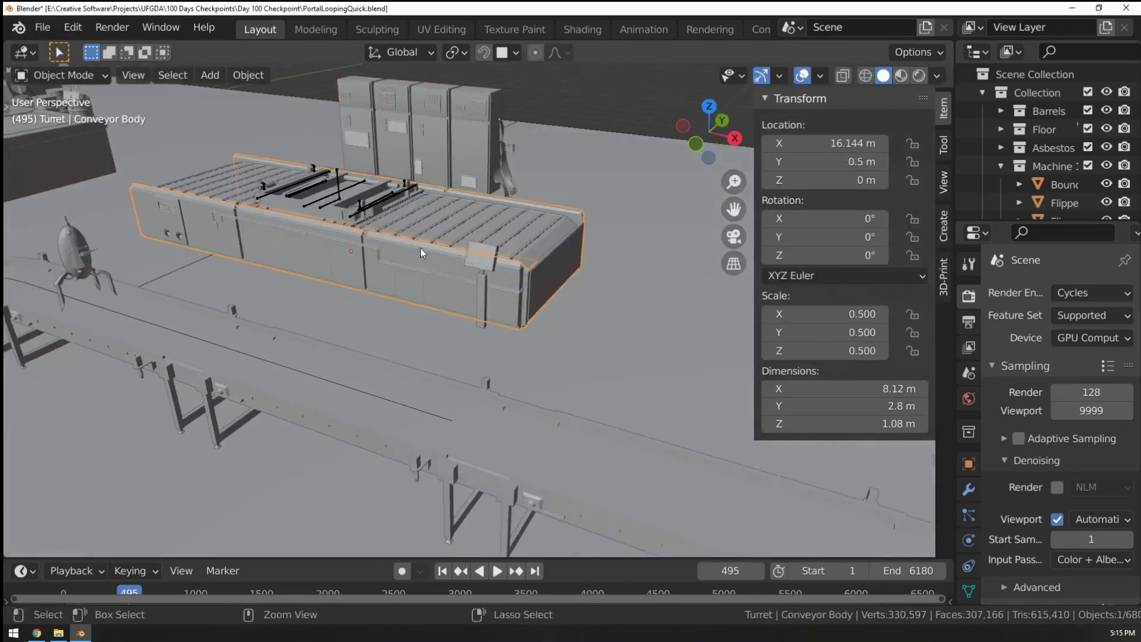
key("Tab")
scroll(422, 255, "up", 8)
middle_click_drag(416, 119, 451, 323, "shift")
scroll(428, 253, "down", 8)
key("a")
scroll(454, 297, "up", 5)
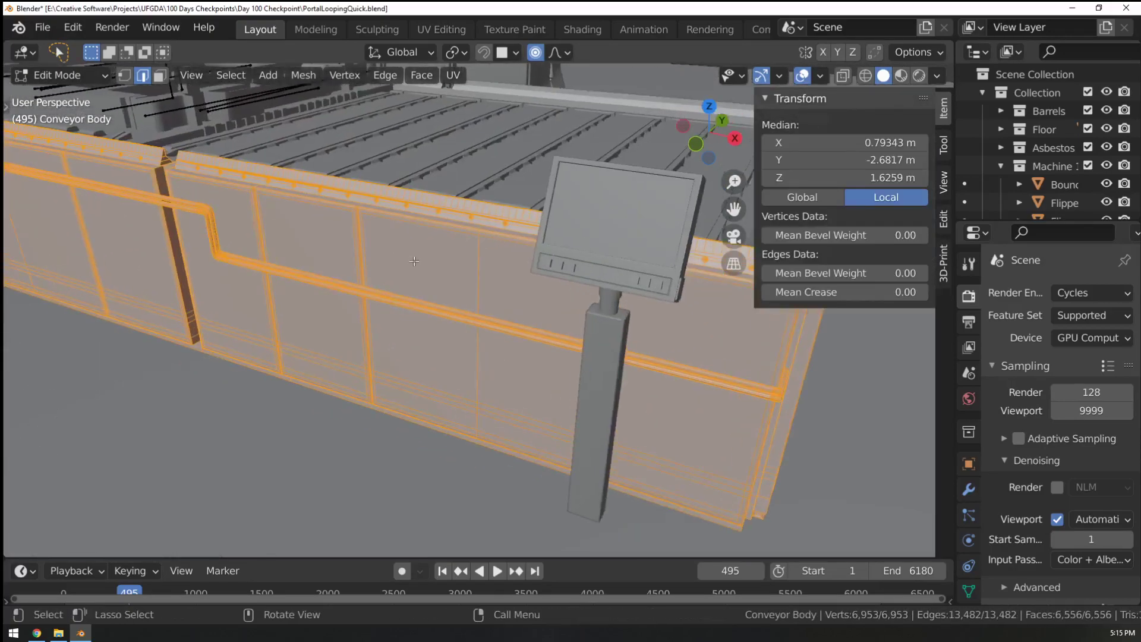
Clear the selection, switch to face selection and circle-select the side panel and pipe faces of the conveyor body.
left_click(460, 276)
left_click(159, 75)
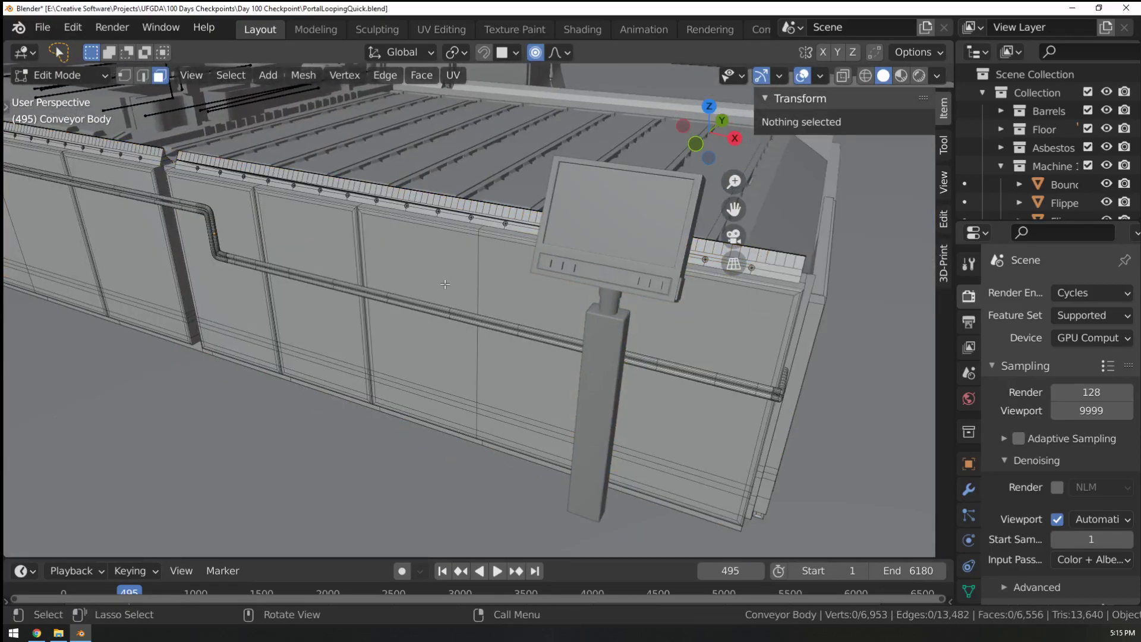
key("c")
mouse_move(427, 256)
left_mouse_down()
mouse_move(333, 250)
mouse_move(223, 288)
mouse_move(229, 300)
left_mouse_up()
key("Escape")
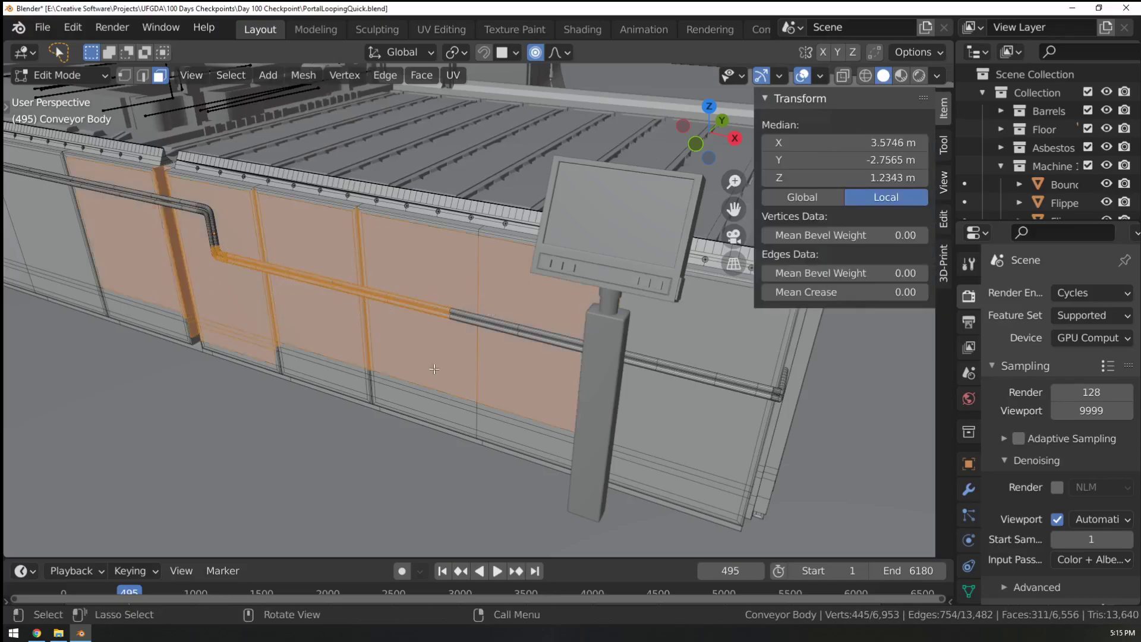
Extrude the selected side faces, cancel the extrusion's movement and return to Object Mode.
key("e")
right_click(356, 385)
middle_click_drag(356, 333, 384, 337)
key("Tab")
middle_click_drag(466, 318, 410, 331, "shift")
scroll(412, 321, "up", 2)
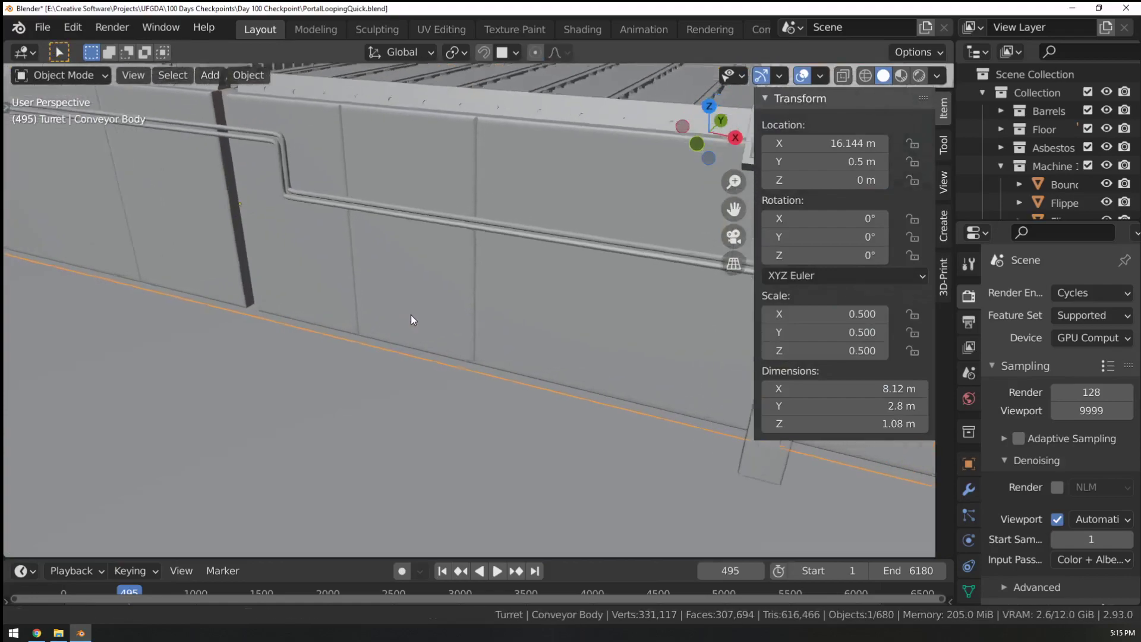
Inspect the conveyor's side panels and pipe in Rendered shading and return to Solid shading.
left_click(919, 76)
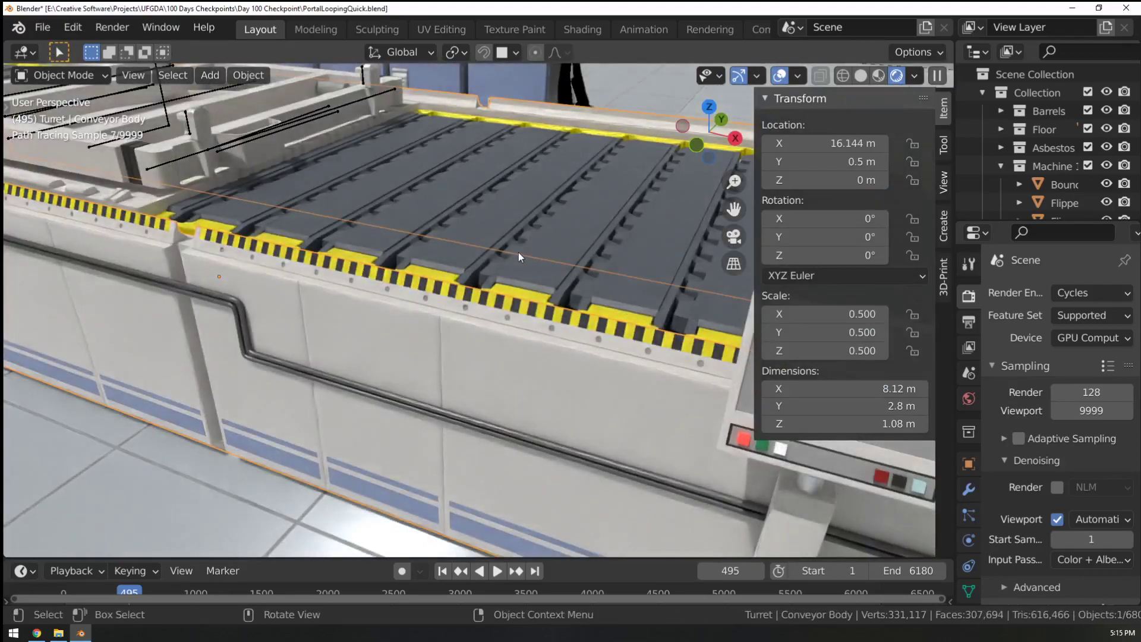
scroll(504, 341, "down", 5)
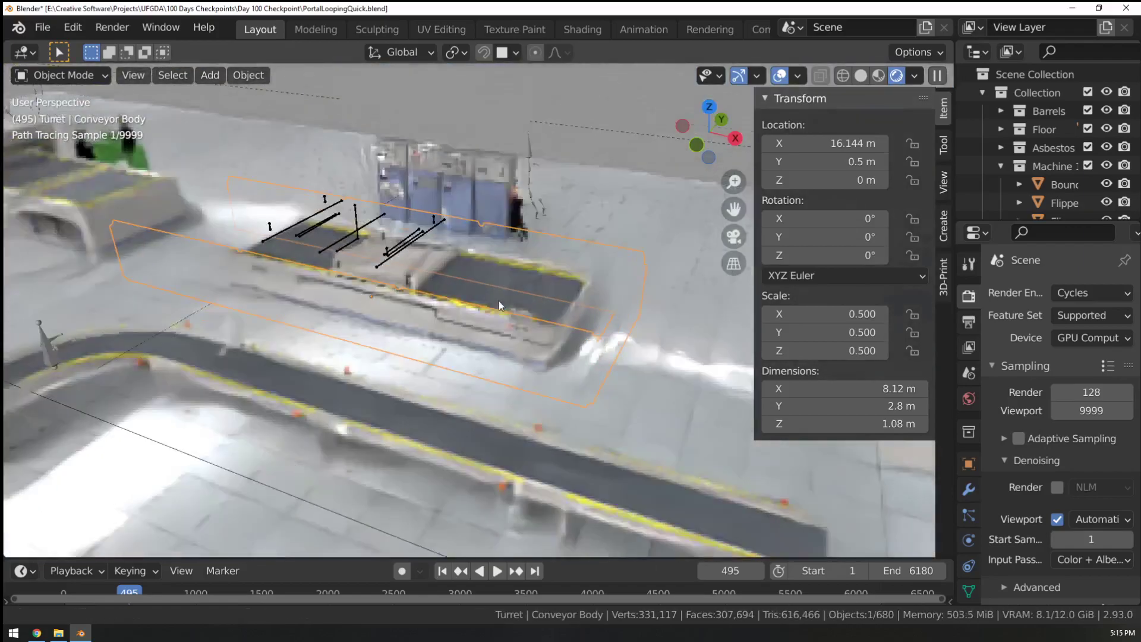
scroll(499, 300, "up", 6)
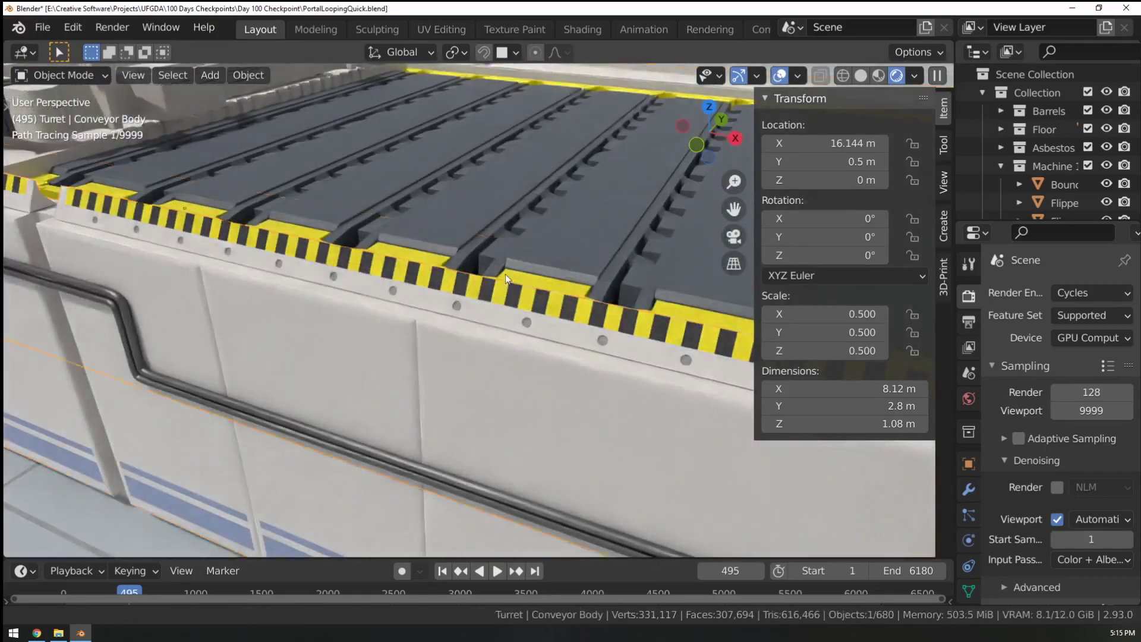
middle_click_drag(504, 277, 503, 273, "shift")
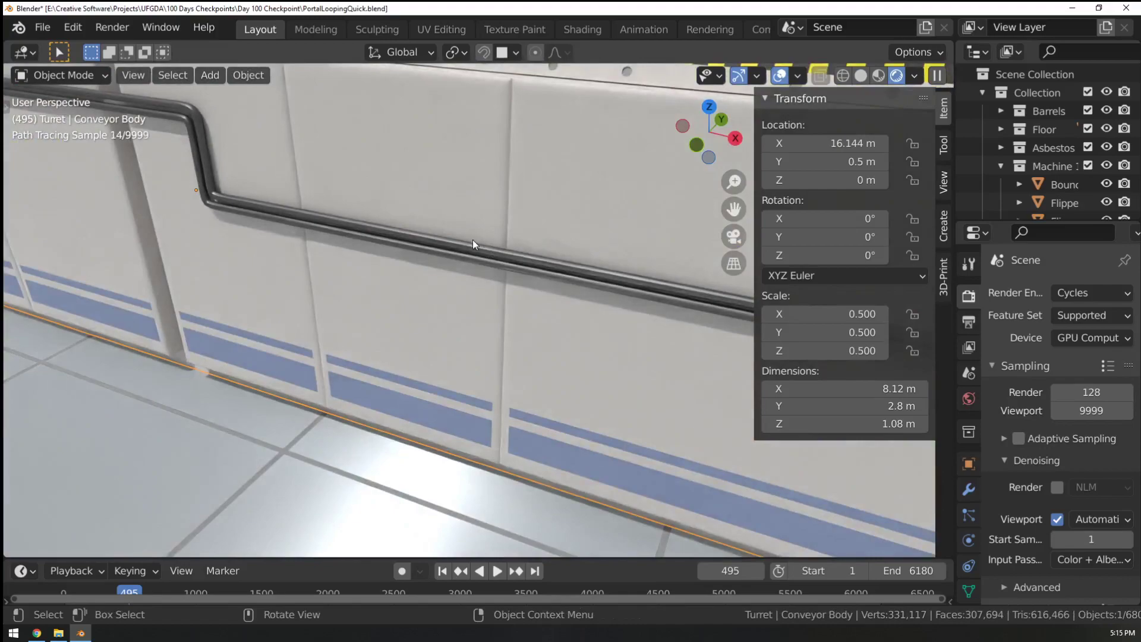
left_click(861, 75)
scroll(586, 216, "down", 3)
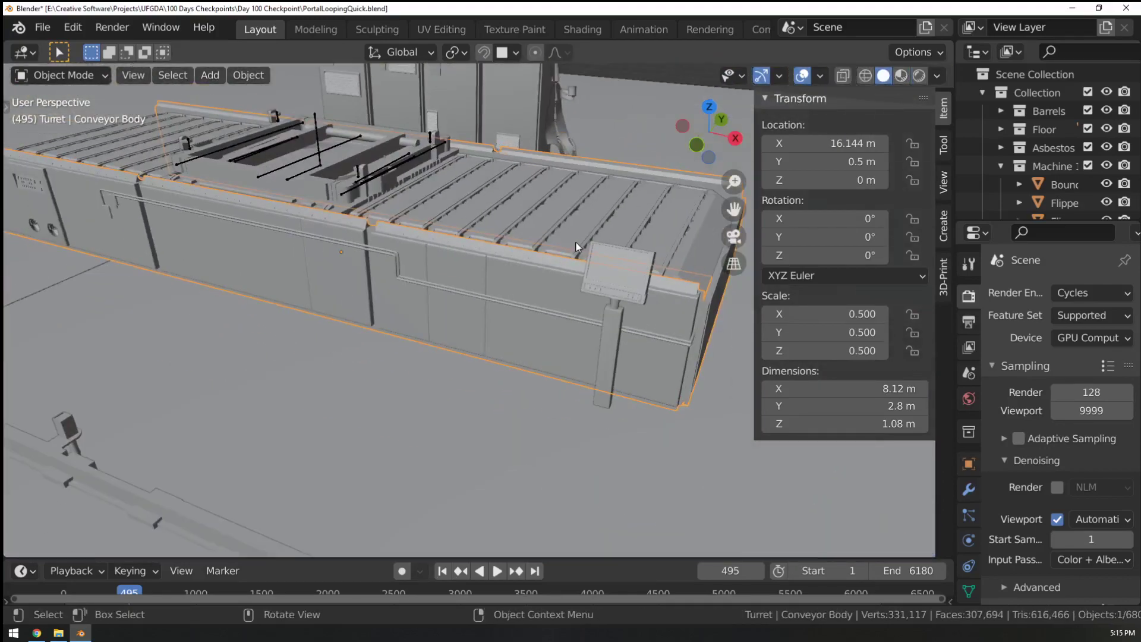
Try moving several face selections on the conveyor's side pipes in Edit Mode, cancelling each move, to check for duplicate geometry.
key("Tab")
scroll(539, 234, "up", 3)
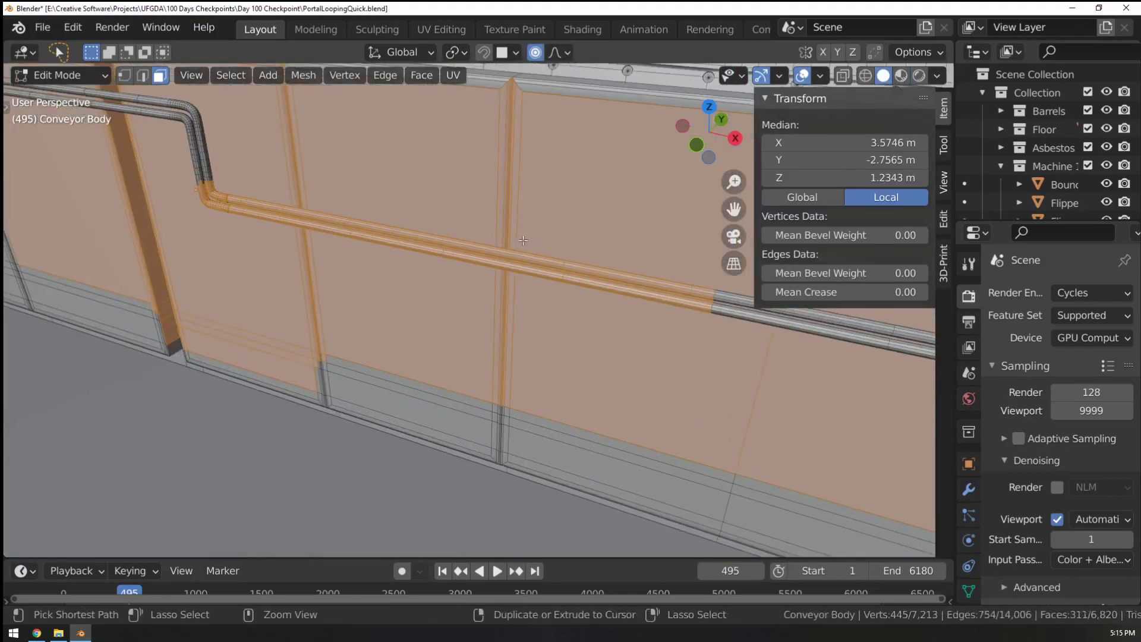
left_click(480, 247, "alt")
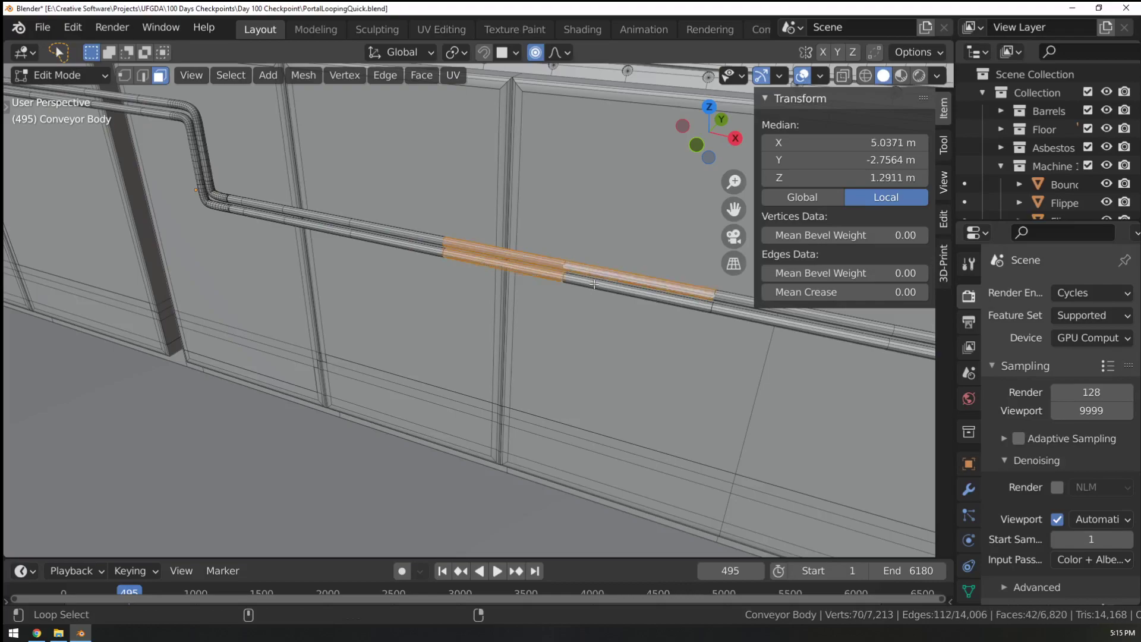
key("g")
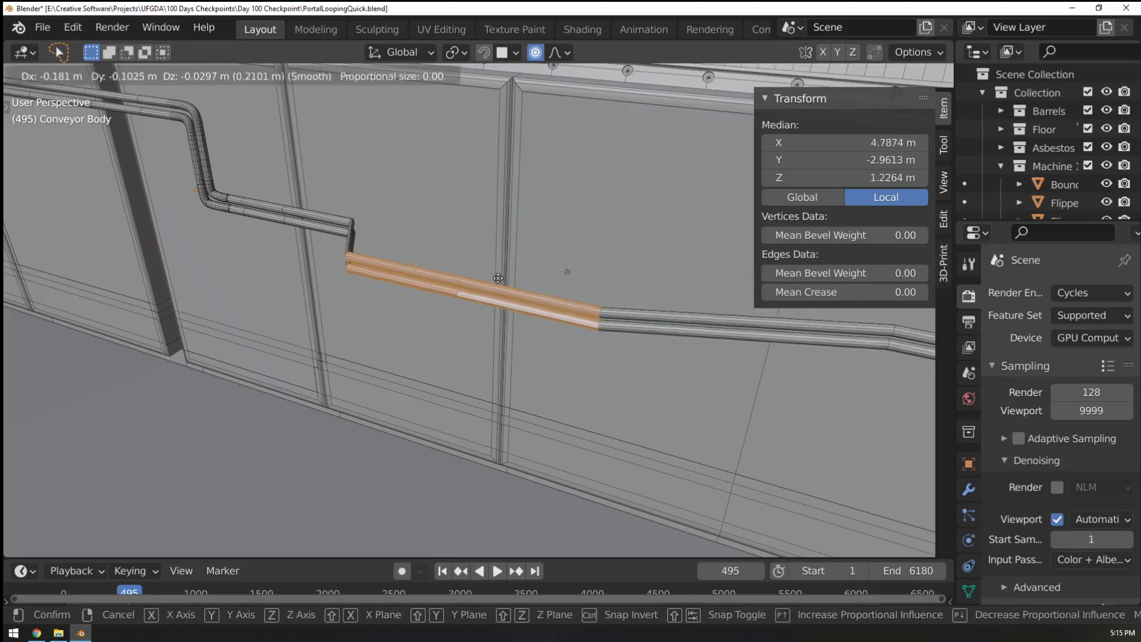
right_click(498, 277)
left_click(328, 219, "alt")
key("g")
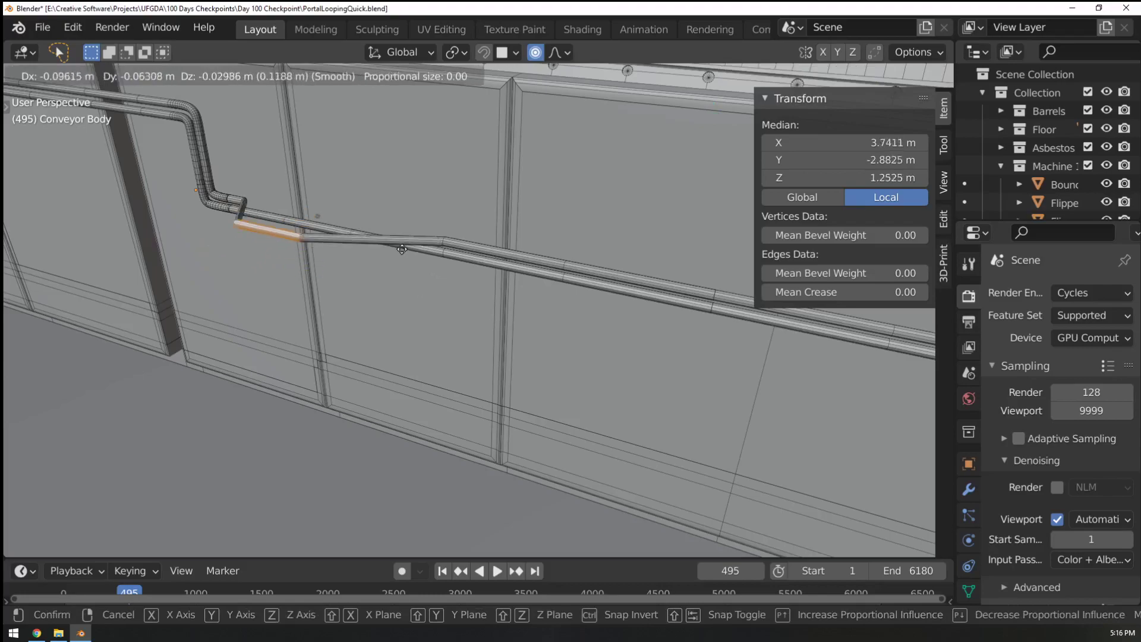
right_click(324, 199)
left_click(416, 232)
key("g")
right_click(432, 232)
Try moving one conveyor side panel face to expose the geometry behind it, and cancel the move.
middle_click_drag(463, 239, 517, 318)
left_click(410, 276)
key("g")
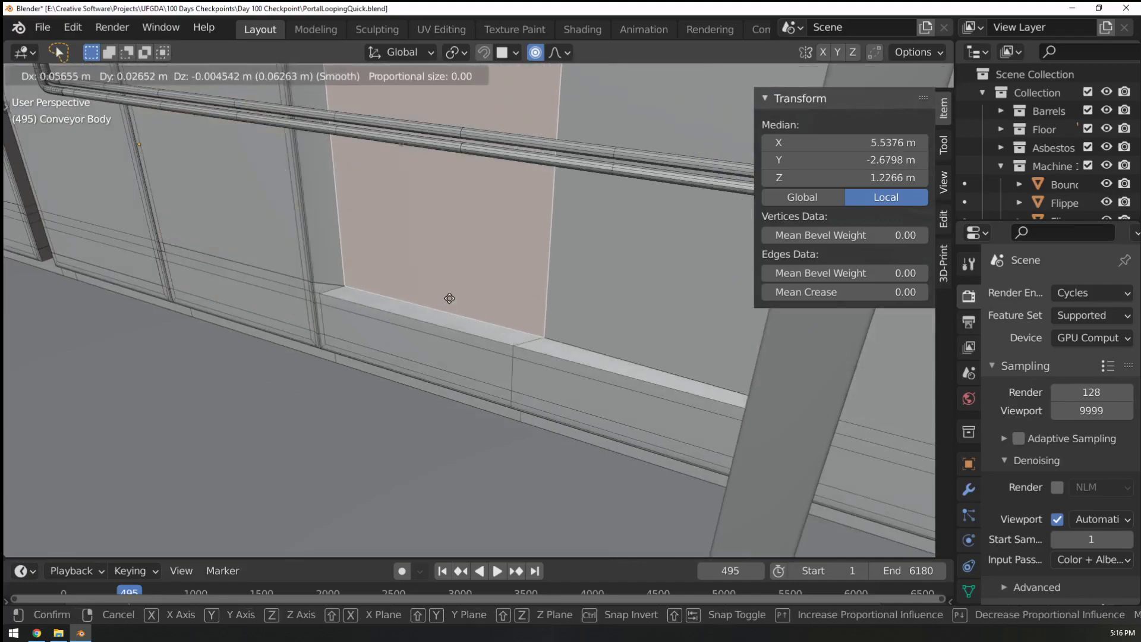
right_click(414, 283)
Select all of the conveyor body's geometry and merge its vertices by distance.
scroll(576, 334, "down", 6)
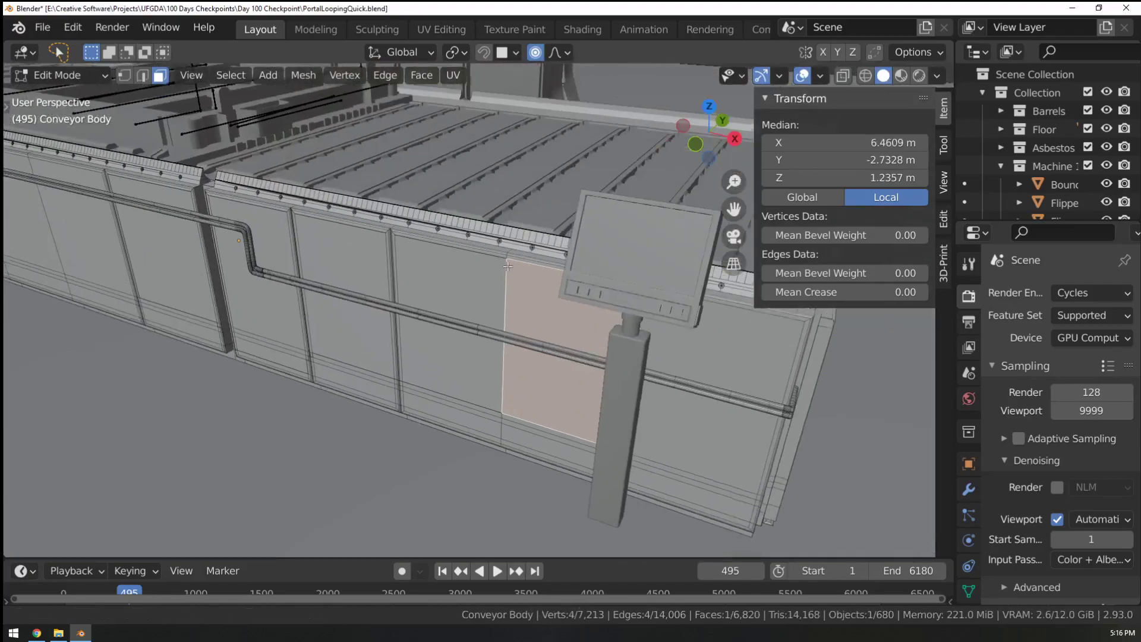
key("a")
key("m")
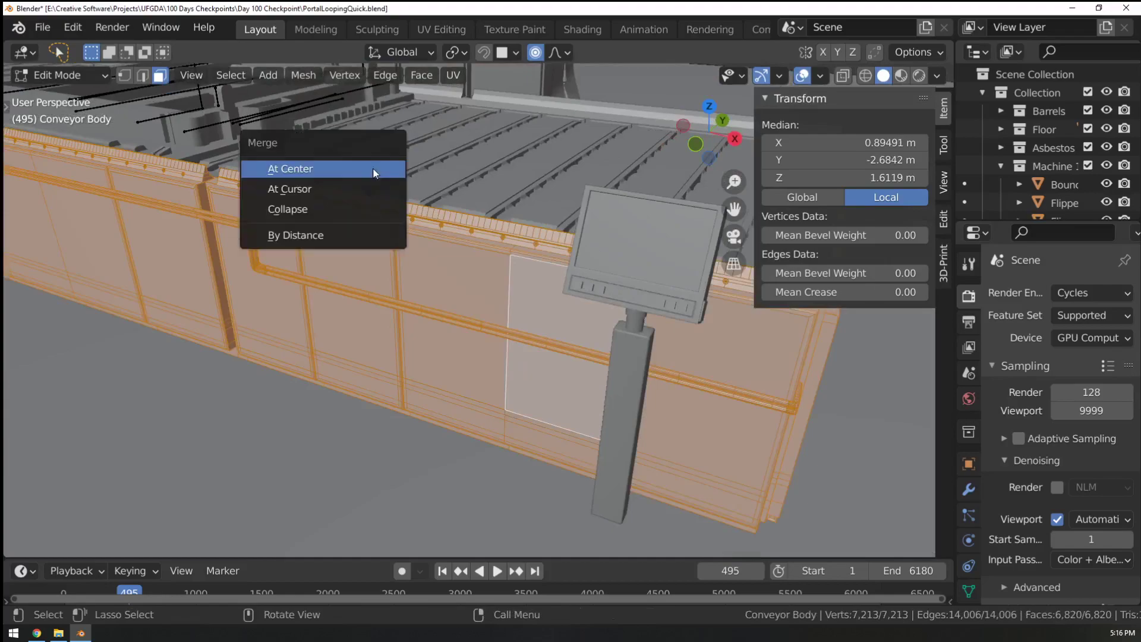
left_click(285, 237)
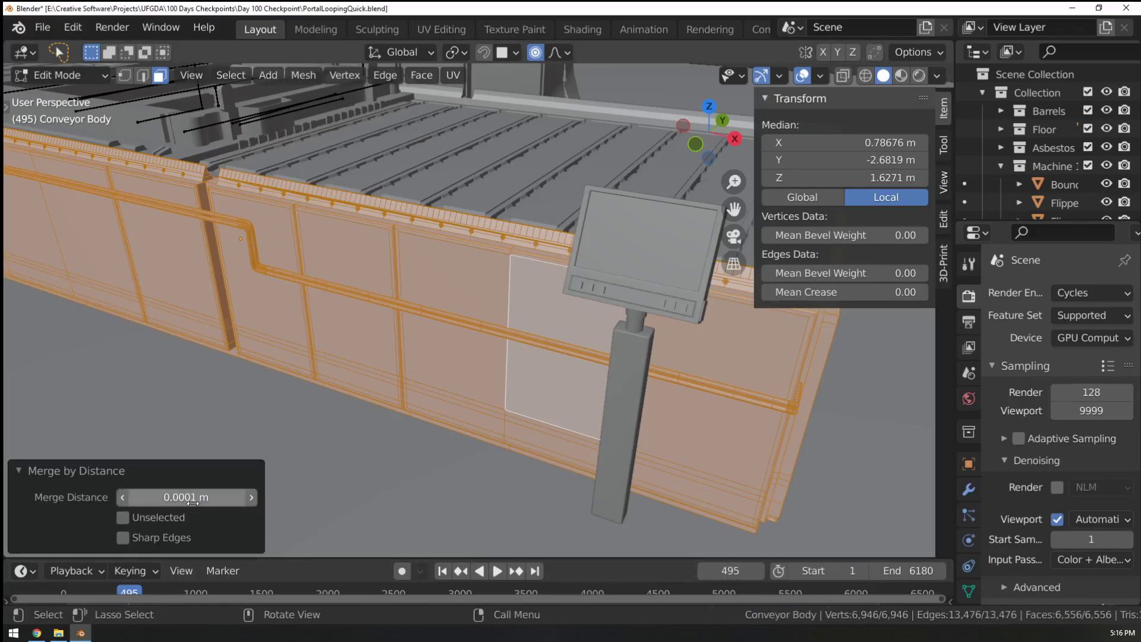
Switch to vertex selection, pick the upper corner vertex of the conveyor's end panel and return to Object Mode.
middle_click_drag(475, 365, 403, 270)
scroll(403, 270, "down", 5)
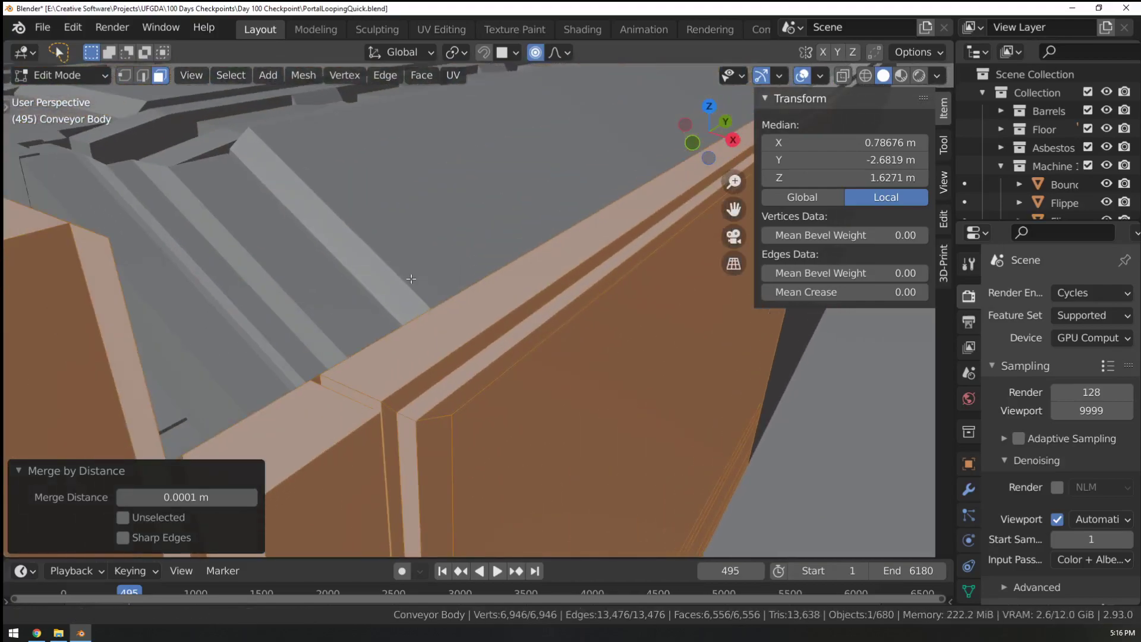
left_click(123, 76)
left_click(441, 416)
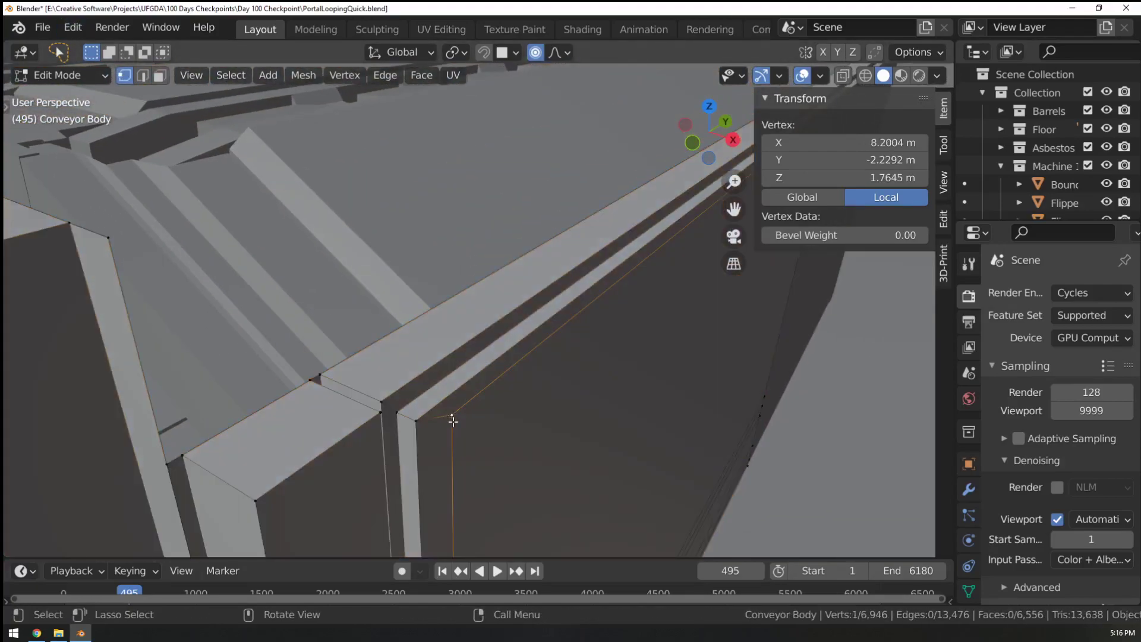
scroll(504, 330, "down", 5)
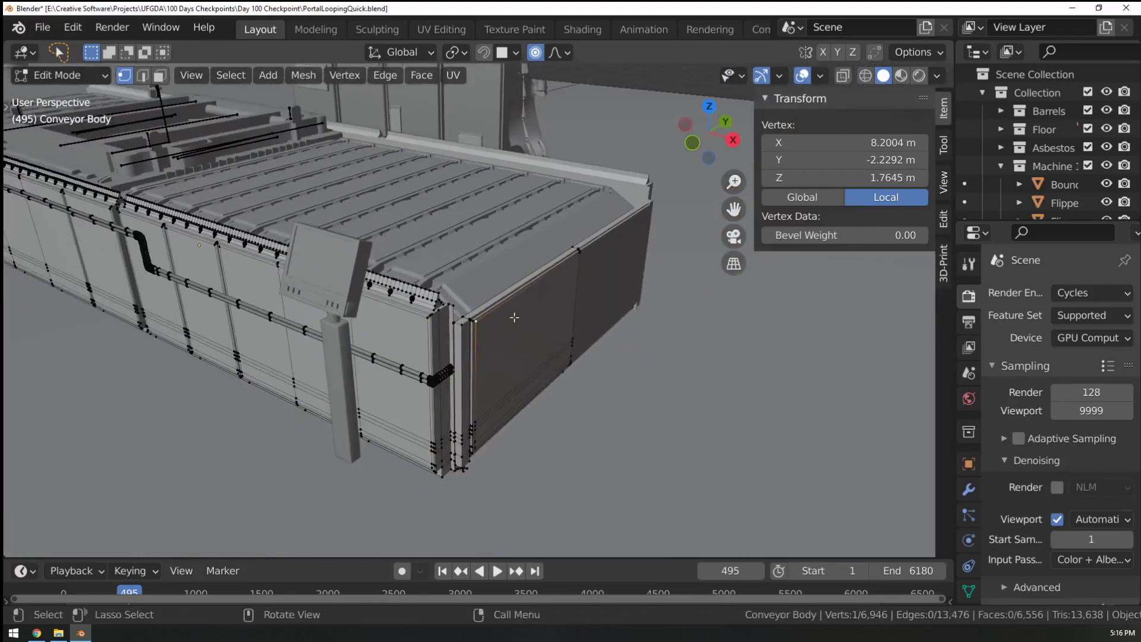
key("Tab")
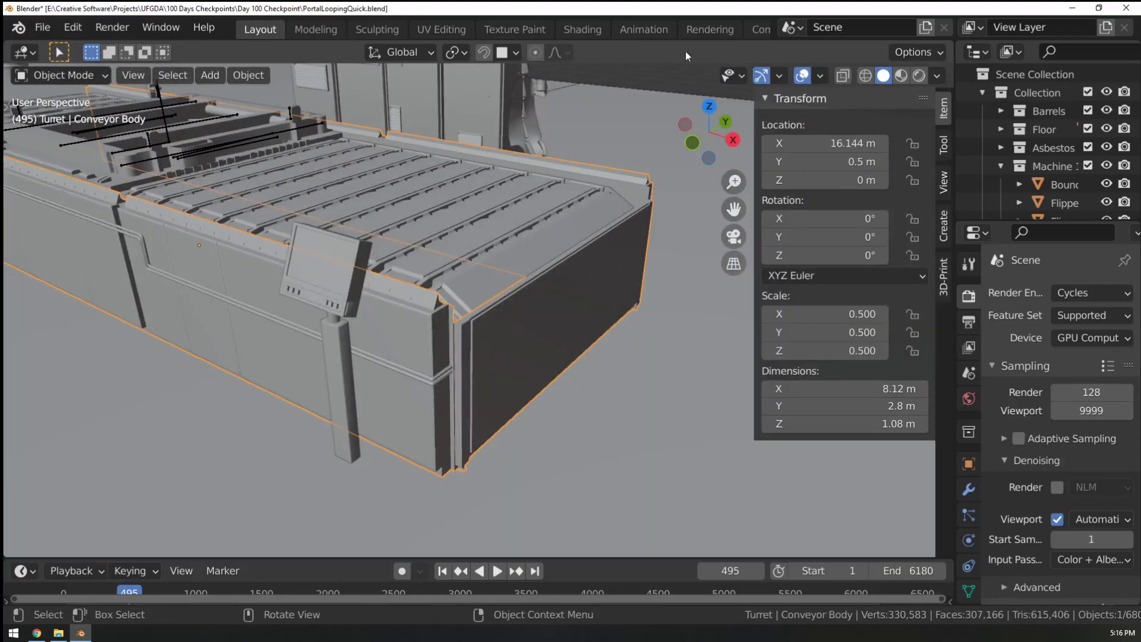
left_click(37, 79)
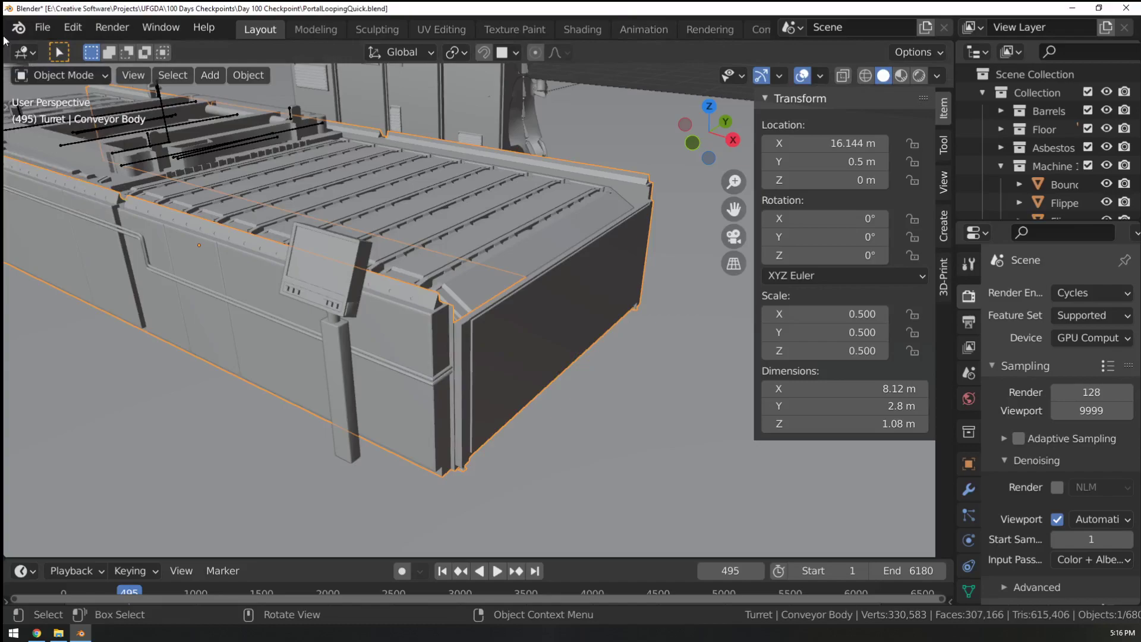
left_click(42, 27)
mouse_move(83, 86)
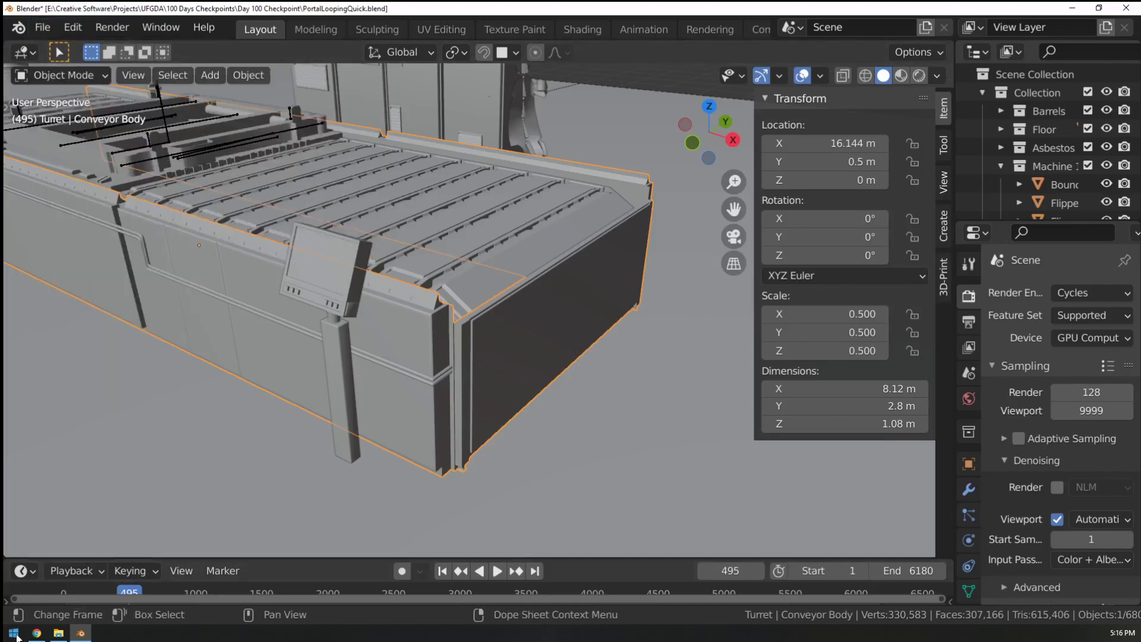
Switch to the Google Slides deck in Chrome and present from the extrusion close-up to the slide on extruding and translating.
left_click(44, 635)
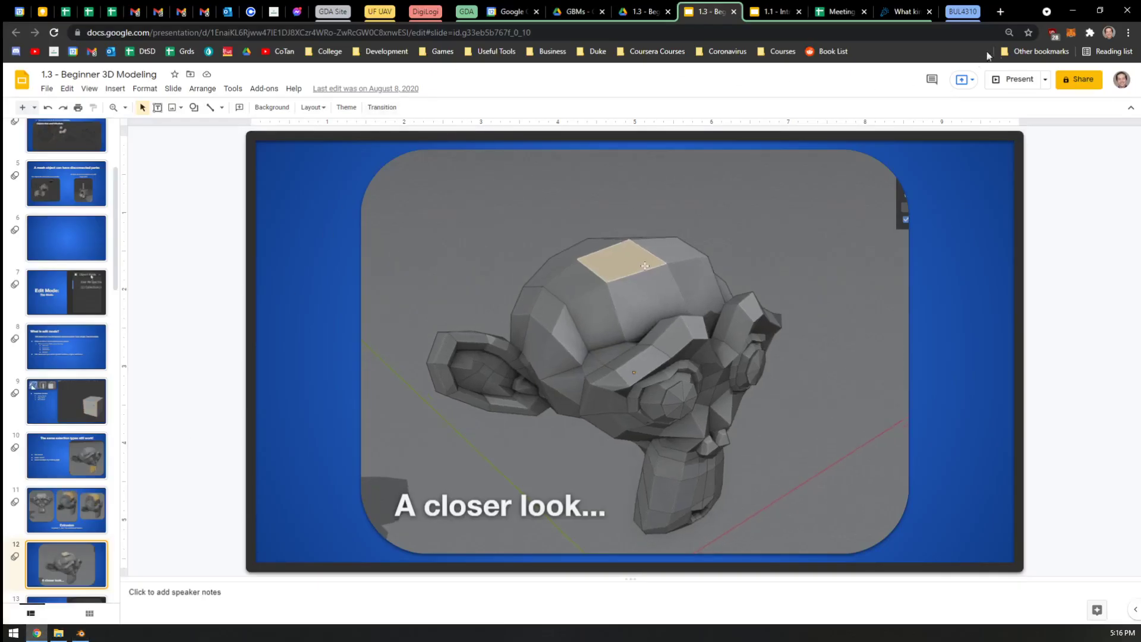
left_click(1012, 79)
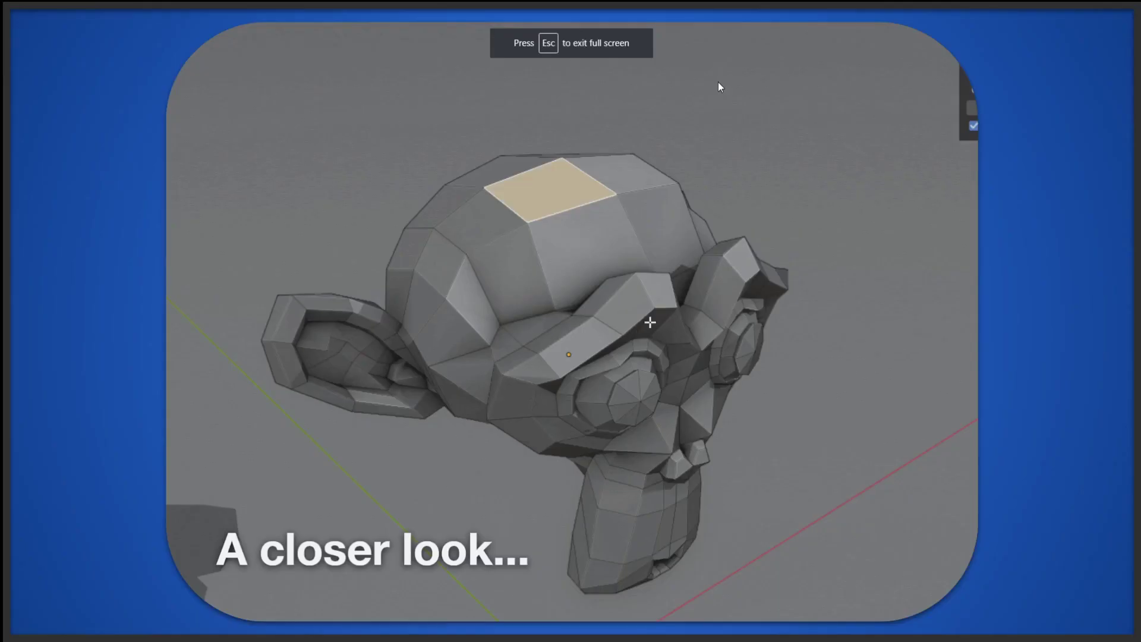
left_click(721, 336)
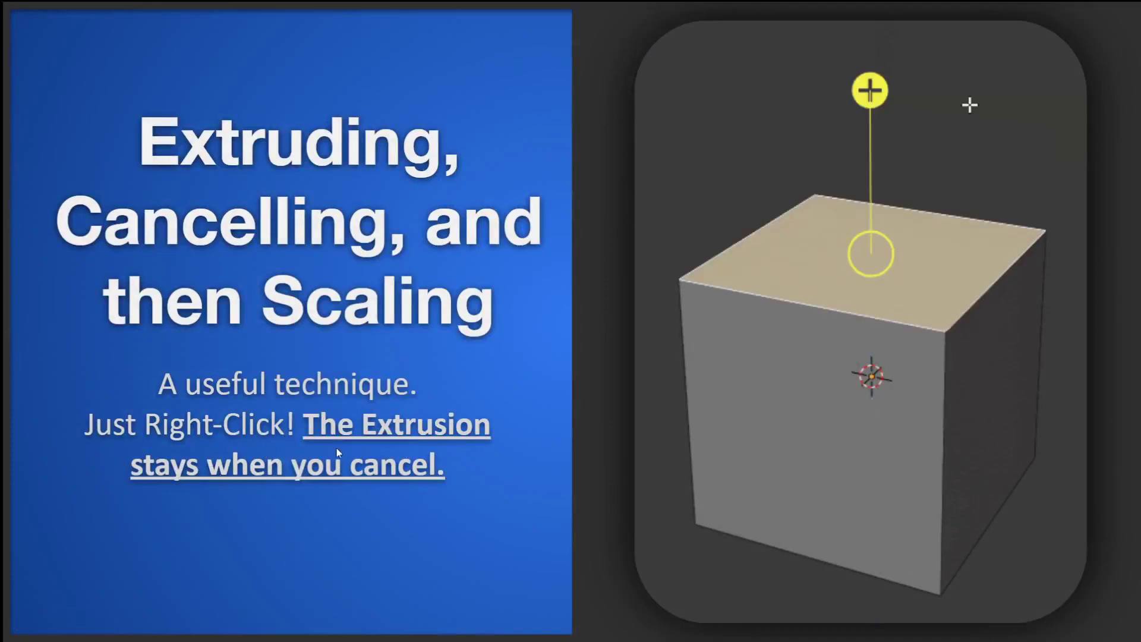
left_click(568, 346)
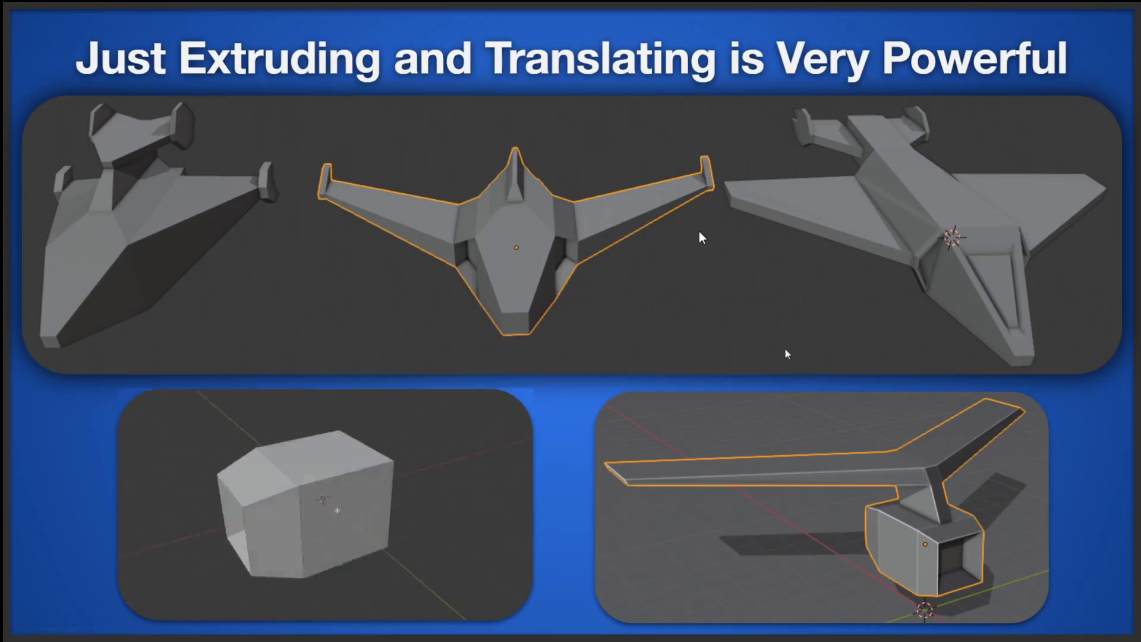
key("Escape")
Switch back to Blender and examine the conveyor, cabinets, rails and surrounding factory scene as examples of extruded geometry.
left_click(81, 633)
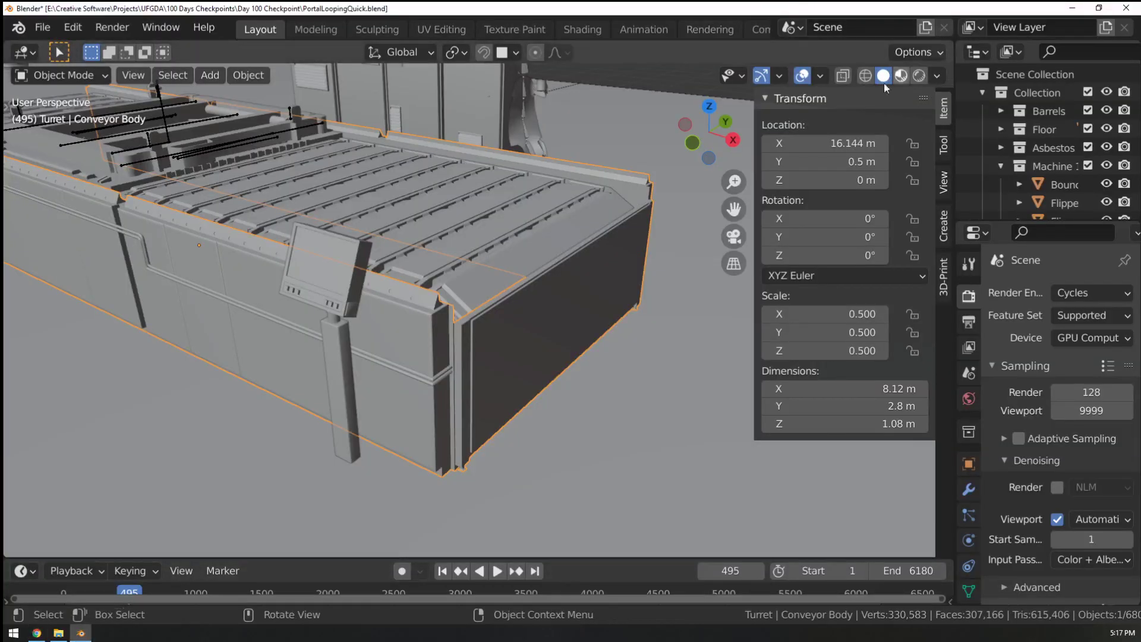
left_click(733, 140)
mouse_move(713, 134)
left_mouse_down()
mouse_move(689, 146)
mouse_move(724, 151)
mouse_move(678, 112)
mouse_move(710, 112)
mouse_move(684, 128)
mouse_move(716, 116)
mouse_move(689, 162)
mouse_move(710, 128)
mouse_move(701, 119)
mouse_move(719, 113)
mouse_move(704, 140)
mouse_move(694, 132)
left_mouse_up()
middle_click_drag(549, 143, 525, 143, "ctrl")
left_click_drag(709, 130, 716, 136)
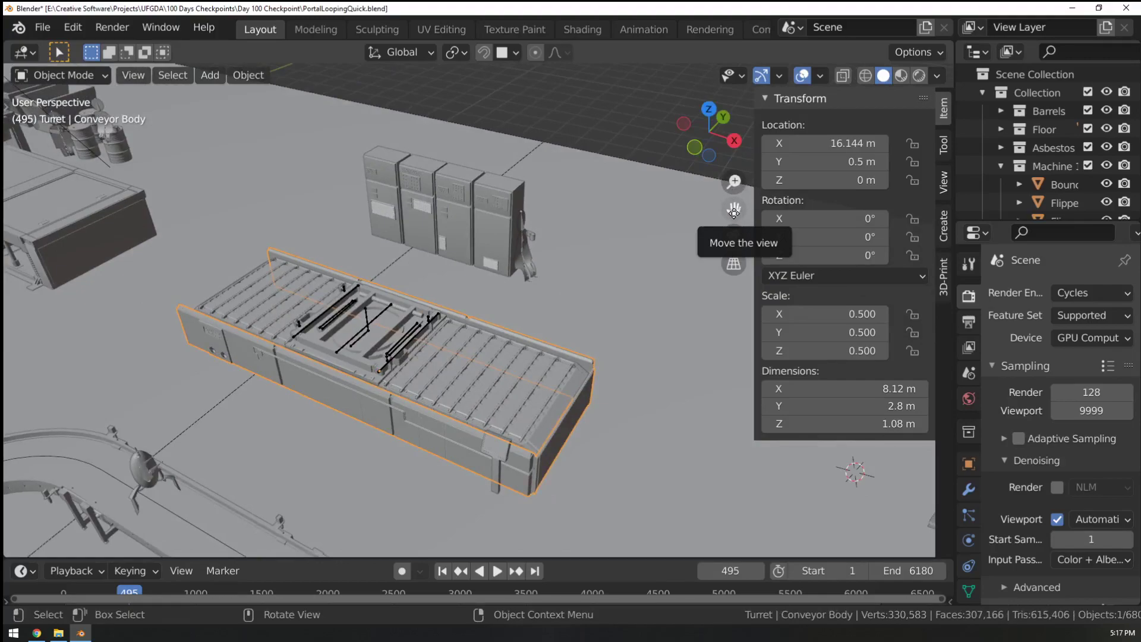
left_click_drag(736, 210, 654, 167)
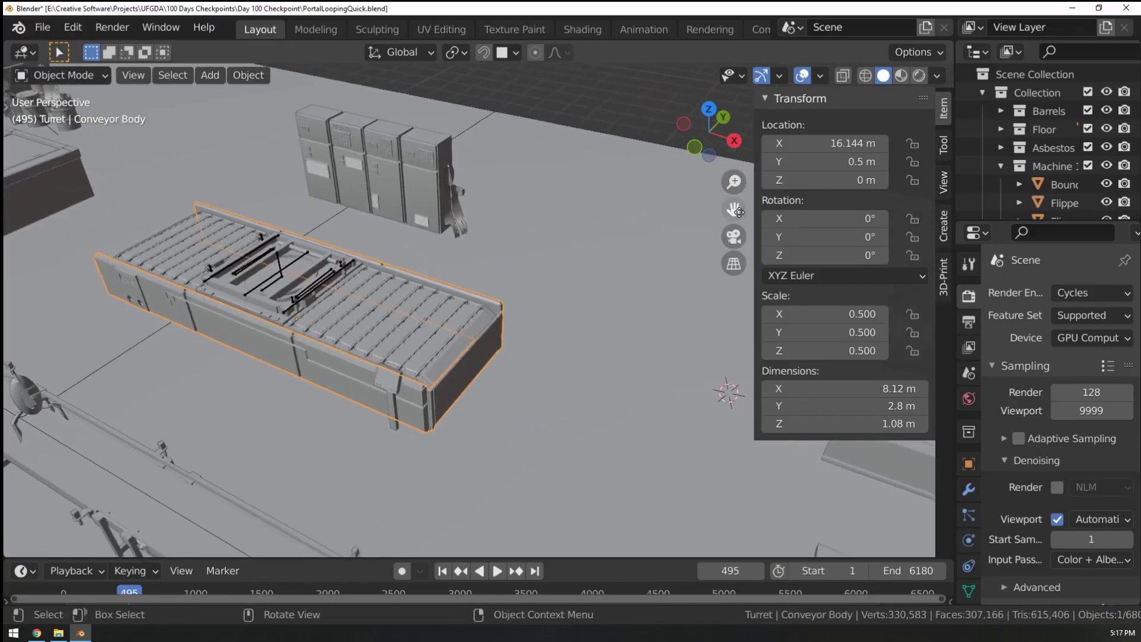
left_click_drag(732, 207, 773, 226)
left_click_drag(488, 202, 915, 60)
left_click_drag(733, 209, 603, 175)
mouse_move(732, 205)
left_mouse_down()
mouse_move(783, 197)
mouse_move(694, 256)
mouse_move(698, 231)
mouse_move(719, 220)
left_mouse_up()
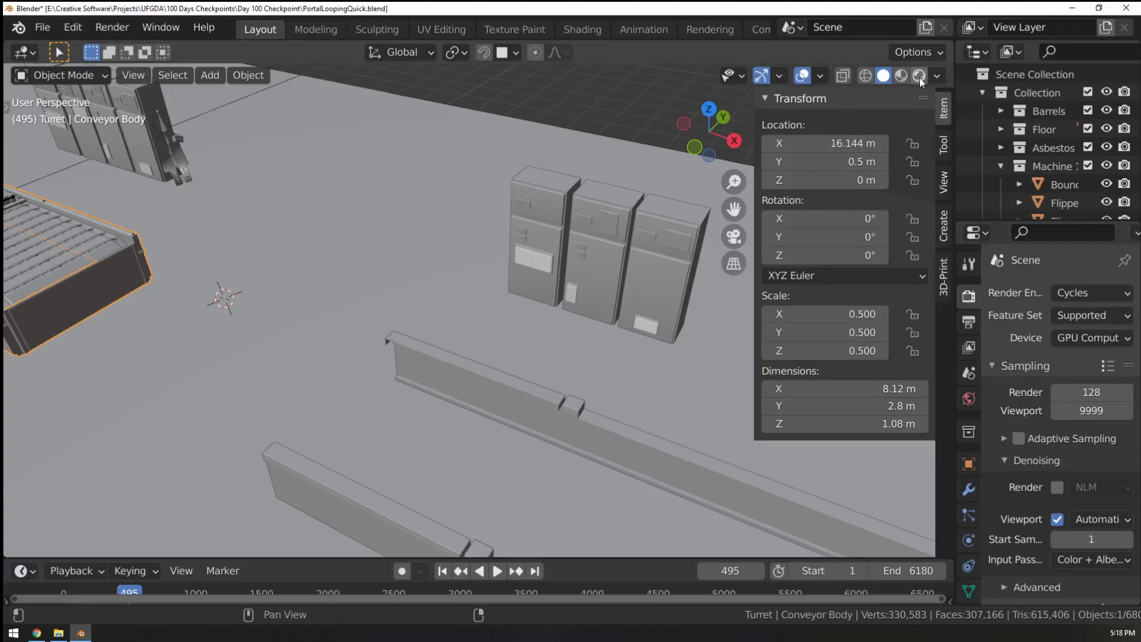
left_click(938, 76)
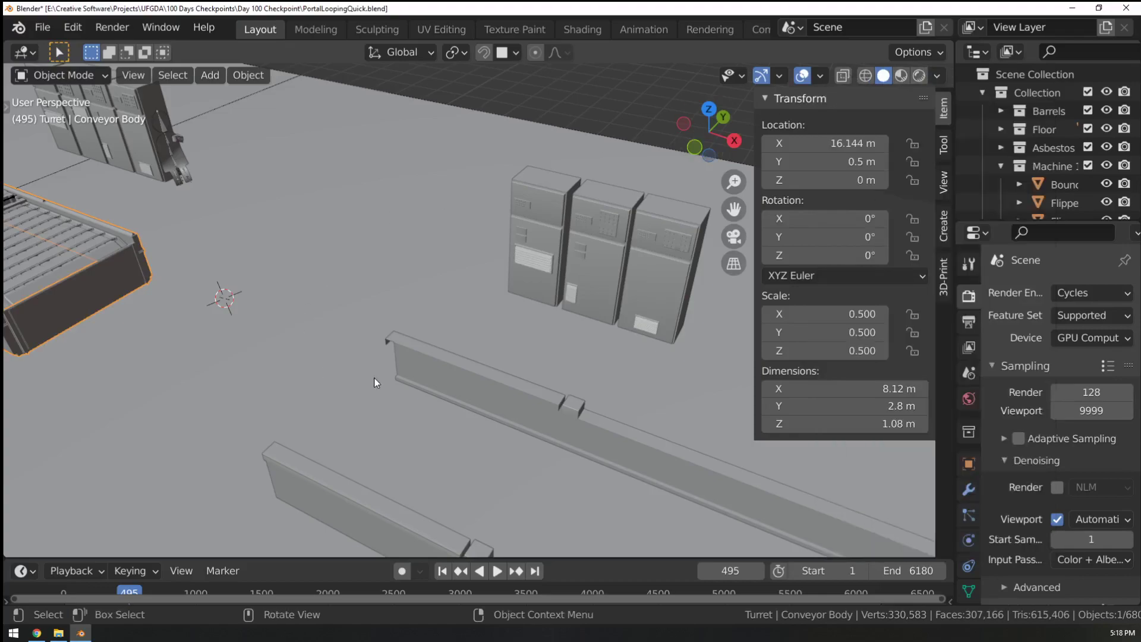
mouse_move(384, 387)
middle_mouse_down()
mouse_move(449, 372)
mouse_move(468, 397)
mouse_move(526, 265)
middle_mouse_up()
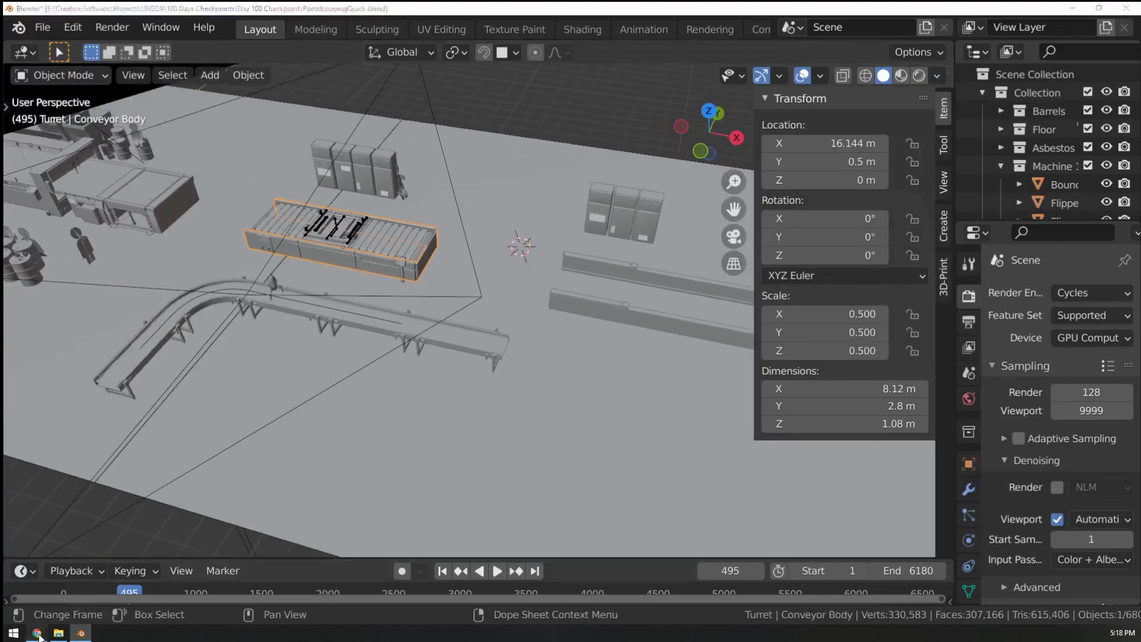
Present the slide on extruding and translating again, and open a participant's Blender stream in the Discord voice channel.
key("alt+Tab")
key("ctrl+F5")
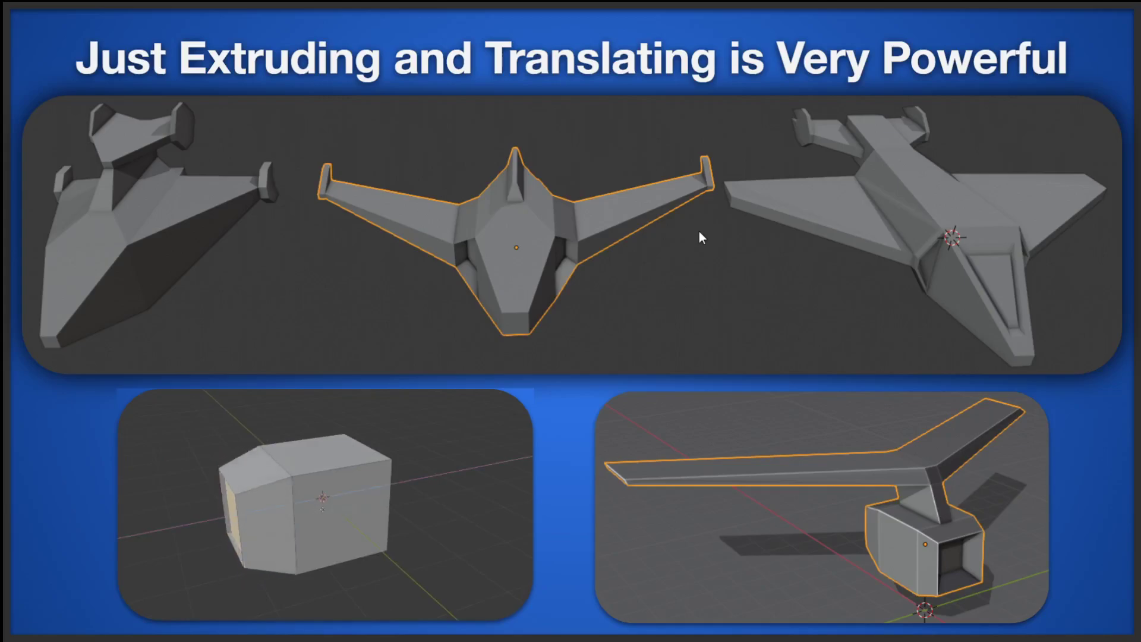
left_click_drag(1140, 21, 631, 2)
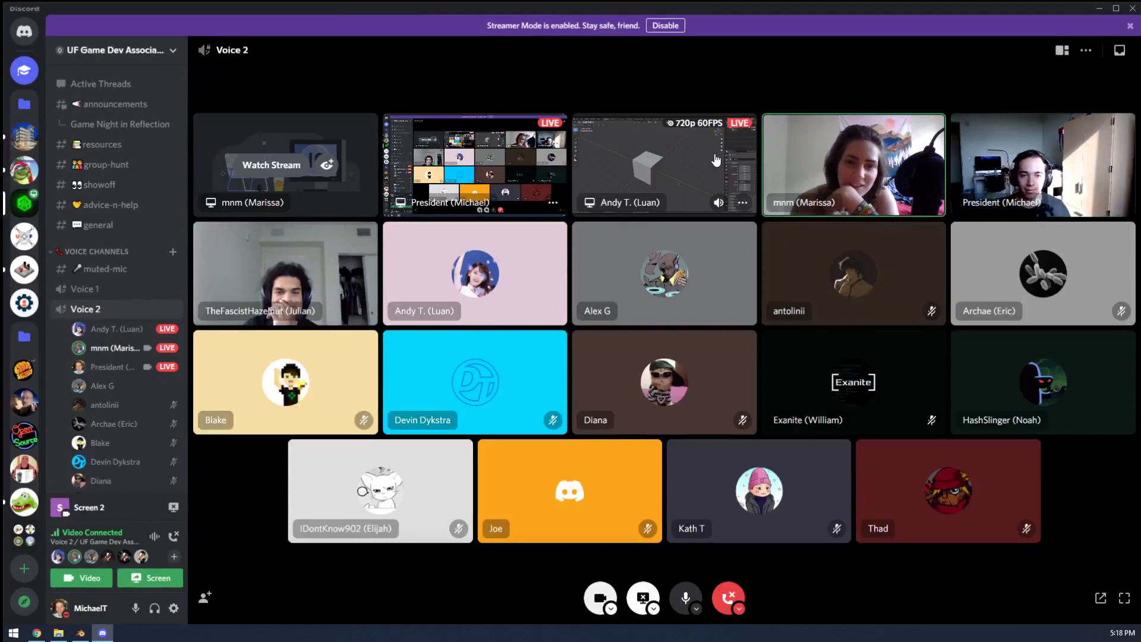
left_click(271, 164)
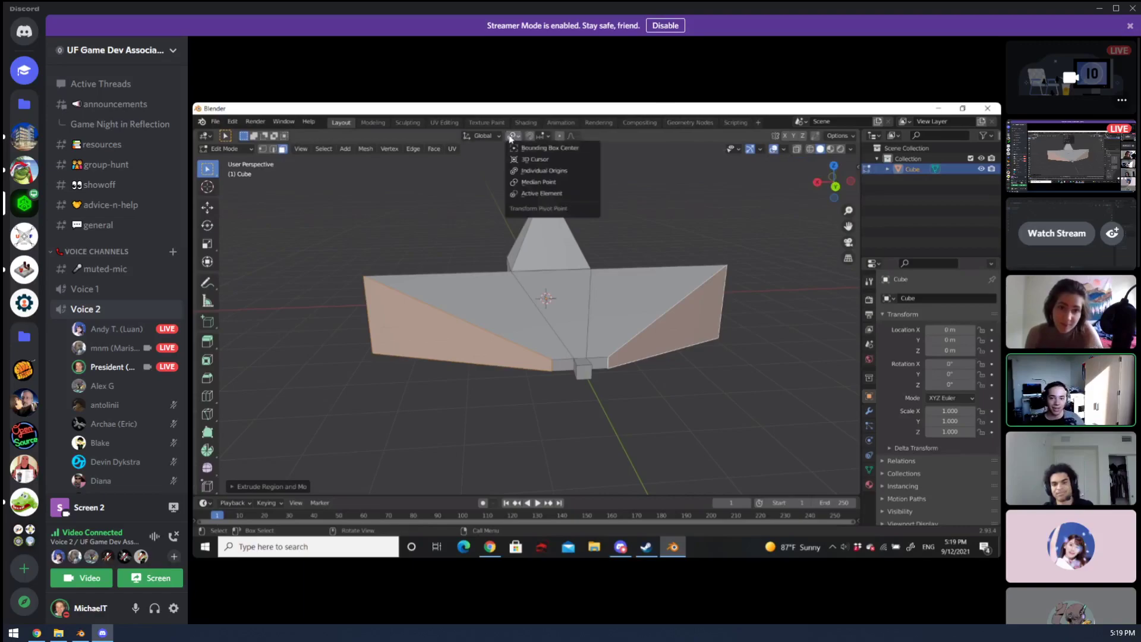
Set the pivot point to Individual Origins and flatten the two selected wing side faces by scaling them to 0 along X.
left_click(545, 183)
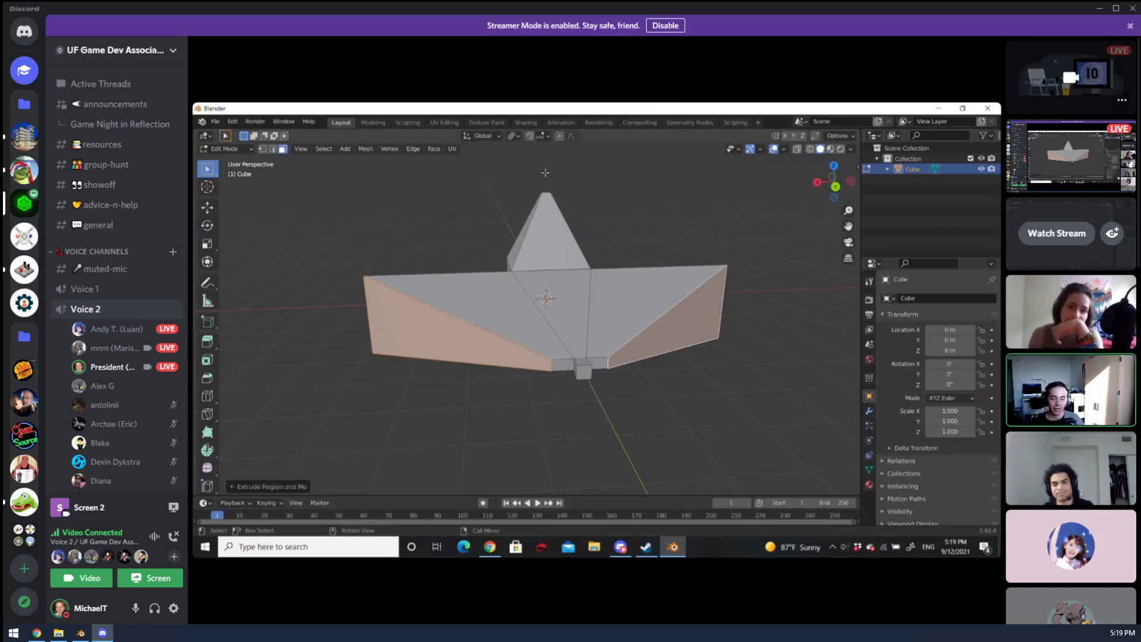
key("s")
key("x")
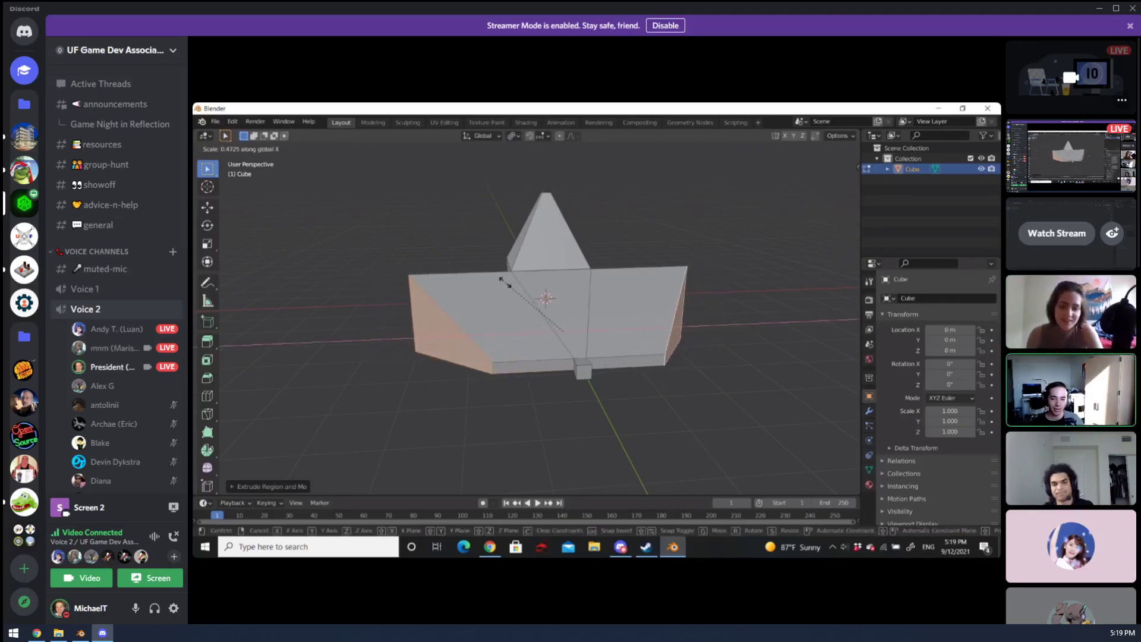
type("0")
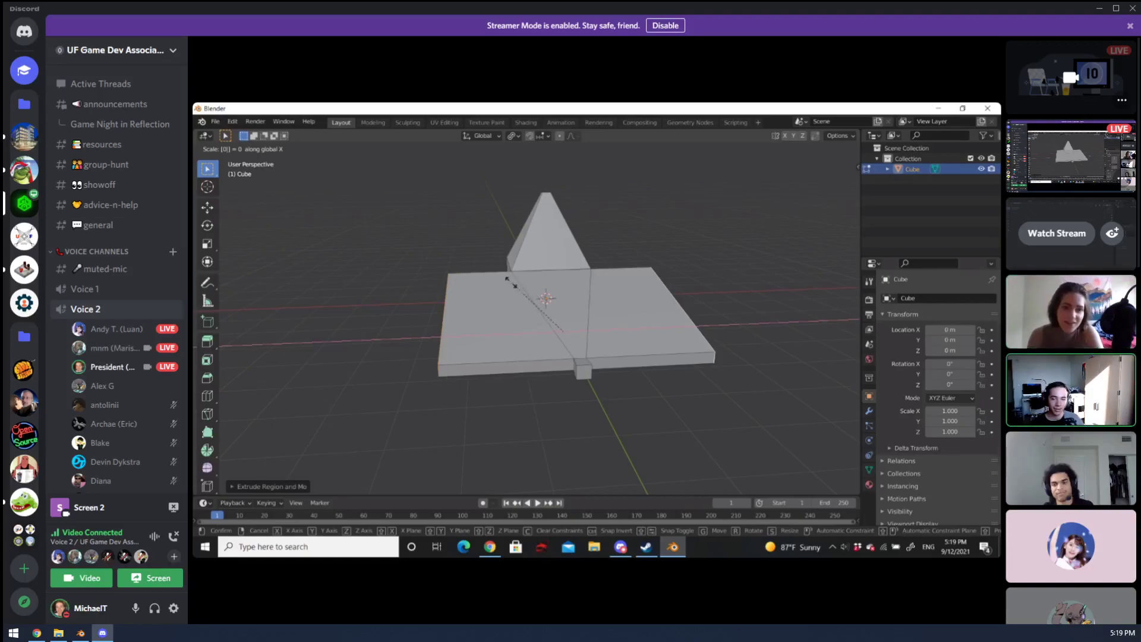
key("Return")
mouse_move(727, 317)
middle_mouse_down()
mouse_move(654, 332)
mouse_move(683, 349)
mouse_move(649, 318)
mouse_move(722, 323)
middle_mouse_up()
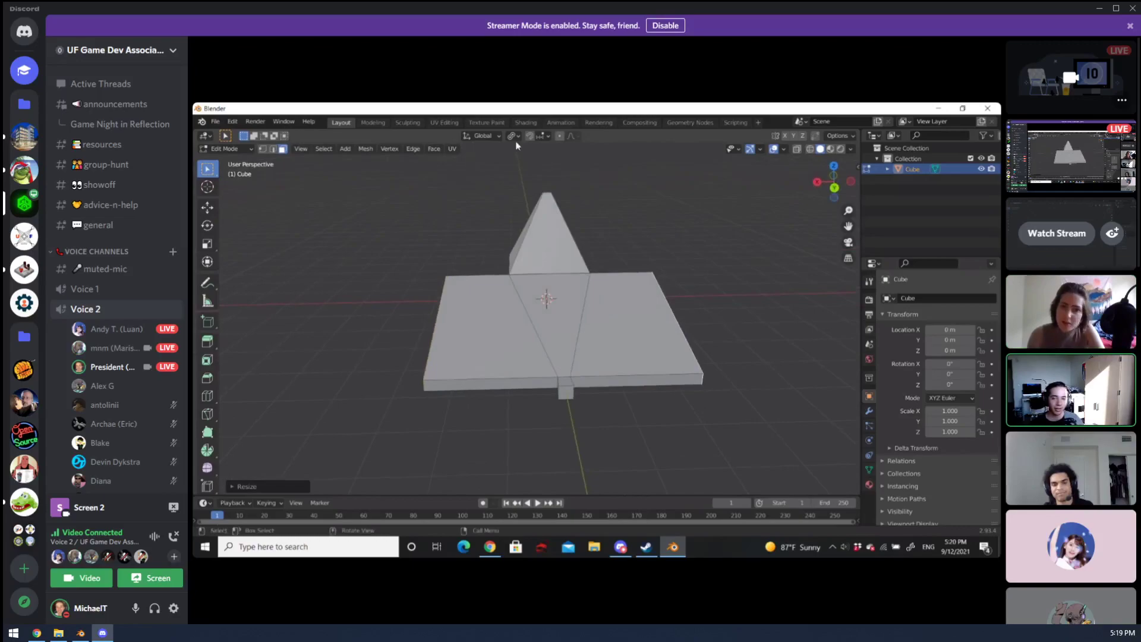
Set the pivot point to Median Point, scale the wing side faces along X, and return to the call's participant grid.
left_click(513, 136)
left_click(542, 180)
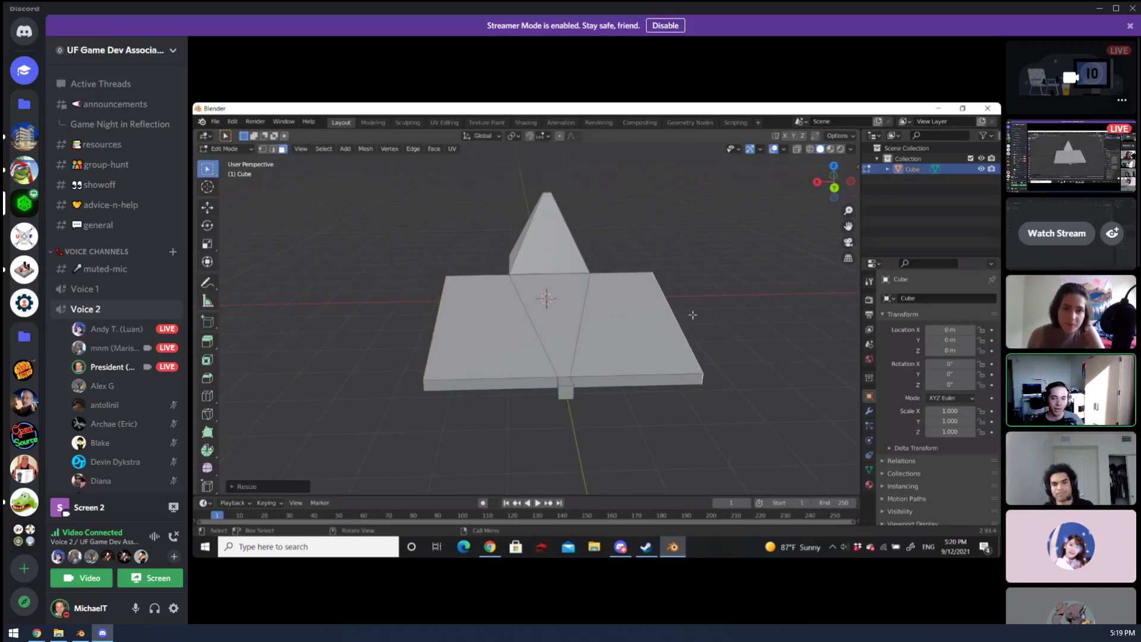
scroll(678, 311, "up", 5)
scroll(678, 310, "down", 4)
key("s")
key("x")
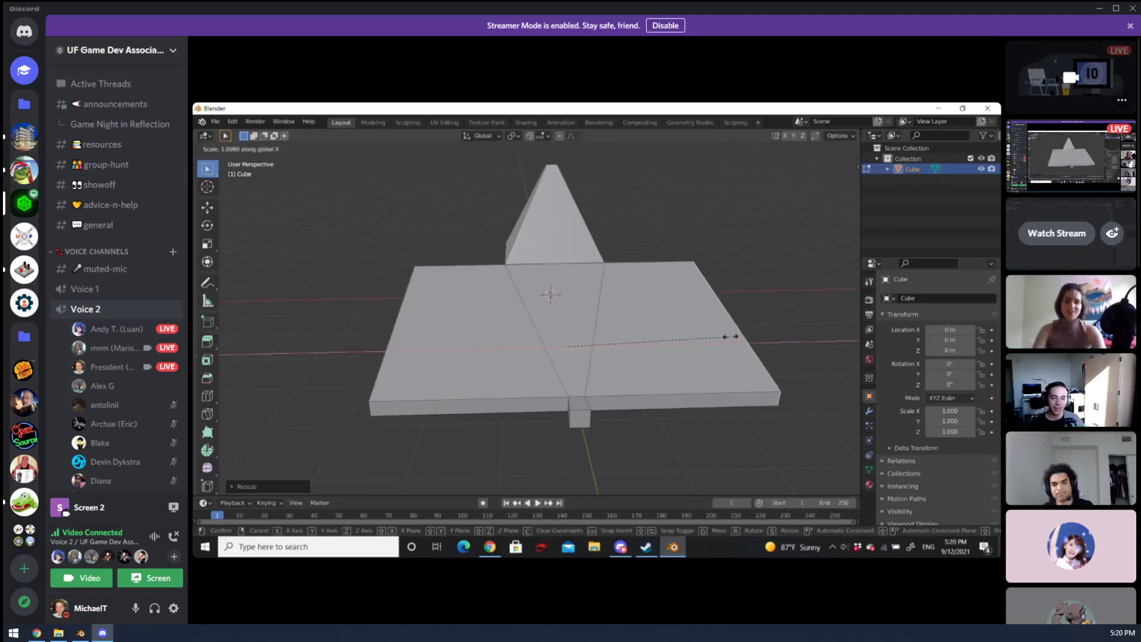
left_click(693, 334)
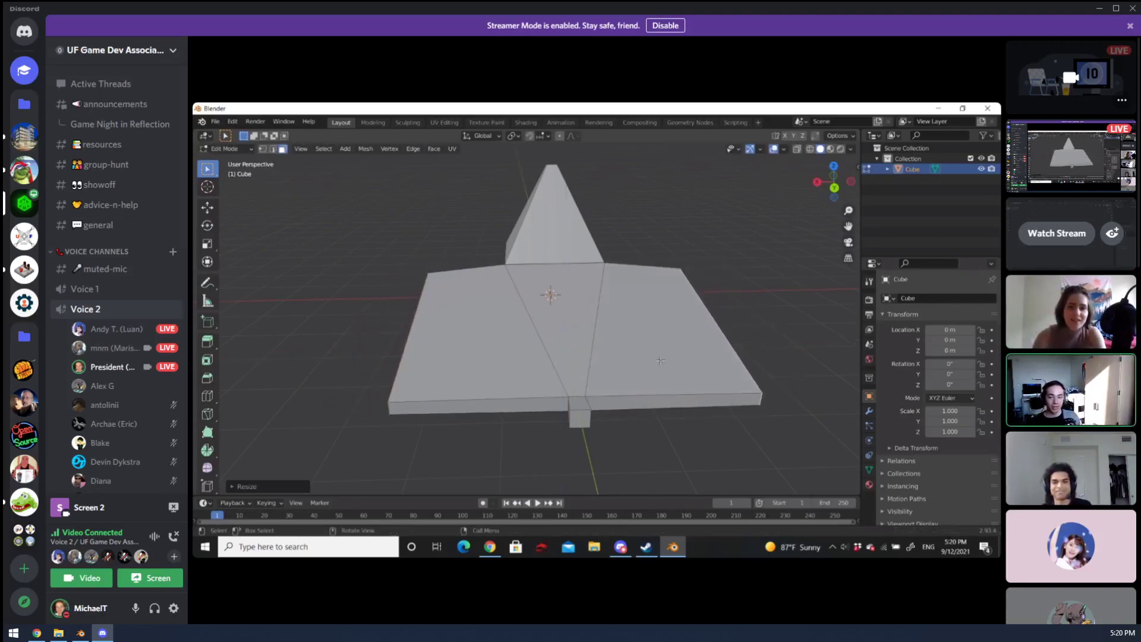
middle_click_drag(576, 346, 605, 364)
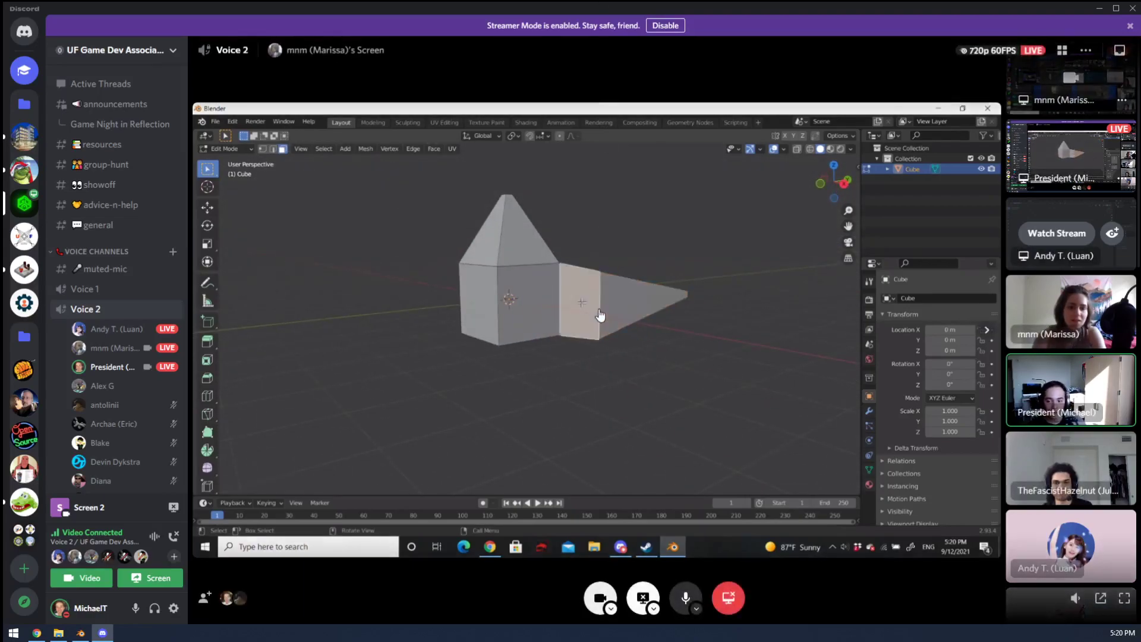
left_click(704, 442)
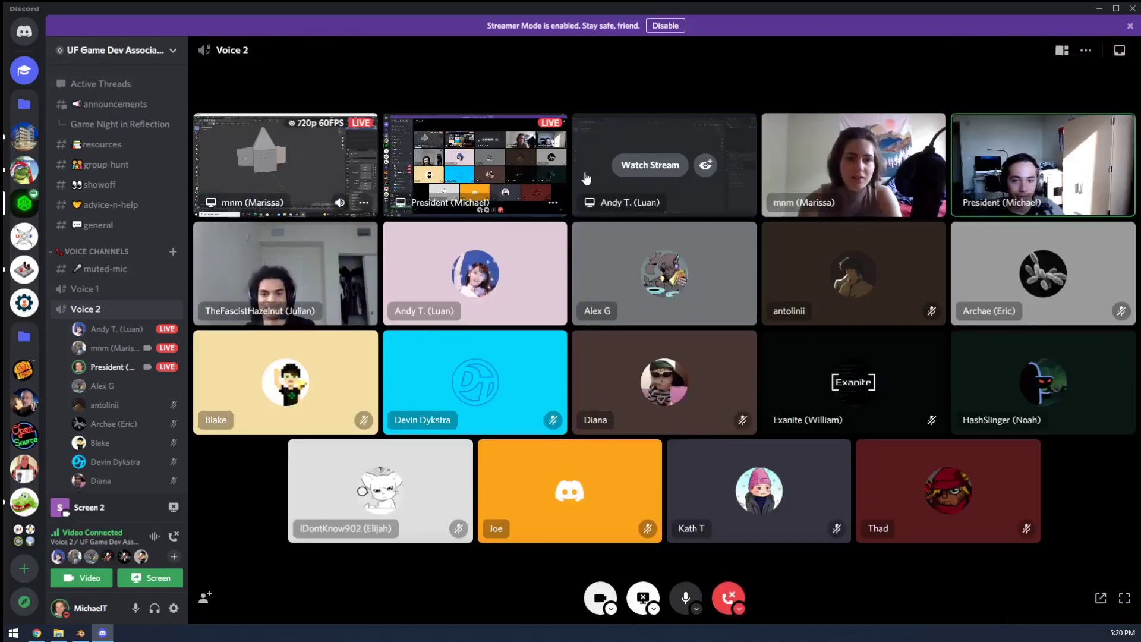
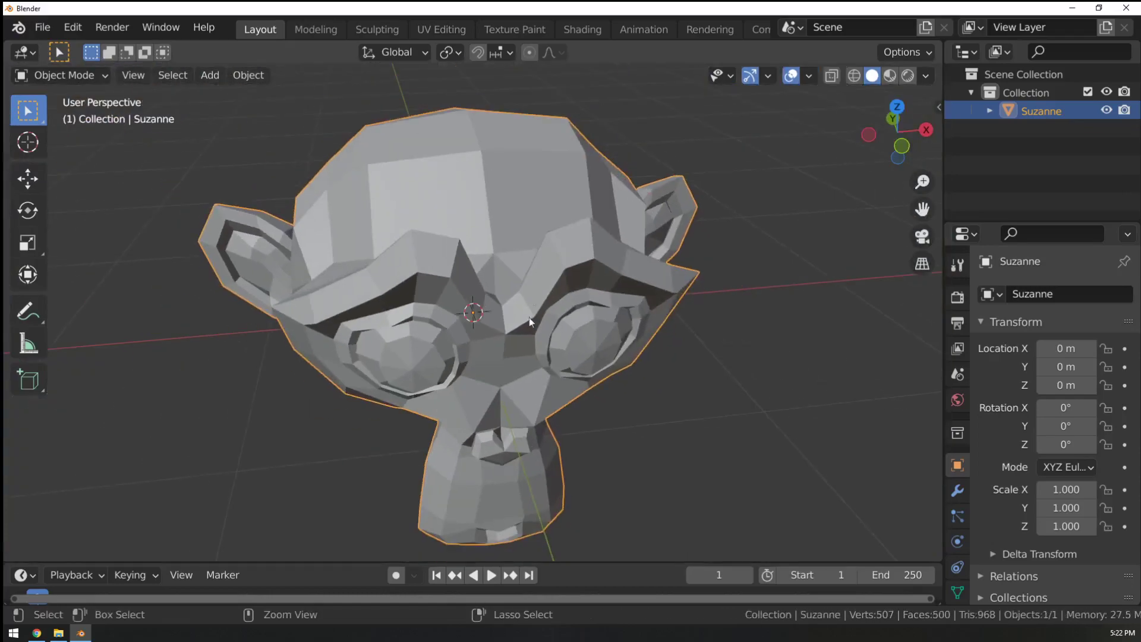
Move all of the monkey head's geometry along X in Edit Mode, away from its origin, and return to Object Mode.
key("Tab")
key("g")
key("y")
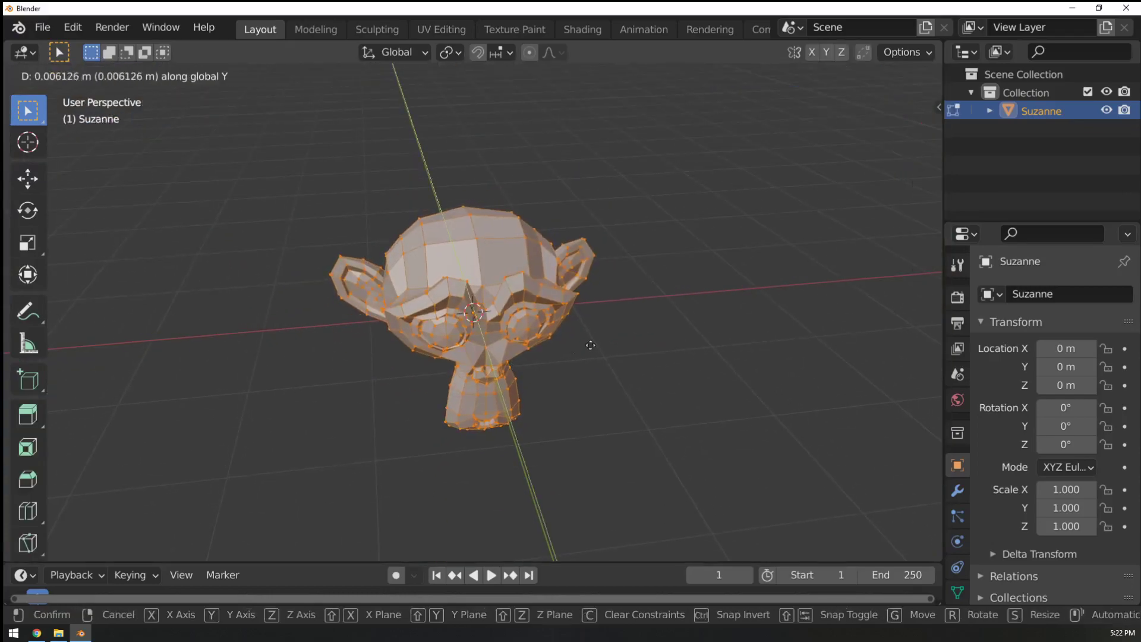
key("x")
left_click(890, 293)
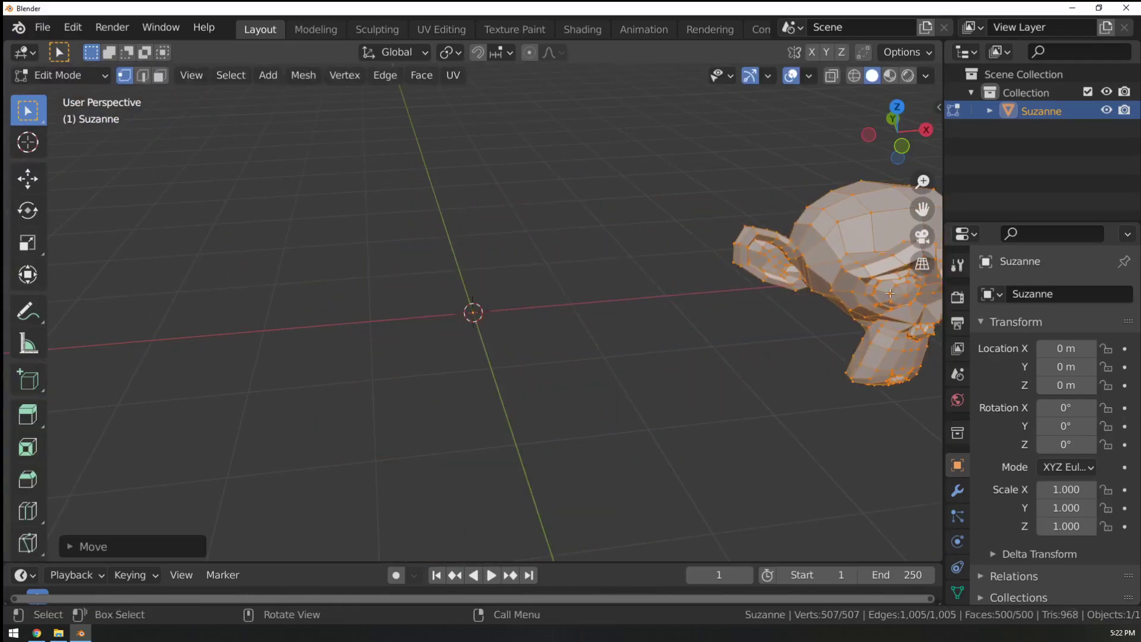
key("Tab")
Try a plain rotation and a trackball rotation of the monkey head around its offset origin, cancelling both.
scroll(615, 343, "down", 3)
key("r")
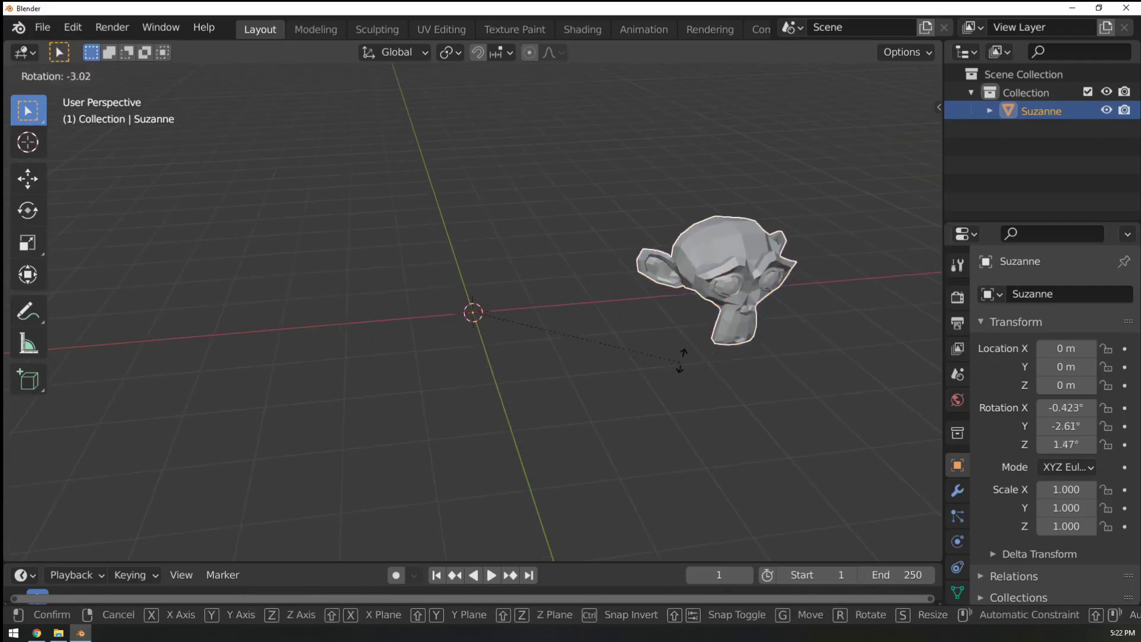
key("Escape")
key("r")
key("r")
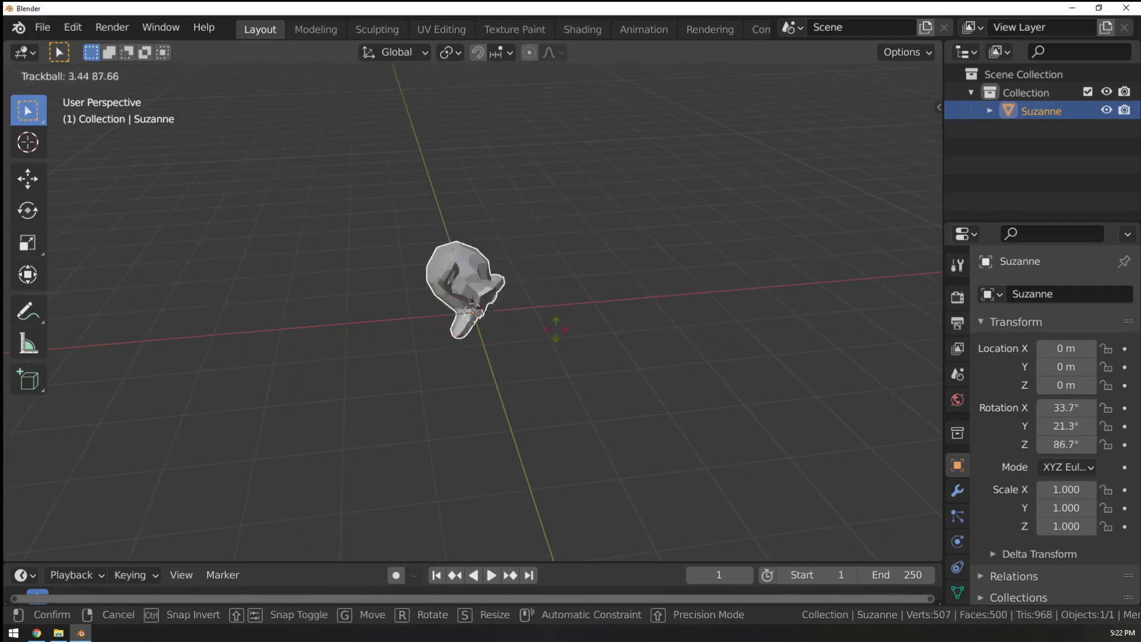
right_click(576, 338)
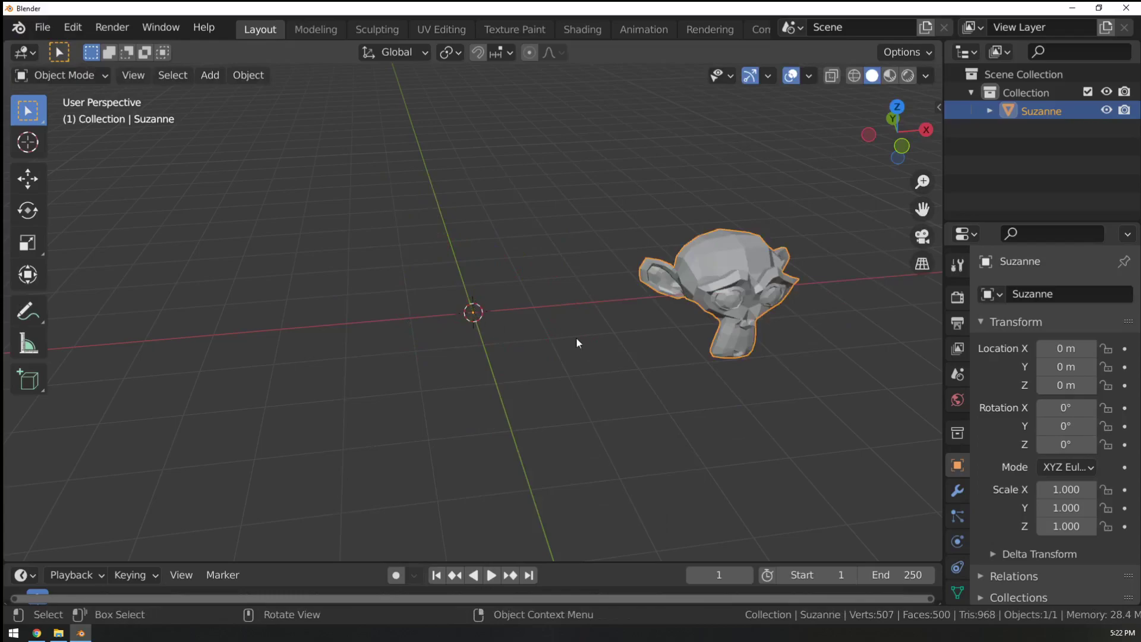
Undo the Edit Mode move of the monkey head's geometry.
key("ctrl+z")
key("ctrl+z")
key("ctrl+z")
Duplicate the monkey head twice, placing one copy on each side of the original.
middle_click_drag(548, 334, 592, 290, "ctrl")
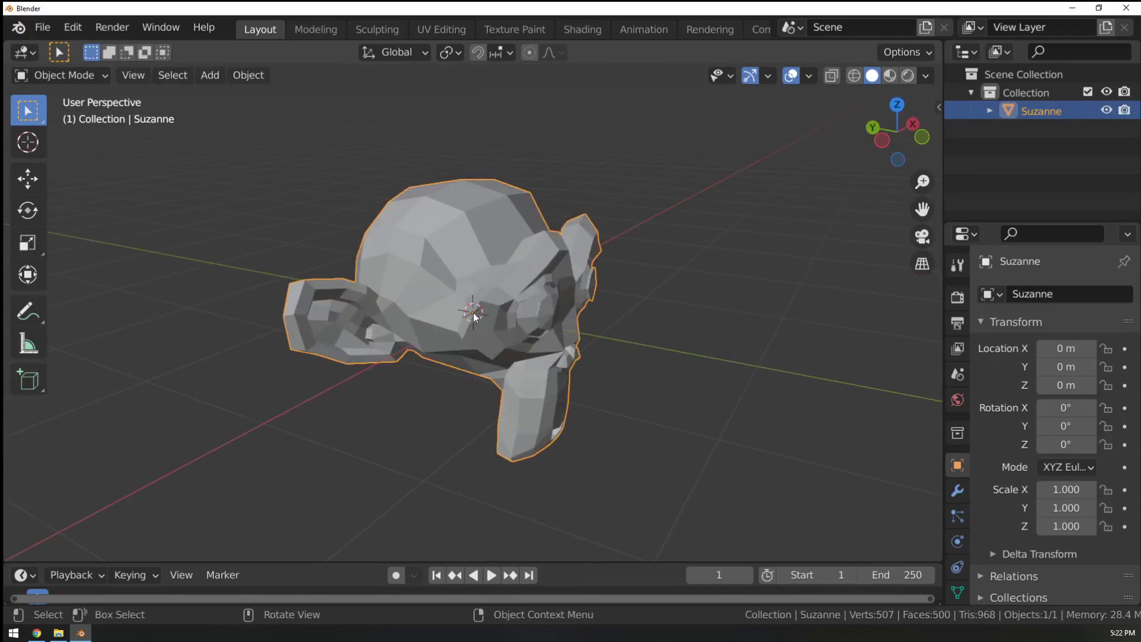
middle_click_drag(473, 317, 461, 349)
key("shift+d")
left_click(757, 205)
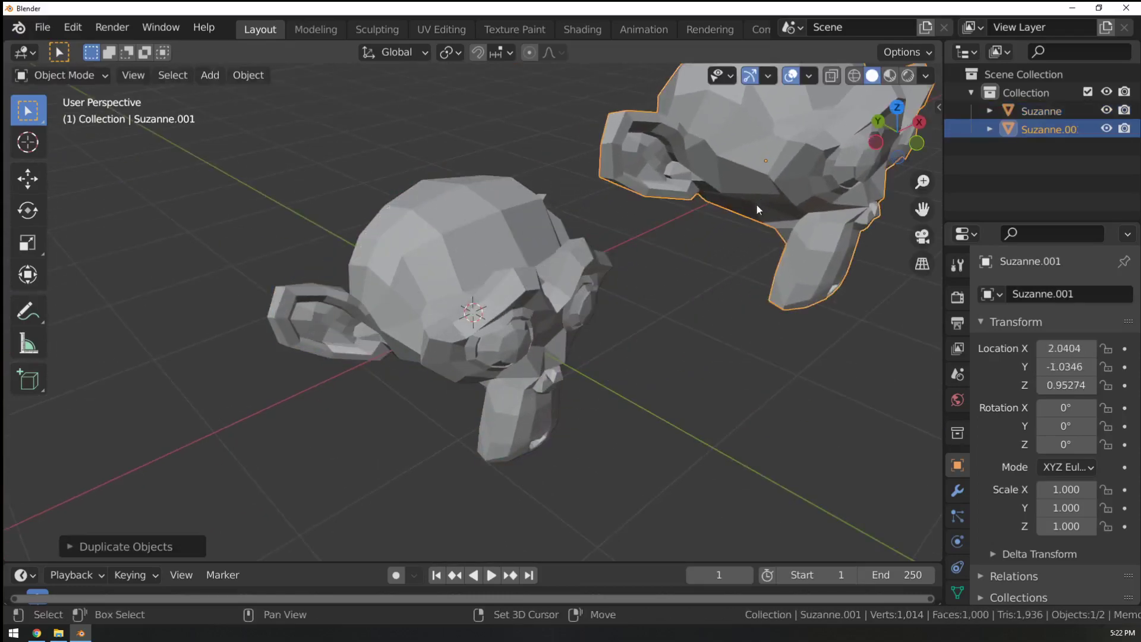
key("shift+d")
left_click(178, 144)
Select all three monkey heads and move them together, placing the original at about X 0.86, Y 0.65, Z 1.78 m.
middle_click_drag(356, 250, 427, 339, "ctrl")
left_click(476, 275, "shift")
left_click(581, 245, "shift")
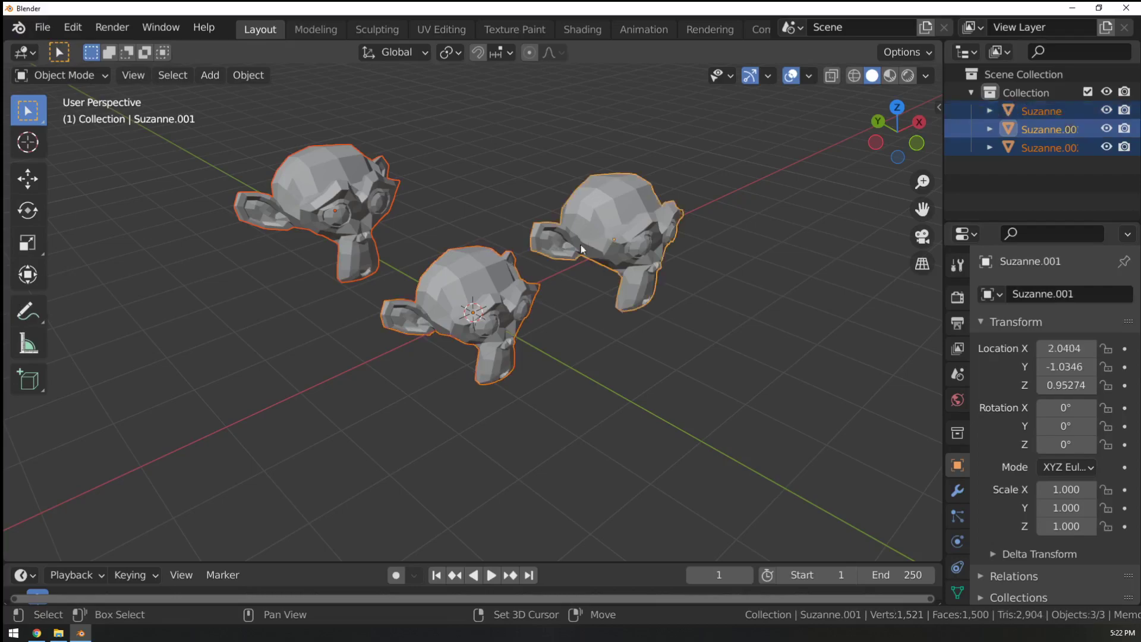
key("g")
left_click(538, 155)
middle_click_drag(538, 156, 647, 272)
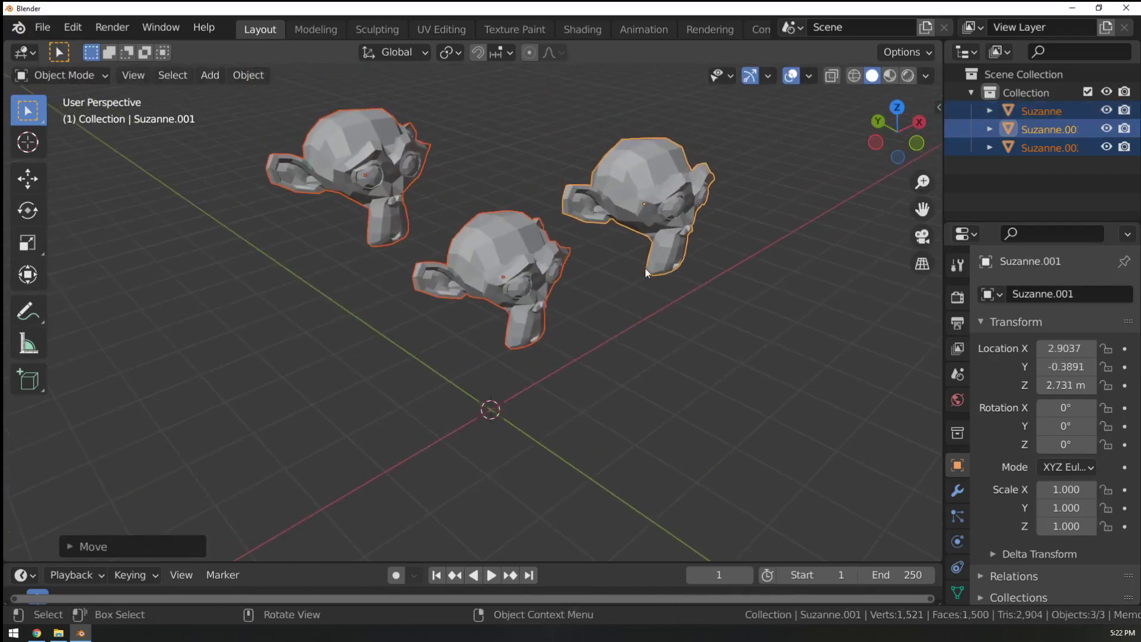
Capture the three monkey heads with ShareX, circle each head's origin point in the image editor, and close the editor.
key("ctrl+Print")
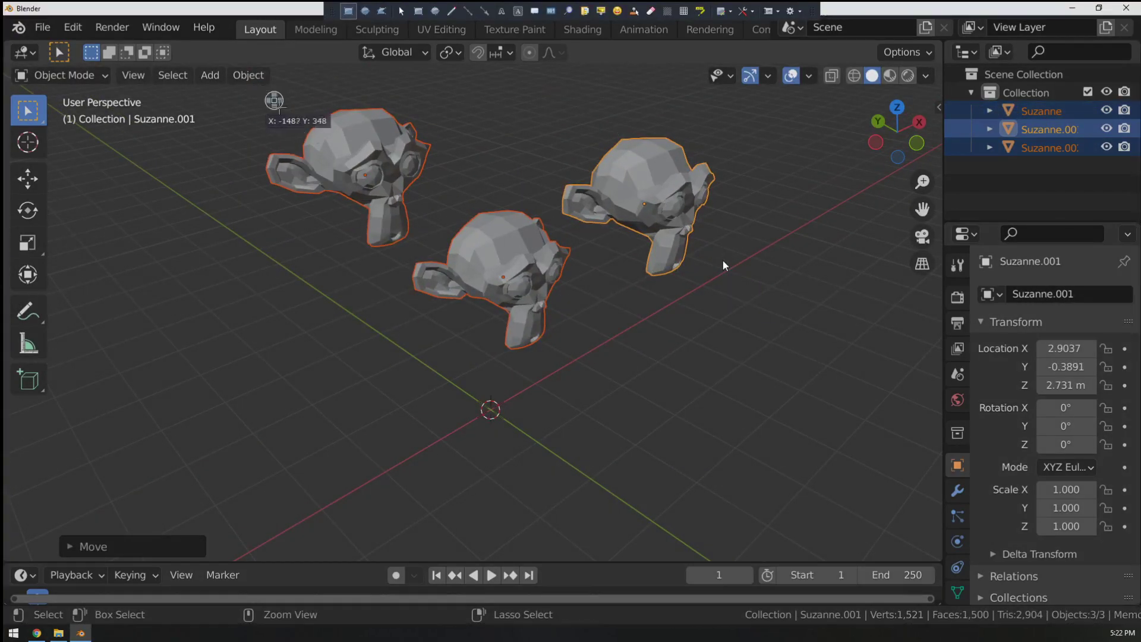
left_click_drag(258, 85, 724, 356)
left_click_drag(660, 239, 730, 309)
left_click_drag(536, 333, 569, 369)
left_click_drag(393, 223, 415, 252)
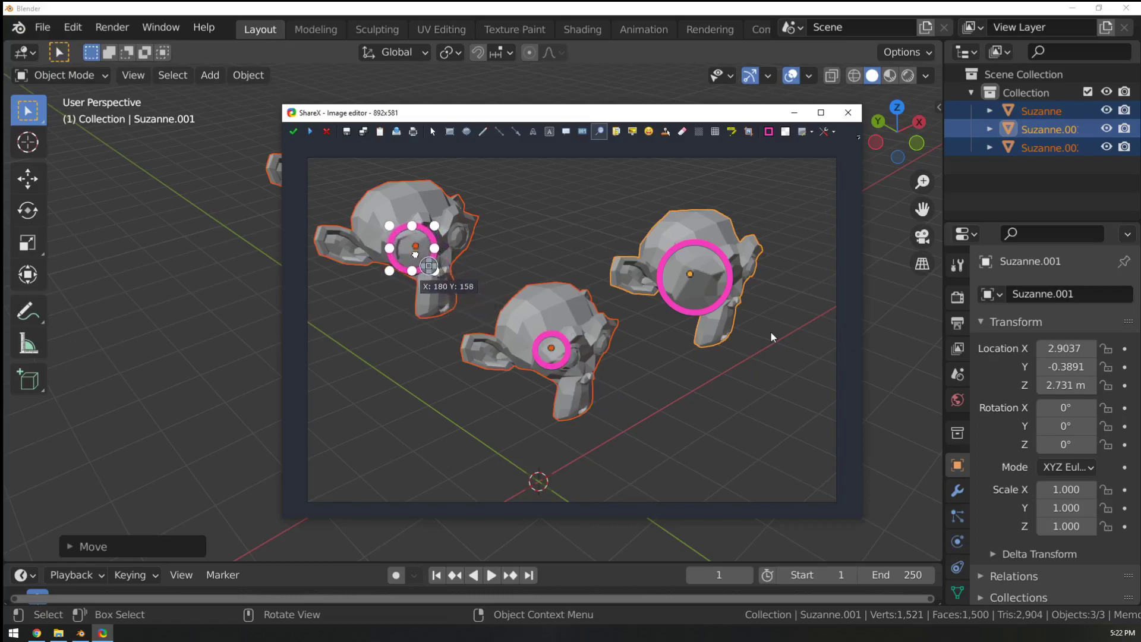
left_click(327, 131)
Delete all three monkey heads from the scene.
mouse_move(503, 284)
middle_mouse_down()
mouse_move(432, 244)
mouse_move(504, 272)
middle_mouse_up()
left_click(505, 272)
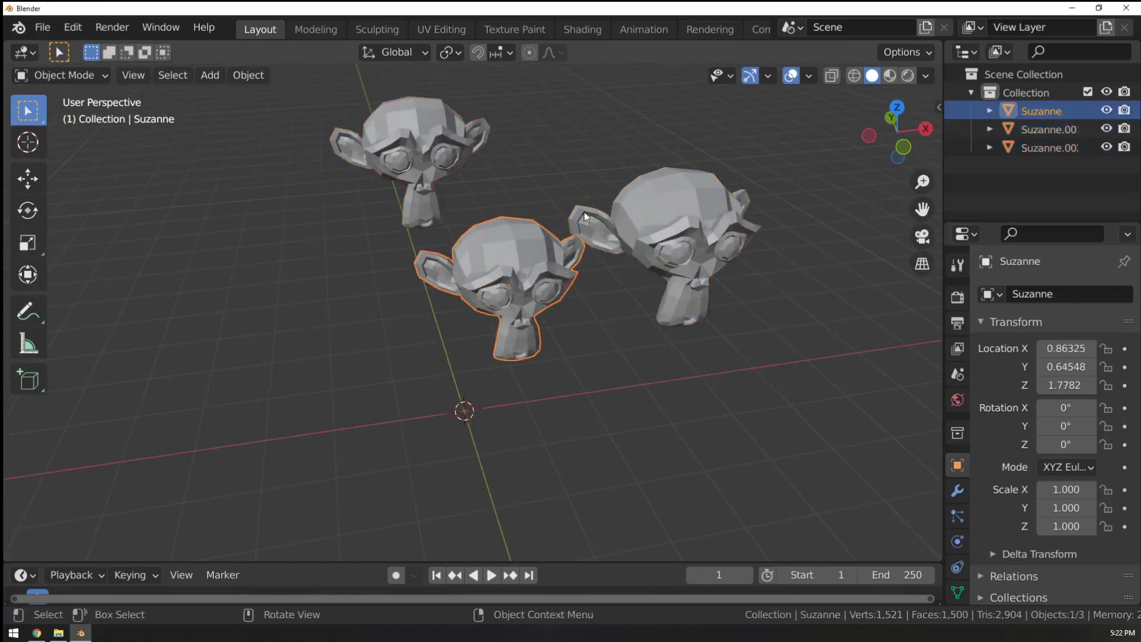
key("x")
left_click(582, 211)
left_click(740, 212)
key("Delete")
left_click(455, 144)
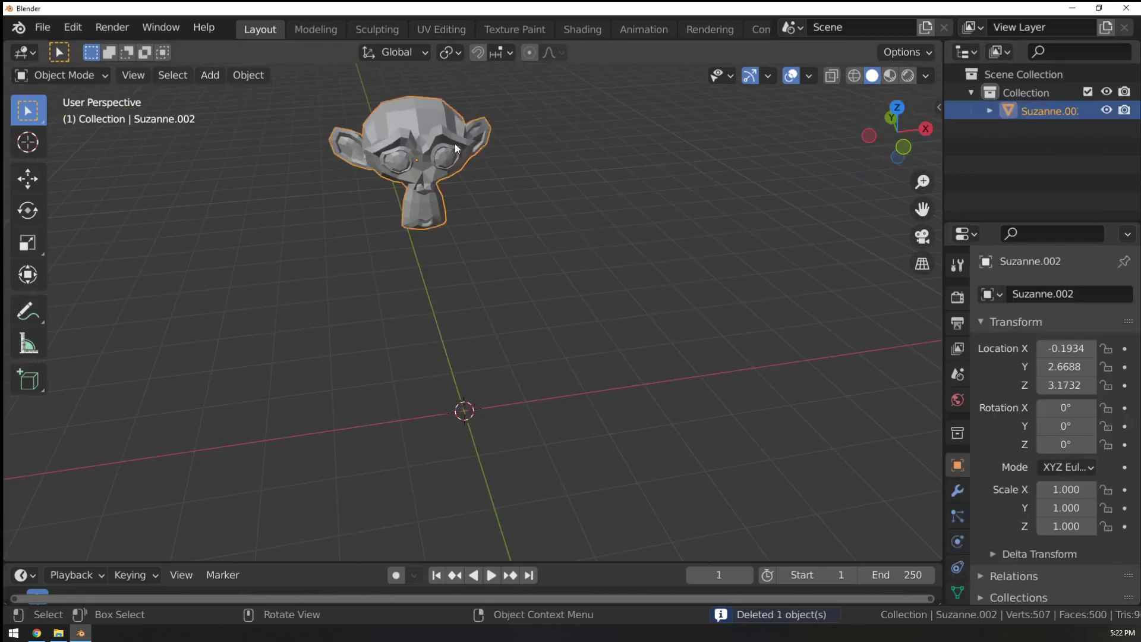
key("Delete")
Add a new monkey head mesh at the world origin and enter Edit Mode.
key("shift+a")
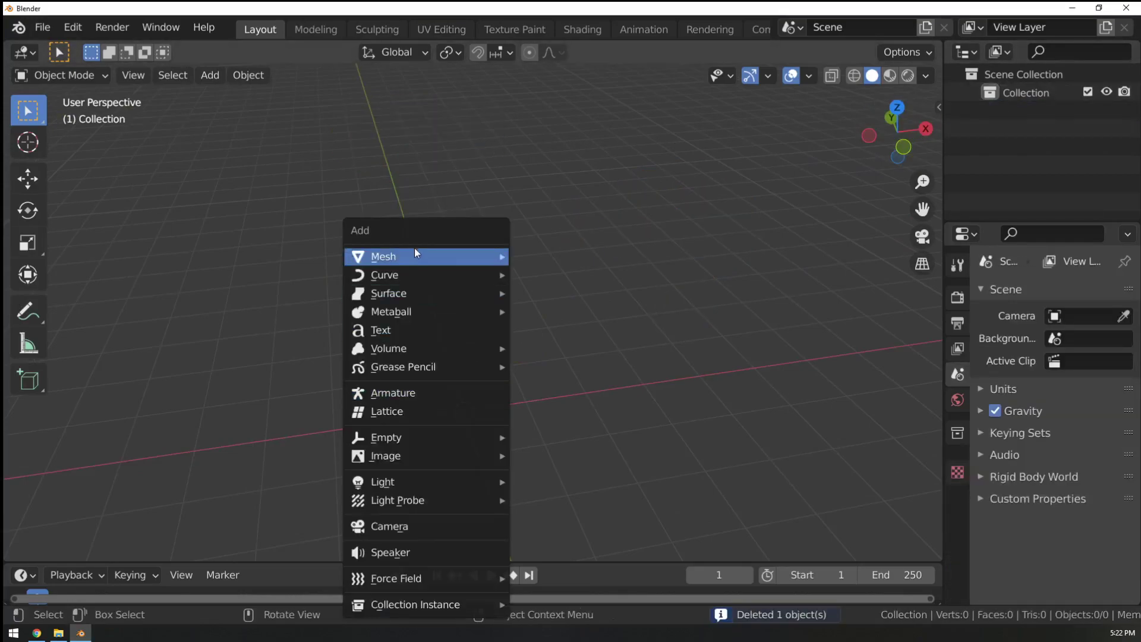
mouse_move(415, 252)
left_click(556, 429)
key("Tab")
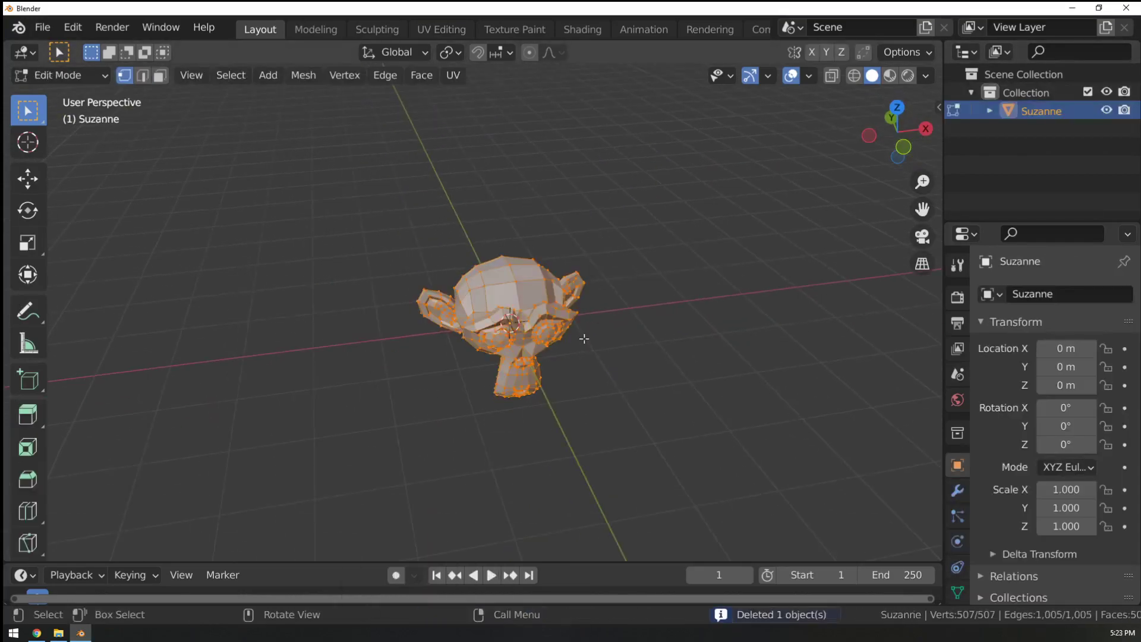
Delete all of the monkey head's vertices, undo it, and look over the Delete options without applying one.
scroll(588, 268, "up", 2)
key("x")
left_click(600, 238)
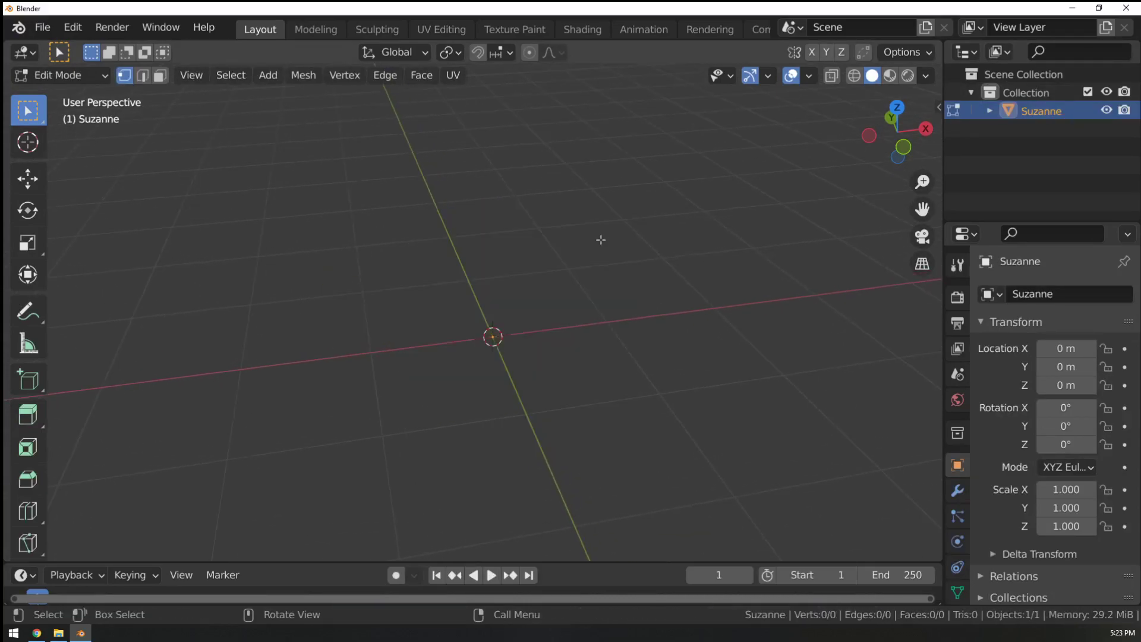
key("ctrl+z")
middle_click_drag(522, 291, 607, 235)
key("x")
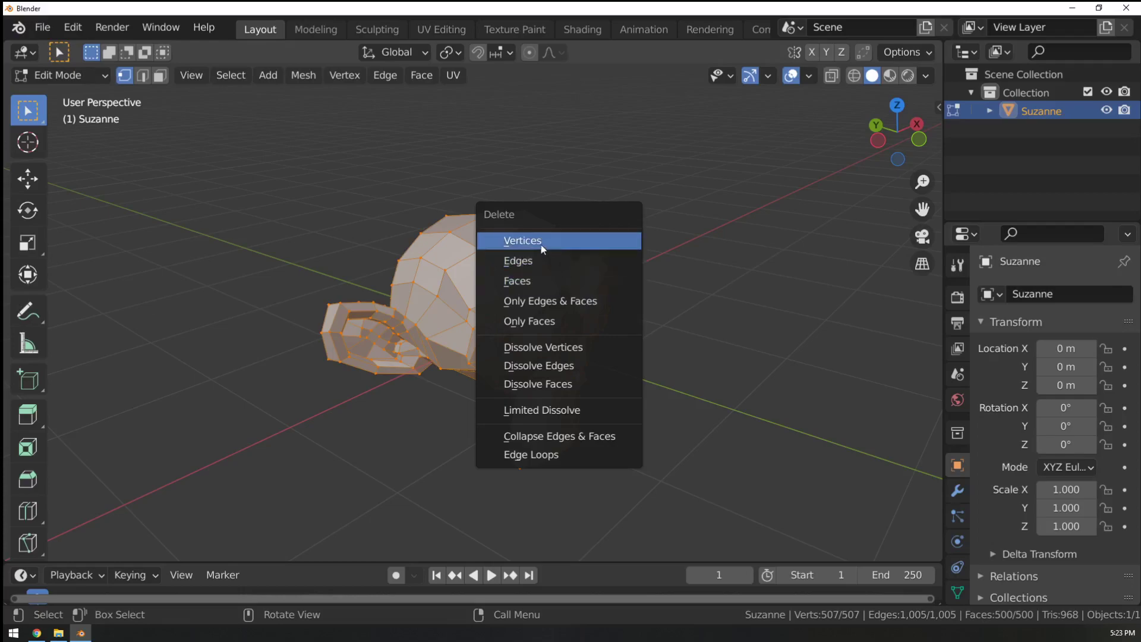
middle_click_drag(489, 306, 453, 338, "shift")
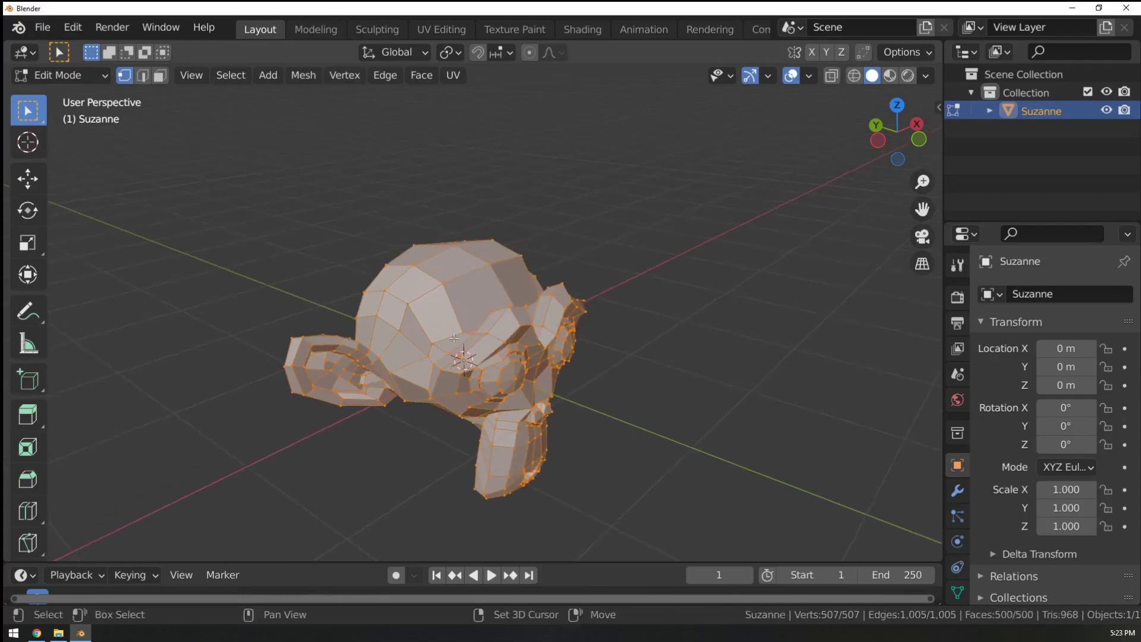
Switch to face selection and delete a single face on top of the monkey head.
left_click(159, 76)
middle_click_drag(477, 288, 524, 326, "ctrl")
left_click(440, 252)
middle_click_drag(524, 326, 535, 318, "ctrl")
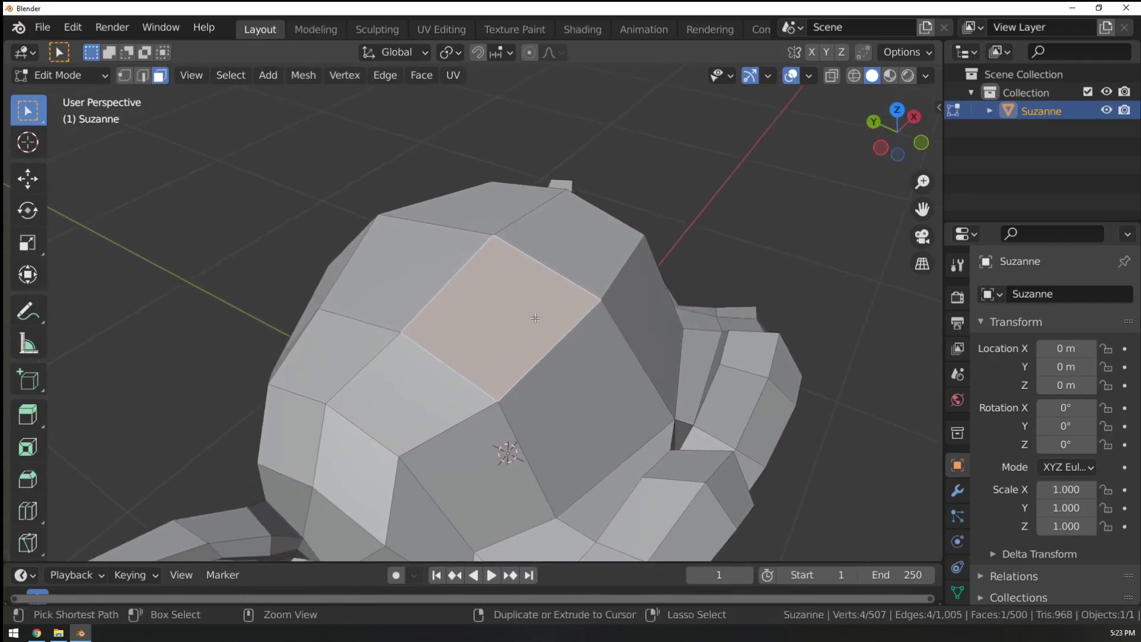
key("x")
left_click(468, 363)
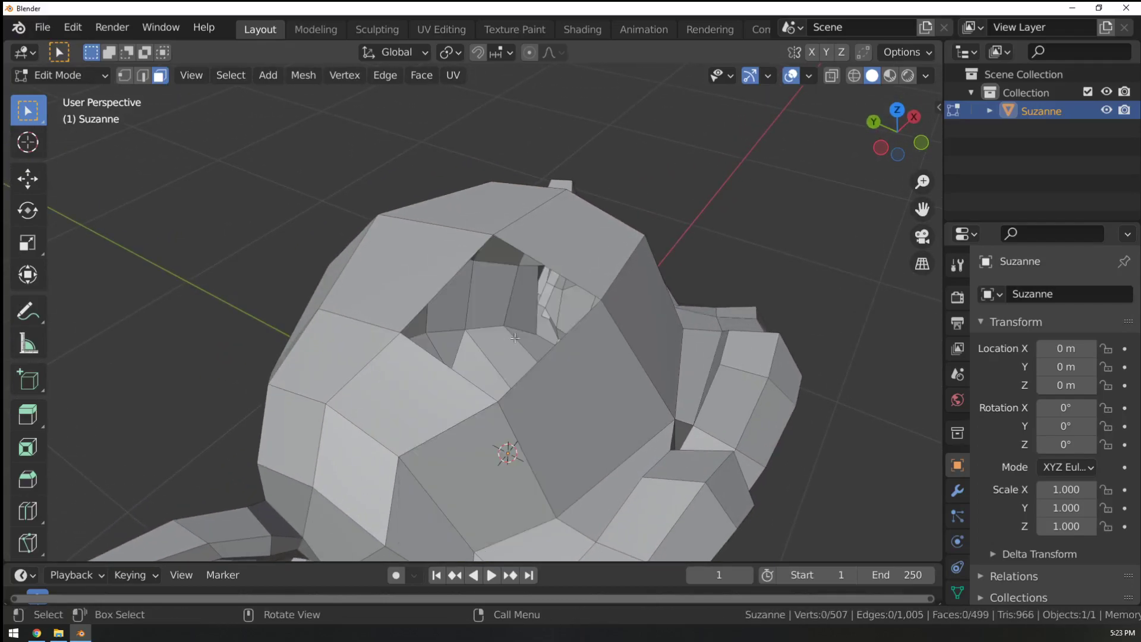
Select the vertices bordering the hole to inspect them, and undo back to before the face was deleted.
middle_click_drag(469, 362, 178, 119)
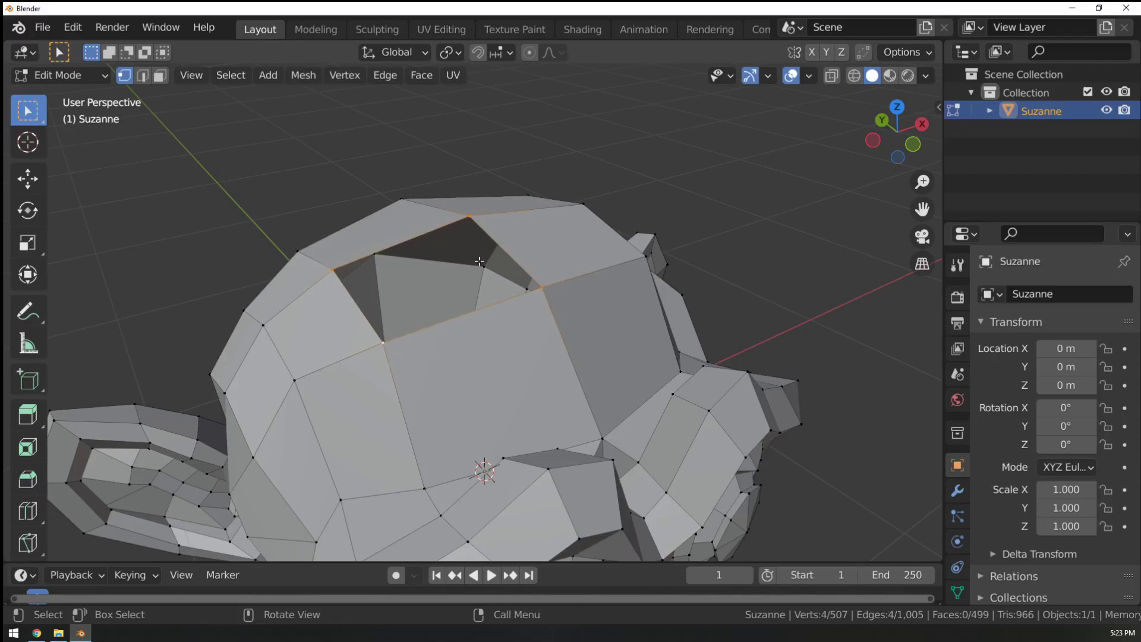
middle_click_drag(479, 261, 511, 332)
key("ctrl+z")
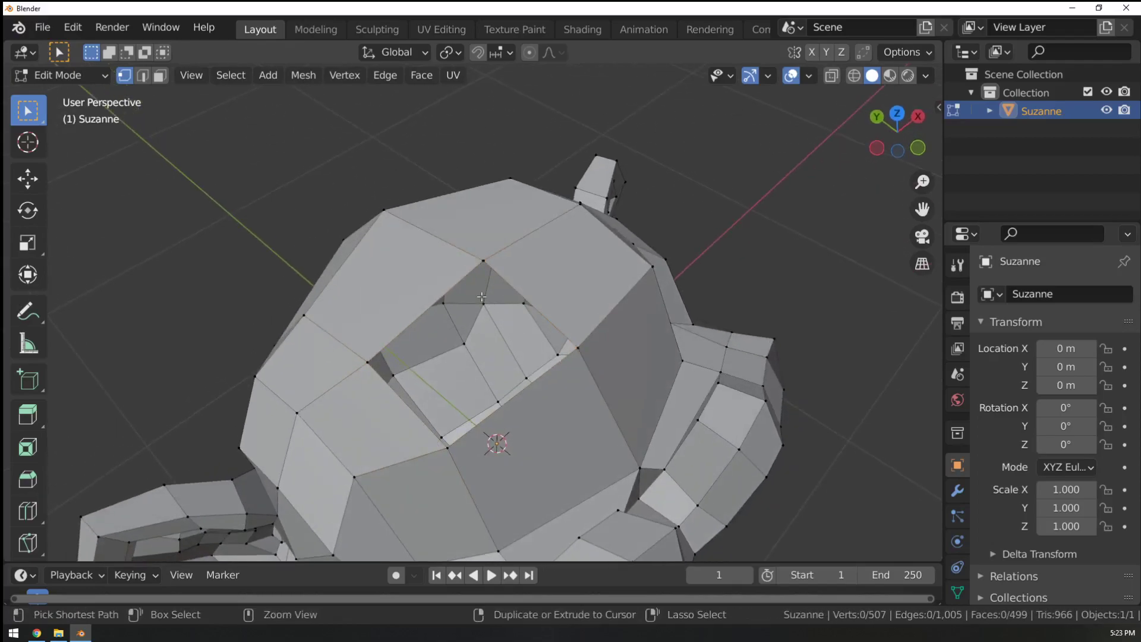
key("ctrl+z")
key("ctrl+z")
Delete the selected top face's vertices, inspect the larger hole, and undo the deletion.
key("x")
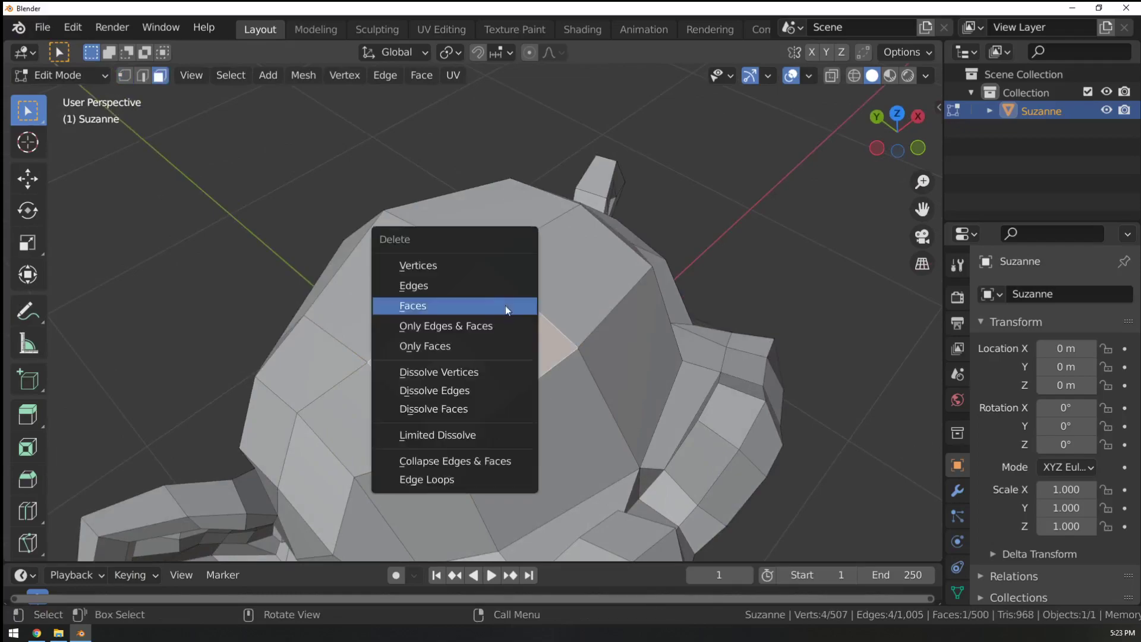
left_click(484, 266)
middle_click_drag(590, 310, 476, 304)
key("ctrl+z")
Try deleting a face on top of the head with the Edges option twice, undoing each deletion.
left_click(411, 298)
key("x")
left_click(380, 319)
key("ctrl+z")
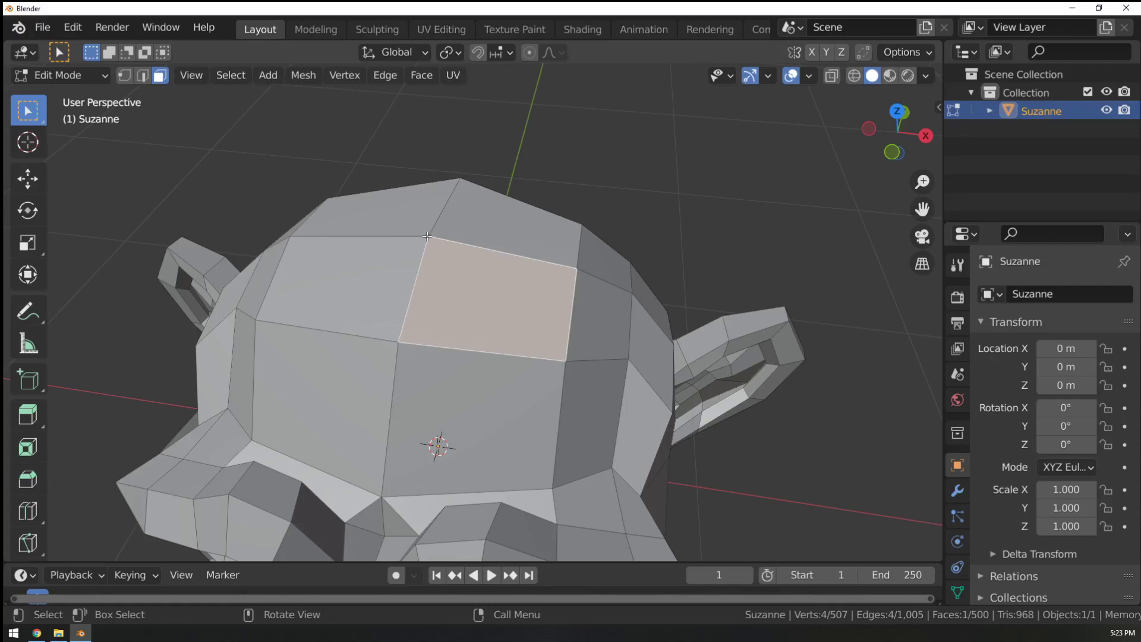
key("x")
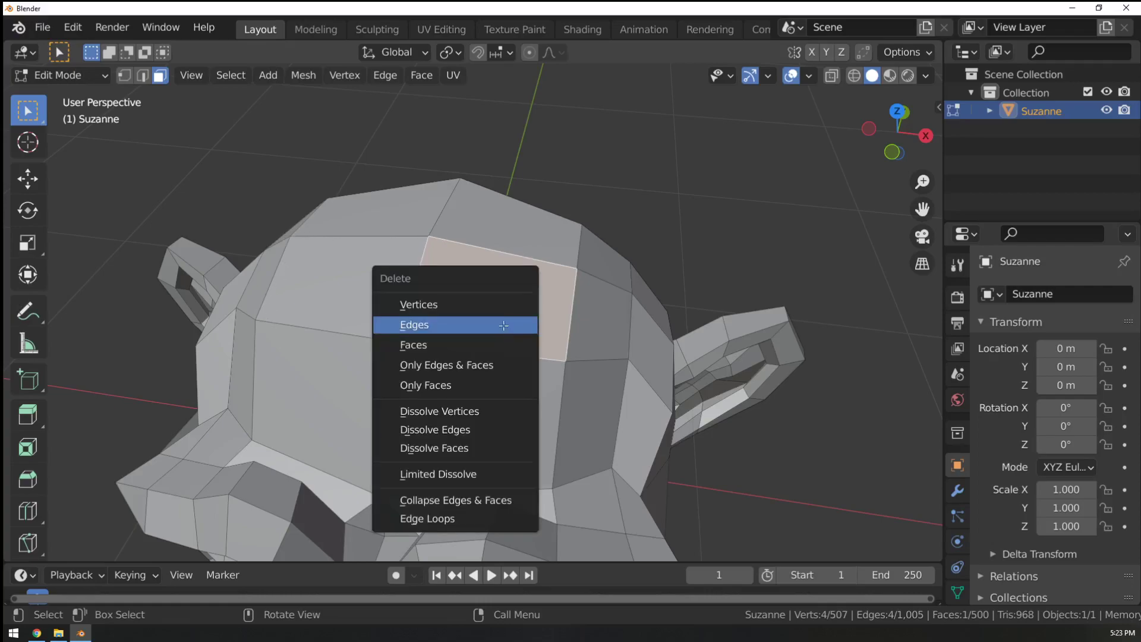
left_click(506, 323)
middle_click_drag(506, 324, 447, 273)
key("ctrl+z")
Delete three faces from the top and back of the monkey head, using the Faces option.
left_click(503, 250)
middle_click_drag(504, 250, 424, 258)
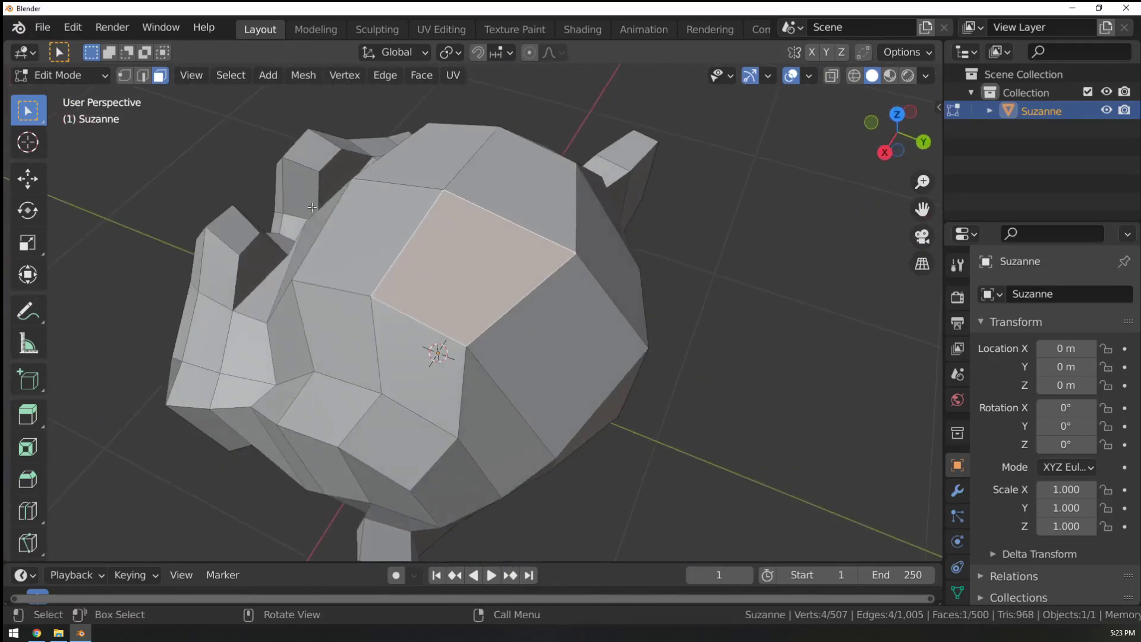
key("x")
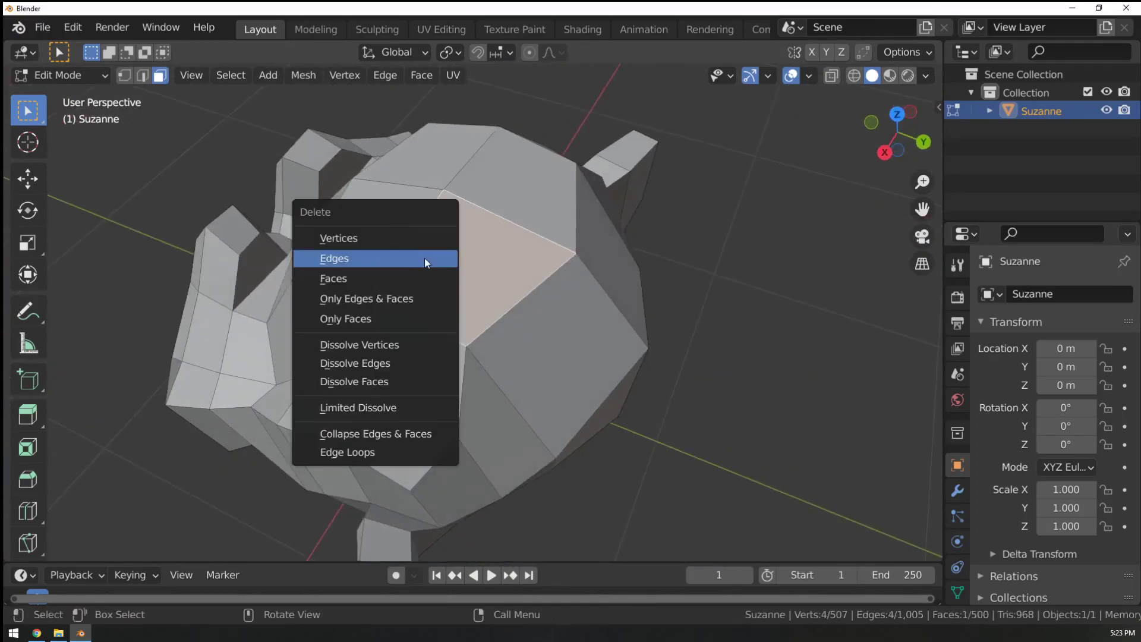
left_click(336, 284)
middle_click_drag(336, 283, 579, 265)
left_click(579, 265)
key("x")
left_click(578, 265)
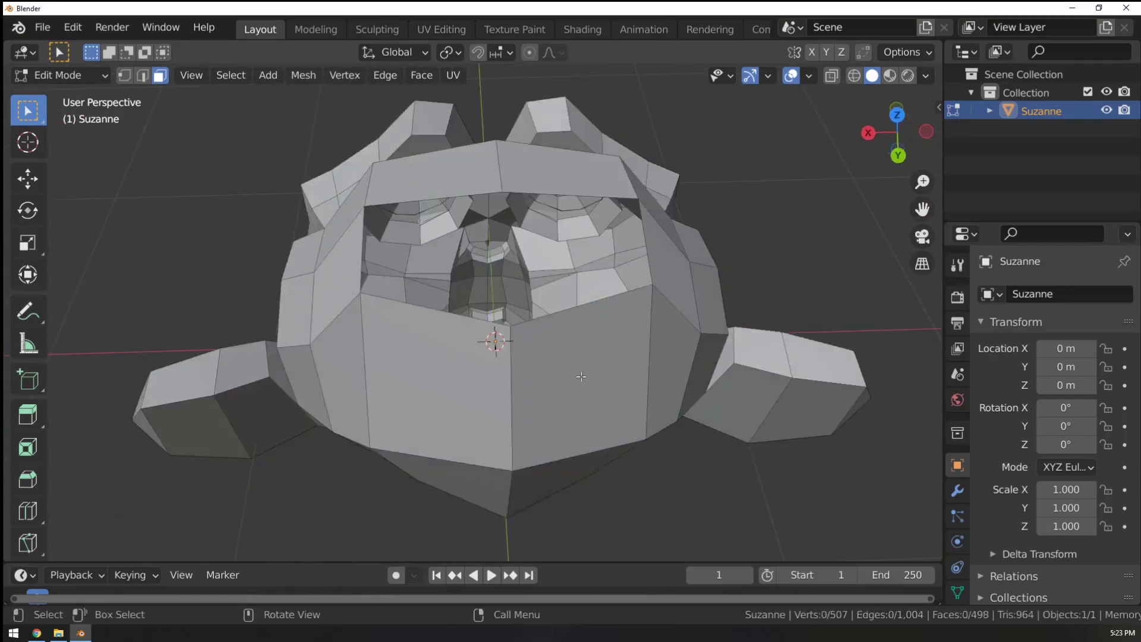
left_click(424, 364)
Switch to vertex selection and delete one vertex on the rim of the hole to enlarge it.
left_click(121, 78)
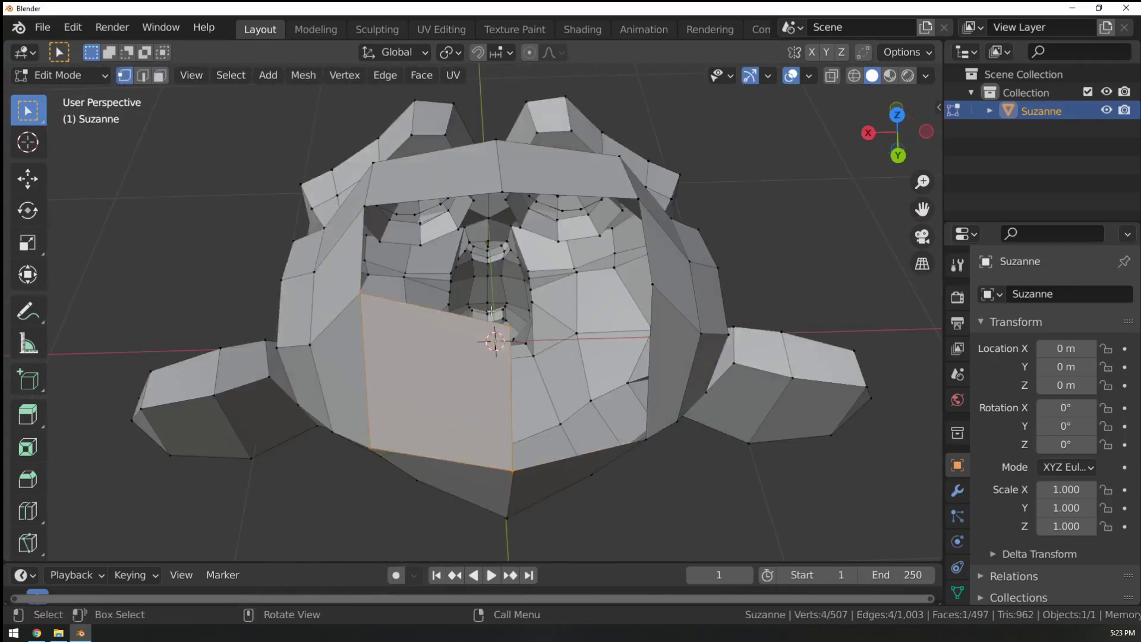
middle_click_drag(482, 322, 388, 261)
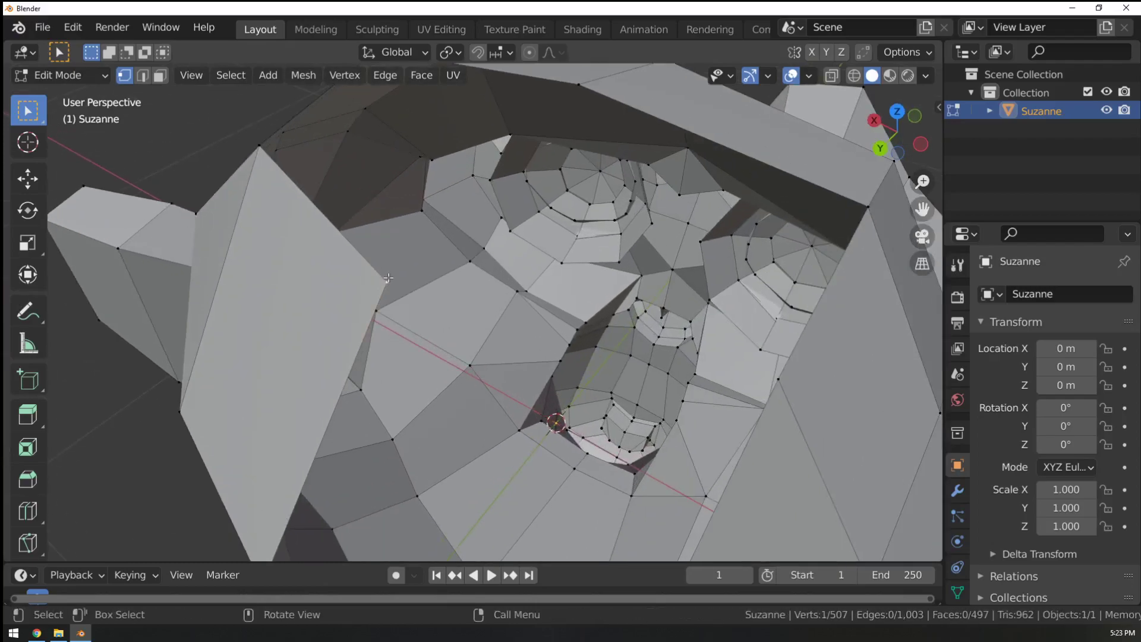
key("x")
left_click(333, 237)
middle_click_drag(334, 238, 447, 209)
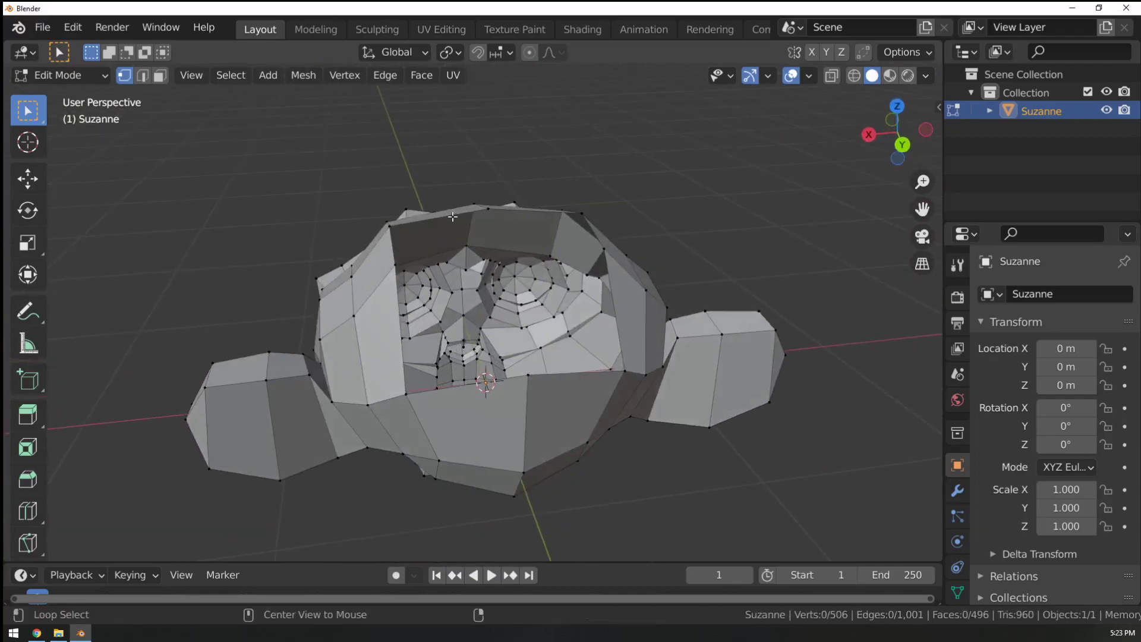
Extrude the hole's rim loop and scale it inward to form a narrower opening.
key("e")
key("s")
left_click(639, 261)
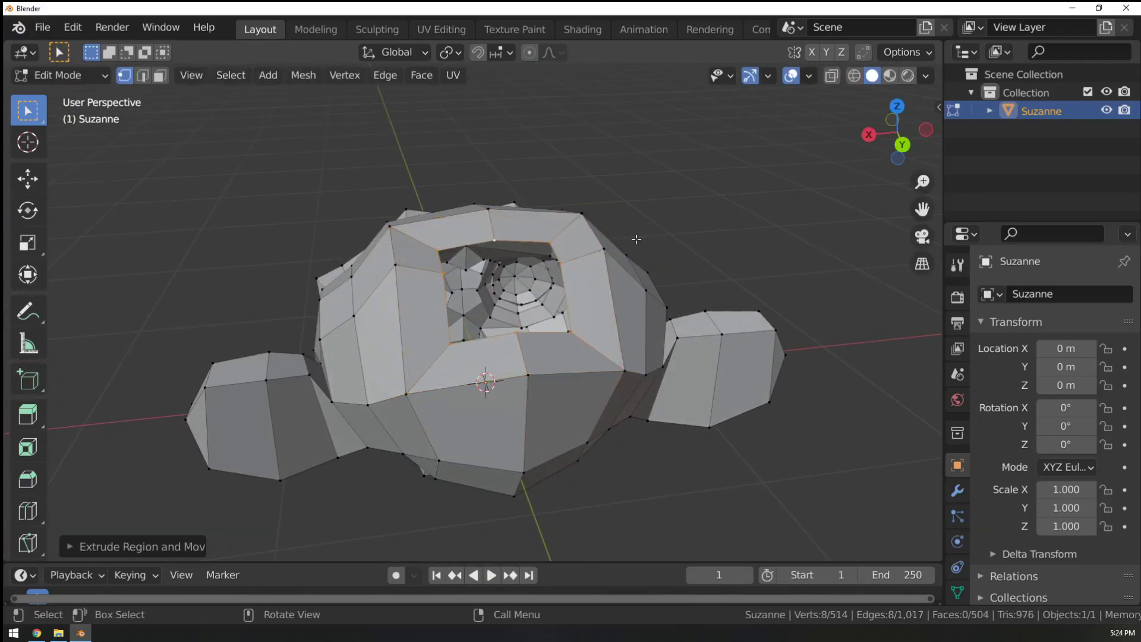
Extrude the inner loop about 0.42 m down along Z into the head and scale it smaller.
key("e")
key("z")
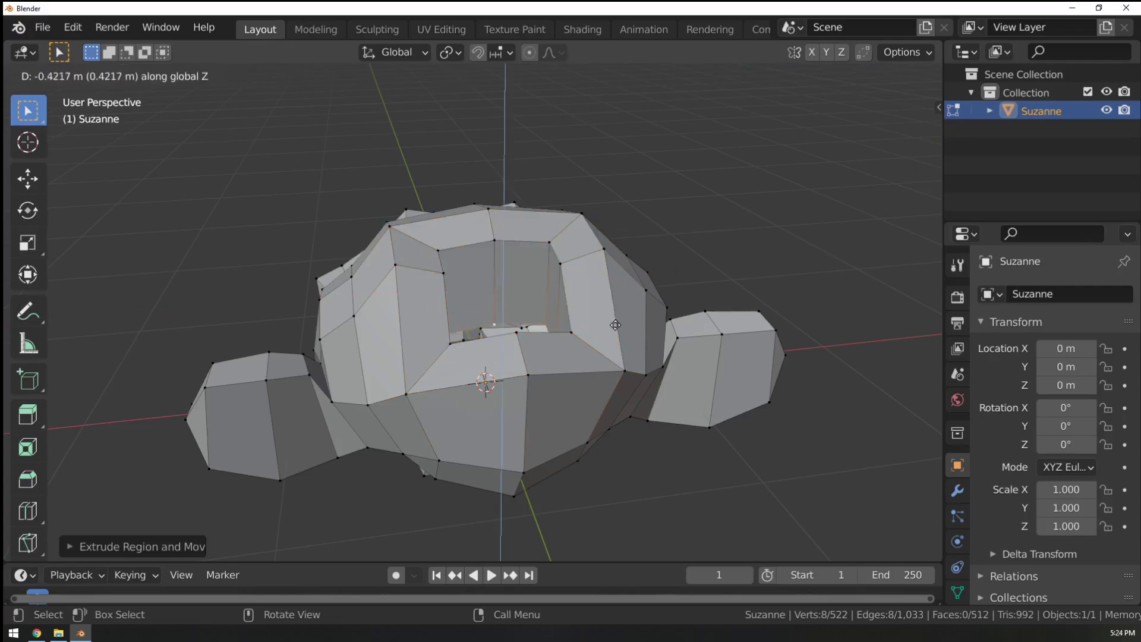
key("s")
left_click(579, 303)
middle_click_drag(577, 305, 578, 385)
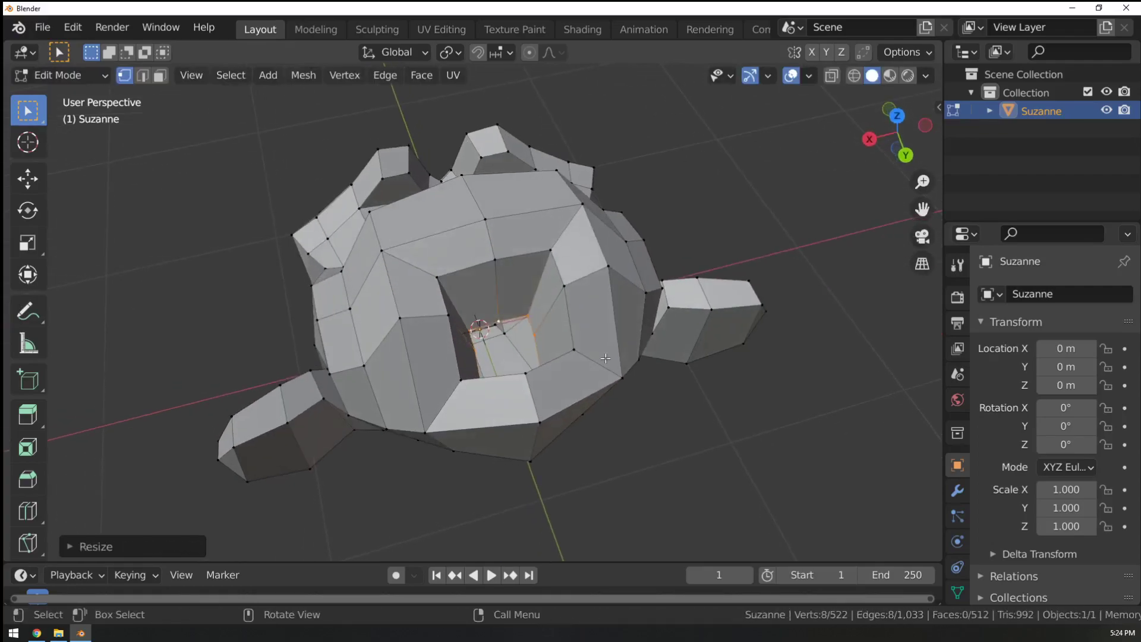
Shift the innermost loop along Y and fill it with a face to close the cavity's bottom.
key("e")
key("y")
left_click(596, 336)
key("f")
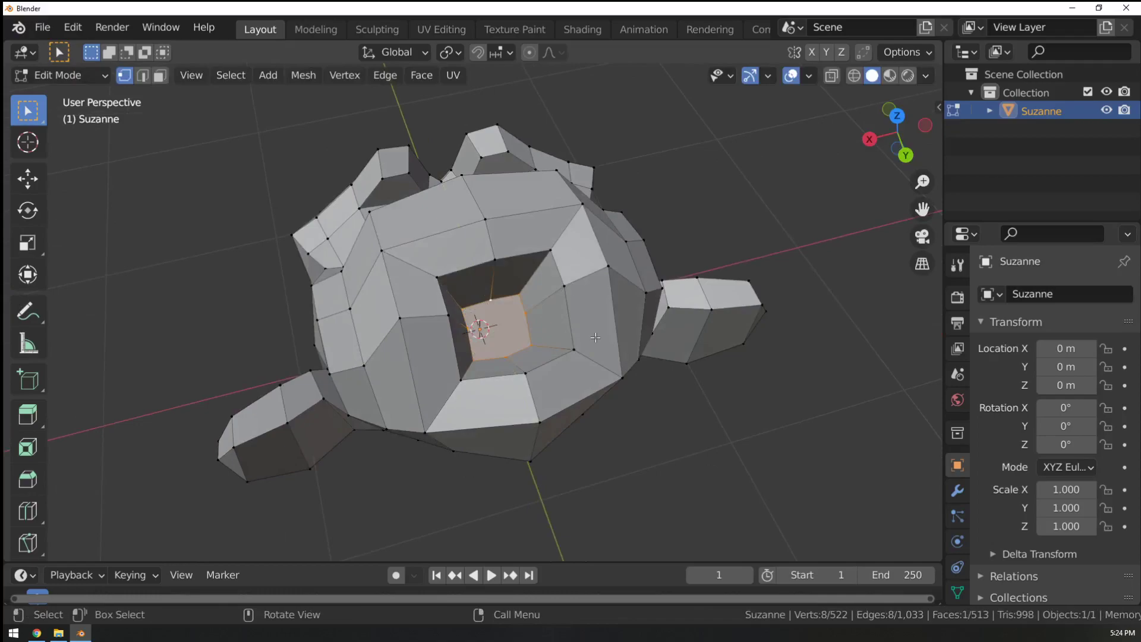
View the closed cavity in Object Mode, return to Edit Mode, and look at a vertex's context menu options.
key("Tab")
middle_click_drag(596, 337, 407, 238)
key("Tab")
right_click(438, 234)
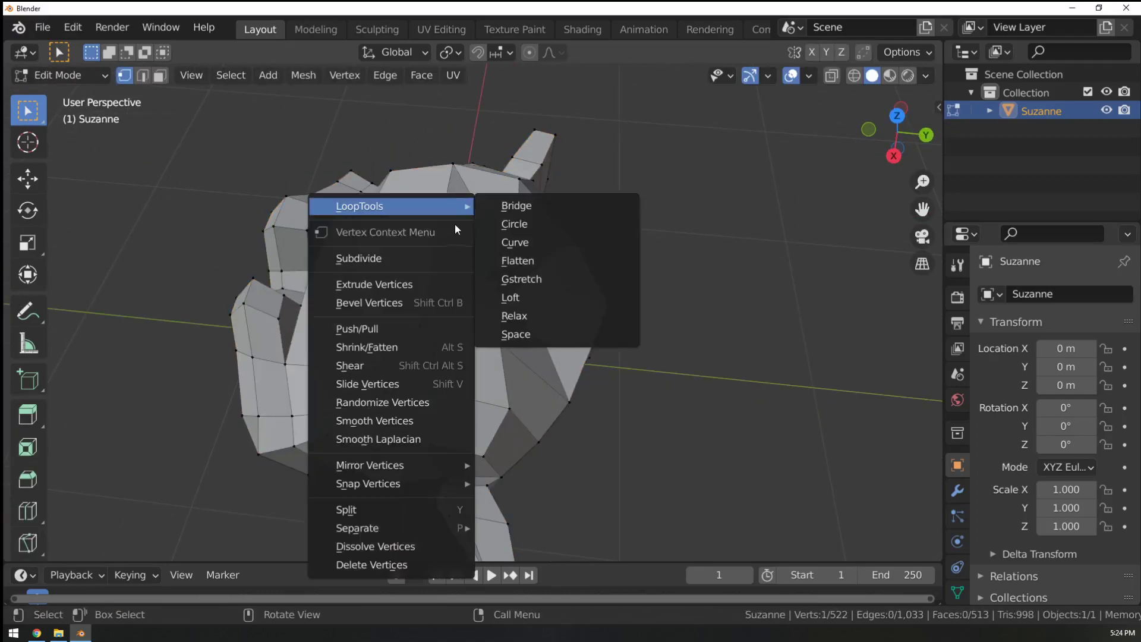
right_click(452, 195)
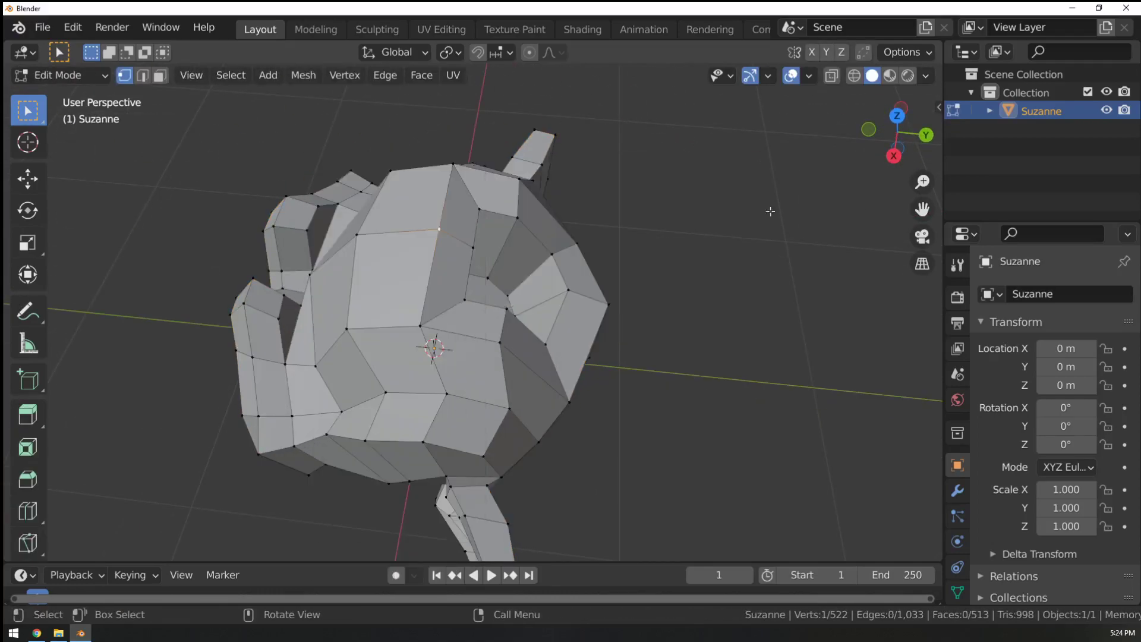
Reposition the 3D cursor around the monkey head, activate the Cursor tool, and switch back to the Select Box tool.
right_click(446, 159)
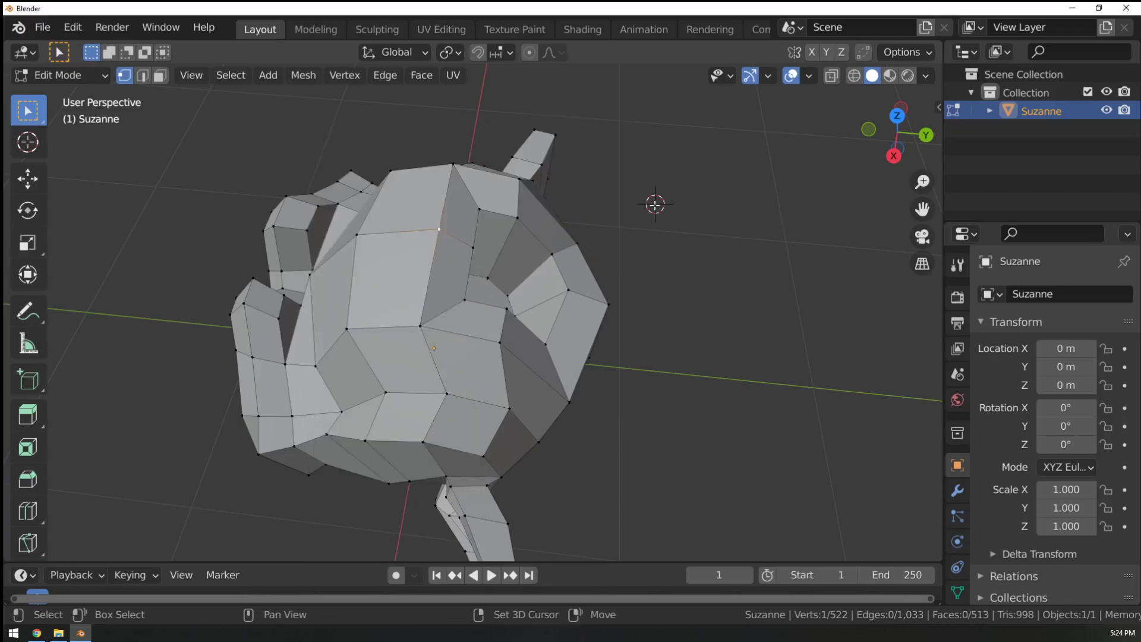
right_click_drag(778, 271, 711, 351, "shift")
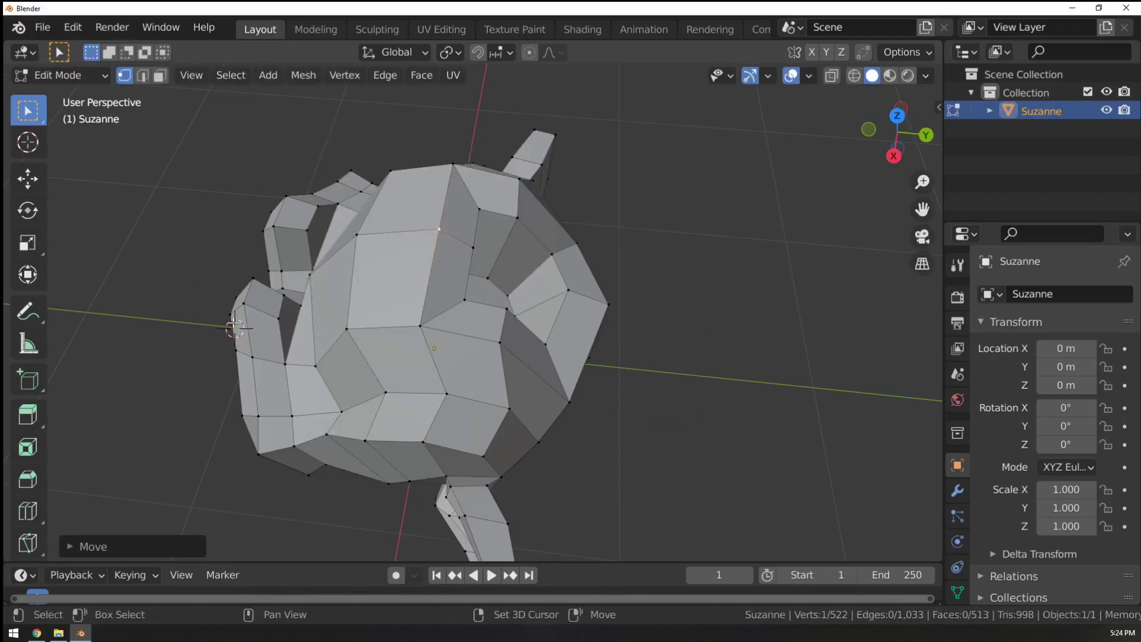
right_click(743, 307, "shift")
left_click(28, 143)
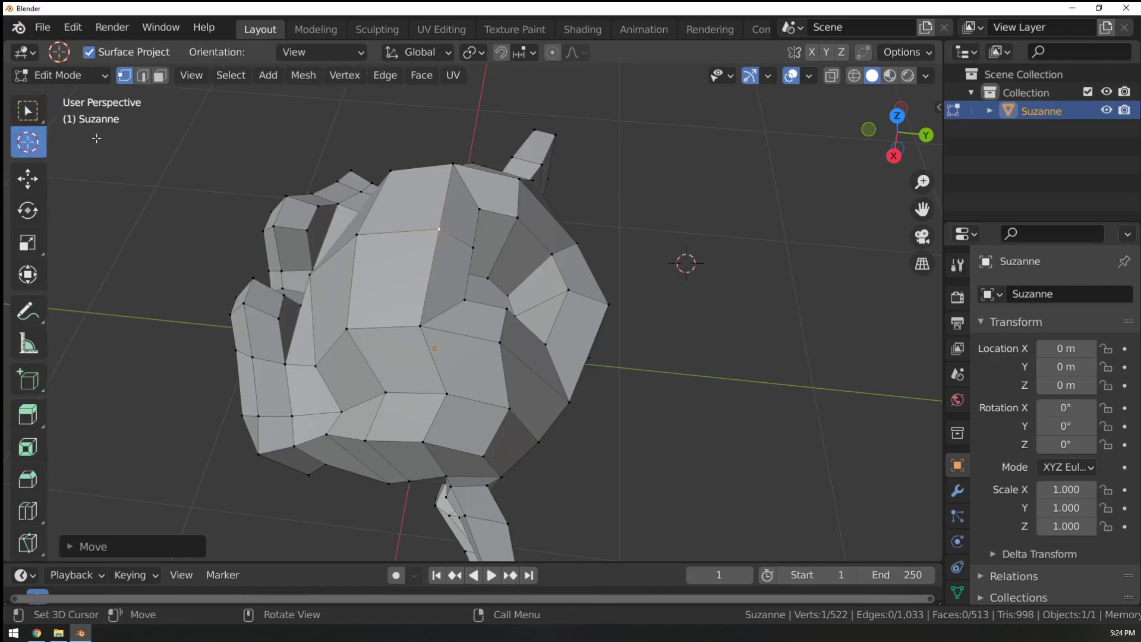
key("w")
Move the 3D cursor to several spots around the monkey head from different viewing angles.
right_click_drag(283, 142, 195, 278, "shift")
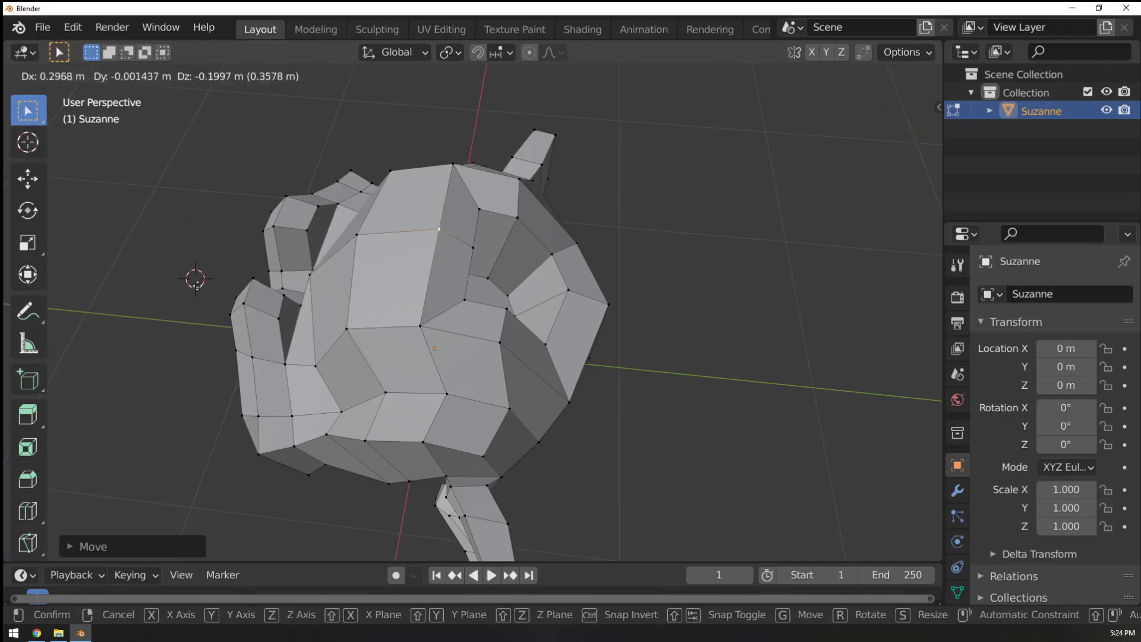
right_click_drag(671, 312, 667, 260, "shift")
middle_click_drag(741, 318, 640, 195)
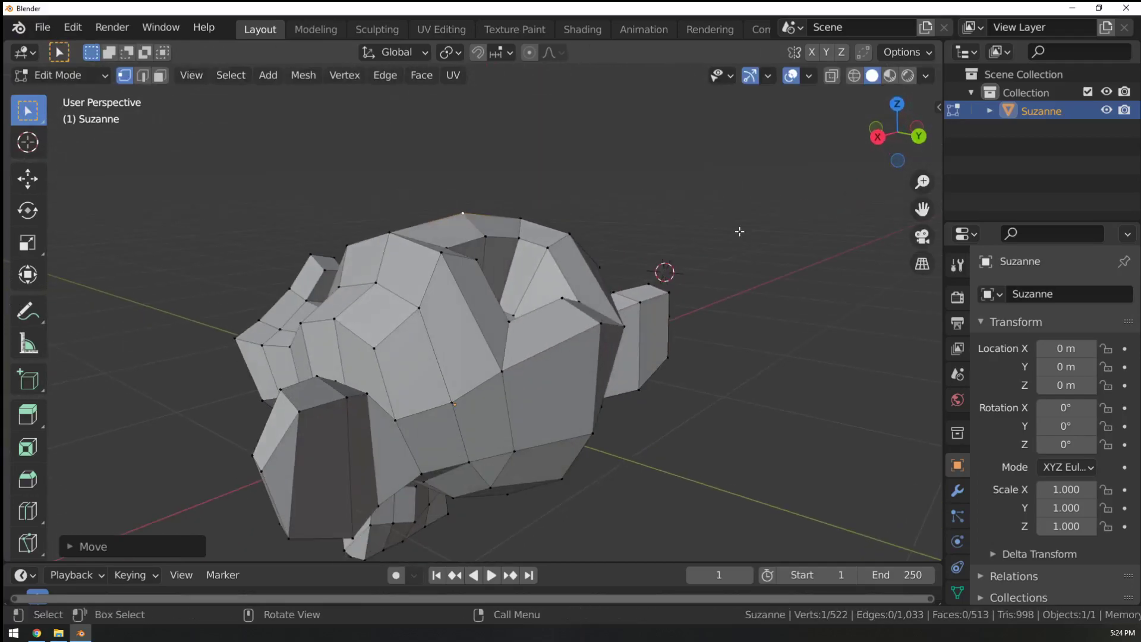
middle_click_drag(739, 232, 667, 169)
right_click_drag(667, 169, 918, 415, "shift")
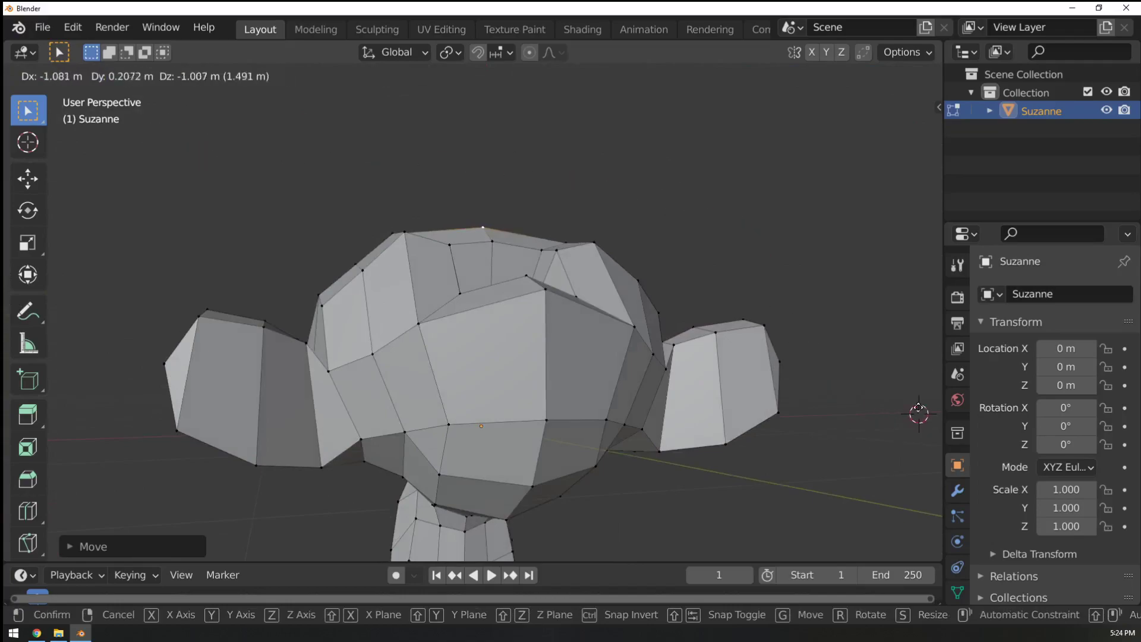
right_click_drag(808, 445, 186, 146, "shift")
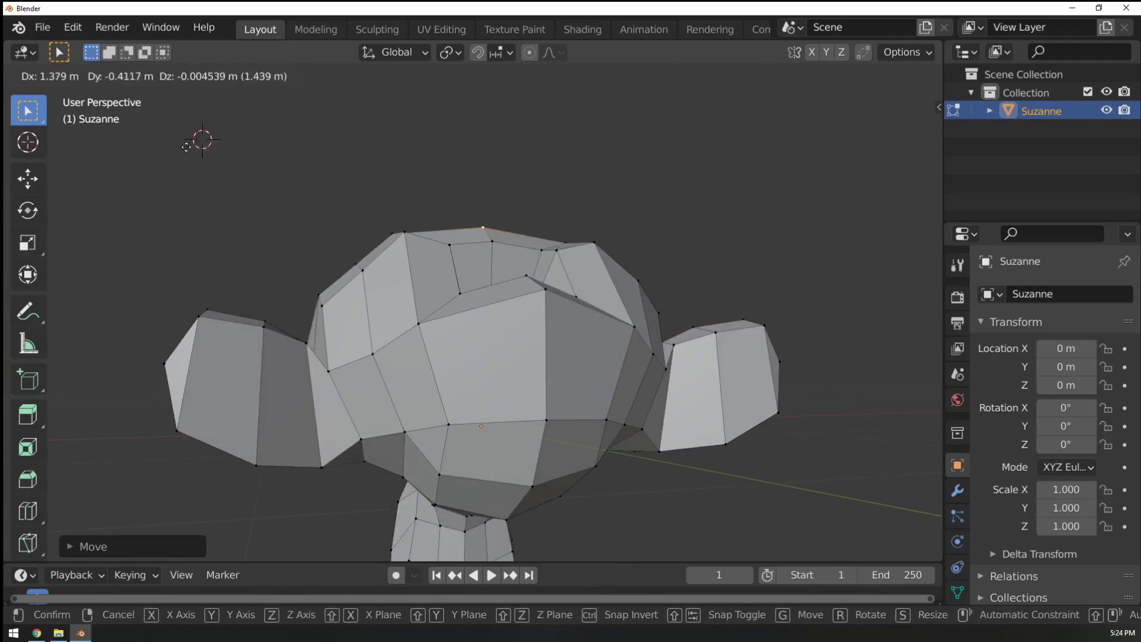
right_click_drag(810, 172, 809, 173, "shift")
Place the 3D cursor in empty space well away from the monkey head.
middle_click_drag(644, 125, 784, 419, "ctrl")
right_click(762, 229, "shift")
right_click_drag(763, 229, 708, 148, "shift")
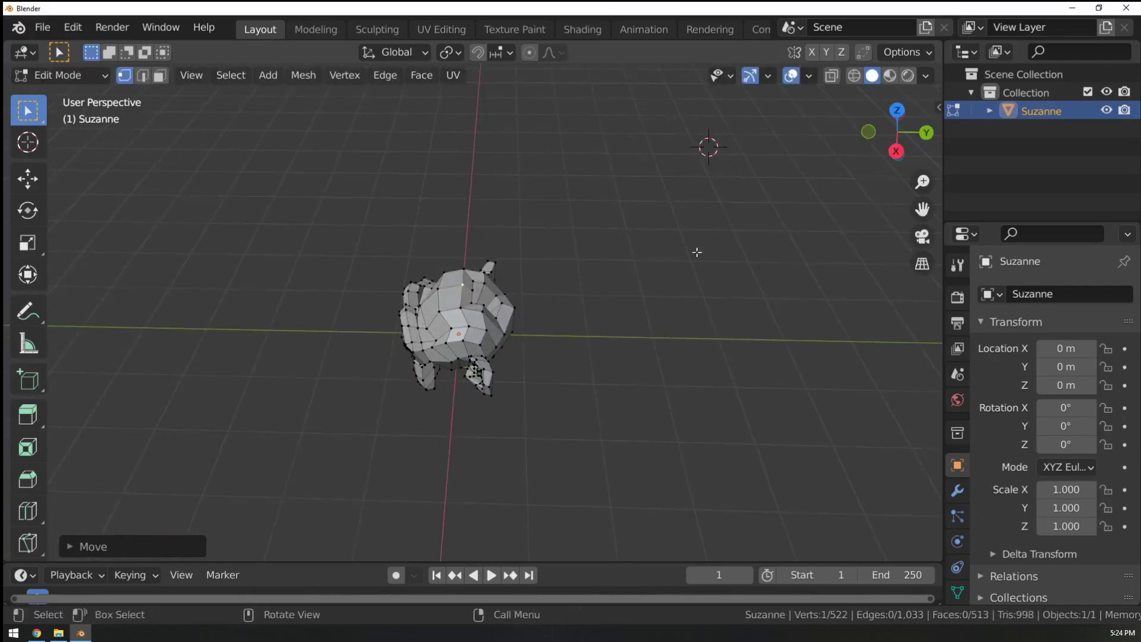
Return to Object Mode and add a second monkey head at the 3D cursor.
middle_click_drag(697, 252, 792, 183)
key("Tab")
key("shift+a")
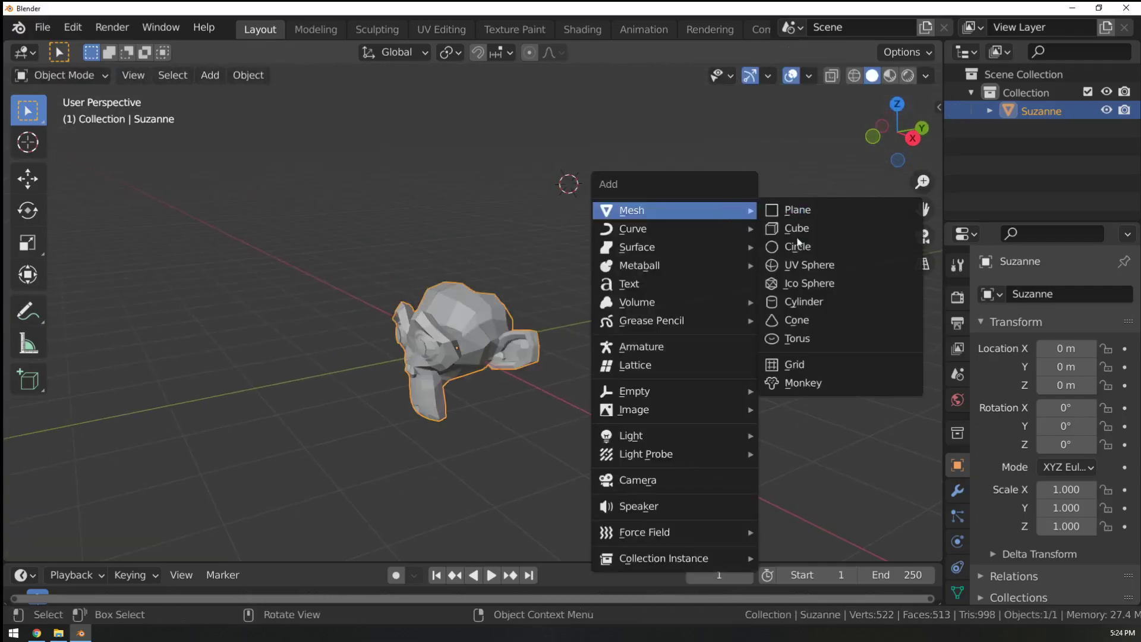
mouse_move(630, 210)
left_click(829, 380)
middle_click_drag(830, 381, 527, 301)
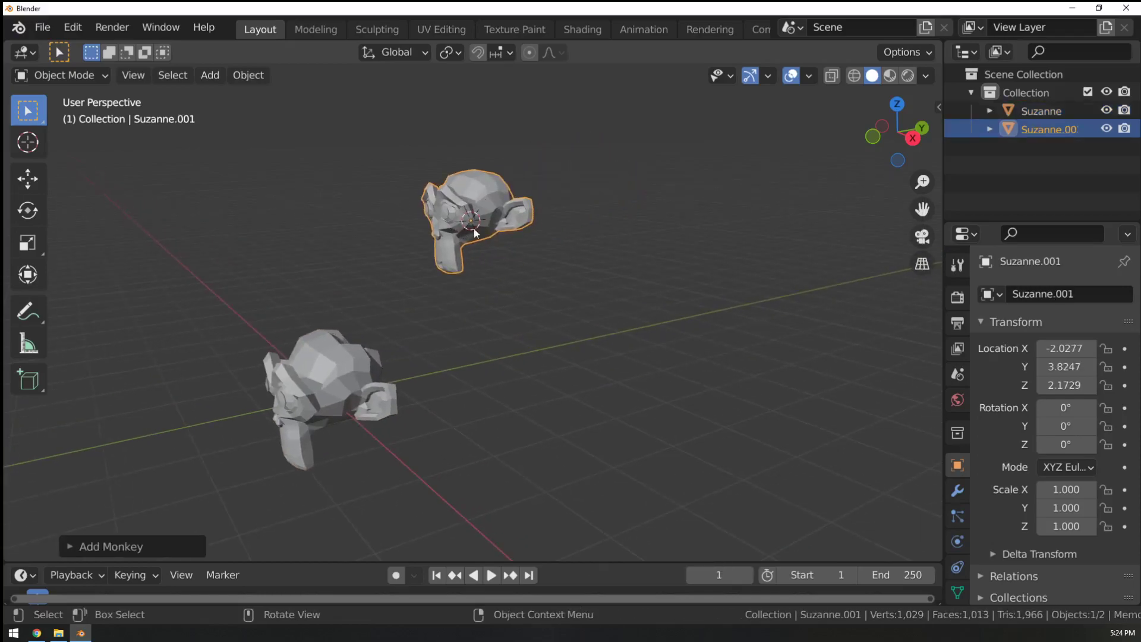
Move the 3D cursor back to the original monkey head, delete the added monkey, and select the original.
right_click_drag(764, 412, 742, 380, "shift")
middle_click_drag(707, 389, 727, 427)
key("shift+a")
middle_click_drag(381, 327, 486, 340)
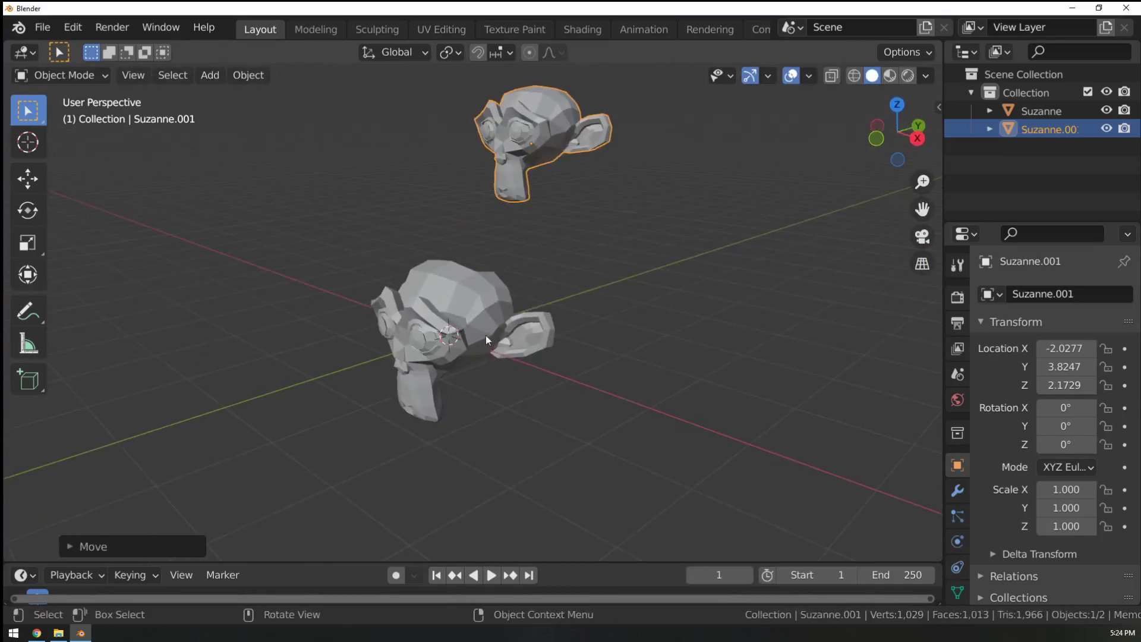
key("Delete")
left_click(424, 316)
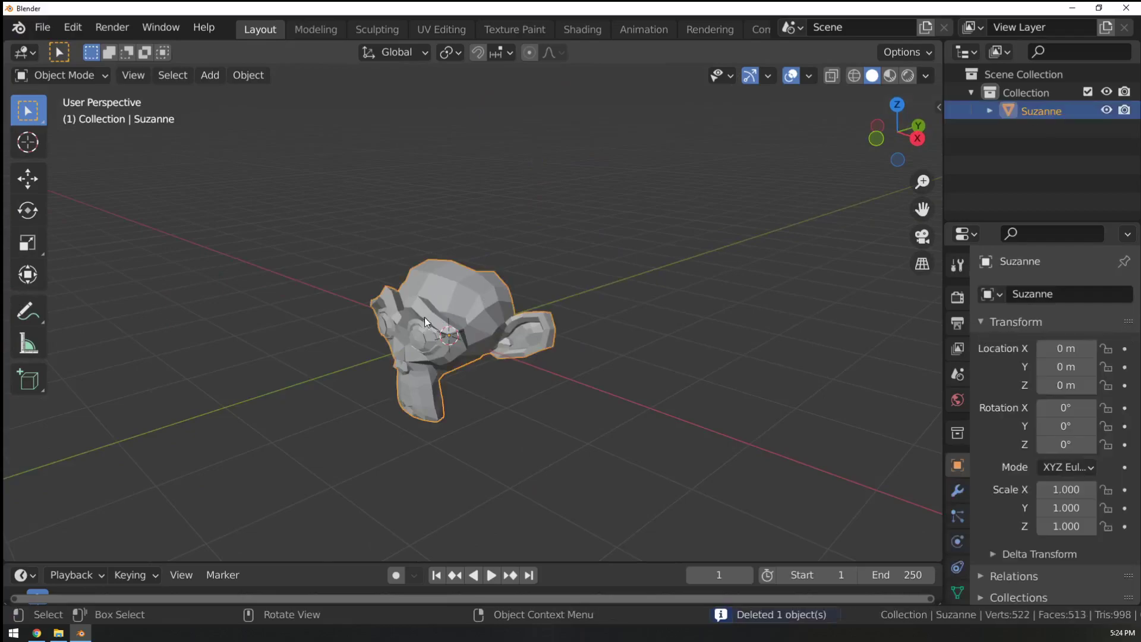
Enter Edit Mode and snap the 3D cursor to the centre vertex high on the monkey's forehead.
middle_click_drag(425, 316, 631, 234)
key("Tab")
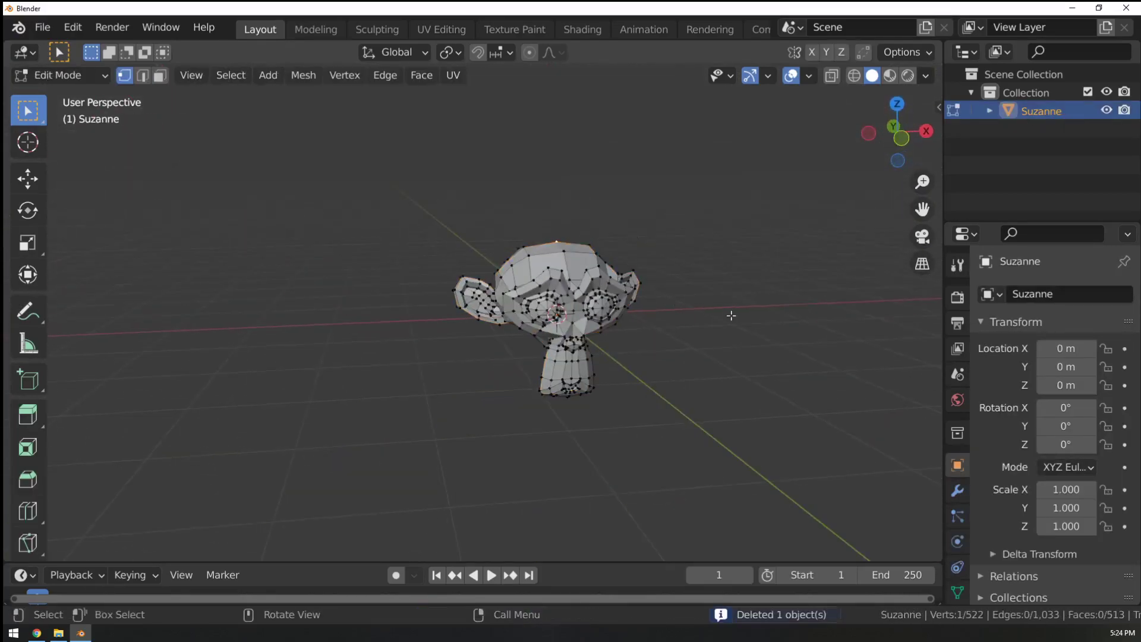
scroll(582, 306, "up", 5)
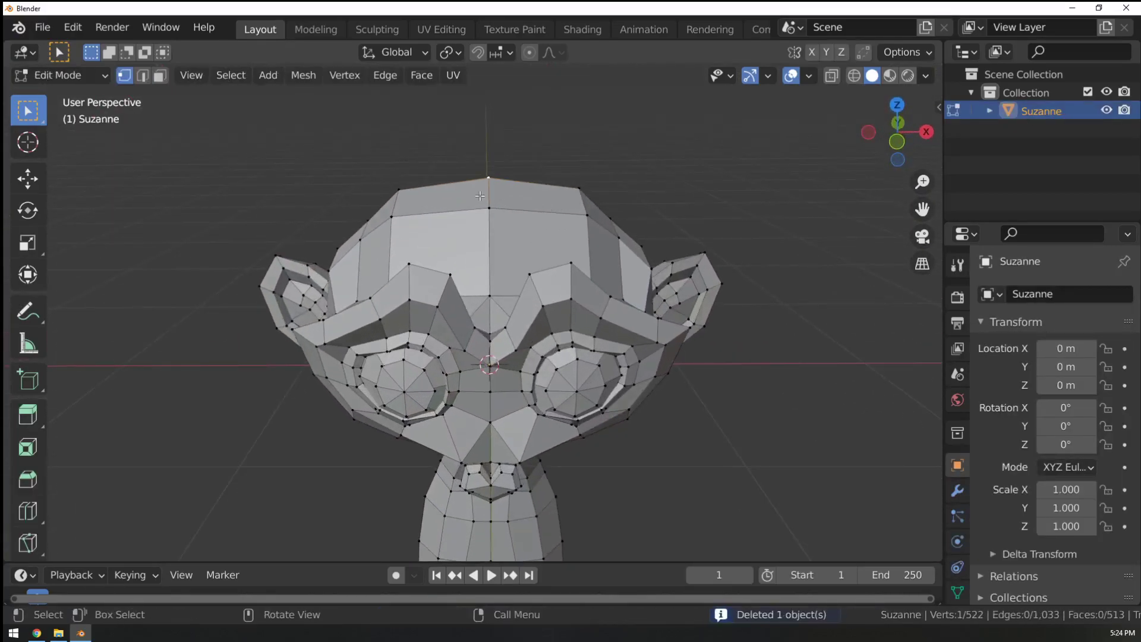
key("shift+s")
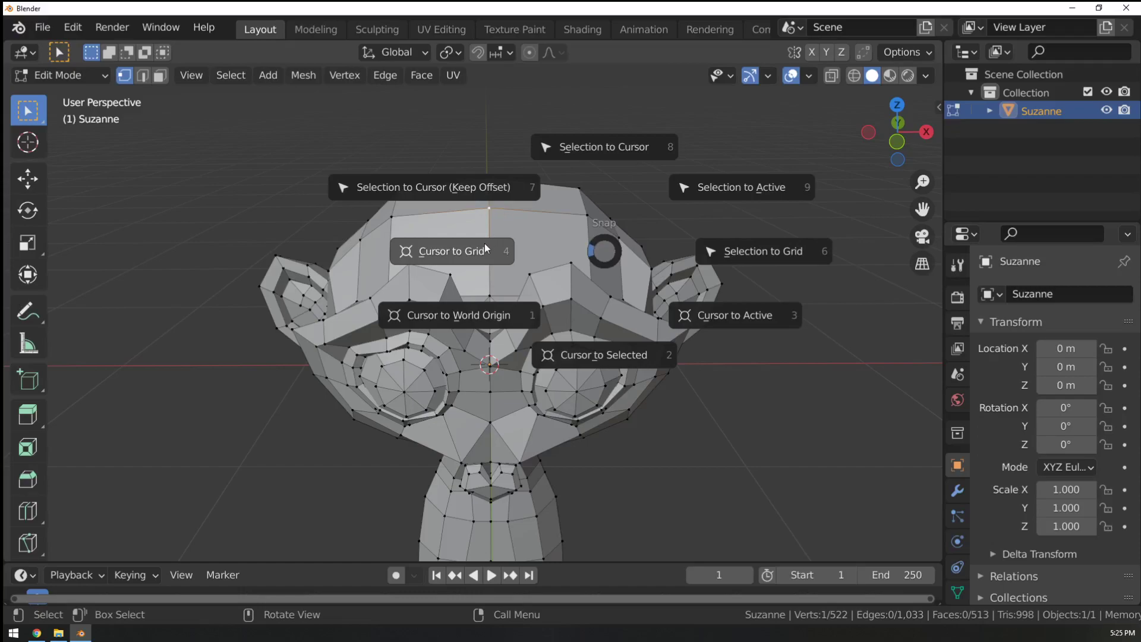
left_click(597, 357)
middle_click_drag(597, 356, 547, 249)
Snap the 3D cursor to the centre vertex at the crown of the head.
key("shift+s")
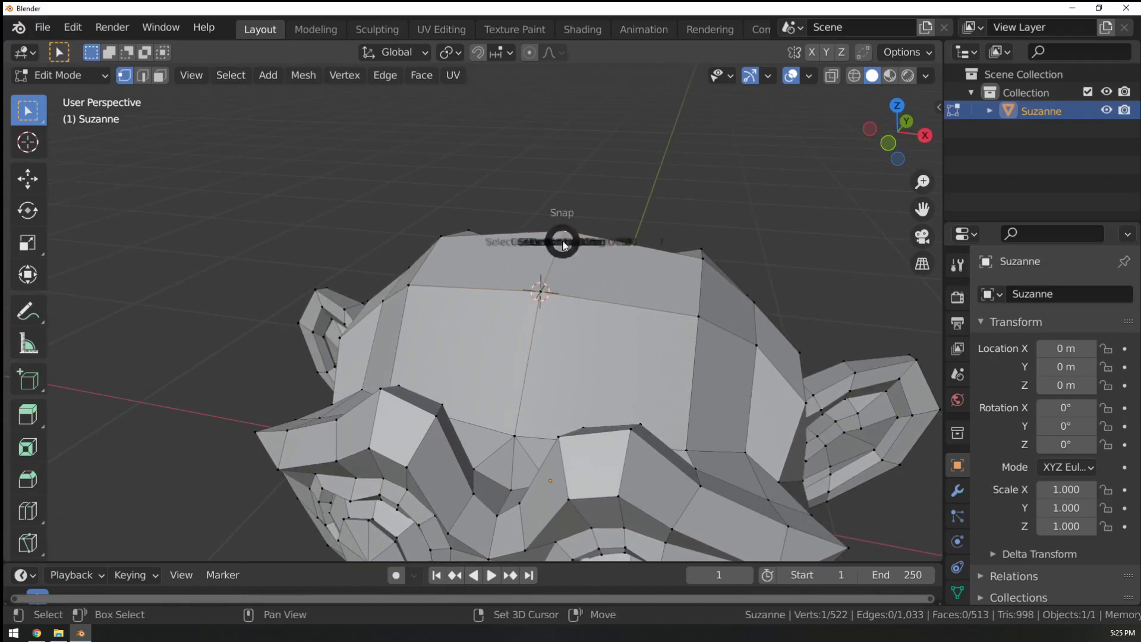
left_click(558, 330)
key("shift+s")
key("Escape")
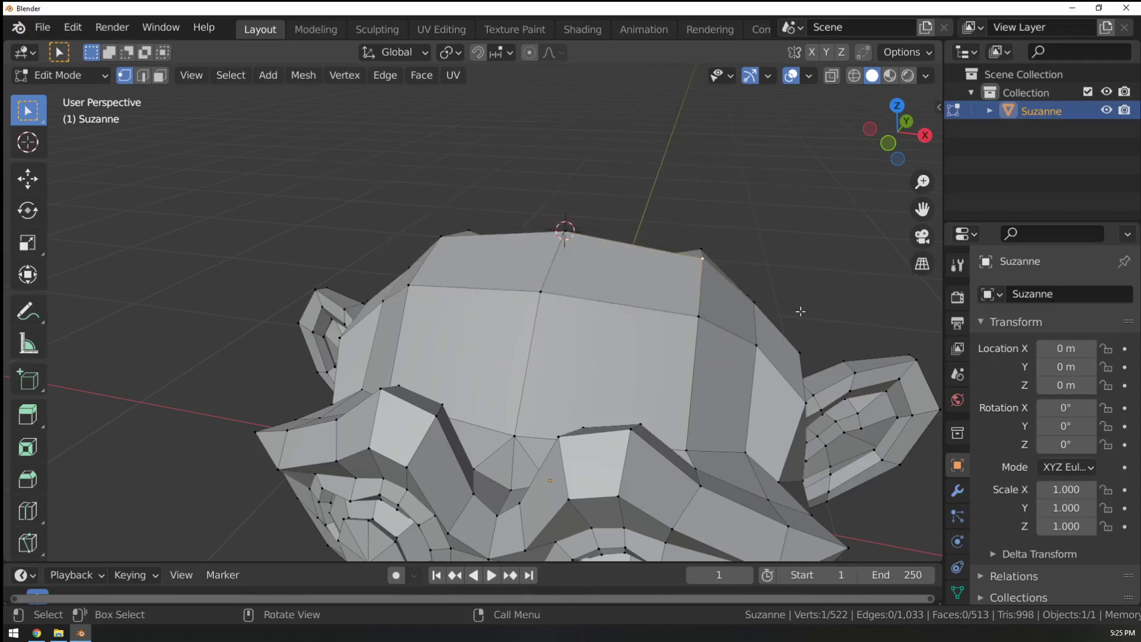
Try snapping the vertex beside the crown onto the 3D cursor with Selection to Cursor, and undo it.
key("shift+s")
left_click(918, 344)
left_click(757, 304)
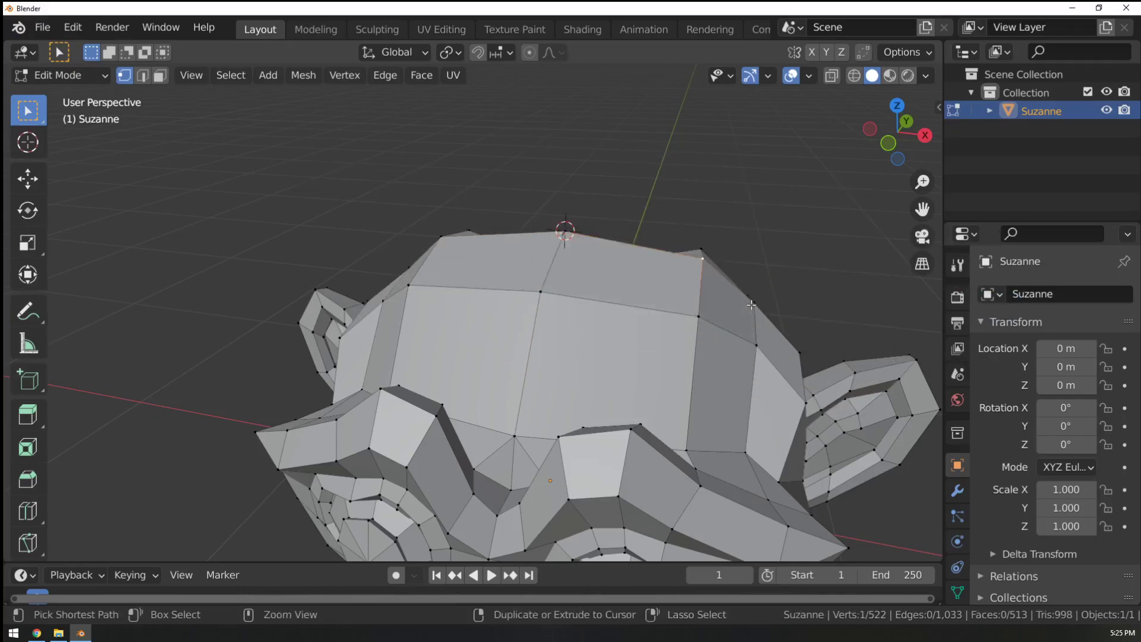
key("shift+s")
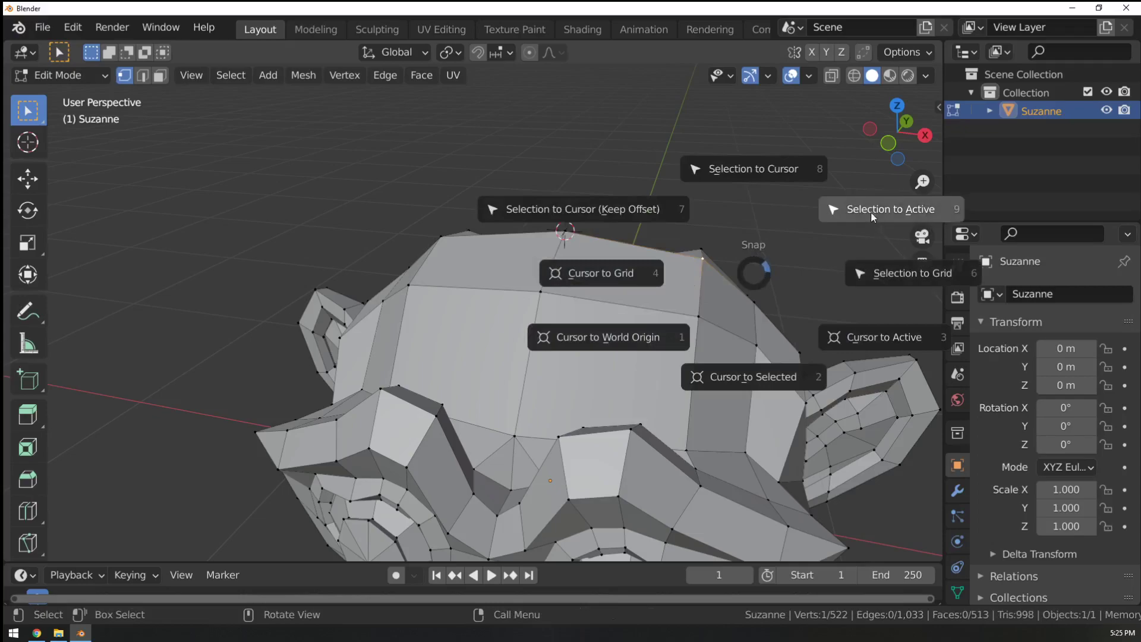
left_click(750, 170)
key("ctrl+z")
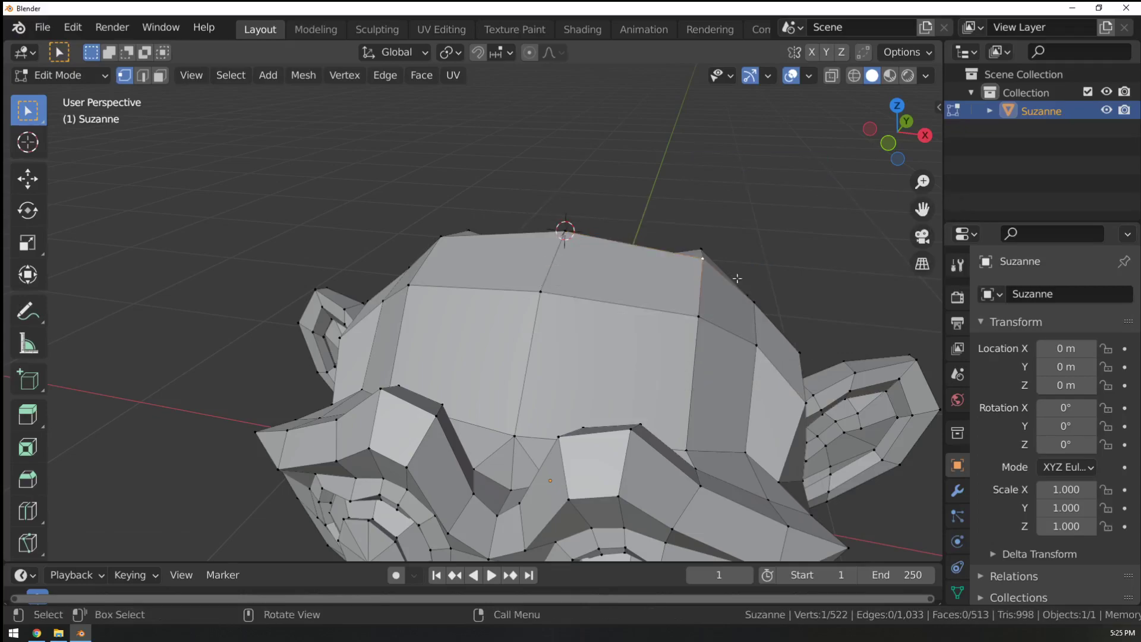
Return to Object Mode, delete the monkey head, and reset the 3D cursor to the world origin.
middle_click_drag(699, 275, 398, 289)
key("Tab")
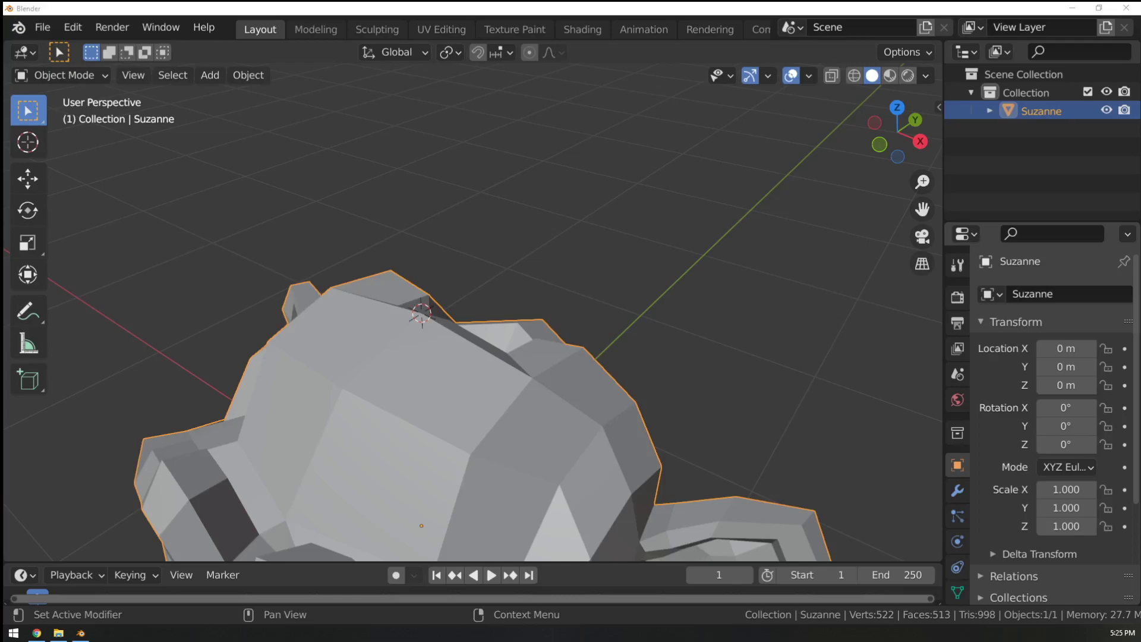
middle_click_drag(658, 376, 613, 356)
key("Delete")
key("shift+c")
Add a mesh cylinder at the world origin and enter Edit Mode.
key("shift+a")
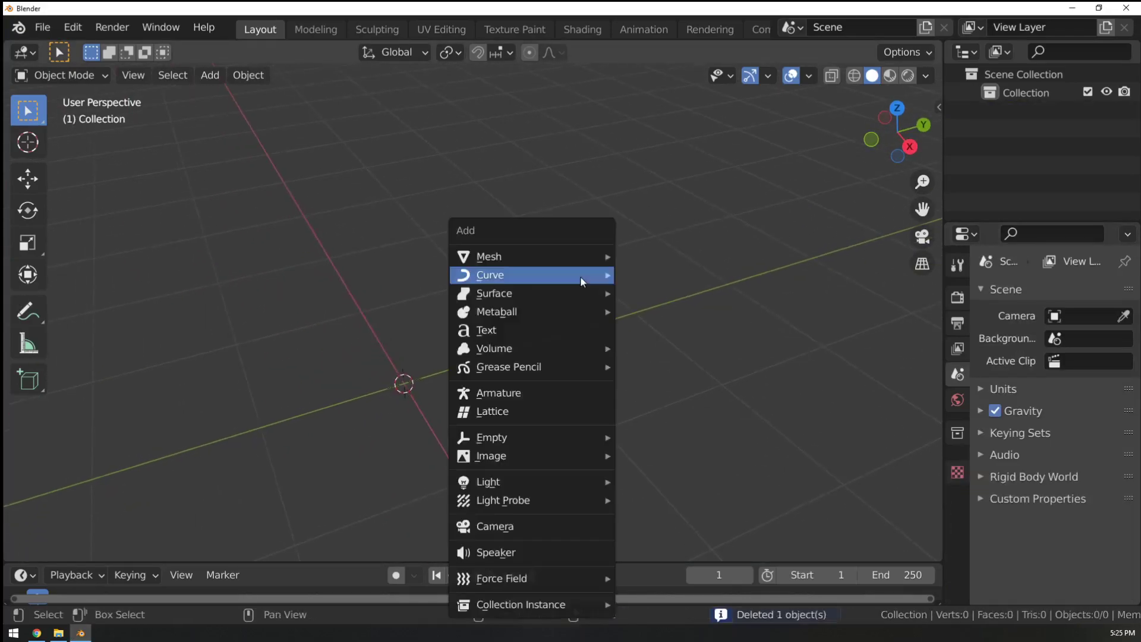
mouse_move(575, 259)
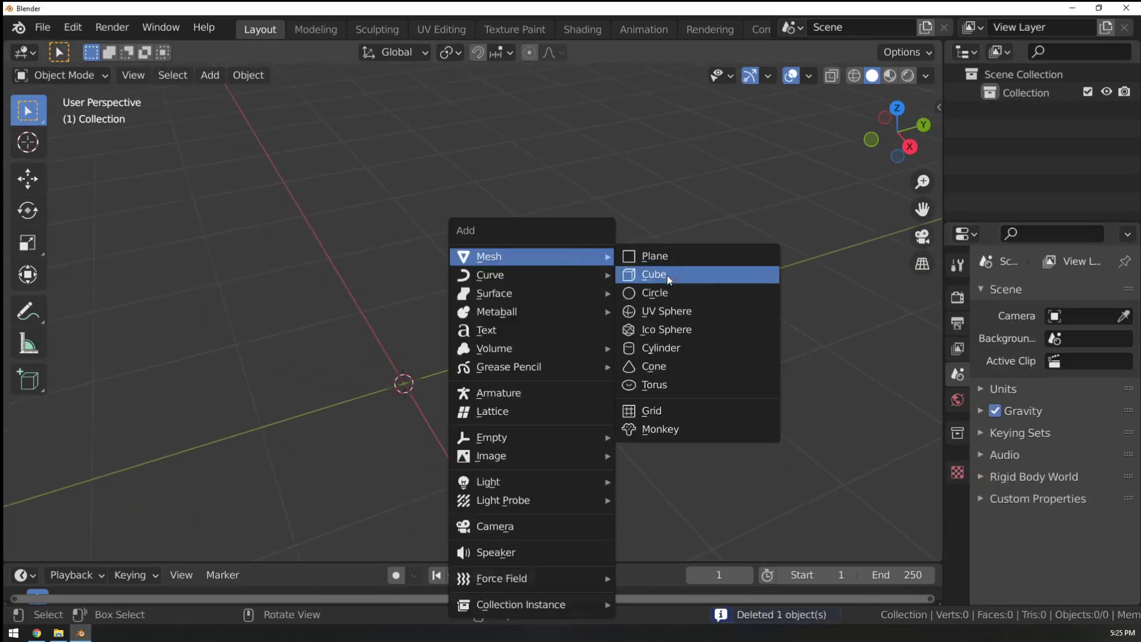
left_click(650, 346)
middle_click_drag(528, 348, 509, 340)
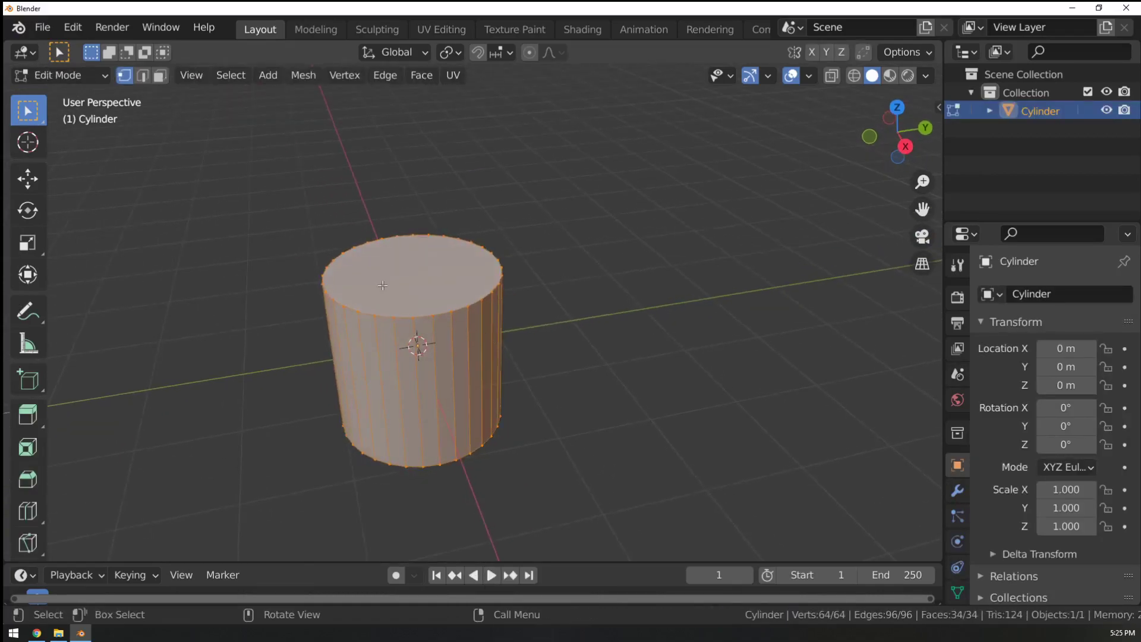
In face select mode, extrude the cylinder's top face in place and scale it to about 0.76.
key("ctrl+2")
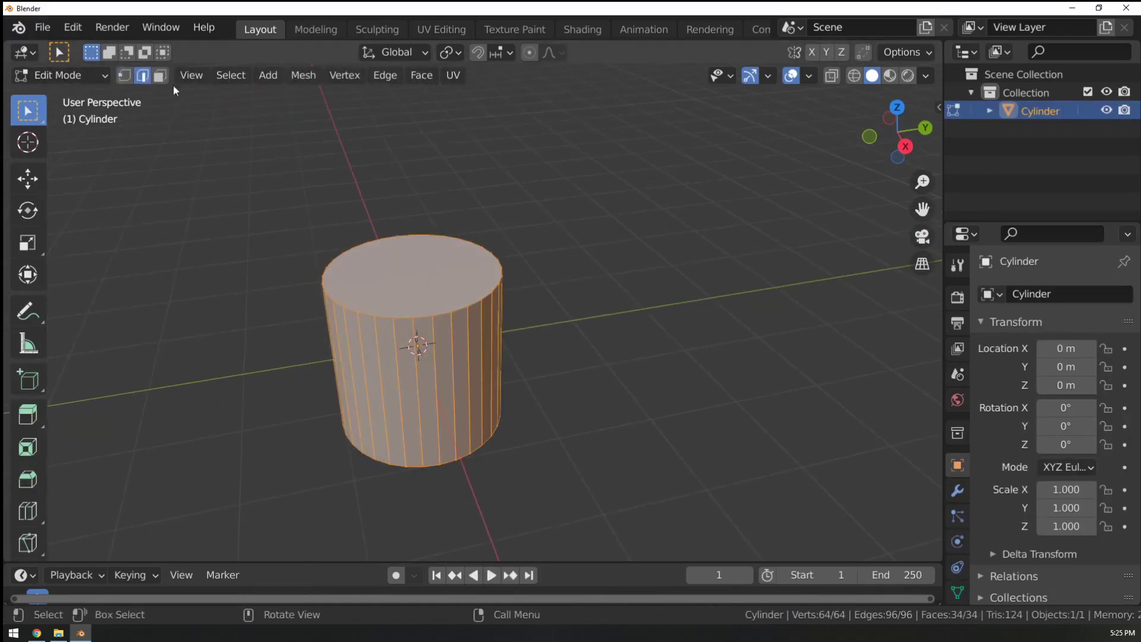
key("3")
left_click(476, 290)
key("e")
key("s")
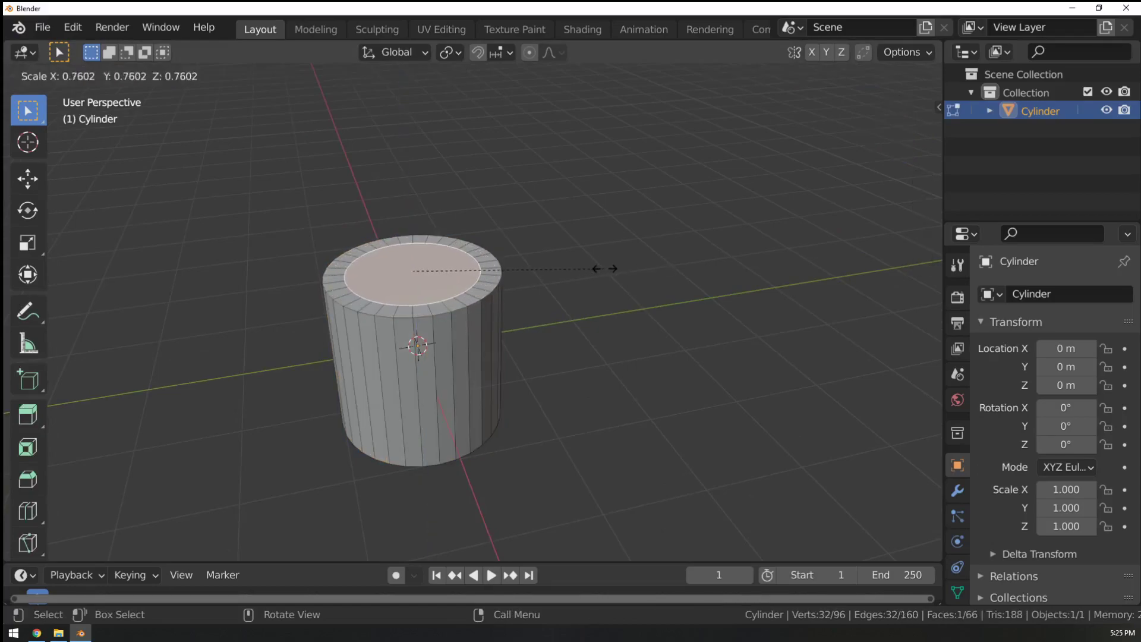
left_click(606, 268)
Add a Subdivision Surface to the cylinder and extrude the inset top face downward to hollow out the cup.
key("Tab")
key("ctrl+1")
key("Tab")
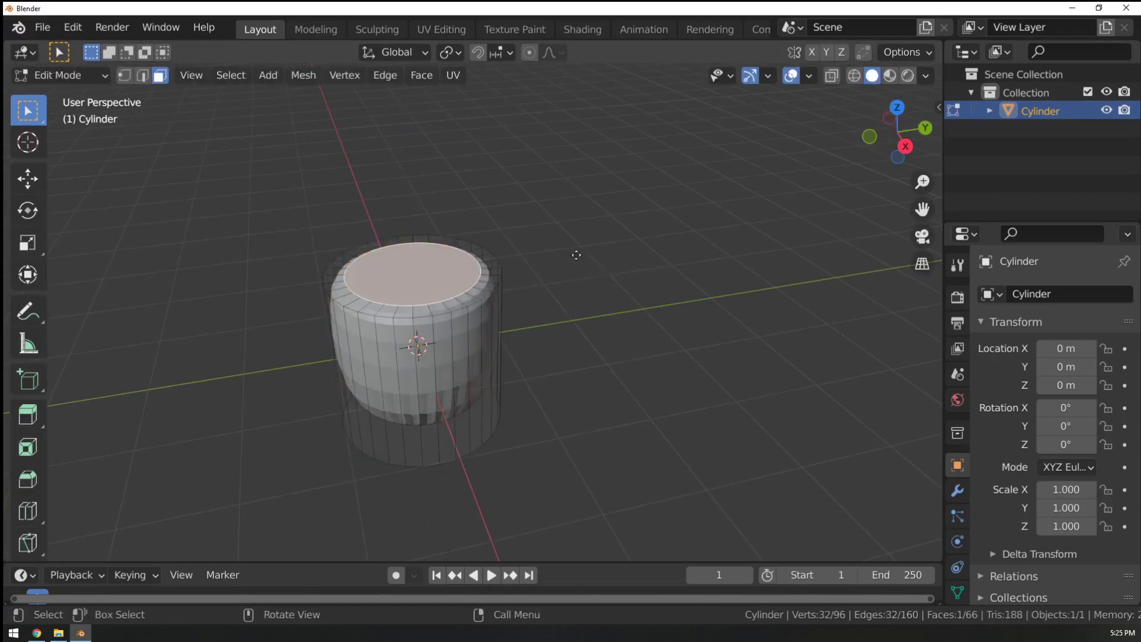
key("e")
left_click(558, 301)
key("Tab")
middle_click_drag(558, 301, 507, 242)
Extrude the cylinder's bottom face to reinforce the smoothed base of the cup.
key("Tab")
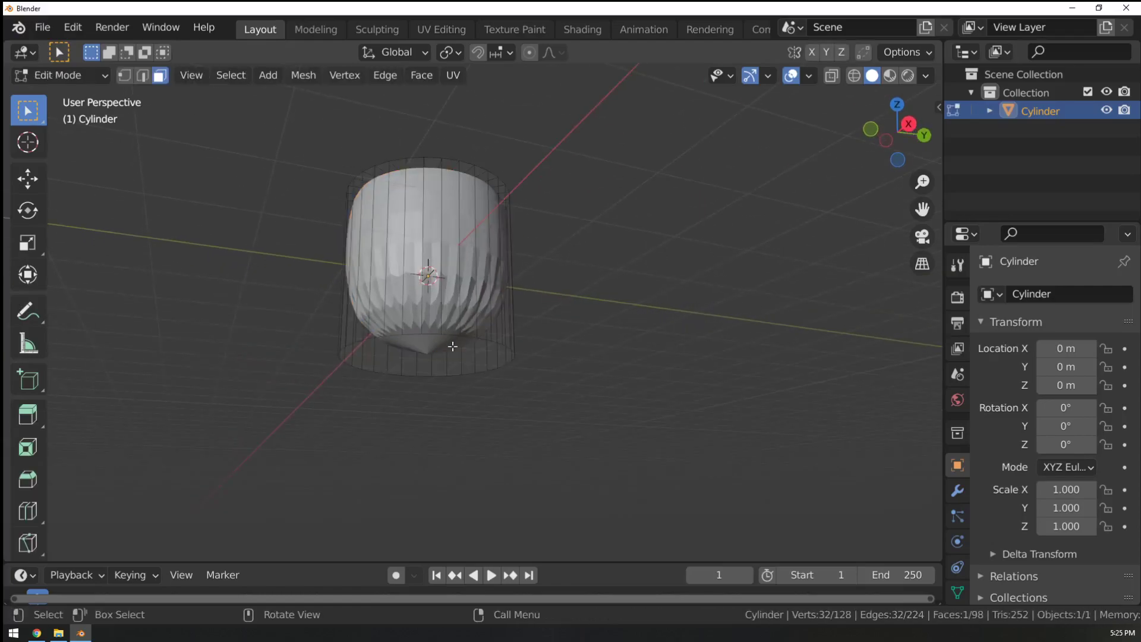
key("e")
left_click(591, 347)
key("Tab")
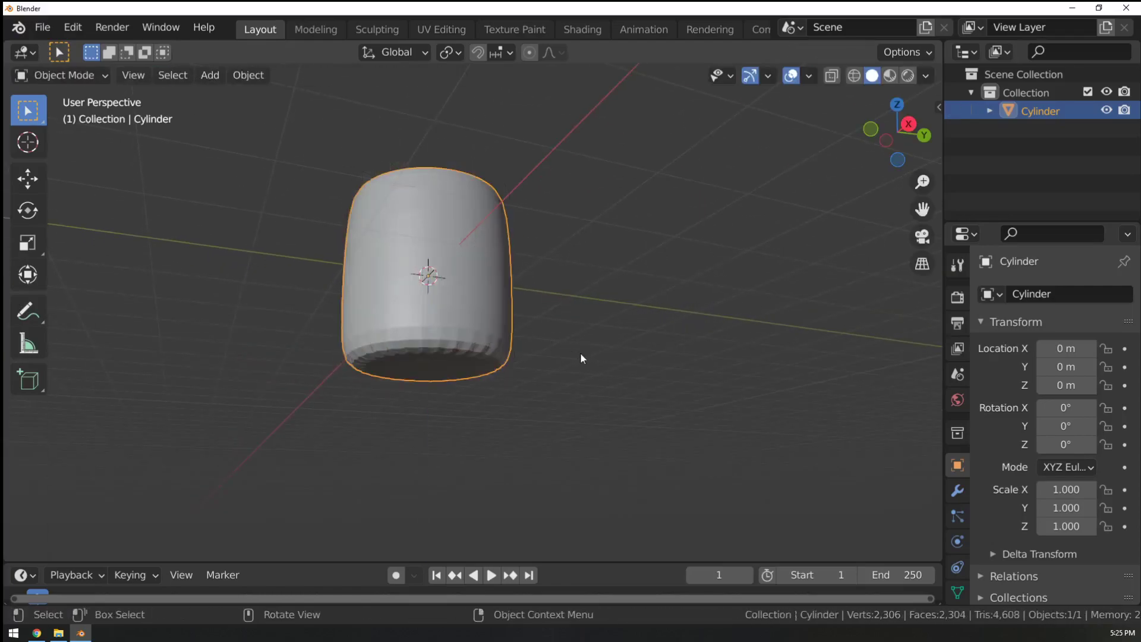
middle_click_drag(582, 358, 454, 331)
Crease the edges of the floor face inside the cup to sharpen its rim.
key("Tab")
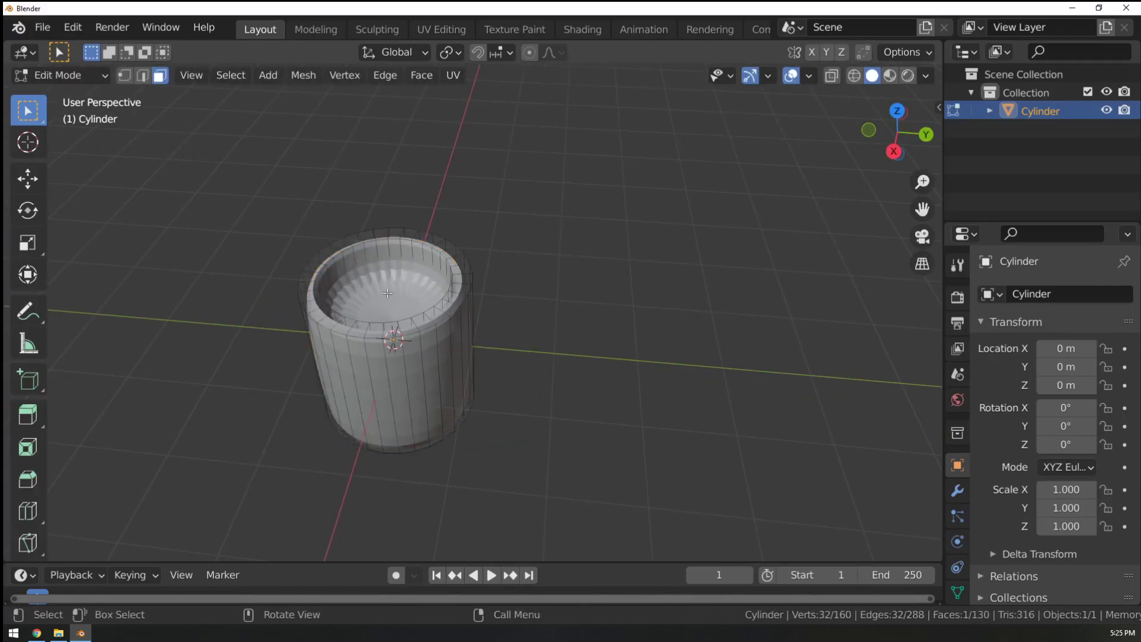
key("shift+e")
left_click(759, 293)
key("Tab")
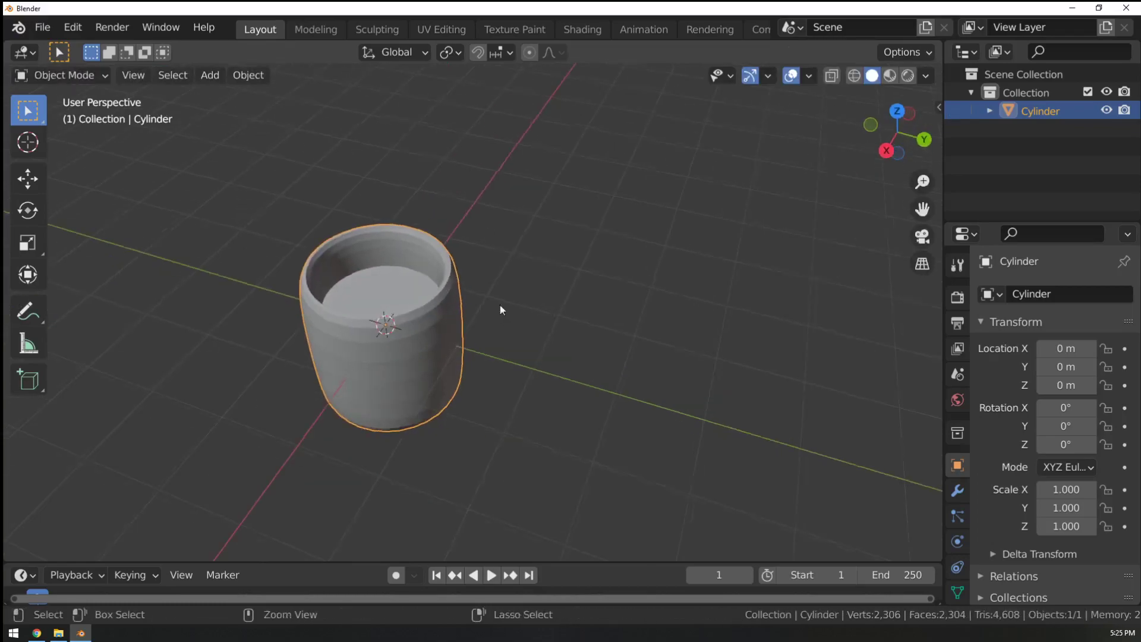
Select two adjacent vertical faces on the cup's outer wall and try a horizontal loop cut around it.
middle_click_drag(501, 310, 409, 255)
key("Tab")
left_click(377, 241)
left_click(354, 282, "shift")
key("ctrl+r")
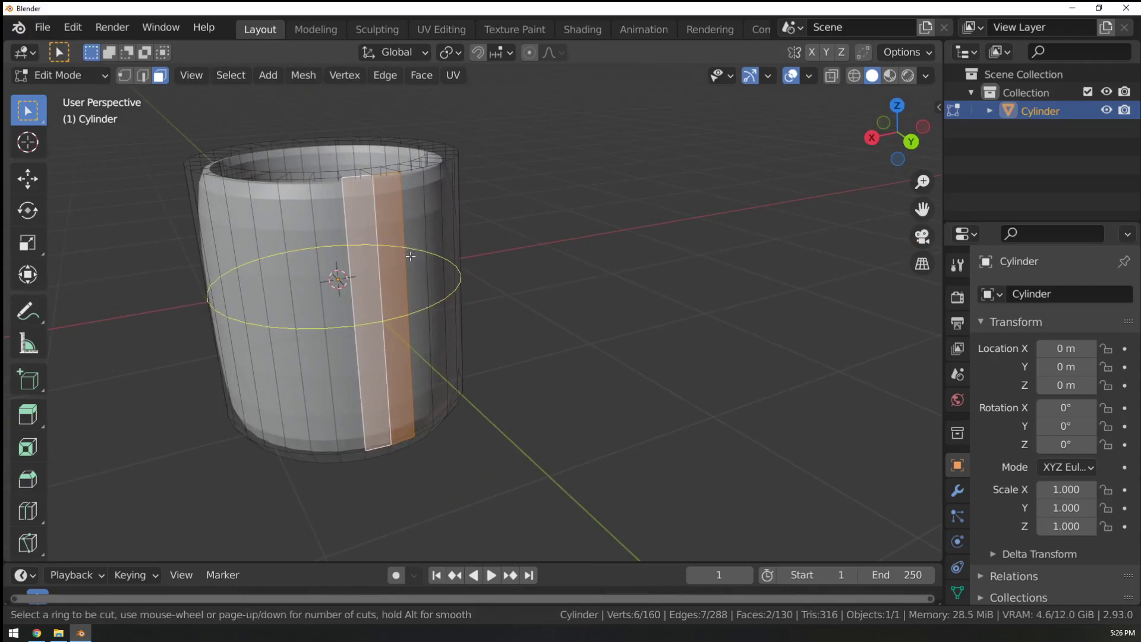
key("Escape")
middle_click_drag(511, 270, 584, 277)
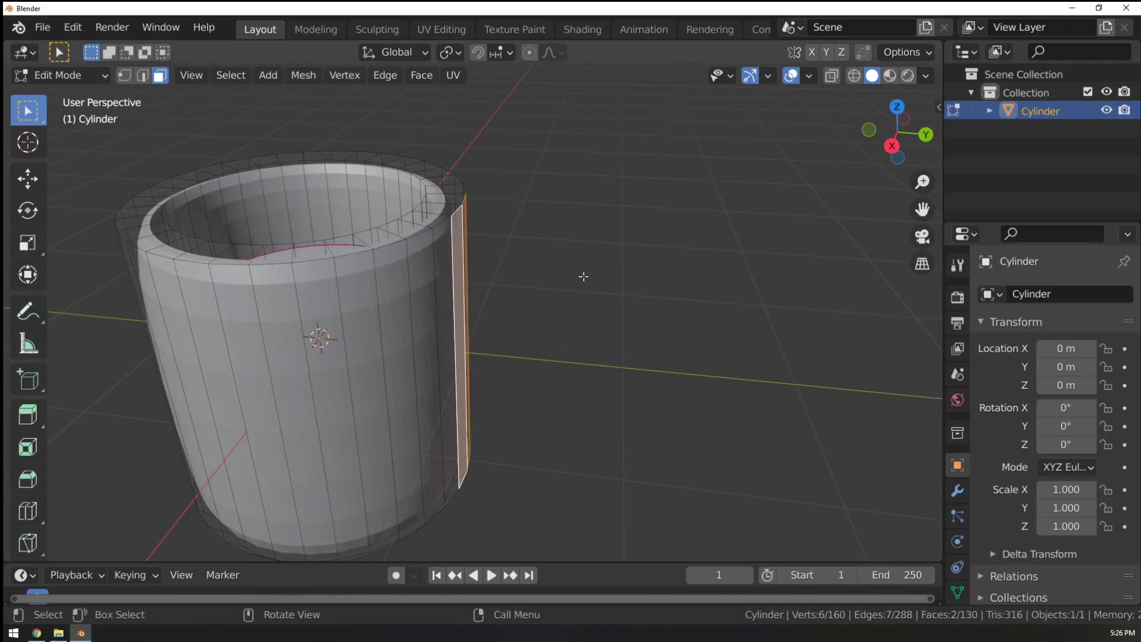
Return to Object Mode and examine the cup's shape from several angles.
key("Tab")
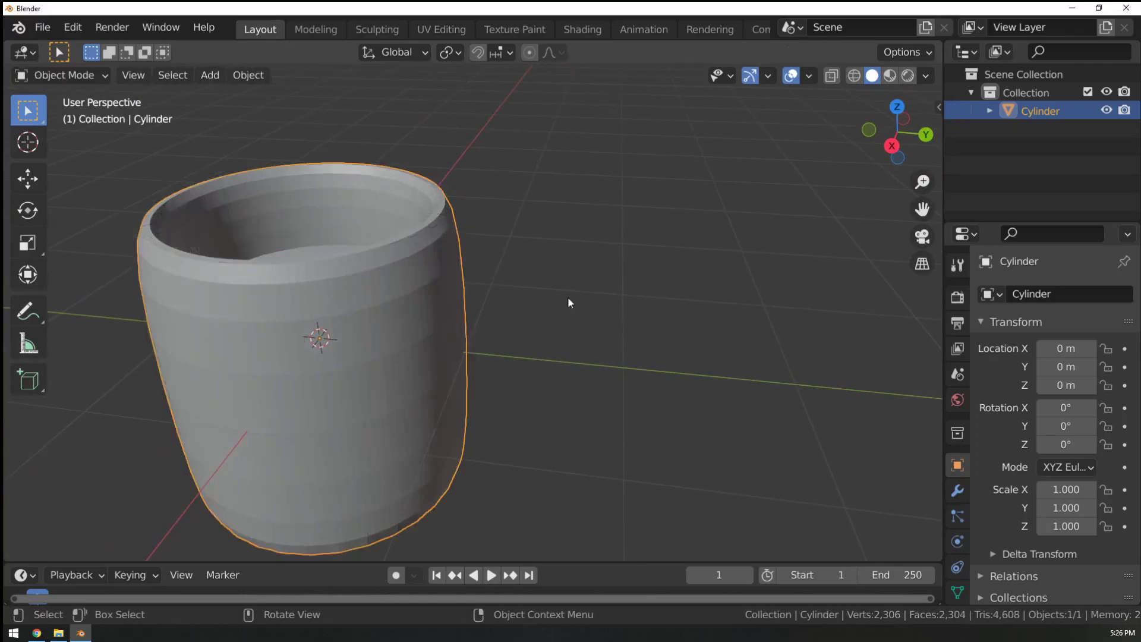
middle_click_drag(536, 298, 665, 277)
scroll(647, 337, "down", 3)
middle_click_drag(646, 339, 517, 318)
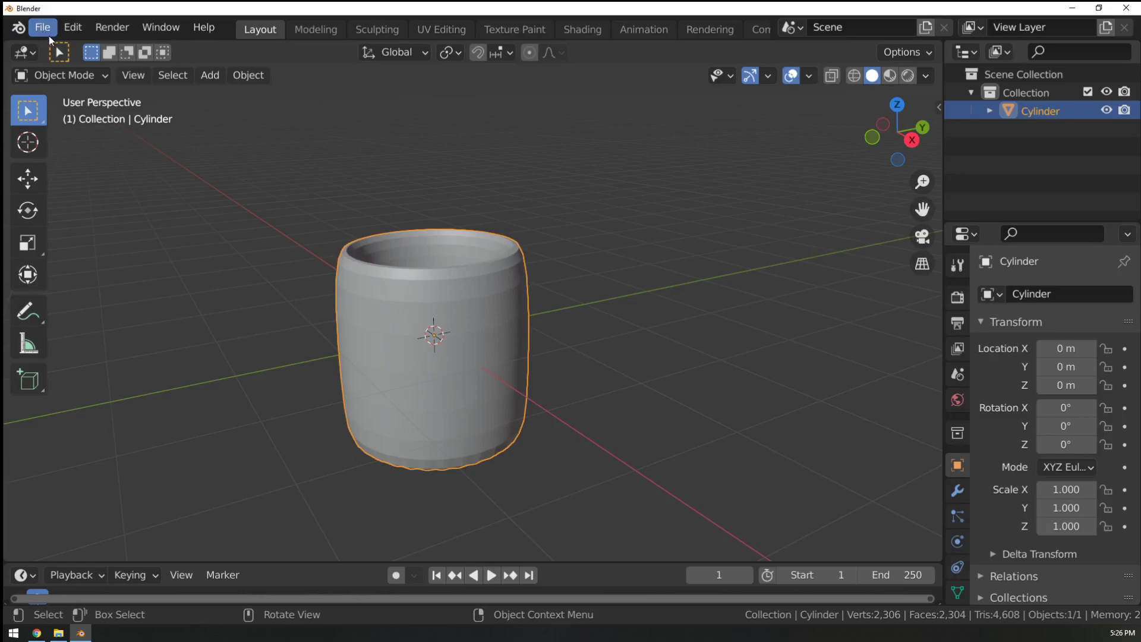
scroll(644, 337, "down", 3)
middle_click_drag(644, 338, 570, 366)
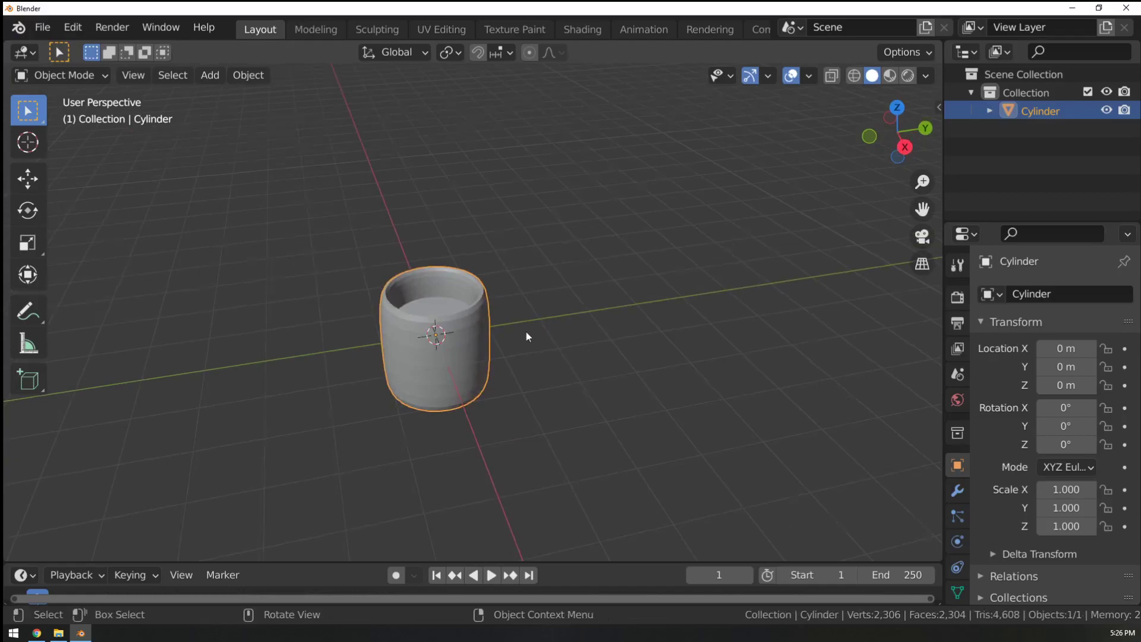
middle_click_drag(526, 331, 469, 333)
mouse_move(520, 279)
middle_mouse_down()
mouse_move(568, 268)
mouse_move(533, 287)
middle_mouse_up()
Add a second cylinder at the 3D cursor, try moving it along the X axis, and delete it.
key("shift+a")
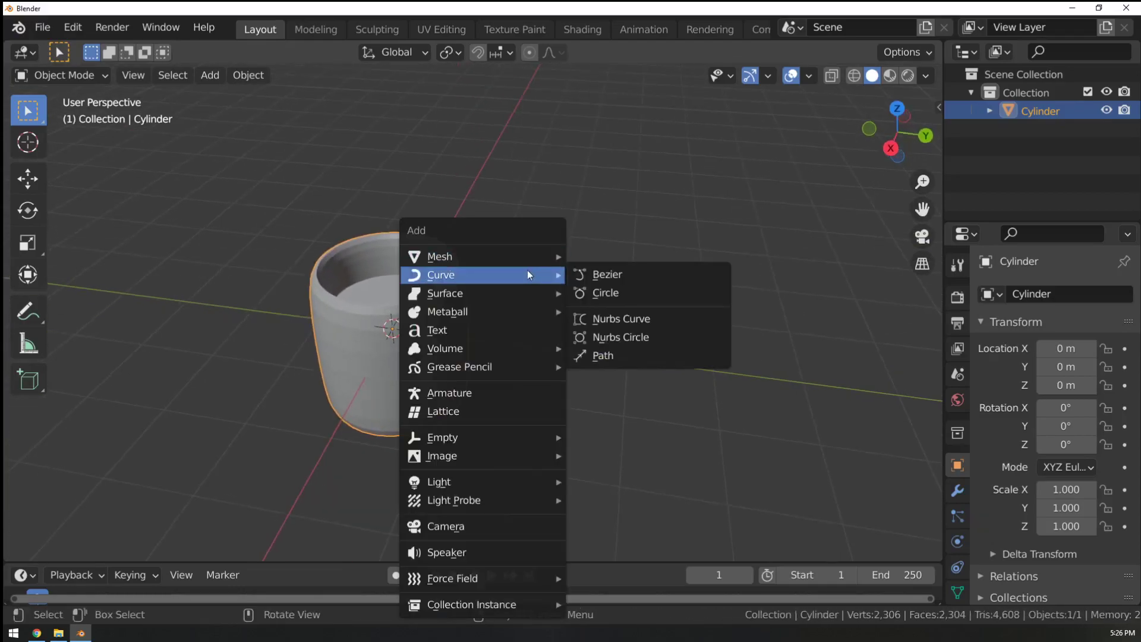
mouse_move(504, 258)
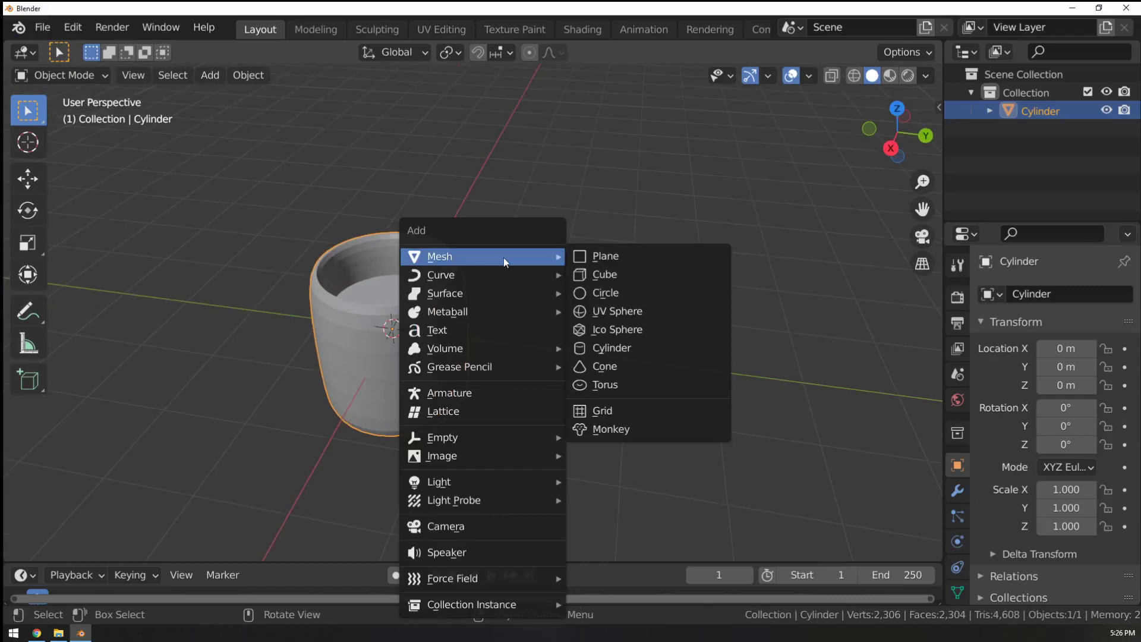
left_click(606, 347)
key("g")
key("x")
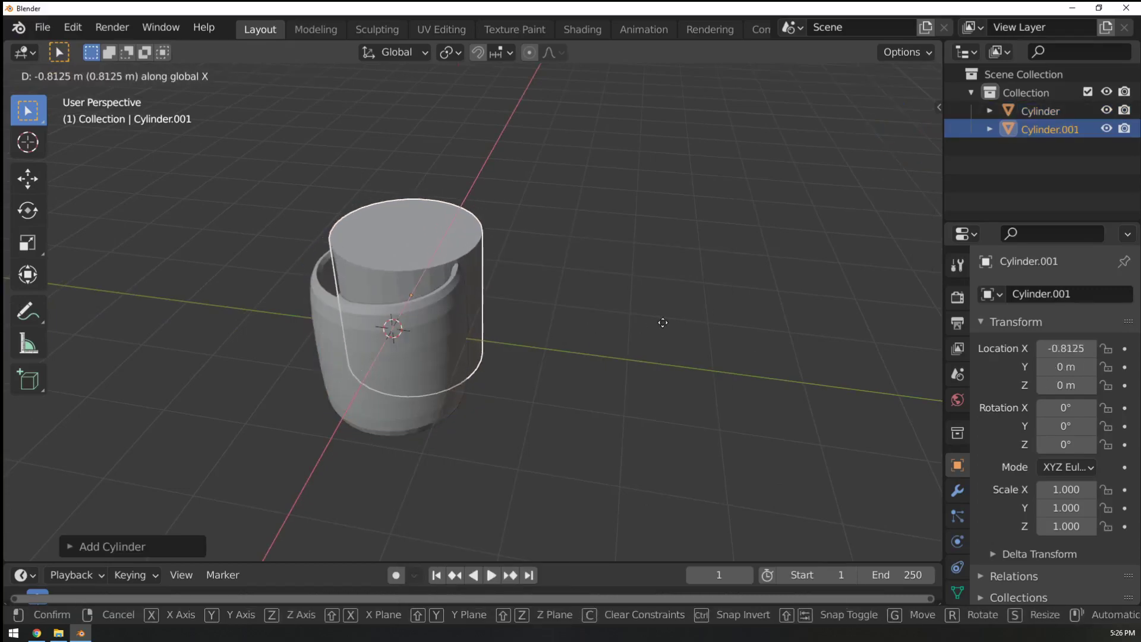
left_click(662, 321)
right_click(662, 320)
key("Delete")
Add a Bezier curve and move it about 1.29 m along the Y axis, next to the cup's side.
key("shift+a")
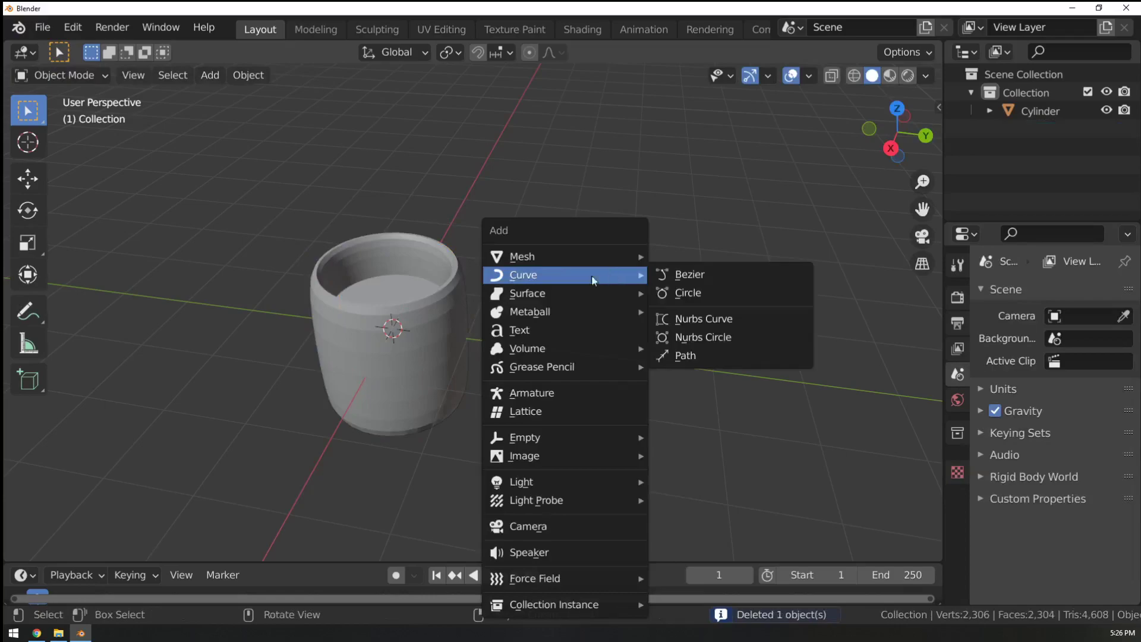
mouse_move(550, 294)
mouse_move(548, 274)
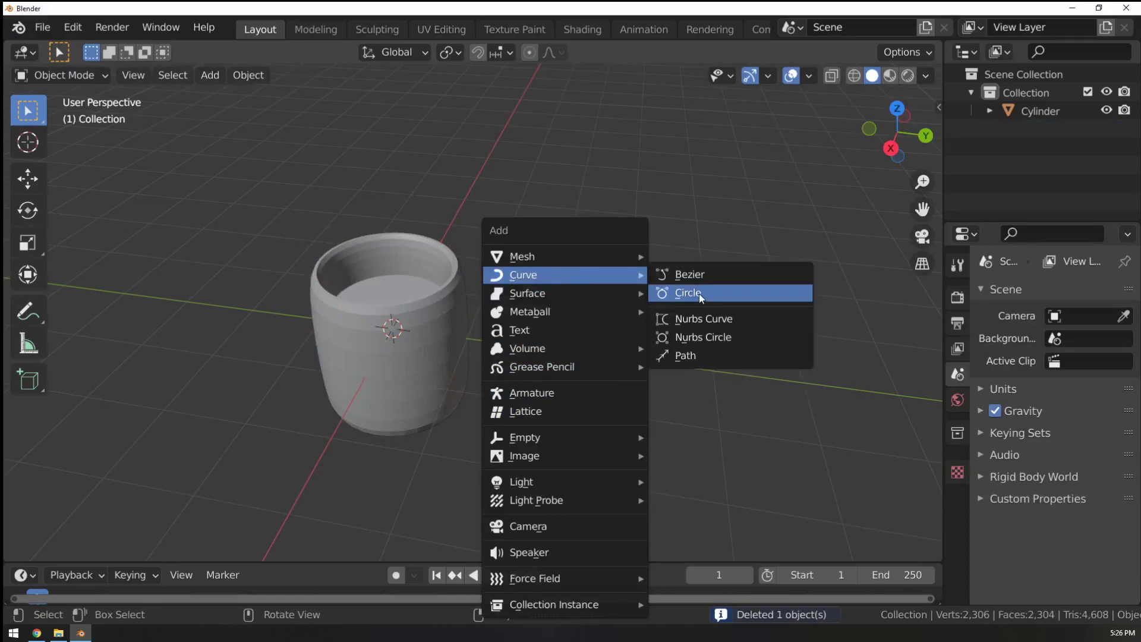
left_click(694, 276)
key("g")
key("y")
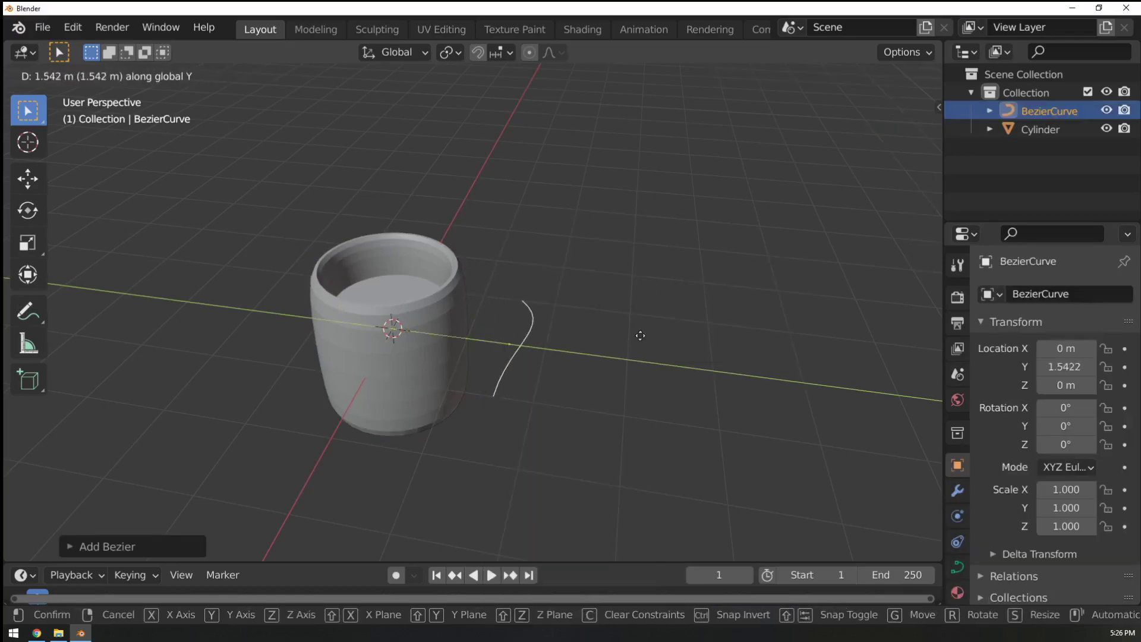
left_click(640, 322)
Rotate the Bezier curve to 90° about the Y axis so it stands upright, and enter Edit Mode.
key("r")
key("x")
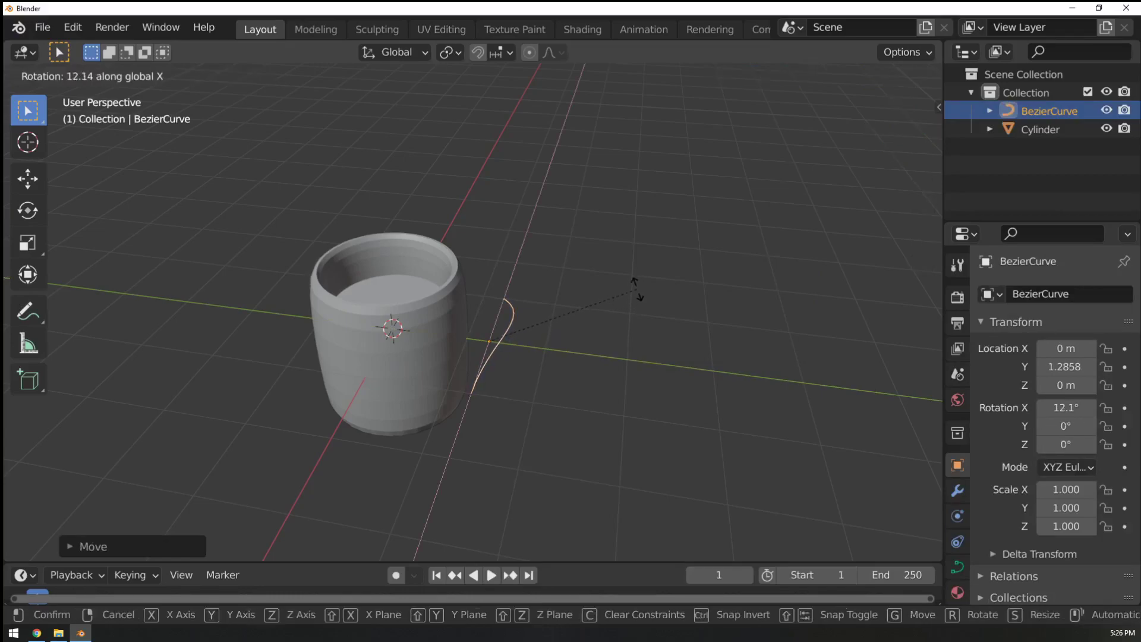
left_click(636, 290)
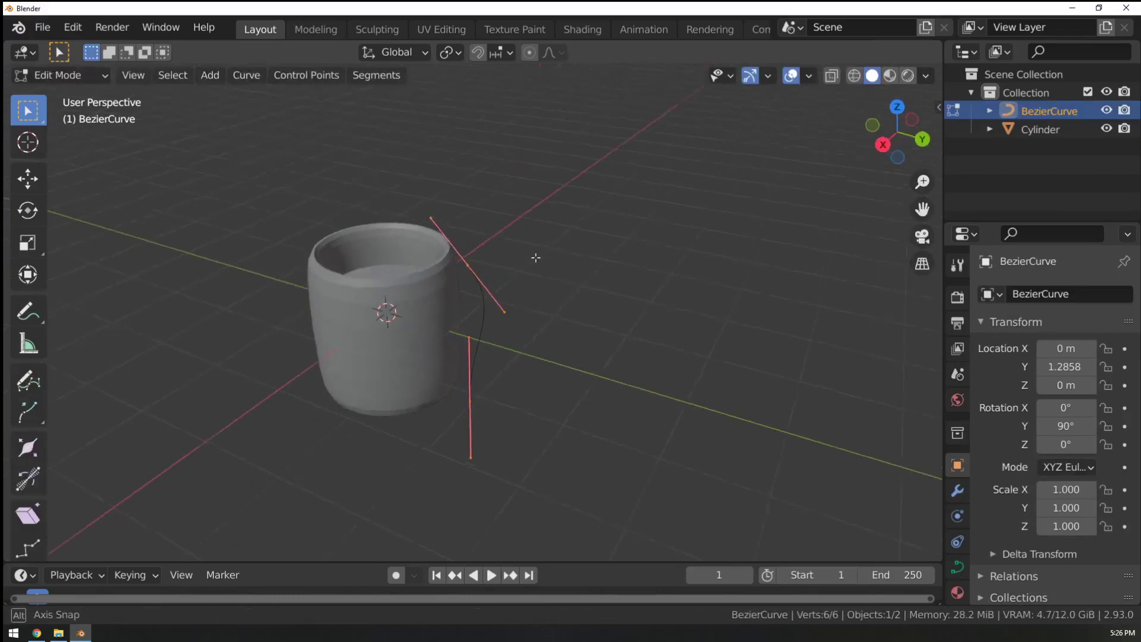
scroll(523, 237, "up", 3)
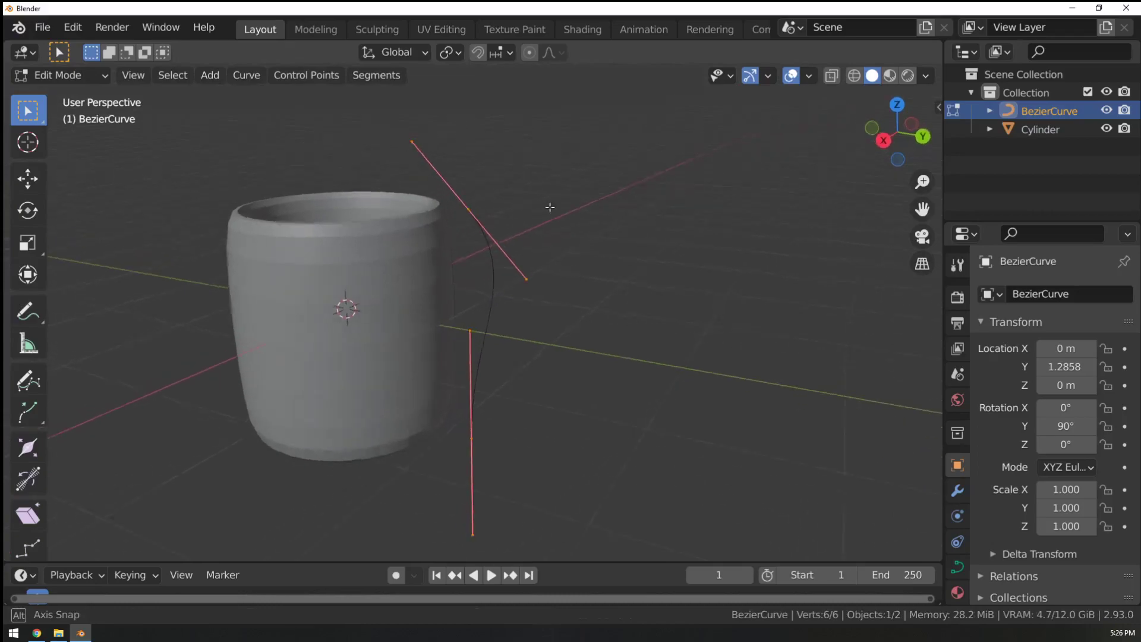
Rotate the curve's lower and upper control points about the X axis to bend it into a handle-shaped arc.
left_click(488, 437)
key("r")
key("x")
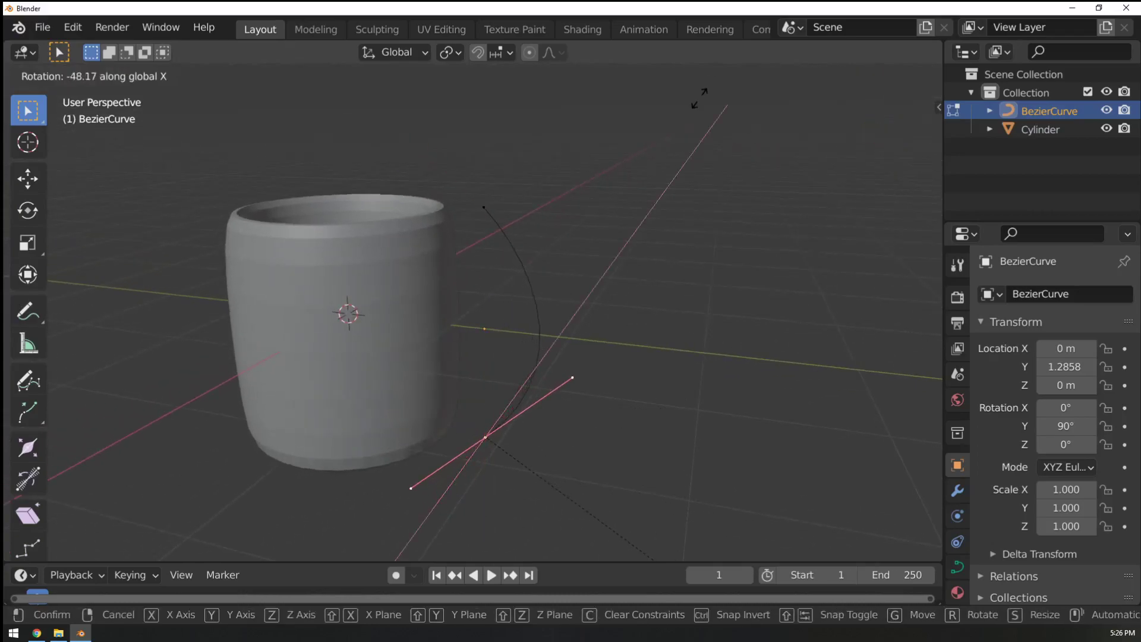
left_click(662, 244)
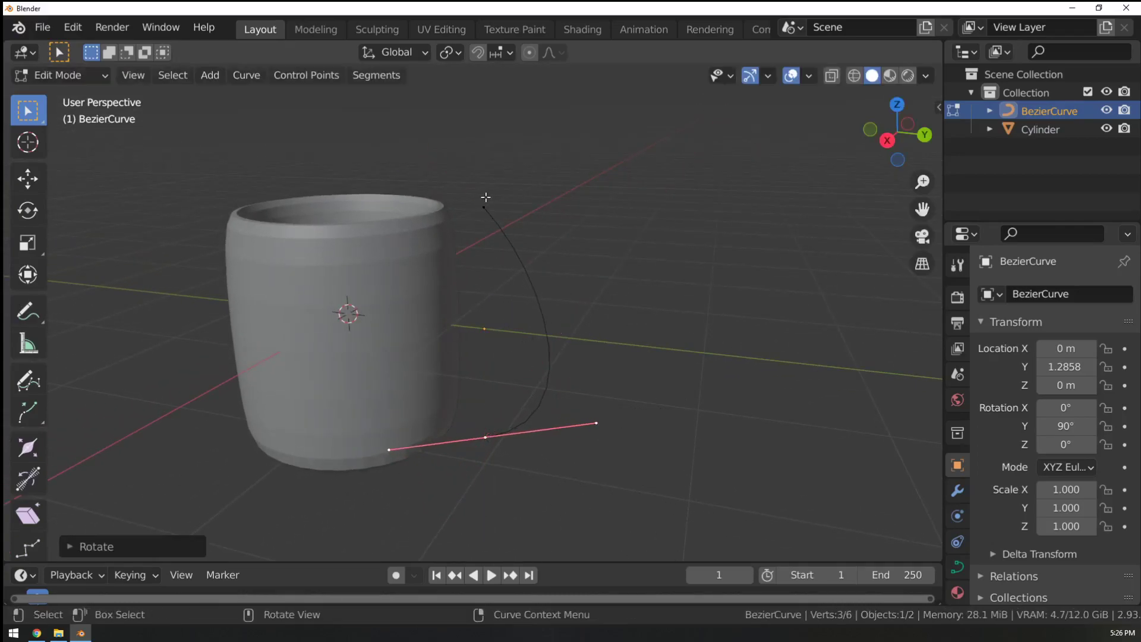
key("r")
key("x")
left_click(629, 123)
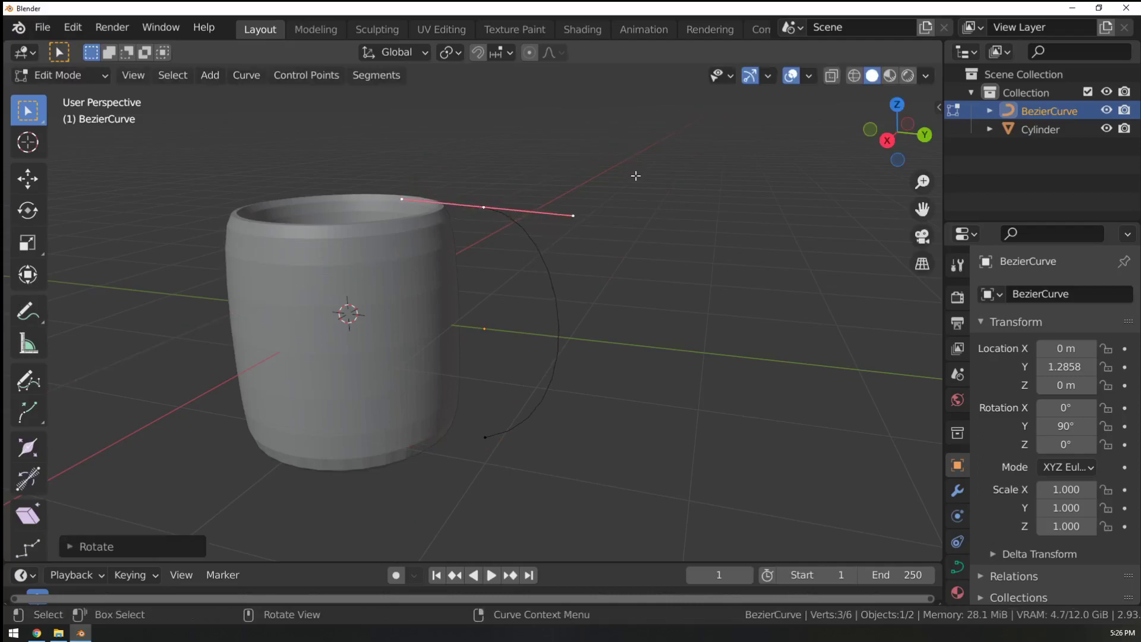
Move the upper control point down and the lower one up along Z to shorten the arc, and return to Object Mode.
key("g")
key("z")
left_click(631, 242)
left_click(490, 440)
middle_click_drag(731, 367, 770, 358)
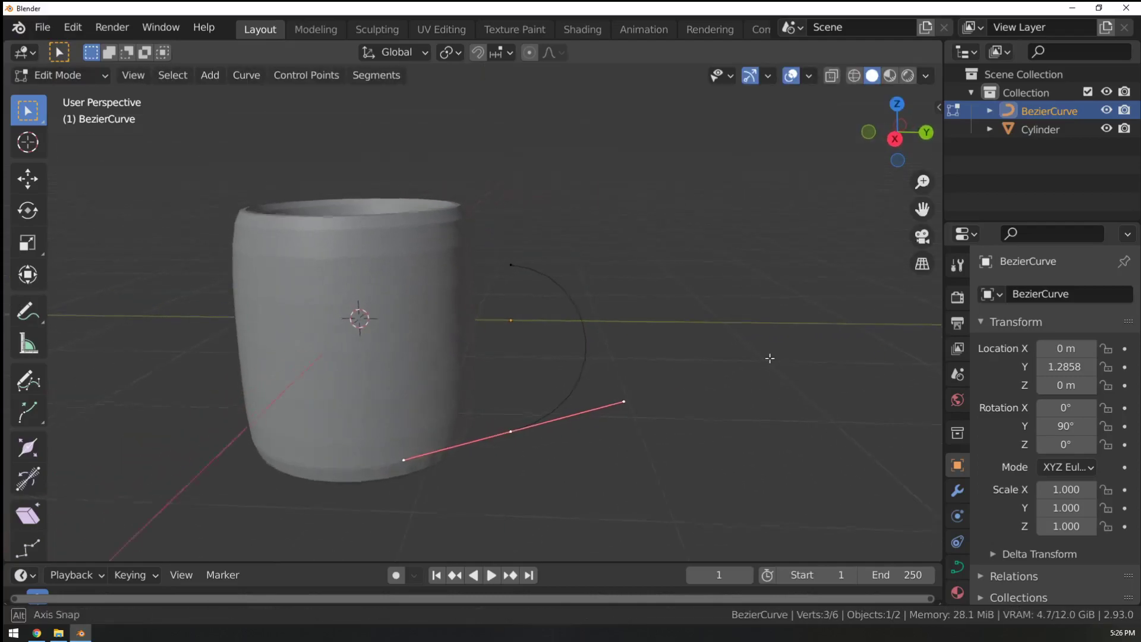
key("g")
key("z")
left_click(771, 357)
key("Tab")
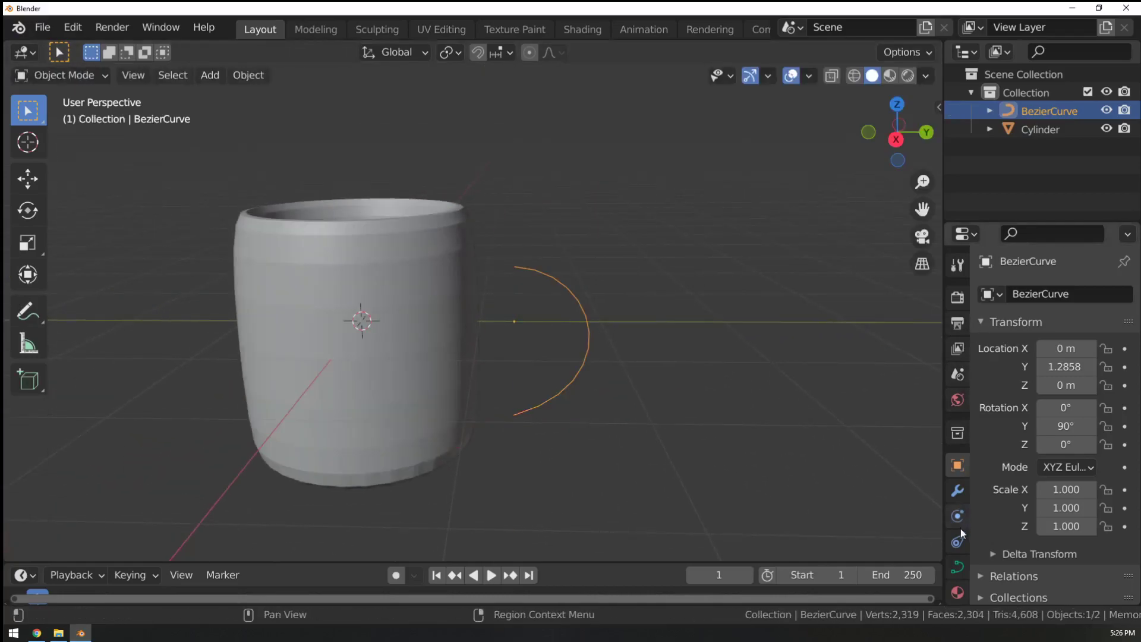
Expand the Geometry settings in the curve's data properties.
left_click(957, 566)
scroll(1058, 367, "down", 3)
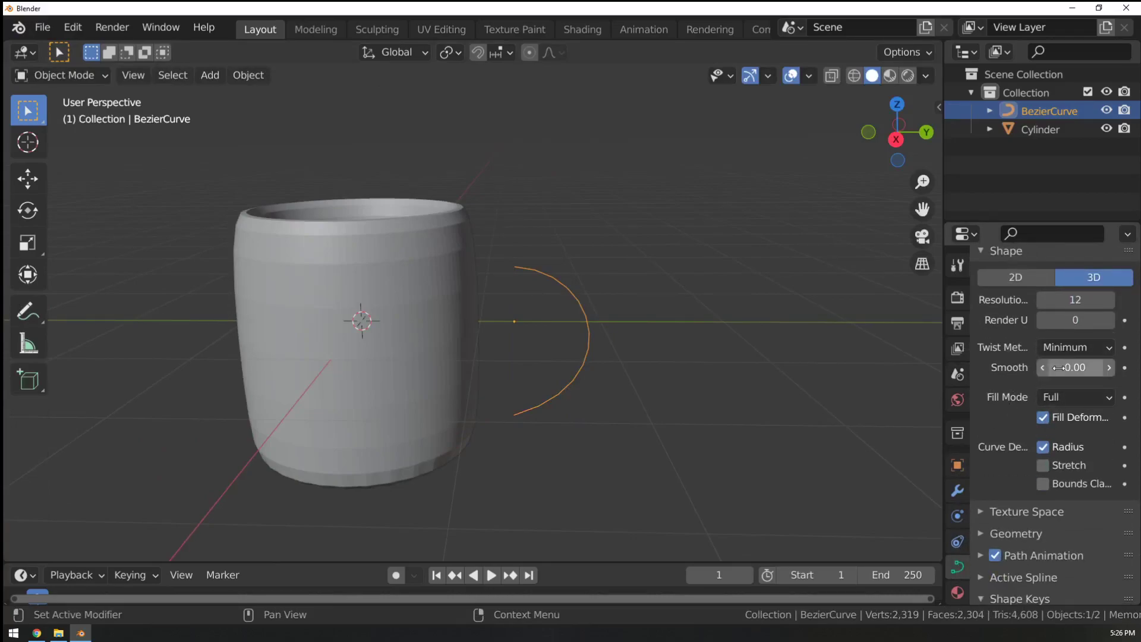
scroll(1023, 389, "down", 5)
left_click(1014, 422)
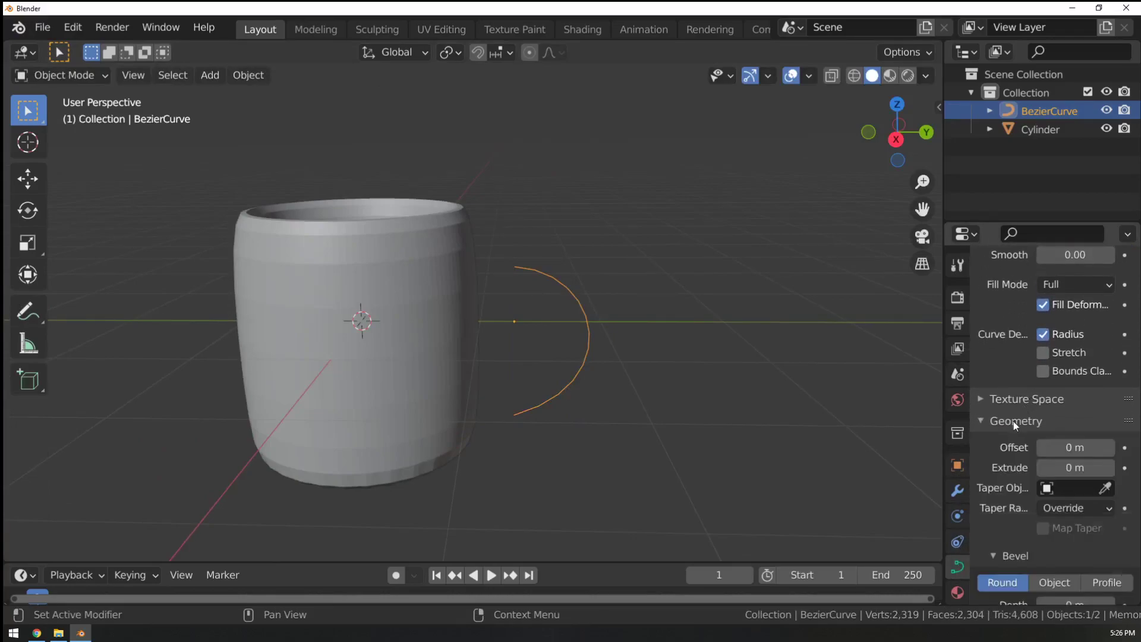
scroll(1036, 400, "down", 3)
Try extruding the curve by 0.17 m and undo the extrusion.
left_click_drag(1075, 402, 1099, 401)
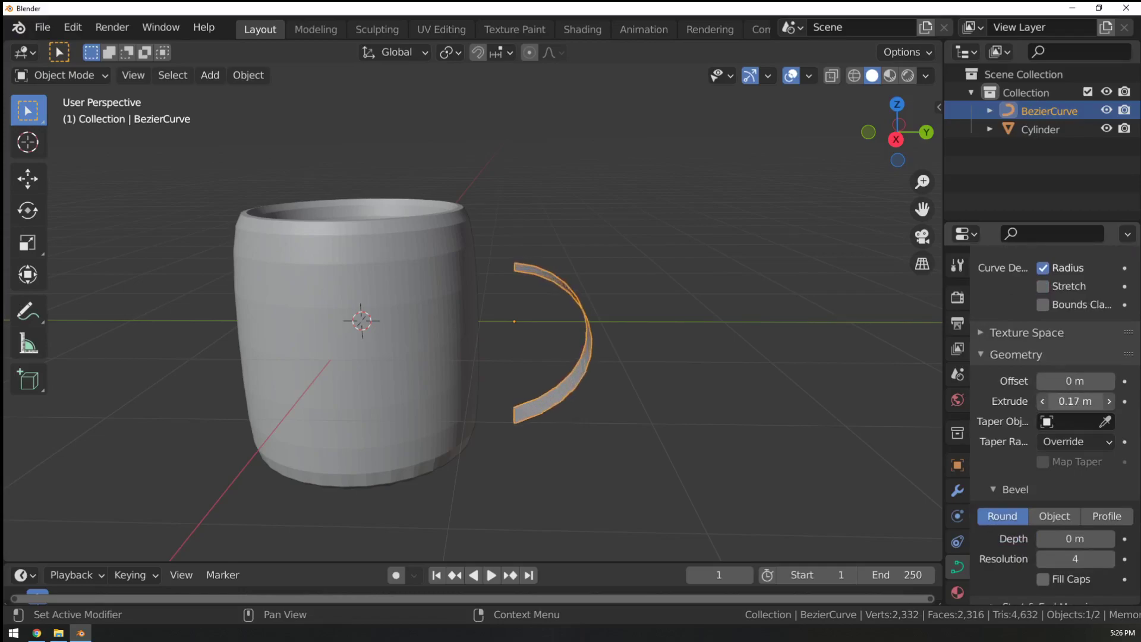
scroll(991, 353, "up", 4)
key("ctrl+z")
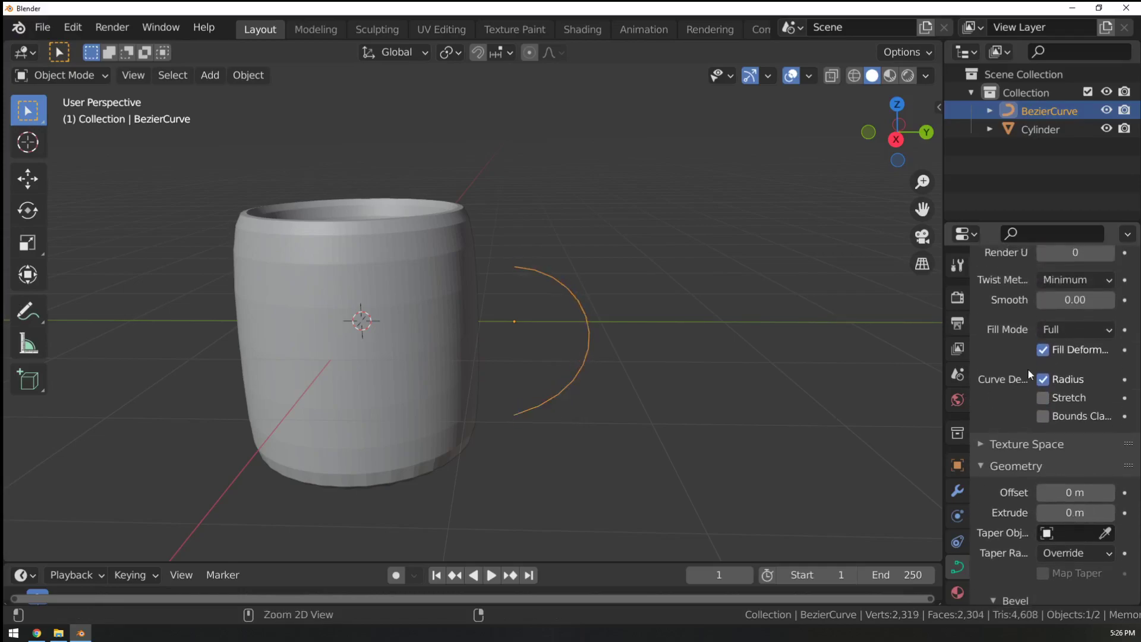
Widen the properties editor and set the curve's round bevel depth to 0.11 m.
scroll(1018, 399, "up", 3)
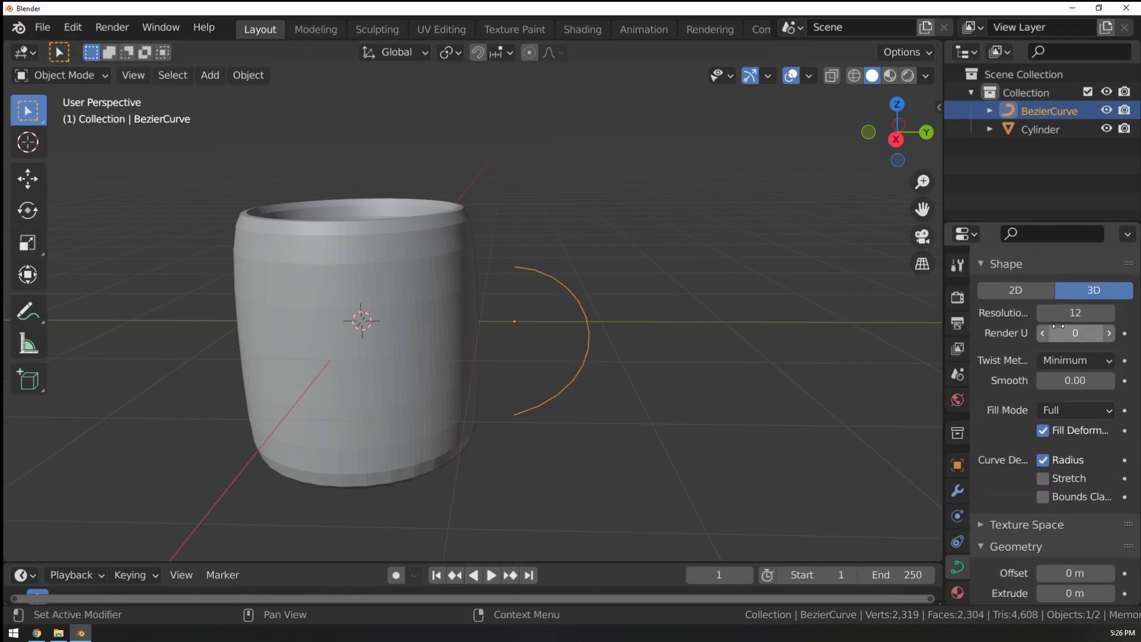
left_click_drag(944, 334, 712, 350)
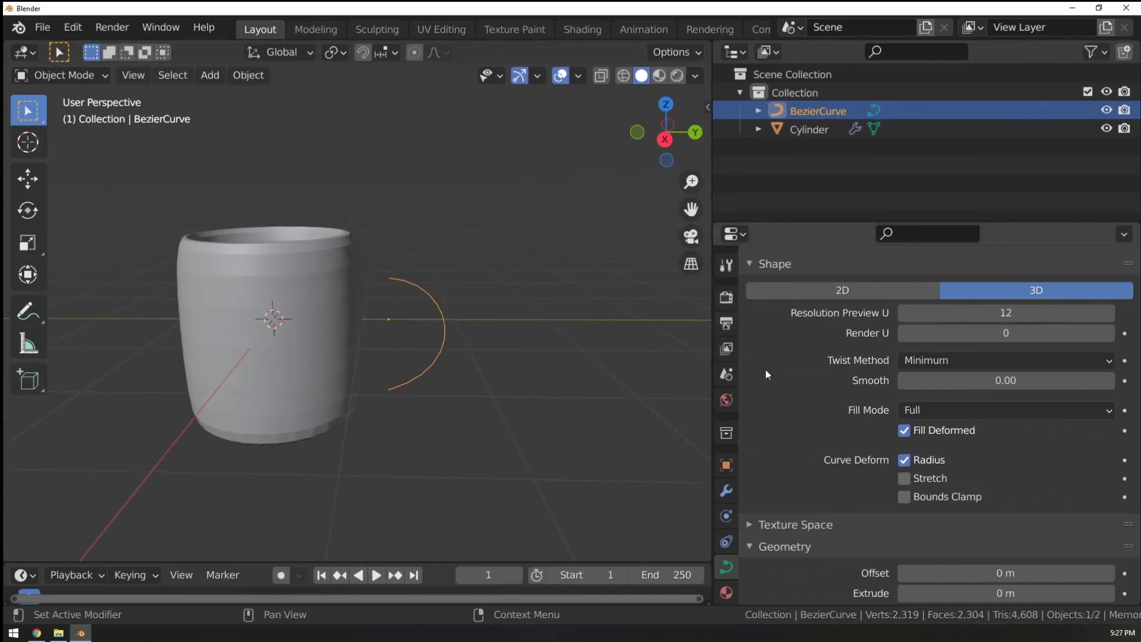
scroll(789, 411, "down", 7)
scroll(841, 446, "down", 2)
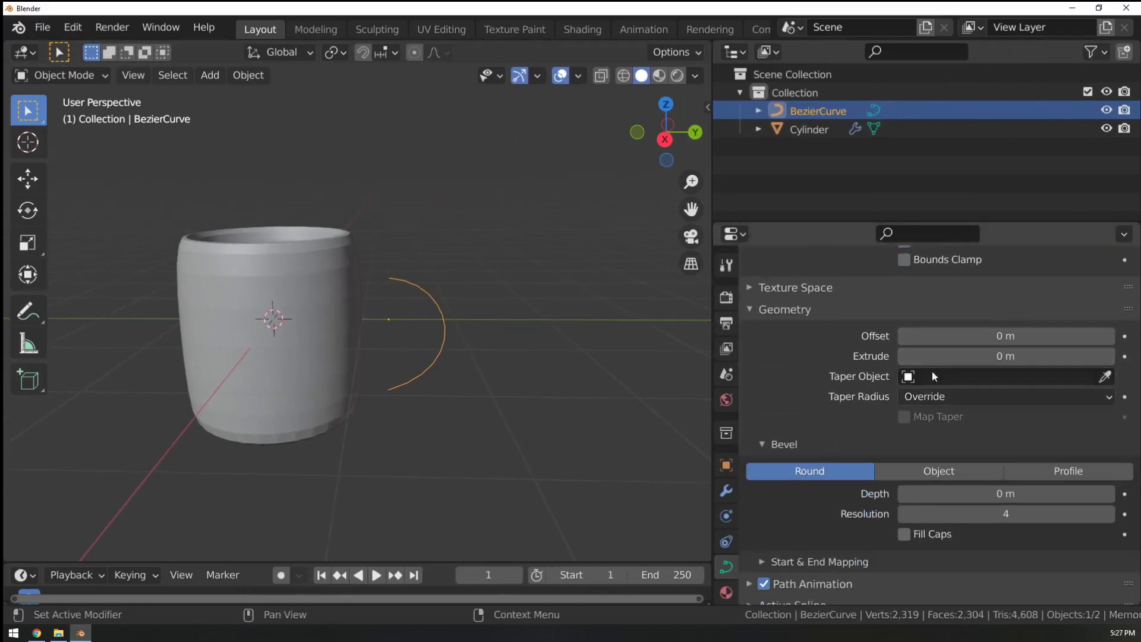
left_click_drag(941, 494, 993, 493)
Move the handle about -0.49 m along the Y axis so its ends sink into the cup's wall.
middle_click_drag(559, 367, 526, 386)
key("g")
key("y")
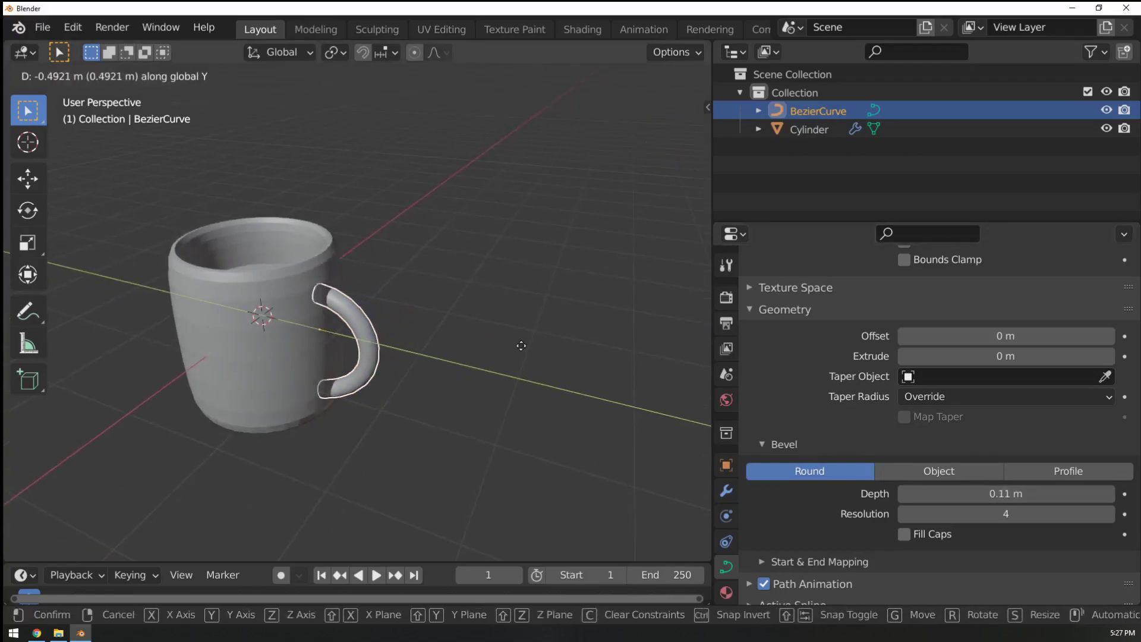
left_click(521, 344)
Convert the handle curve to a mesh and check its faces in Edit Mode.
left_click(248, 75)
mouse_move(353, 552)
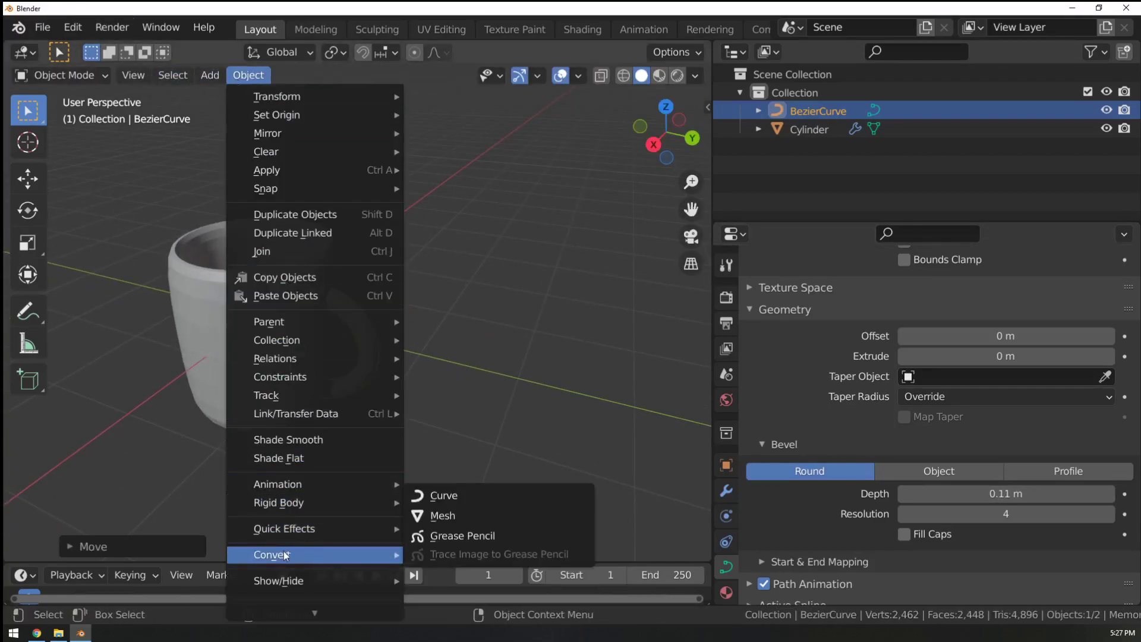
left_click(458, 517)
key("Tab")
scroll(404, 333, "up", 5)
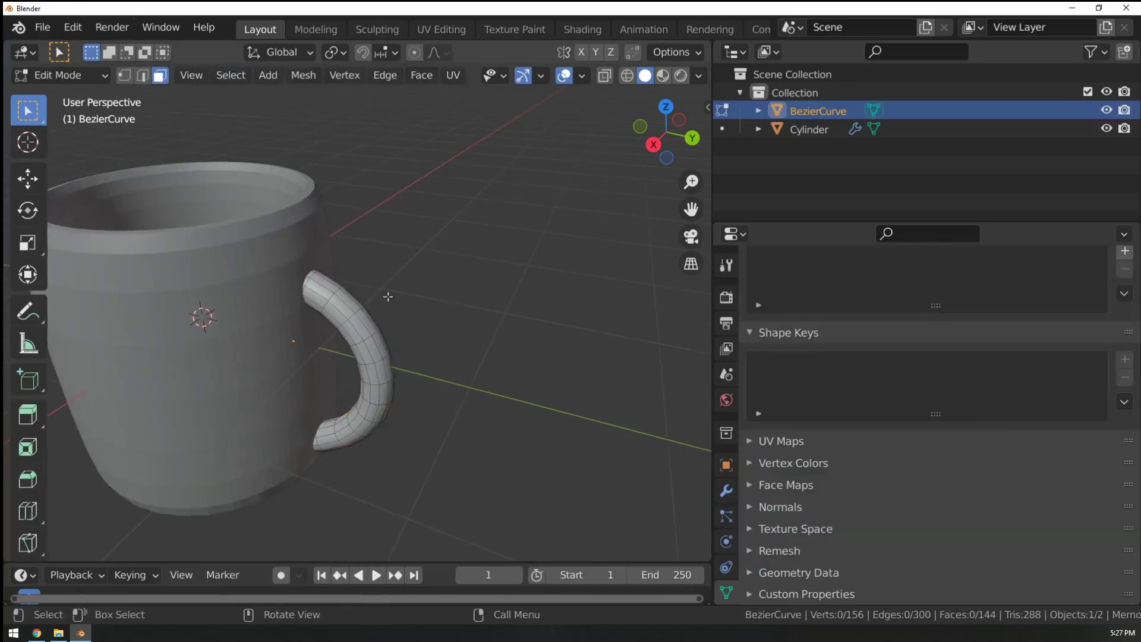
scroll(392, 231, "down", 5)
key("Tab")
Examine the cup and handle from several angles, and view the cup body's mesh in Edit Mode.
middle_click_drag(406, 224, 373, 256)
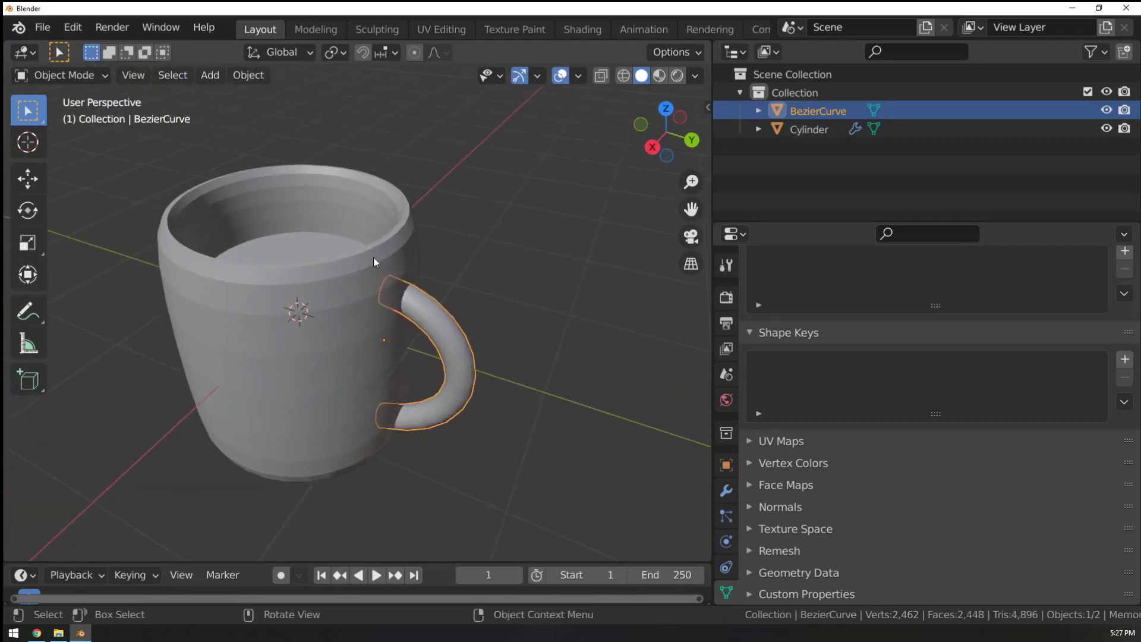
middle_click_drag(254, 247, 568, 233)
key("Tab")
key("Tab")
left_click(356, 305)
key("Tab")
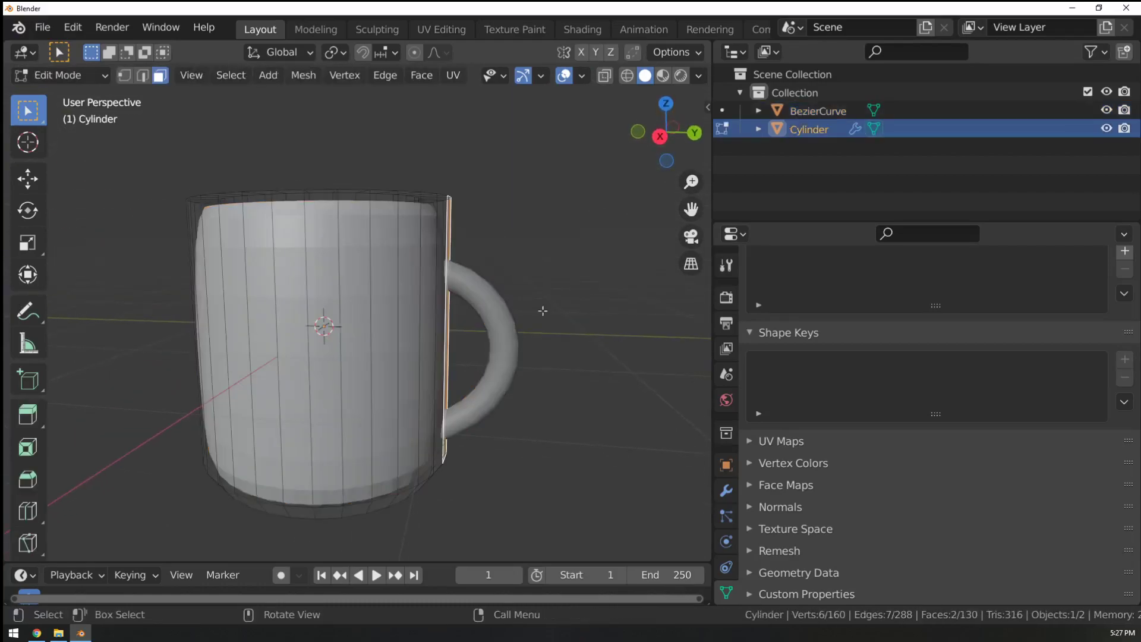
middle_click_drag(356, 305, 397, 343)
key("Tab")
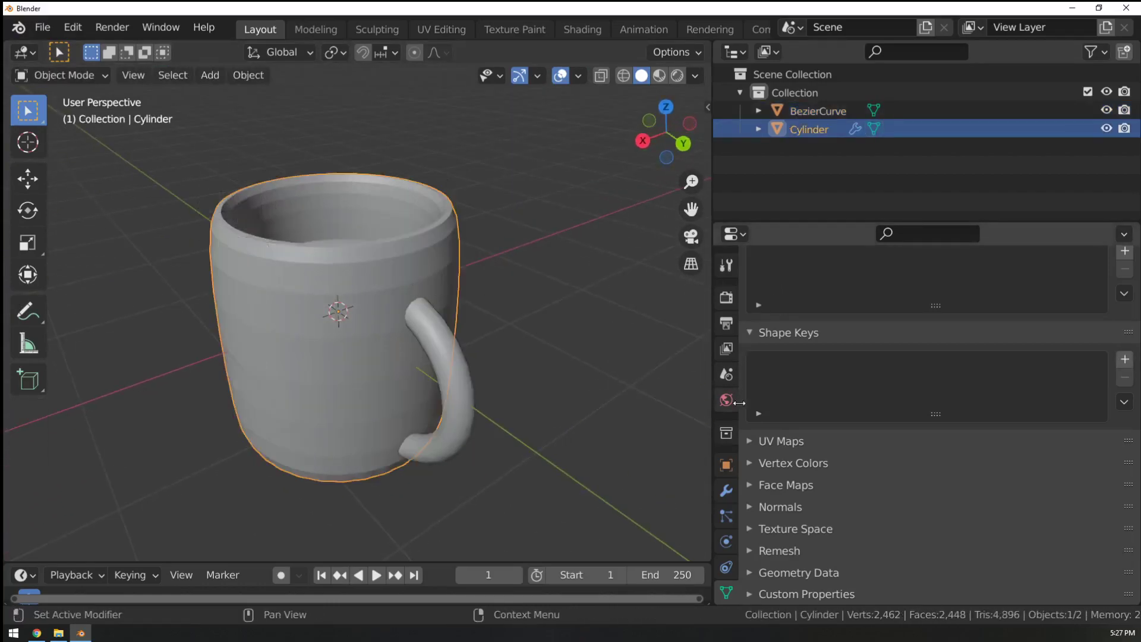
Apply the Subdivision modifier on the cup body and open its mesh in Edit Mode.
left_click(727, 489)
left_click(1082, 325)
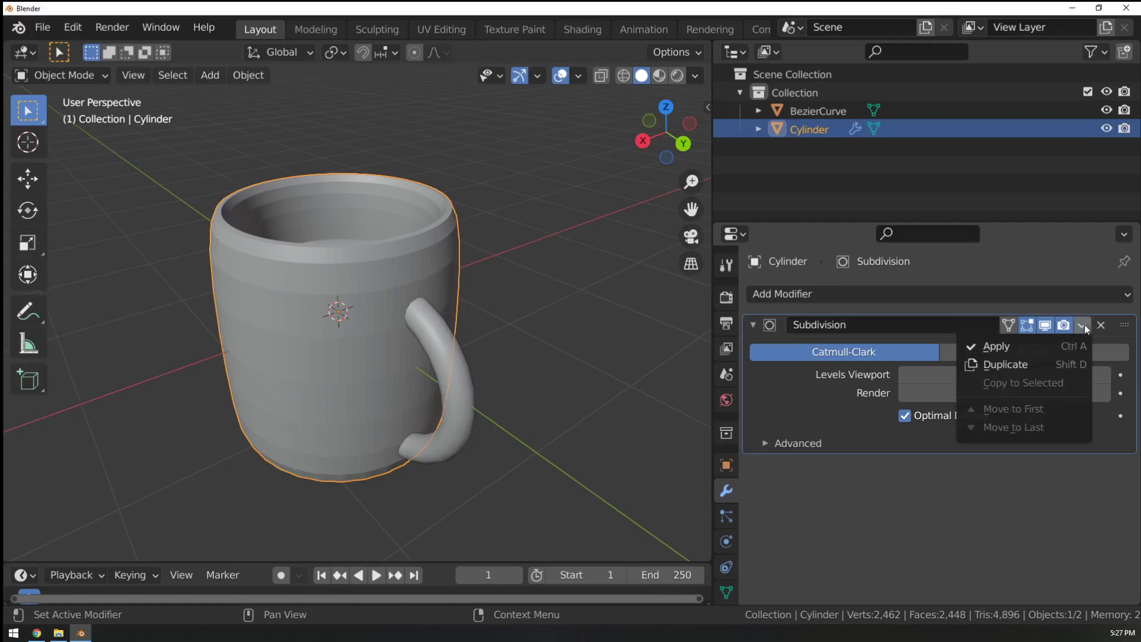
left_click(996, 347)
middle_click_drag(597, 319, 504, 322)
key("Tab")
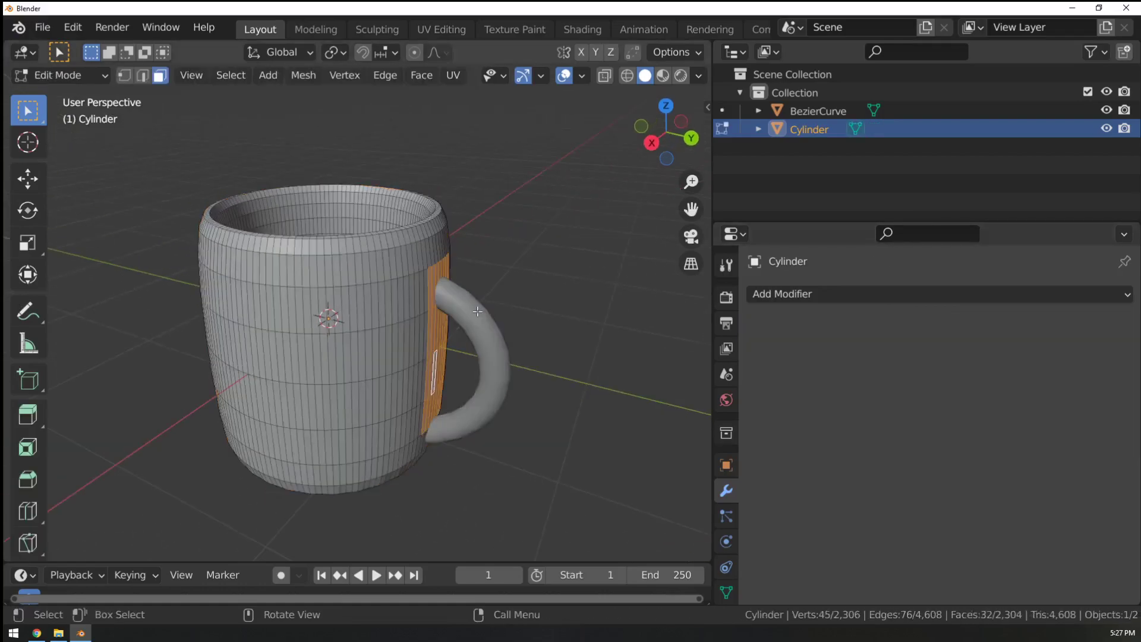
Select the handle together with the cup body, view both meshes in Edit Mode, and return to Object Mode.
key("Tab")
key("Tab")
key("Tab")
left_click(474, 304, "shift")
key("Tab")
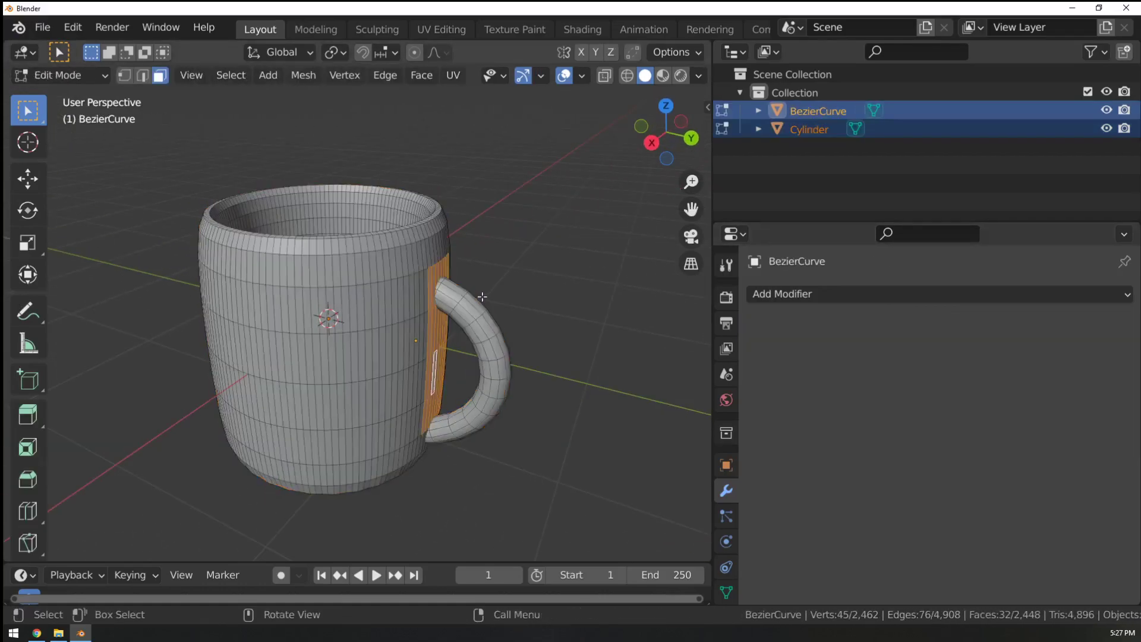
key("Tab")
Join the handle into the cup body as one object and open it in Edit Mode.
left_click(476, 310)
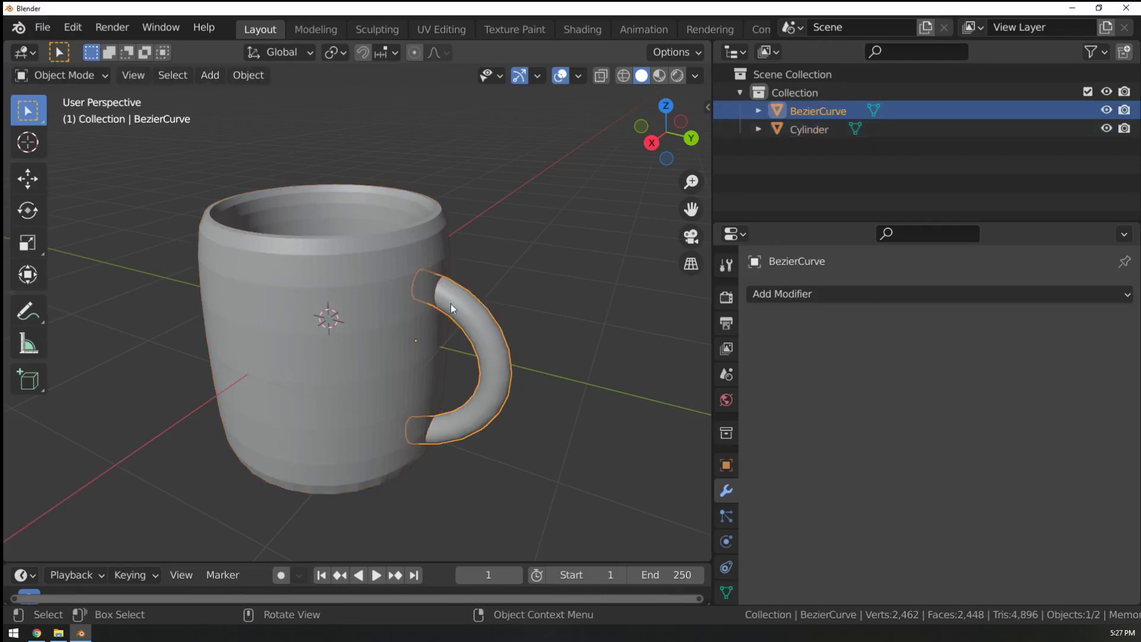
left_click(353, 281, "shift")
key("ctrl+j")
key("Tab")
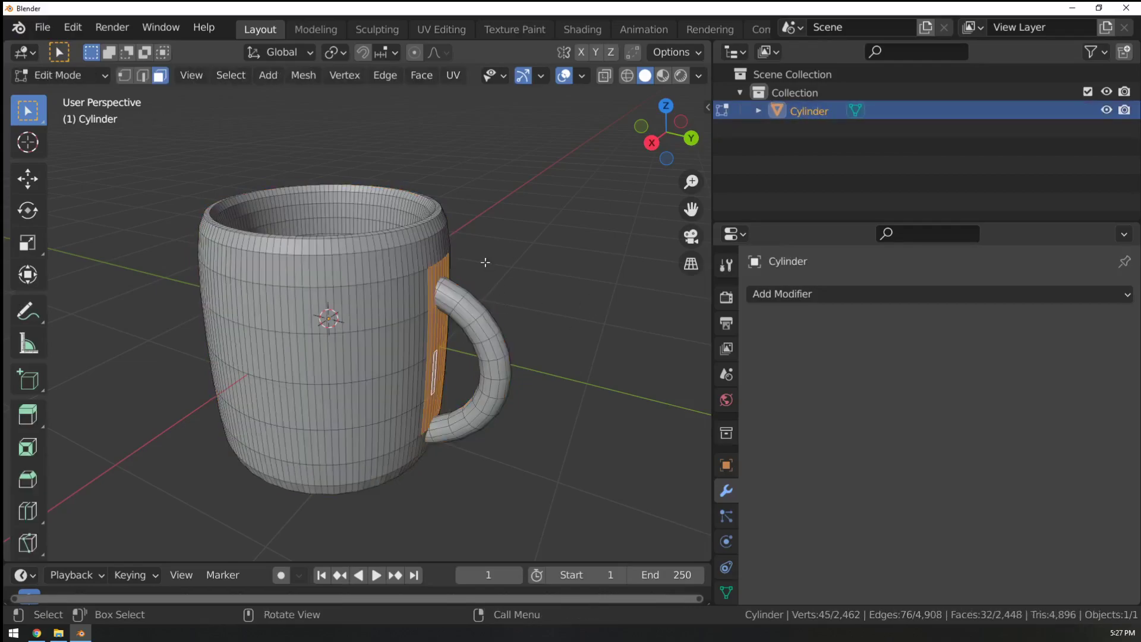
Select the whole joined mug mesh and return to Object Mode.
middle_click_drag(362, 272, 458, 359)
key("a")
key("Tab")
middle_click_drag(427, 291, 529, 313)
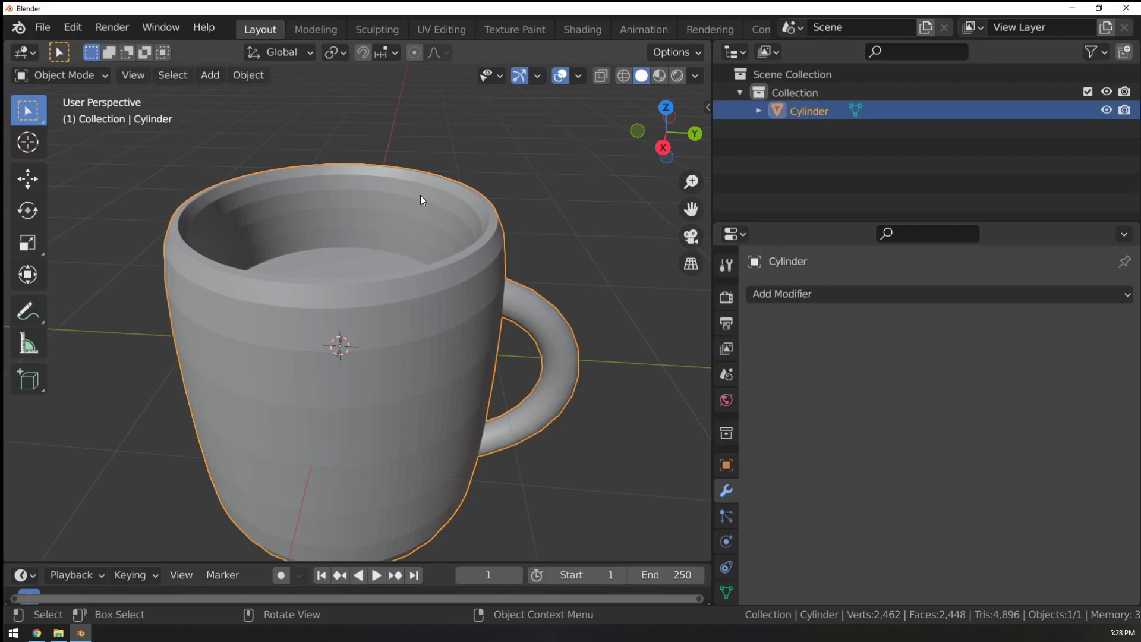
middle_click_drag(551, 243, 547, 350, "ctrl")
key("shift+a")
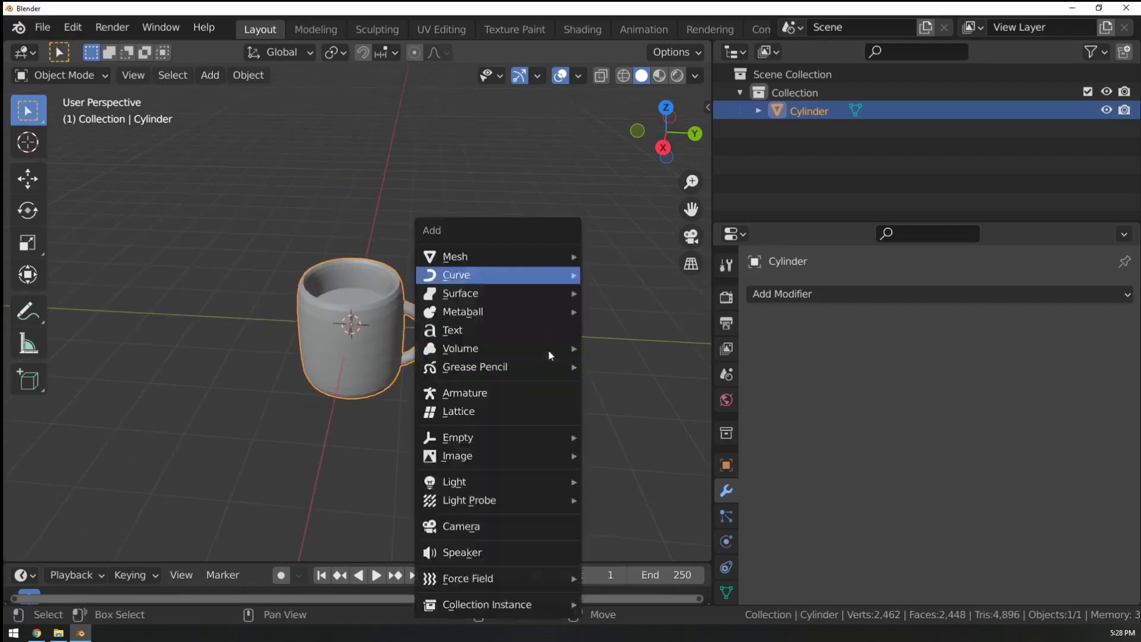
key("shift+a")
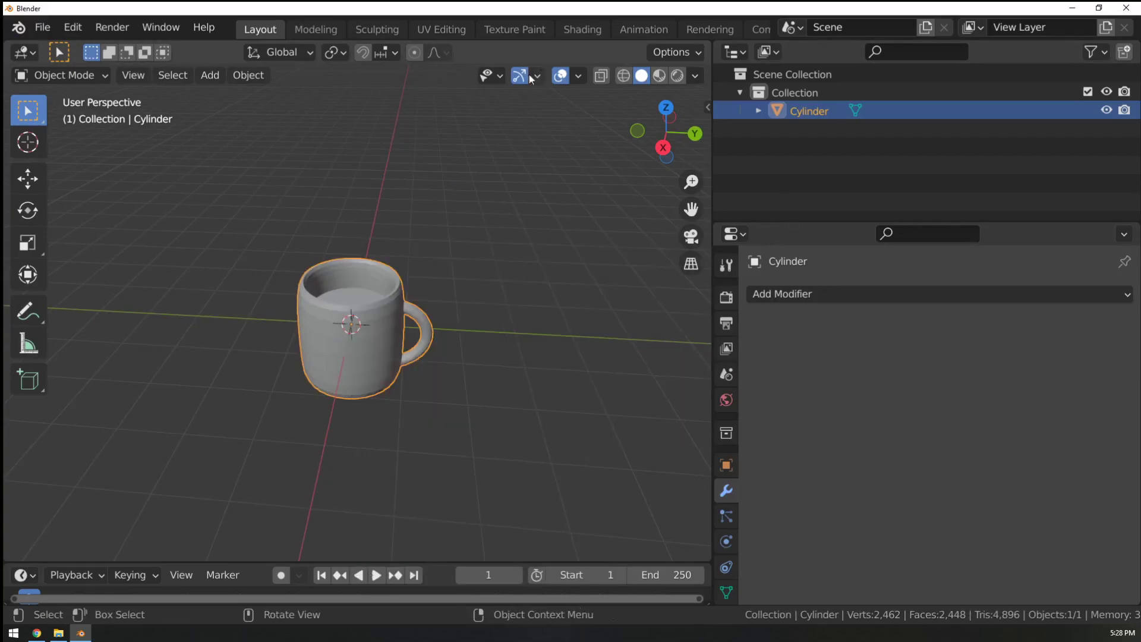
key("shift+s")
left_click(419, 290)
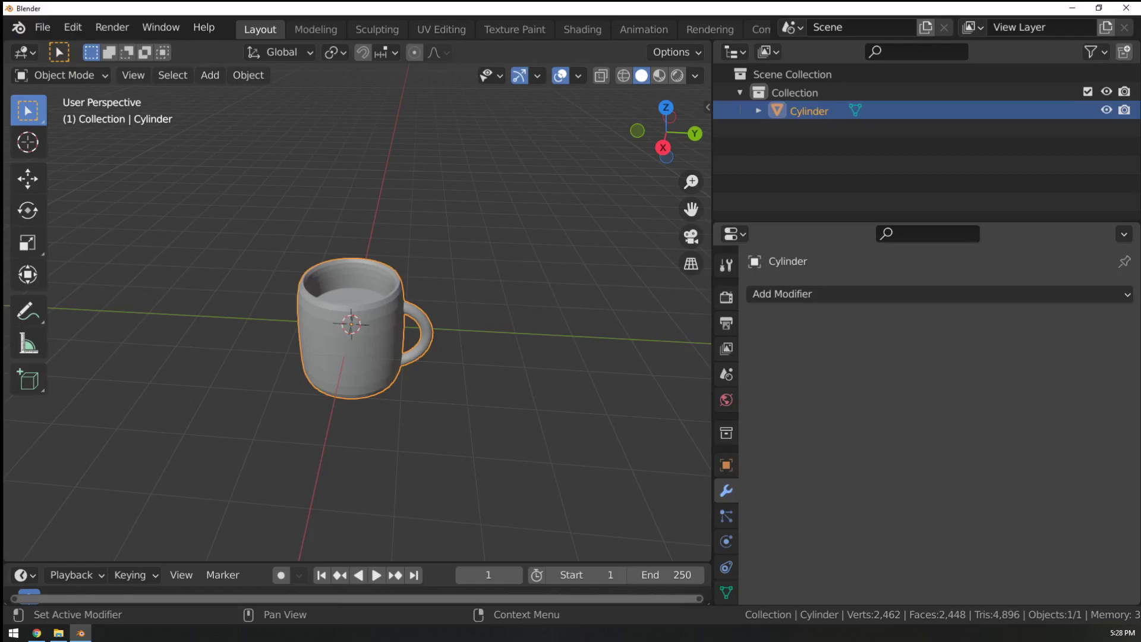
Duplicate the mug and place the copy behind the original along the X axis.
key("shift+d")
key("x")
left_click(679, 321)
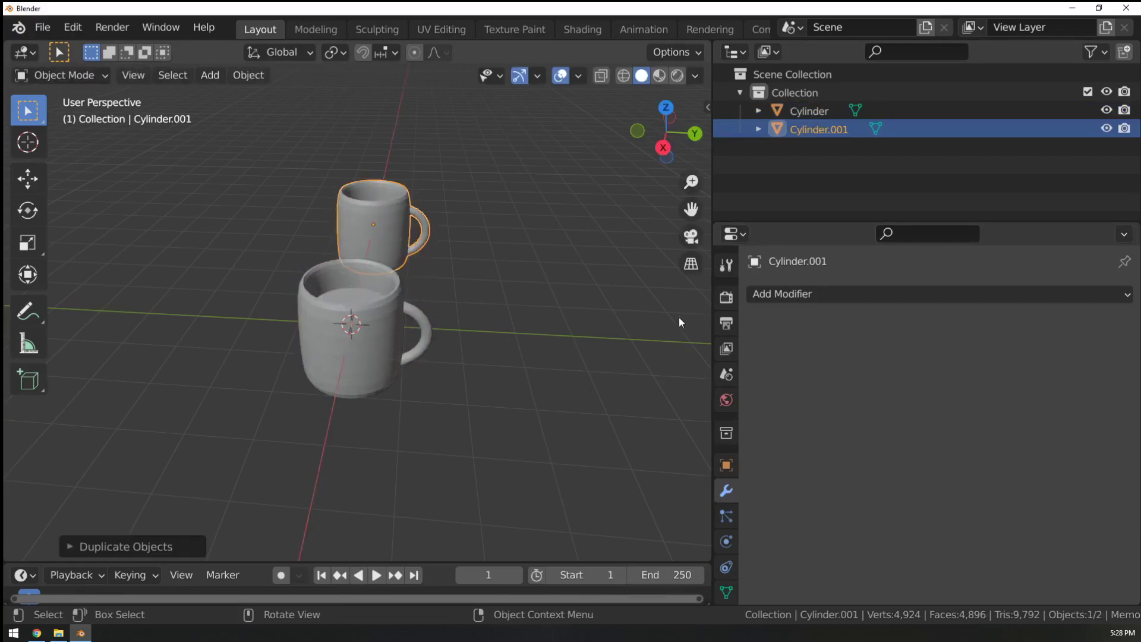
middle_click_drag(425, 349, 340, 358)
middle_click_drag(489, 338, 420, 382, "shift")
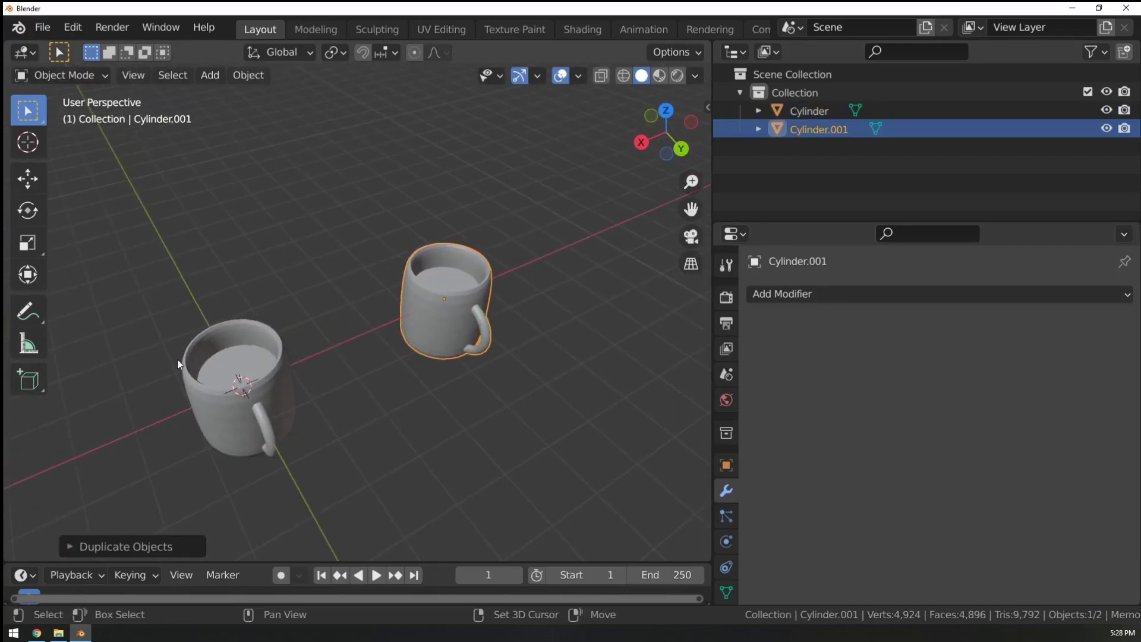
Select both mugs together, then select only the duplicate and delete it.
left_click(250, 361, "shift")
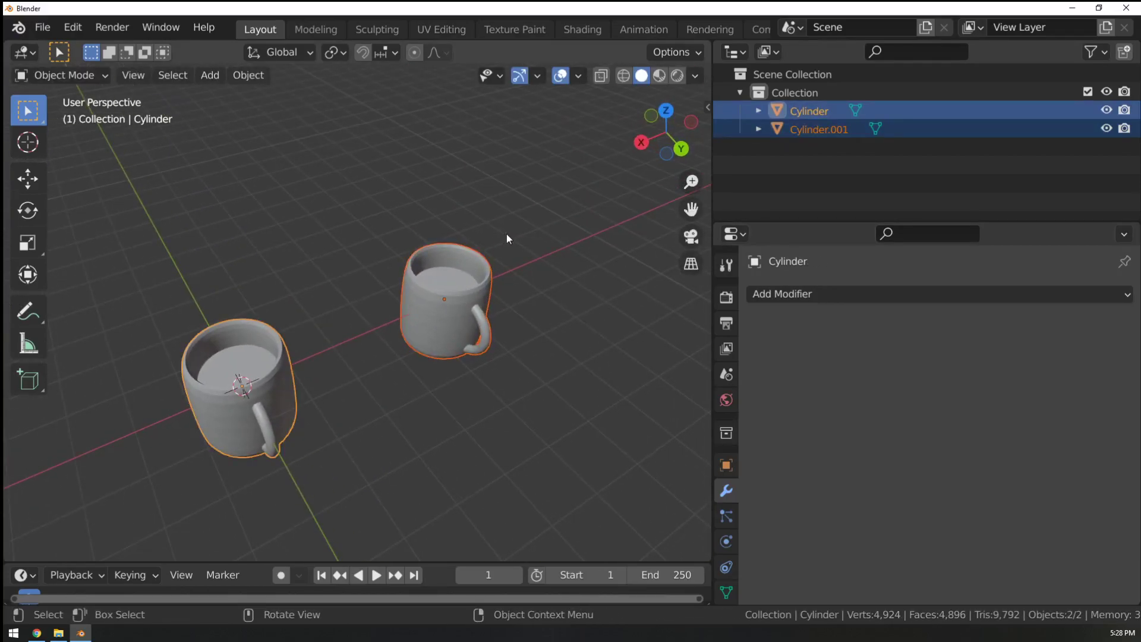
left_click_drag(533, 210, 130, 478)
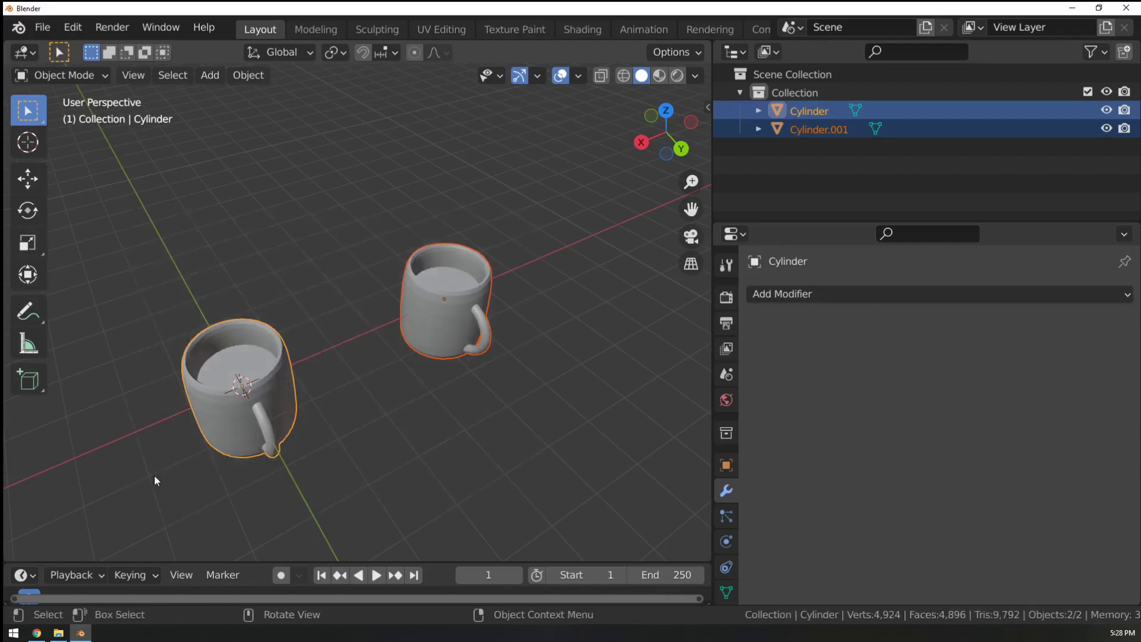
left_click(433, 301)
key("x")
left_click(433, 301)
Select the remaining mug and open its mesh in Edit Mode.
middle_click_drag(235, 421, 421, 285, "shift")
left_click(373, 363)
key("Tab")
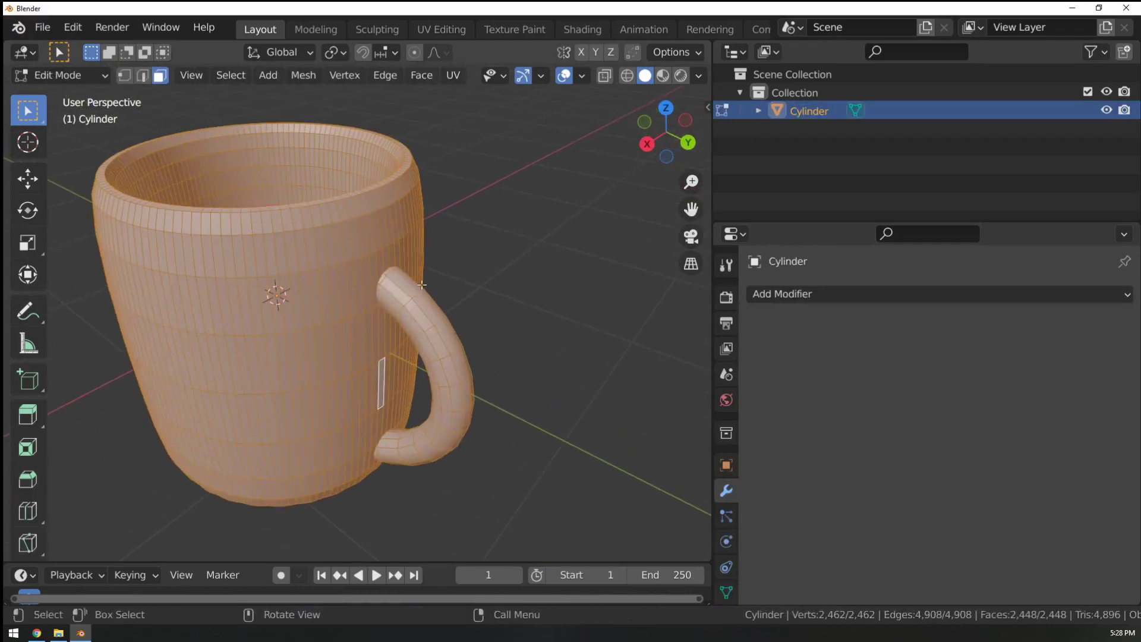
Clear the mesh selection, select all linked geometry of the mug's handle, and return to Object Mode.
key("alt+a")
key("l")
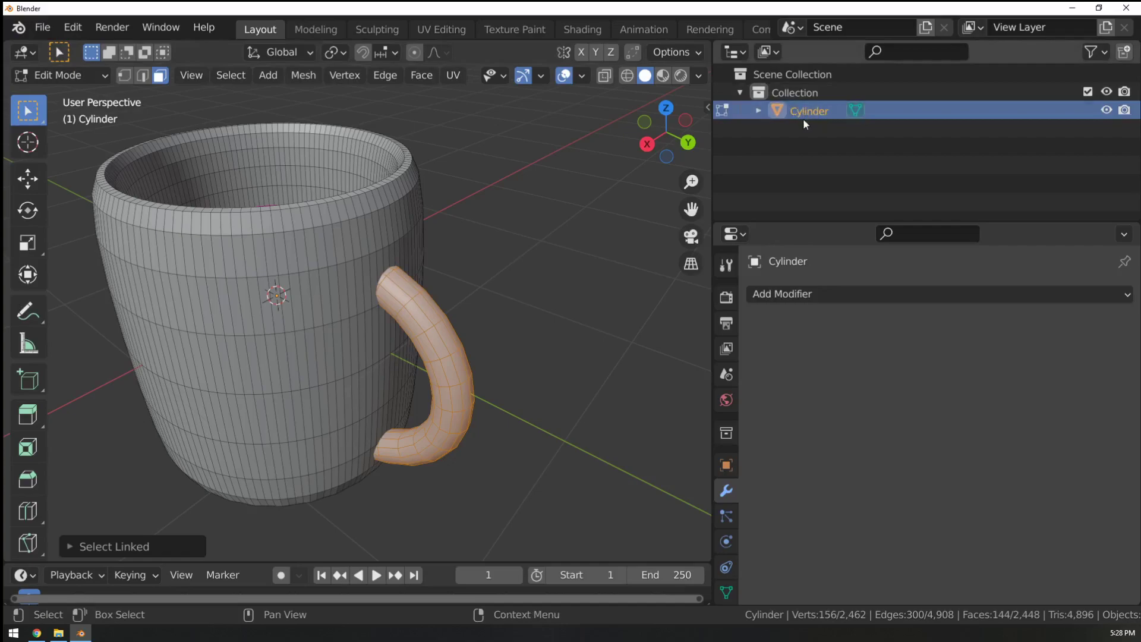
key("Tab")
scroll(416, 315, "down", 4)
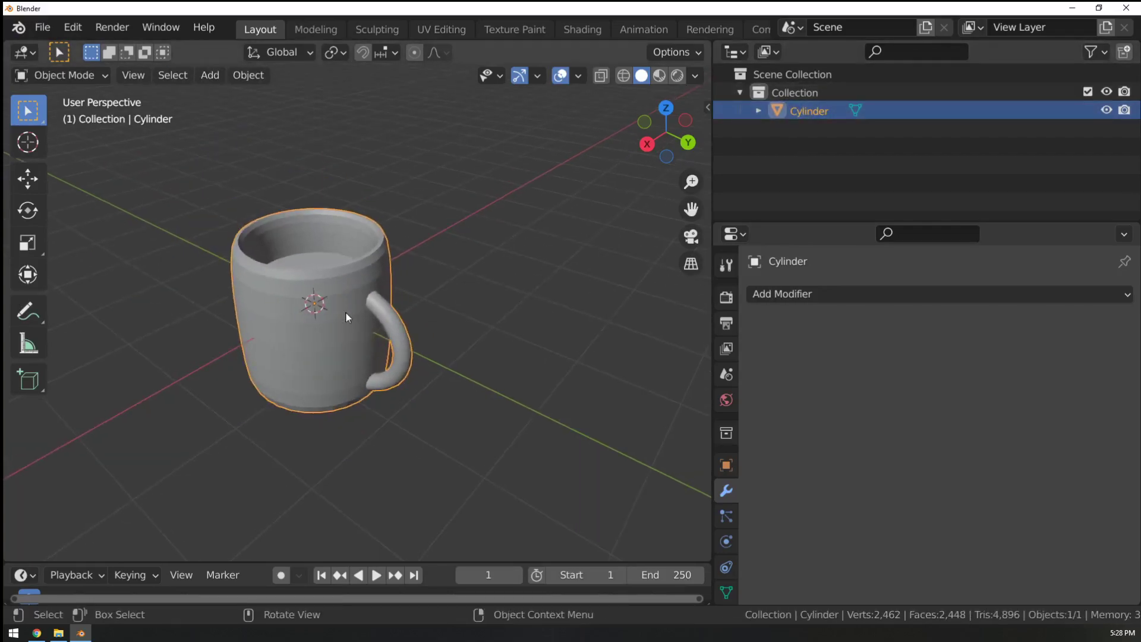
scroll(488, 291, "up", 3)
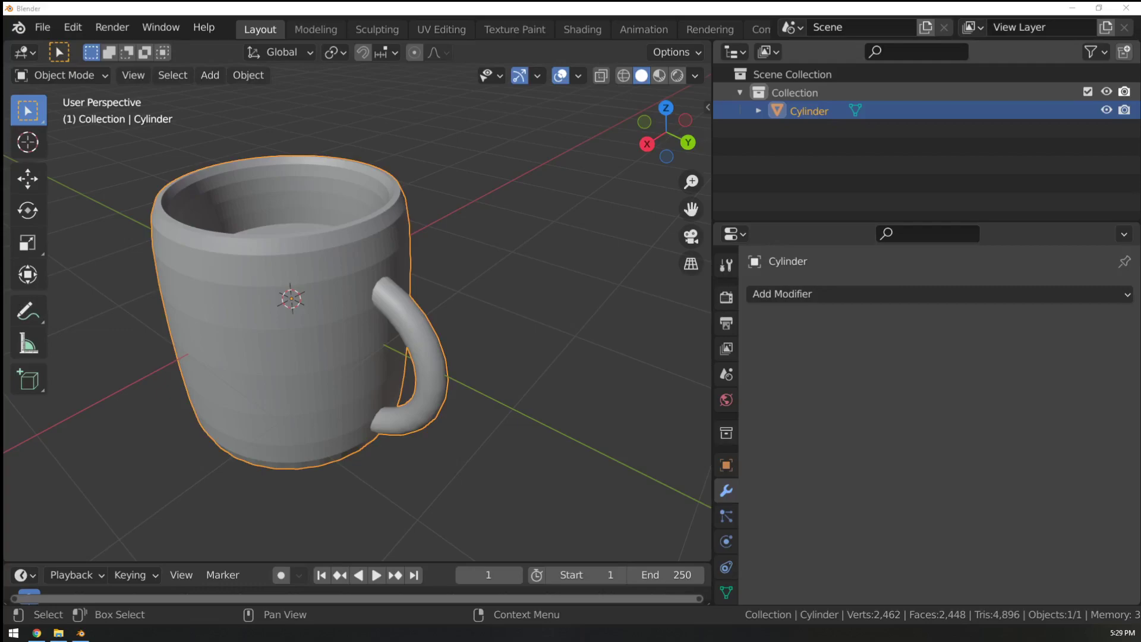
Stretch the selected handle along the Z axis in Edit Mode so it becomes taller.
middle_click_drag(390, 280, 492, 329)
key("Tab")
key("Tab")
key("Tab")
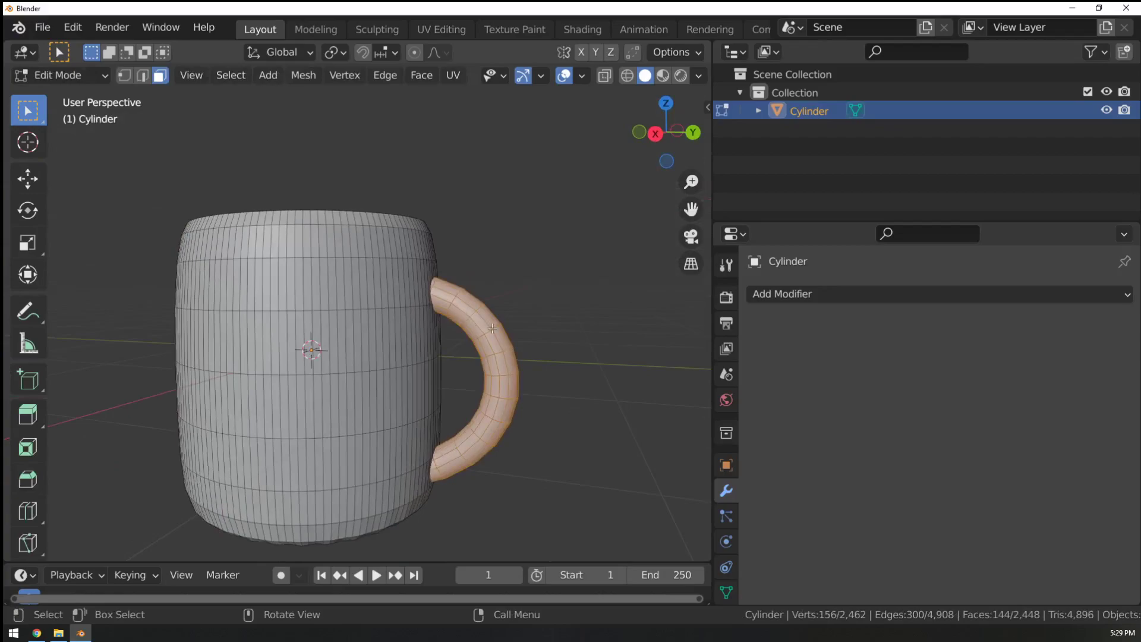
mouse_move(591, 311)
middle_mouse_down()
mouse_move(624, 331)
mouse_move(601, 331)
middle_mouse_up()
key("s")
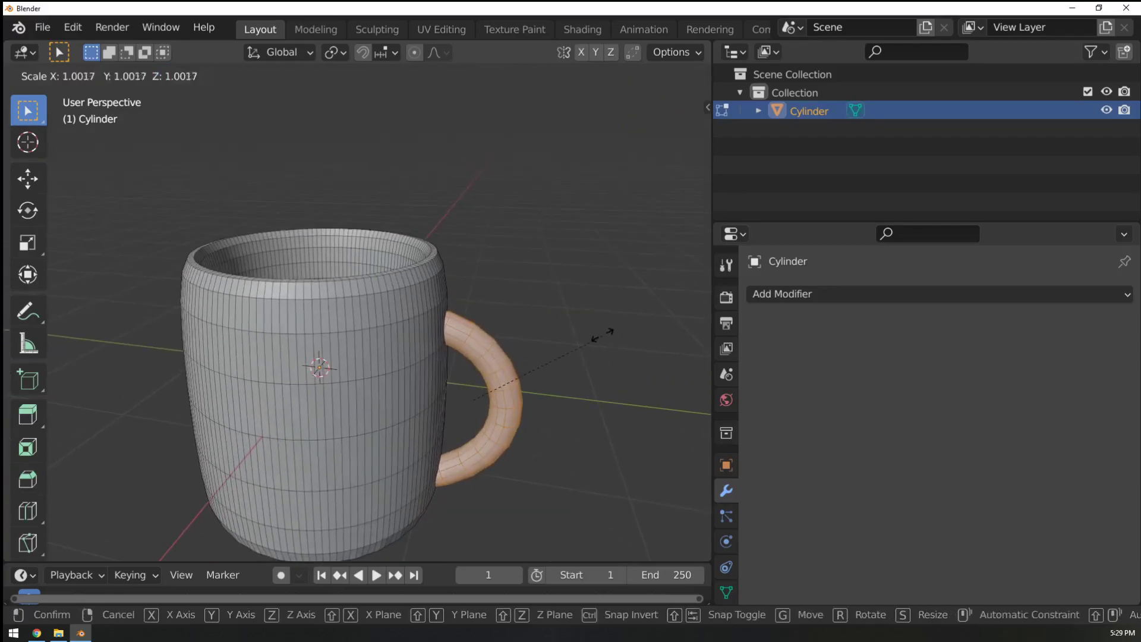
key("z")
left_click(606, 282)
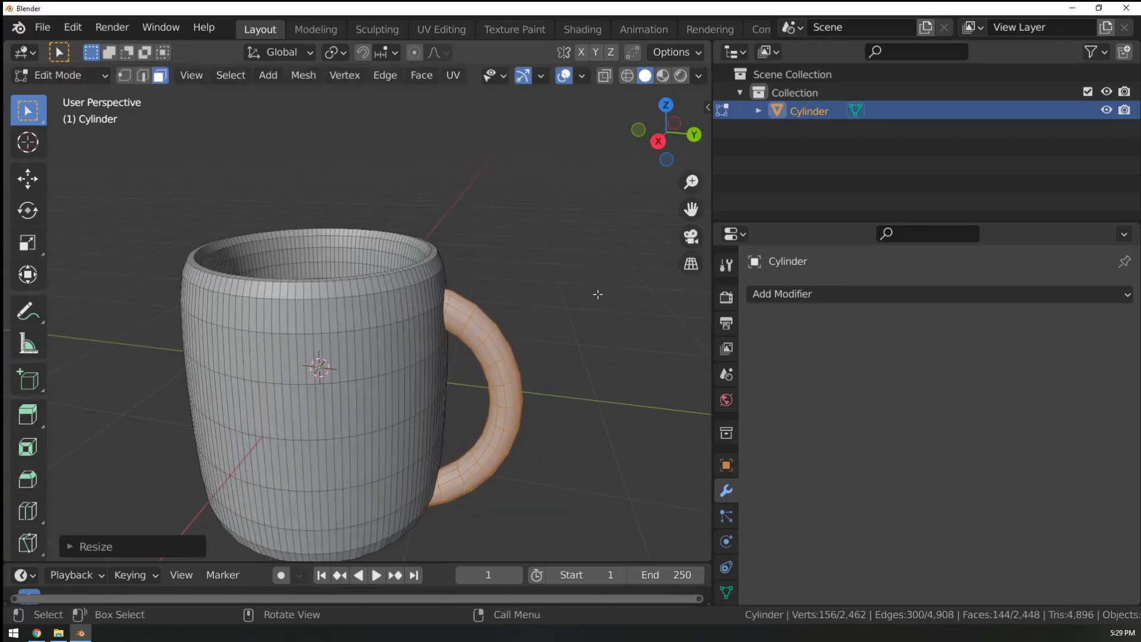
Move the handle slightly up along the Z axis and leave Edit Mode.
key("g")
key("z")
left_click(596, 288)
key("Tab")
Widen the handle along the X axis in Edit Mode and return to Object Mode.
middle_click_drag(522, 288, 401, 280)
key("Tab")
key("s")
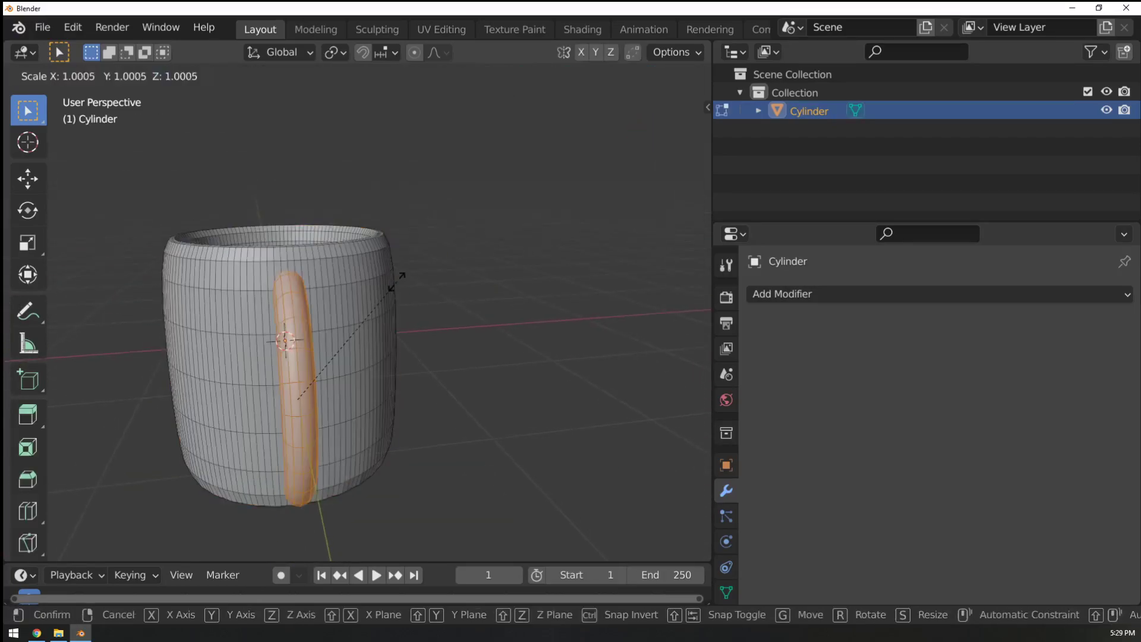
key("y")
key("x")
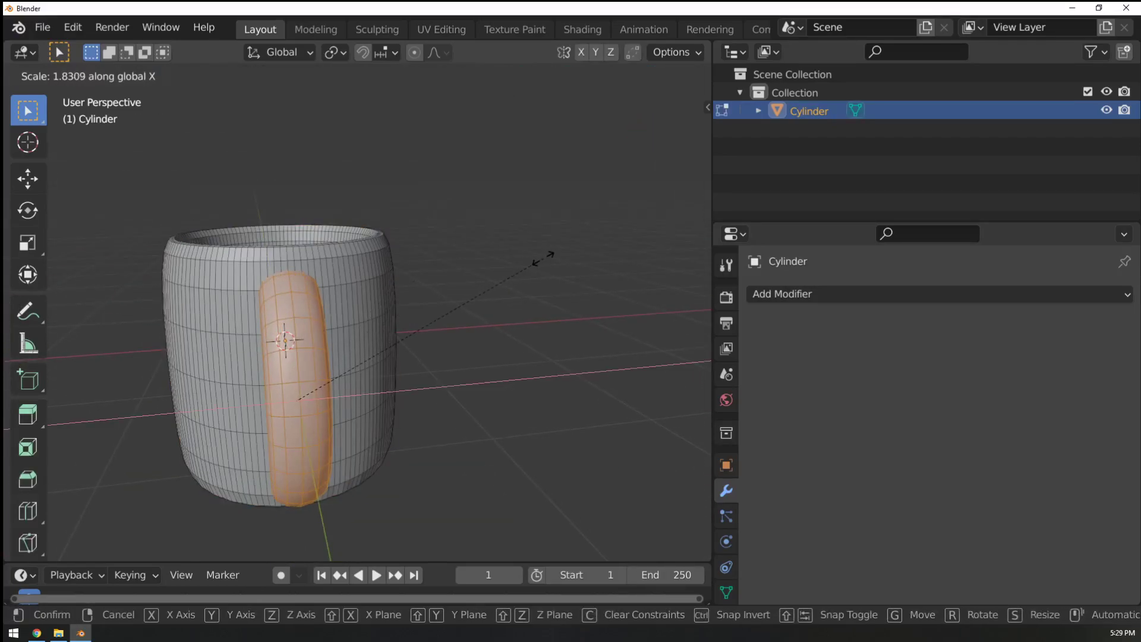
left_click(494, 274)
key("Tab")
middle_click_drag(377, 318, 552, 360)
middle_click_drag(463, 386, 387, 386)
Select the edge loop at the handle's upper end inside the mug and move it along Y toward the mug wall.
key("Tab")
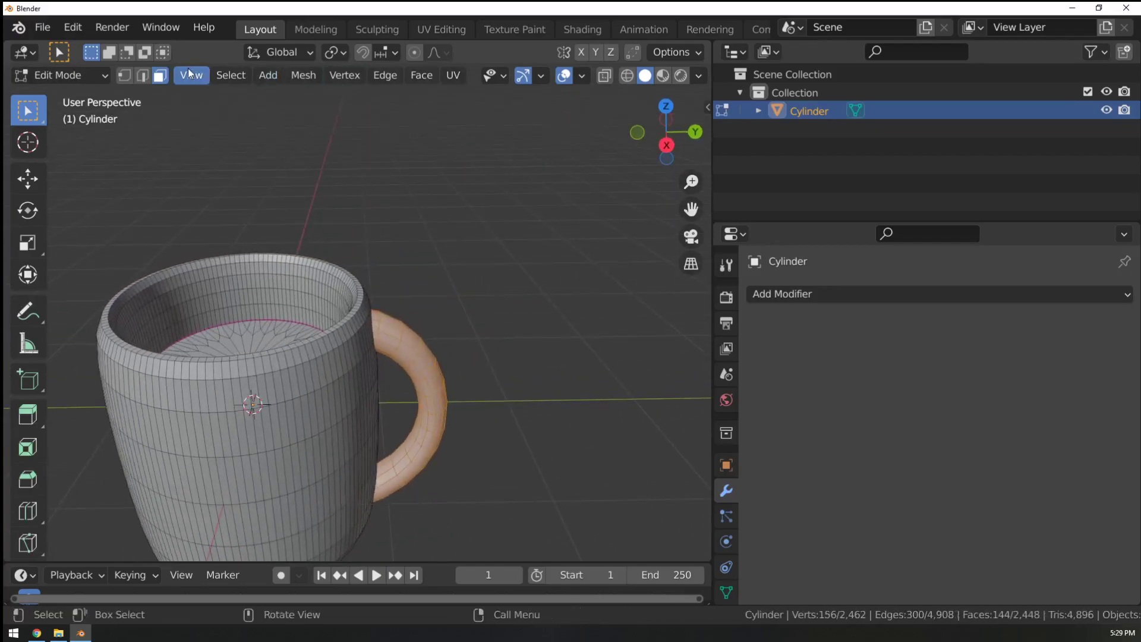
scroll(469, 309, "up", 7)
mouse_move(482, 303)
middle_mouse_down("ctrl")
mouse_move(484, 261)
mouse_move(377, 333)
mouse_move(418, 271)
mouse_move(448, 270)
mouse_move(395, 314)
mouse_move(466, 326)
mouse_move(472, 296)
middle_mouse_up("ctrl")
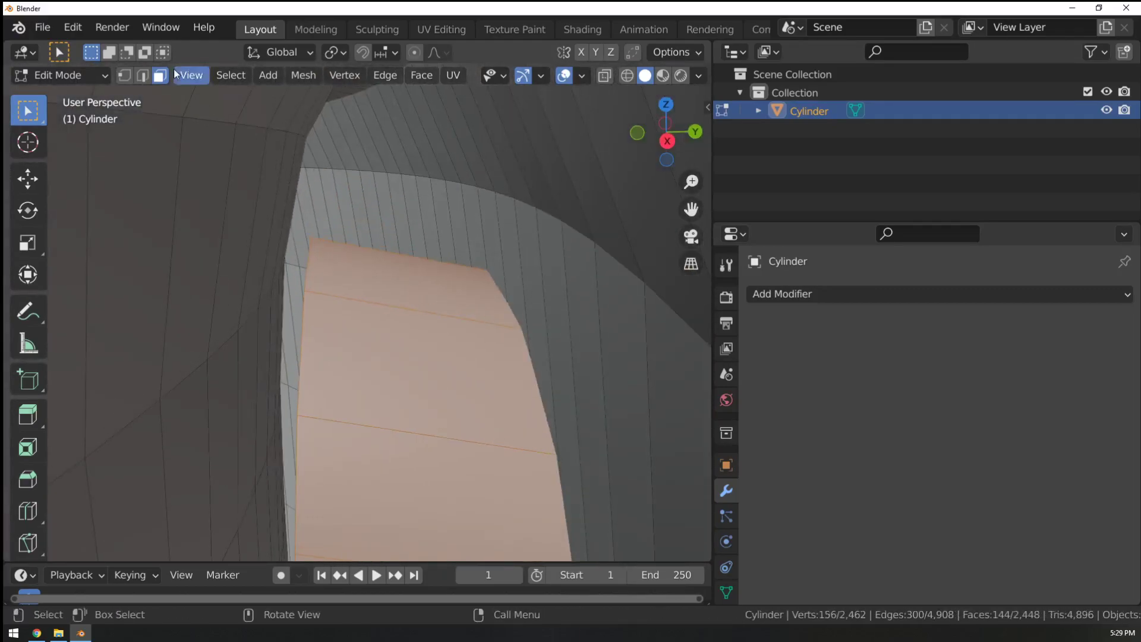
middle_click_drag(376, 365, 439, 262, "shift")
left_click(435, 261, "alt")
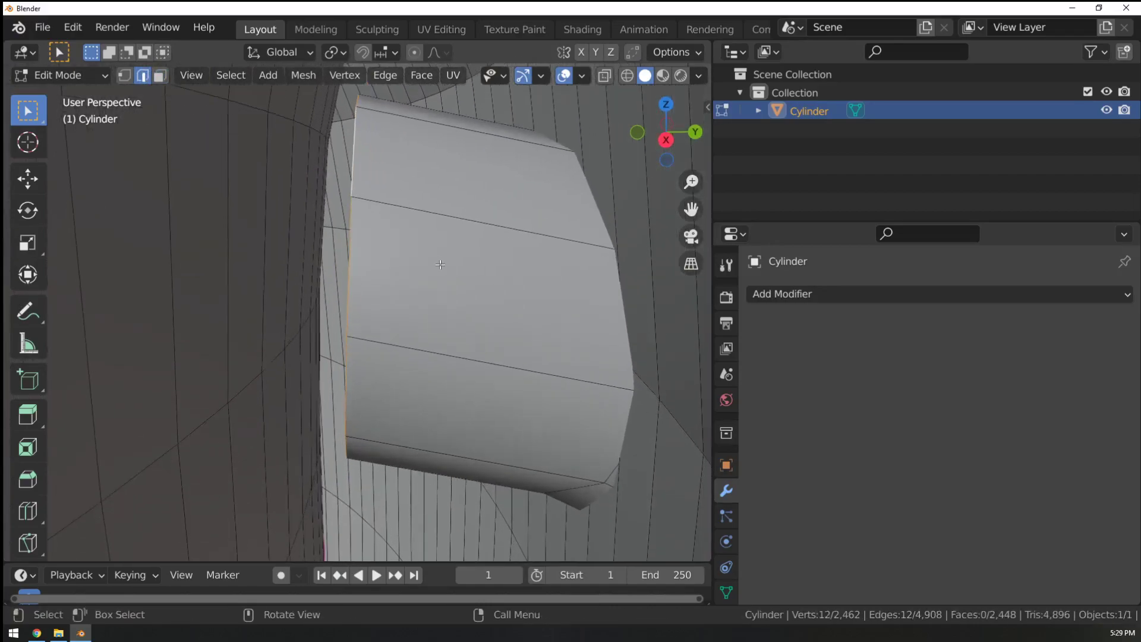
key("g")
key("y")
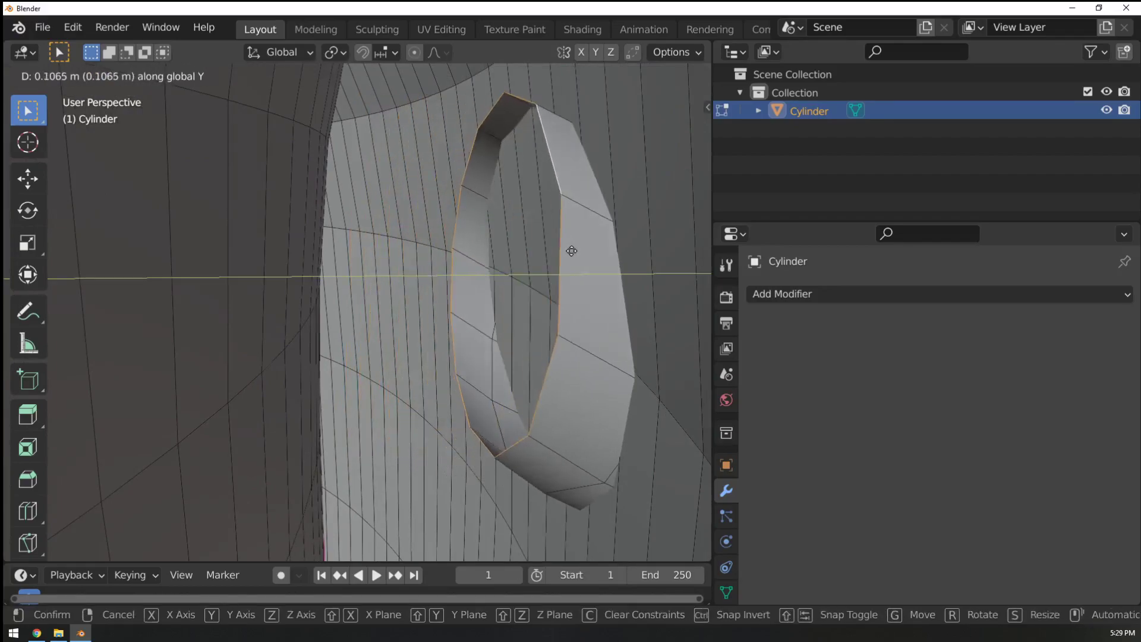
left_click(588, 248)
Lower the handle's upper end loop by about 0.03 m along the Z axis.
mouse_move(588, 249)
middle_mouse_down()
mouse_move(612, 252)
mouse_move(585, 249)
middle_mouse_up()
key("g")
key("z")
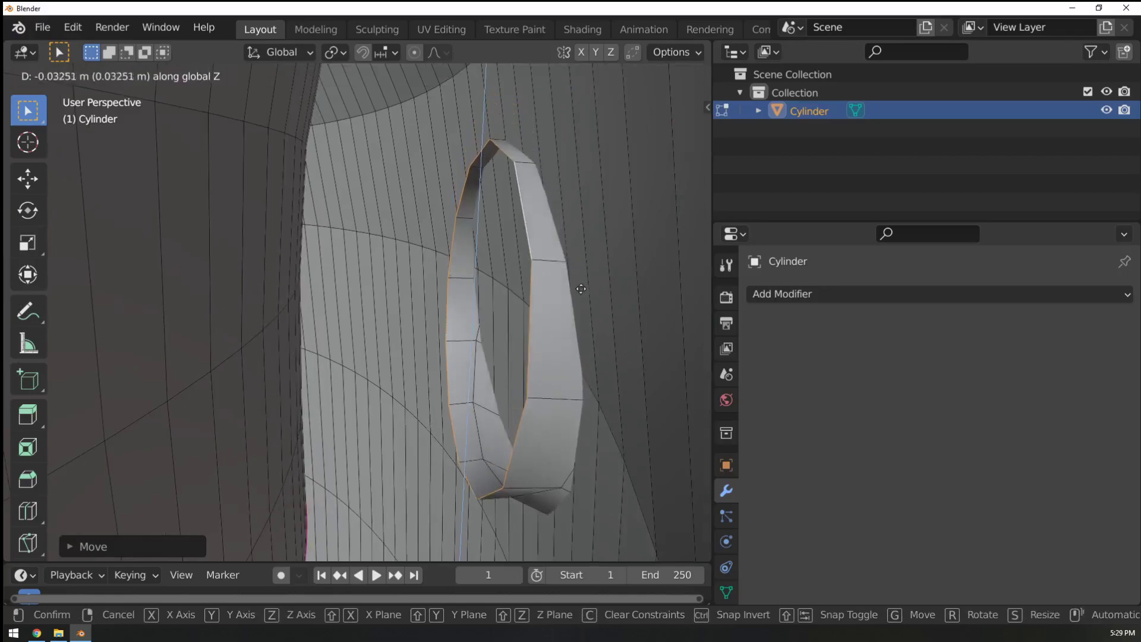
left_click(581, 291)
Select the edge loop at the handle's lower end inside the mug and move it along Y toward the wall.
middle_click_drag(580, 291, 578, 292)
middle_click_drag(578, 292, 558, 134, "ctrl")
middle_click_drag(542, 419, 456, 327)
middle_click_drag(457, 327, 519, 168)
scroll(482, 257, "down", 5)
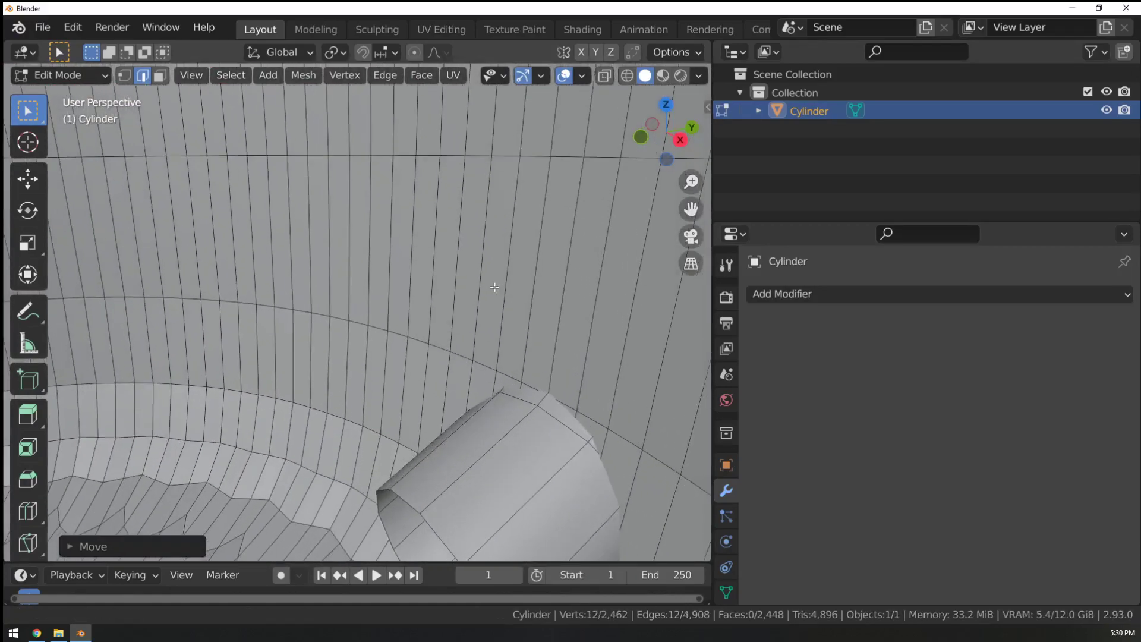
left_click(393, 352, "alt")
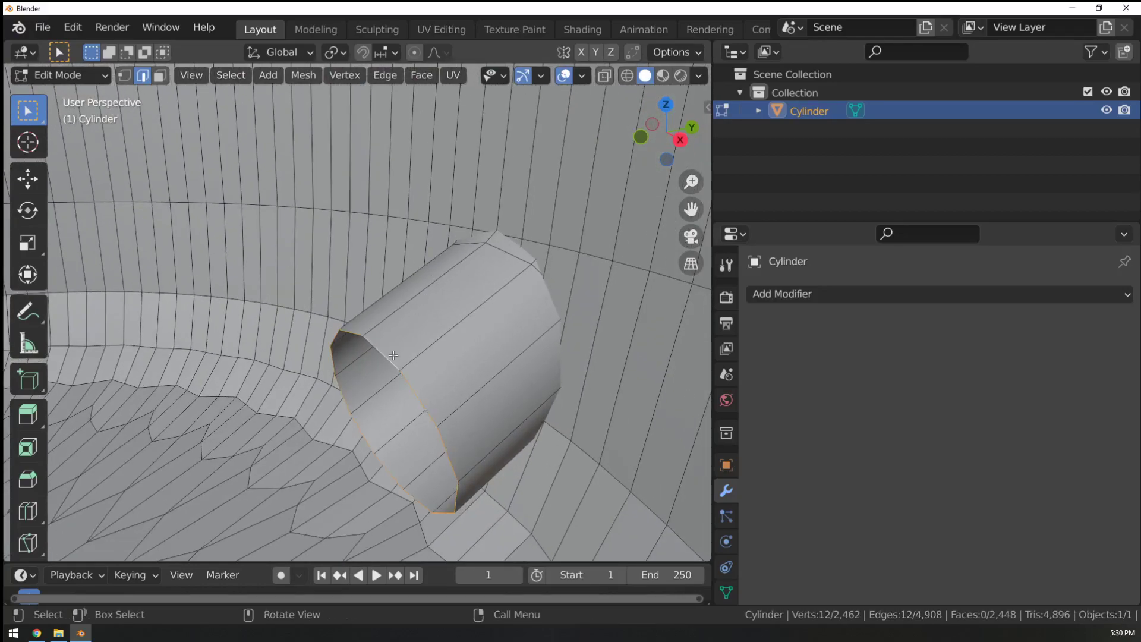
key("g")
key("y")
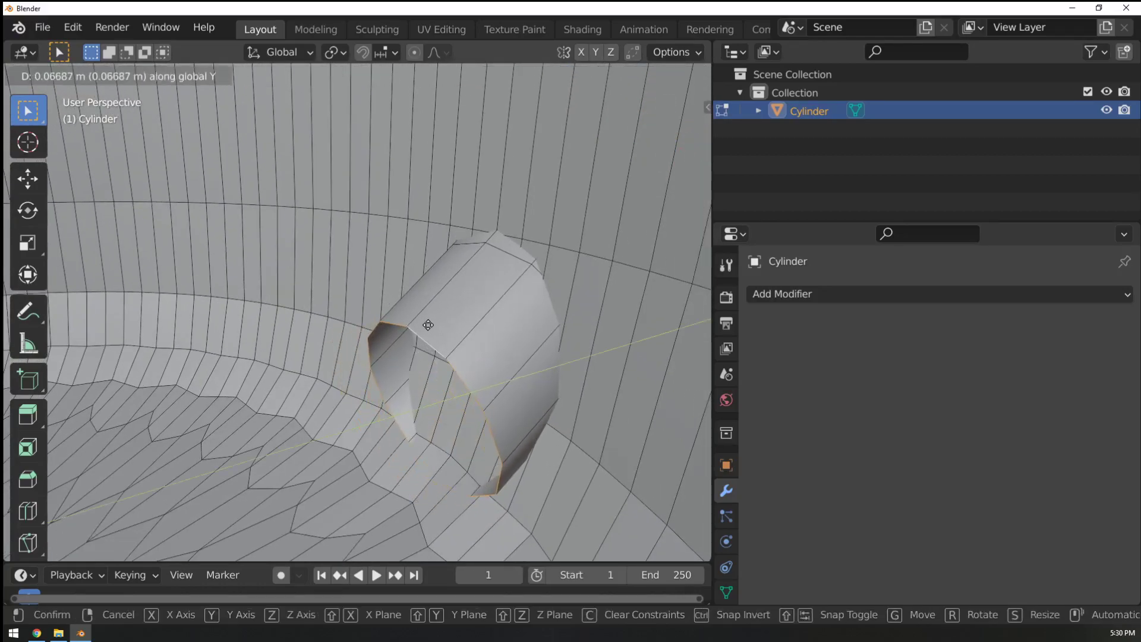
left_click(438, 311)
Rotate the handle's lower end loop about -25° around X, raise it along Z, and return to Object Mode.
key("r")
key("x")
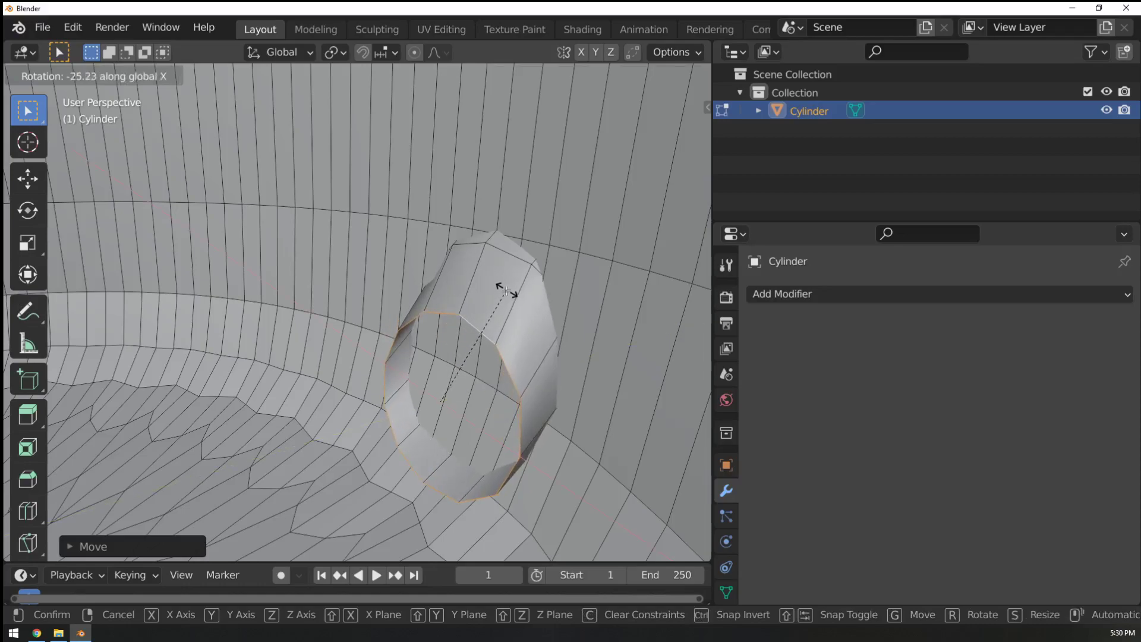
left_click(506, 290)
key("g")
key("z")
left_click(516, 237)
middle_click_drag(517, 236, 502, 255)
key("Tab")
middle_click_drag(471, 349, 445, 399)
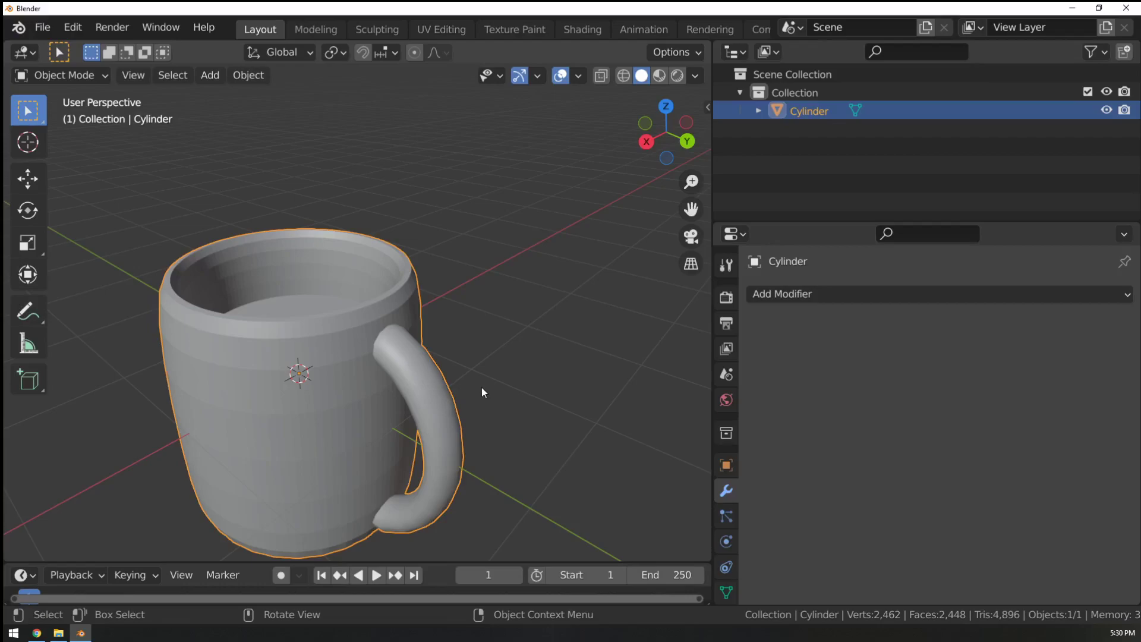
middle_click_drag(504, 362, 542, 391, "shift")
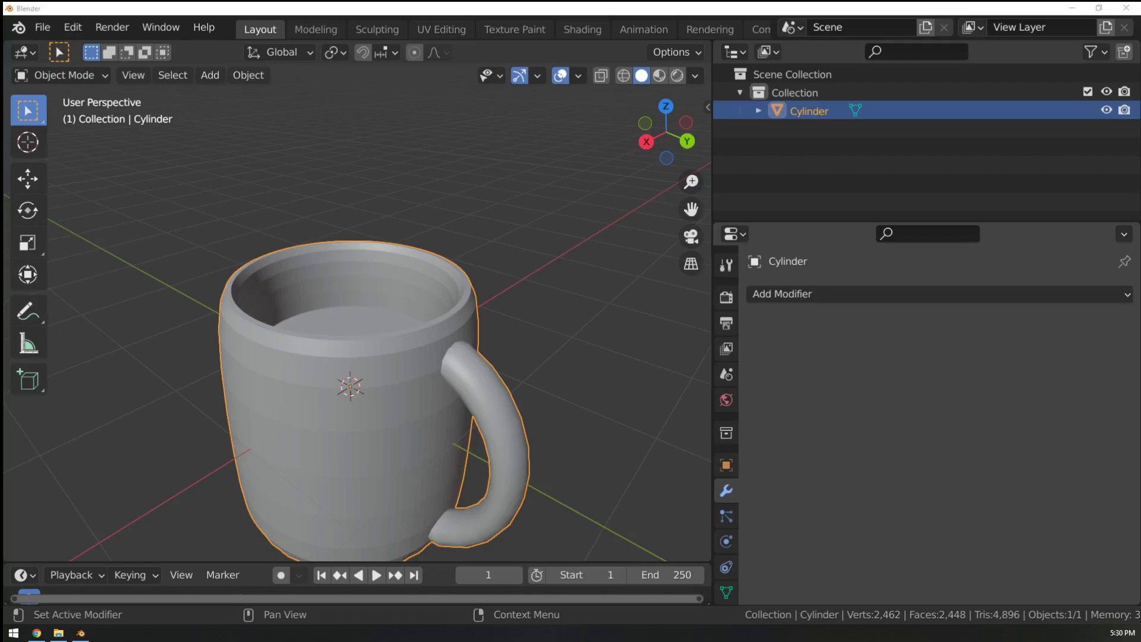
Select the handle's linked geometry in Edit Mode, move it freely and place it against the mug body.
key("Tab")
middle_click_drag(633, 198, 472, 326)
key("a")
key("alt+a")
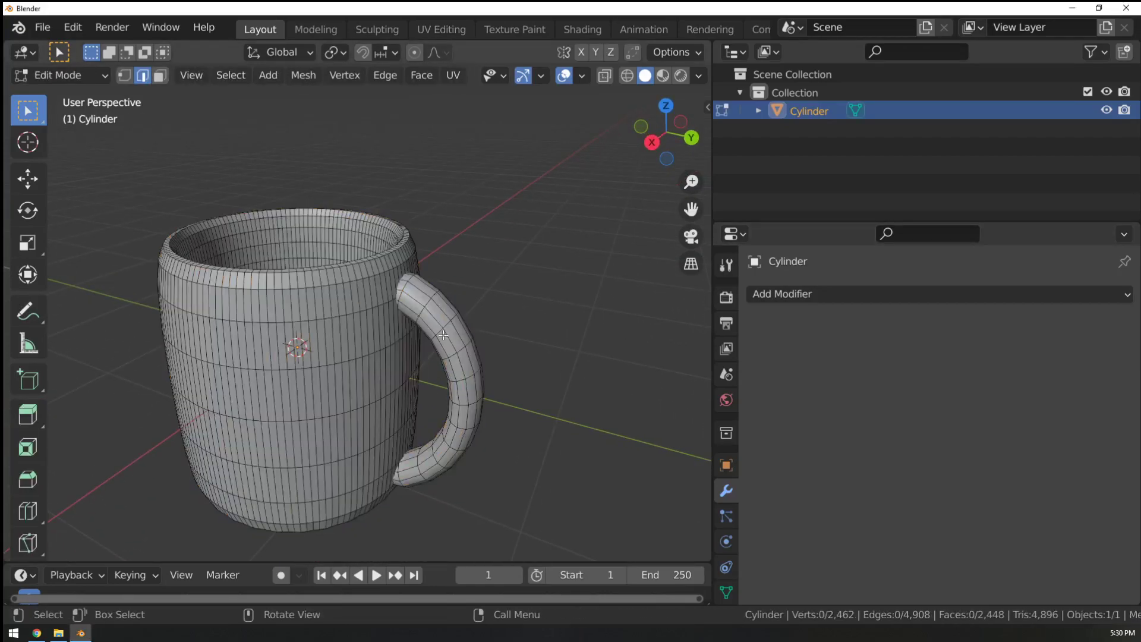
left_click(443, 335)
key("ctrl+l")
key("g")
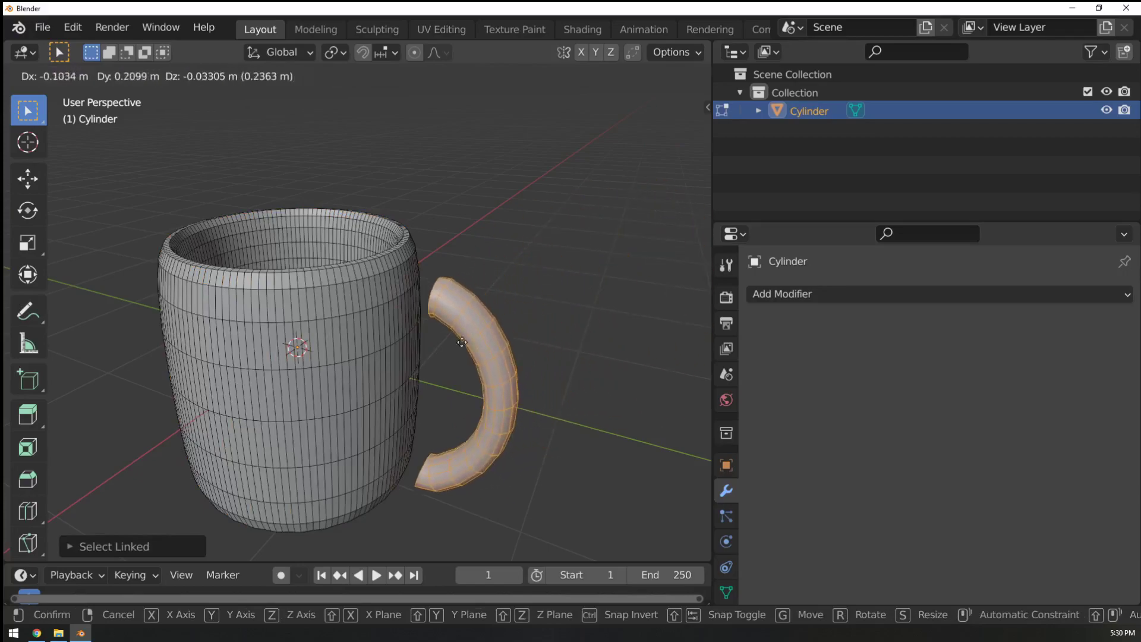
left_click(429, 340)
key("Tab")
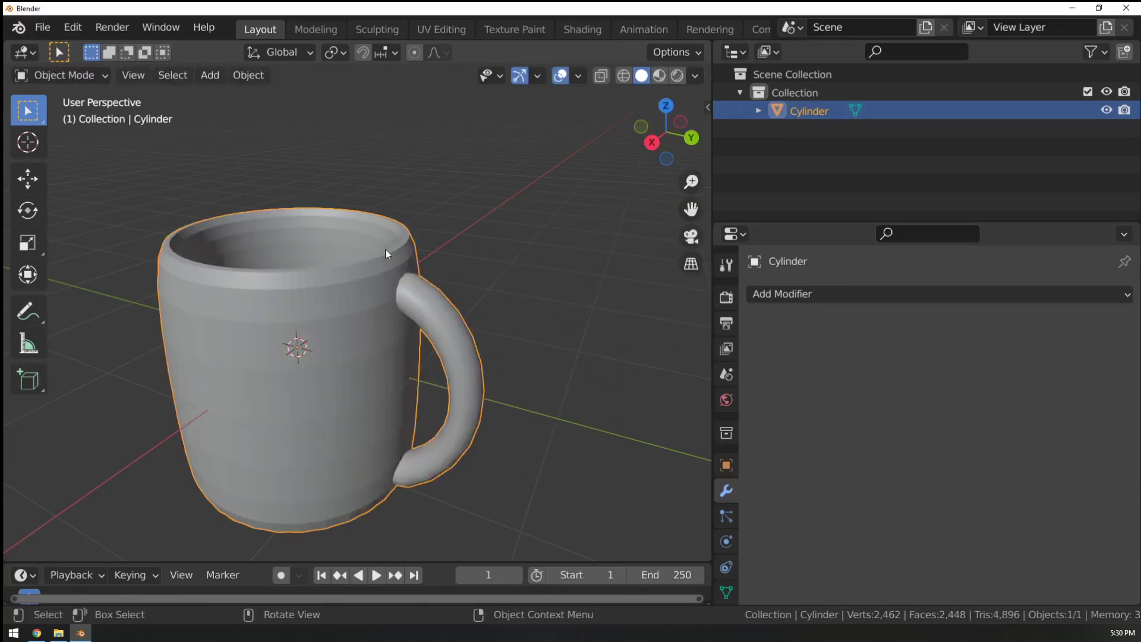
Duplicate the mug, place the copy behind the original, and select both mugs.
middle_click_drag(411, 294, 373, 384)
key("shift+d")
left_click(622, 270)
left_click(372, 384, "shift")
middle_click_drag(486, 364, 476, 302)
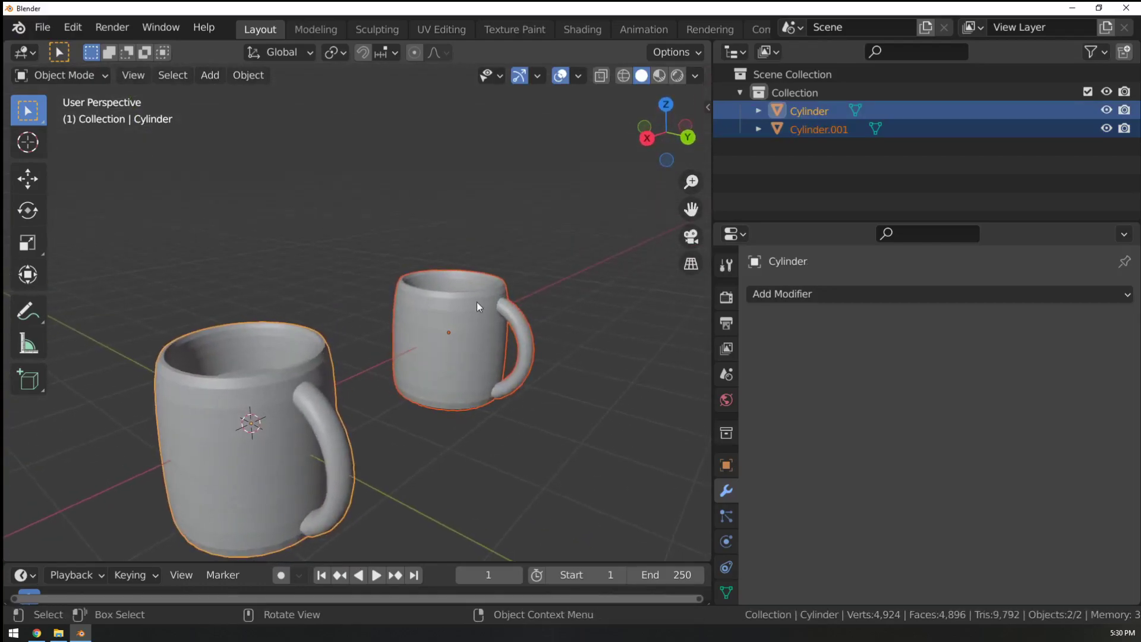
Delete the duplicated mug behind the original.
left_click(477, 302)
key("x")
left_click(509, 320)
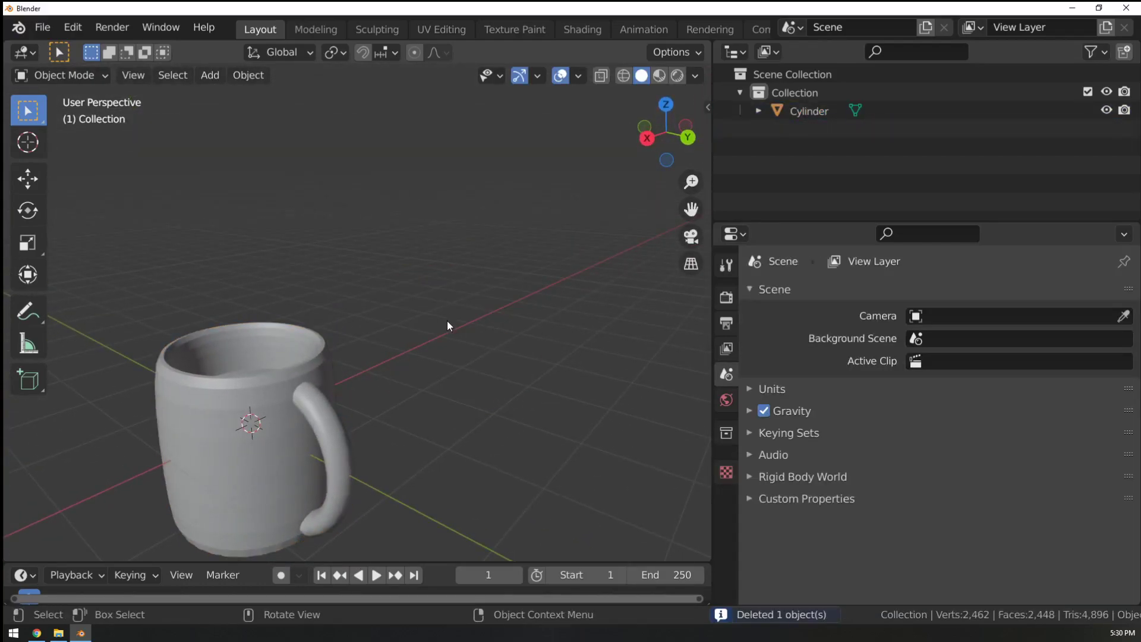
Duplicate the mug and place the copy apart from the original along the X axis.
left_click(300, 431)
middle_click_drag(301, 431, 398, 448)
key("shift+d")
key("x")
left_click(647, 373)
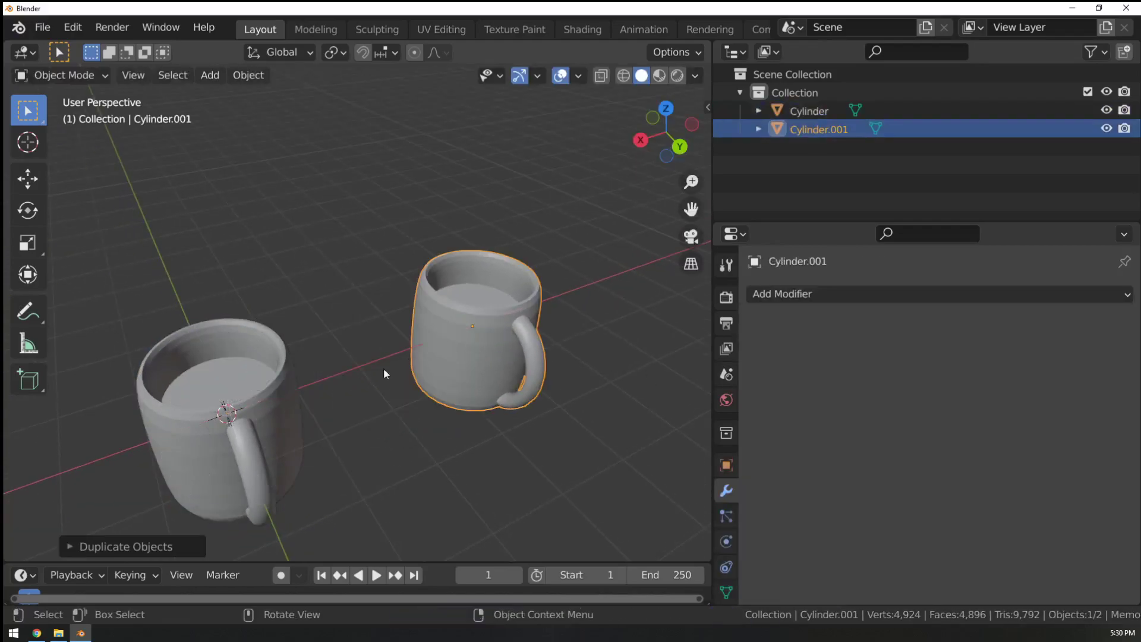
Join both mugs into one object with the original Cylinder as the active object.
left_click(271, 409, "shift")
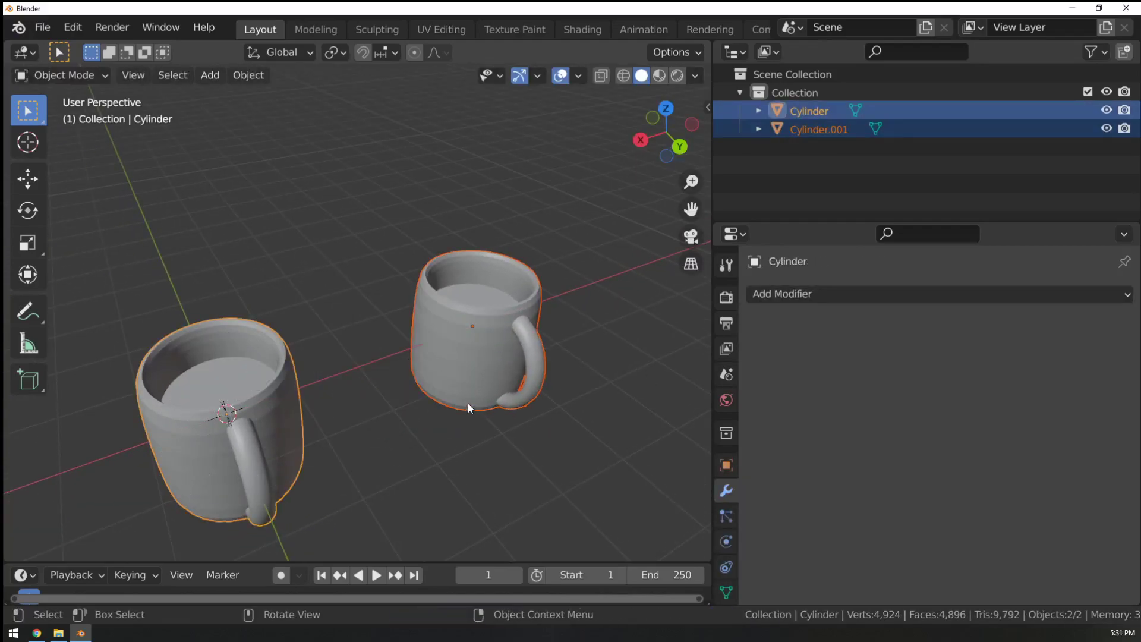
middle_click_drag(469, 403, 455, 323)
key("ctrl+j")
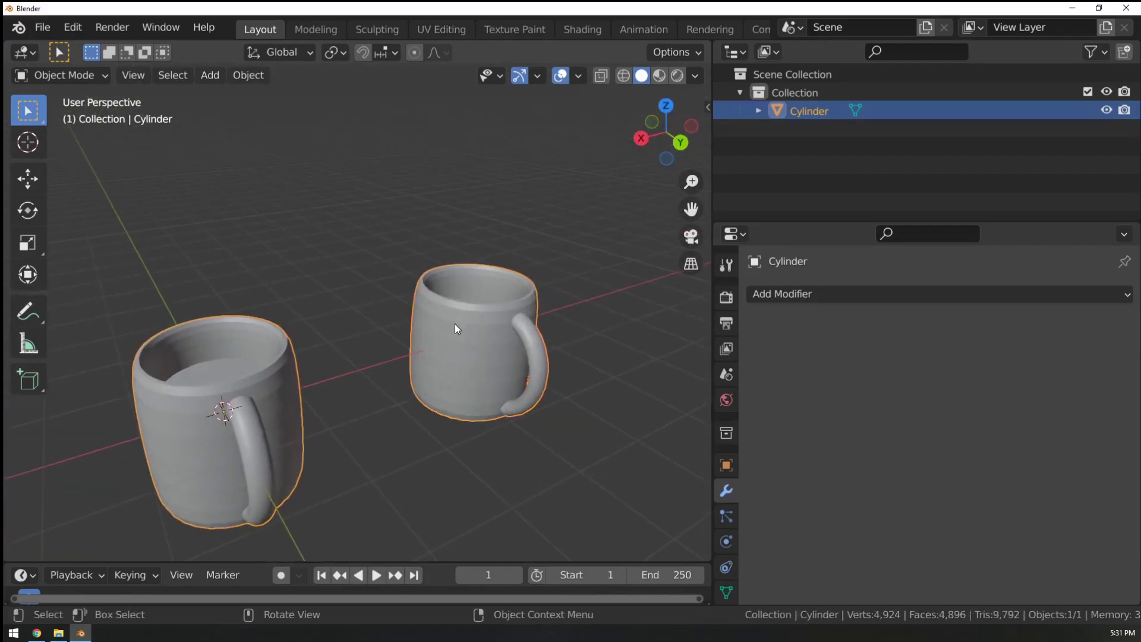
Try moving the joined mugs' mesh in Edit Mode and rotating the joined object with trackball rotation in Object Mode.
key("Tab")
key("g")
right_click(536, 225)
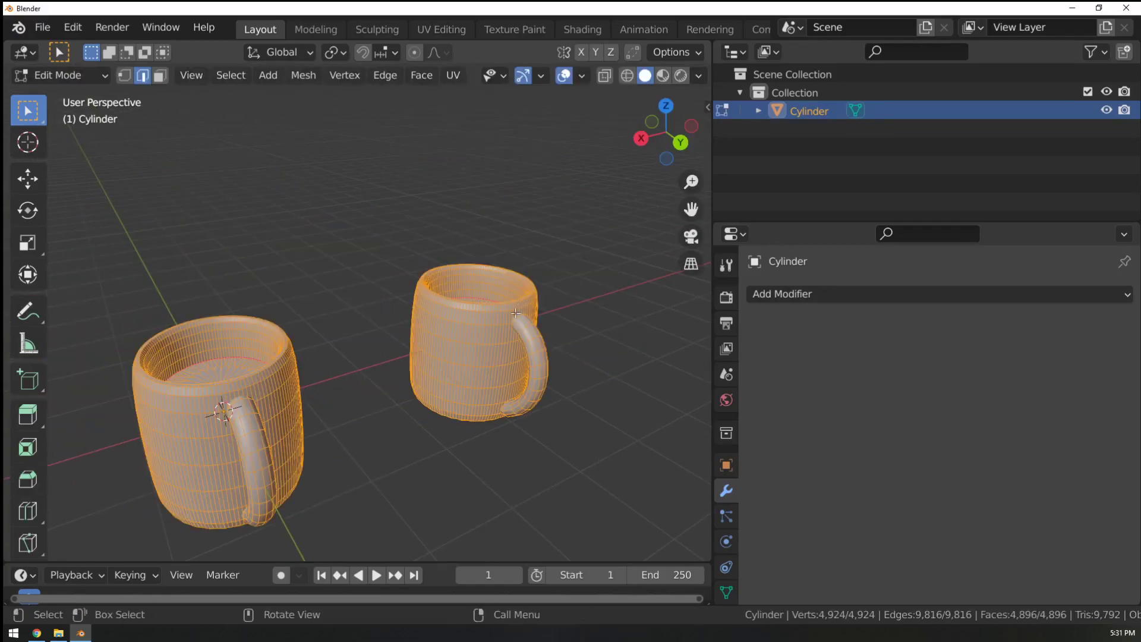
key("Tab")
key("r")
key("r")
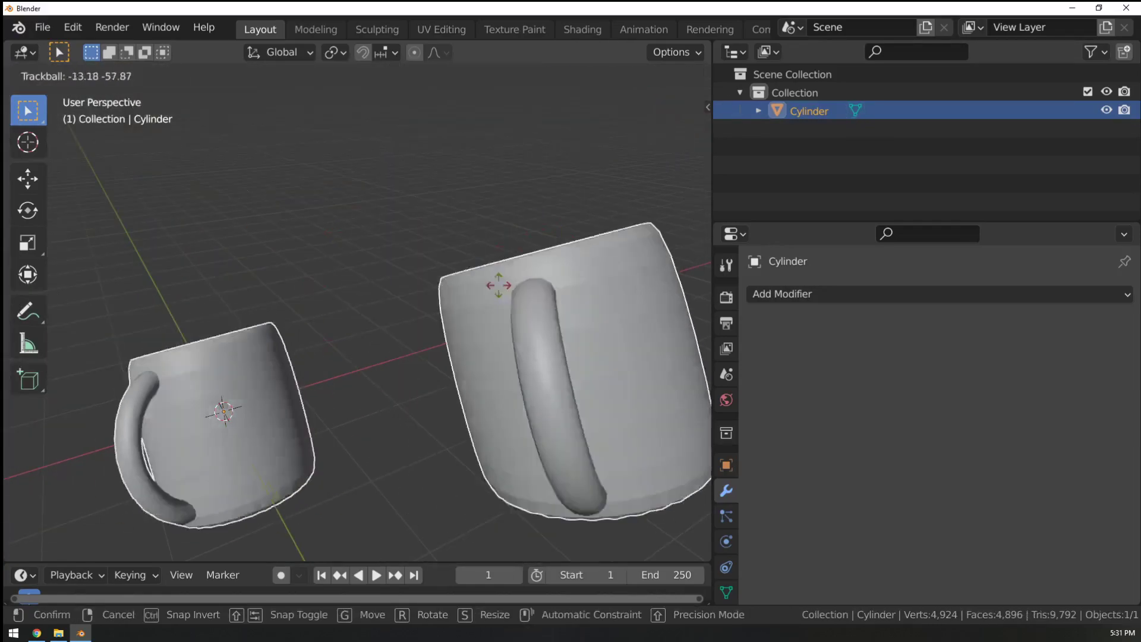
left_click(509, 364)
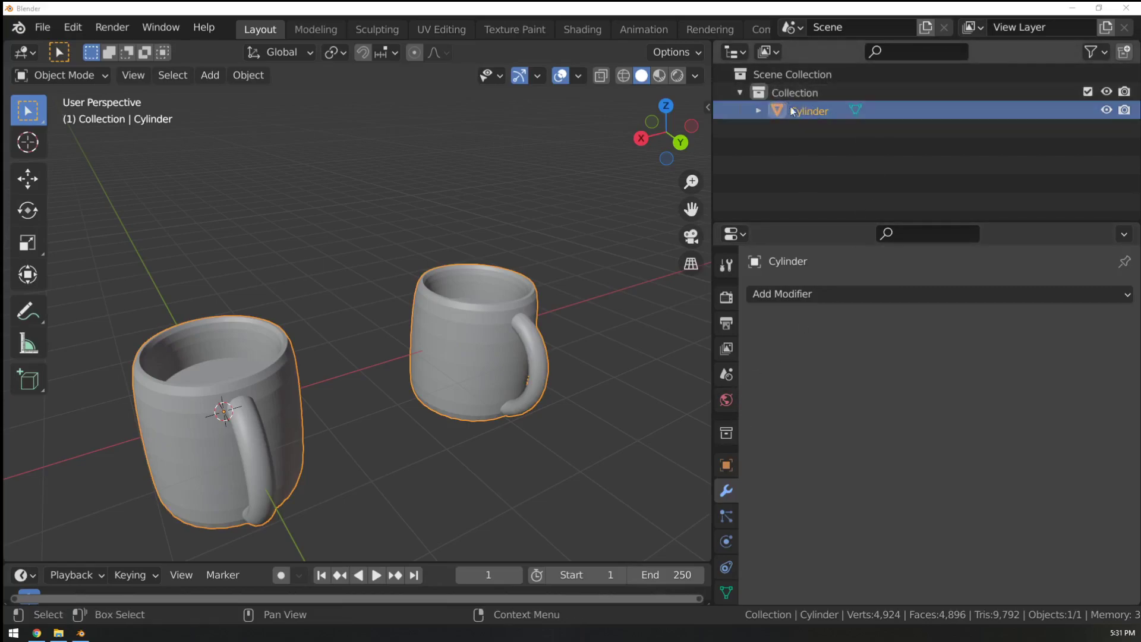
Check the joined mesh in Edit Mode and undo the join of the two mugs.
middle_click_drag(551, 201, 468, 206)
key("Tab")
key("Tab")
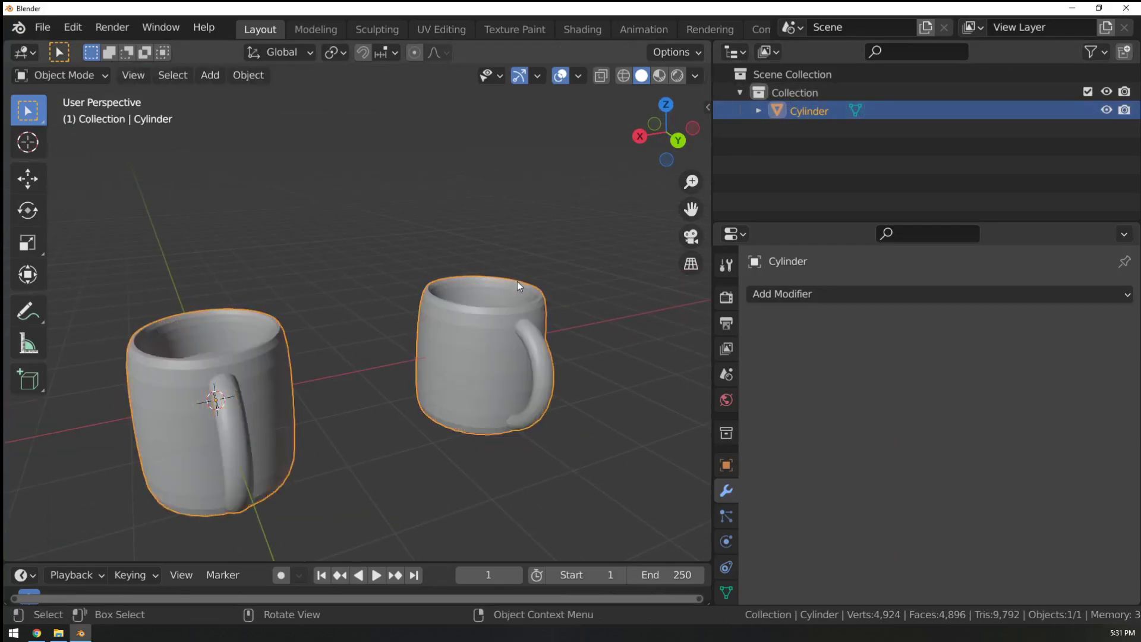
key("Tab")
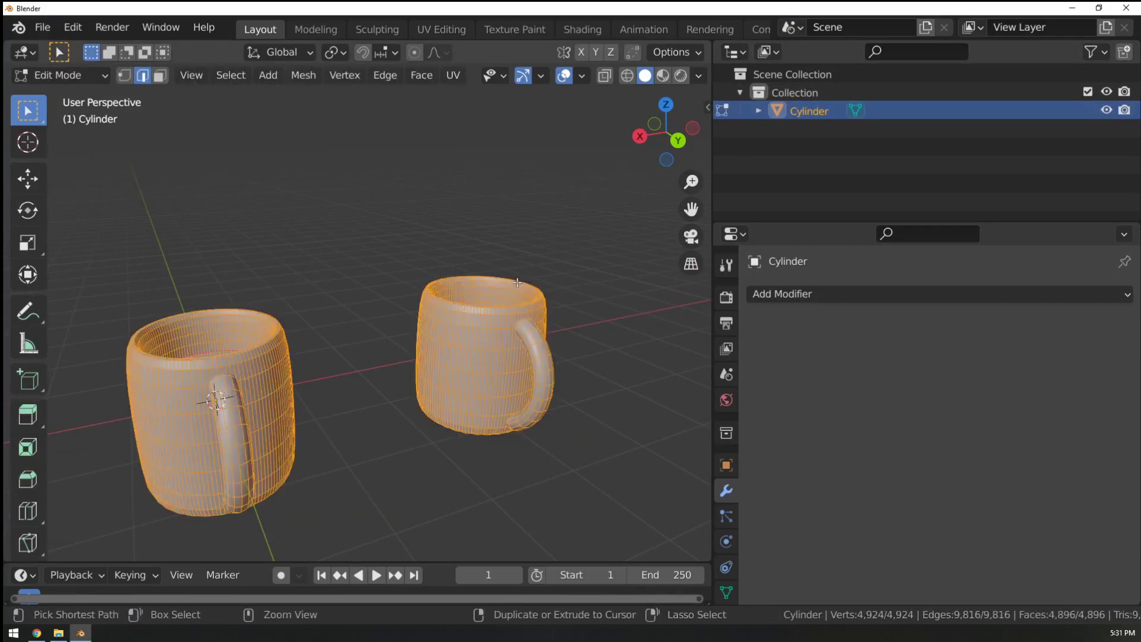
key("ctrl+z")
key("ctrl+z")
key("ctrl+z")
Select both mugs with Cylinder.001 as the active object and join them into a single object.
left_click(792, 131)
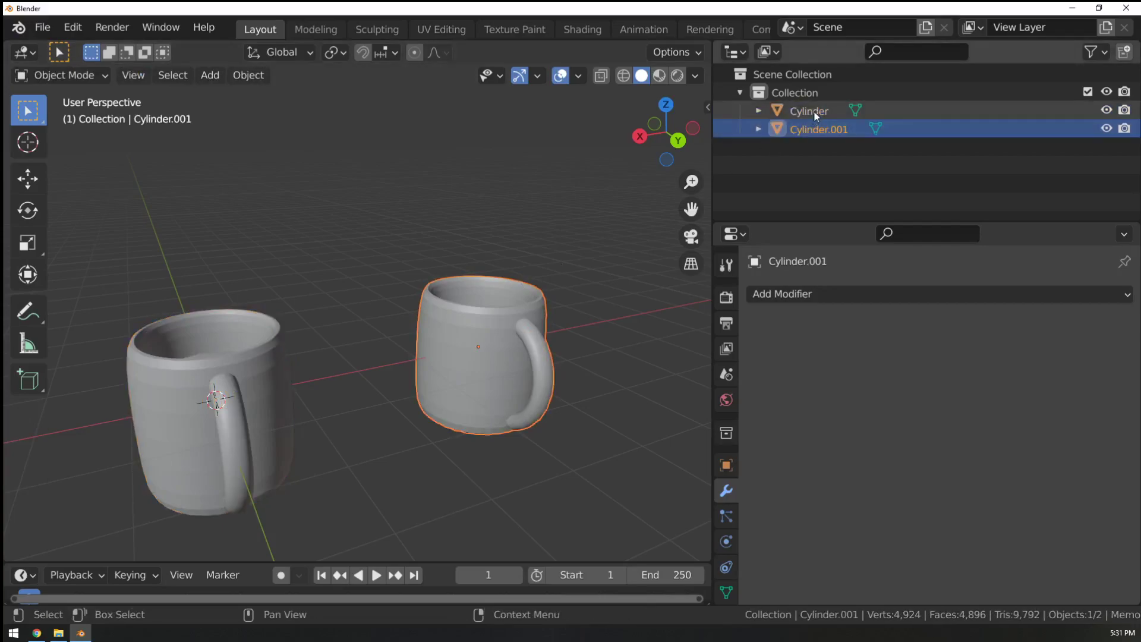
left_click(813, 110, "shift")
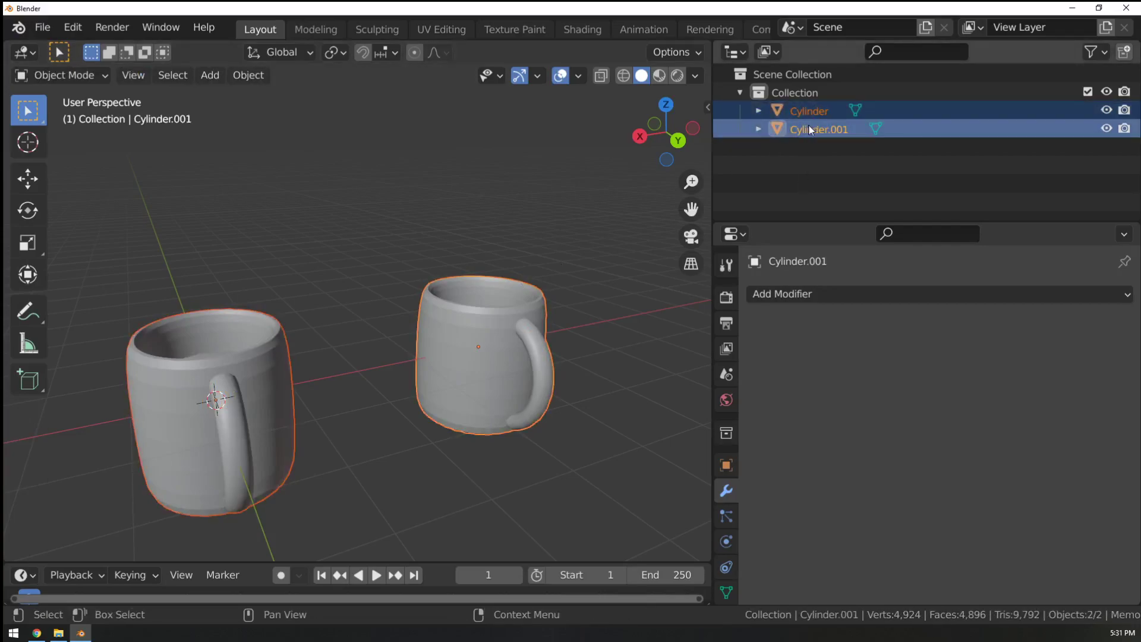
key("ctrl+j")
mouse_move(539, 281)
middle_mouse_down()
mouse_move(561, 250)
mouse_move(554, 289)
middle_mouse_up()
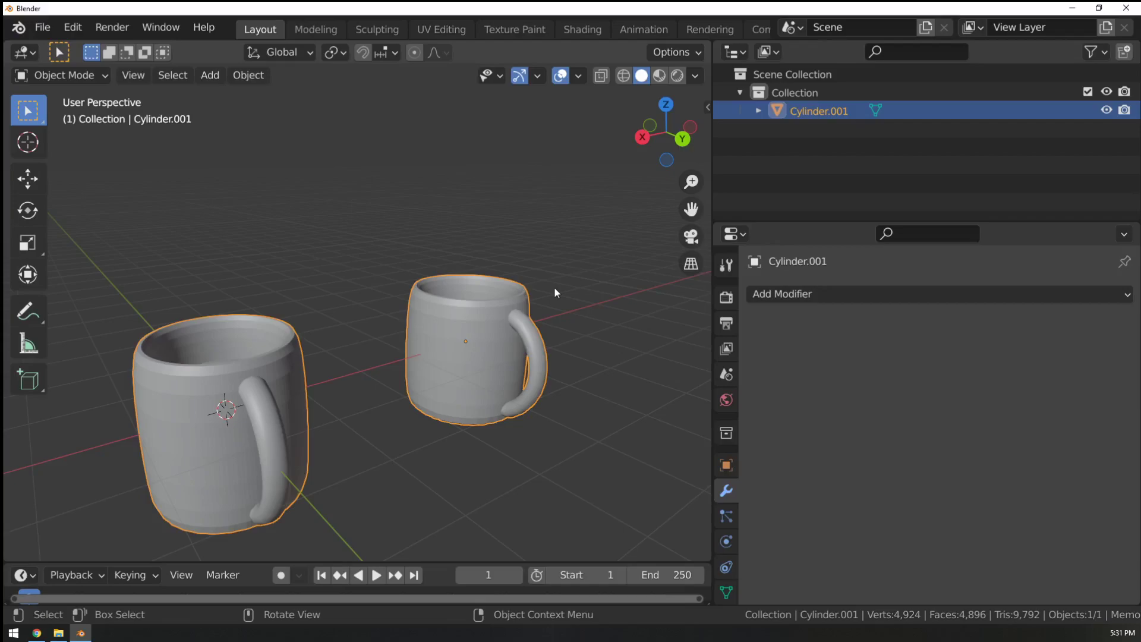
left_click_drag(811, 113, 814, 111)
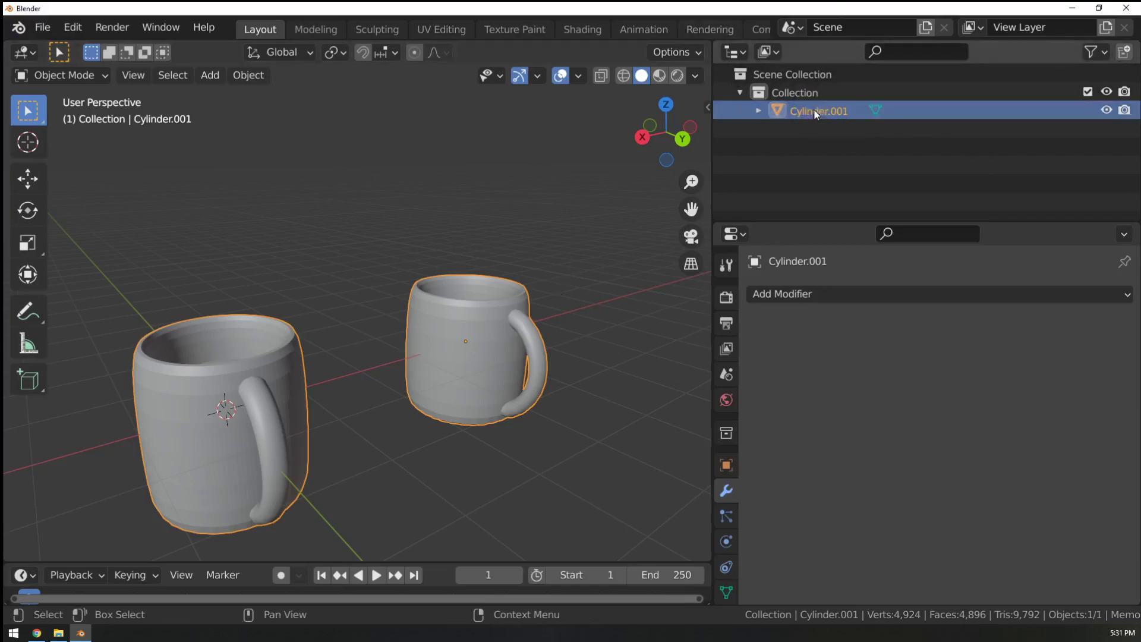
left_click(761, 113)
left_click(761, 112)
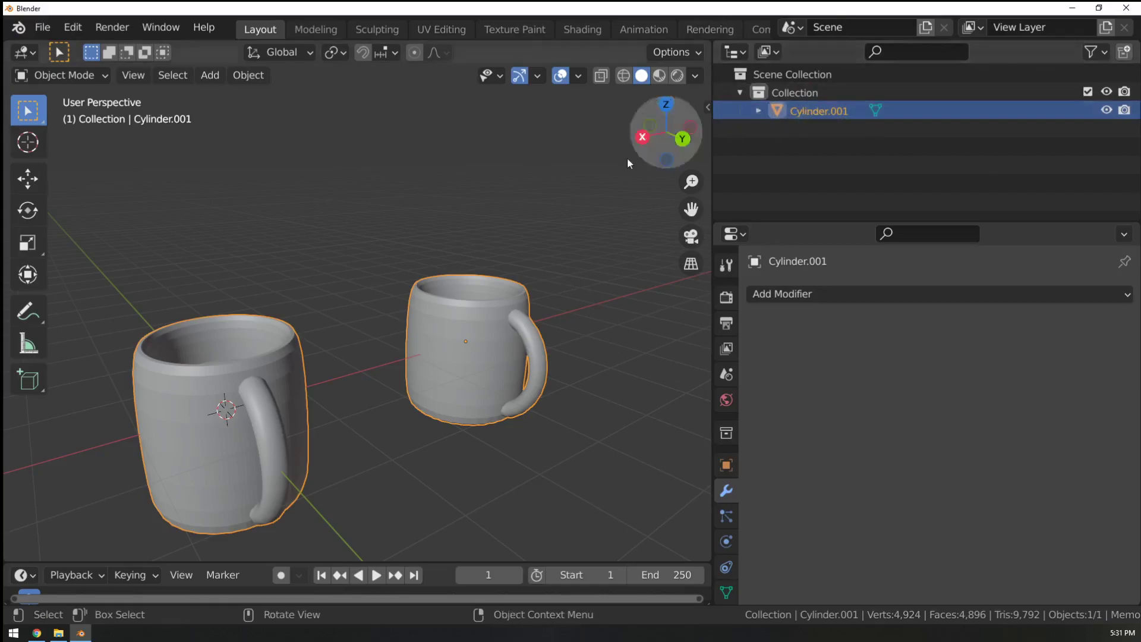
middle_click_drag(453, 301, 470, 359)
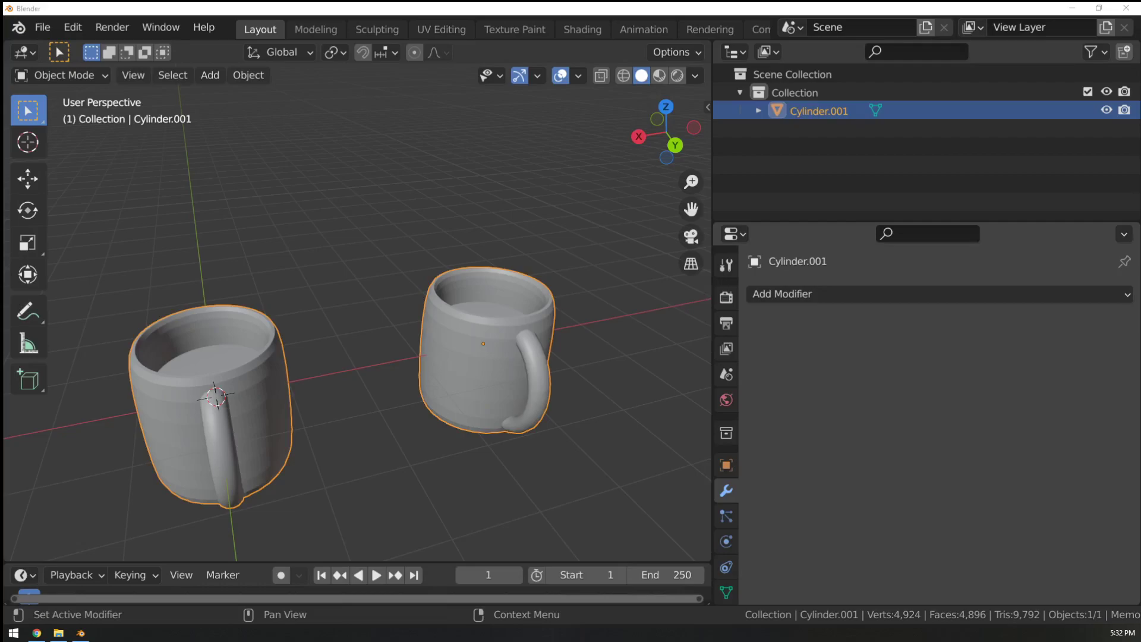
middle_click_drag(469, 357, 422, 392)
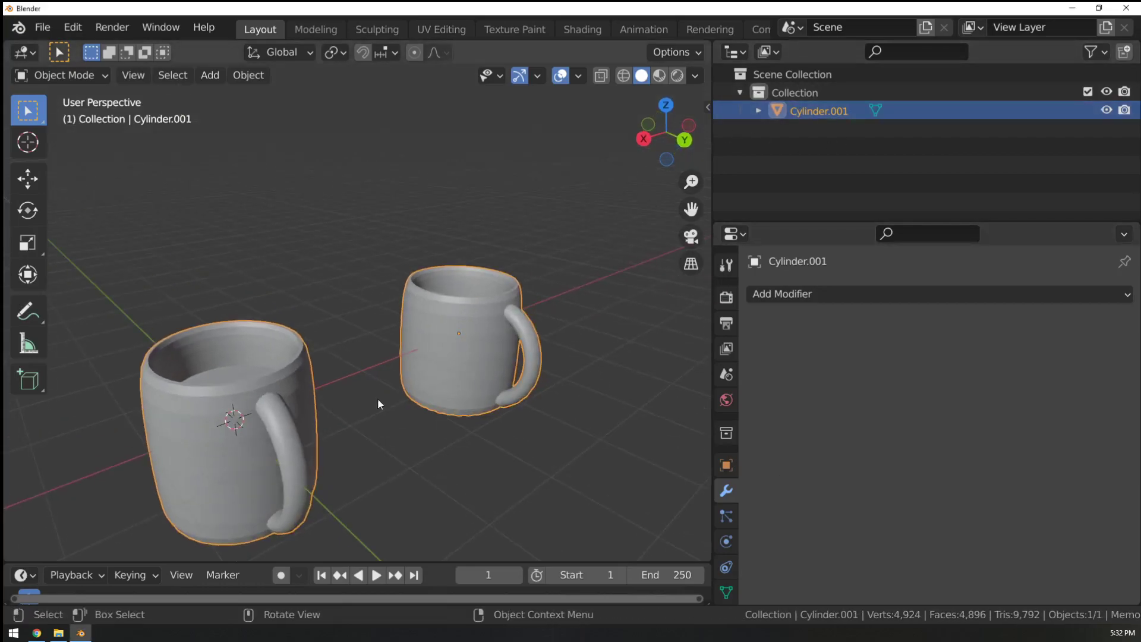
left_click(758, 110)
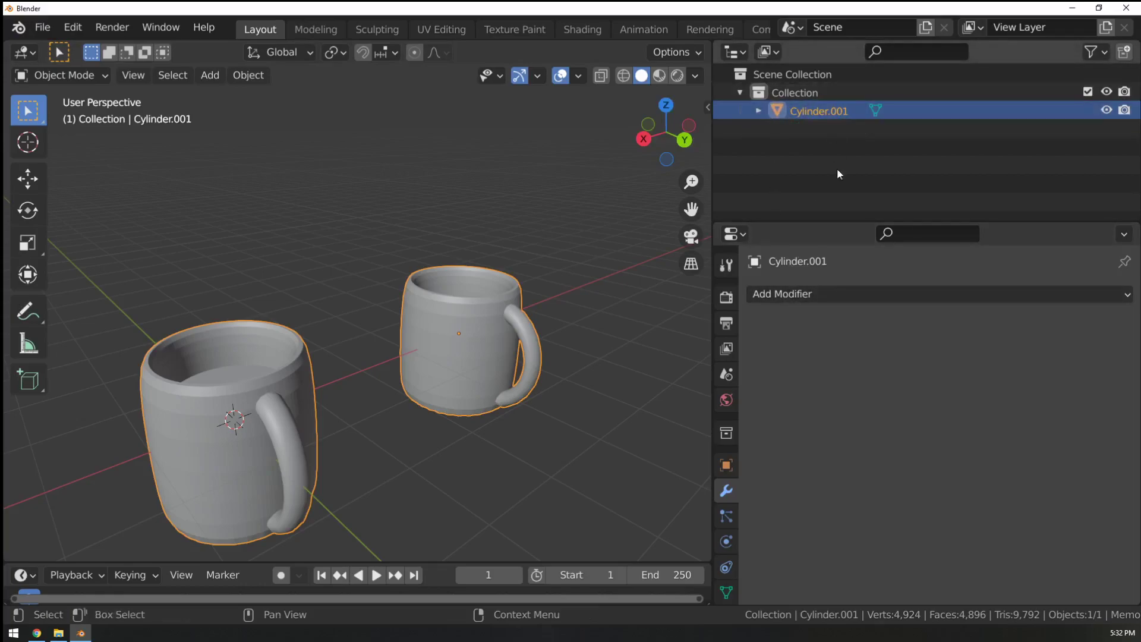
middle_click_drag(434, 371, 401, 367)
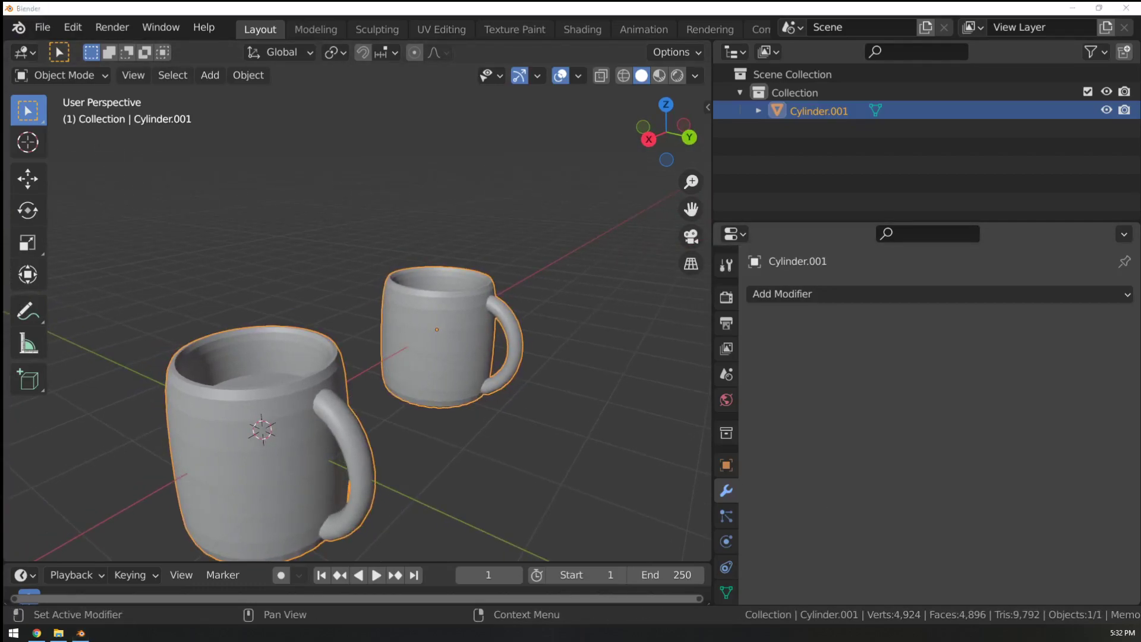
Try moving the mesh of both mug handles in Edit Mode and return to Object Mode.
middle_click_drag(427, 458, 421, 347)
key("Tab")
key("g")
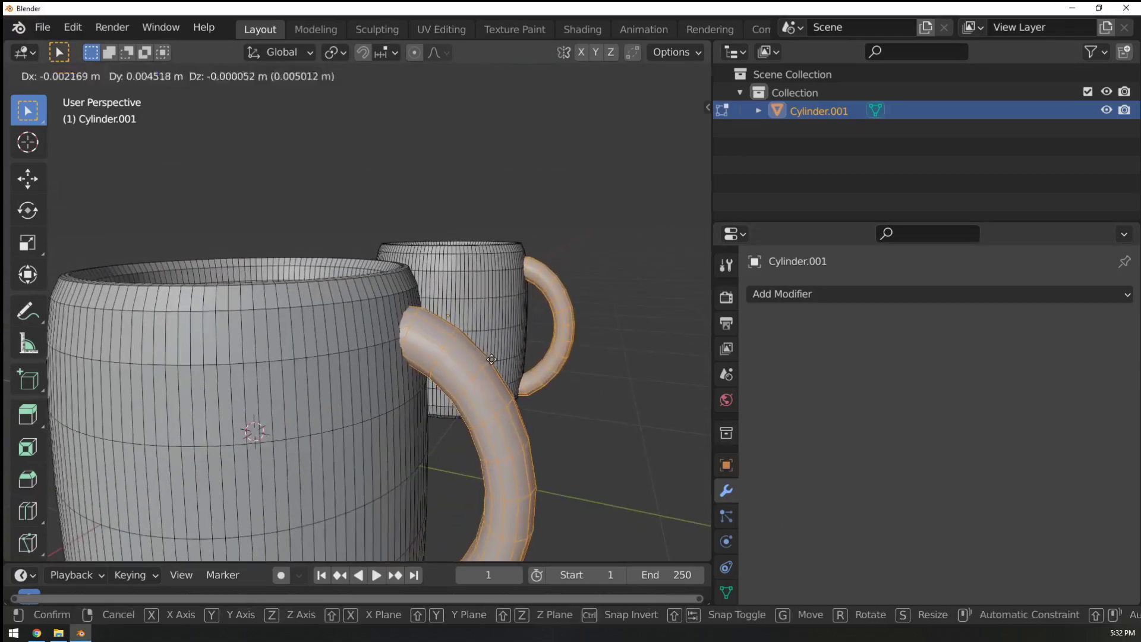
key("Escape")
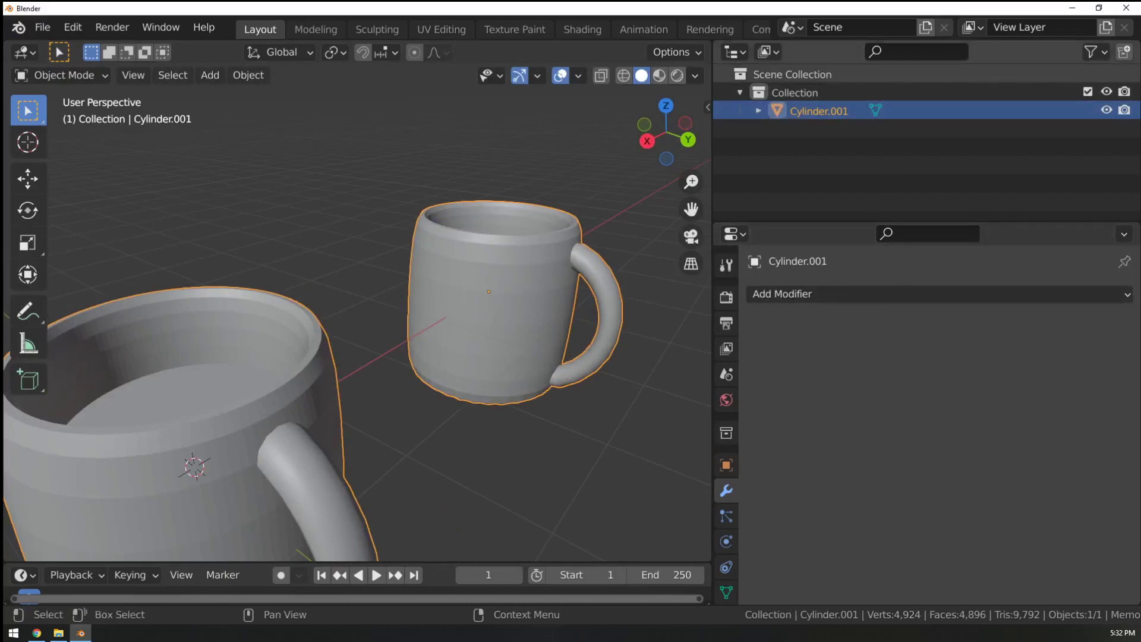
Replace the joined mugs with a new mesh cube at the 3D cursor and scale it up.
middle_click_drag(386, 351, 205, 372)
key("x")
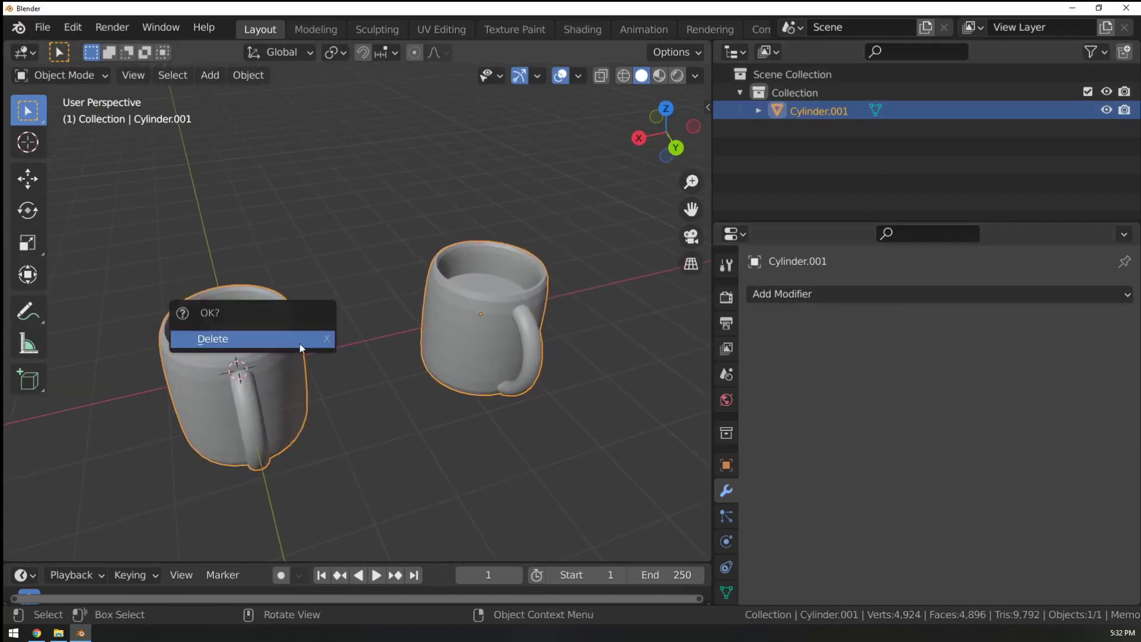
left_click(300, 339)
key("shift+a")
mouse_move(233, 255)
left_click(333, 275)
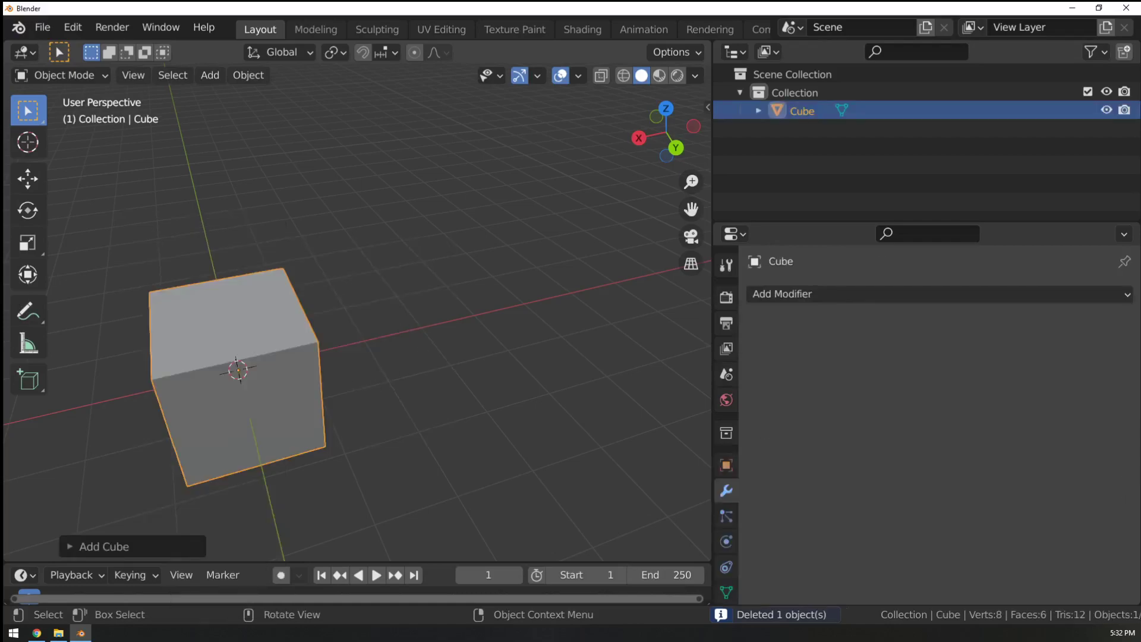
key("s")
left_click(456, 344)
Duplicate the cube's mesh three times in Edit Mode and place the copies around the original cube.
key("Tab")
middle_click_drag(456, 344, 377, 357)
scroll(376, 356, "down", 3)
middle_click_drag(418, 312, 377, 304)
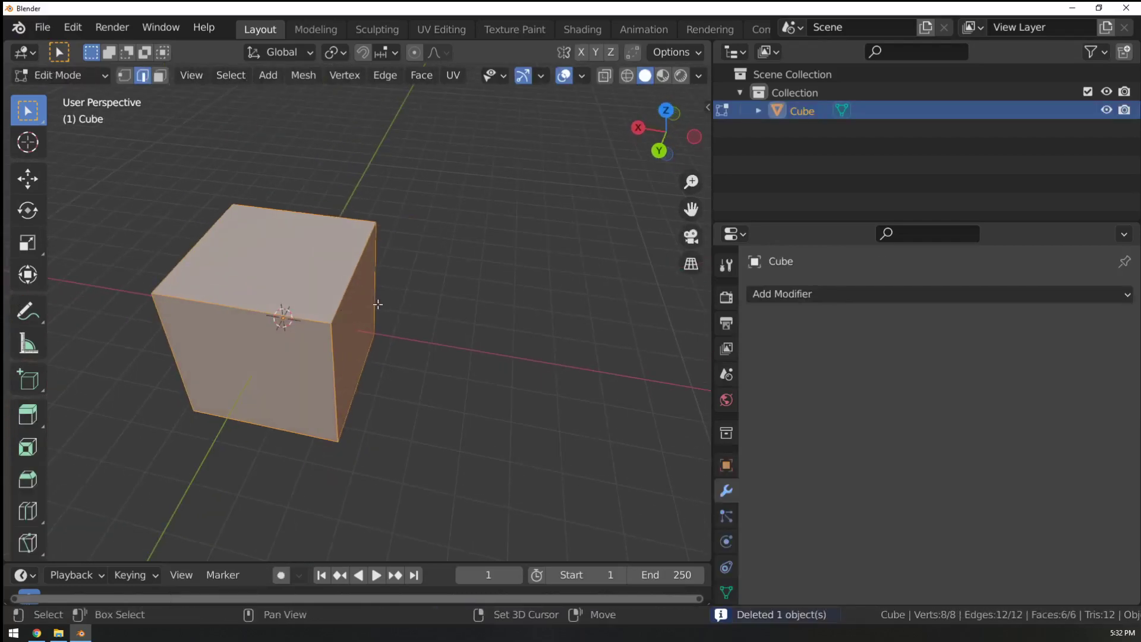
key("shift+d")
left_click(581, 213)
key("shift+d")
left_click(304, 177)
key("shift+d")
left_click(157, 344)
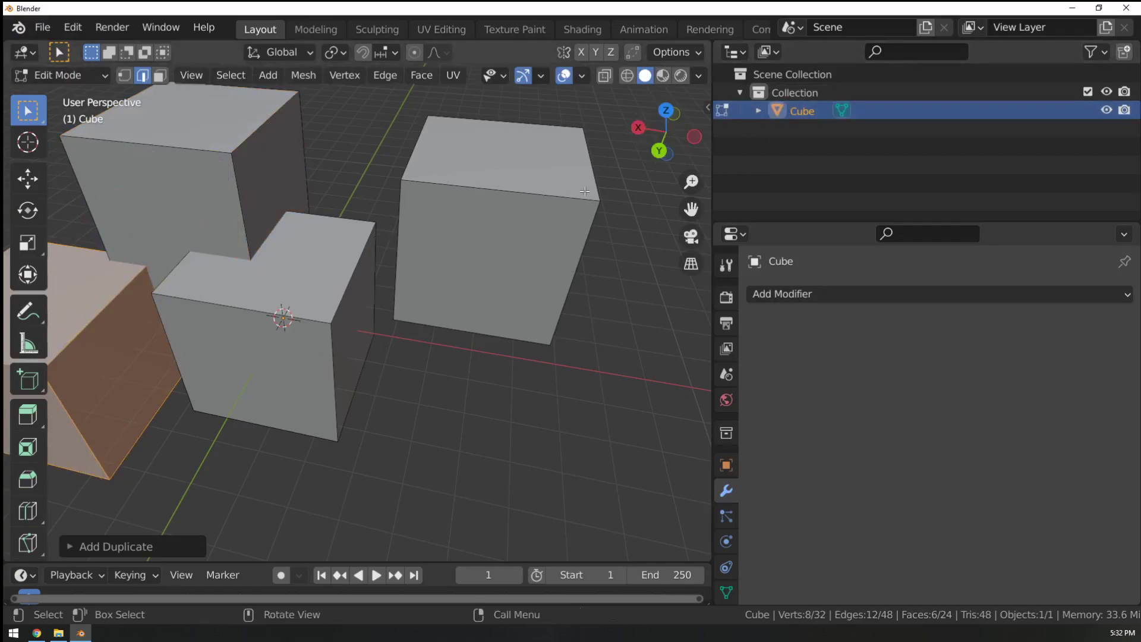
Duplicate the whole four-cube object in Object Mode, place the copy beside it and select both objects.
key("Tab")
key("Tab")
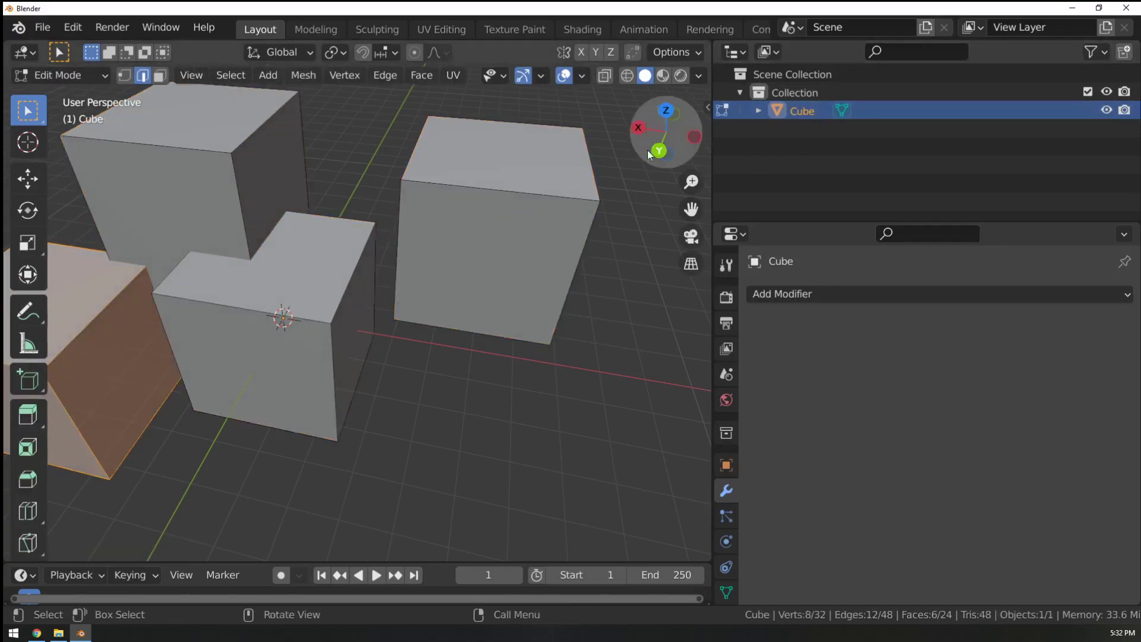
key("Tab")
scroll(447, 208, "down", 5)
key("shift+d")
left_click(18, 373)
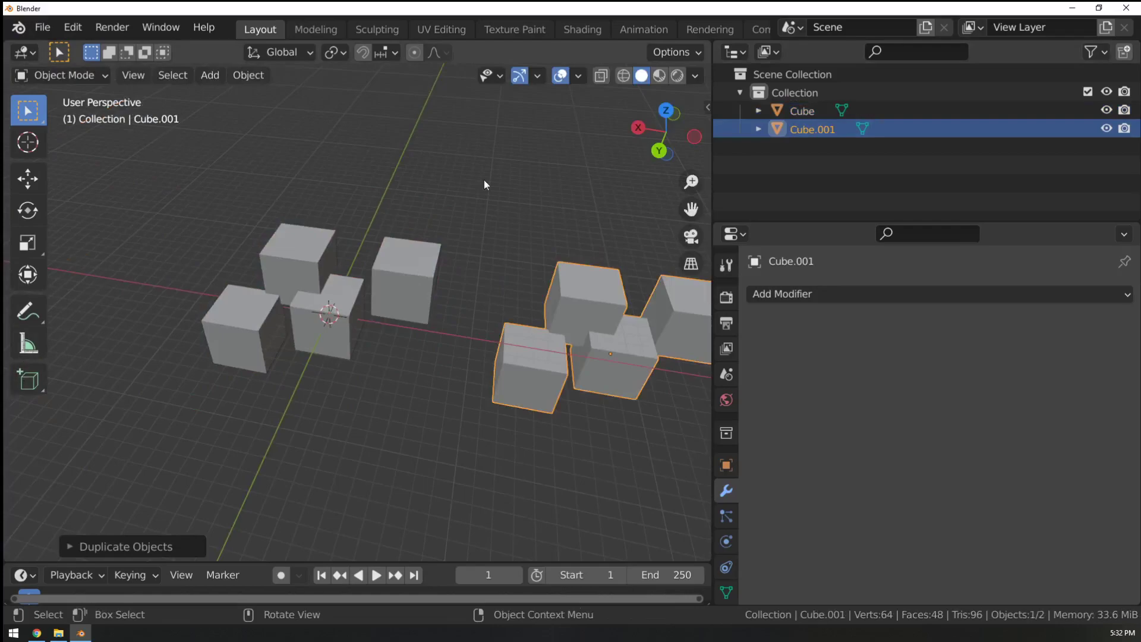
left_click(799, 110, "shift")
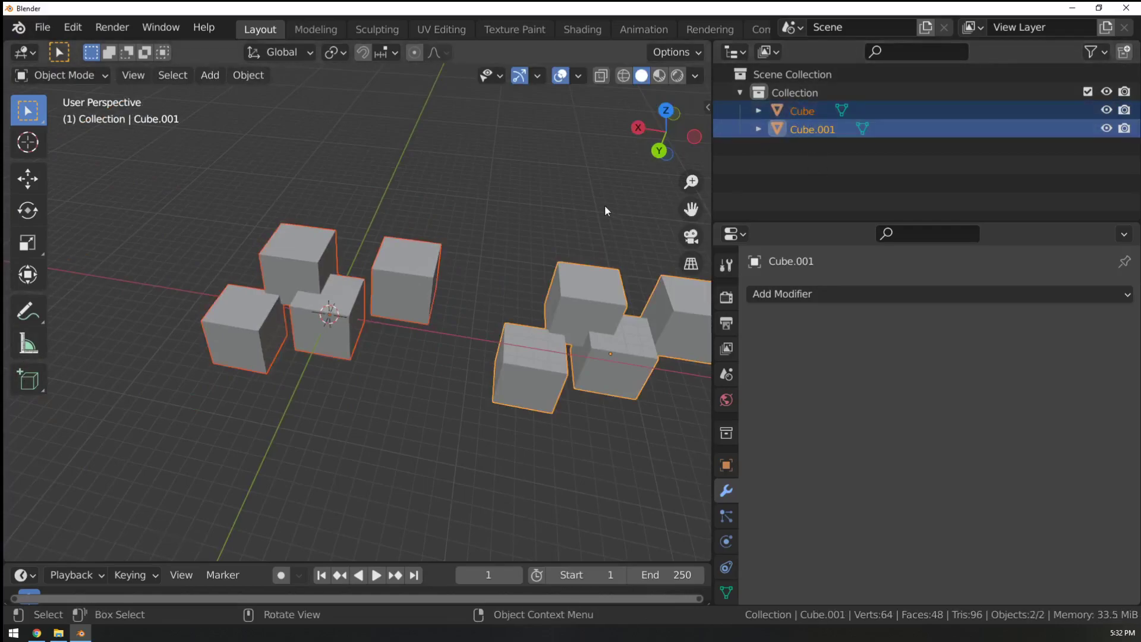
Delete the Cube.001 copy and select the original four-cube object.
middle_click_drag(428, 299, 498, 280)
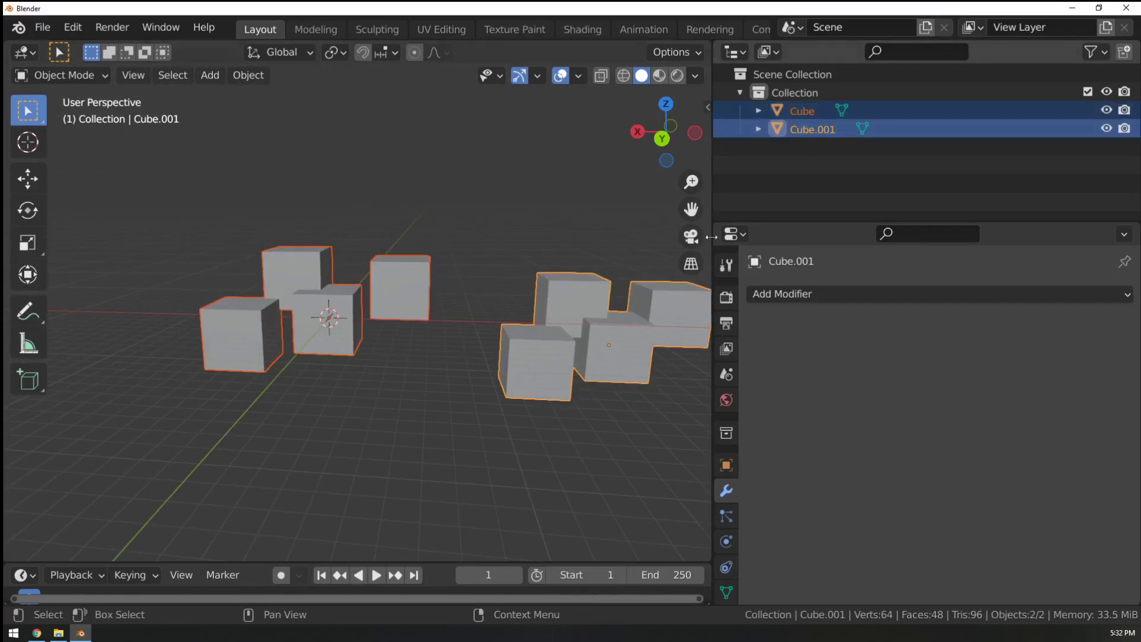
left_click(530, 378)
key("Delete")
left_click(421, 284)
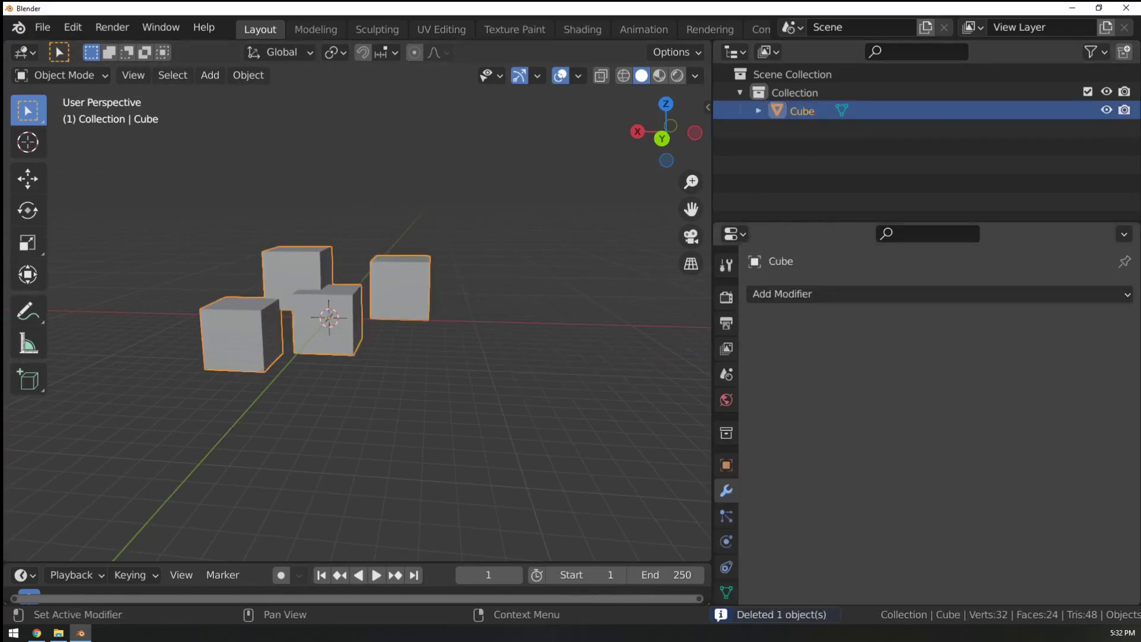
Switch to the 1.3 - Beginner 3D Modeling presentation in Google Slides, present it up to the Loop Cut slide and exit the slideshow.
left_click(58, 633)
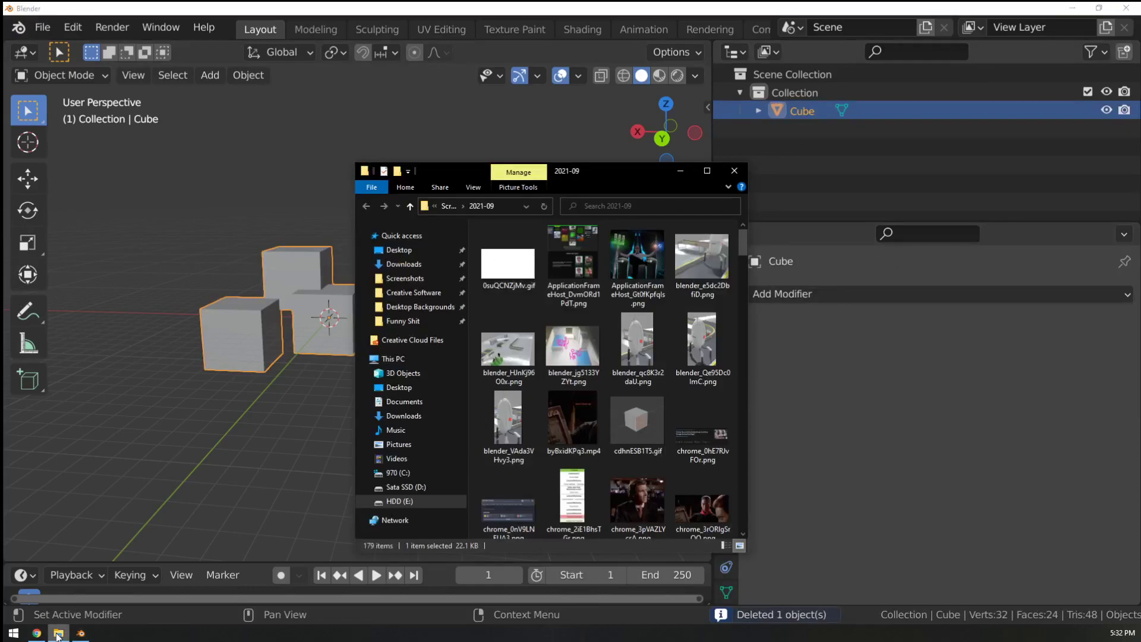
left_click(58, 633)
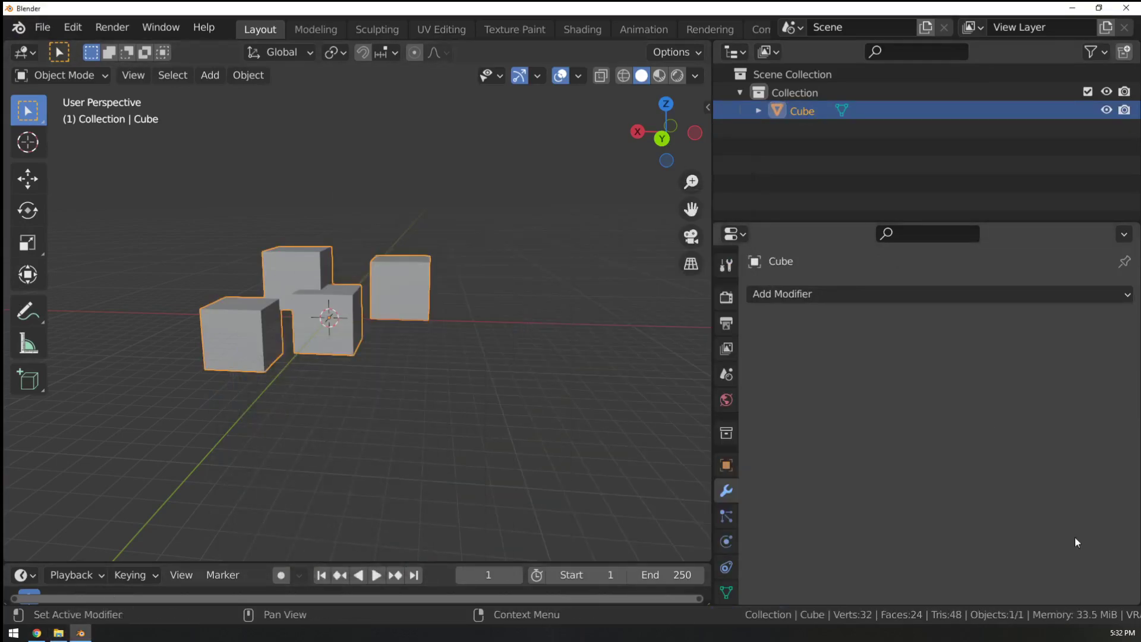
left_click(36, 634)
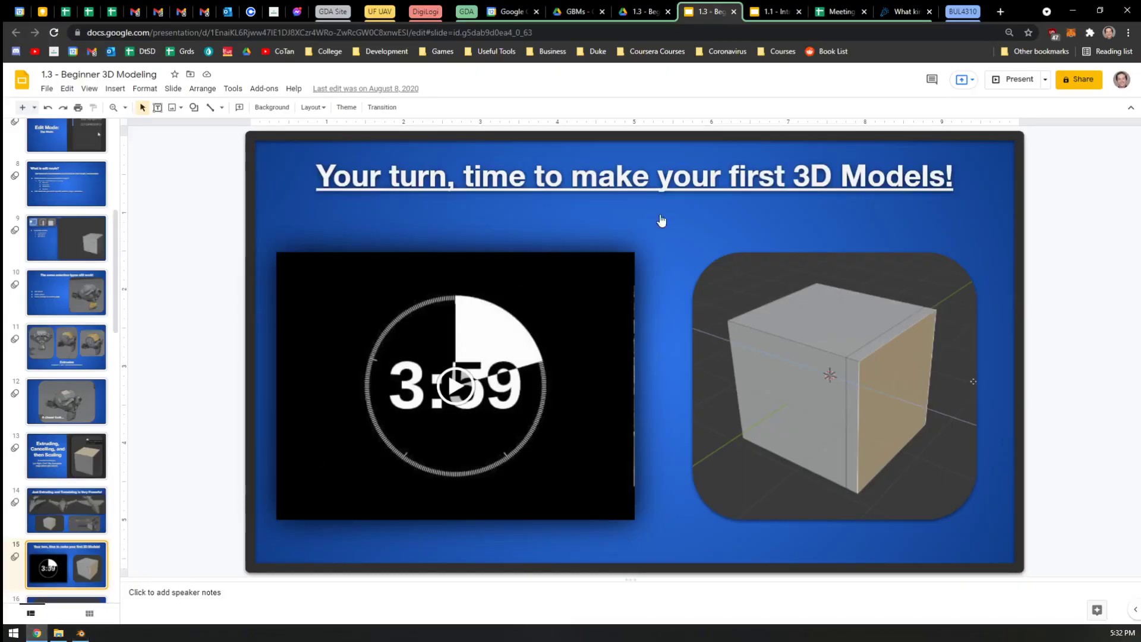
left_click(1019, 79)
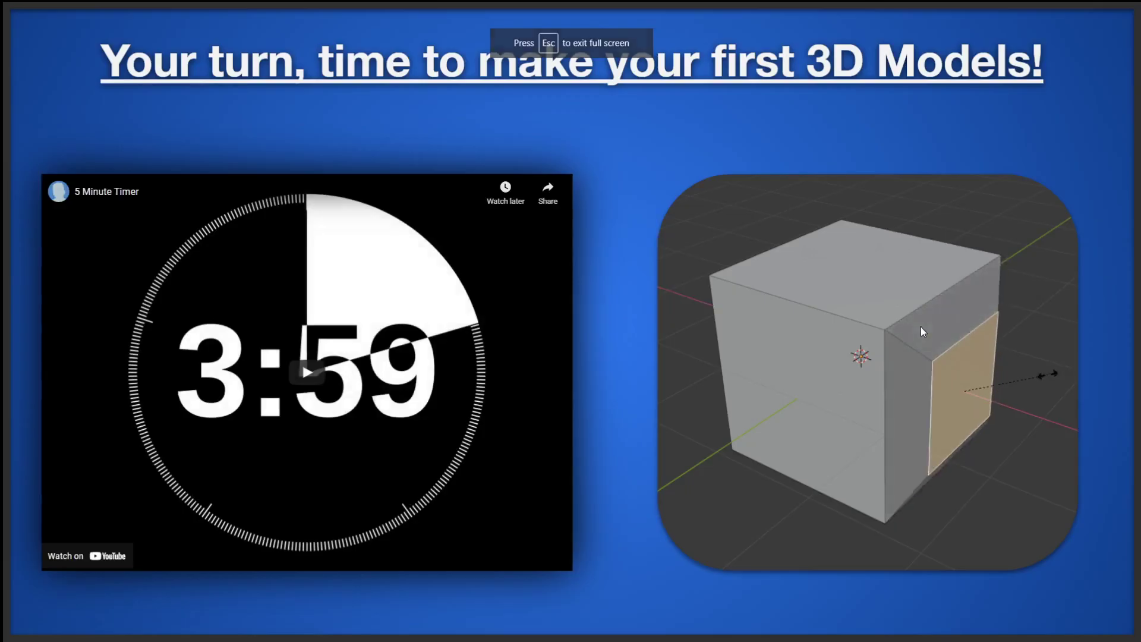
key("Right")
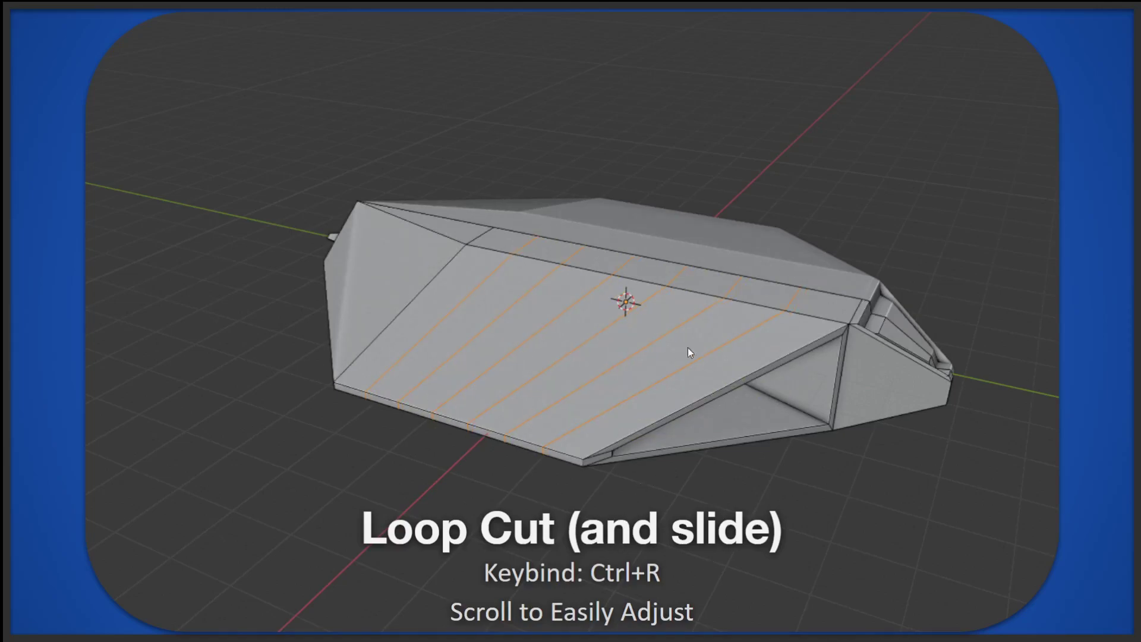
key("Escape")
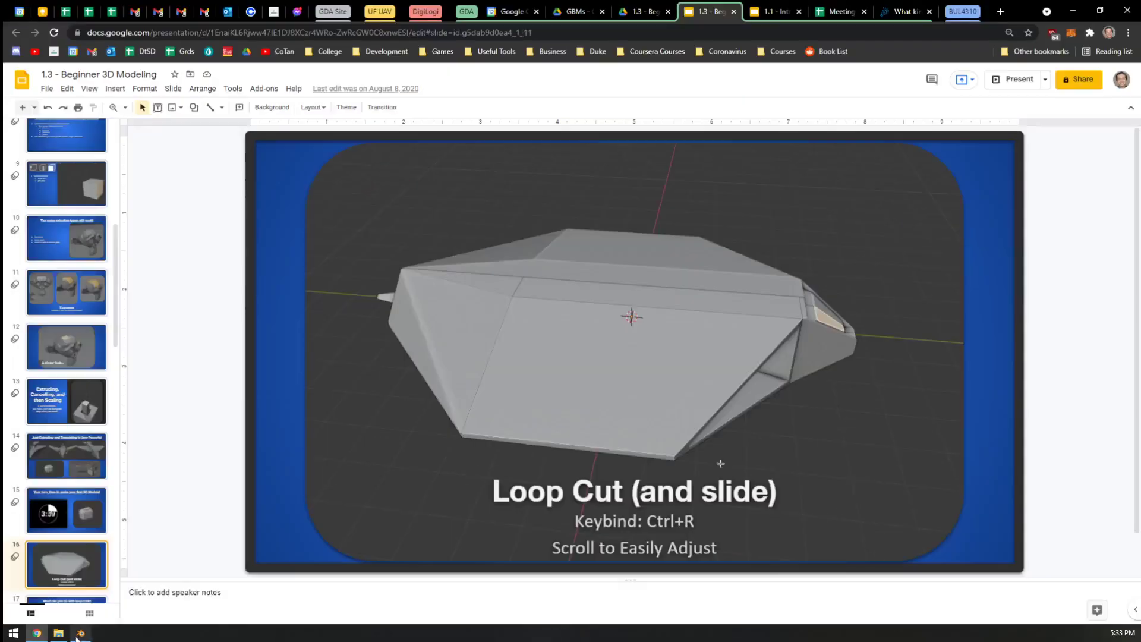
Switch to Blender and preview different numbers of loop cuts around the cube standing apart, in Edit Mode.
left_click(79, 633)
middle_click_drag(269, 484, 457, 354)
key("Tab")
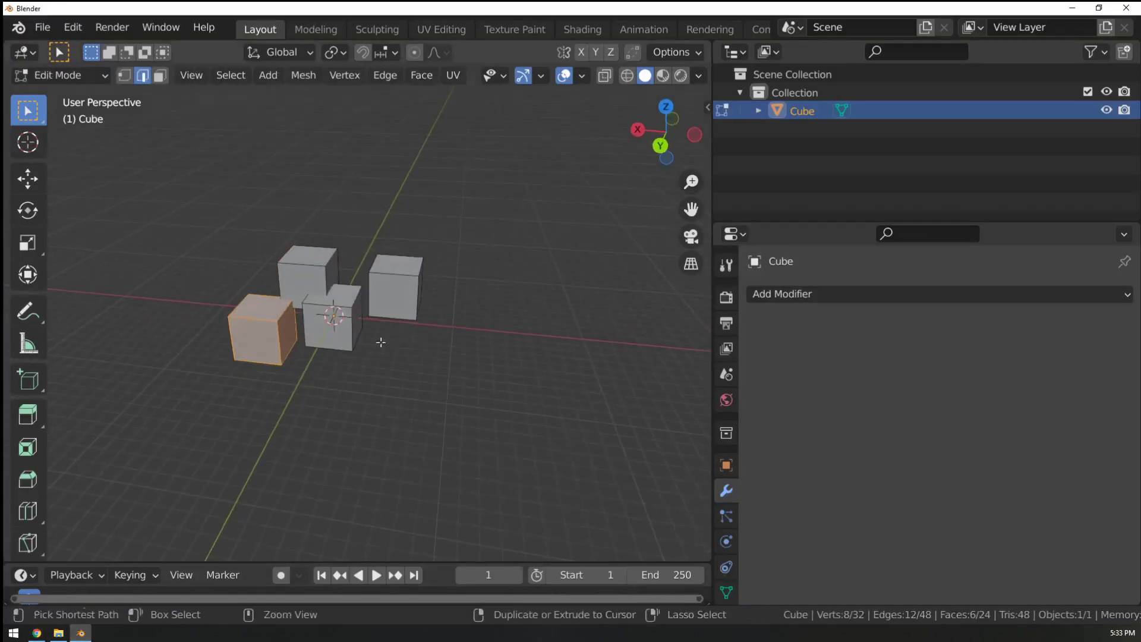
scroll(380, 342, "up", 5)
middle_click_drag(380, 343, 433, 311)
key("ctrl+r")
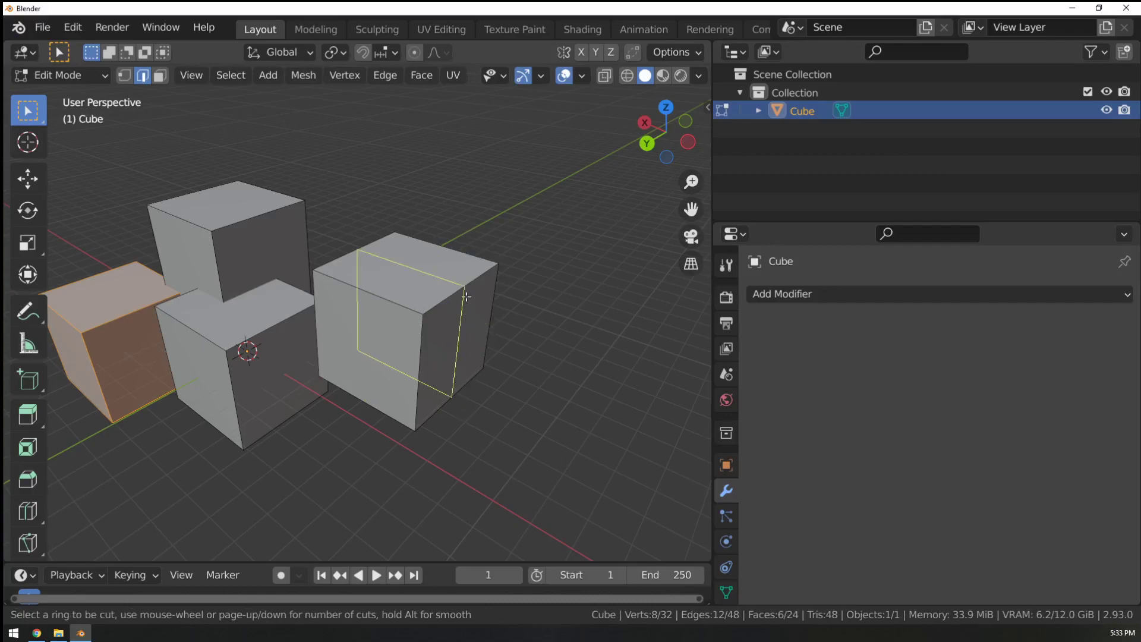
scroll(465, 295, "up", 8)
scroll(464, 300, "down", 10)
scroll(463, 306, "up", 5)
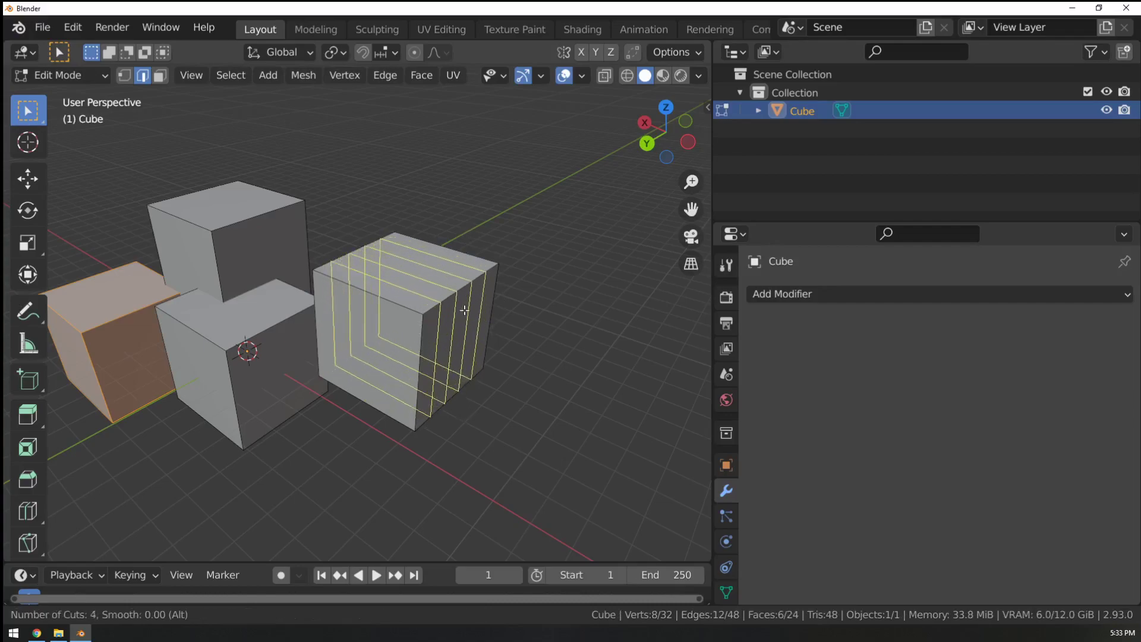
scroll(462, 312, "down", 3)
Set the number of loop cuts to 1212, place them on the cube standing apart and inspect their density.
type("1212")
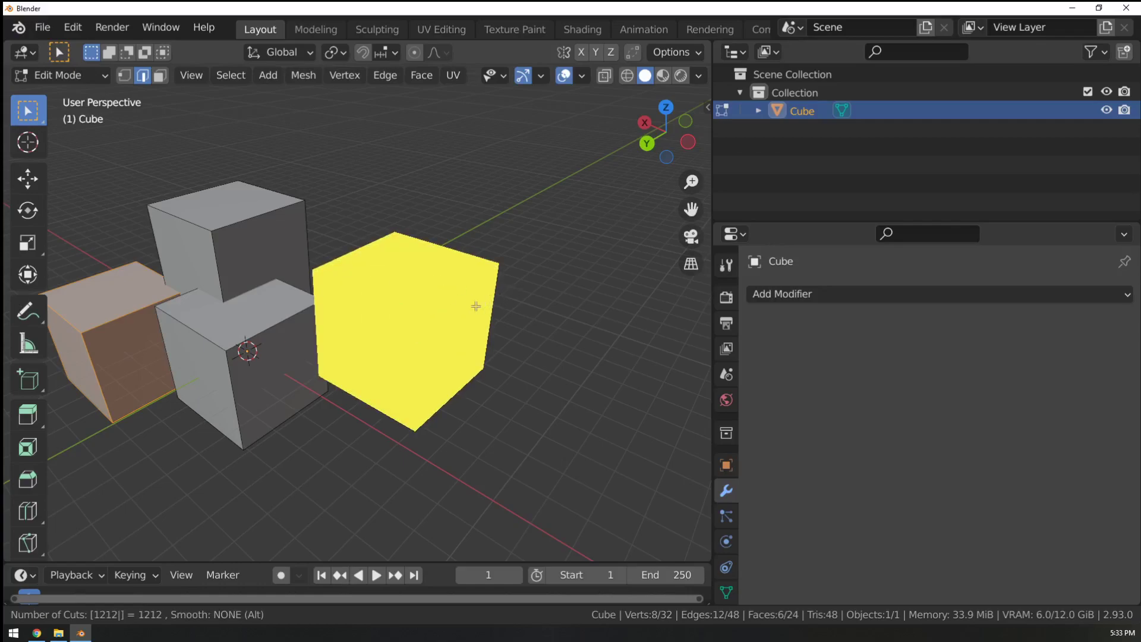
key("Return")
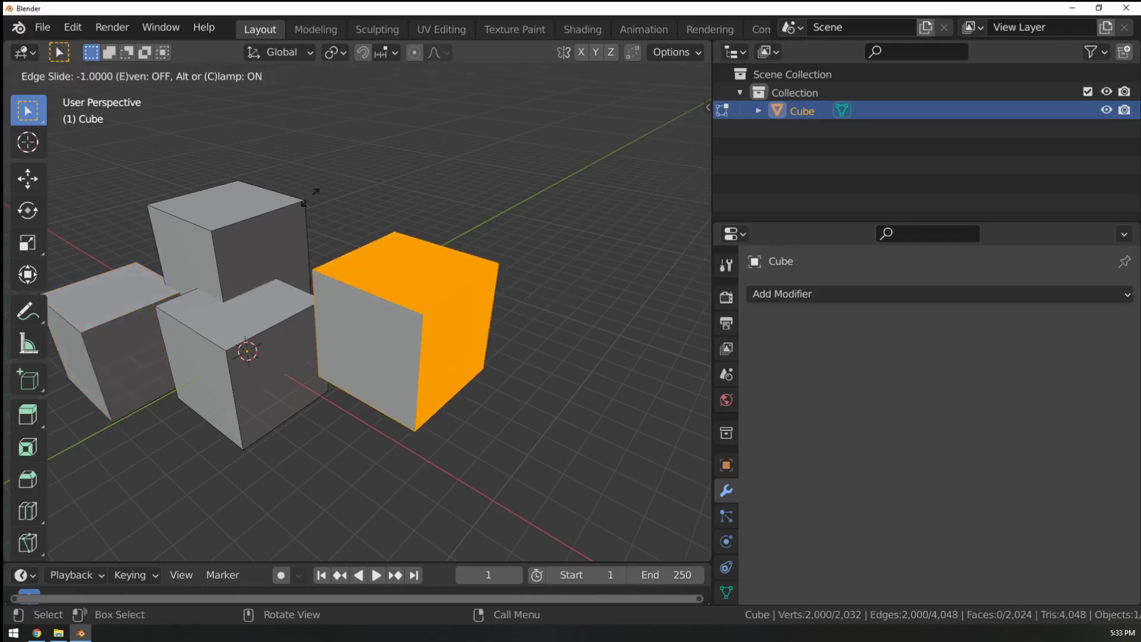
left_click(265, 217)
scroll(436, 244, "up", 8)
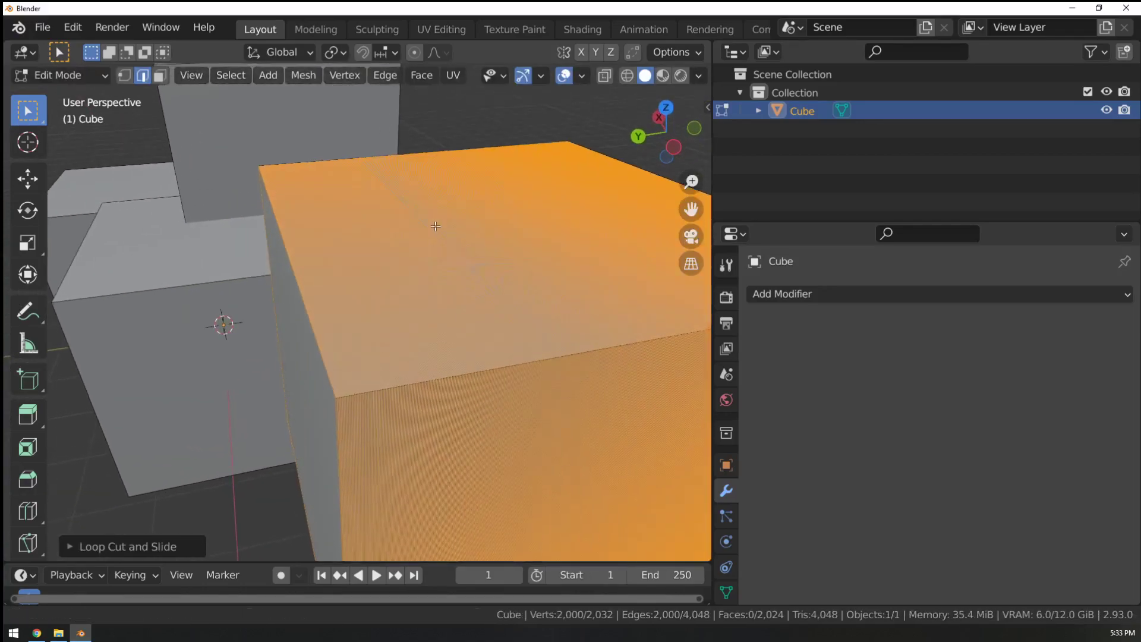
scroll(436, 245, "up", 10)
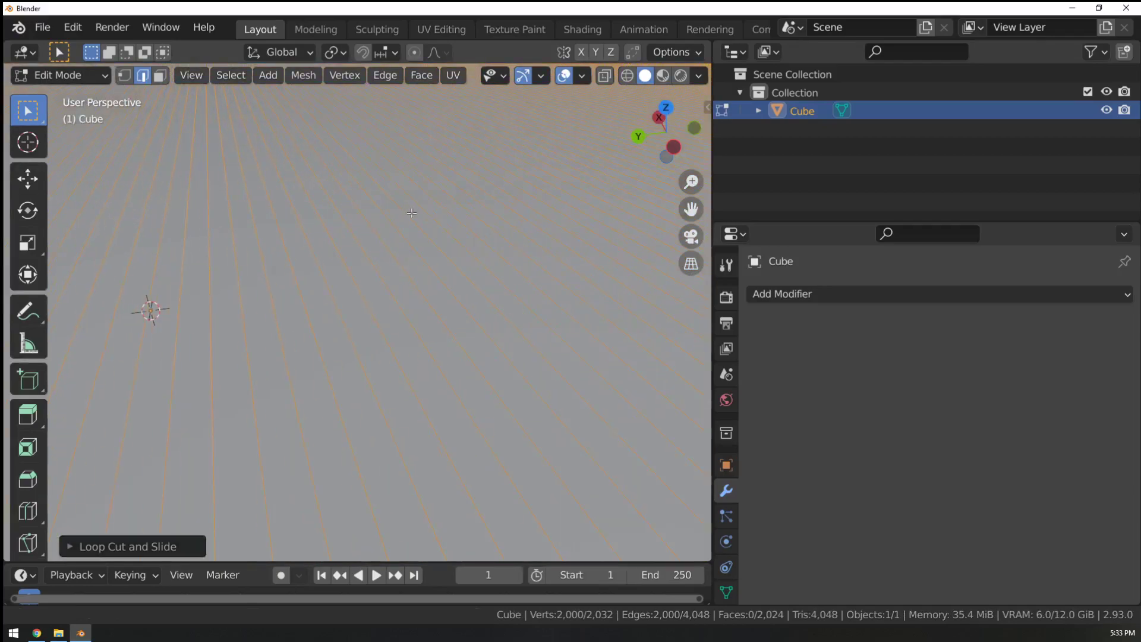
scroll(409, 219, "down", 6)
scroll(408, 226, "up", 5)
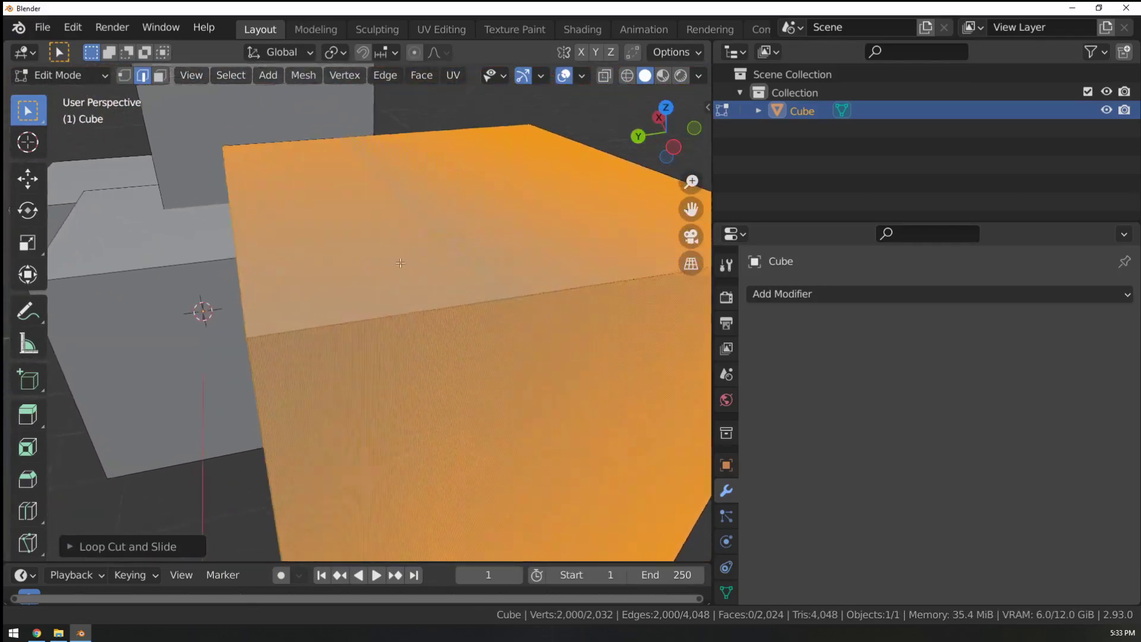
scroll(408, 229, "down", 7)
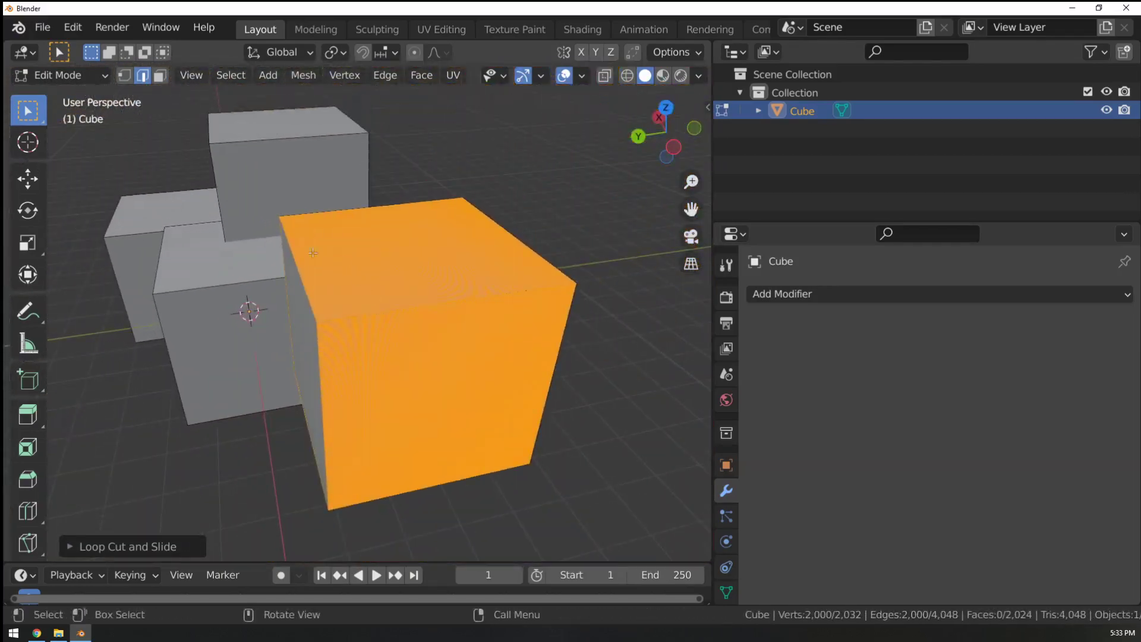
Delete the whole four-cube object in Object Mode.
key("Tab")
middle_click_drag(383, 316, 504, 335)
key("x")
left_click(504, 335)
Add a mesh circle at the 3D cursor and enter Edit Mode on it.
key("shift+a")
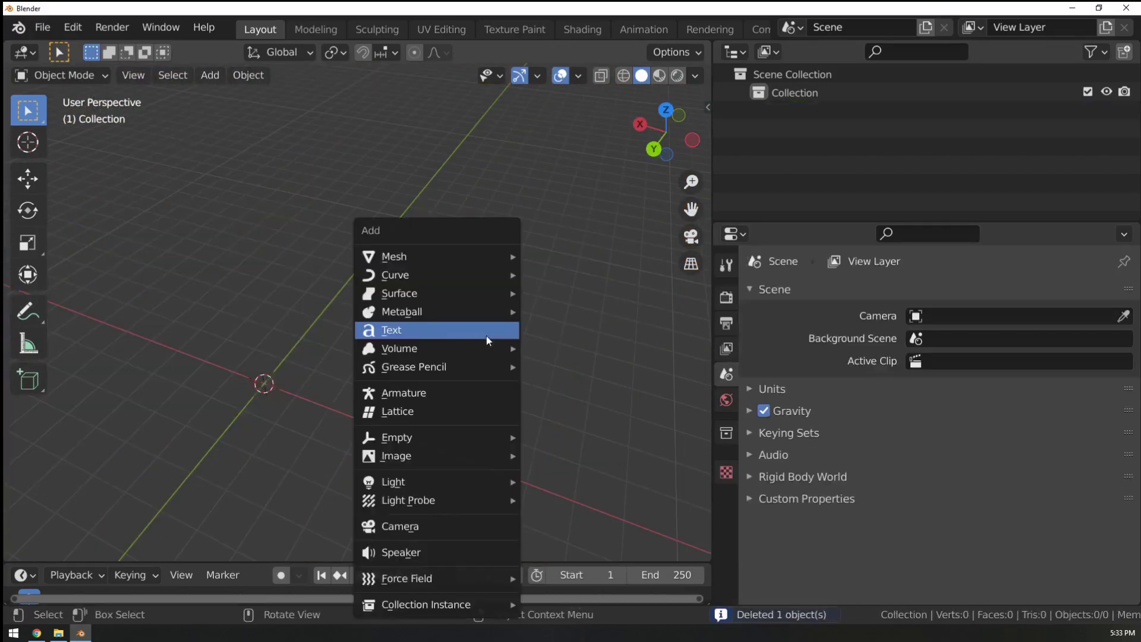
mouse_move(437, 254)
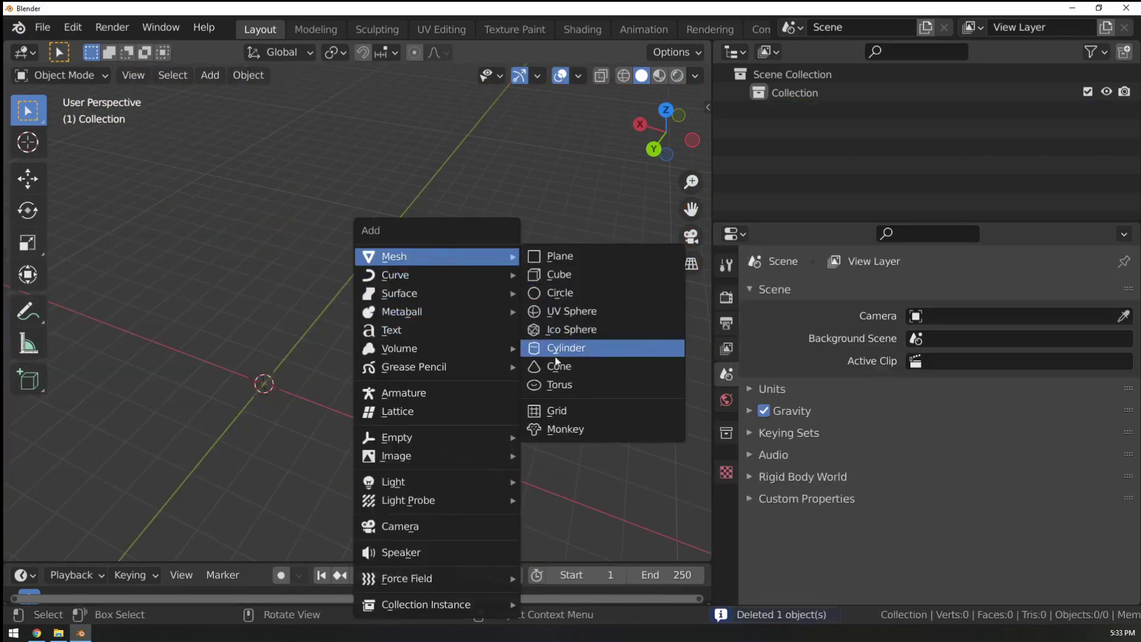
left_click(562, 295)
scroll(427, 277, "down", 1)
scroll(387, 312, "up", 2)
key("Tab")
middle_click_drag(389, 308, 452, 282, "shift")
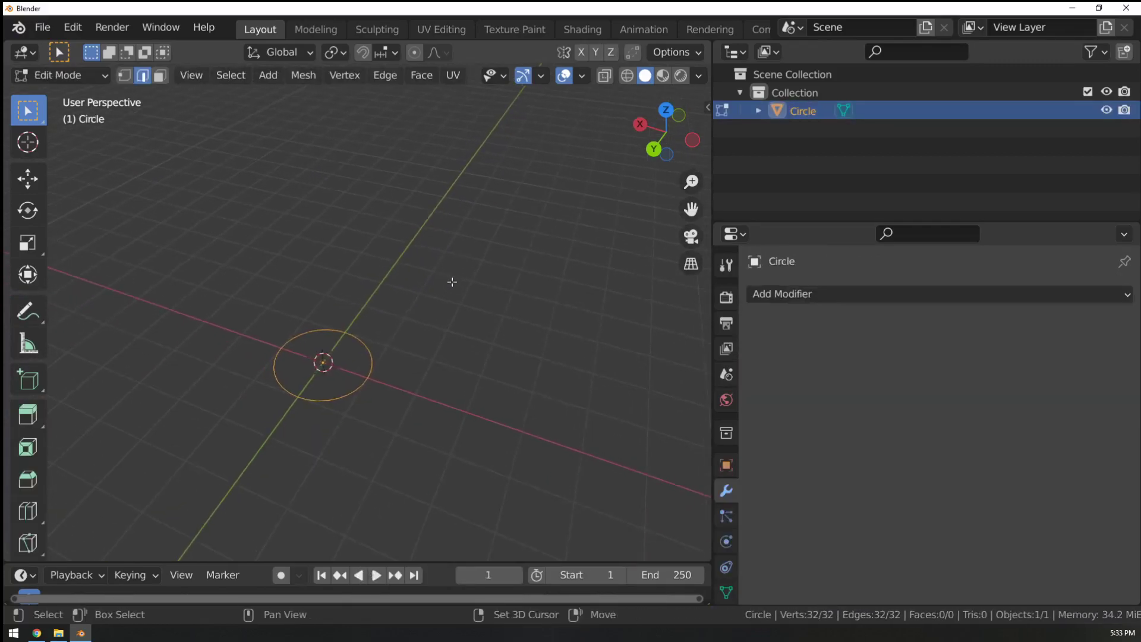
Delete the circle object in Object Mode.
key("Tab")
key("Tab")
key("Tab")
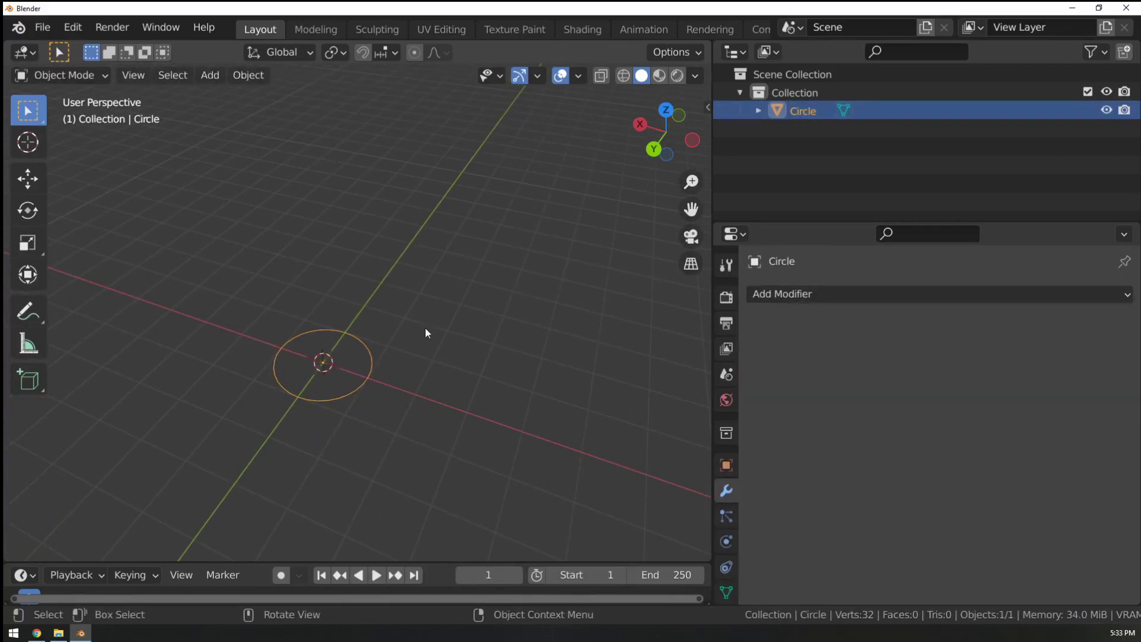
key("x")
left_click(423, 327)
Add a mesh torus at the 3D cursor.
key("shift+a")
mouse_move(416, 256)
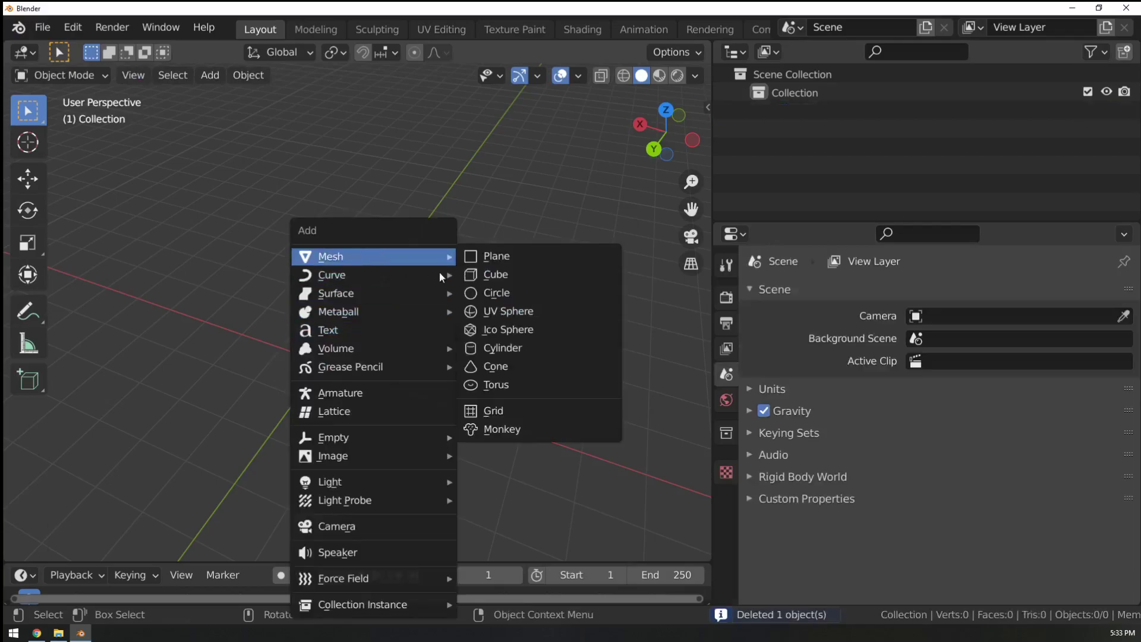
left_click(508, 389)
middle_click_drag(440, 369, 427, 323, "ctrl")
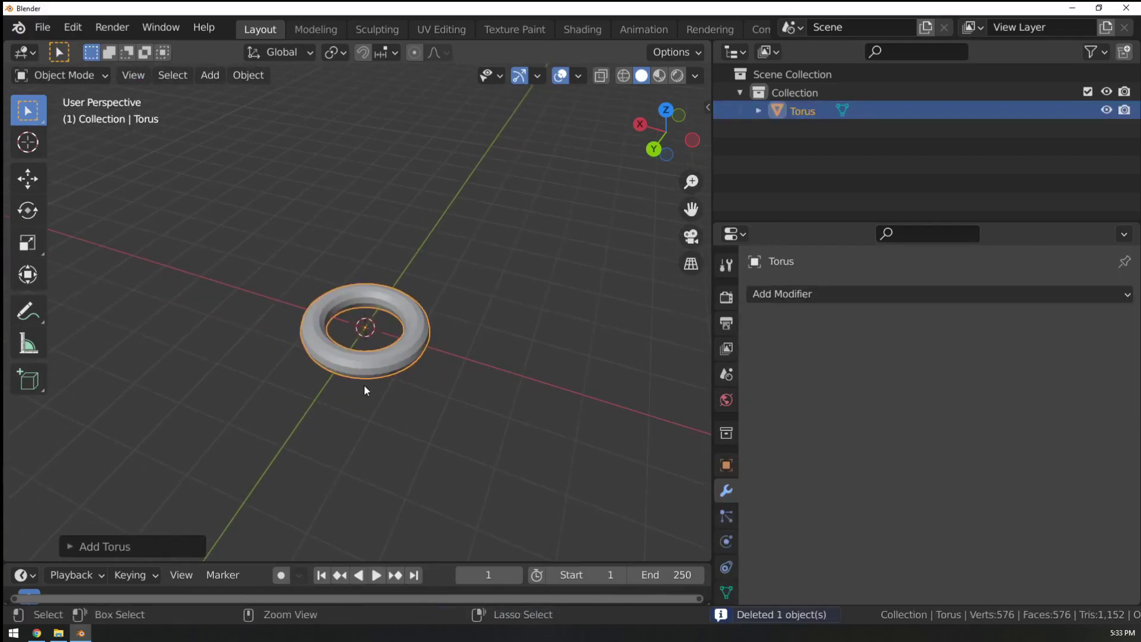
middle_click_drag(364, 385, 356, 416, "ctrl")
Set the torus's minor radius to 0.1 m and adjust its major radius.
left_click(70, 545)
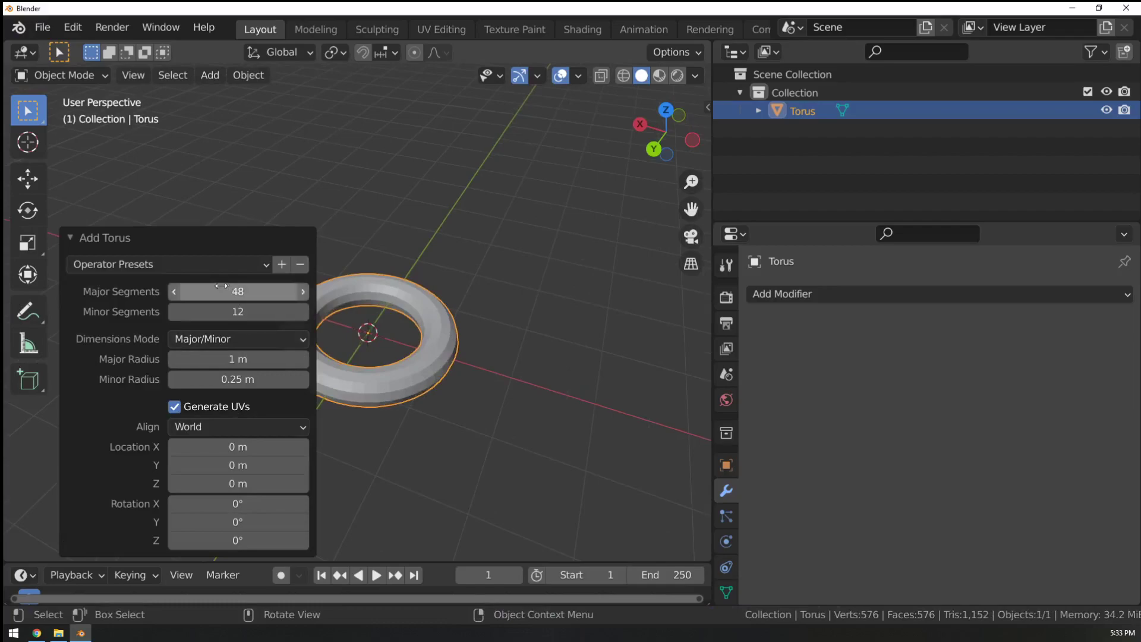
left_click_drag(238, 379, 202, 379)
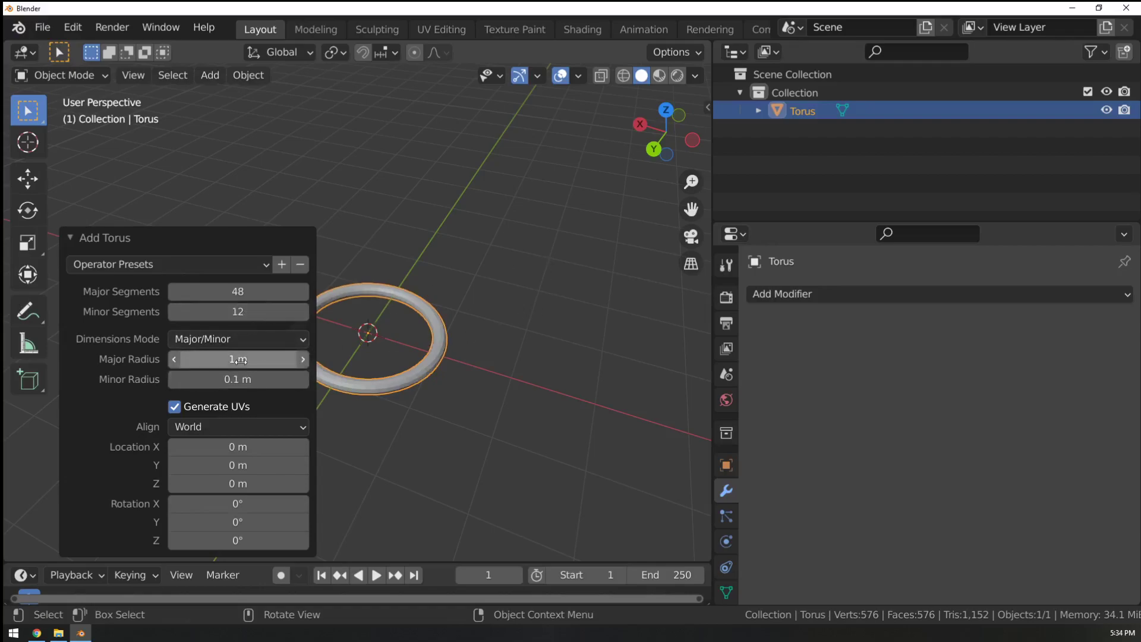
left_click_drag(238, 360, 220, 379)
Enter Edit Mode on the torus and examine its mesh segments in face and edge selection.
key("Tab")
middle_click_drag(523, 386, 326, 178)
scroll(527, 315, "up", 1)
middle_click_drag(500, 308, 491, 224, "shift")
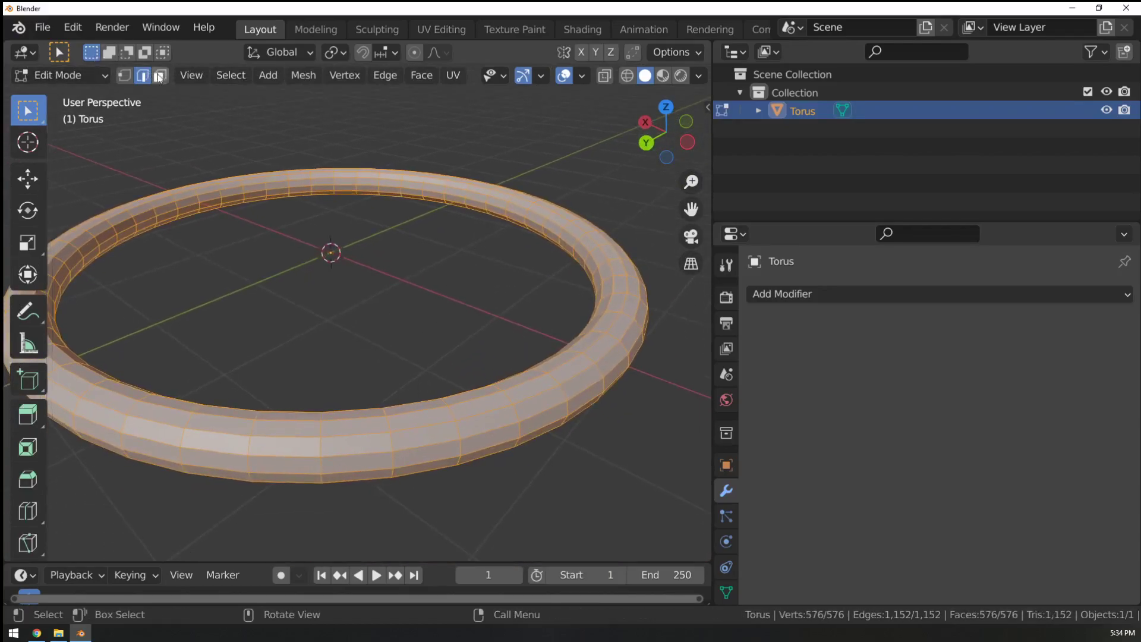
left_click(159, 76)
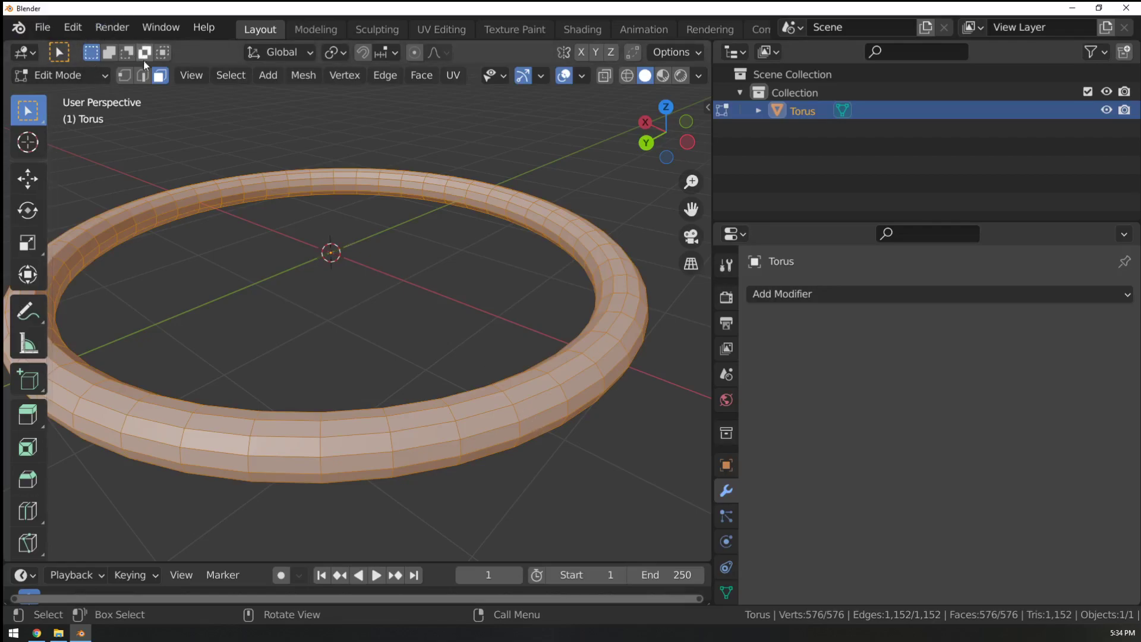
middle_click_drag(483, 278, 487, 313)
key("Tab")
middle_click_drag(422, 228, 434, 290, "shift")
key("Tab")
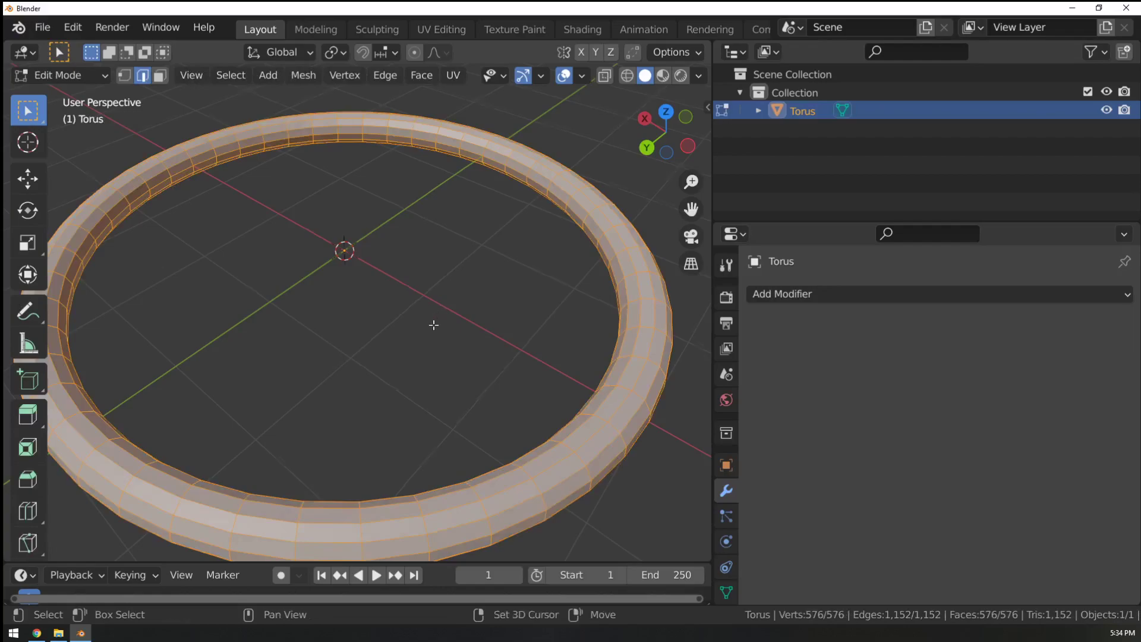
middle_click_drag(444, 343, 451, 310, "shift")
key("ctrl+r")
scroll(459, 447, "up", 4)
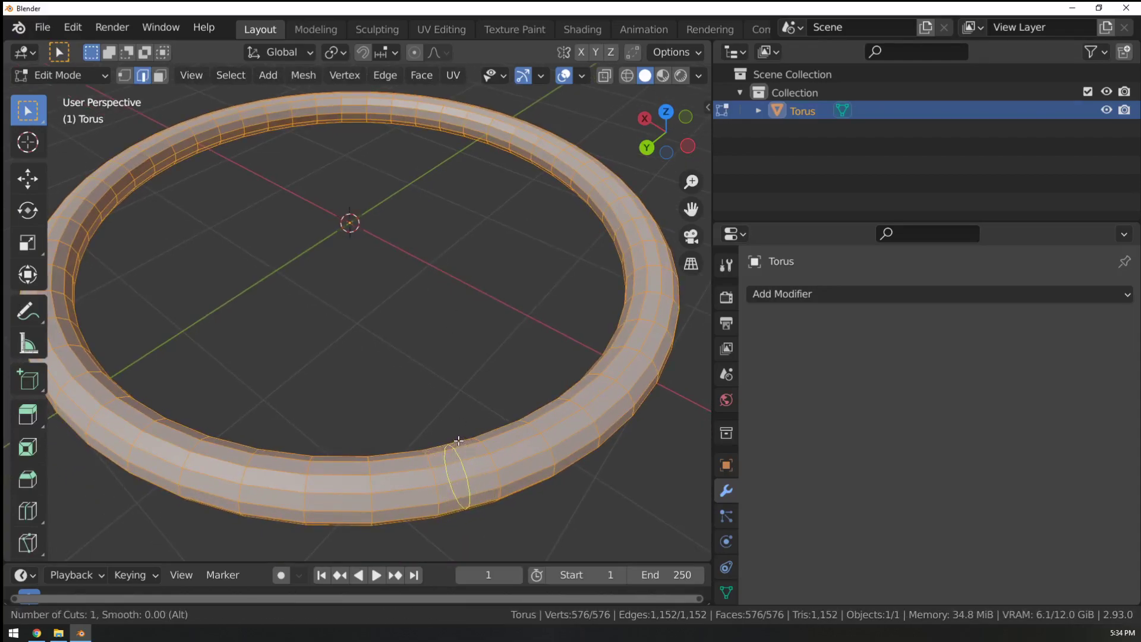
key("Escape")
Select one edge loop around the torus's tube and extend the selection to all edges of similar length.
left_click(432, 474, "alt")
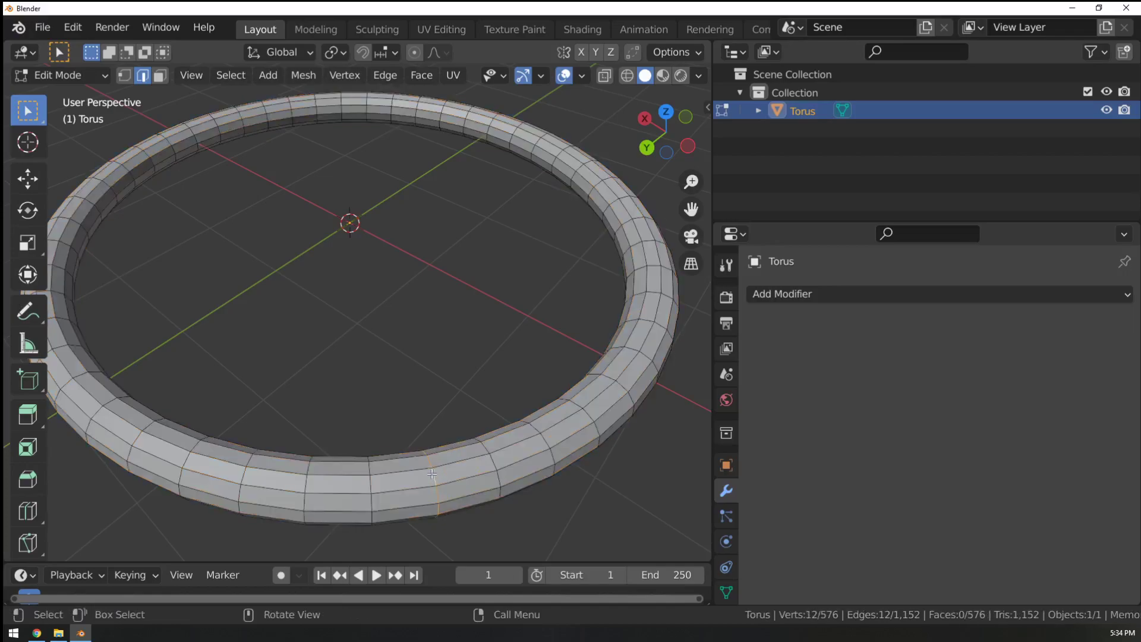
left_click(230, 76)
mouse_move(290, 273)
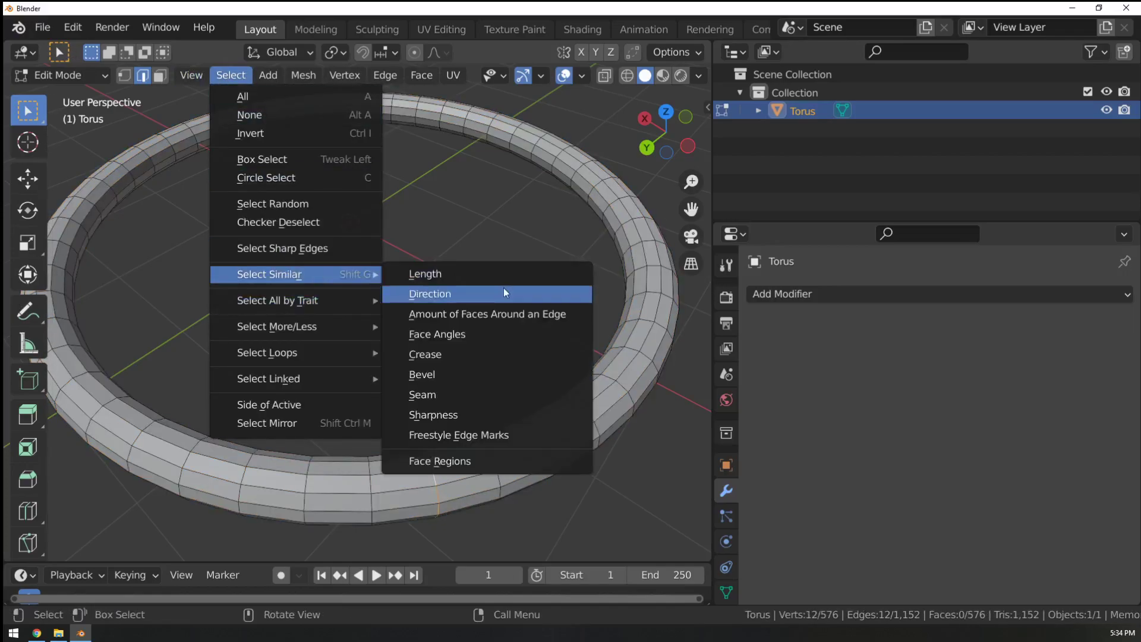
left_click(491, 274)
middle_click_drag(498, 270, 461, 262)
scroll(454, 306, "down", 2)
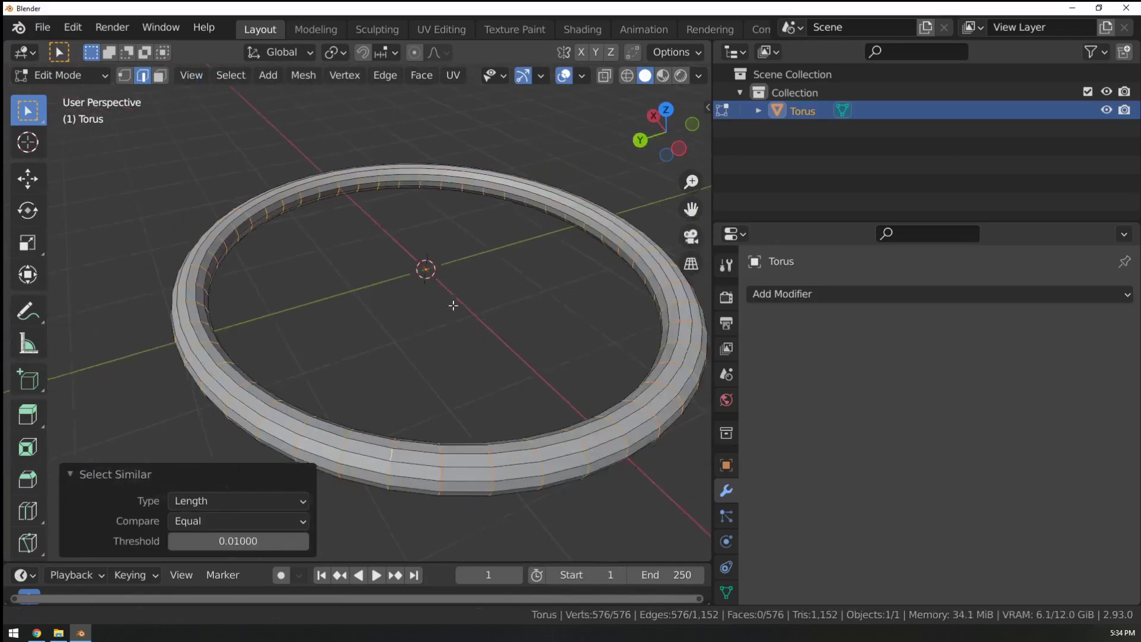
Bevel the selected tube edges with one segment and a width of about 0.091 m.
middle_click_drag(453, 305, 428, 224, "shift")
key("ctrl+b")
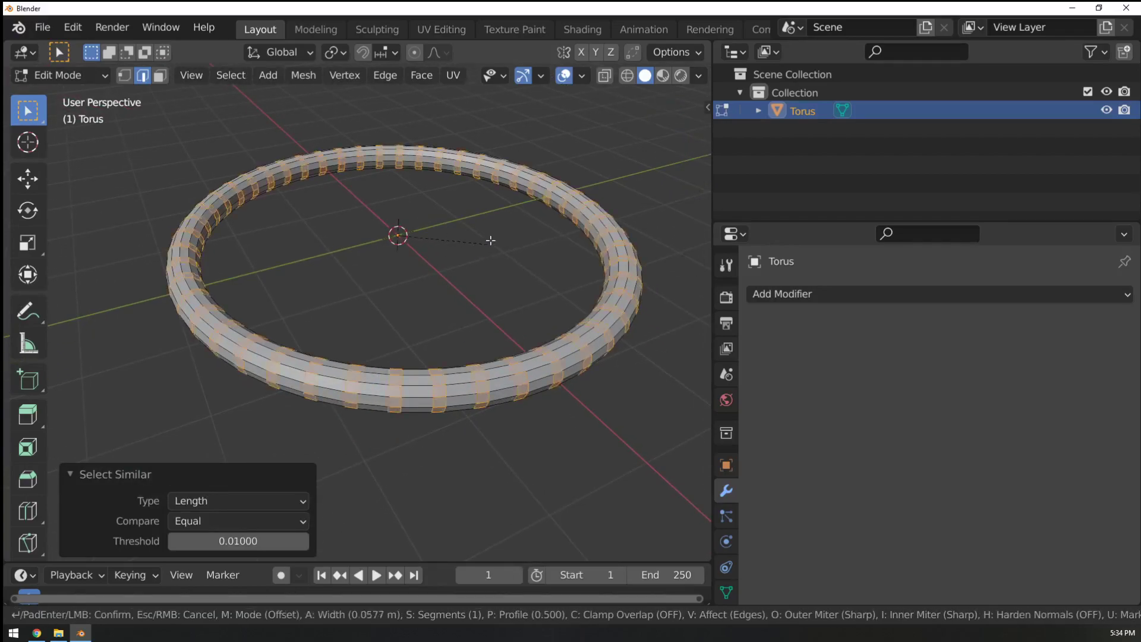
left_click(491, 279)
middle_click_drag(491, 280, 561, 283)
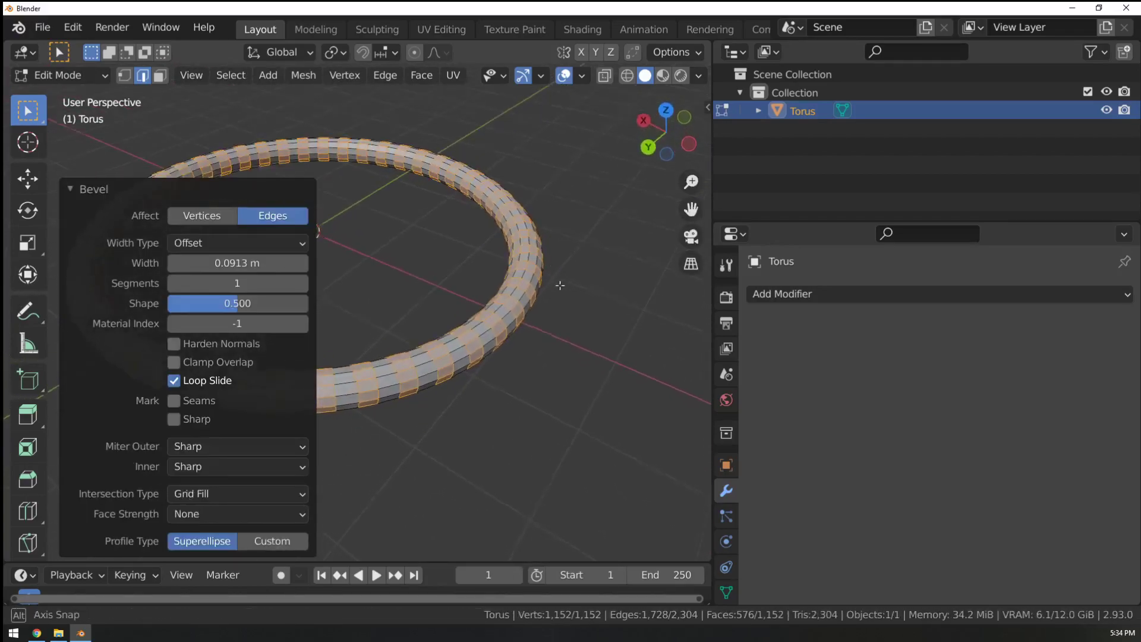
middle_click_drag(453, 308, 517, 237, "shift")
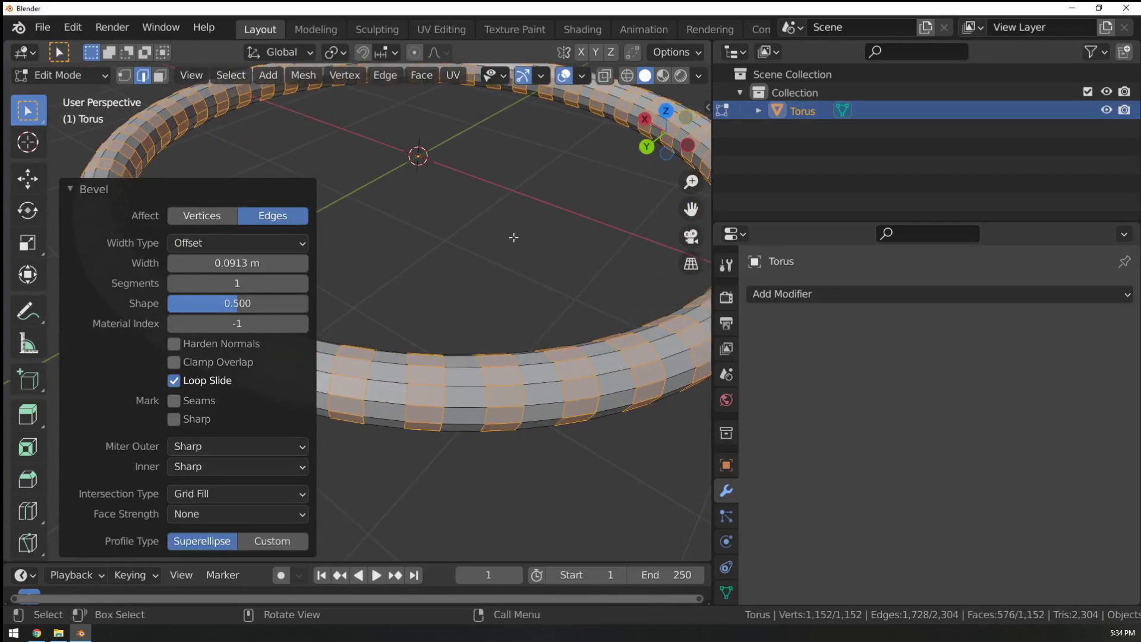
Undo the bevel on the torus's tube edges.
key("ctrl+b")
key("Escape")
key("s")
key("Escape")
key("ctrl+z")
Bevel the selected tube edges with 2 segments, a width of about 0.141 m and a shape of 0.
key("ctrl+b")
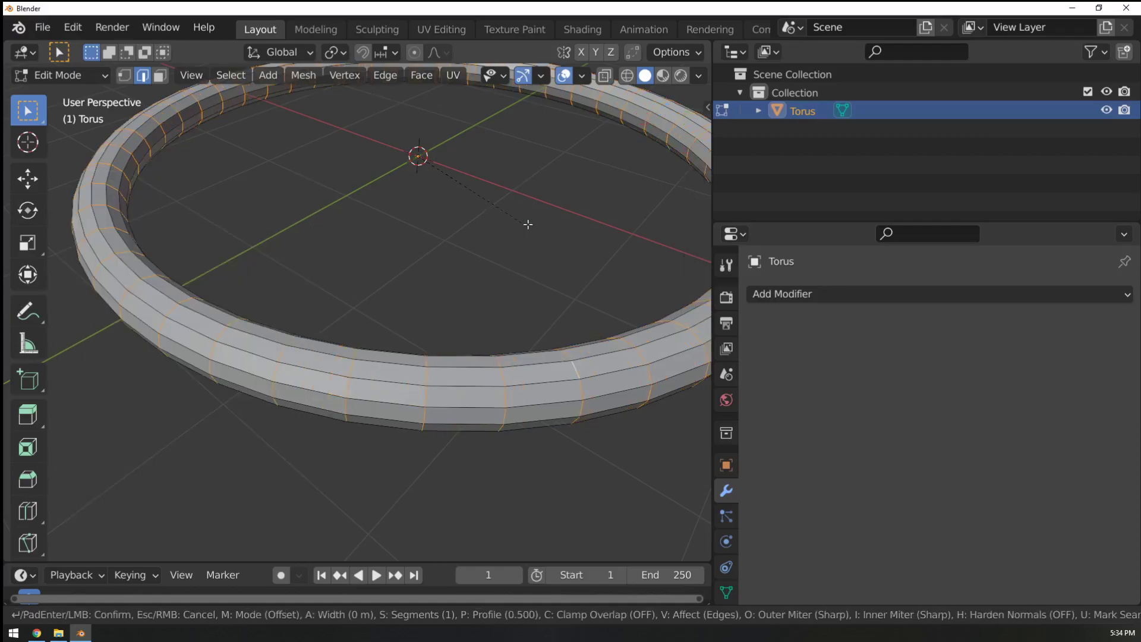
left_click(552, 206)
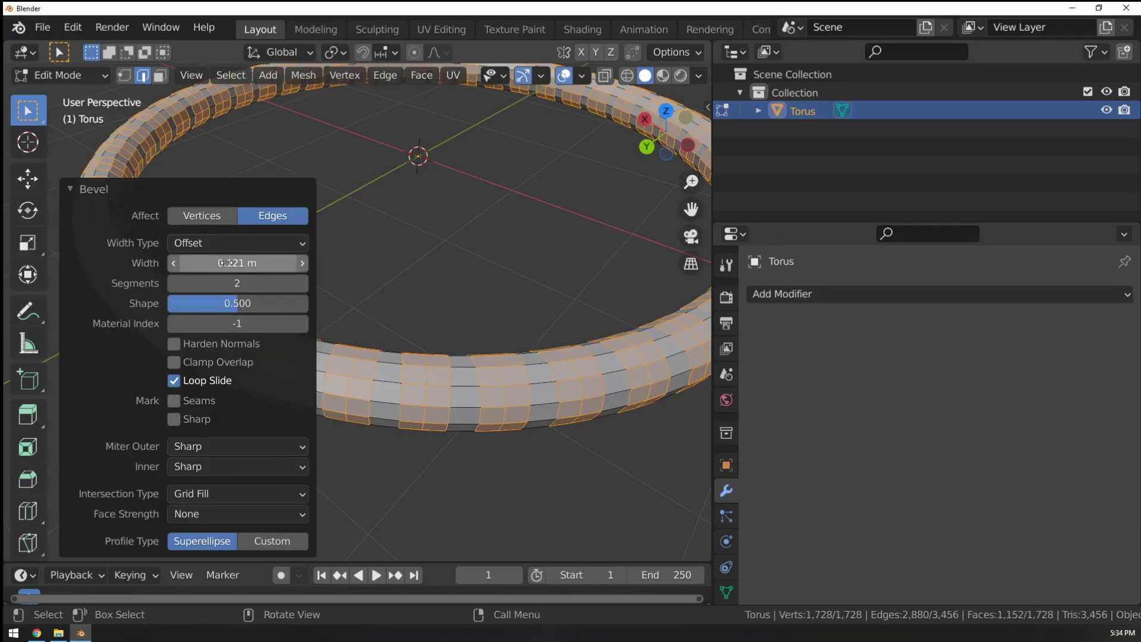
left_click_drag(225, 262, 261, 262)
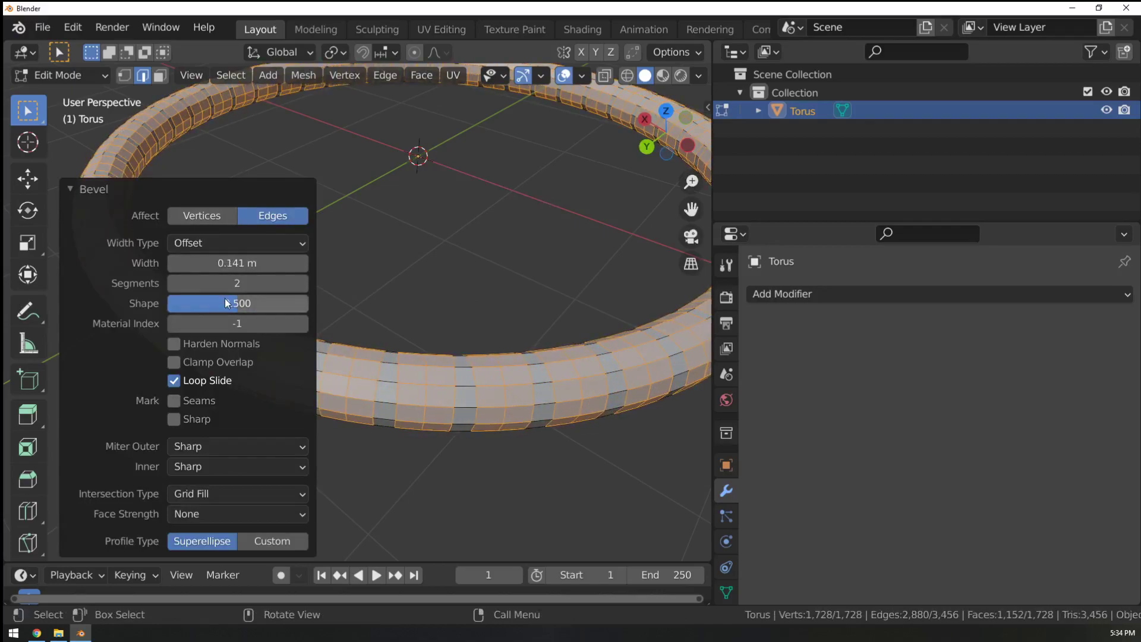
left_click_drag(237, 303, 273, 303)
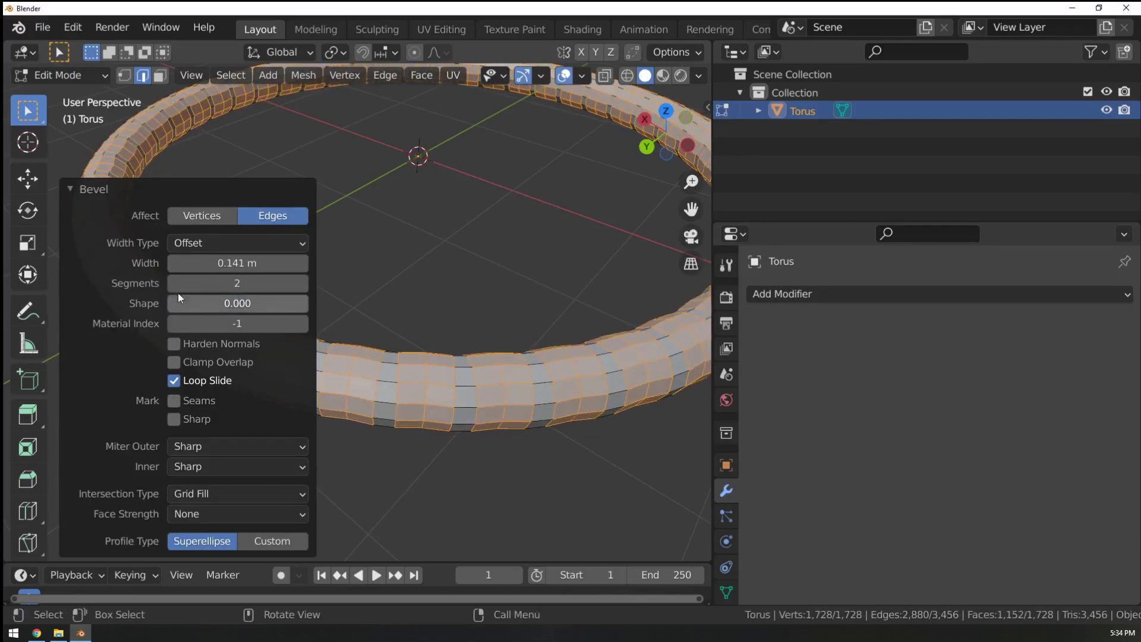
middle_click_drag(501, 254, 515, 225)
right_click(504, 277)
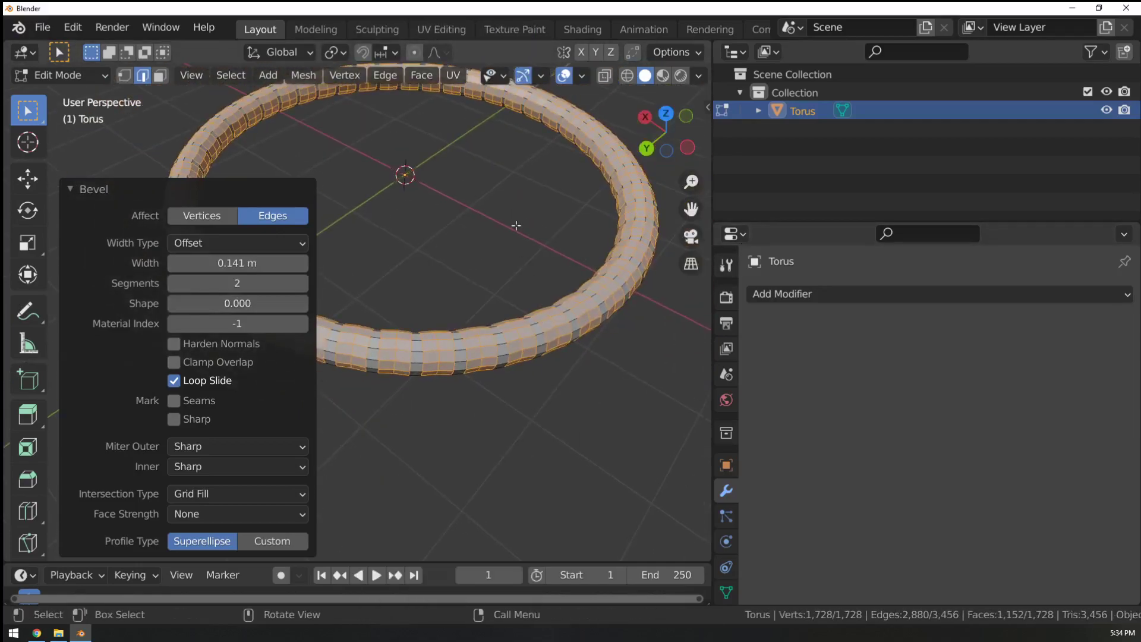
Delete the torus in Object Mode.
key("Tab")
key("x")
left_click(492, 198)
Add a 2 m mesh cube at the 3D cursor.
key("shift+a")
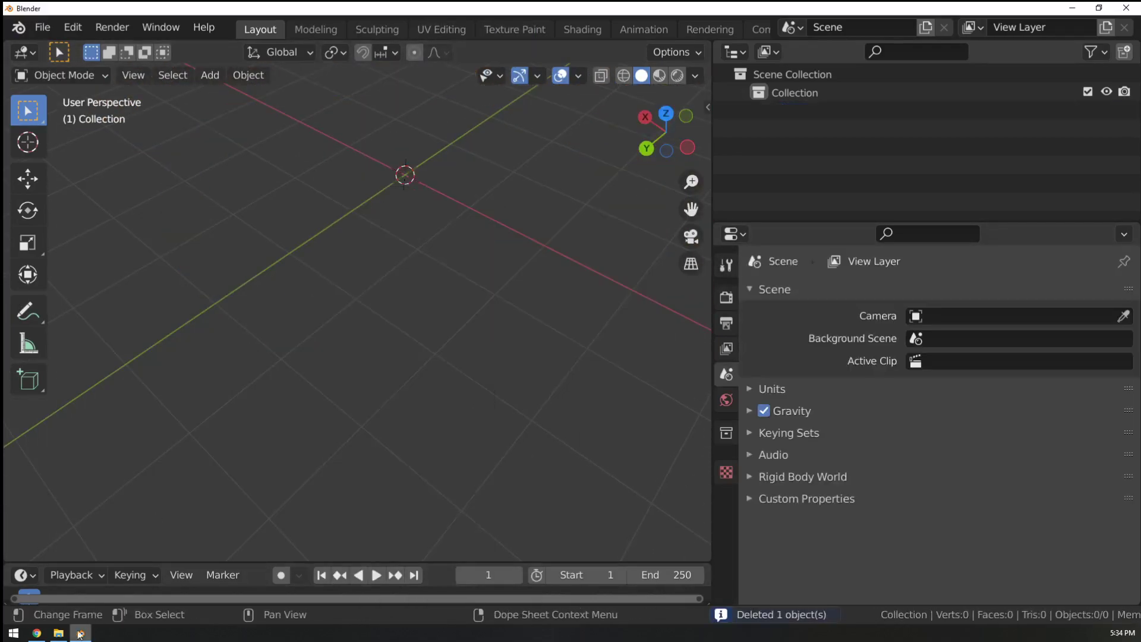
key("shift+a")
mouse_move(327, 222)
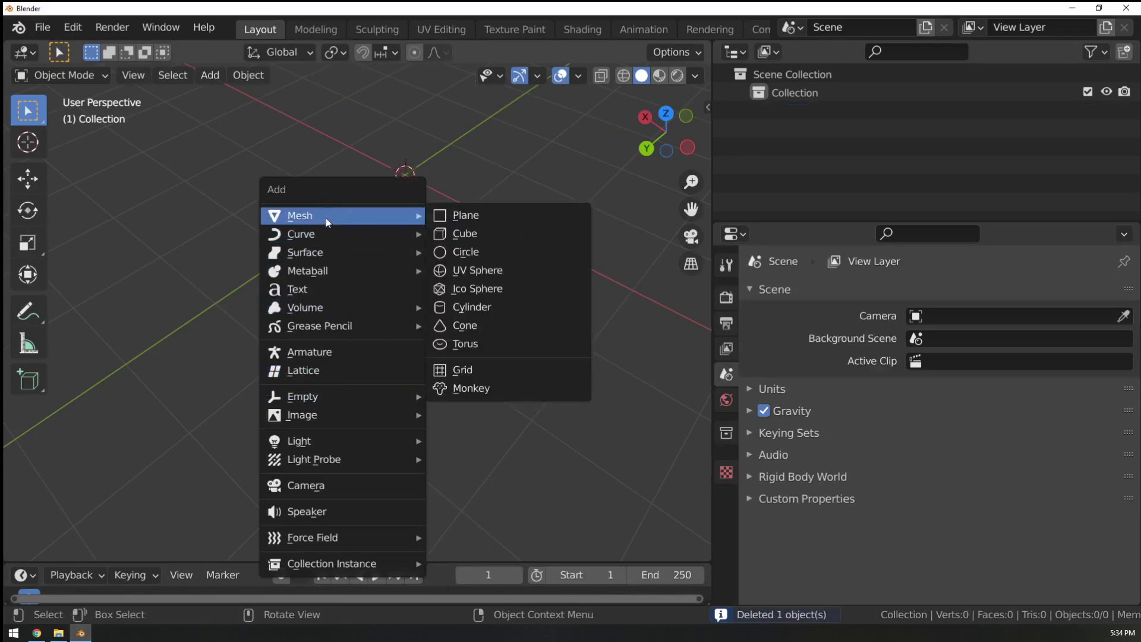
left_click(466, 235)
scroll(480, 222, "down", 2)
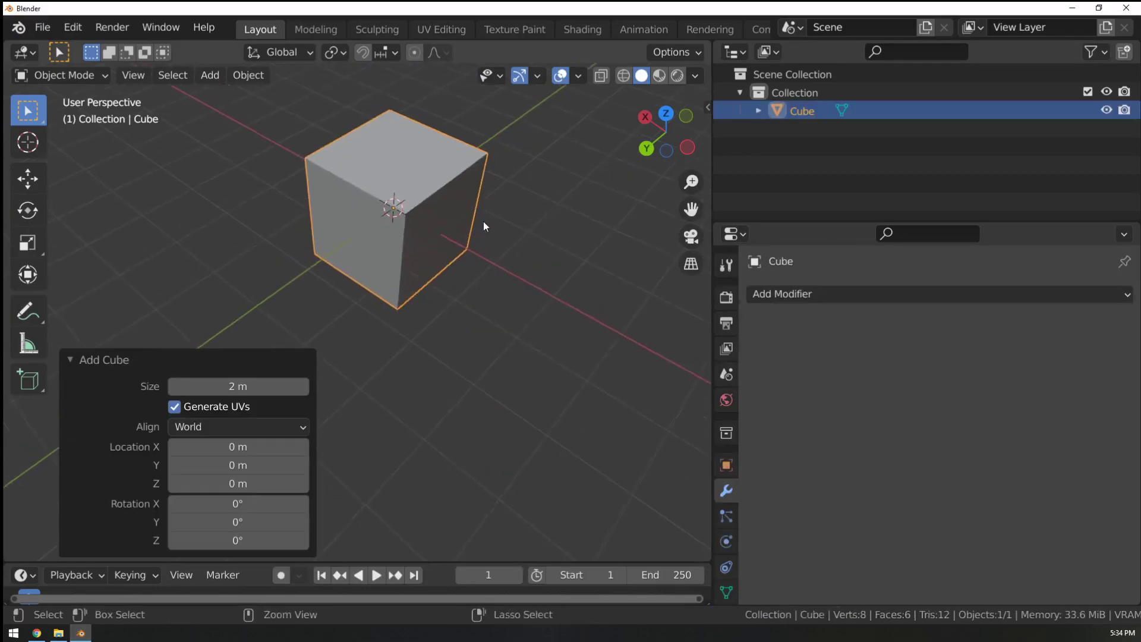
mouse_move(394, 313)
middle_mouse_down("shift")
mouse_move(397, 361)
mouse_move(413, 303)
middle_mouse_up("shift")
Enter Edit Mode and stretch the whole cube along the global X axis into a long block.
key("Tab")
left_click(369, 262)
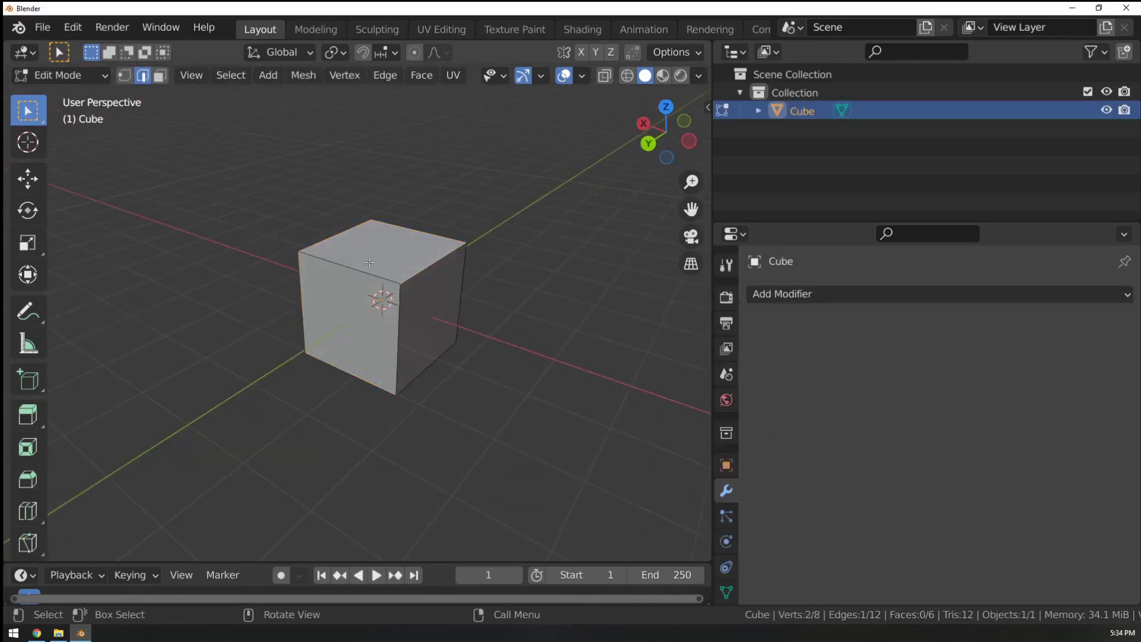
key("a")
key("s")
key("x")
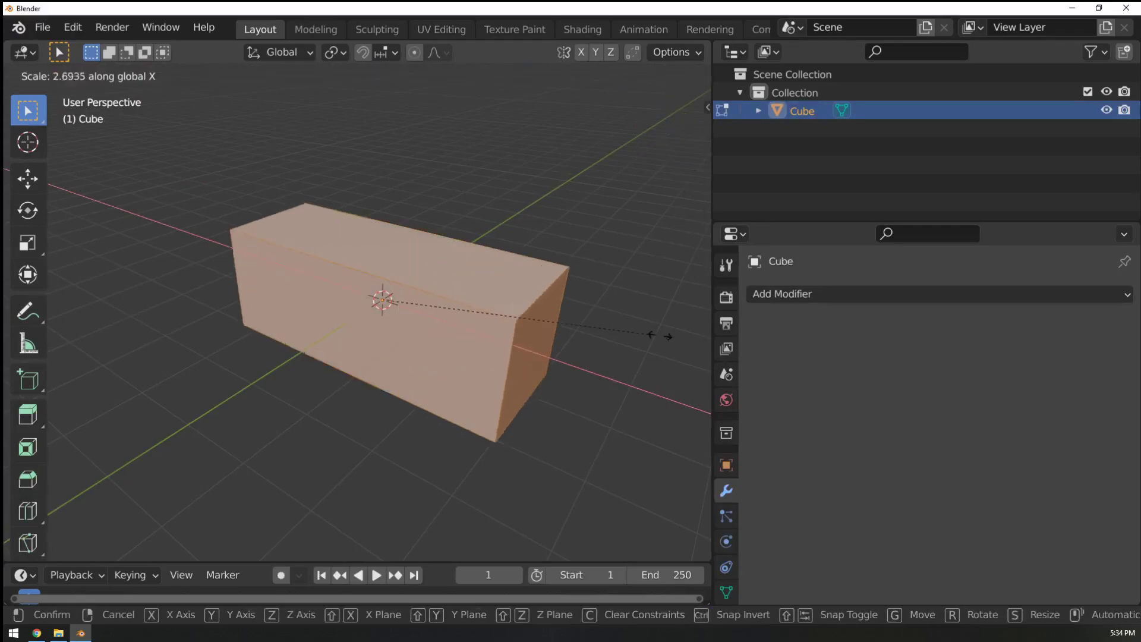
left_click(97, 325)
Extrude the block's end face outward and scale it to about 0.585 for a tapered nose.
scroll(440, 362, "down", 2)
left_click(538, 364)
key("e")
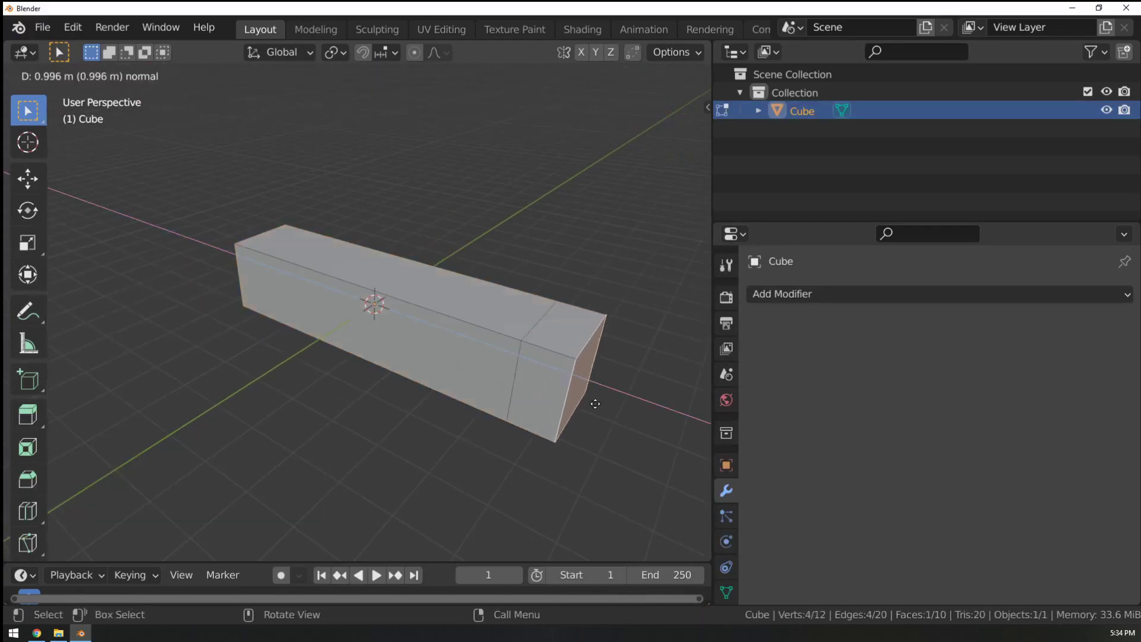
left_click(621, 410)
key("s")
left_click(643, 397)
Move the nose's small end face outward and down so the top of the nose slopes.
key("g")
key("x")
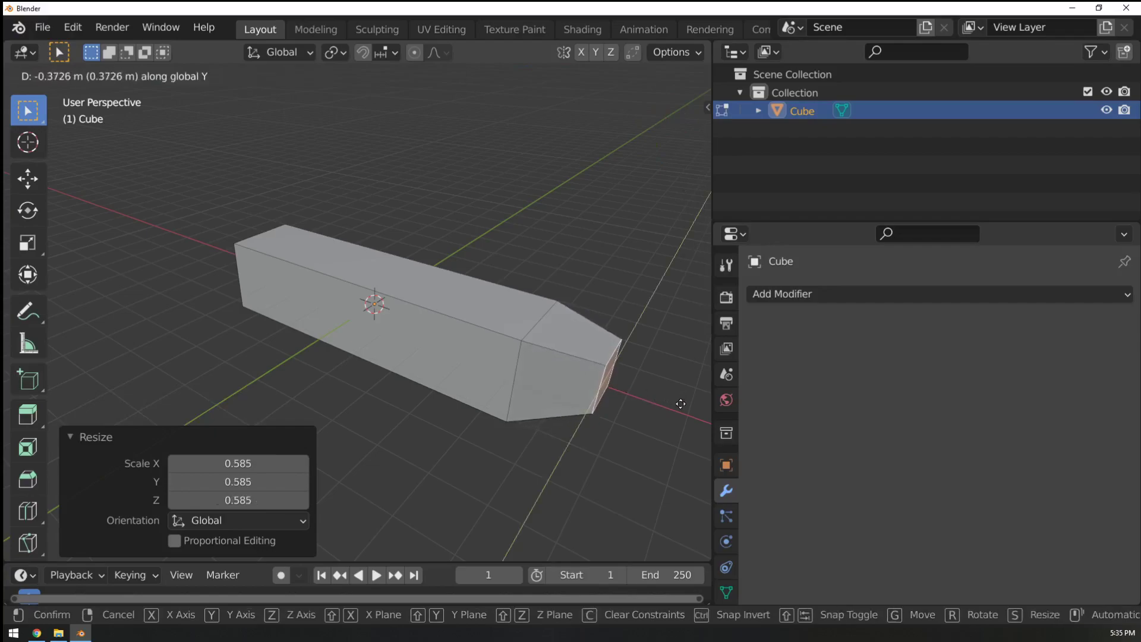
left_click(683, 401)
key("g")
left_click(684, 406)
Add an inner face on the nose's sloping top by extruding in place and scaling to about 0.704.
key("e")
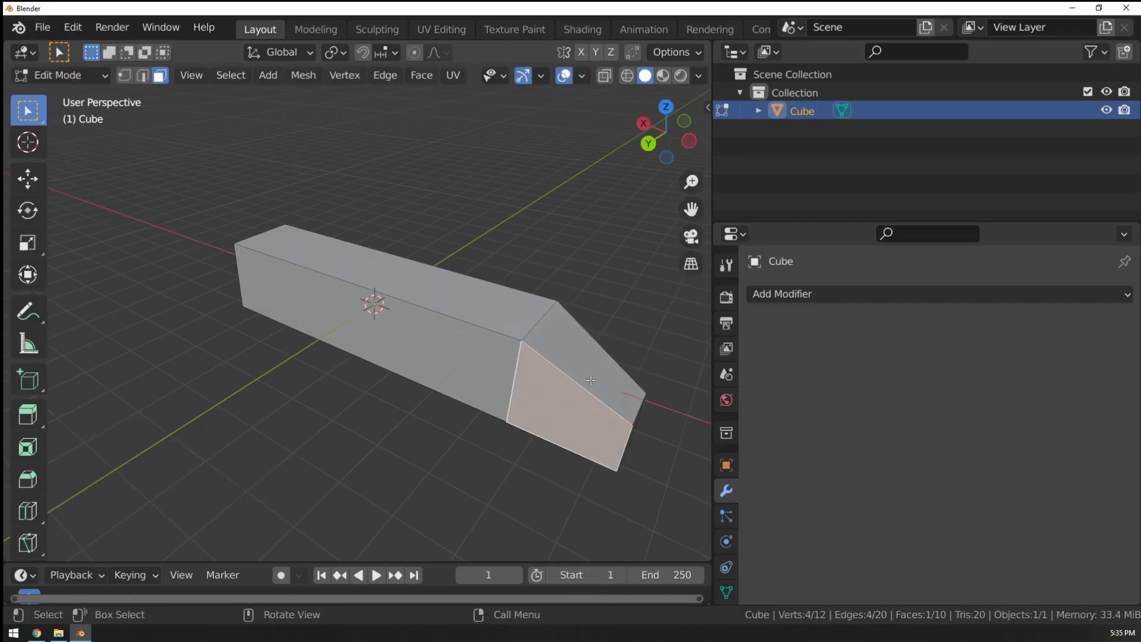
left_click(651, 357)
key("s")
left_click(639, 352)
Extrude the inner face outward from the nose's slope and scale it to about 0.592 as a raised cockpit.
key("e")
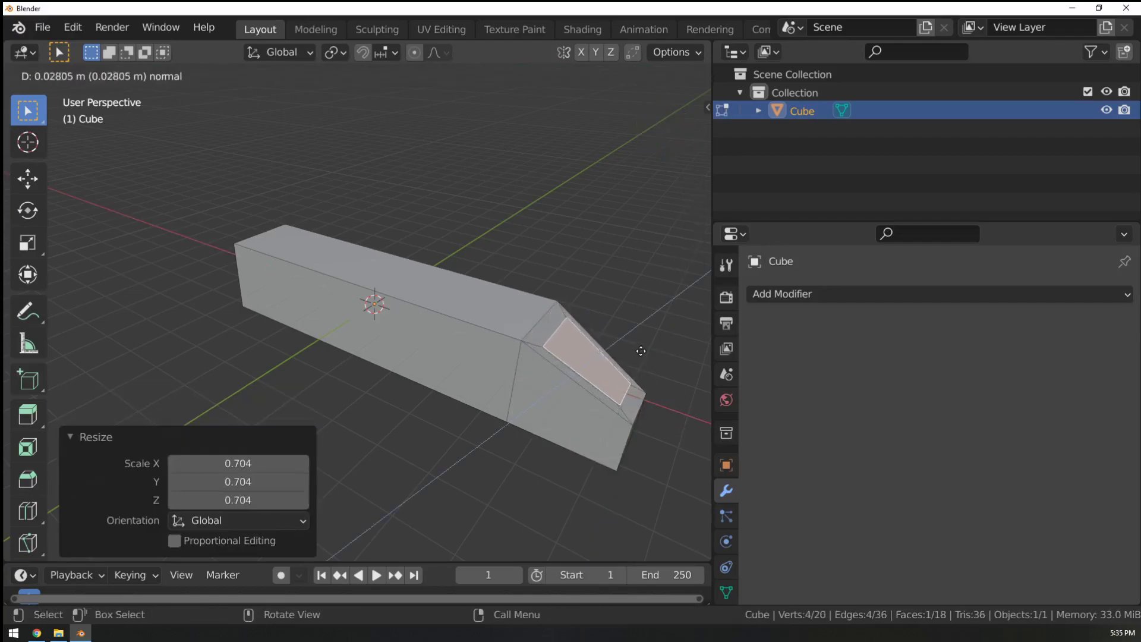
left_click(645, 342)
key("s")
left_click(623, 337)
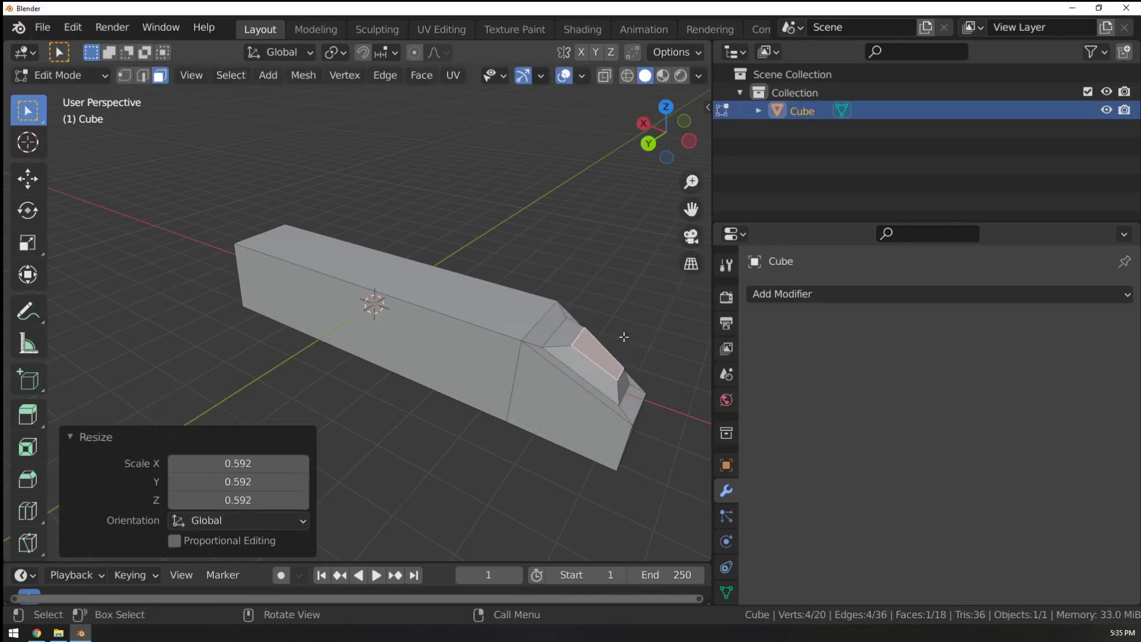
Select the ring of faces around the raised cockpit and move it about -0.129 m along global Z.
left_click(565, 347, "alt")
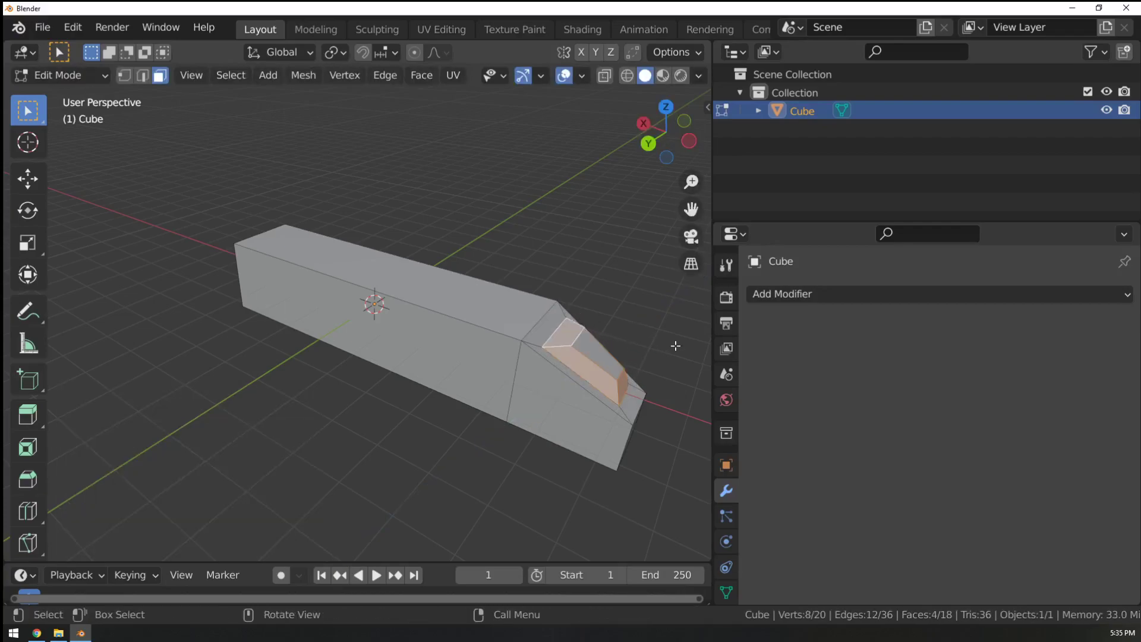
key("g")
key("z")
left_click(664, 358)
scroll(629, 375, "up", 1)
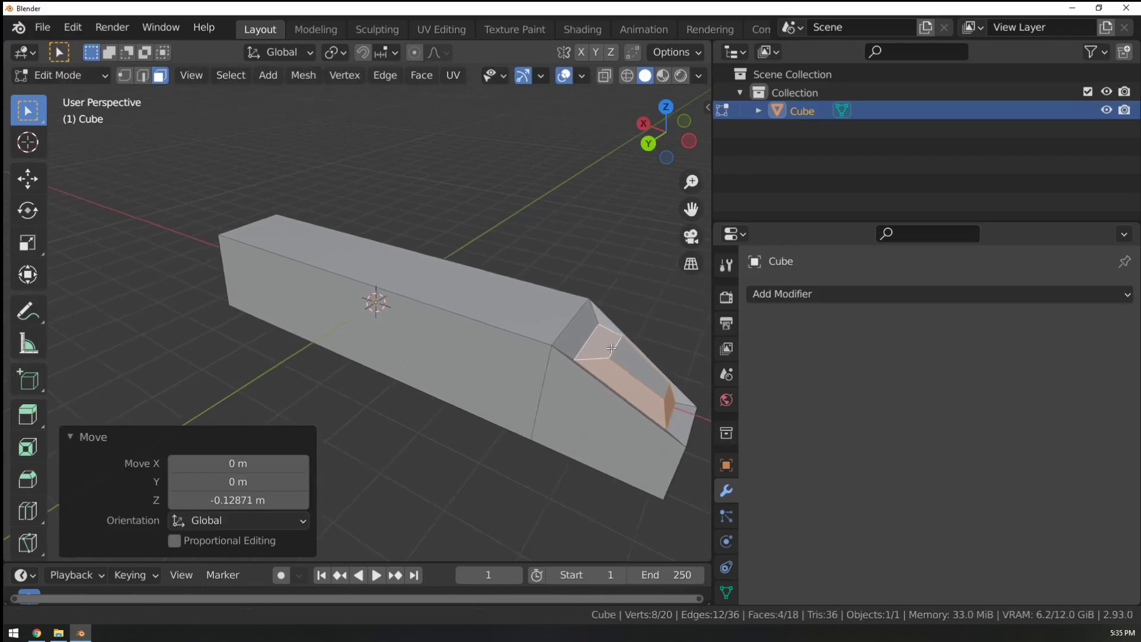
Select the body's two long side faces, extrude them and scale by 7.454 along global Y to form wings on both sides.
middle_click_drag(437, 339, 417, 252, "shift")
left_click(363, 266)
scroll(327, 291, "down", 4)
middle_click_drag(302, 315, 280, 364)
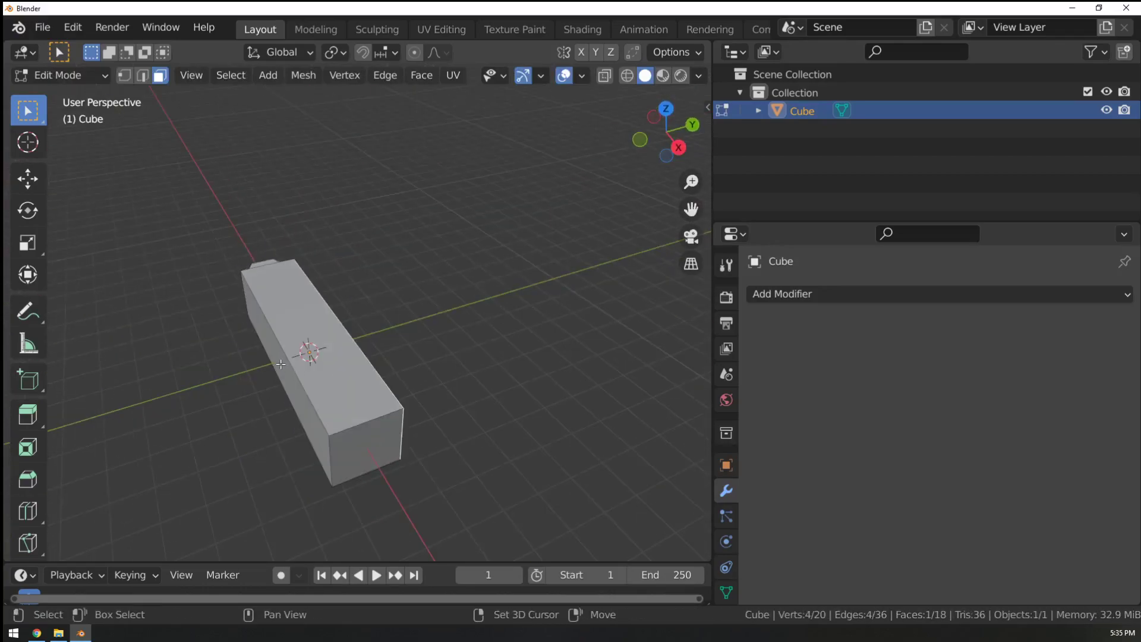
left_click(280, 364, "shift")
middle_click_drag(408, 331, 598, 408)
key("e")
key("s")
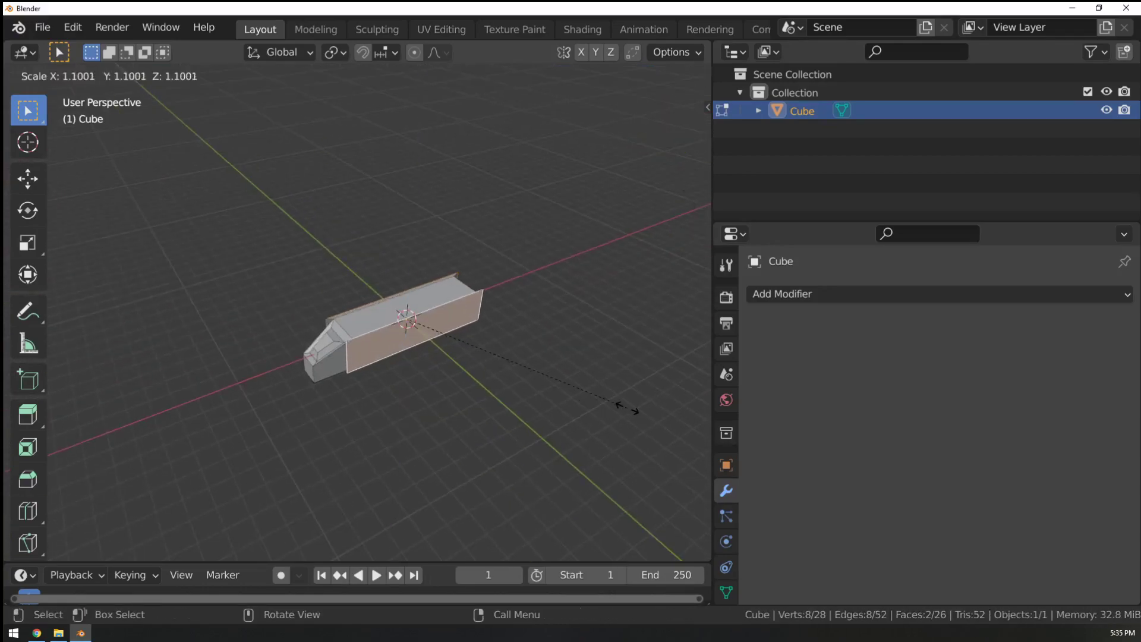
key("y")
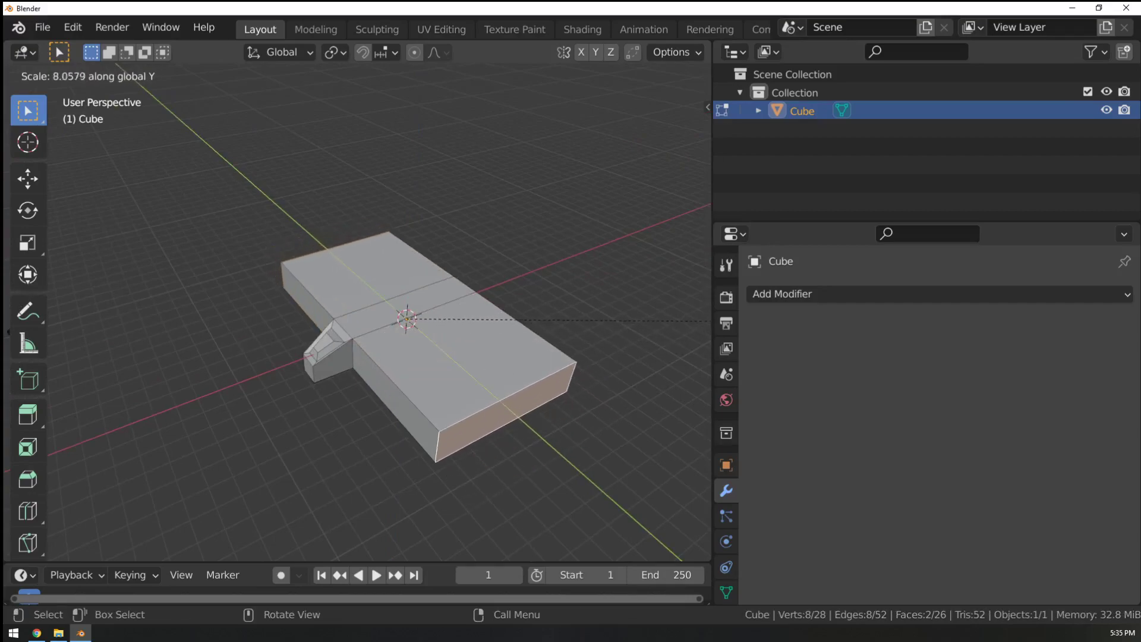
left_click(605, 325)
Narrow both wing tips by scaling their end faces down along global X and to 0.299 along global Z.
key("s")
key("x")
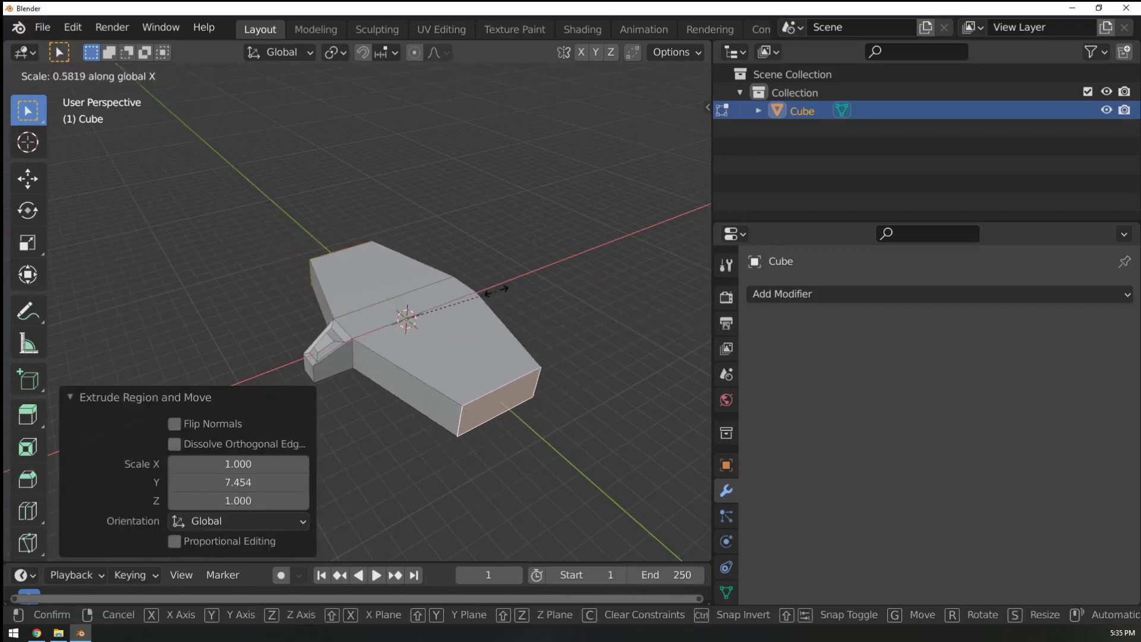
left_click(506, 284)
key("s")
key("z")
left_click(424, 295)
middle_click_drag(424, 295, 439, 375)
Add four evenly spaced loop cuts running from wing tip to wing tip, without sliding them.
key("ctrl+r")
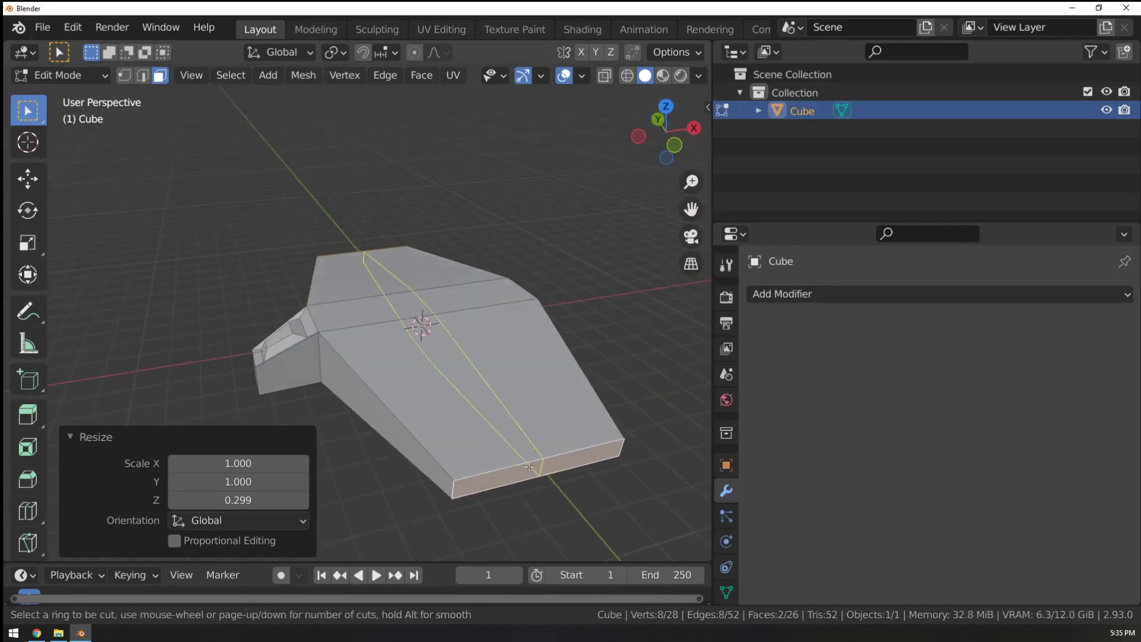
scroll(543, 464, "up", 3)
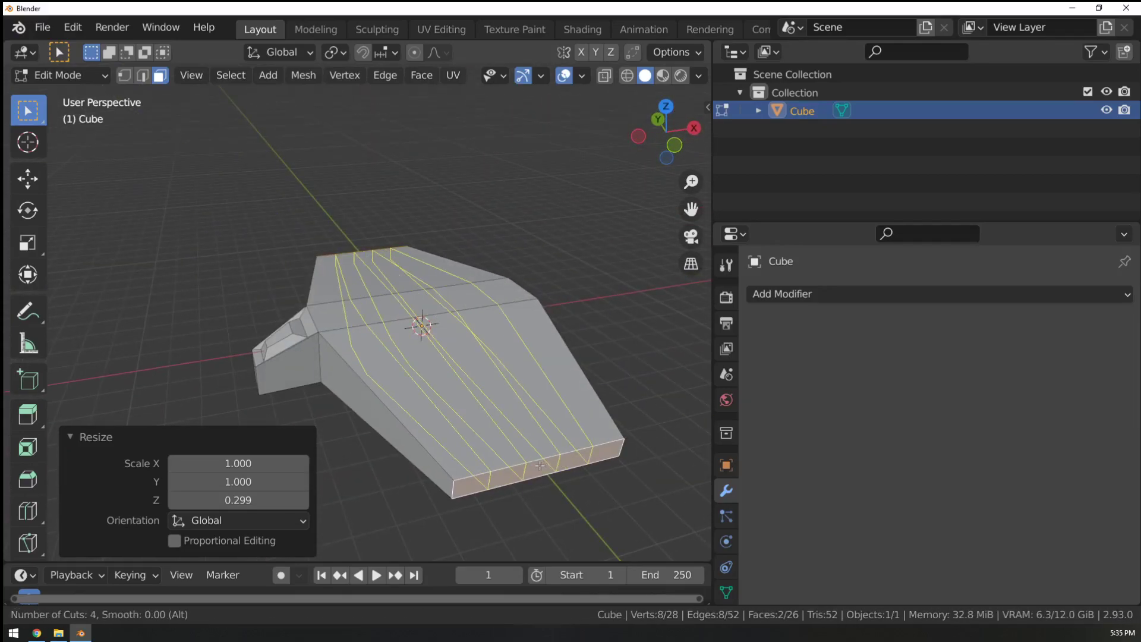
left_click(539, 465)
right_click(541, 463)
middle_click_drag(540, 464, 332, 270)
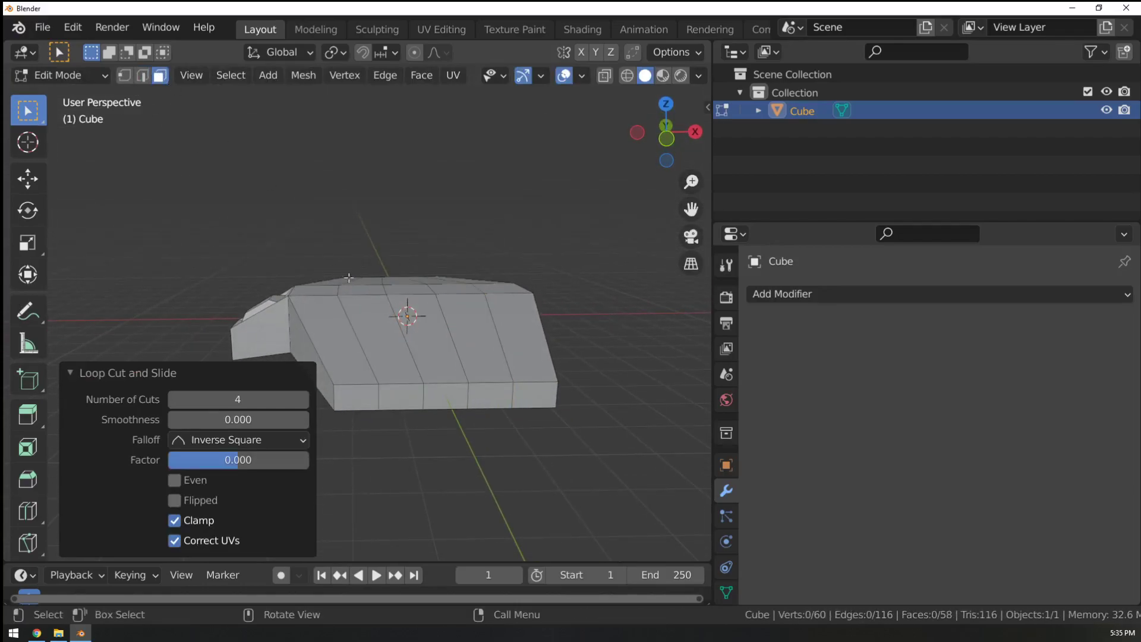
Try to extrude the alternate top strips on both wings, leaving the central body faces unselected.
middle_click_drag(392, 333, 395, 326)
left_click(387, 353)
left_click(355, 286, "shift")
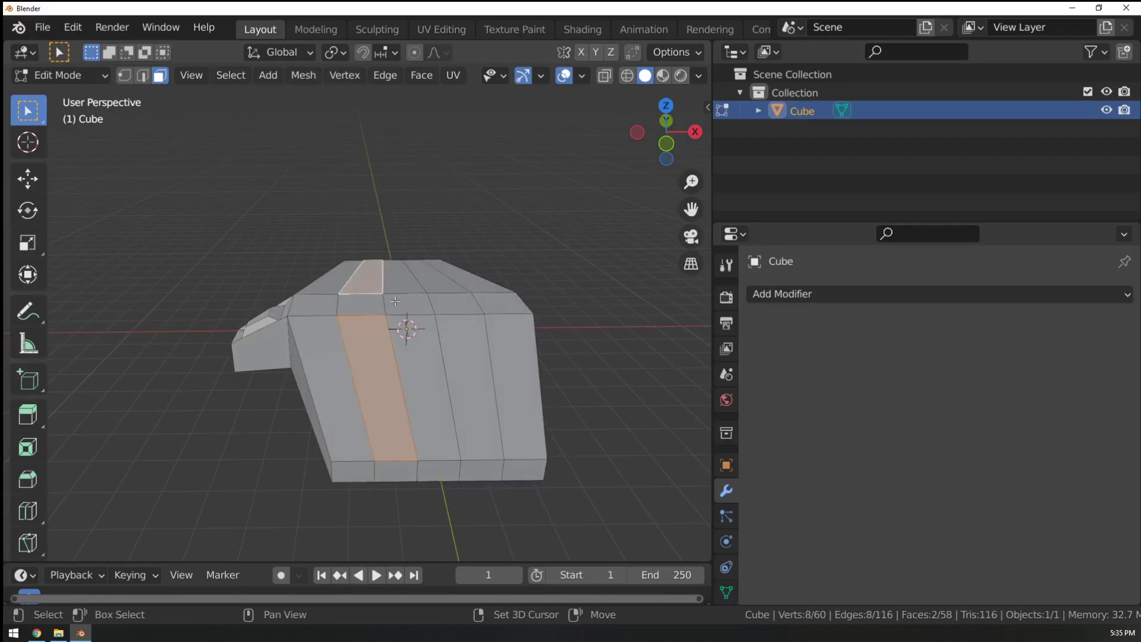
left_click(465, 372, "shift")
left_click(439, 278, "shift")
middle_click_drag(502, 324, 614, 381)
key("e")
left_click(505, 307)
key("Tab")
Undo the extrusion of the alternate wing strips.
key("ctrl+z")
key("ctrl+z")
key("ctrl+z")
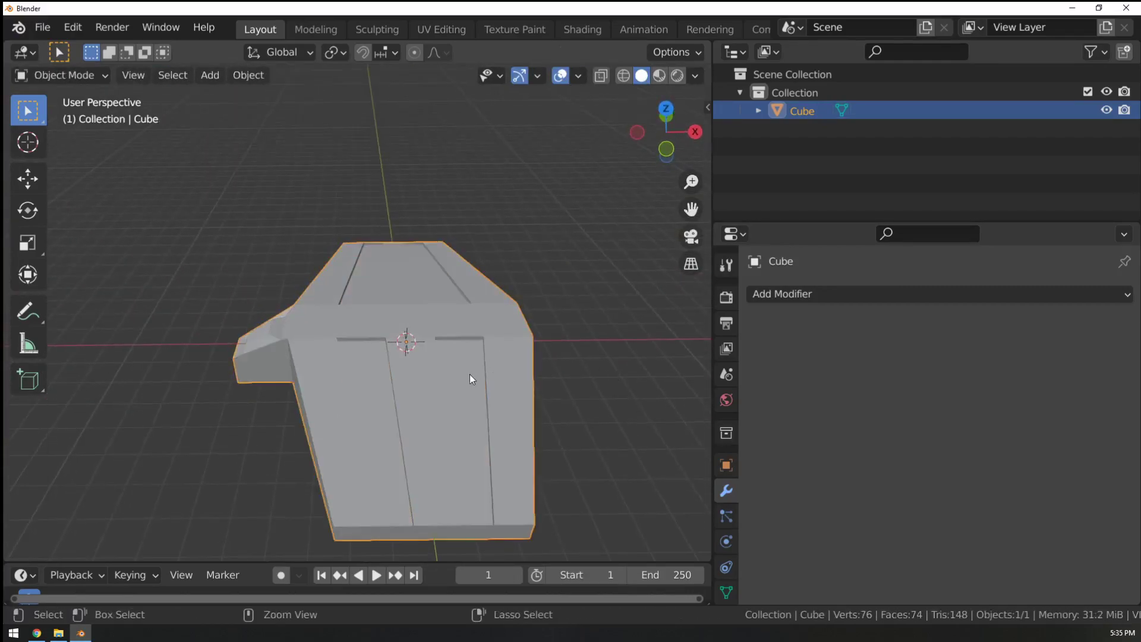
Select the two alternate face loops running around both wings, extrude them and scale to 0.940 to form recessed bands.
left_click_drag(396, 357, 393, 296, "alt")
left_click(394, 296, "alt")
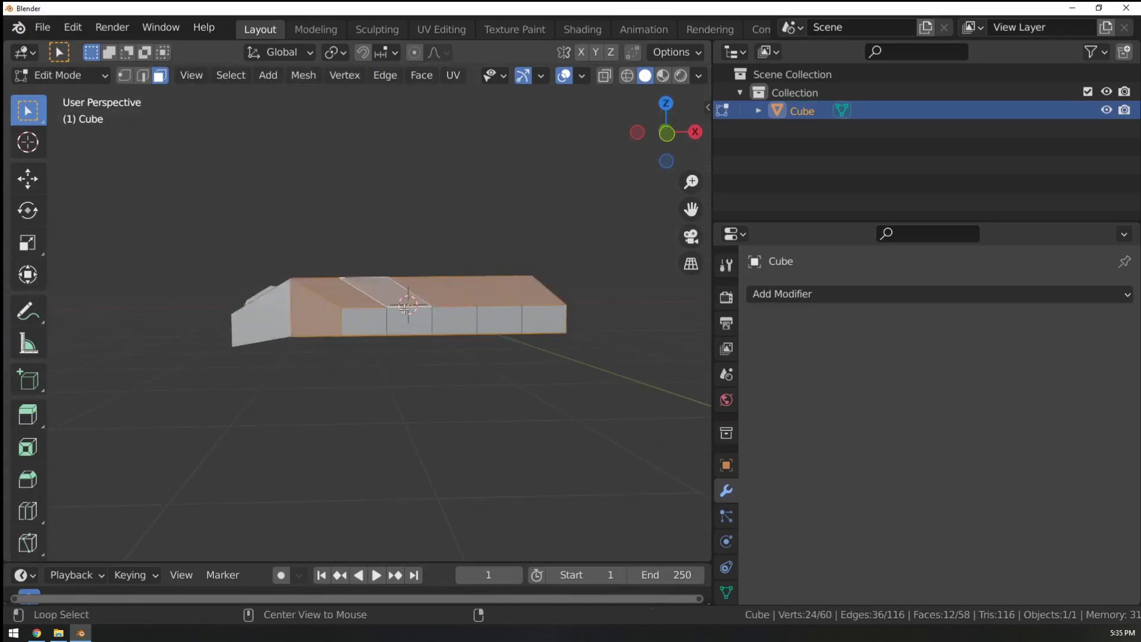
left_click(401, 307, "alt")
middle_click_drag(401, 306, 388, 356)
left_click(460, 415, "alt+shift")
middle_click_drag(460, 415, 488, 285)
key("e")
left_click(574, 360)
key("s")
left_click(566, 359)
Move the two recessed bands slightly along global X.
key("g")
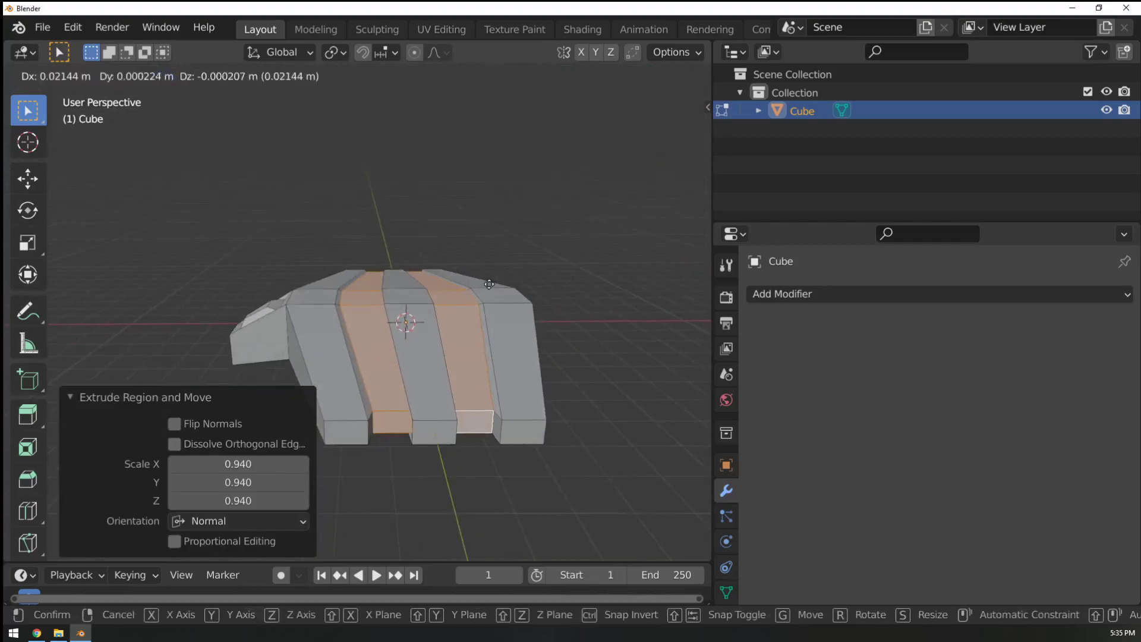
key("x")
left_click(496, 283)
key("Tab")
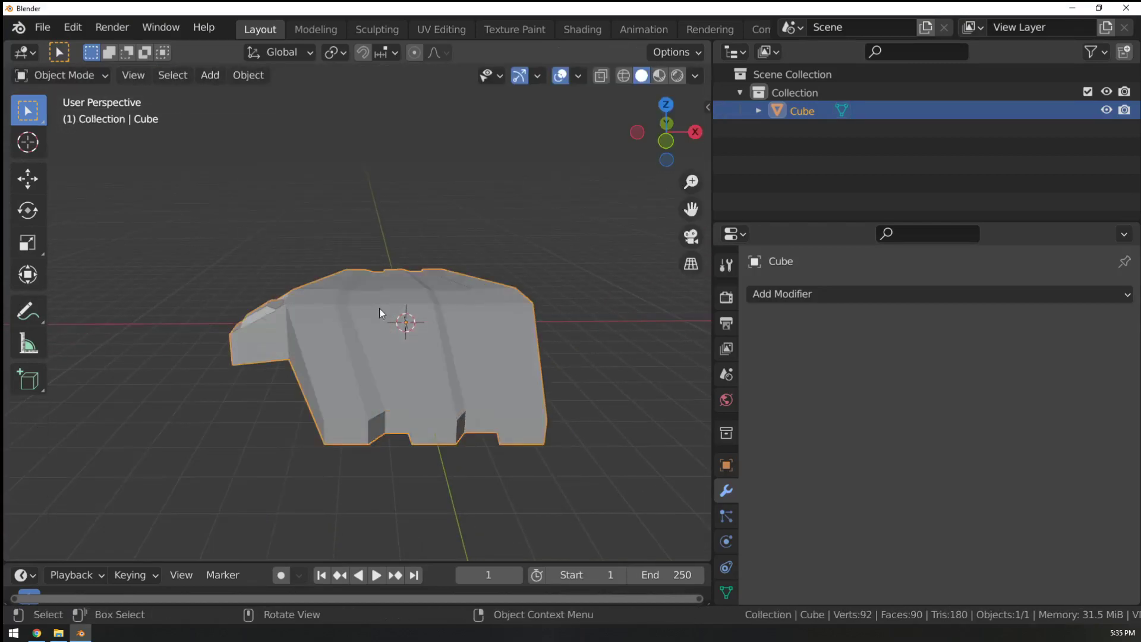
middle_click_drag(382, 311, 417, 404)
key("Tab")
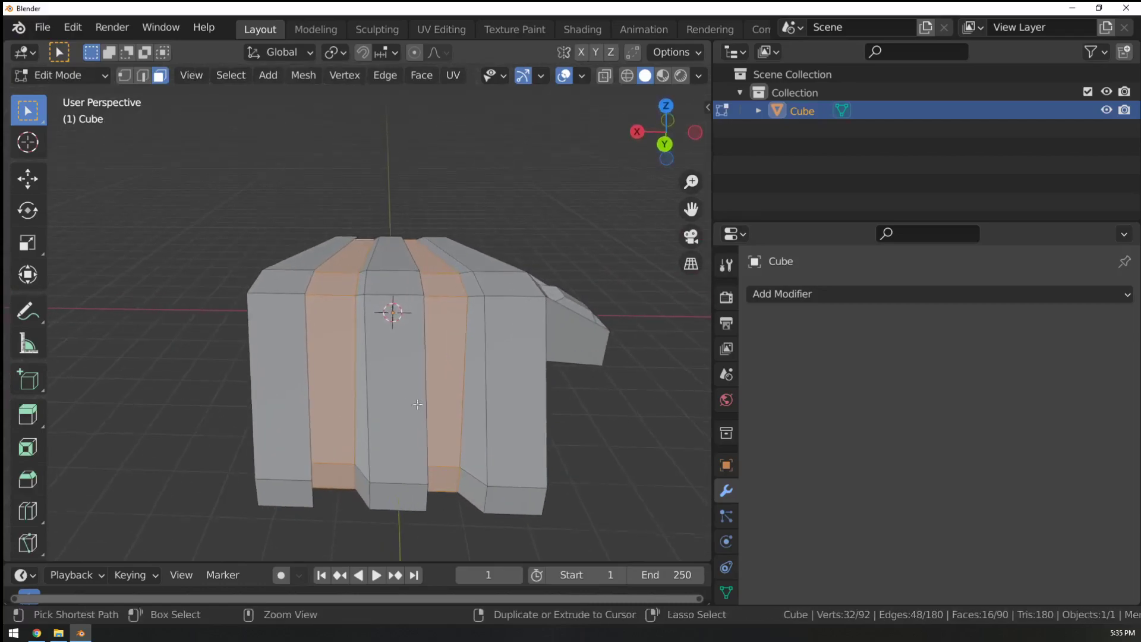
middle_click_drag(409, 479, 208, 458)
key("Tab")
key("Tab")
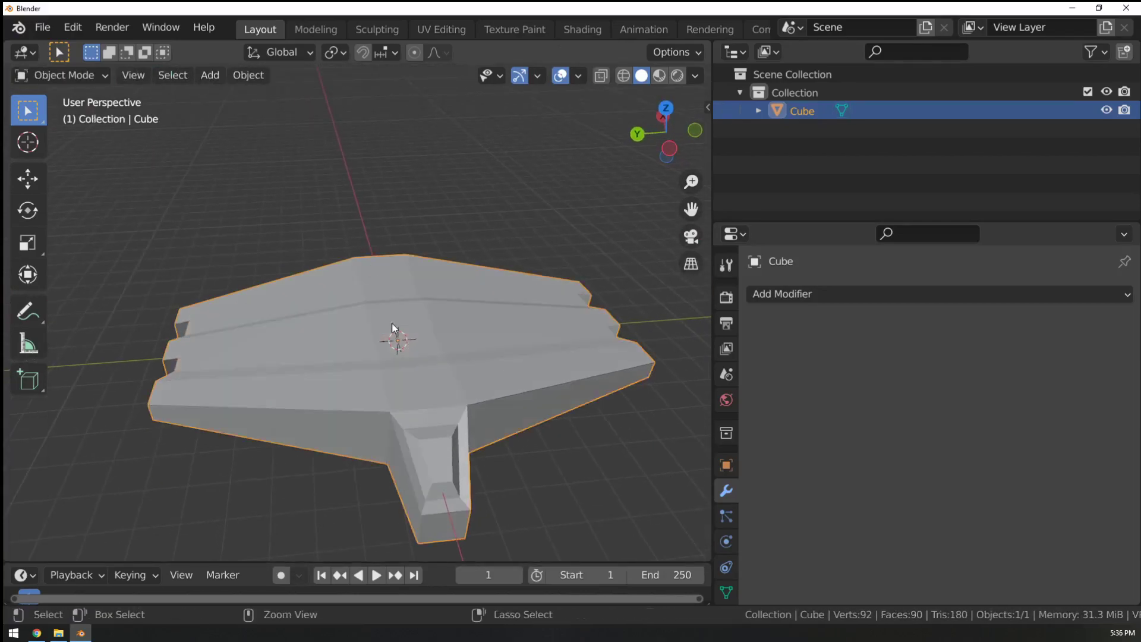
Switch to the 1.3 - Beginner 3D Modeling deck in Google Slides and present its loop cut slides.
left_click(37, 633)
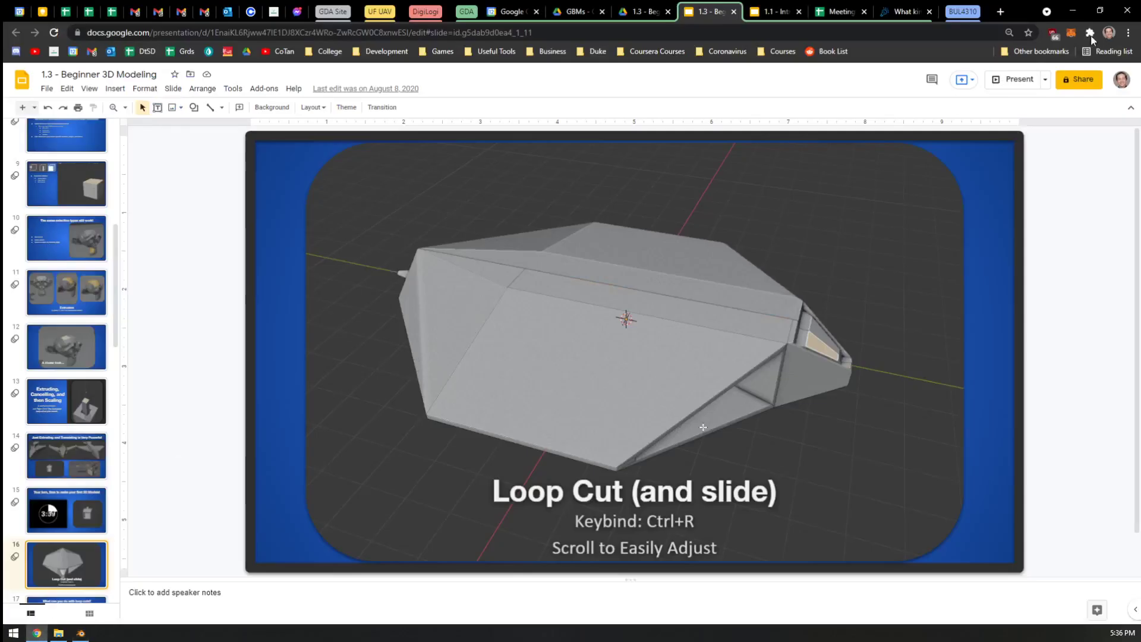
left_click(1012, 79)
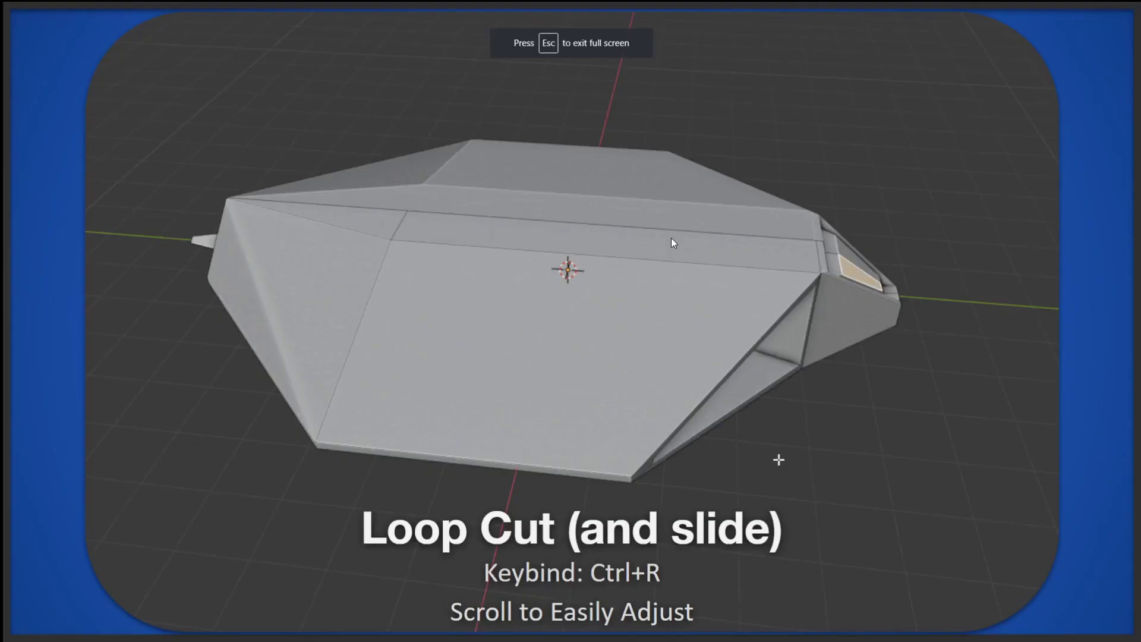
left_click(671, 239)
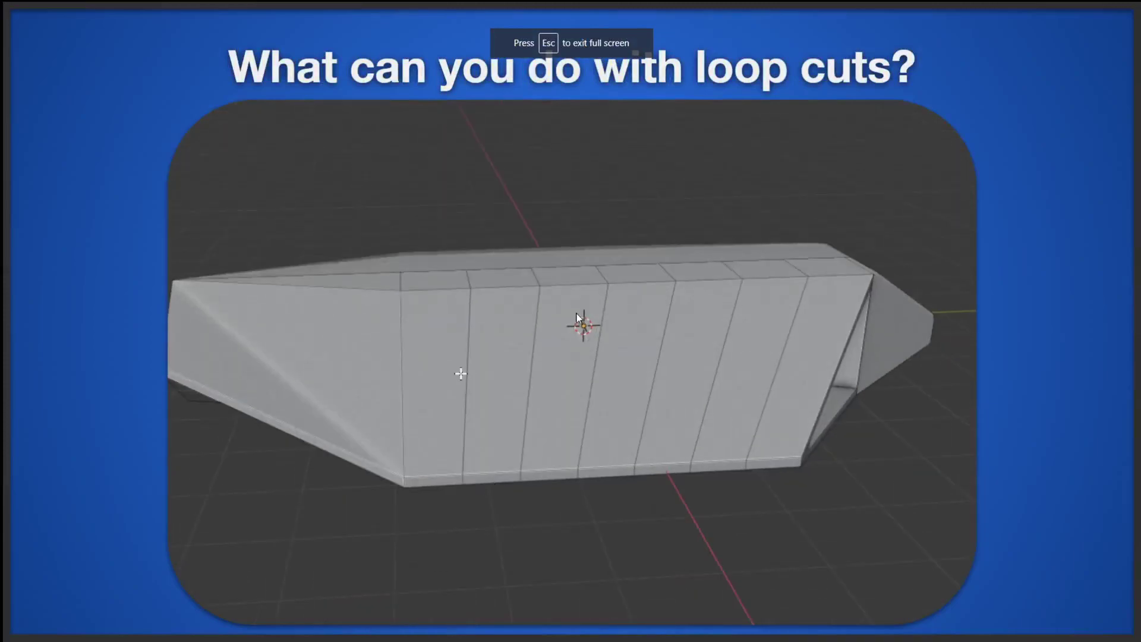
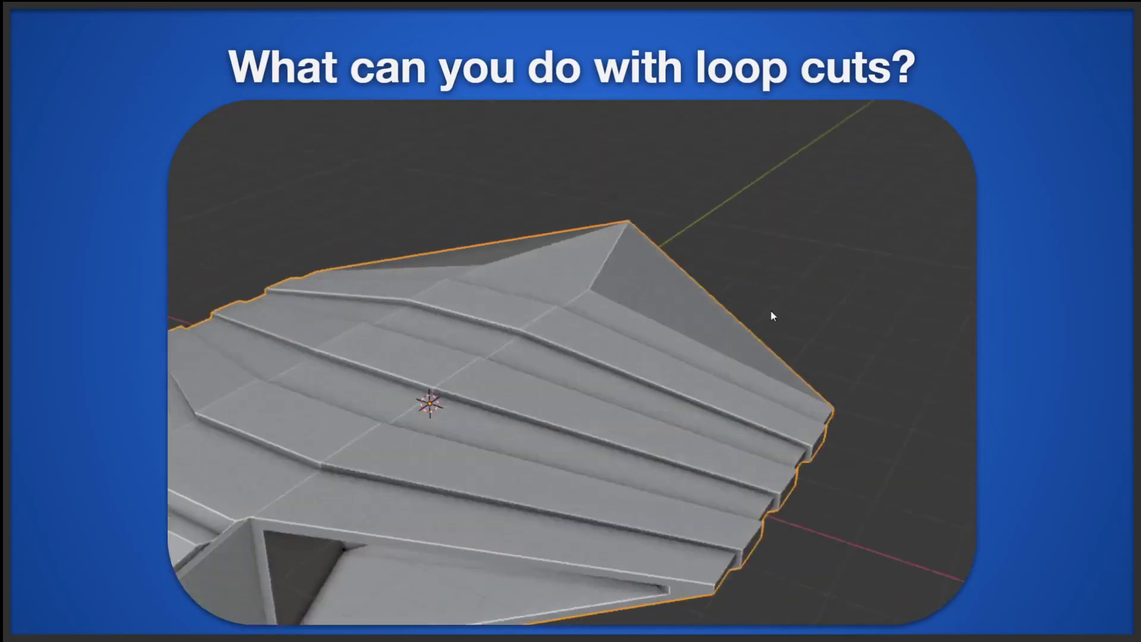
key("Right")
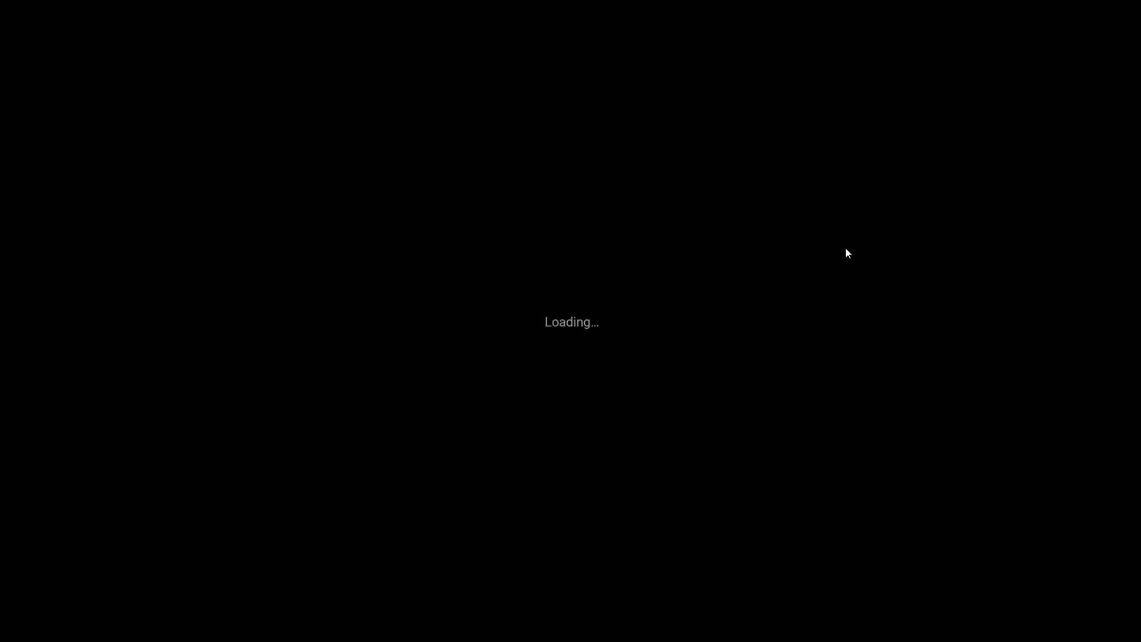
Leave the slideshow and open the Deleting slide, followed by the Undoing slide.
key("Escape")
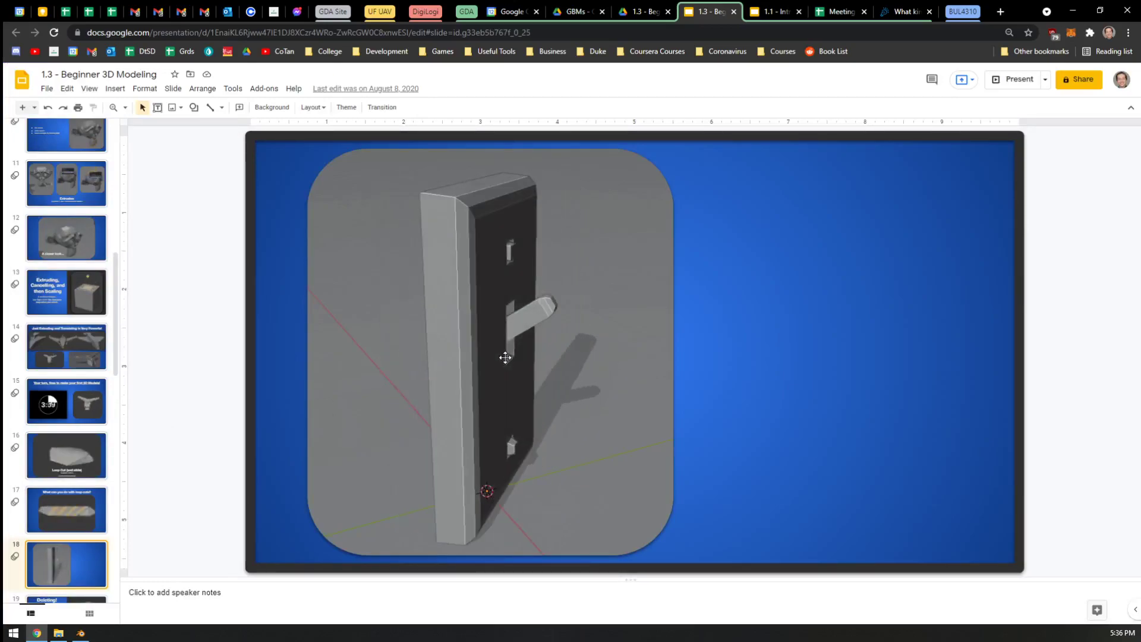
scroll(87, 478, "down", 2)
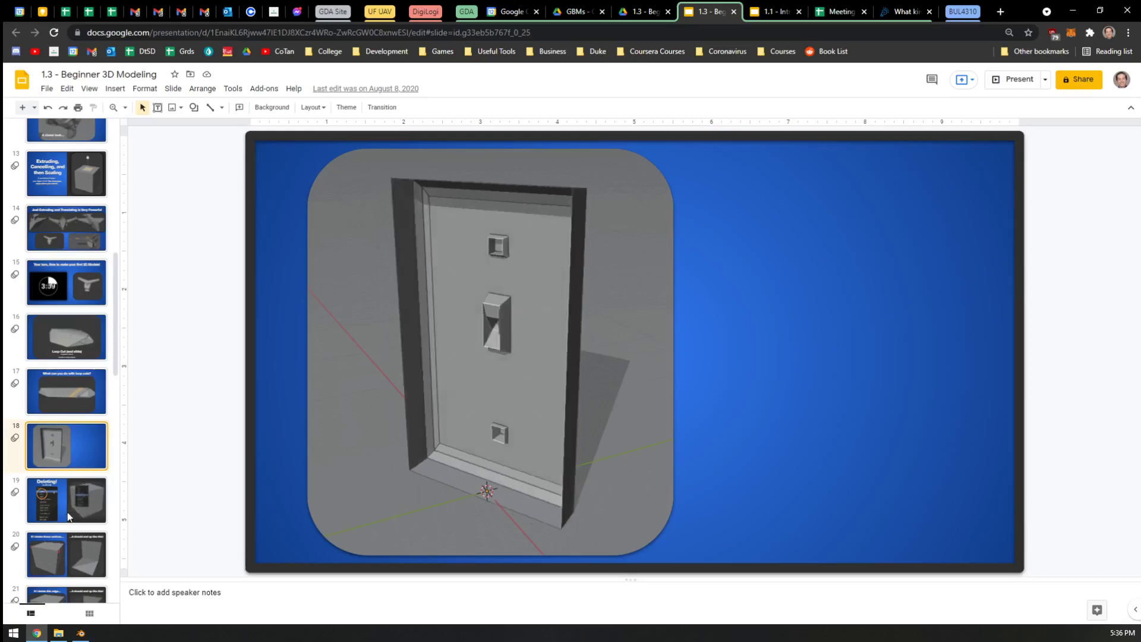
left_click(68, 496)
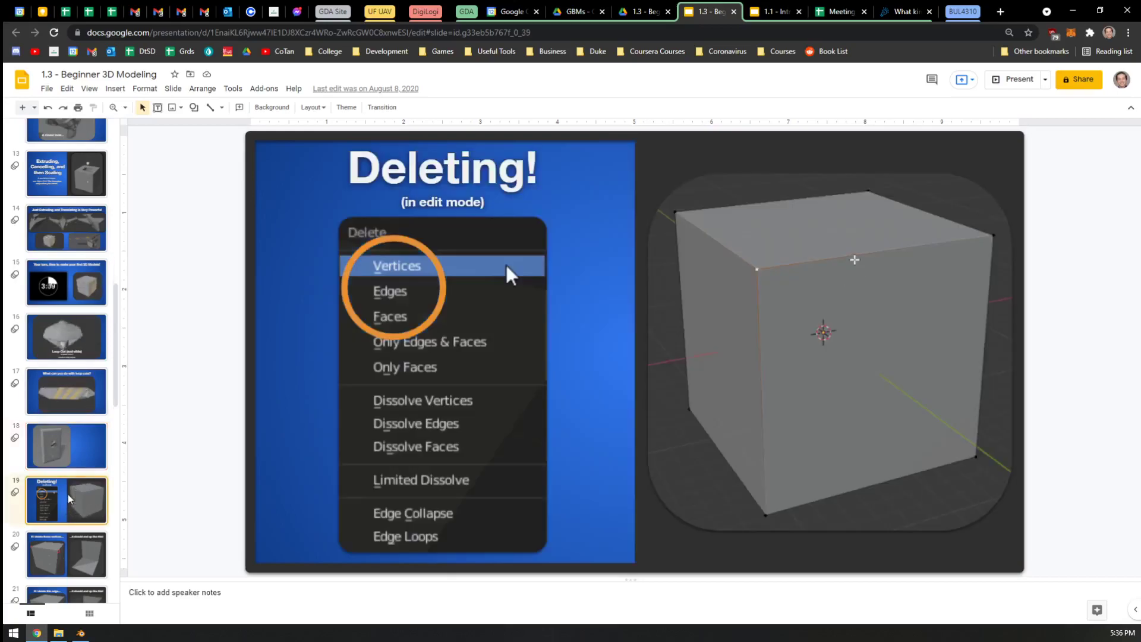
scroll(69, 452, "down", 6)
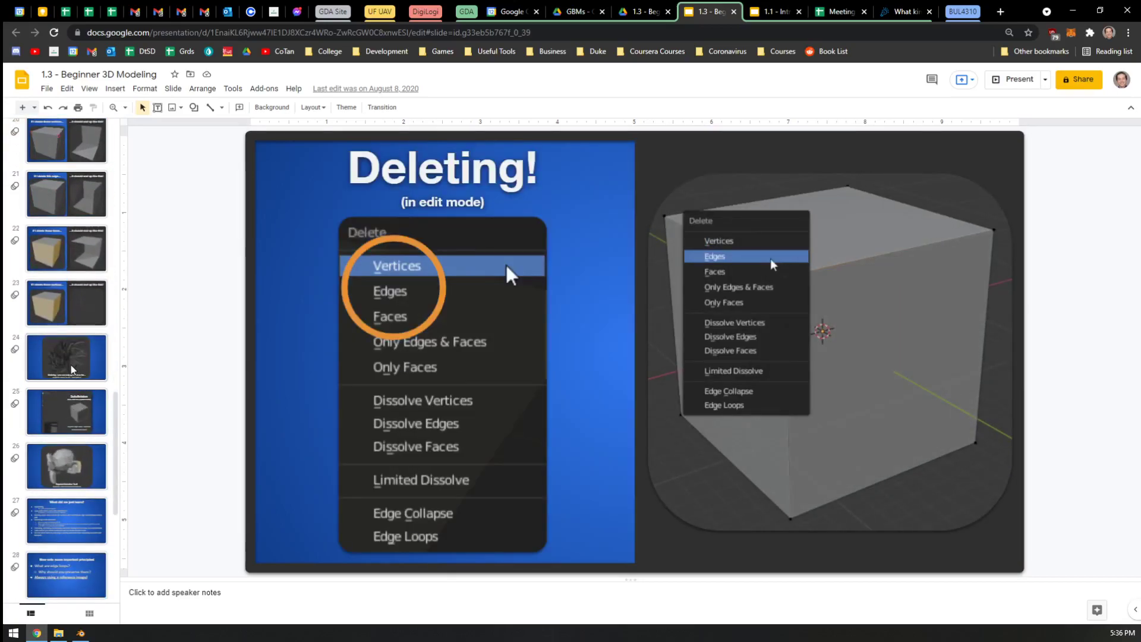
left_click(70, 369)
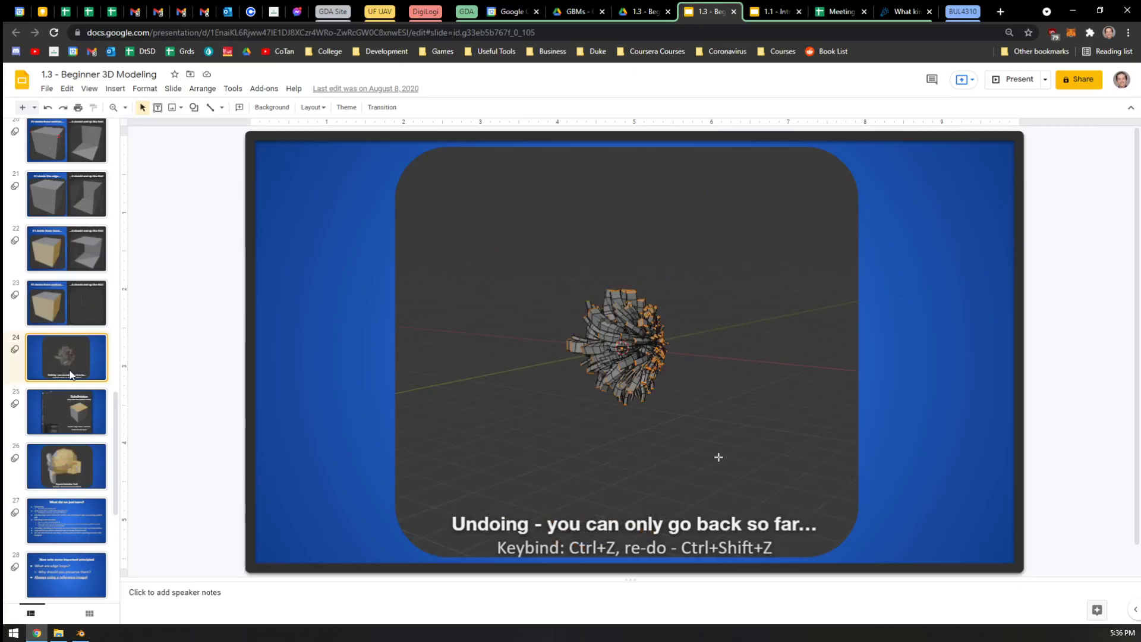
Switch to Blender and undo the modelling edits one after another back to the plain cube.
left_click(81, 633)
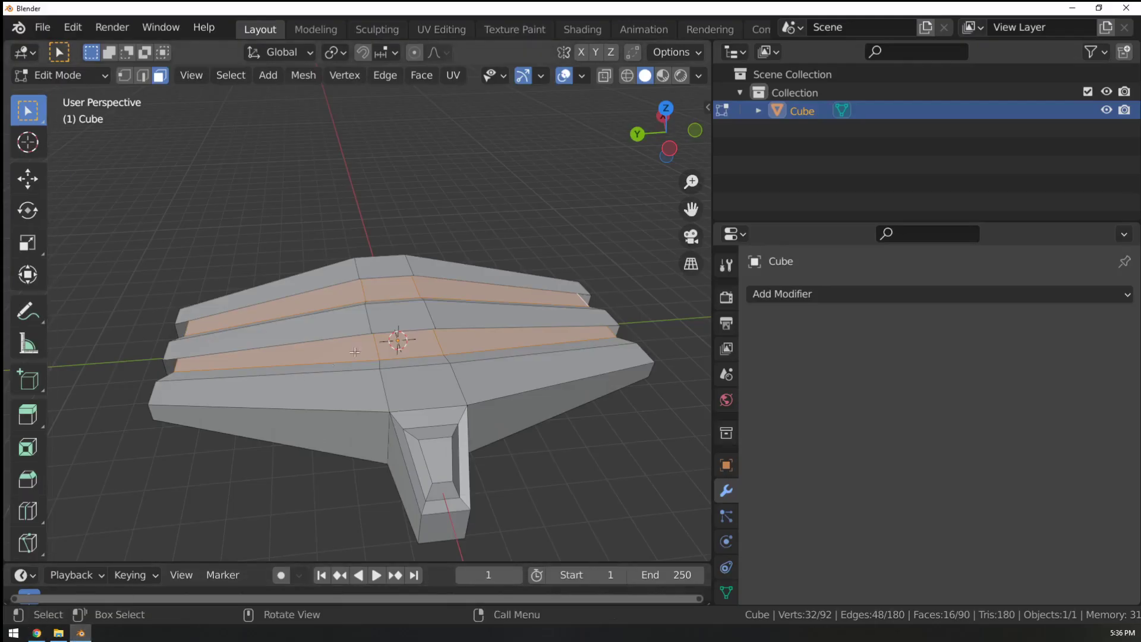
middle_click_drag(437, 330, 585, 278)
key("ctrl+z")
key("ctrl+z")
key("ctrl+z")
key("ctrl+z")
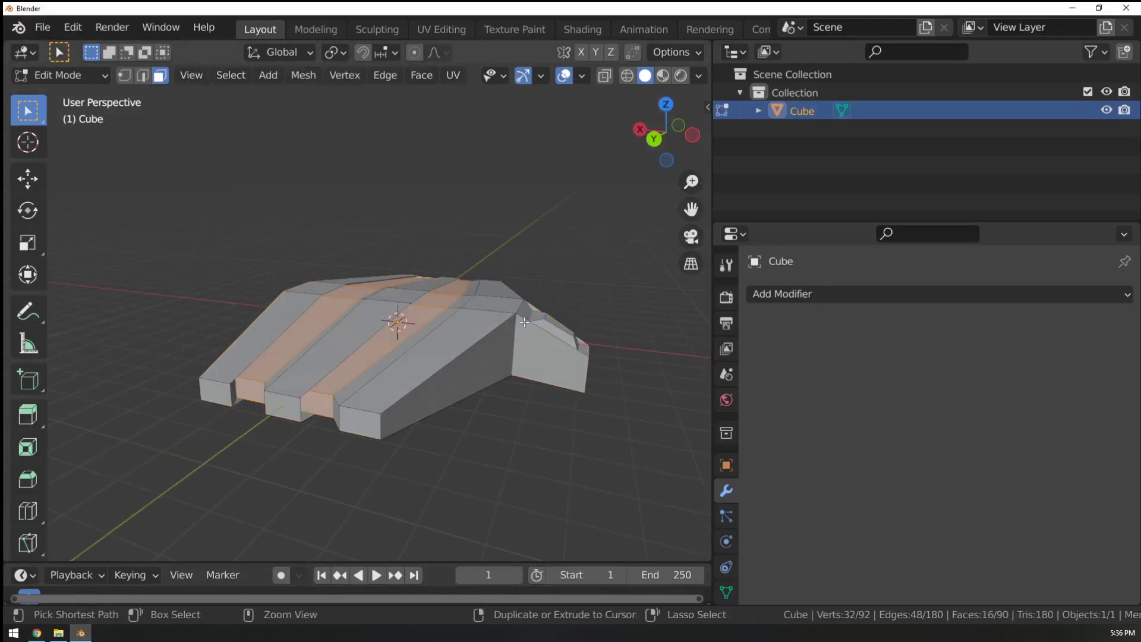
key("ctrl+z")
key("ctrl+z")
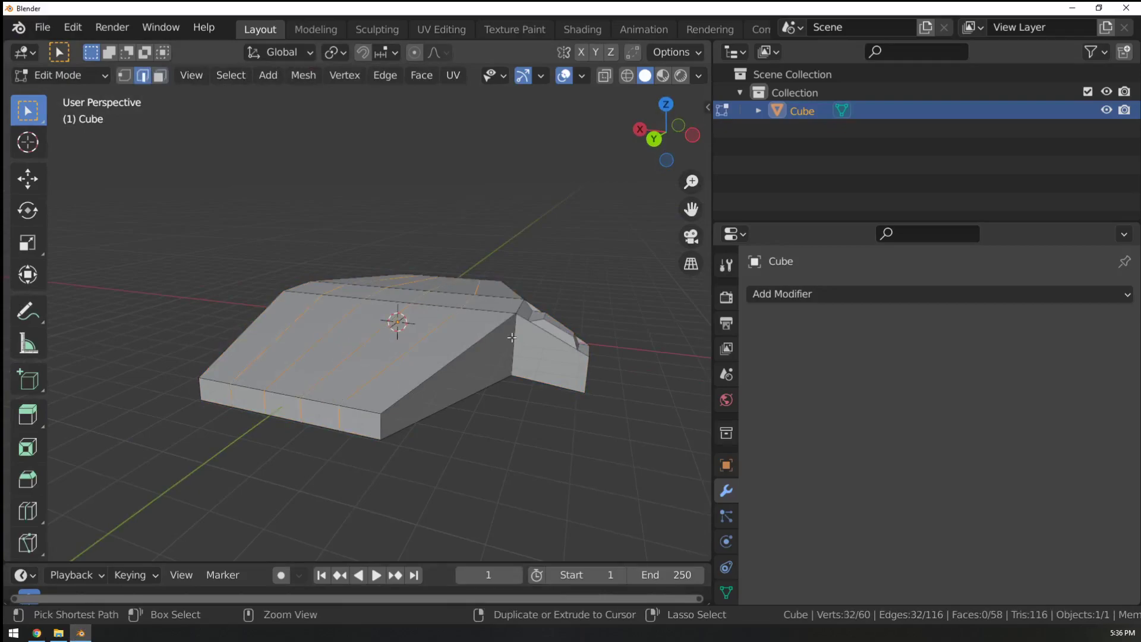
key("ctrl+z")
key("ctrl+z")
key("ctrl+z")
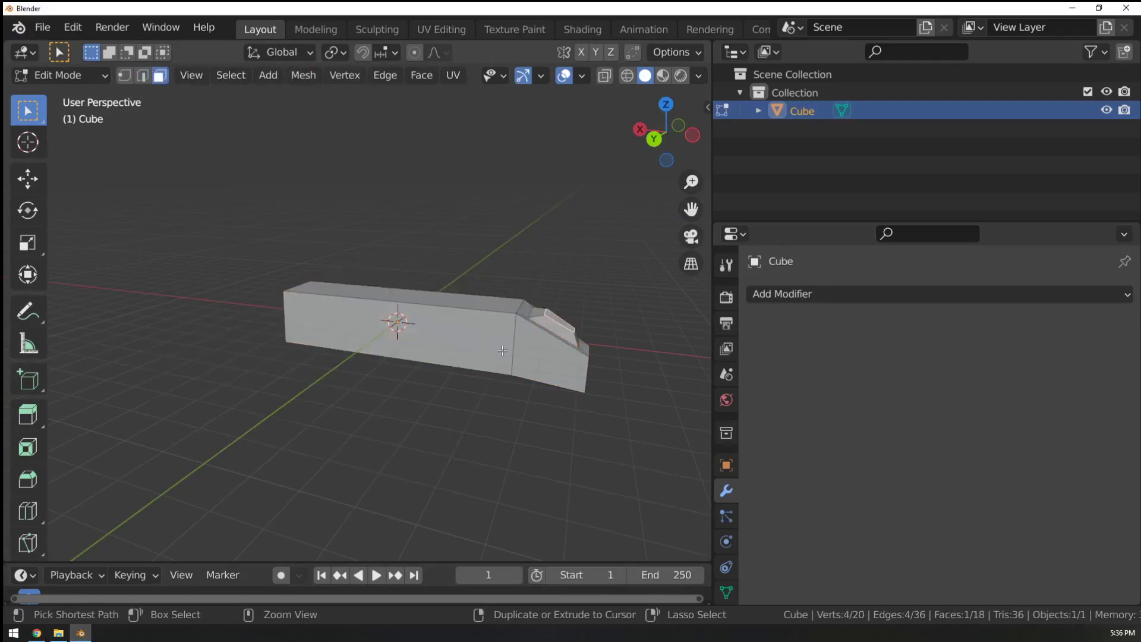
key("ctrl+z")
key("ctrl+z")
key("ctrl+z")
key("ctrl+z")
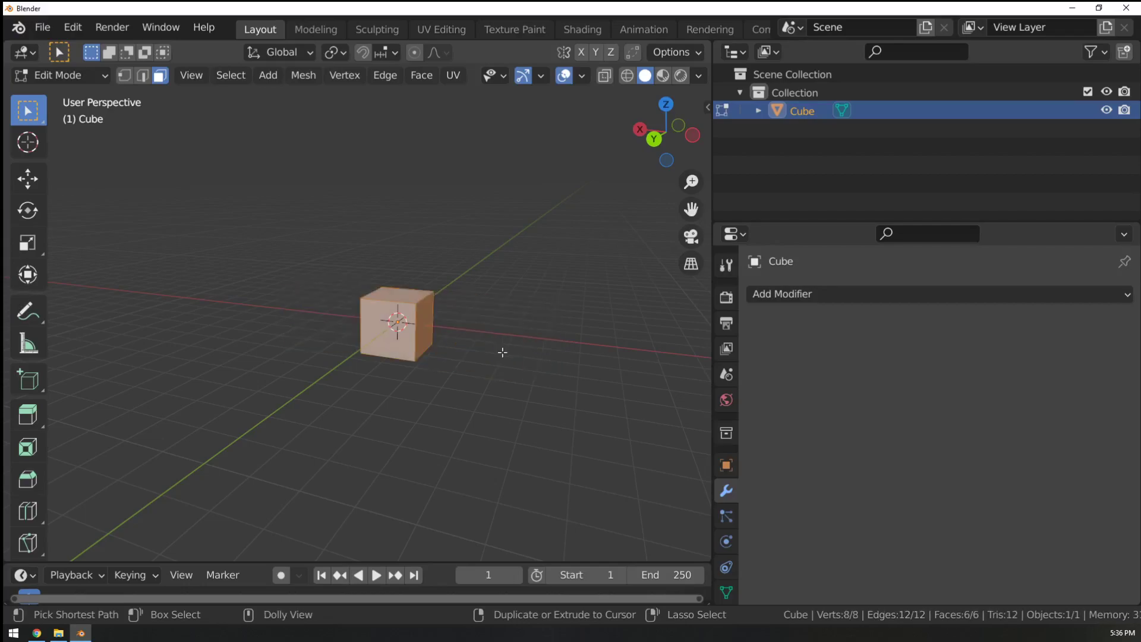
Redo the undone edits up to the winged vehicle with its recessed bands.
key("ctrl+shift+z")
key("ctrl+shift+z")
key("ctrl+shift+z")
key("ctrl+shift+z")
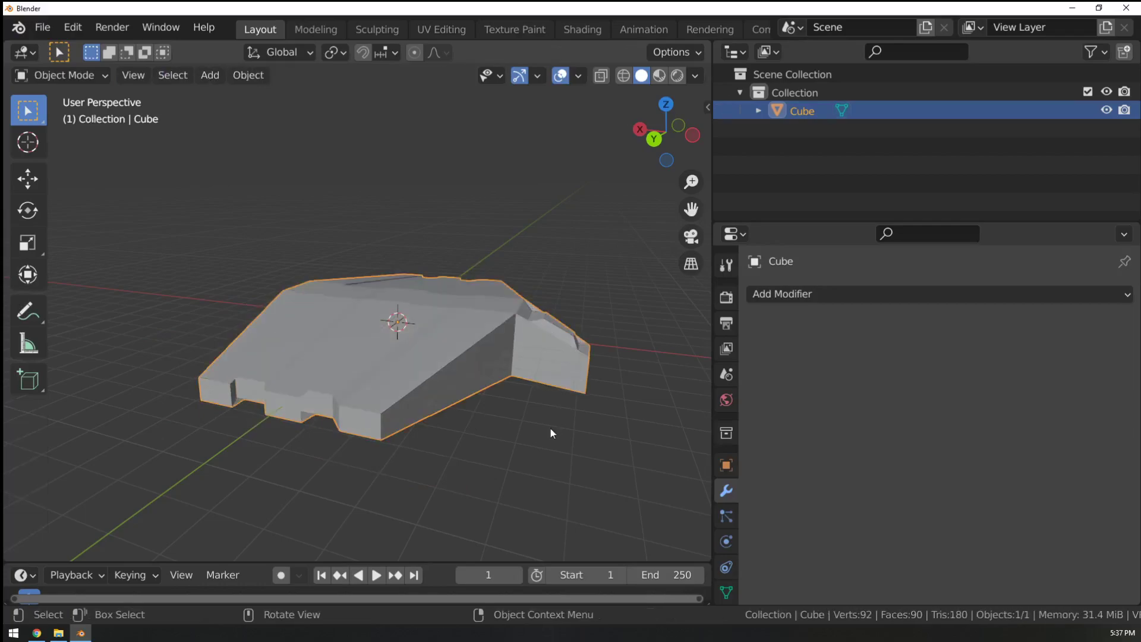
Move the recessed bands across the wings about -0.507 m along global X.
middle_click_drag(548, 443, 606, 457)
key("Tab")
key("g")
key("x")
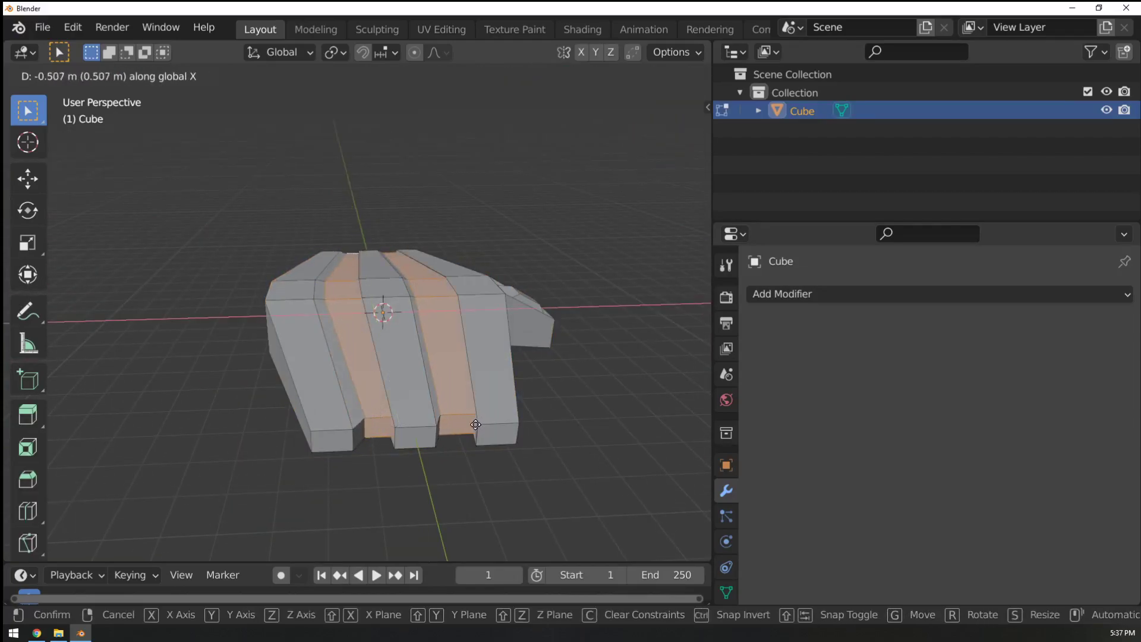
left_click(475, 424)
key("Tab")
middle_click_drag(475, 424, 379, 372)
key("Tab")
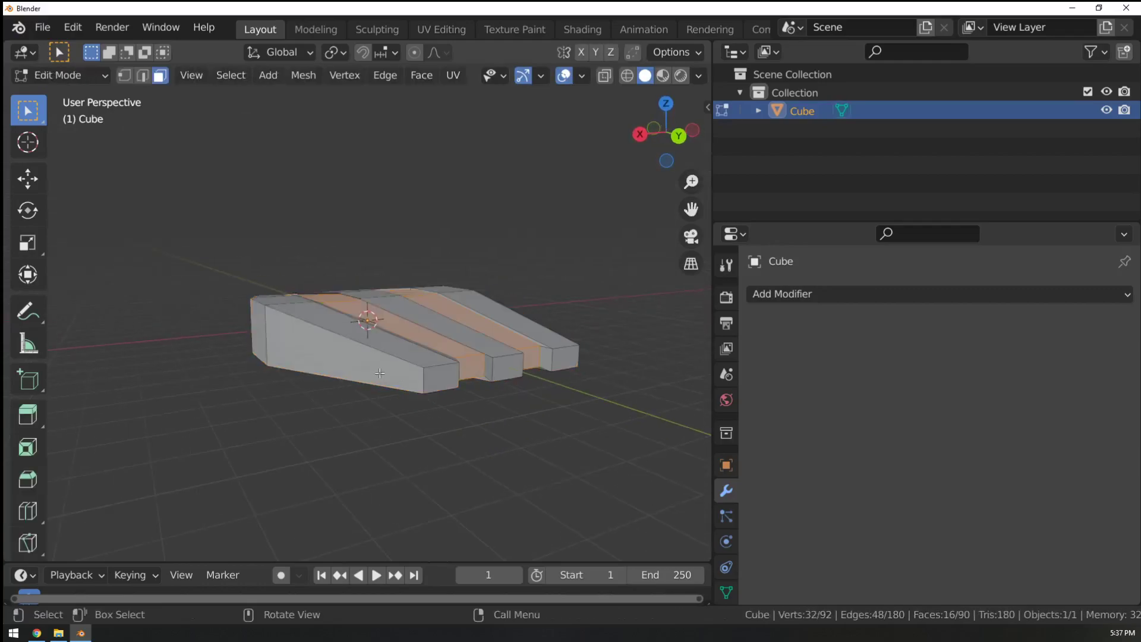
Extrude the vehicle's side faces facing +X outward by about 3.06 m.
left_click(298, 358)
middle_click_drag(298, 358, 309, 409)
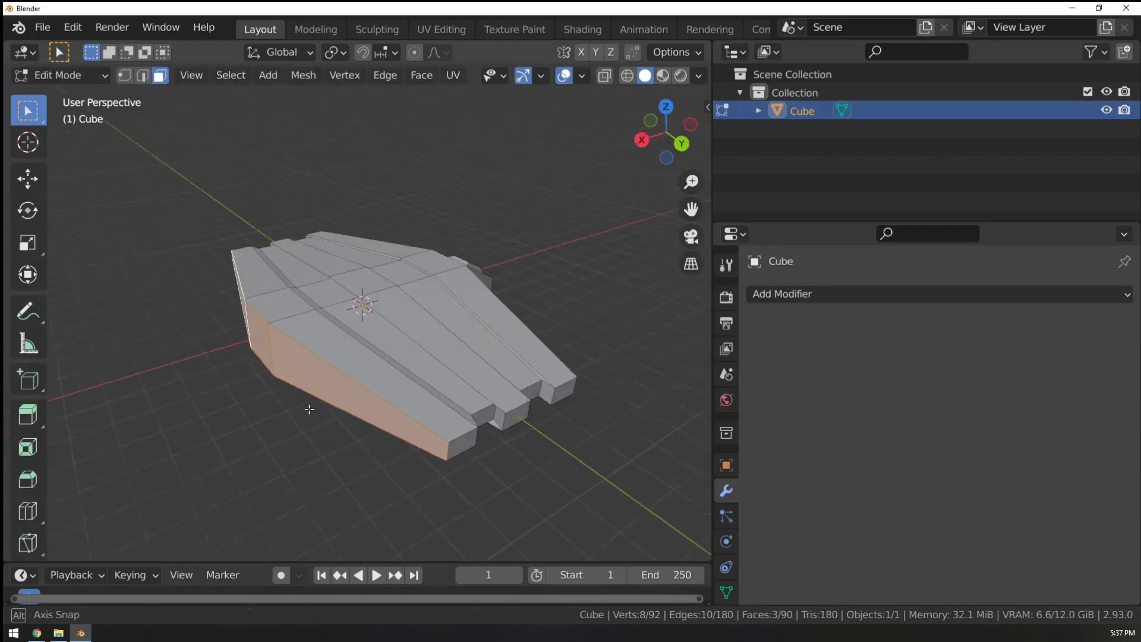
key("e")
left_click(517, 379)
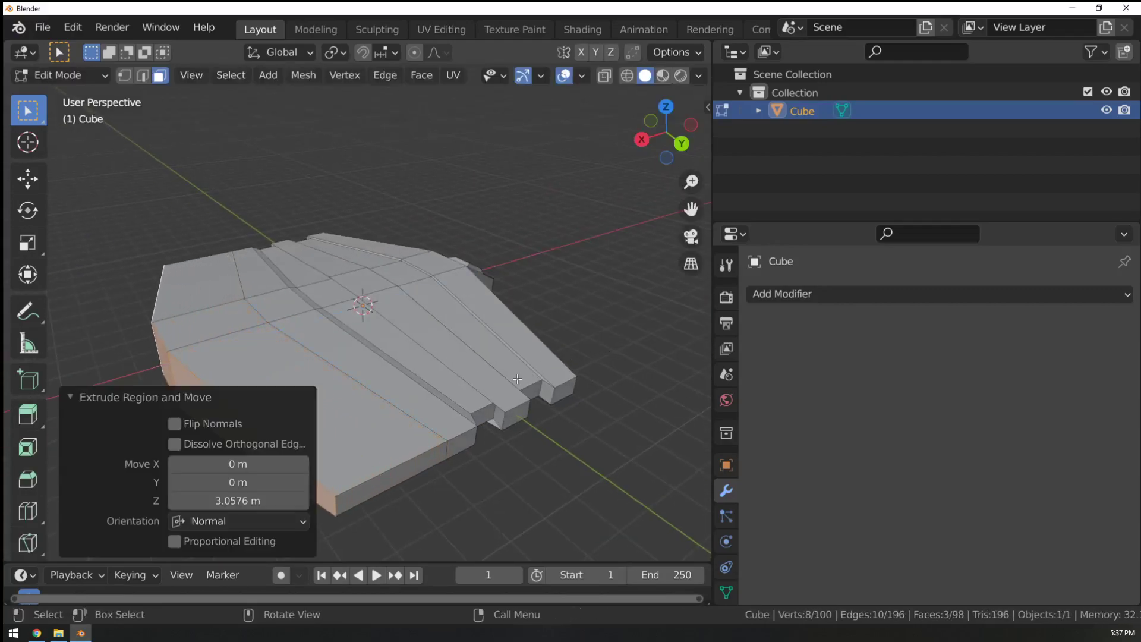
Flatten the extruded end faces with a scale of 0 along X and narrow them to about 0.547 along Y.
key("s")
key("x")
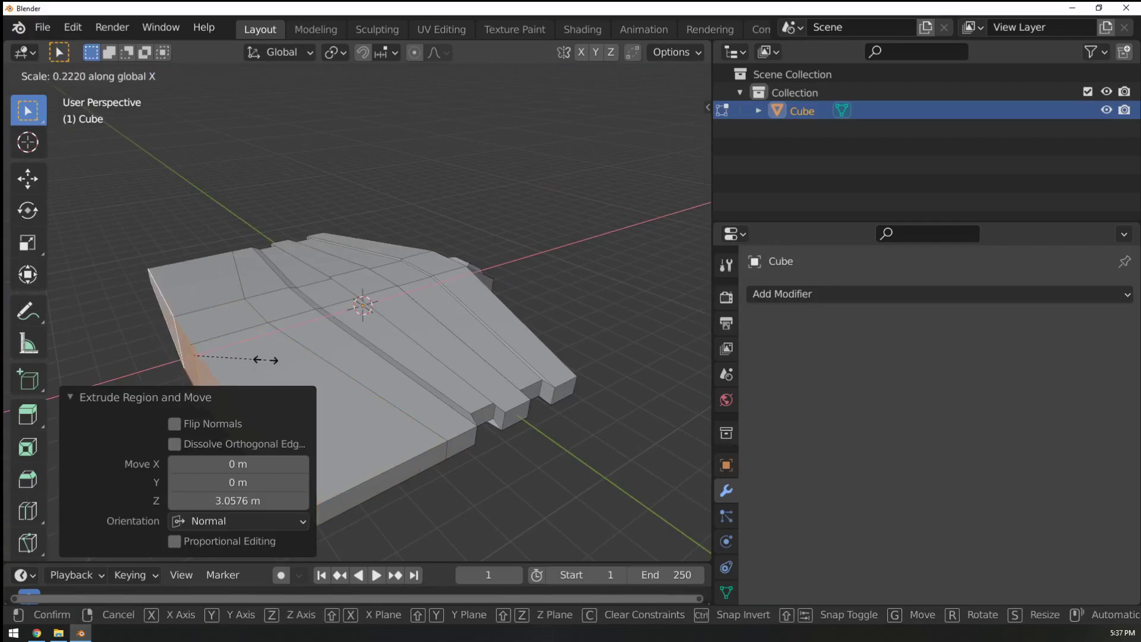
key("0")
key("Return")
key("s")
key("y")
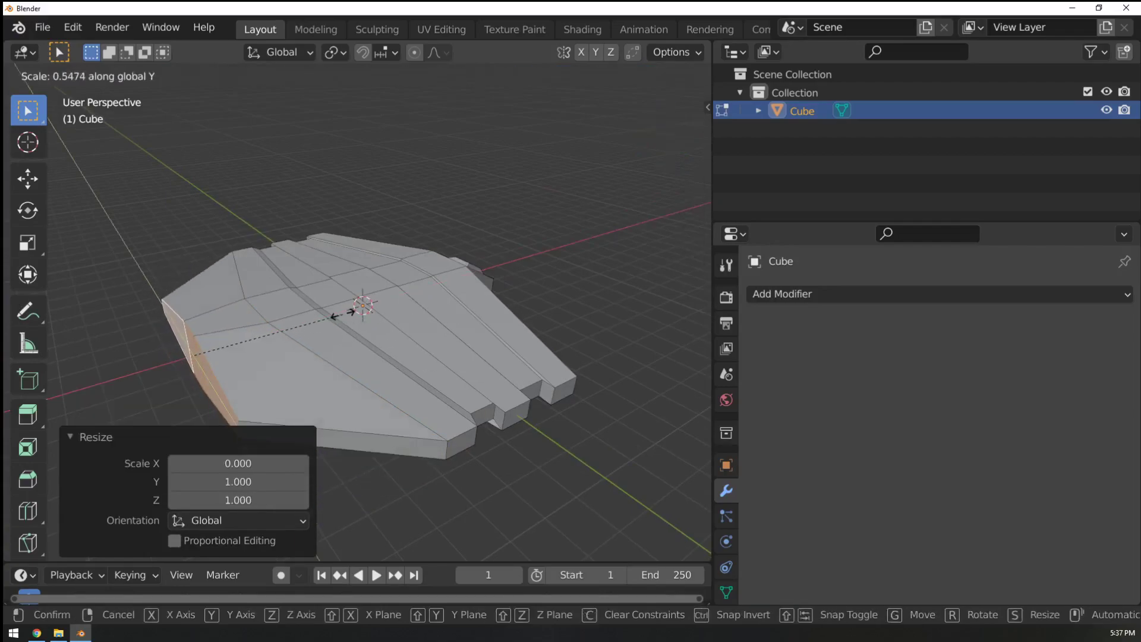
left_click(335, 316)
Extrude the flattened end faces about 5.31 m into a nose and scale the end uniformly to about 0.463.
middle_click_drag(335, 315, 595, 326)
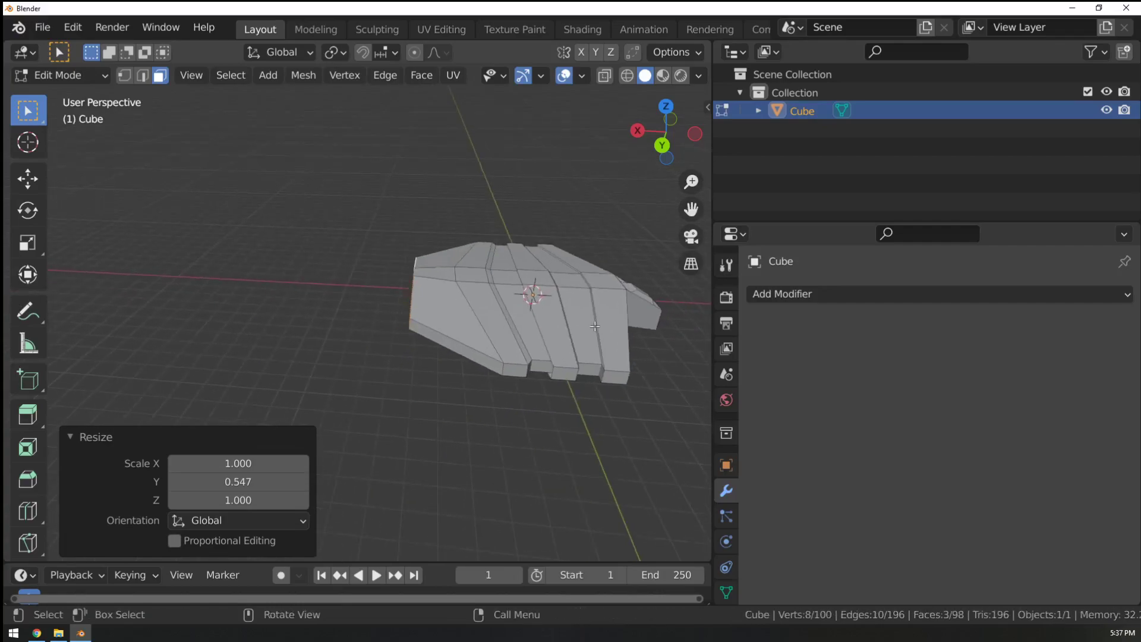
key("e")
left_click(481, 327)
middle_click_drag(485, 329, 621, 410)
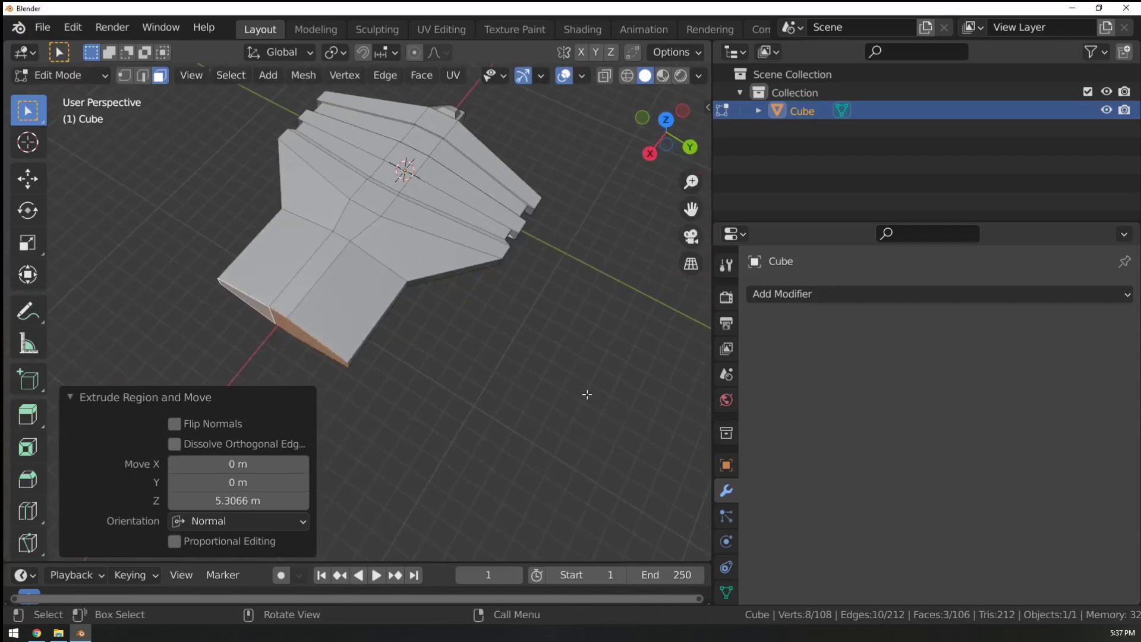
key("s")
left_click(415, 339)
Extrude and shrink the nose end, extrude it about 1.49 m more with a tapered tip, and return to Object Mode.
middle_click_drag(416, 339, 445, 280)
key("e")
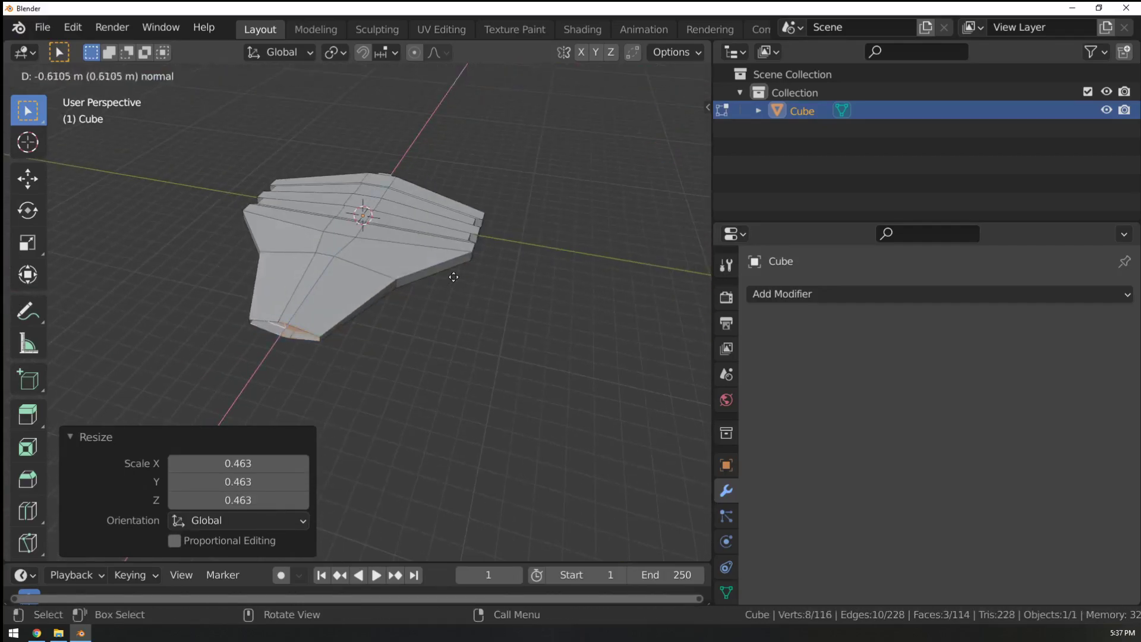
left_click(440, 277)
key("s")
left_click(432, 279)
key("e")
left_click(365, 300)
key("s")
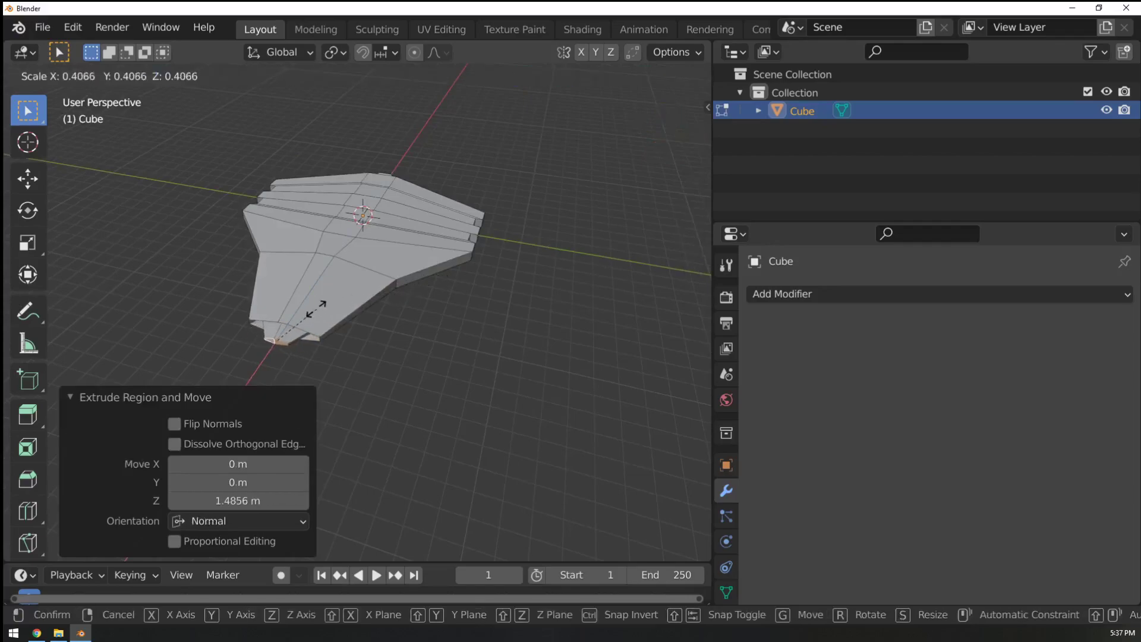
left_click(316, 310)
key("Tab")
middle_click_drag(433, 328, 100, 594)
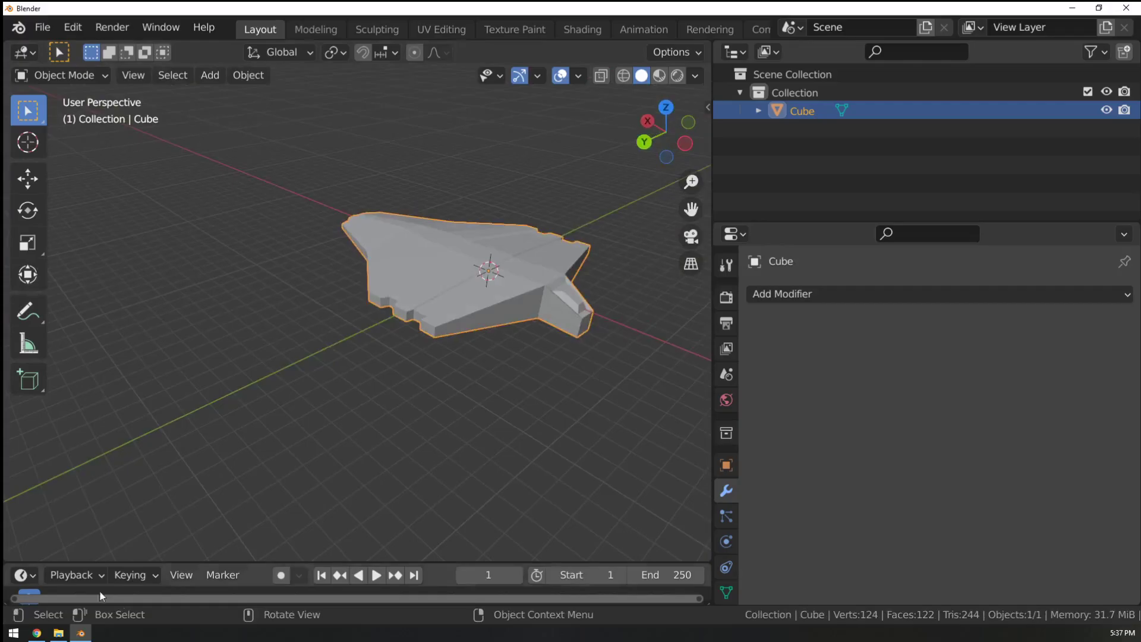
Switch to the Google Slides presentation, open slide 25, and return to Blender.
left_click(35, 633)
scroll(69, 404, "down", 1)
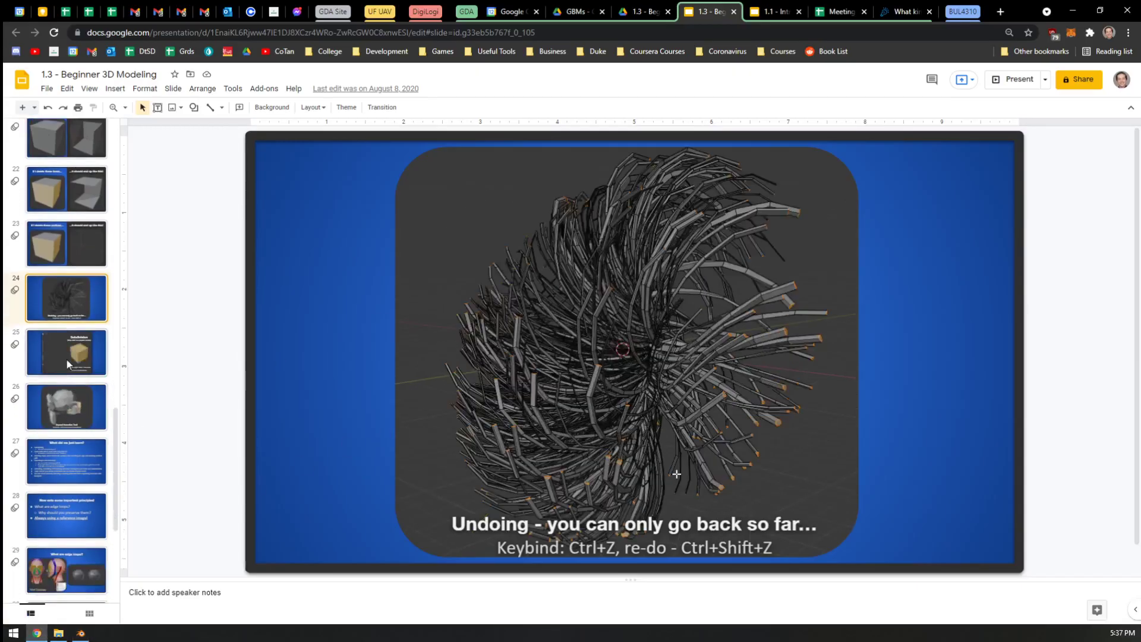
left_click(67, 359)
left_click(80, 631)
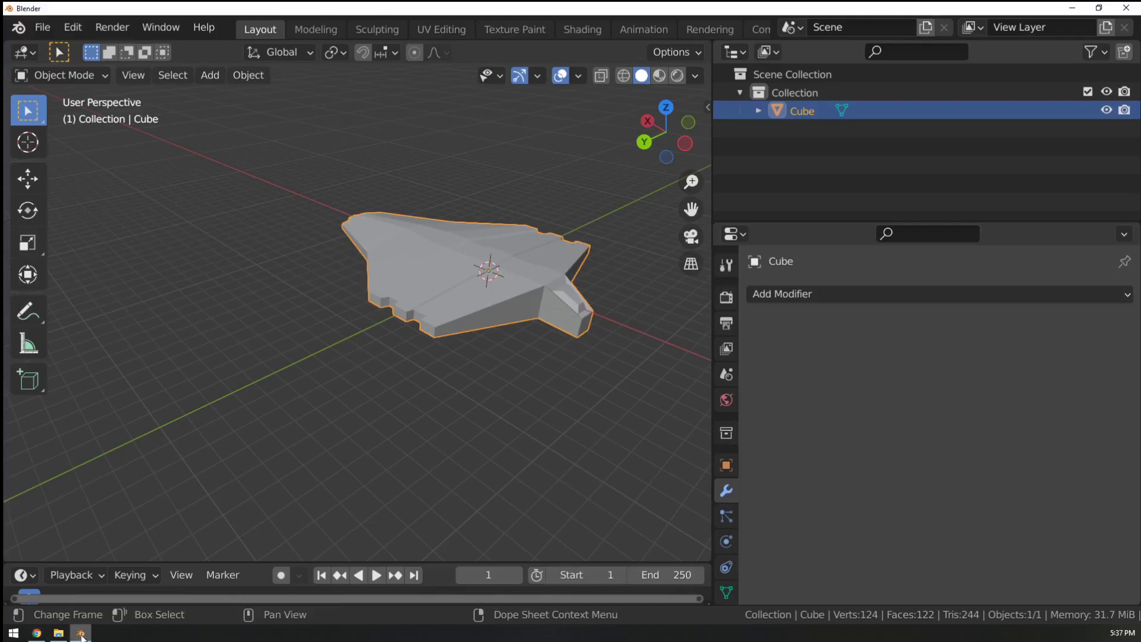
key("Tab")
middle_click_drag(299, 299, 410, 303)
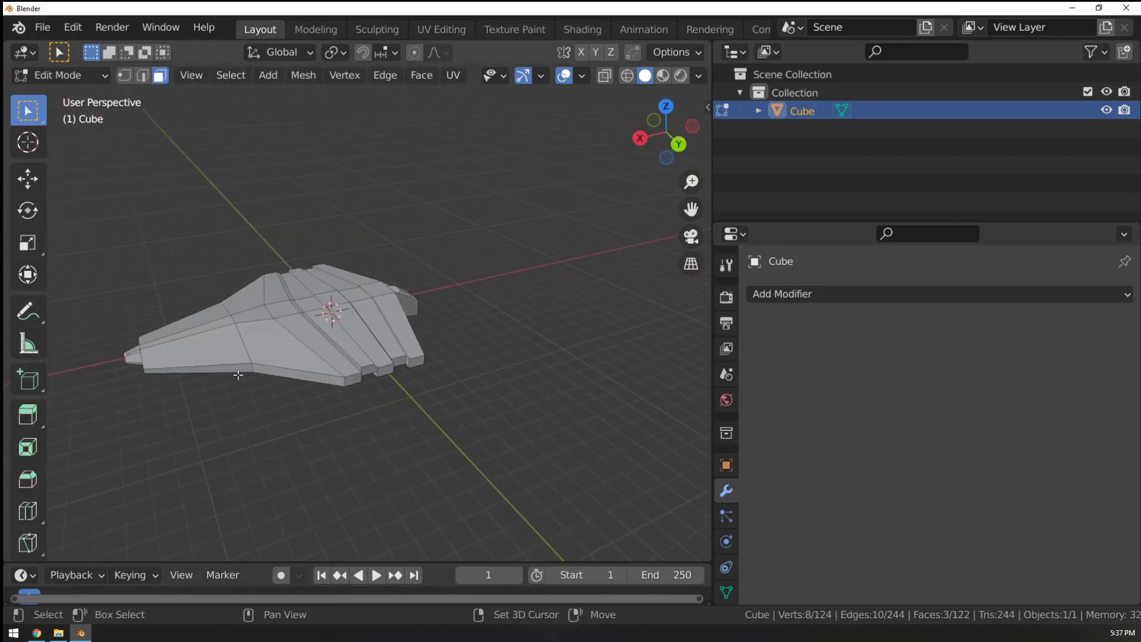
middle_click_drag(237, 377, 479, 357, "shift")
middle_click_drag(380, 418, 418, 471, "shift")
left_click(265, 346)
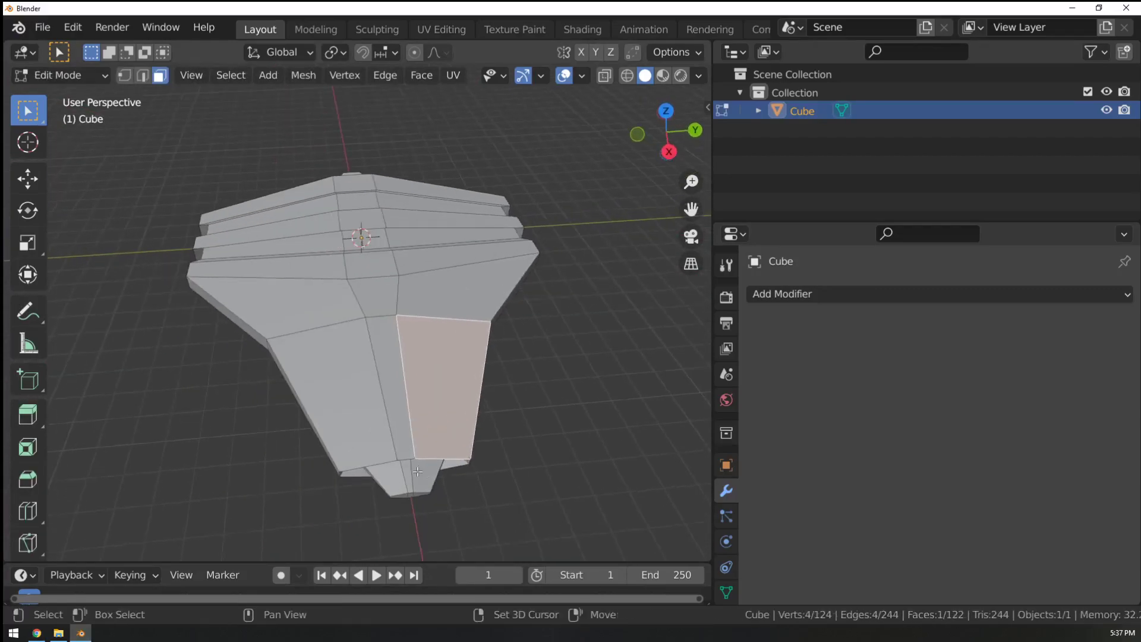
left_click(329, 374, "shift")
scroll(549, 328, "up", 2)
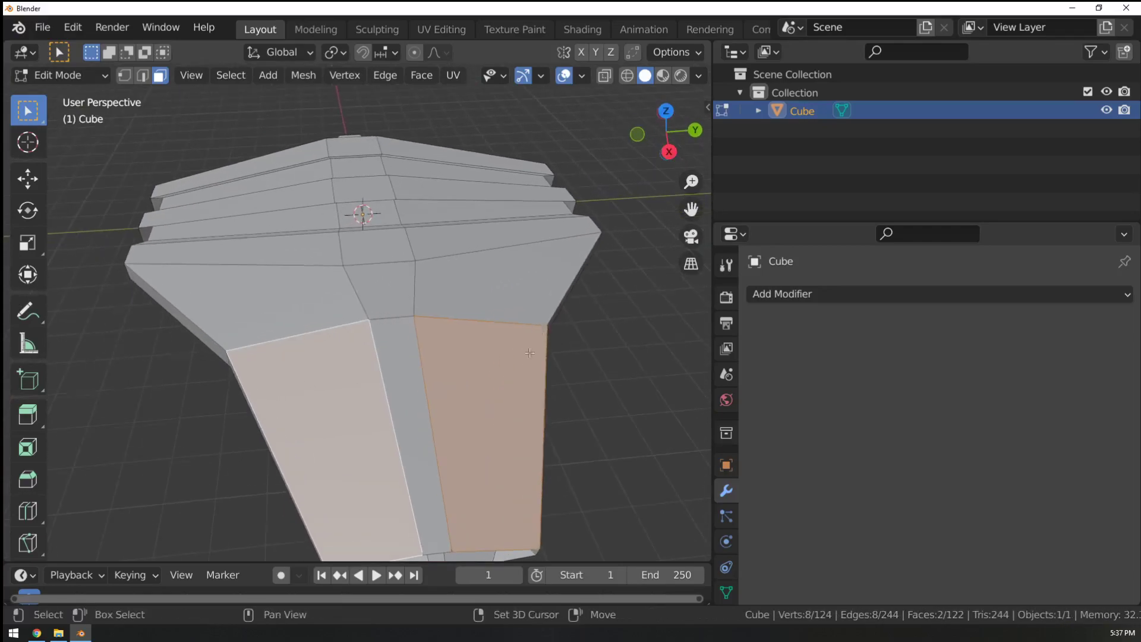
middle_click_drag(530, 353, 340, 295)
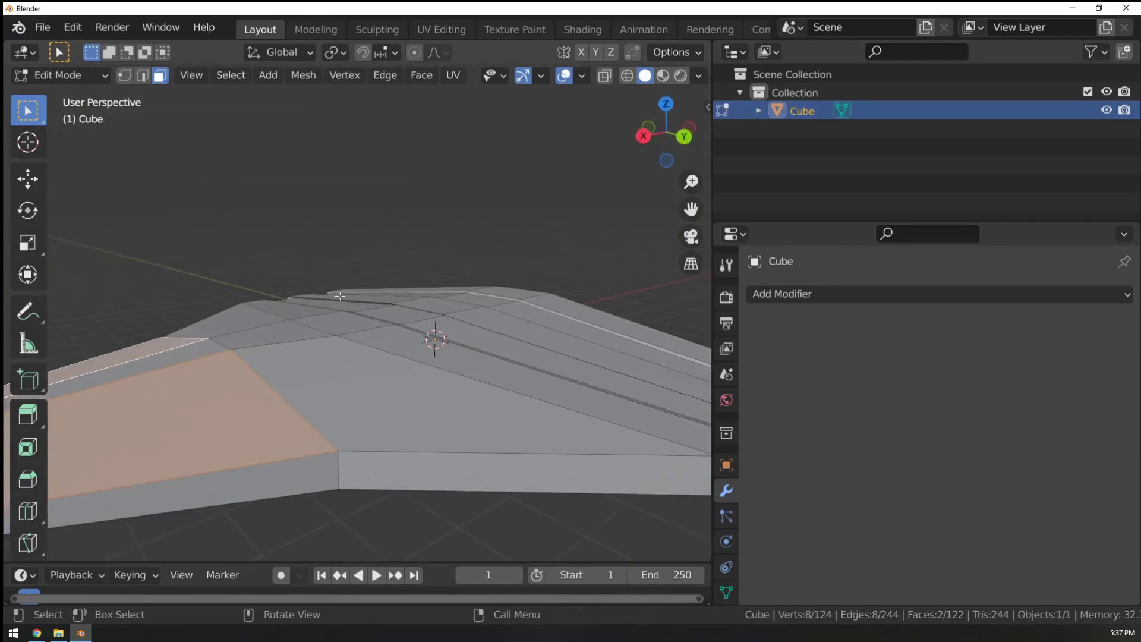
Return to Object Mode and delete the winged vehicle.
key("Tab")
key("z")
key("x")
left_click(465, 252)
Add a new 2 m cube mesh and raise it 1 m along Z.
key("shift+a")
mouse_move(449, 253)
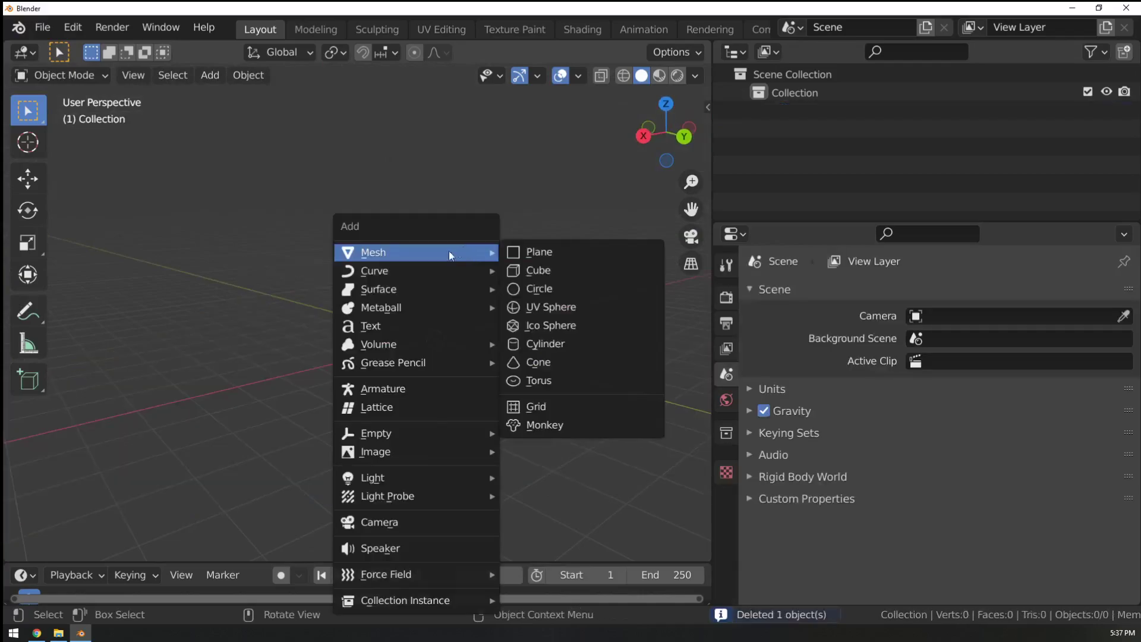
left_click(561, 270)
type("g")
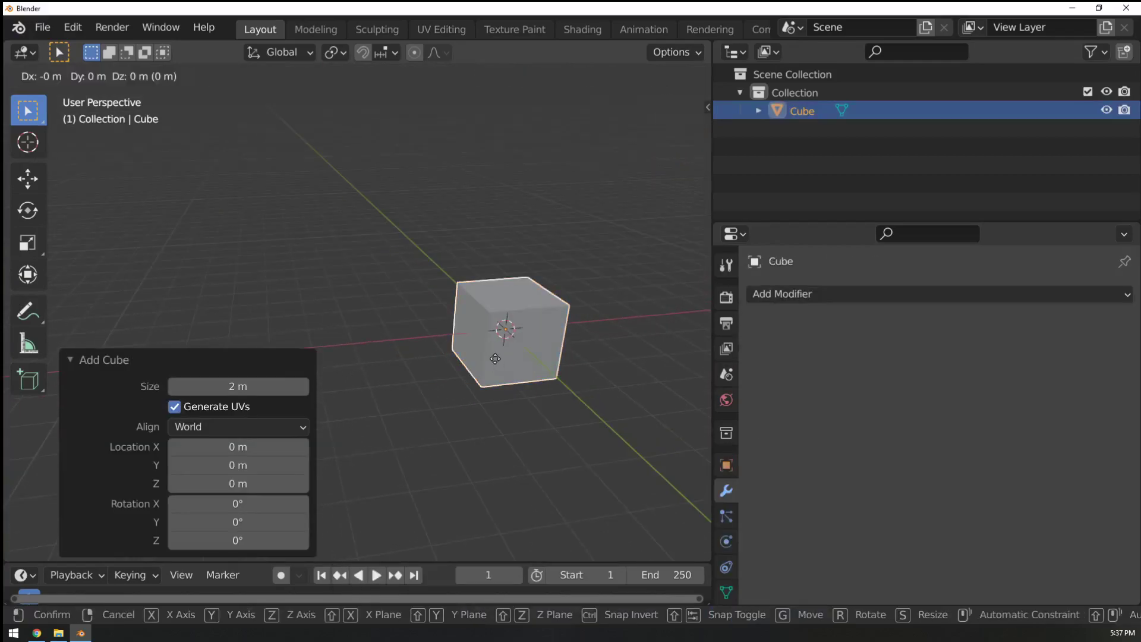
type("z1")
key("Return")
Extrude the cube's top face about 0.025 m and widen it to about 1.436 along Y as a roof overhang.
middle_click_drag(535, 356, 262, 329)
key("Tab")
left_click(323, 301)
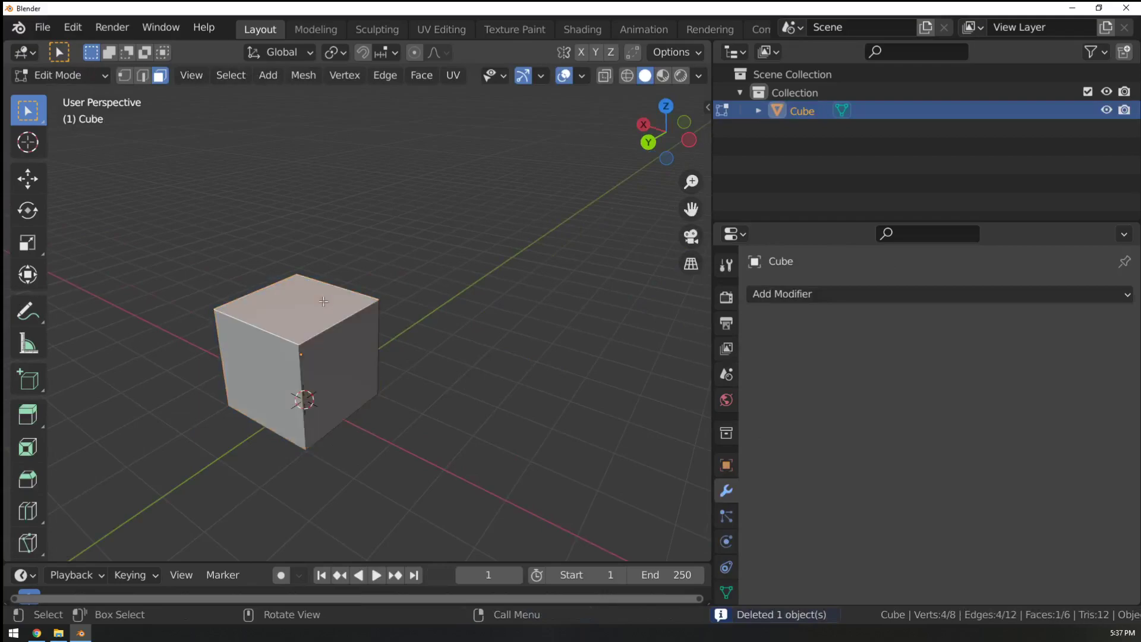
middle_click_drag(323, 302, 464, 306, "shift")
key("e")
left_click(456, 302)
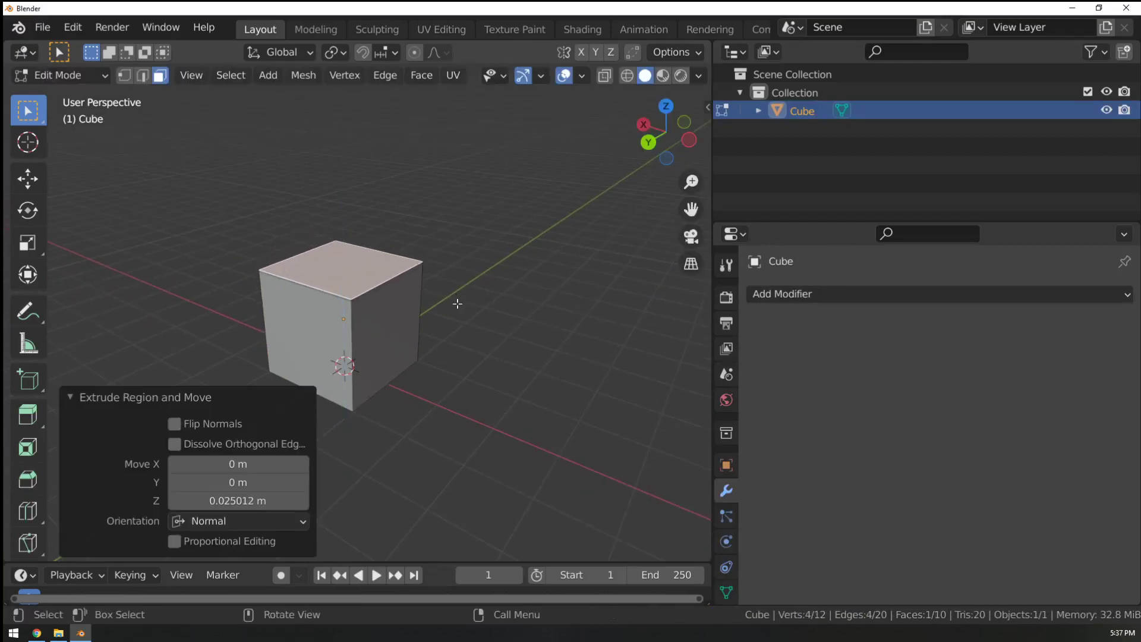
key("s")
key("y")
left_click(512, 300)
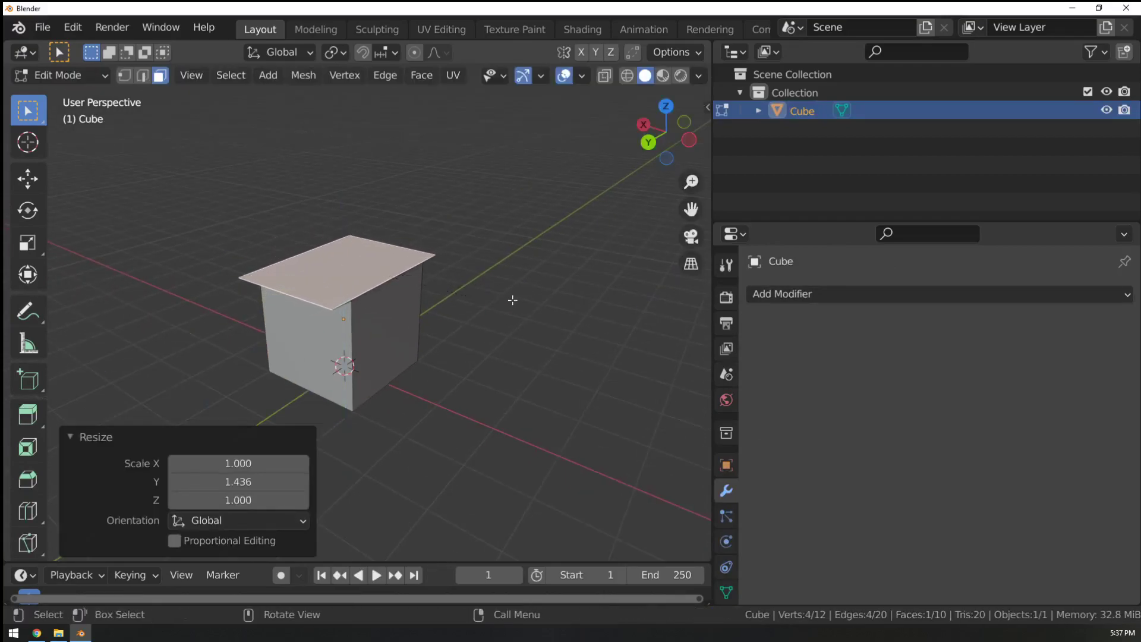
Extrude the roof base up about 1.65 m and narrow its top face along Y, first to about 0.211, into a ridge.
key("e")
left_click(498, 200)
key("s")
key("y")
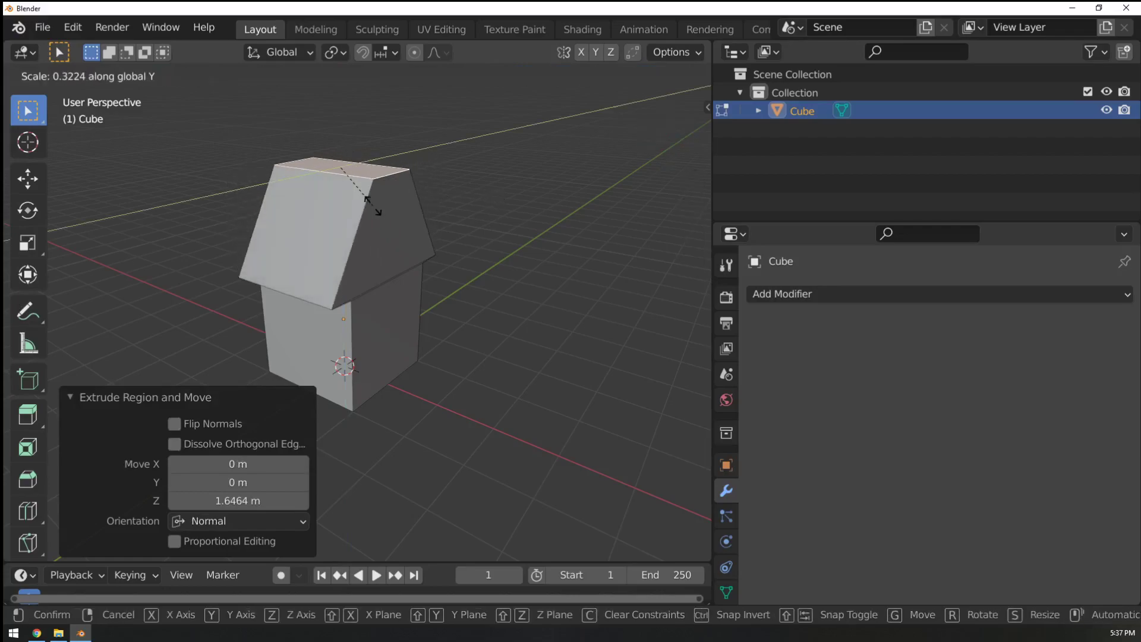
left_click(340, 196)
key("s")
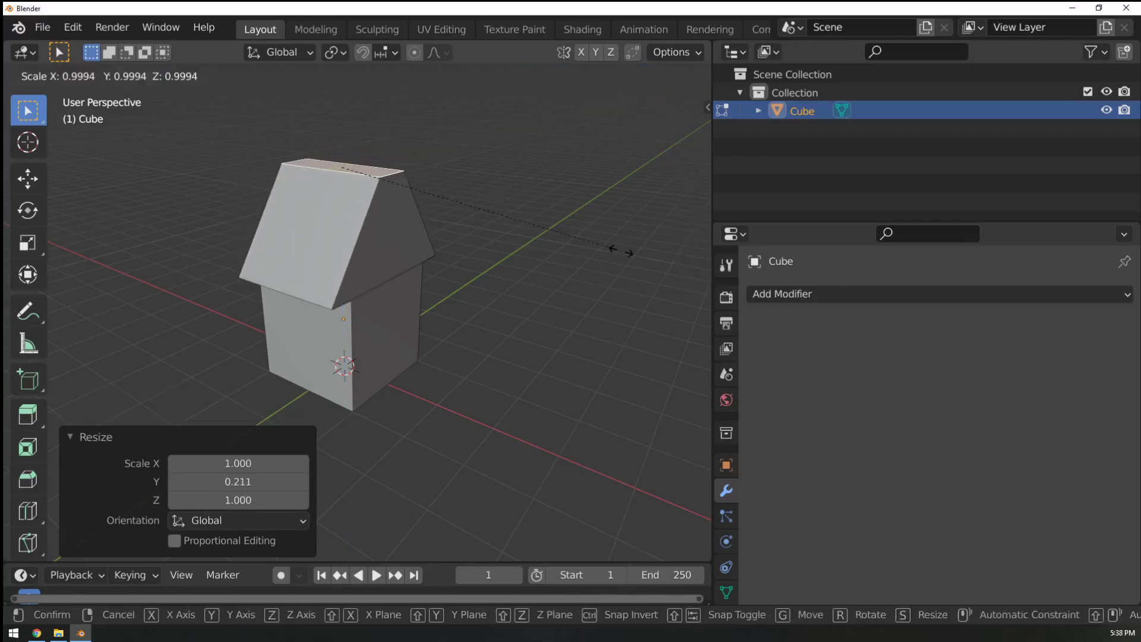
key("y")
left_click(469, 209)
Scale the roof's ridge face along global X and return to Object Mode.
middle_click_drag(408, 298, 414, 214)
key("s")
key("x")
left_click(530, 261)
key("Tab")
middle_click_drag(444, 280, 387, 318)
key("Tab")
key("Tab")
Enable Cavity and Shadow in the viewport shading options.
left_click(694, 76)
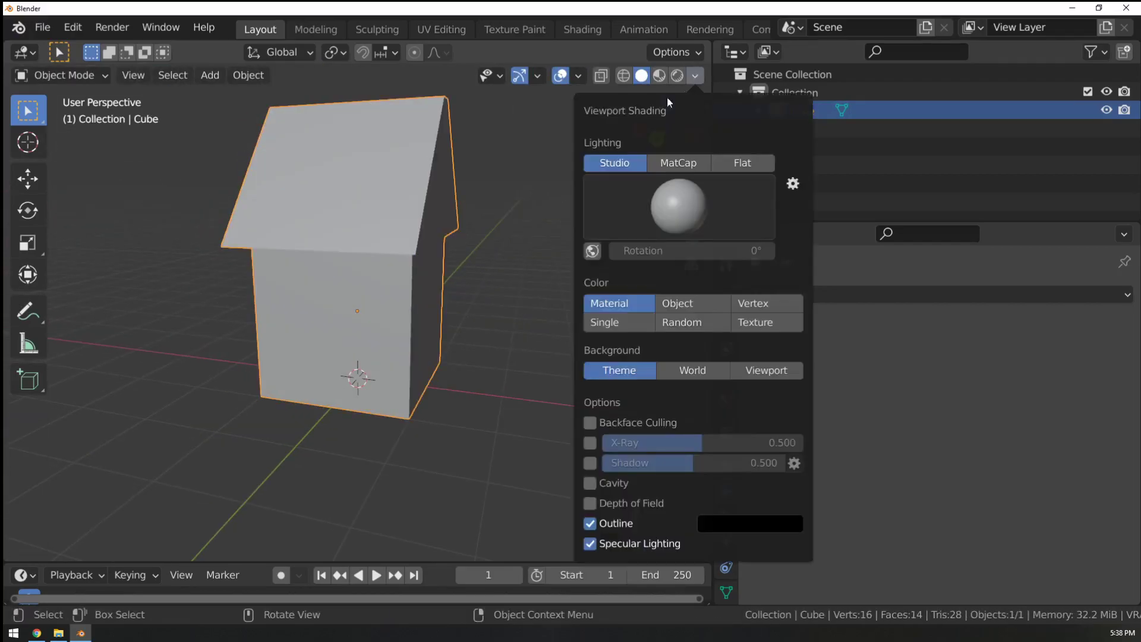
left_click(590, 483)
left_click(590, 463)
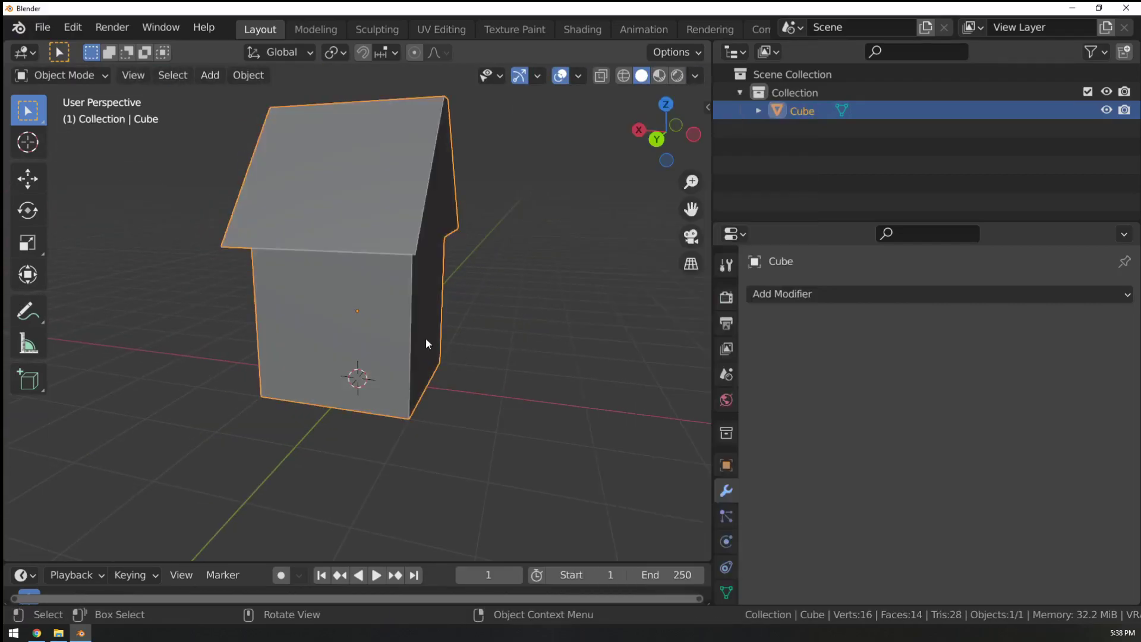
Extrude the house wall facing +X in place and scale the new face down to window size.
mouse_move(425, 337)
middle_mouse_down()
mouse_move(363, 320)
mouse_move(404, 306)
middle_mouse_up()
left_click_drag(654, 130, 522, 294)
key("Tab")
middle_click_drag(522, 290, 618, 256)
key("Tab")
key("Tab")
left_click(460, 264)
key("e")
key("s")
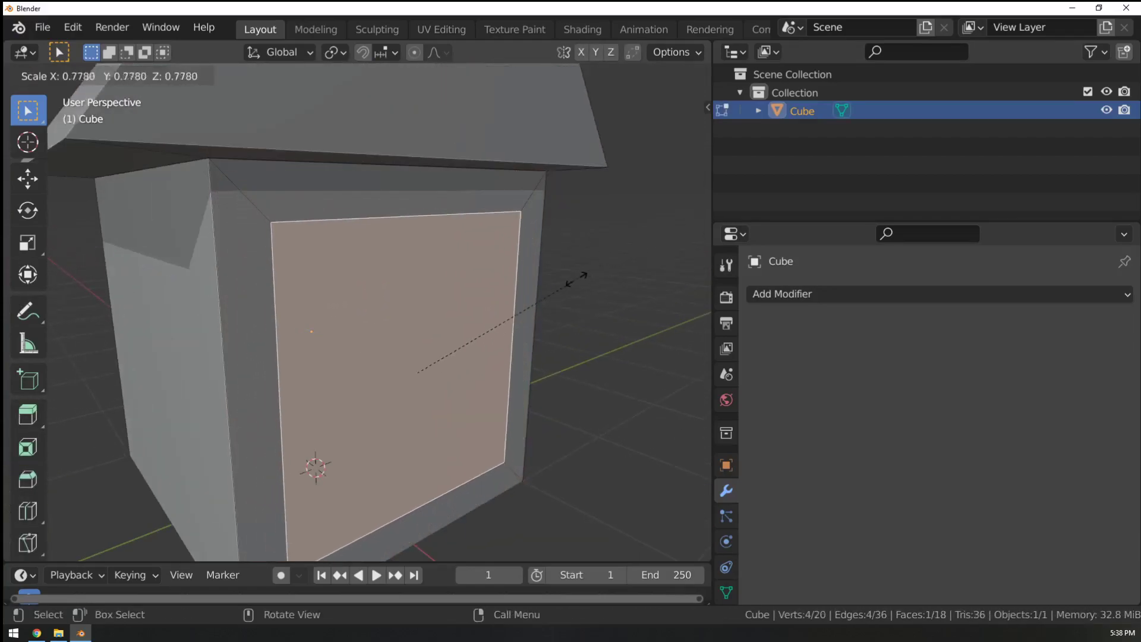
left_click(494, 315)
Move the window face up about 0.33 m along Z and subdivide it with one cut.
key("g")
key("z")
left_click(501, 255)
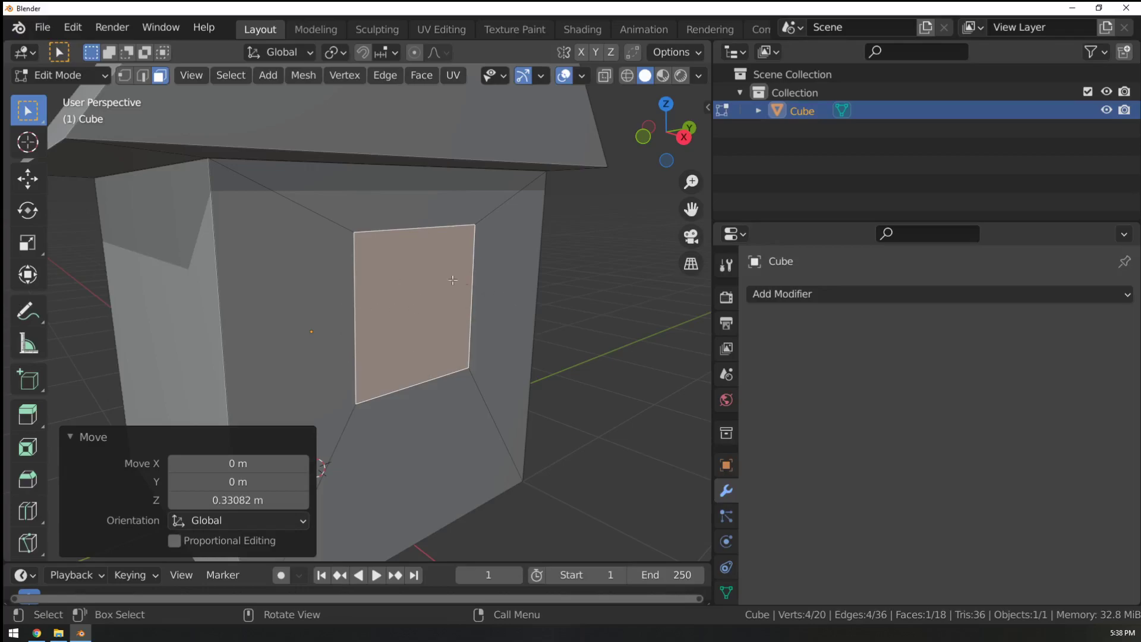
right_click(423, 275)
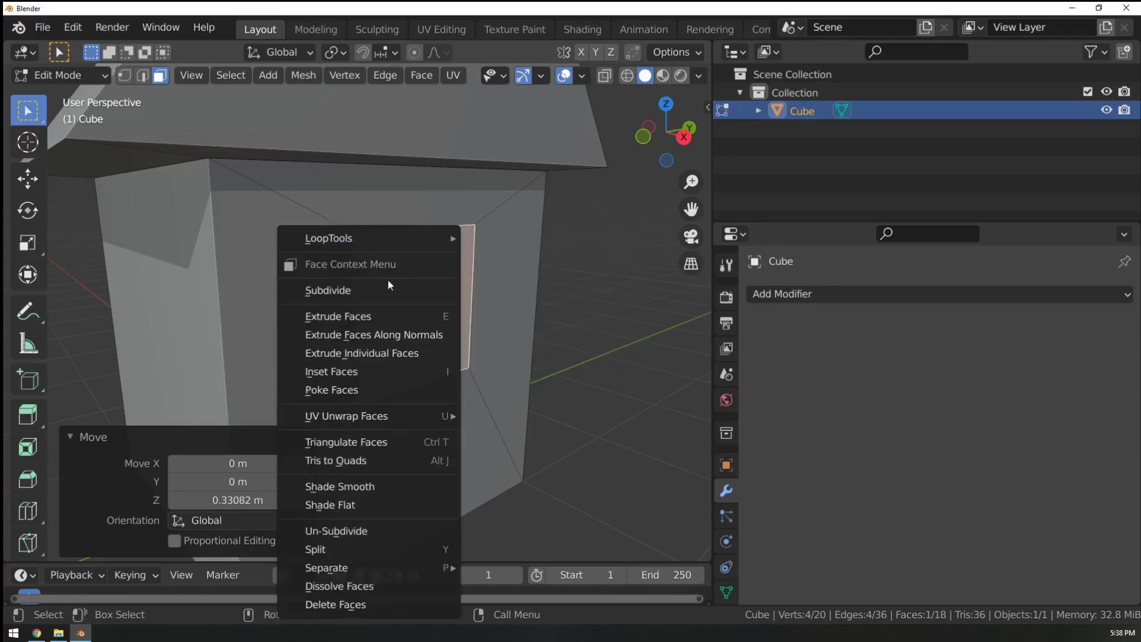
left_click(323, 287)
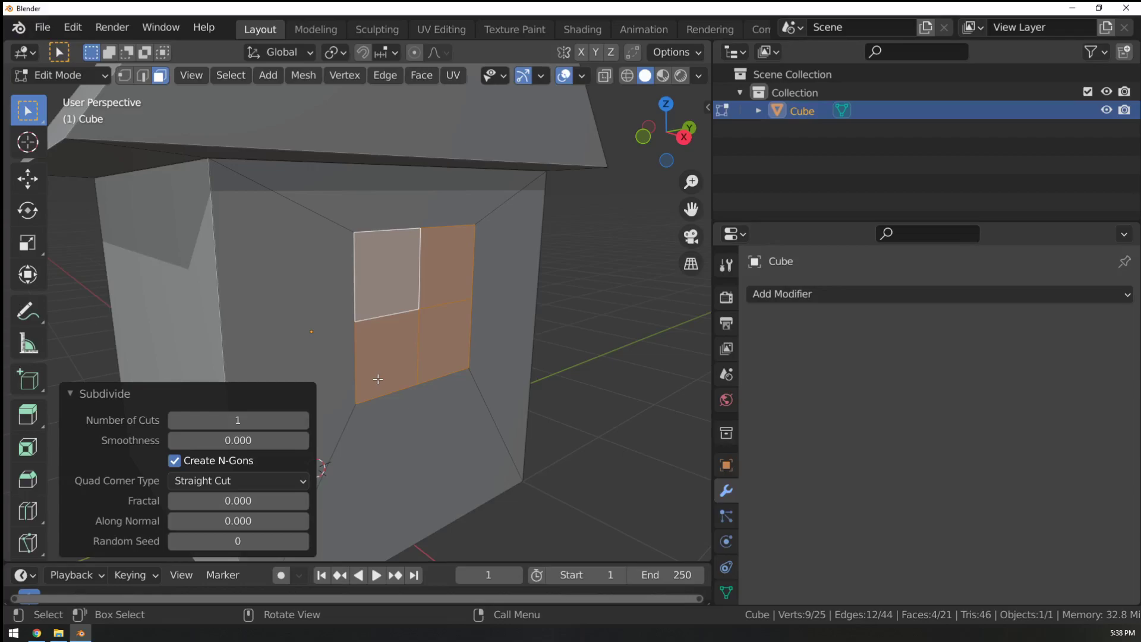
In vertex select mode, pick out the boundary vertices of the wall face beside the subdivided window.
left_click(124, 75)
middle_click_drag(416, 268, 477, 275)
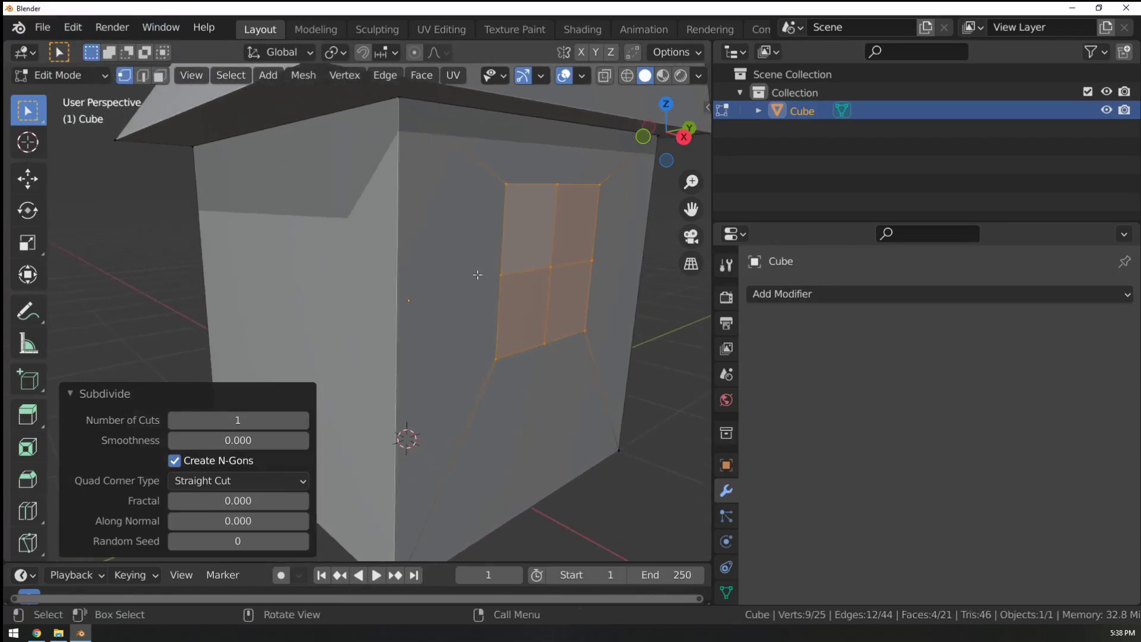
left_click(409, 102)
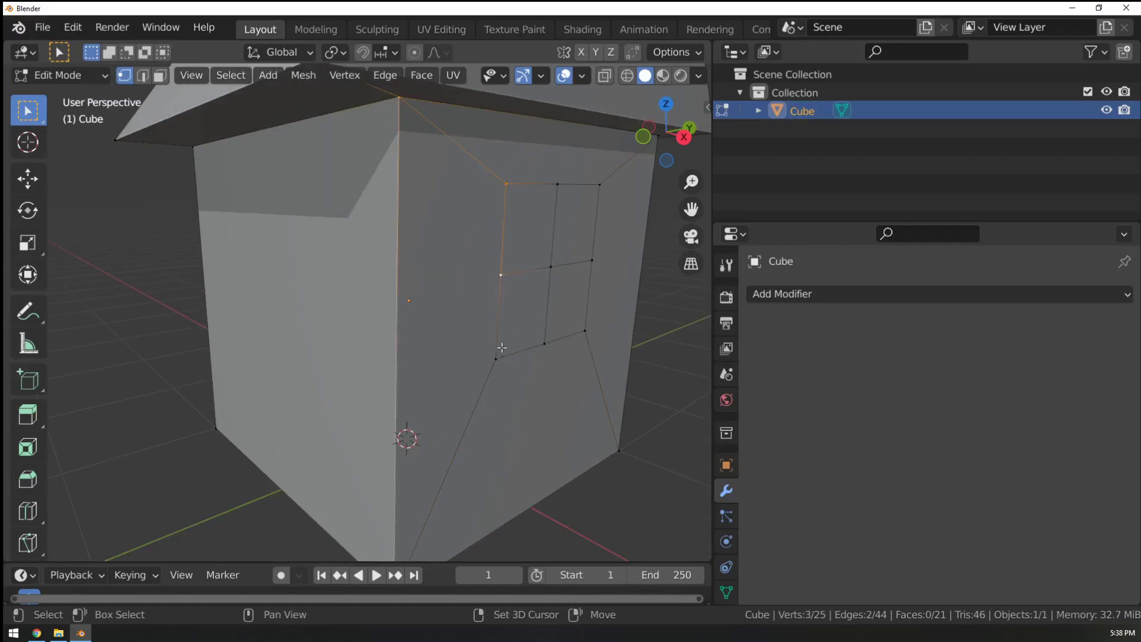
middle_click_drag(433, 512, 439, 439, "shift")
scroll(423, 449, "down", 1)
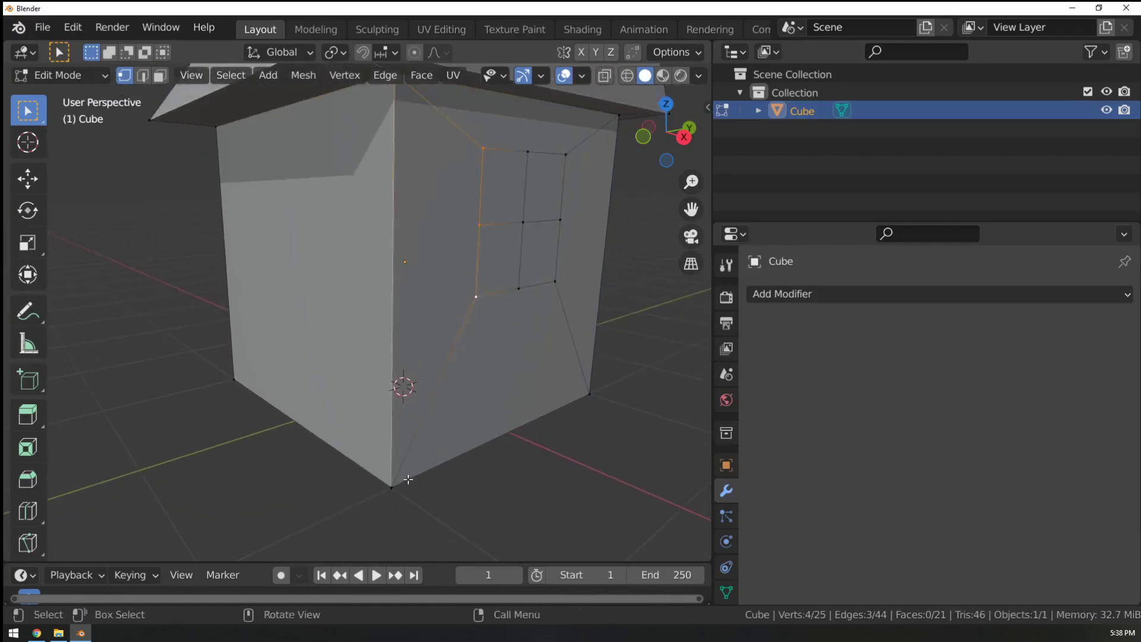
left_click(406, 480, "shift")
Select the wall face beside the window in face select mode and examine its vertices in vertex select mode.
middle_click_drag(405, 259, 393, 338, "shift")
middle_click_drag(410, 228, 407, 288)
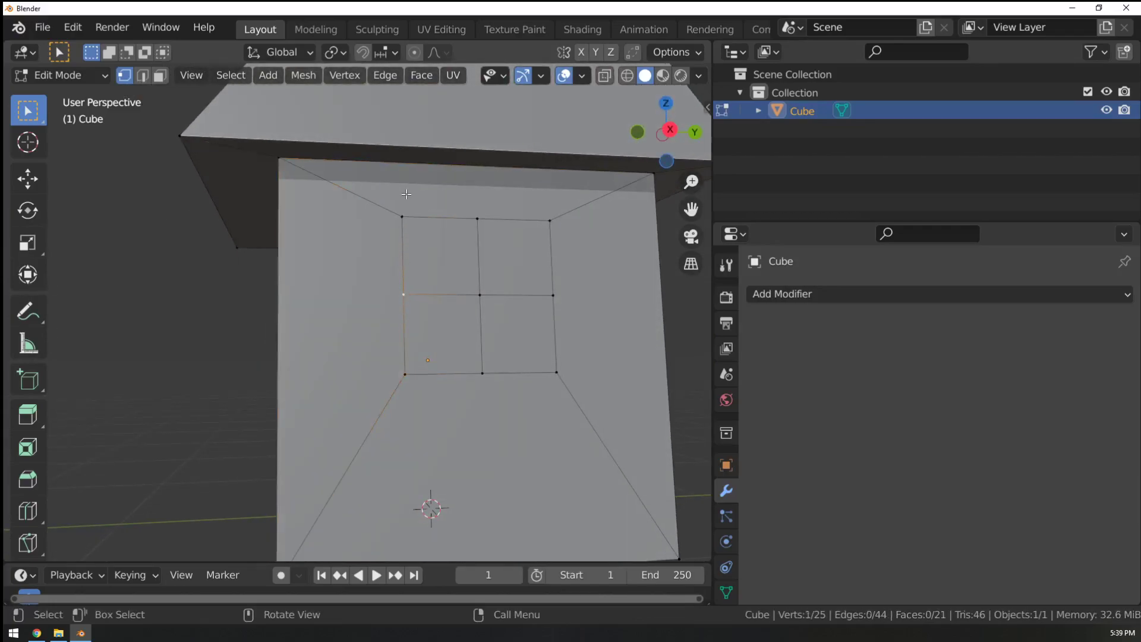
middle_click_drag(403, 238, 454, 269)
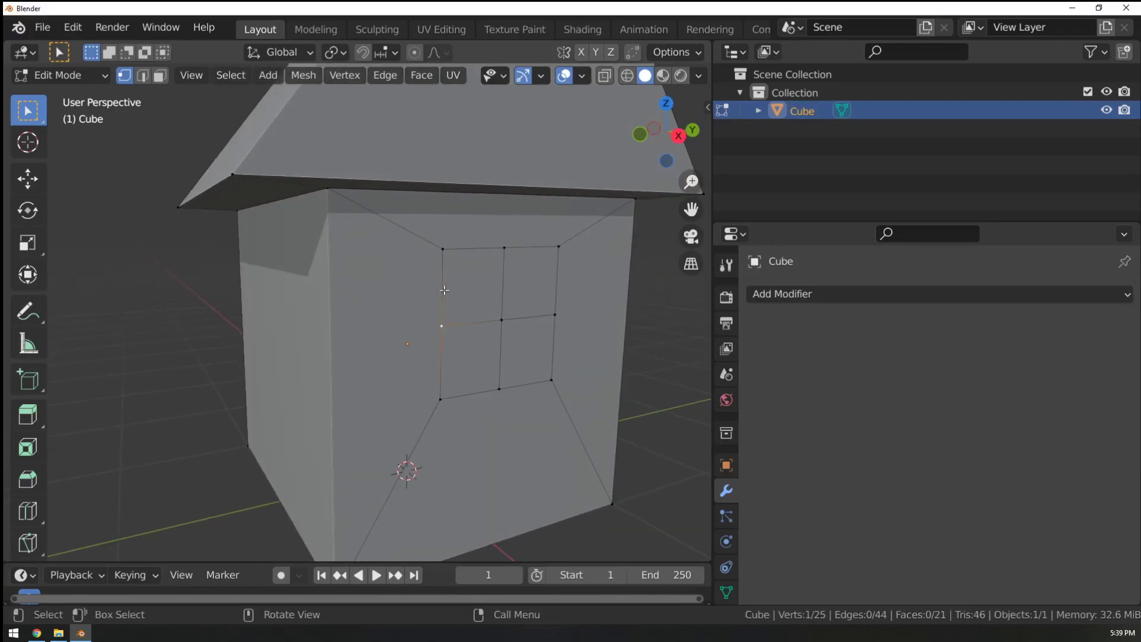
left_click(410, 326)
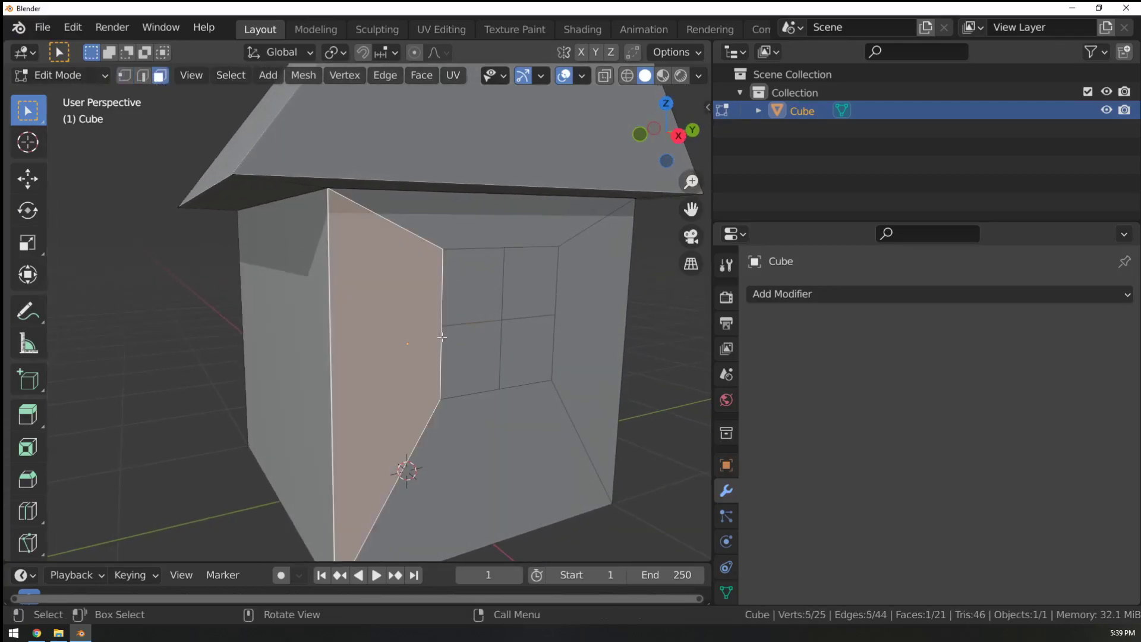
left_click(125, 75)
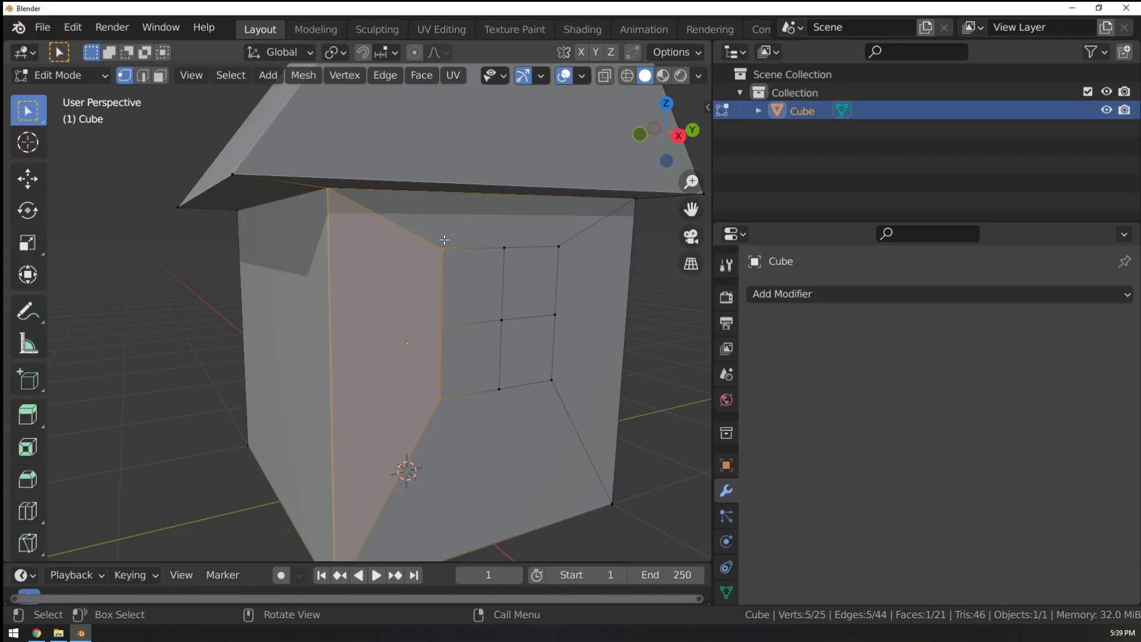
Examine the three vertices along the window's side edge that borders the neighbouring wall face.
left_click(447, 261)
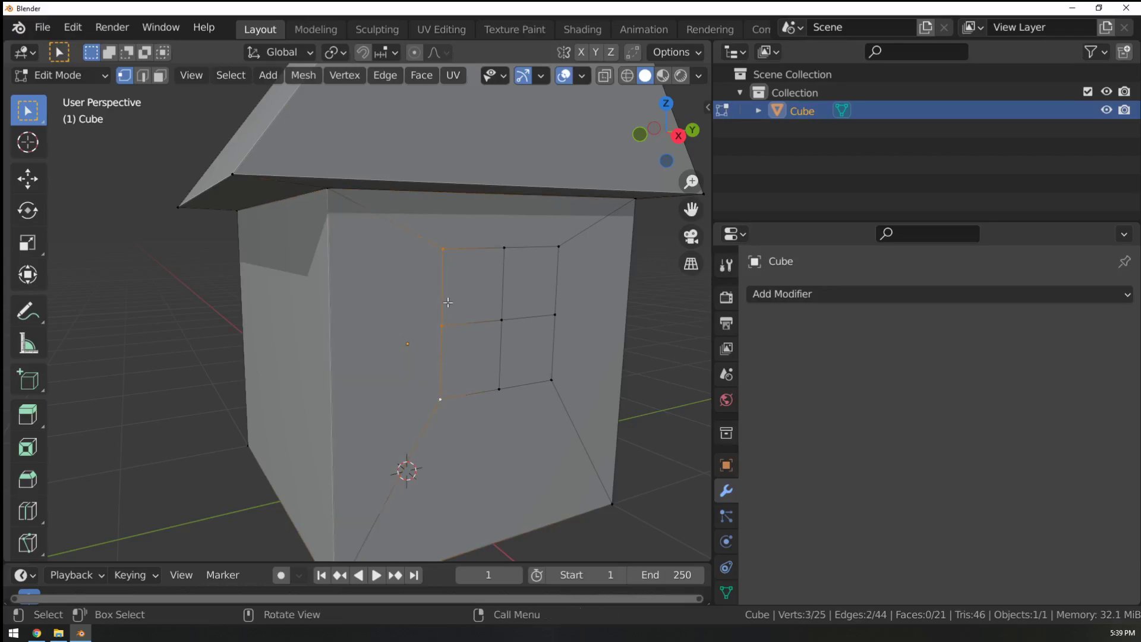
key("Tab")
key("Tab")
Starting from the wall face beside the window, grow the face selection over the whole house and triangulate all faces.
left_click(160, 76)
middle_click_drag(424, 205, 428, 276)
left_click(343, 271)
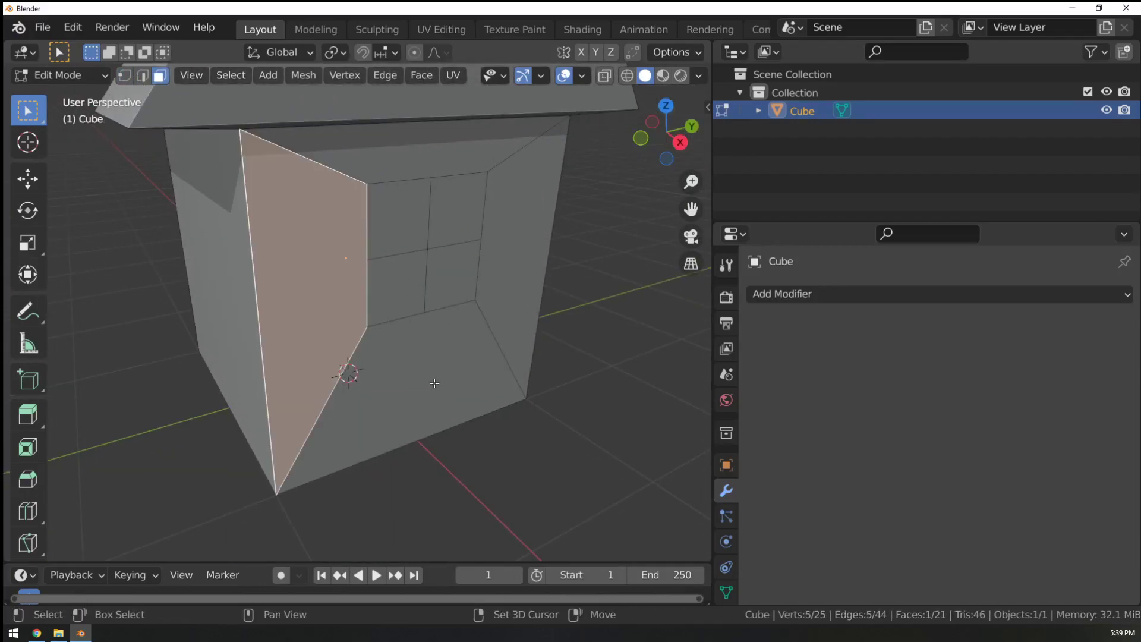
key("ctrl+KP_Add")
key("ctrl+KP_Add")
key("ctrl+KP_Add")
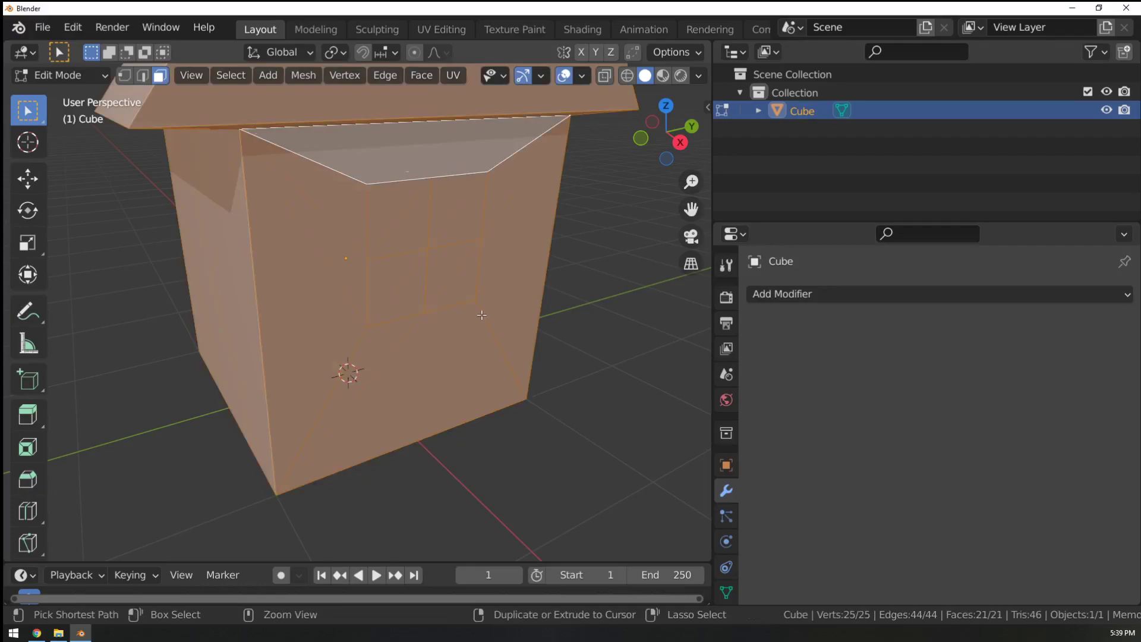
key("ctrl+t")
key("Tab")
key("Tab")
middle_click_drag(478, 341, 413, 278)
key("alt+a")
mouse_move(381, 318)
middle_mouse_down()
mouse_move(465, 298)
mouse_move(384, 314)
mouse_move(387, 331)
middle_mouse_up()
middle_click_drag(397, 178, 407, 324, "shift")
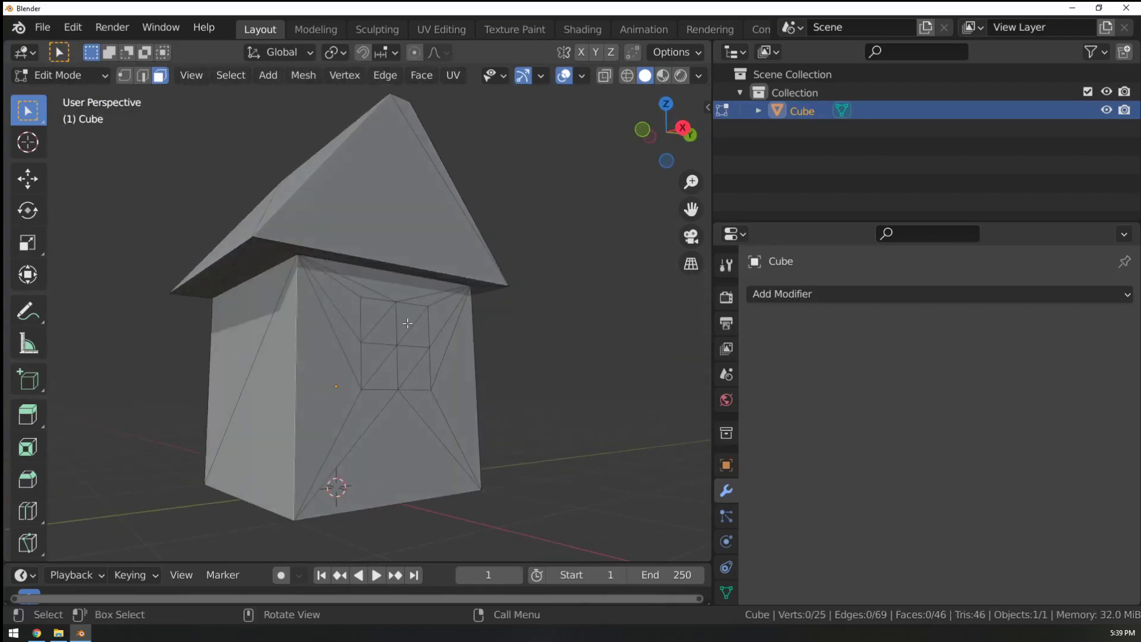
Undo the triangulation and step the face selection back to the wall faces around the window.
key("ctrl+z")
key("ctrl+z")
key("ctrl+z")
key("ctrl+z")
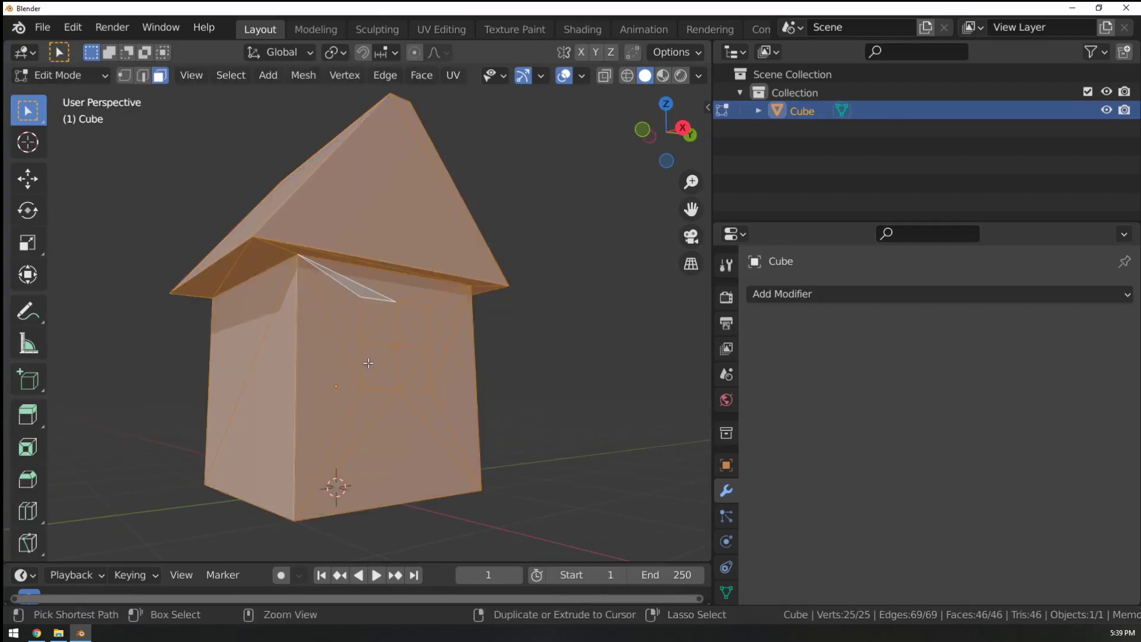
In vertex select mode, move the middle vertex of the window's side edge about 0.22 m outward along X.
scroll(368, 363, "up", 3)
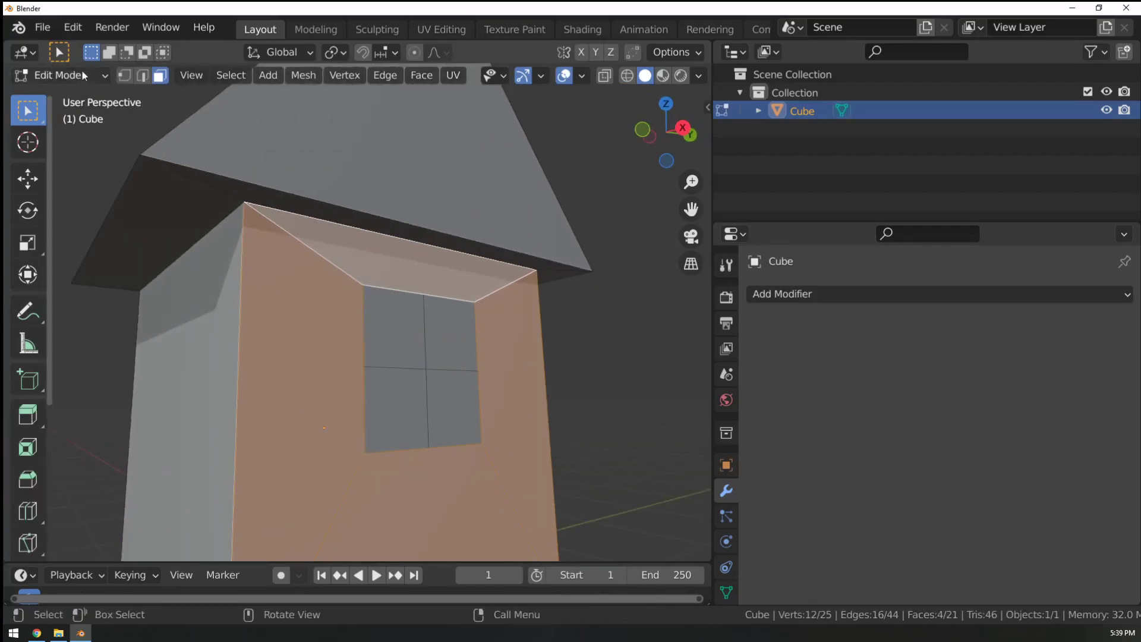
left_click(123, 75)
left_click(360, 363)
middle_click_drag(360, 363, 516, 446)
key("g")
key("y")
left_click(434, 423)
key("g")
key("x")
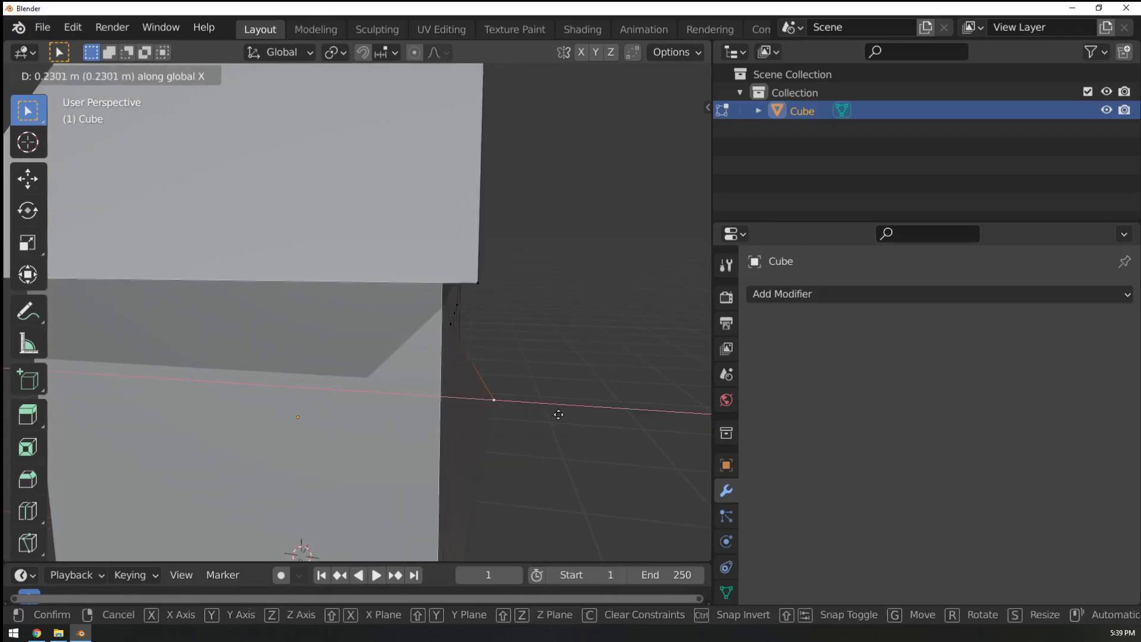
left_click(556, 415)
Connect the pulled-out window vertex to the wall's lower corner vertex with a new edge.
middle_click_drag(556, 416, 536, 205)
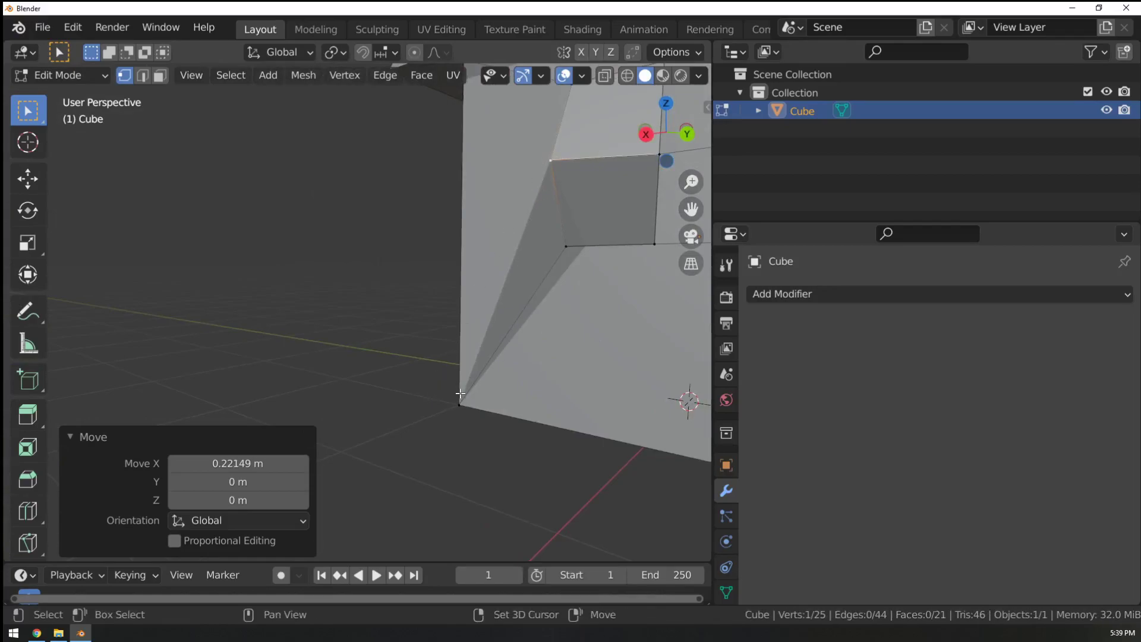
left_click(551, 162, "shift")
key("j")
middle_click_drag(573, 215, 600, 223)
middle_click_drag(600, 223, 492, 273, "ctrl")
key("alt+a")
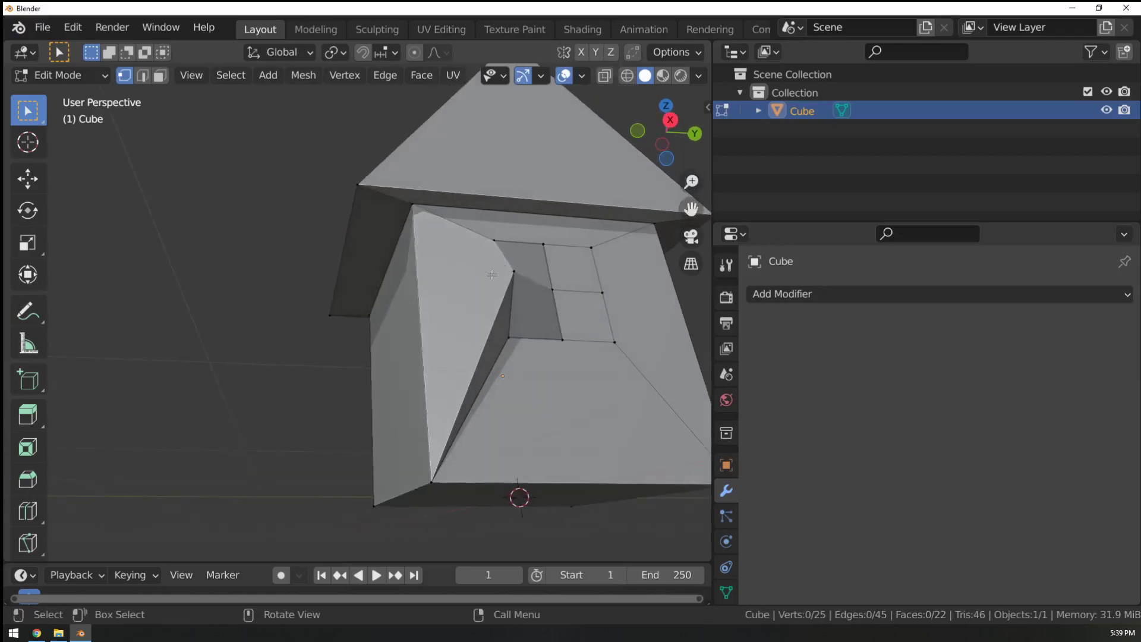
Undo the edge between the pulled-out window vertex and the wall's lower corner.
key("ctrl+z")
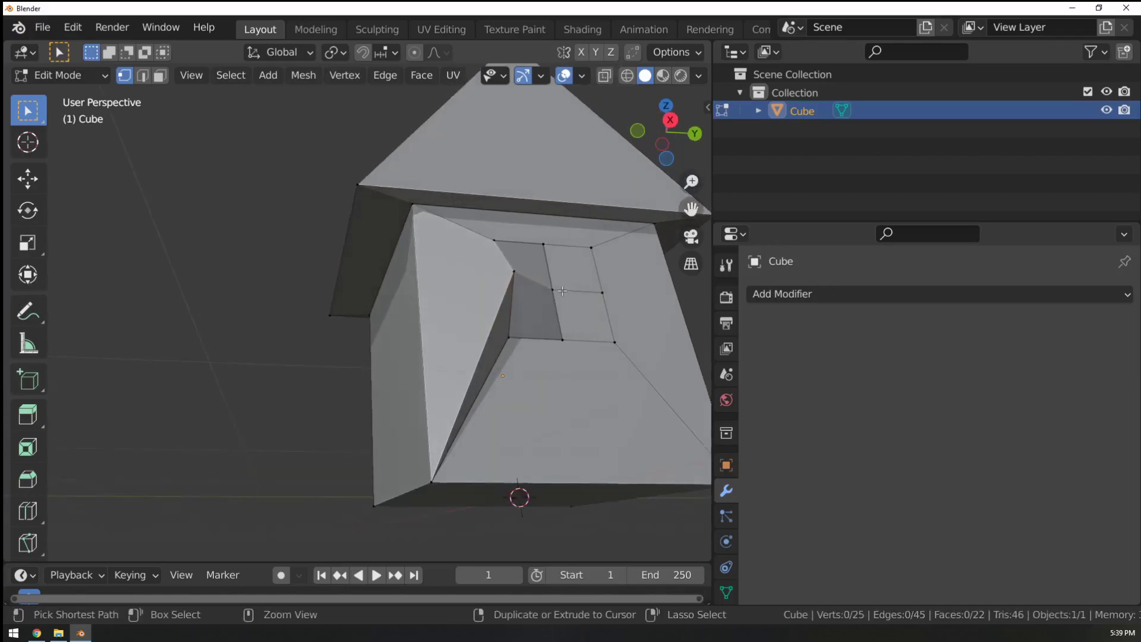
key("ctrl+z")
key("ctrl+z")
key("ctrl+z")
middle_click_drag(548, 317, 325, 187)
key("Tab")
key("Tab")
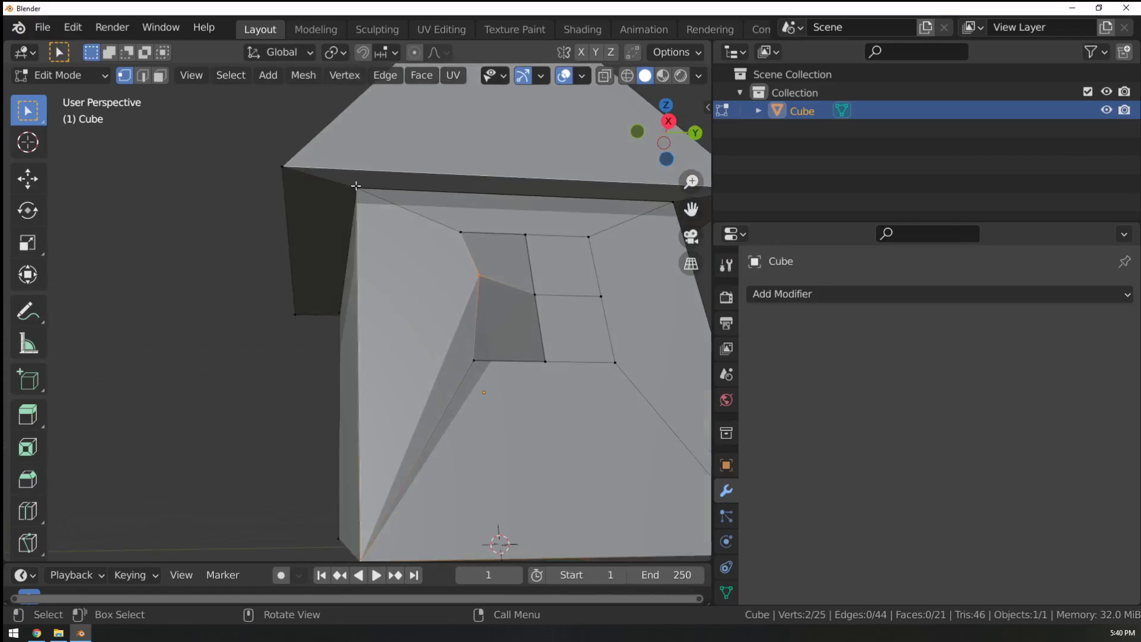
Connect the pulled-out window vertex to the wall's upper corner with an edge and inspect the shading in Object Mode.
key("j")
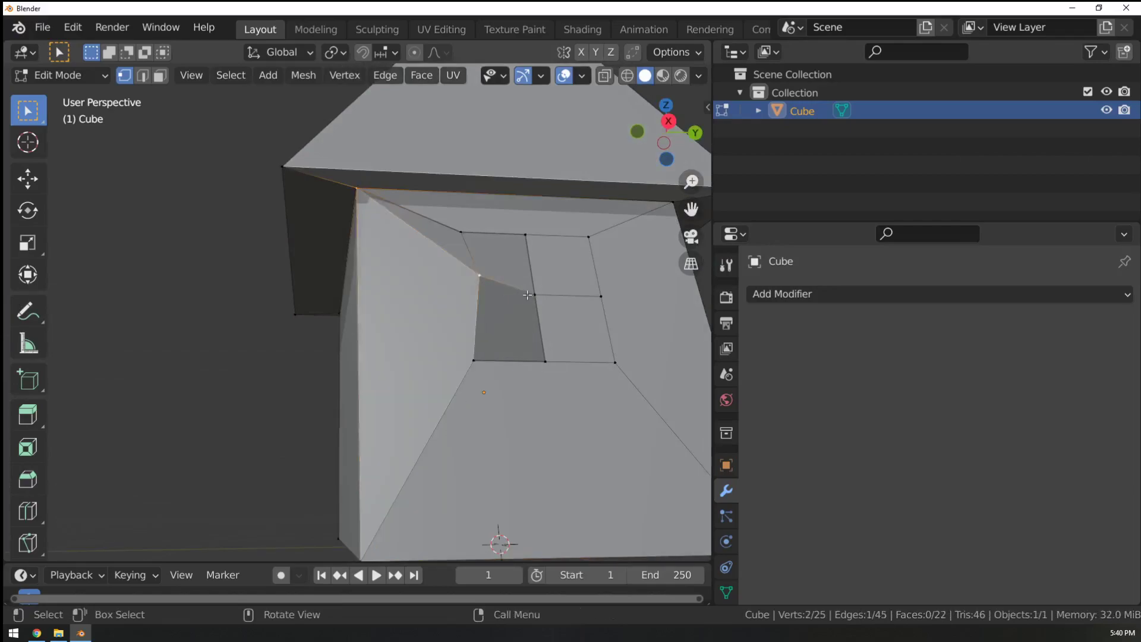
middle_click_drag(491, 297, 409, 224)
key("ctrl+z")
key("j")
key("Tab")
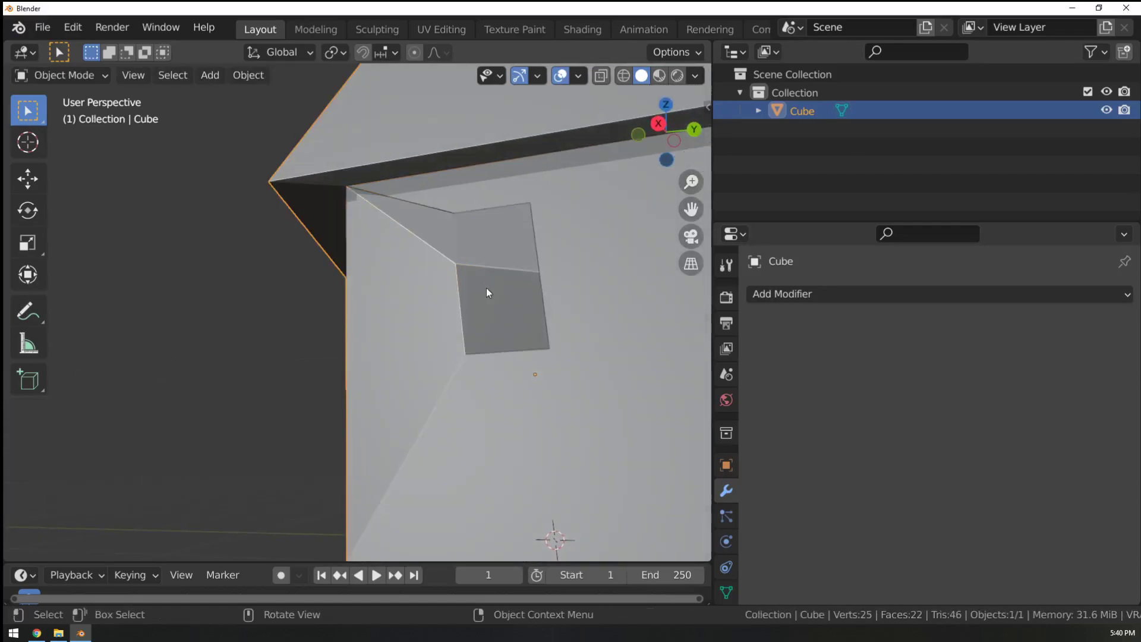
scroll(491, 292, "down", 2)
middle_click_drag(535, 333, 454, 290)
key("Tab")
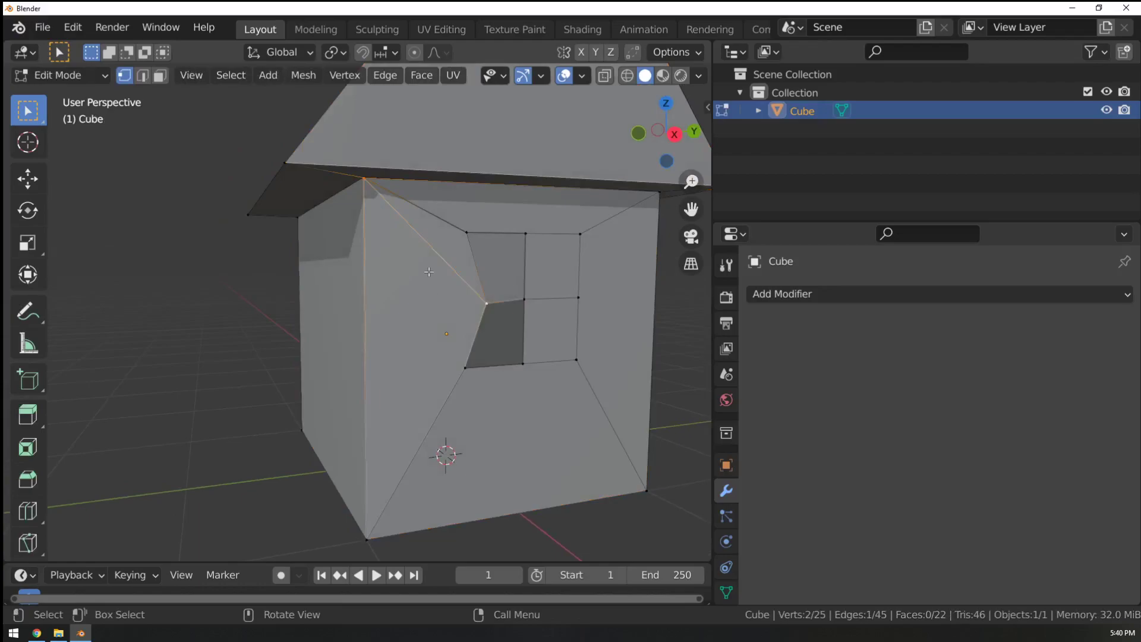
Undo the edge to the upper corner and the outward move of the window vertex.
key("Tab")
key("Tab")
key("Tab")
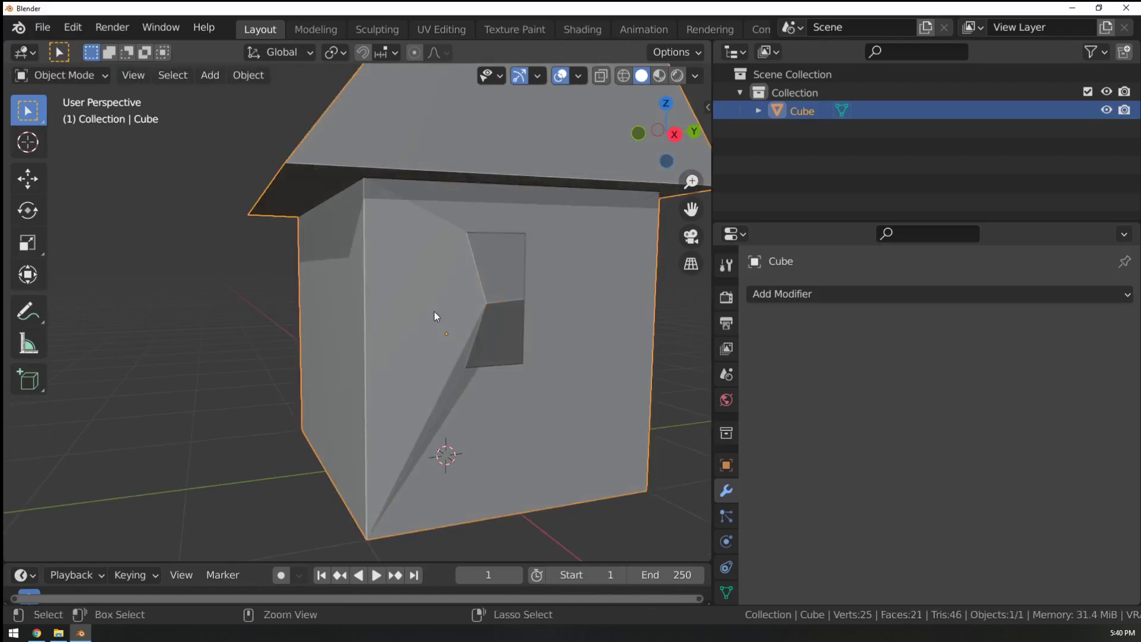
key("Tab")
key("ctrl+z")
Move the middle vertices of the window's side and upper edges outward together along X.
scroll(521, 280, "up", 5)
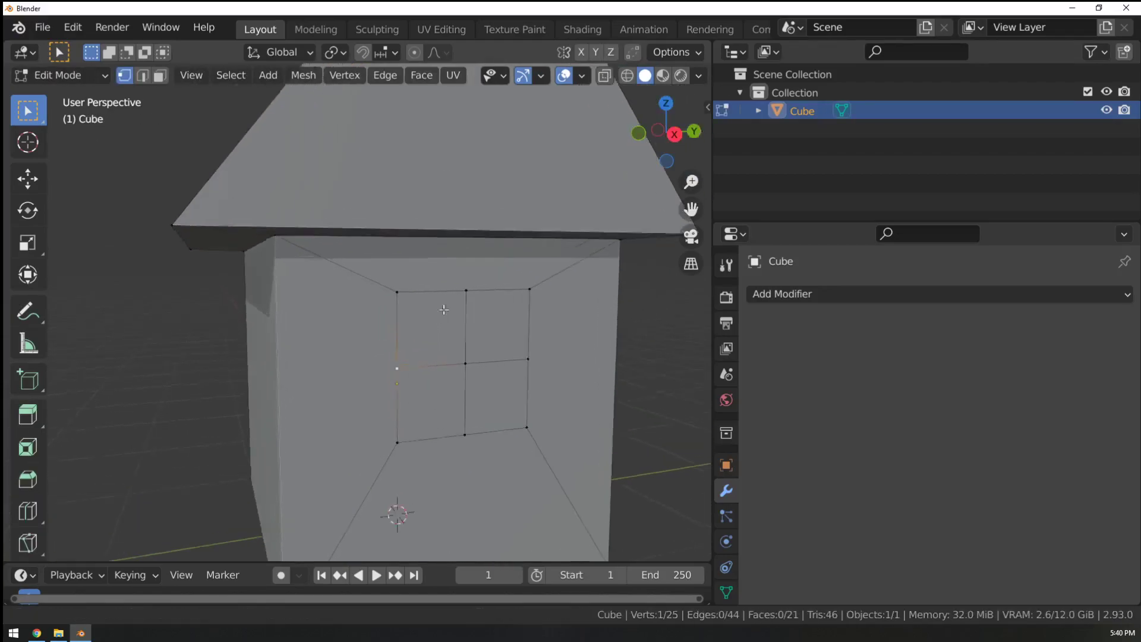
left_click(500, 226, "shift")
middle_click_drag(508, 226, 449, 243)
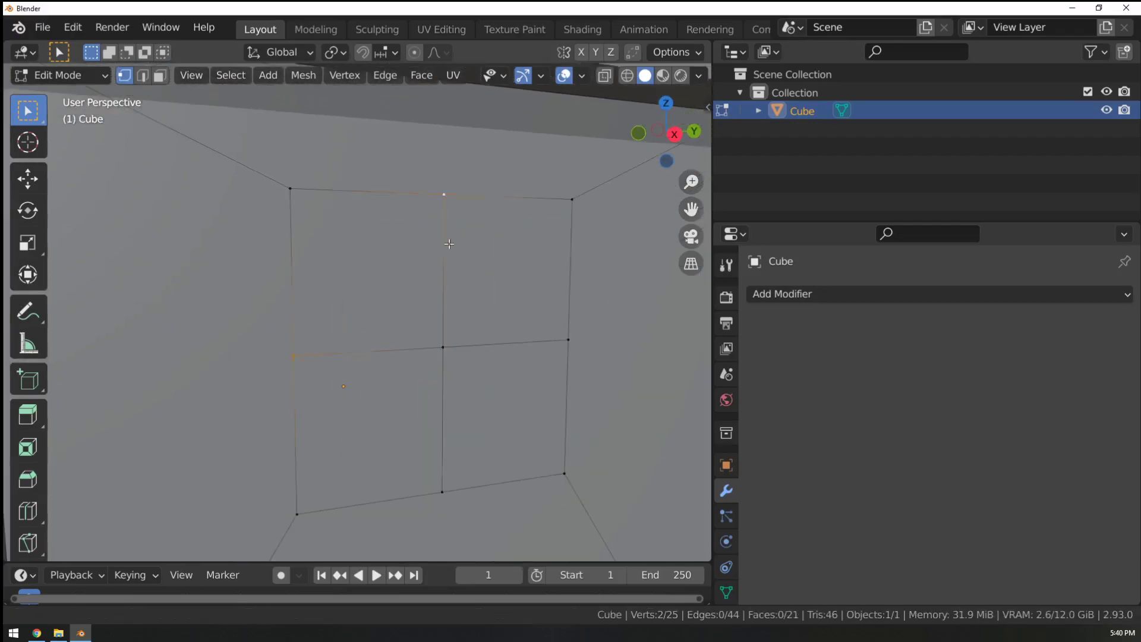
key("g")
key("x")
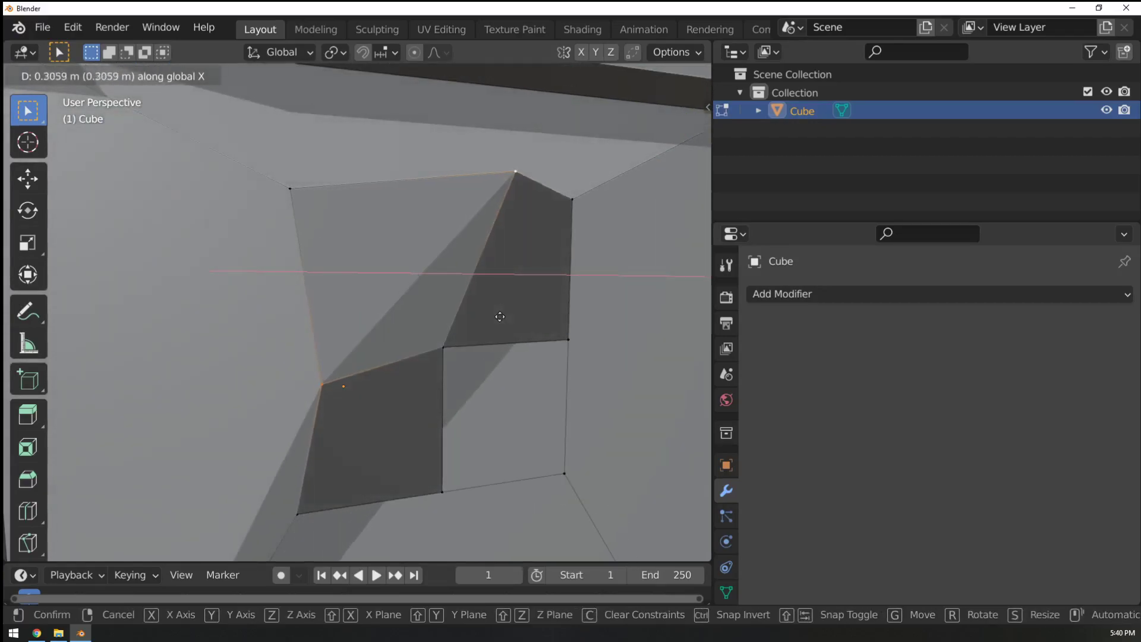
left_click(479, 304)
middle_click_drag(479, 304, 438, 527)
Try connecting the two pulled-out vertices with an edge across the window's corner pane.
left_click(302, 205)
key("j")
key("ctrl+z")
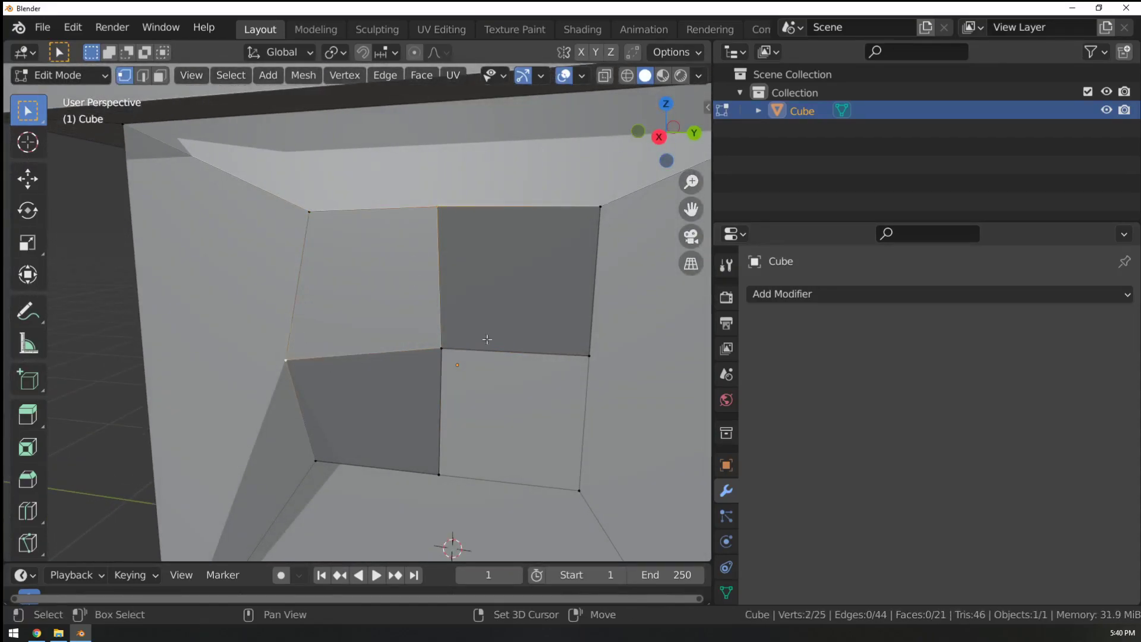
key("j")
middle_click_drag(606, 315, 469, 232)
Undo the edge and vertex move on the window, and select its upper corner pane in face select mode.
key("ctrl+z")
key("ctrl+z")
left_click(393, 274)
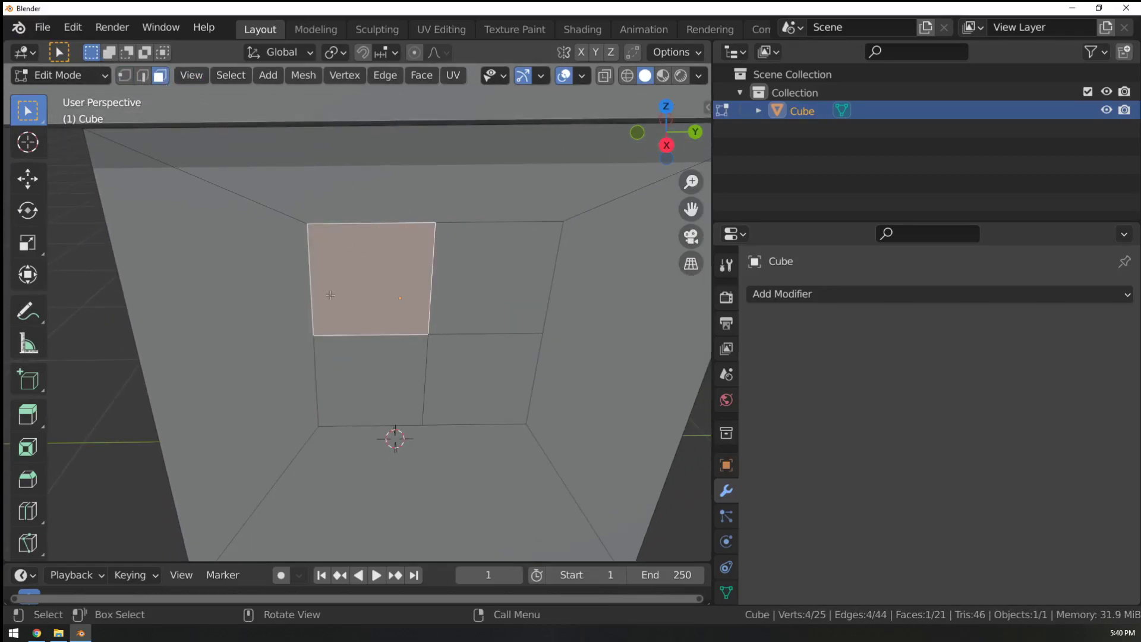
middle_click_drag(397, 278, 465, 273)
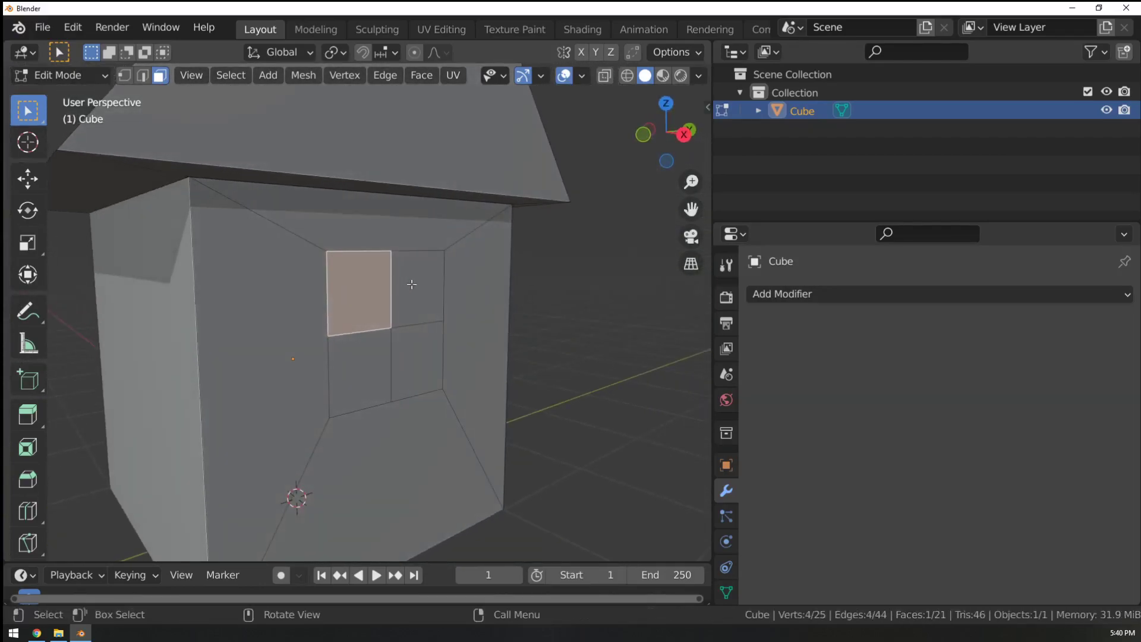
Select the wall face beside the window, and pick its upper corner and mid-edge window vertex in vertex select mode.
left_click(307, 296)
mouse_move(306, 295)
middle_mouse_down()
mouse_move(333, 297)
mouse_move(322, 305)
middle_mouse_up()
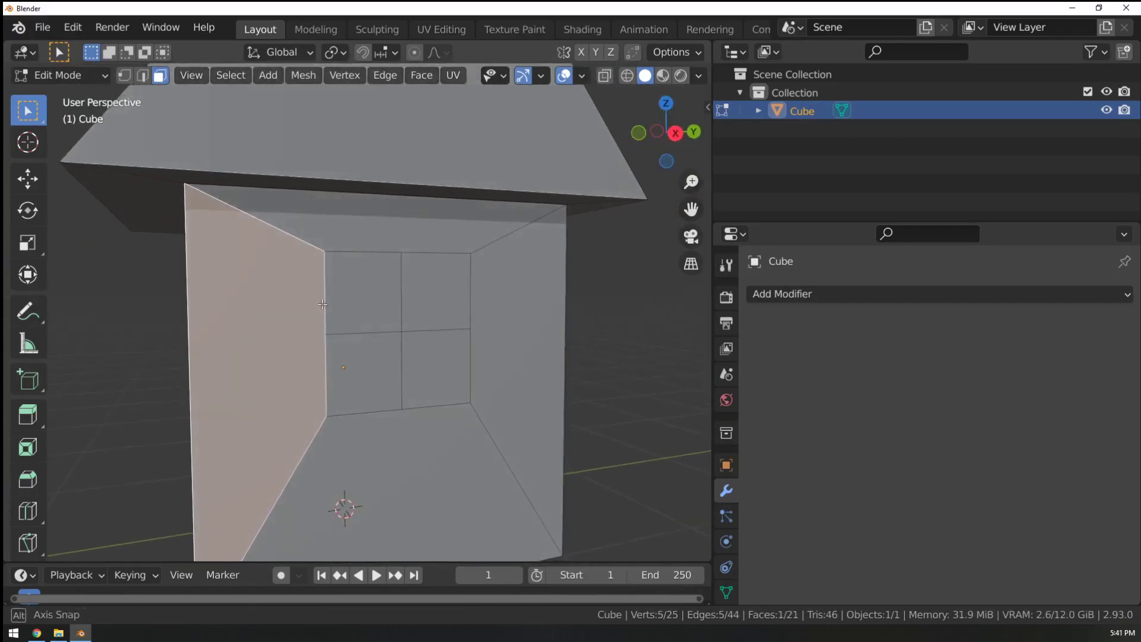
left_click(124, 75)
left_click(185, 183)
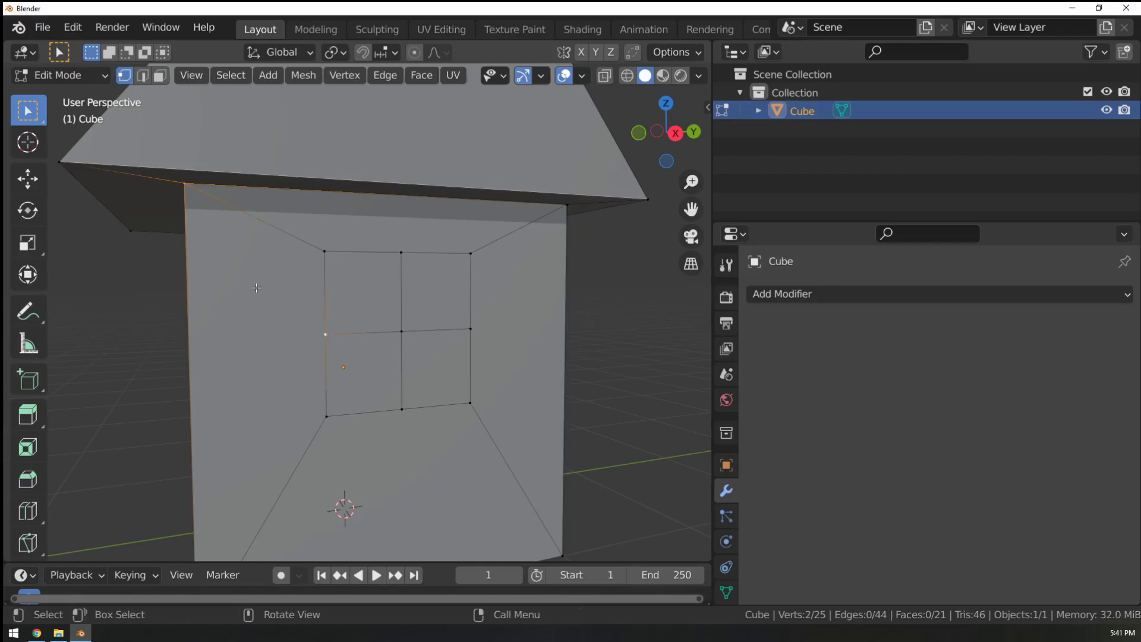
scroll(256, 288, "down", 2)
middle_click_drag(254, 330, 345, 347)
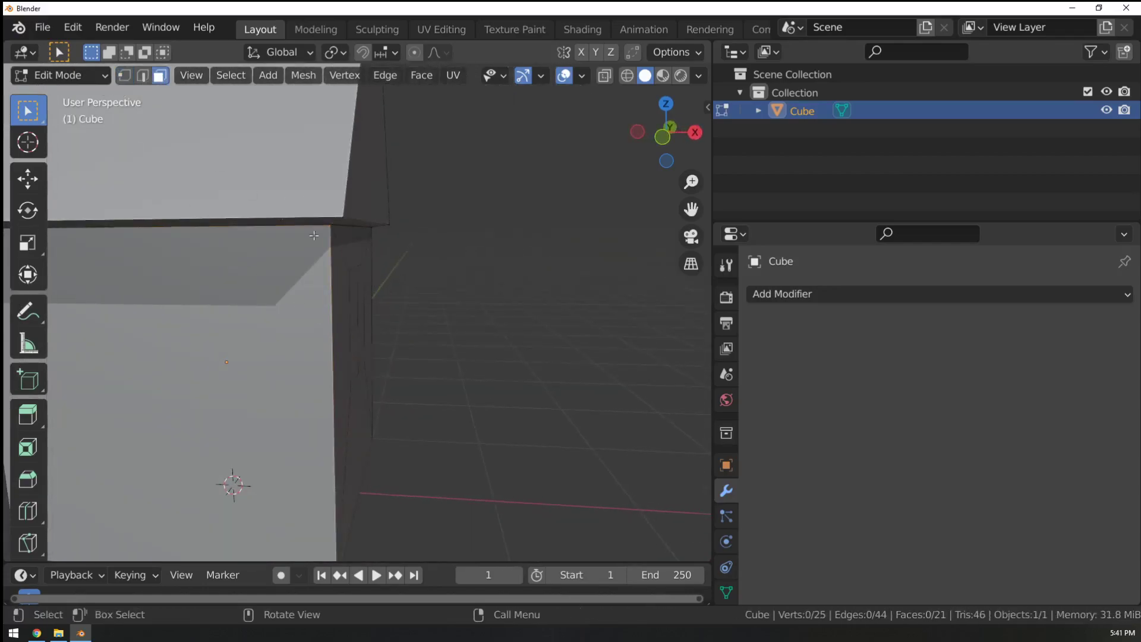
In face select mode, test a face loop across the side wall and the face beside the window, and select the side wall alone.
middle_click_drag(314, 235, 471, 314)
left_click(304, 334)
left_click(352, 297)
left_click(438, 334, "alt")
scroll(353, 340, "down", 1)
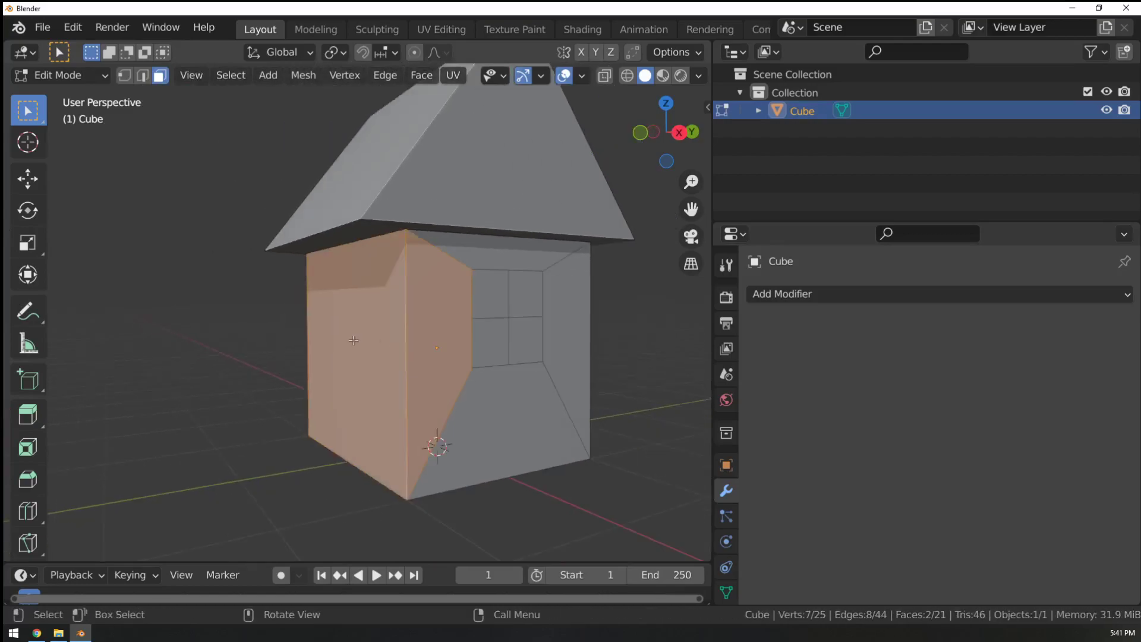
left_click(353, 340)
middle_click_drag(353, 340, 299, 340)
middle_click_drag(369, 361, 545, 321)
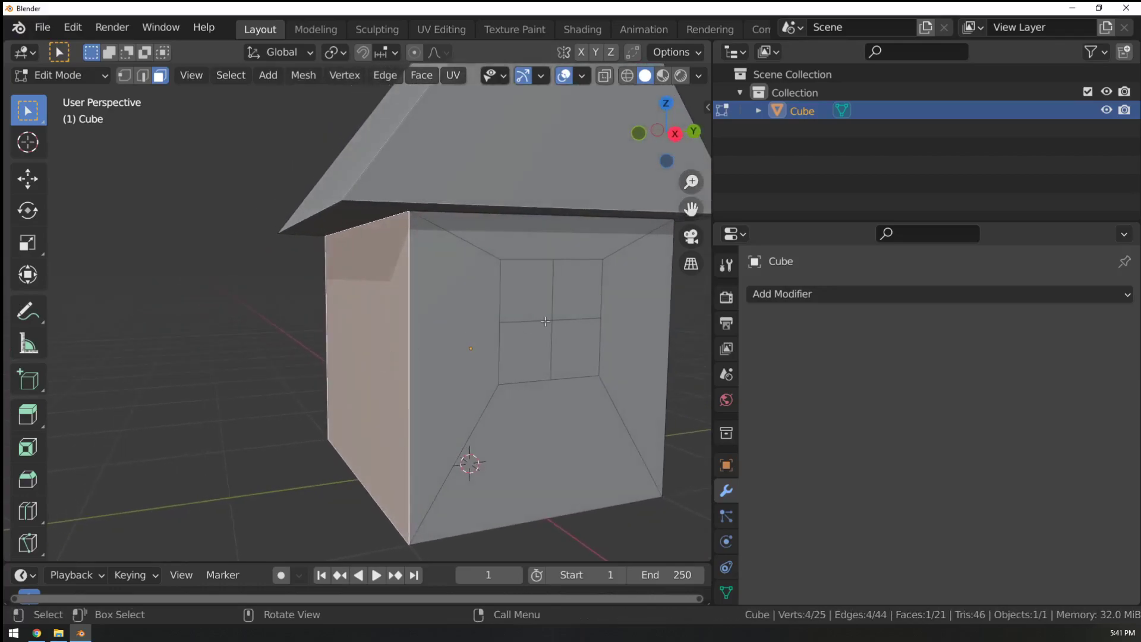
Try subdividing the wall face beside the window, and undo the subdivision.
left_click(479, 329)
right_click(478, 330)
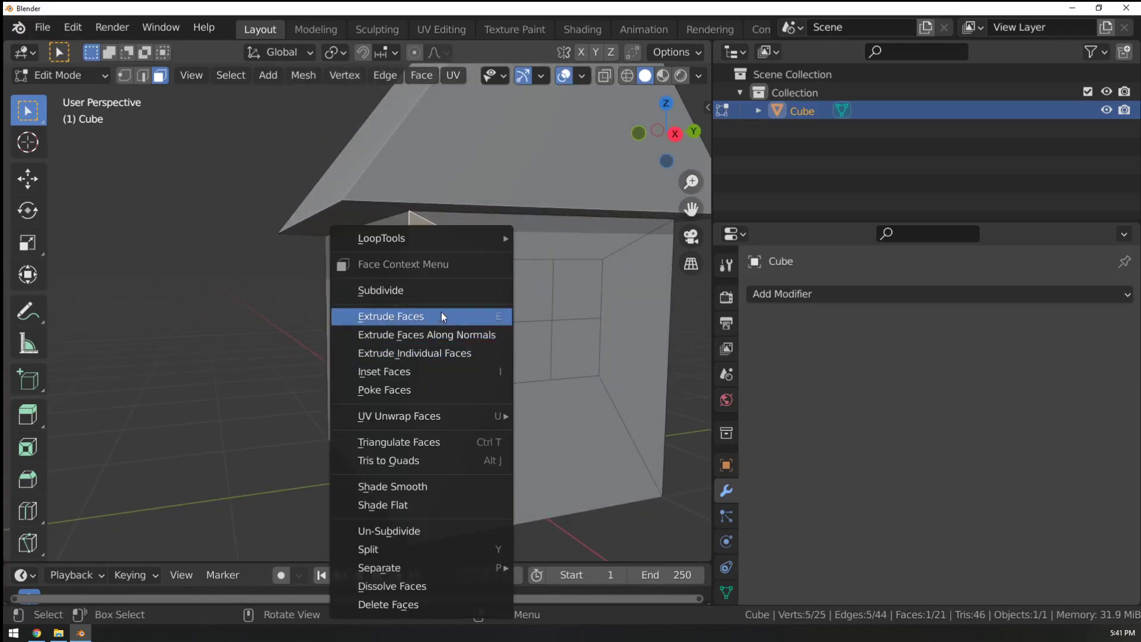
left_click(484, 292)
middle_click_drag(474, 317, 345, 287)
key("ctrl+z")
scroll(349, 274, "up", 1)
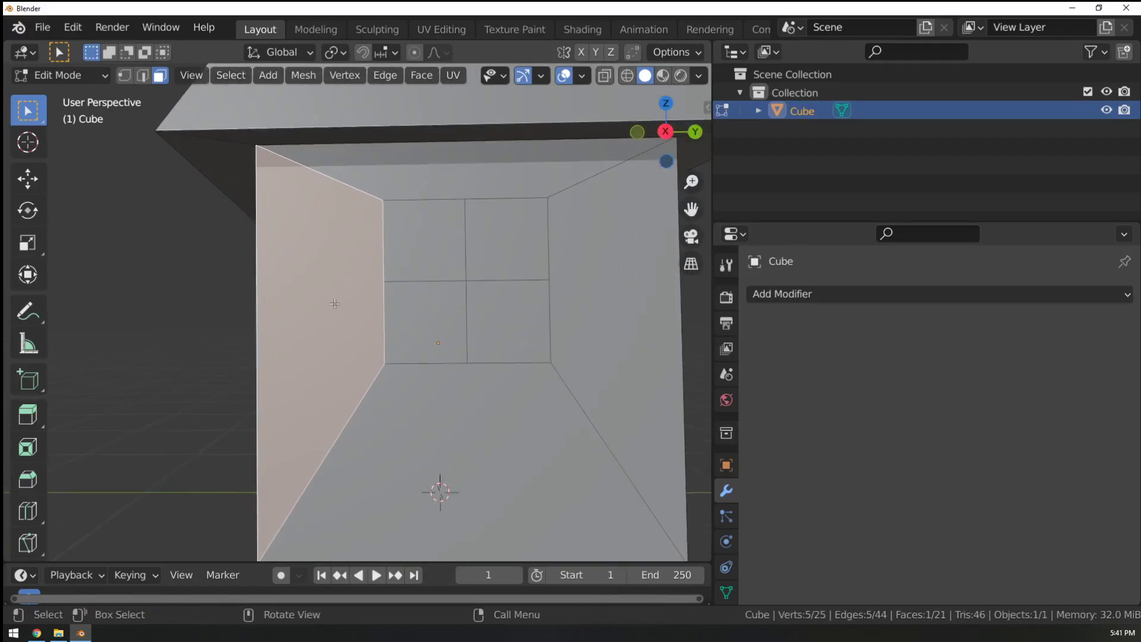
Subdivide the wall face beside the window three times in a row with one cut each.
right_click(307, 291)
left_click(306, 291)
right_click(318, 276)
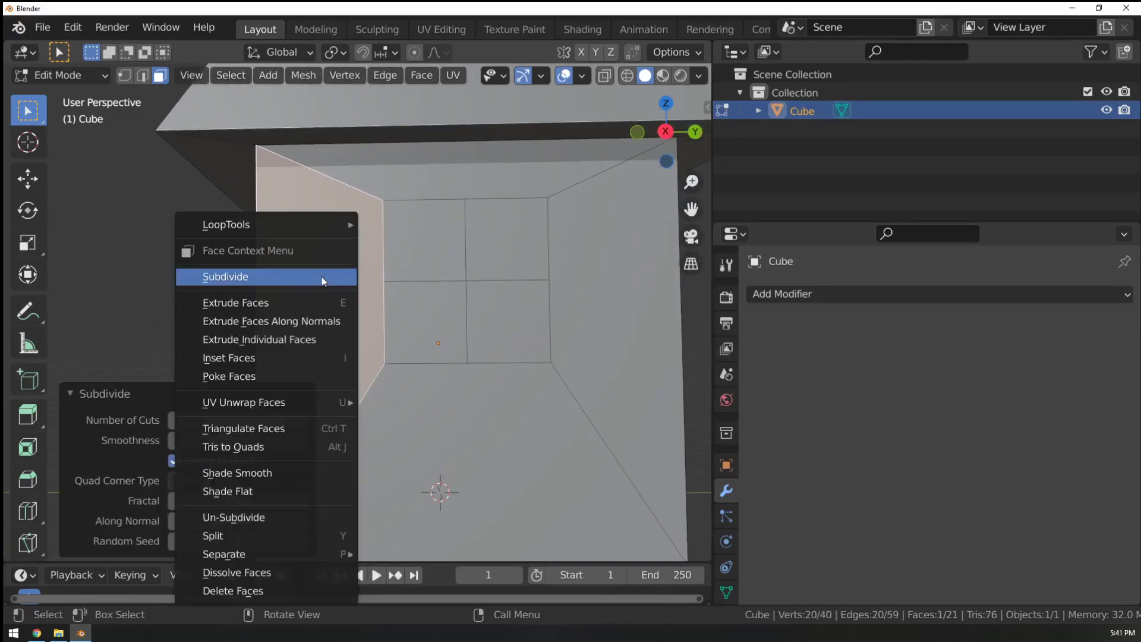
left_click(322, 276)
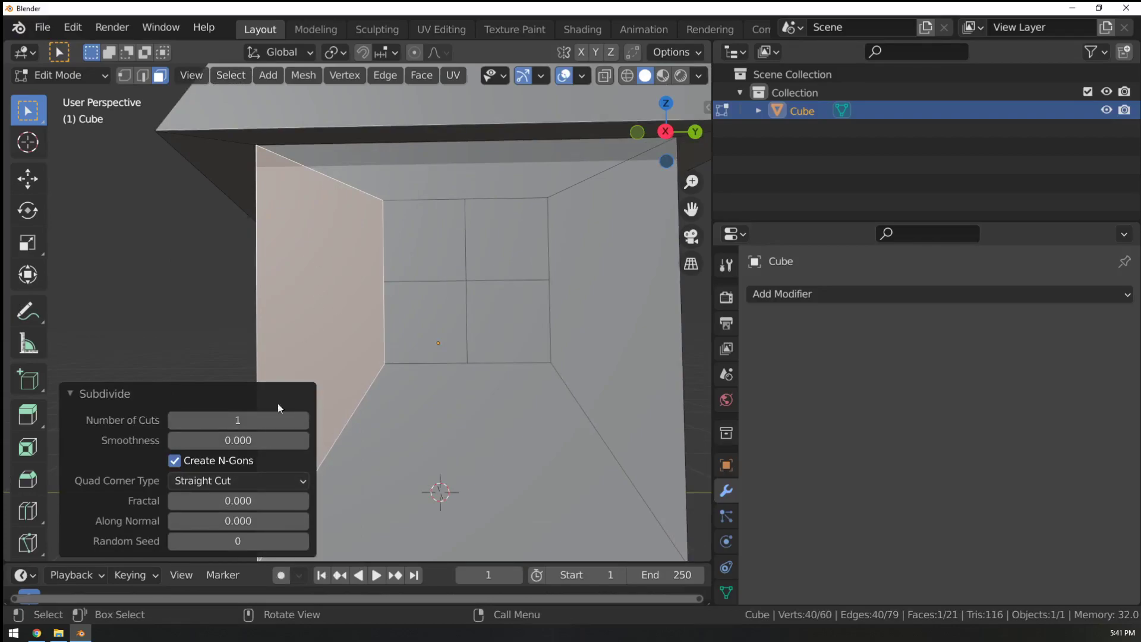
In vertex select mode, examine the added vertices along the subdivided wall face's border.
middle_click_drag(355, 315, 178, 123)
left_click(124, 76)
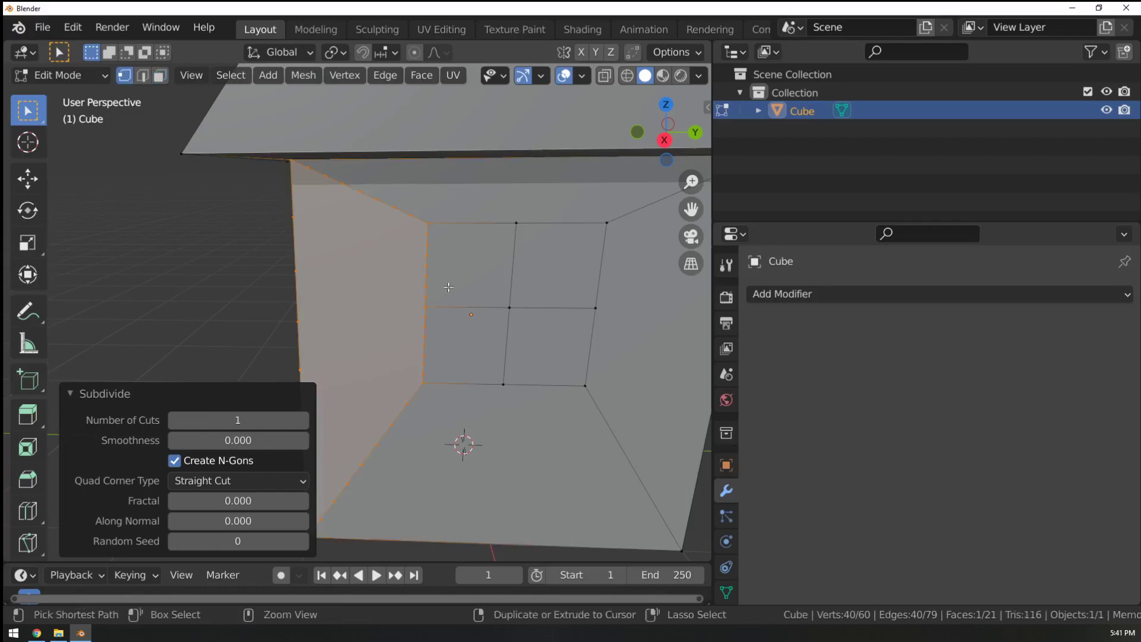
scroll(447, 274, "up", 5)
left_click(495, 227)
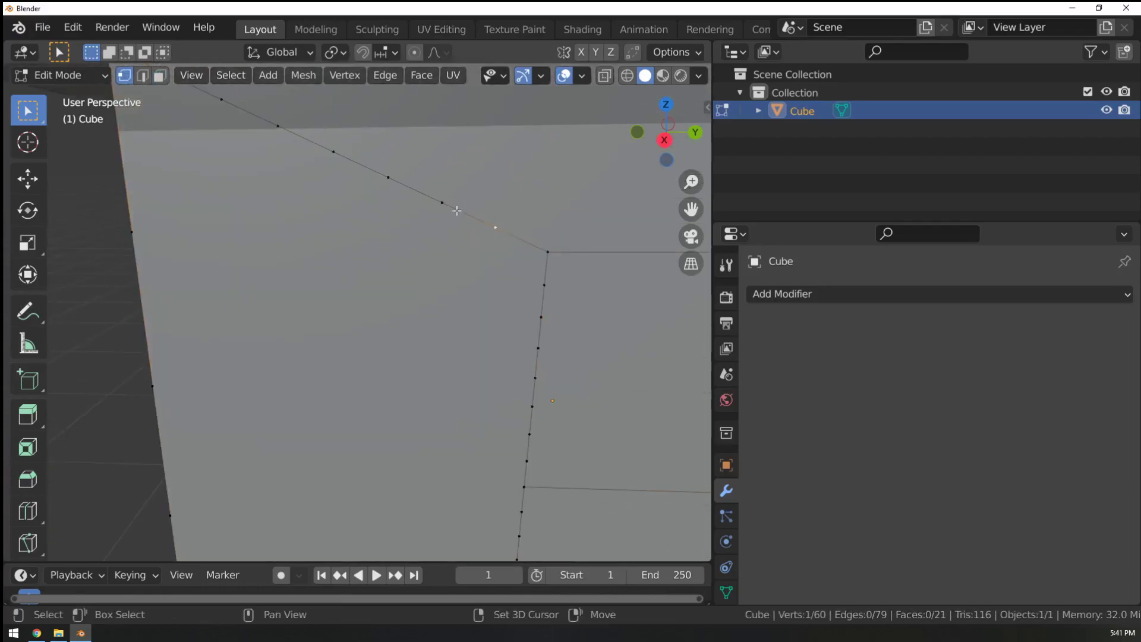
scroll(130, 173, "down", 4)
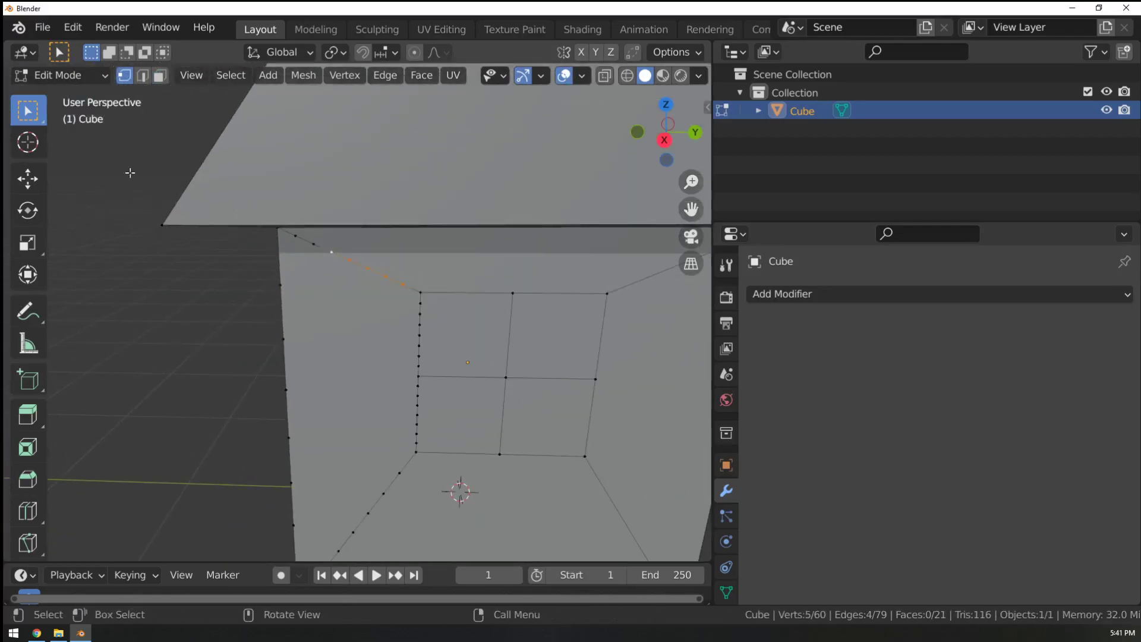
Select the subdivided wall face beside the window in face select mode and triangulate it.
left_click(355, 384)
scroll(439, 243, "down", 2)
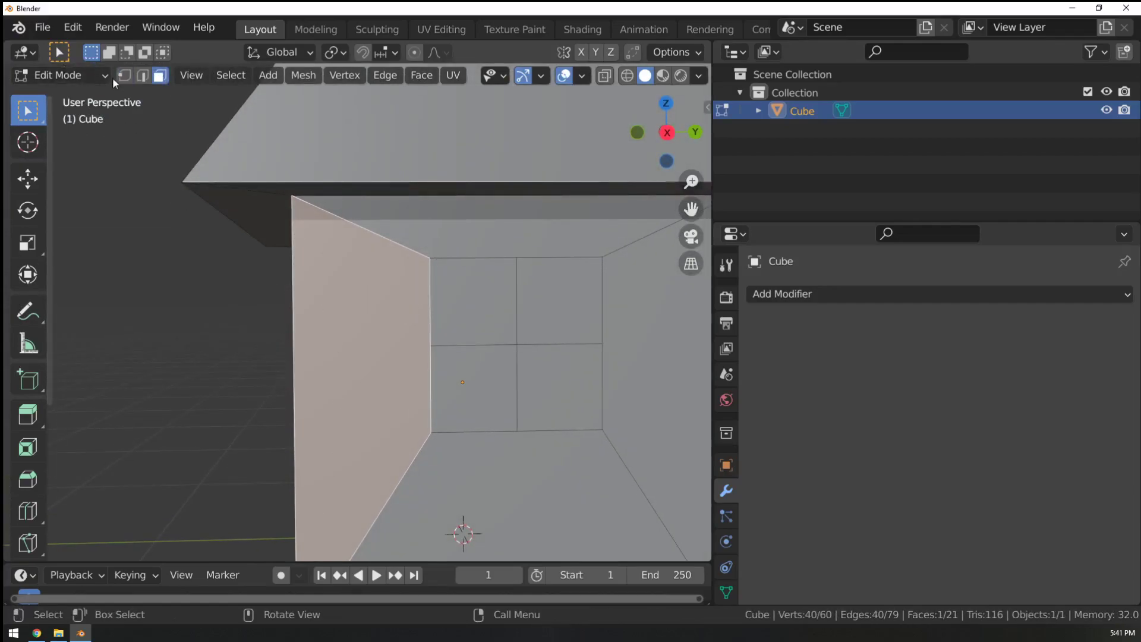
key("ctrl+t")
middle_click_drag(468, 341, 420, 315)
key("Tab")
key("Tab")
Select the wall face directly above the window.
left_click(537, 237)
middle_click_drag(541, 235, 381, 264)
scroll(331, 258, "up", 1)
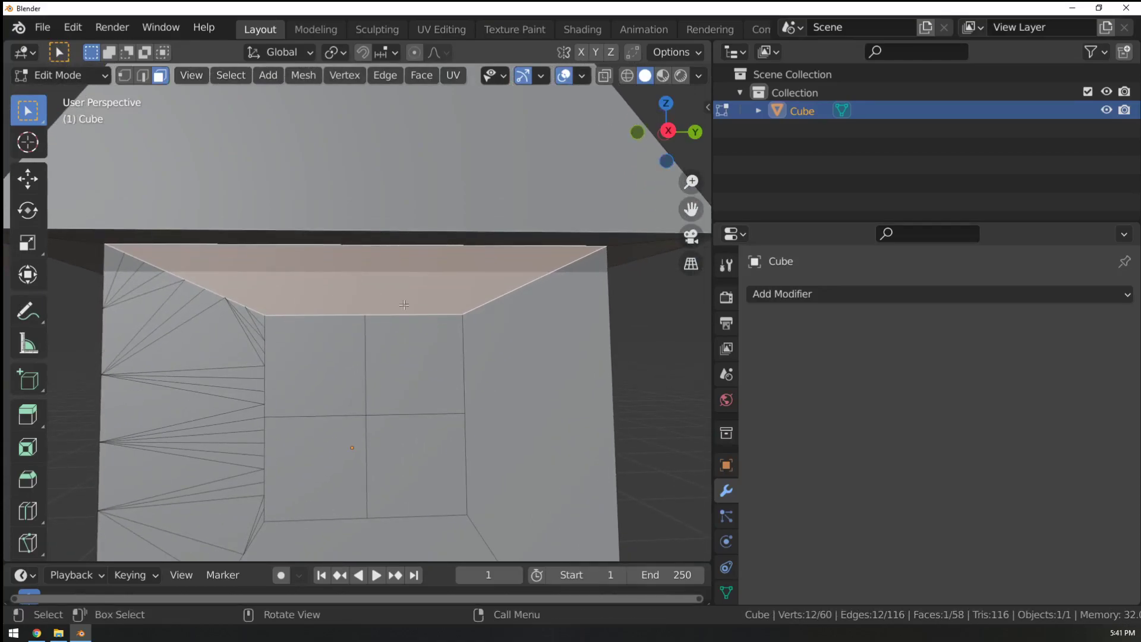
Triangulate the wall face above the window, the untouched face beside it and the face below it.
key("ctrl+t")
middle_click_drag(476, 374, 445, 306, "shift")
left_click(507, 396)
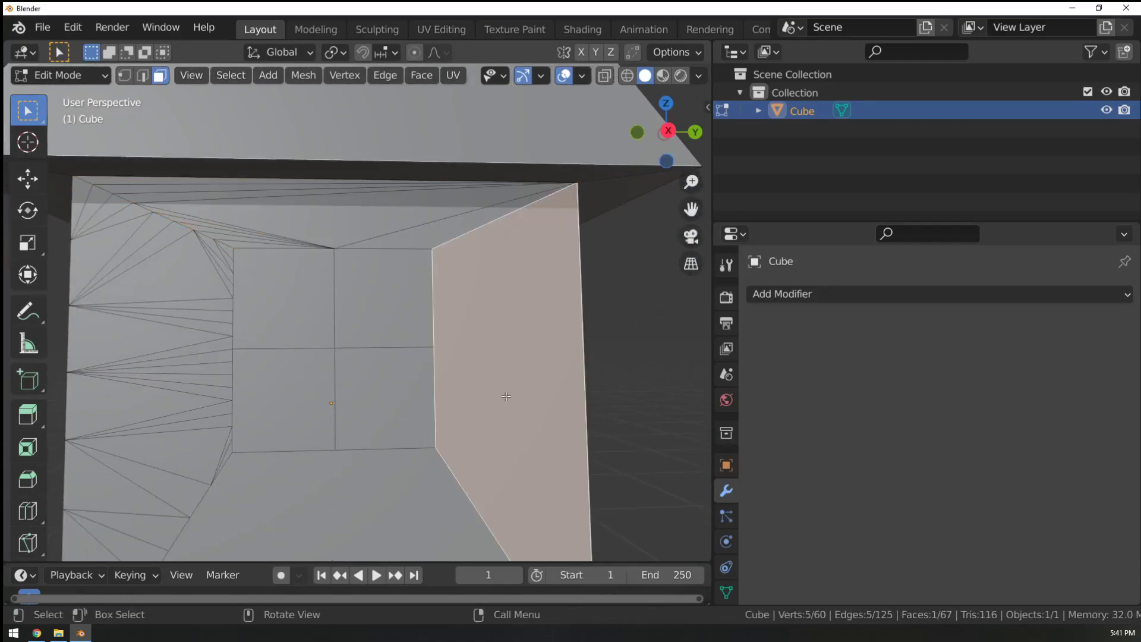
middle_click_drag(494, 407, 478, 345, "shift")
key("ctrl+t")
left_click(353, 470)
key("ctrl+t")
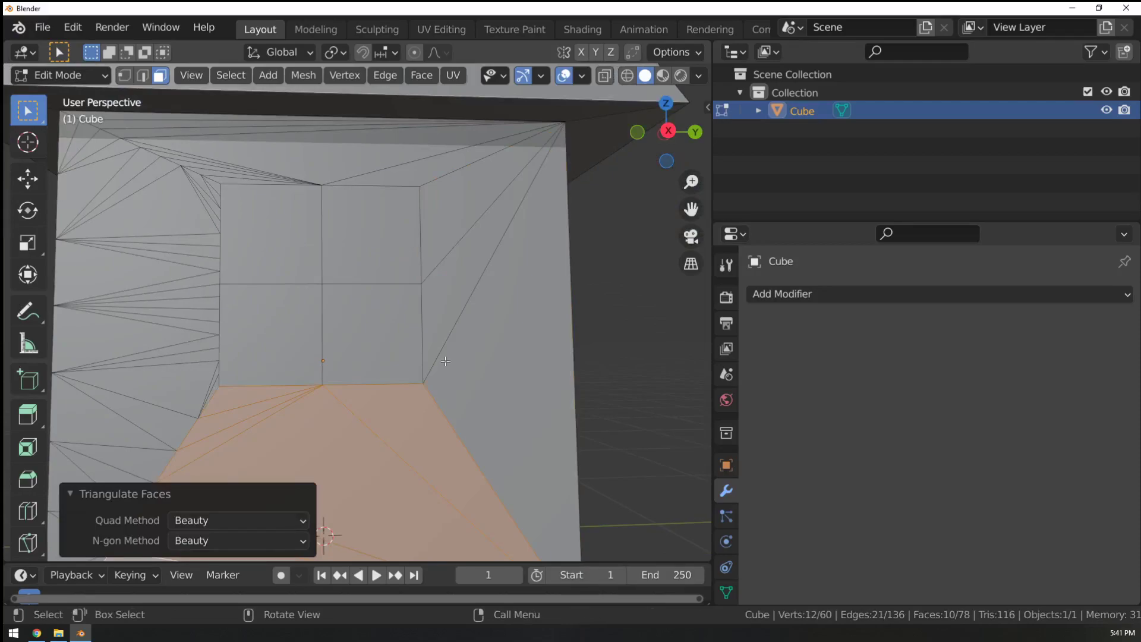
In vertex select mode, merge the extra vertices along the wall's vertical corner edge At Last into the wall's upper corner vertex.
scroll(325, 358, "down", 2)
middle_click_drag(325, 358, 451, 309, "shift")
middle_click_drag(452, 309, 358, 265)
key("Tab")
key("Tab")
left_click(124, 75)
middle_click_drag(321, 309, 338, 350, "shift")
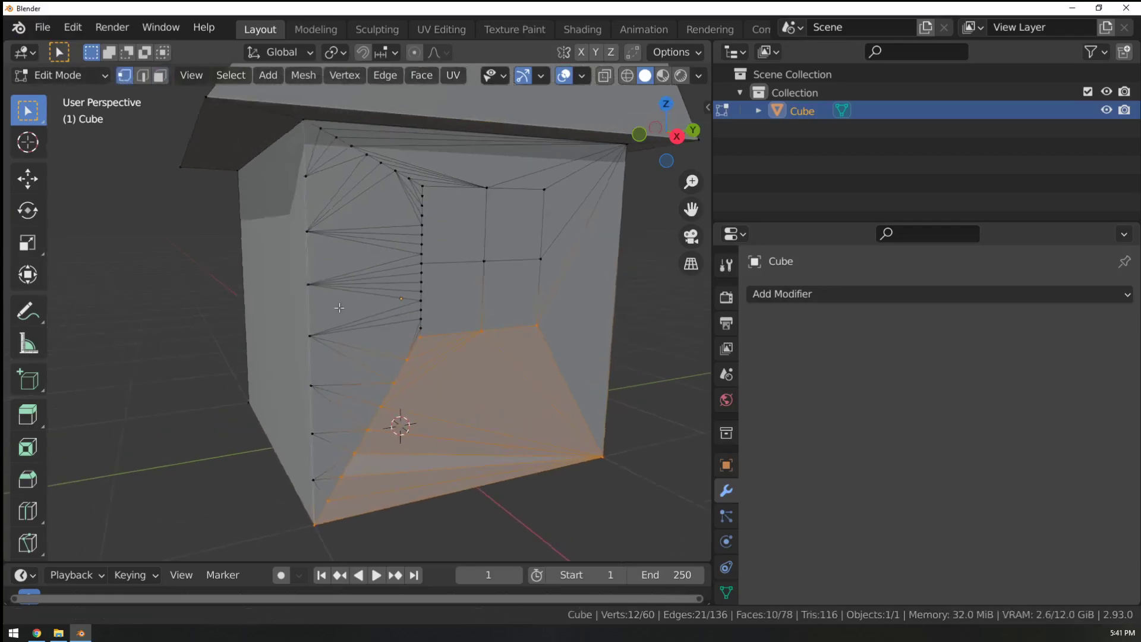
left_click(314, 481)
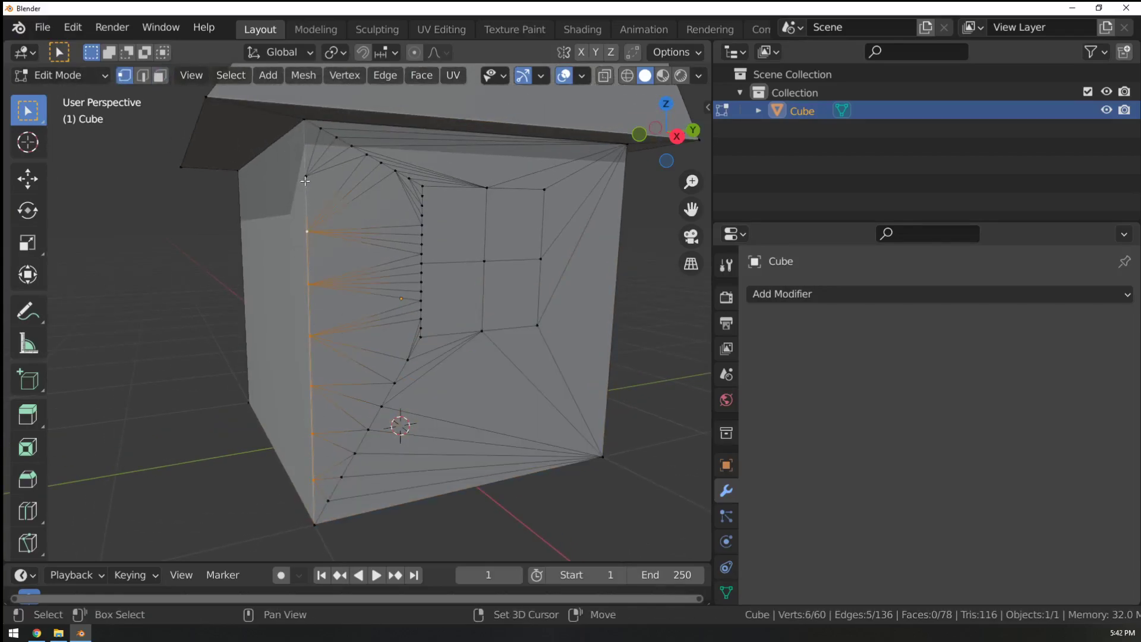
key("m")
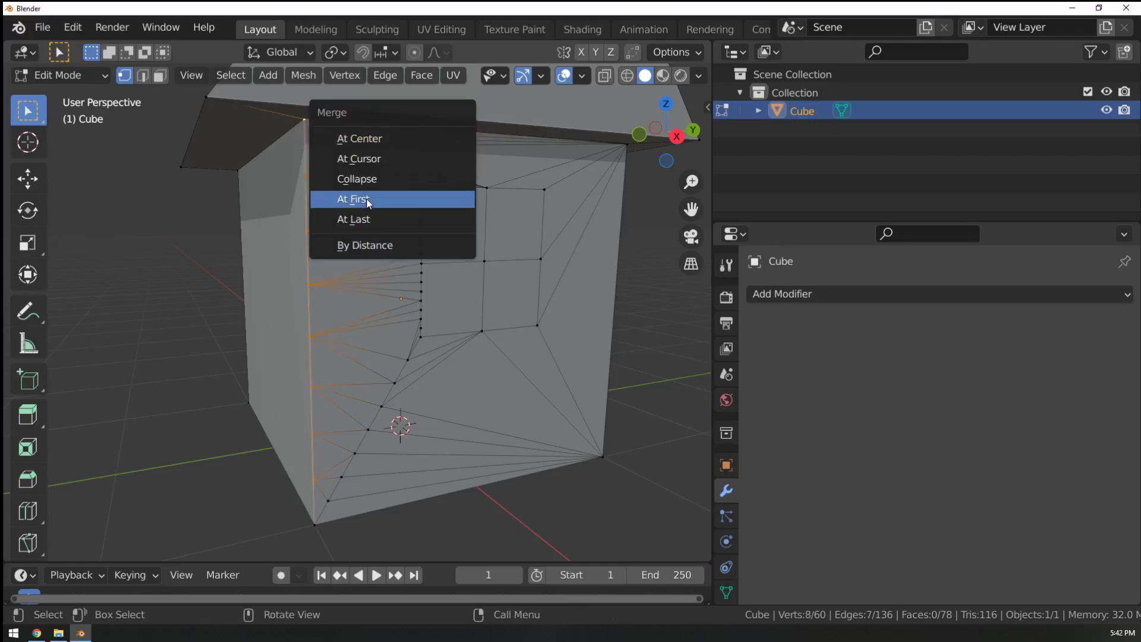
left_click(367, 215)
Merge the vertices along the diagonal from the wall's upper corner At Last into the window's nearest upper corner.
left_click(328, 135)
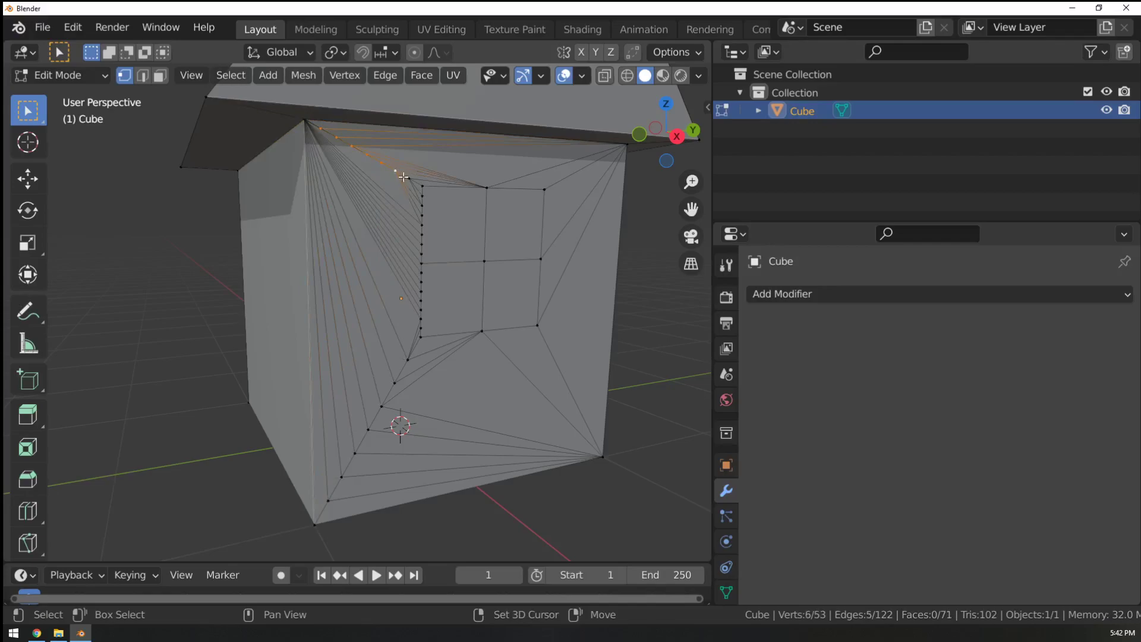
key("m")
left_click(458, 192)
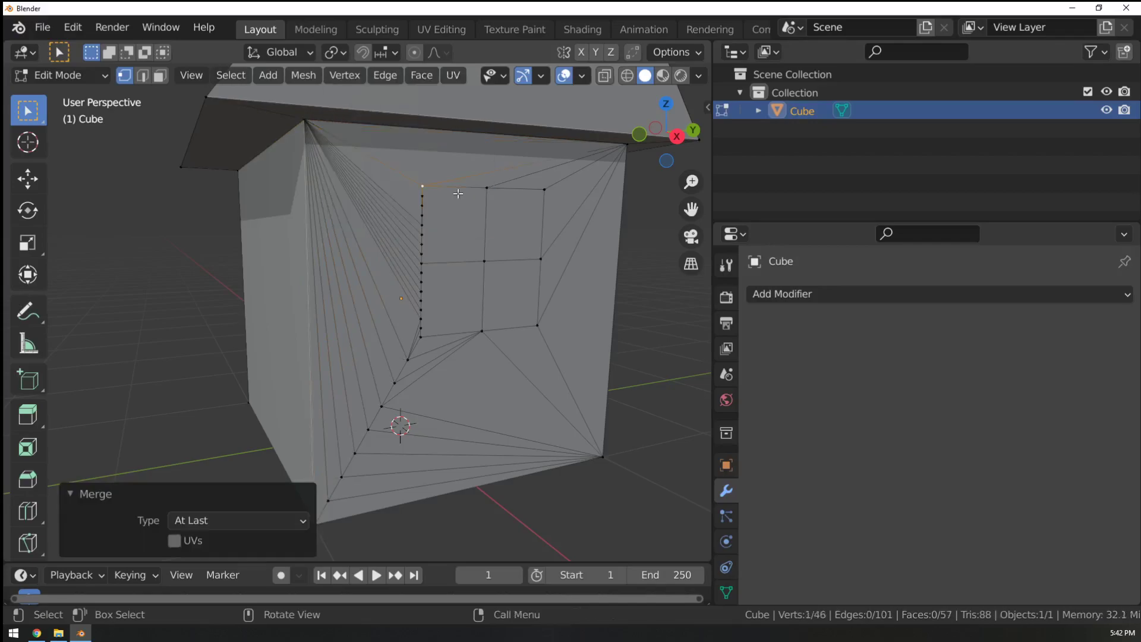
Merge the extra vertices on the upper half of the window's side edge At Last into that edge's middle vertex.
left_click(420, 192)
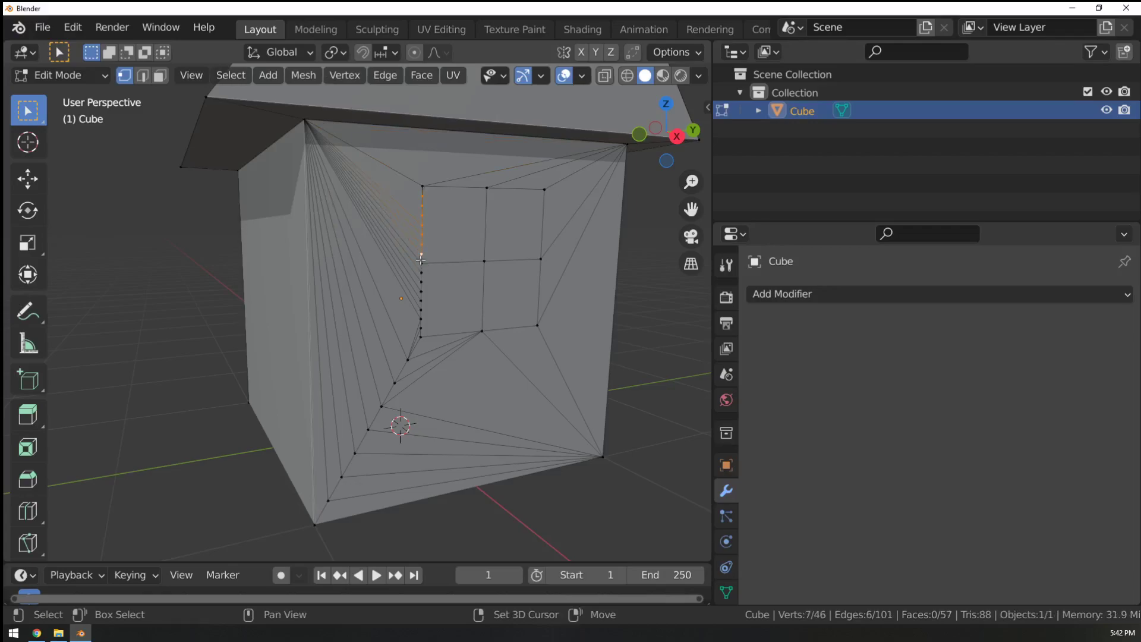
key("n")
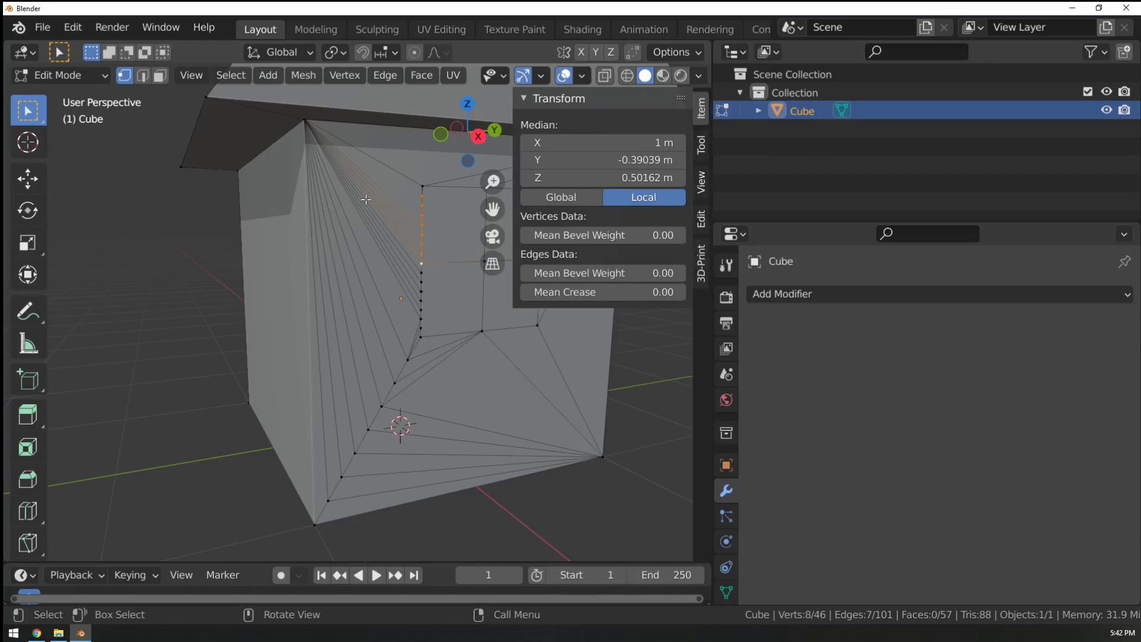
key("n")
key("m")
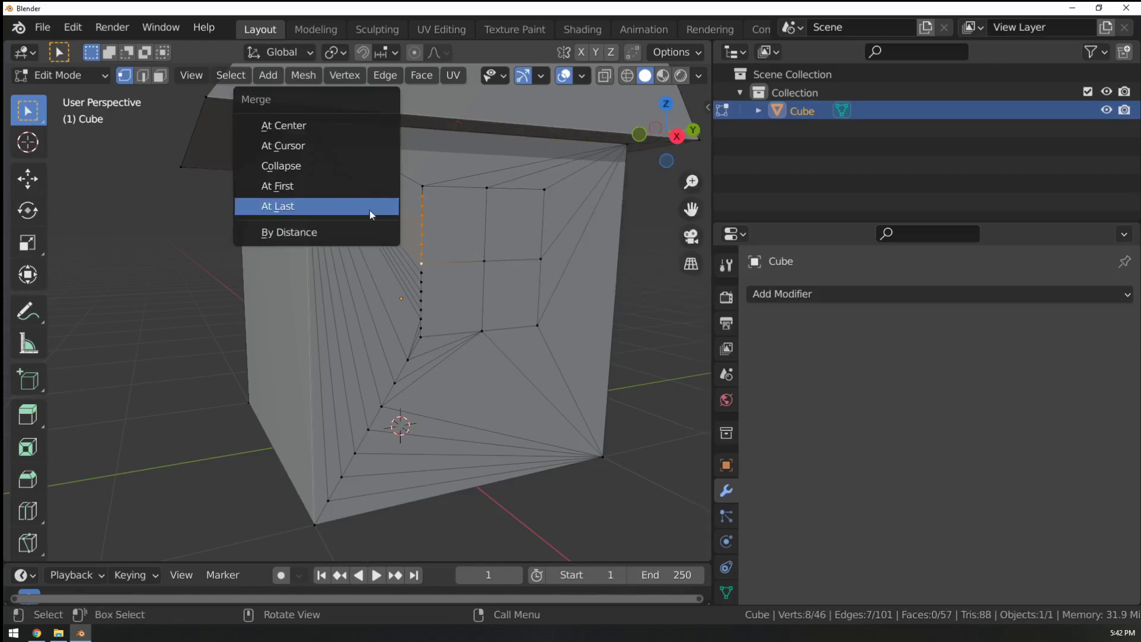
left_click(313, 217)
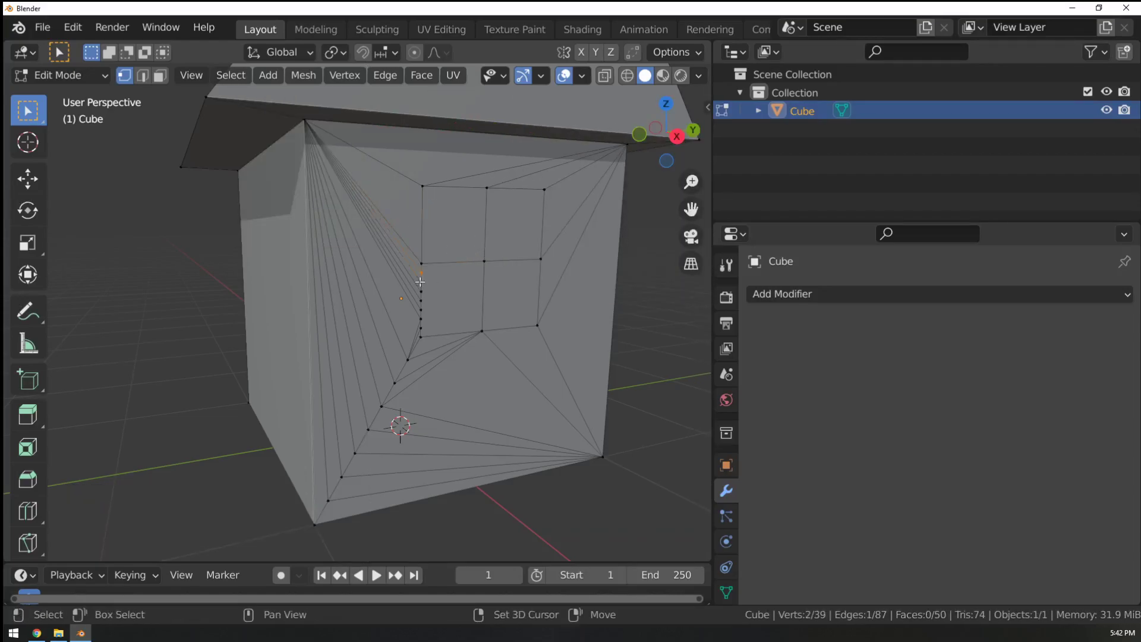
Merge the extra vertices on the lower half of the window's side edge At Last into the window's lower corner.
left_click(422, 316, "ctrl")
key("m")
left_click(463, 312)
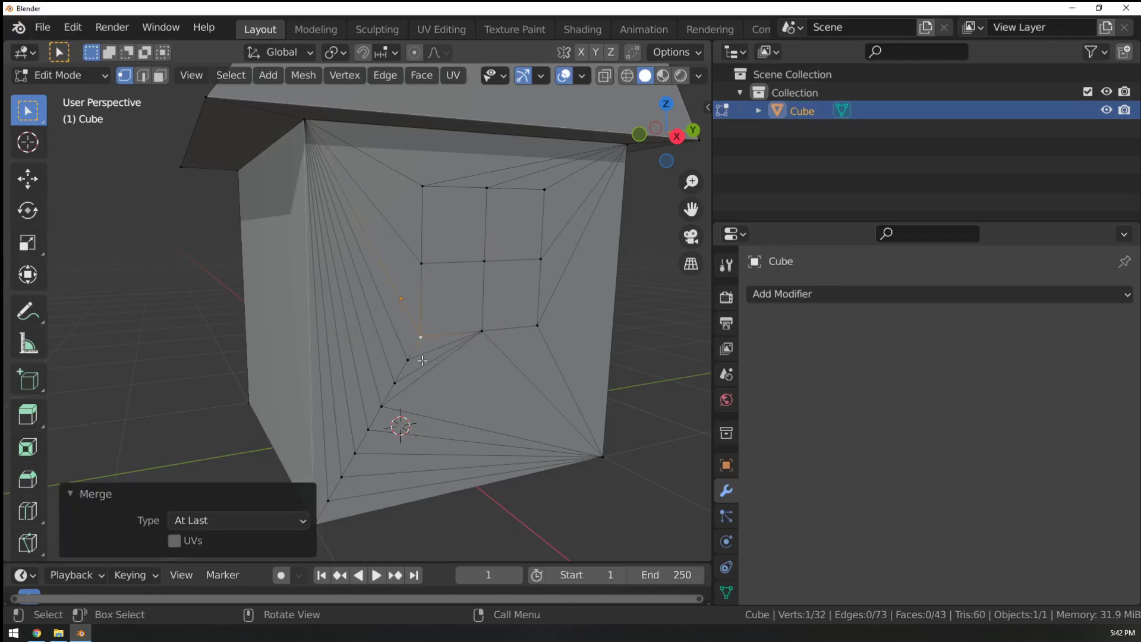
Circle-select the extra vertices on the diagonal below the window and merge them At Last into the wall's lower corner.
key("a")
key("alt+a")
key("c")
left_click_drag(360, 455, 339, 486)
key("Escape")
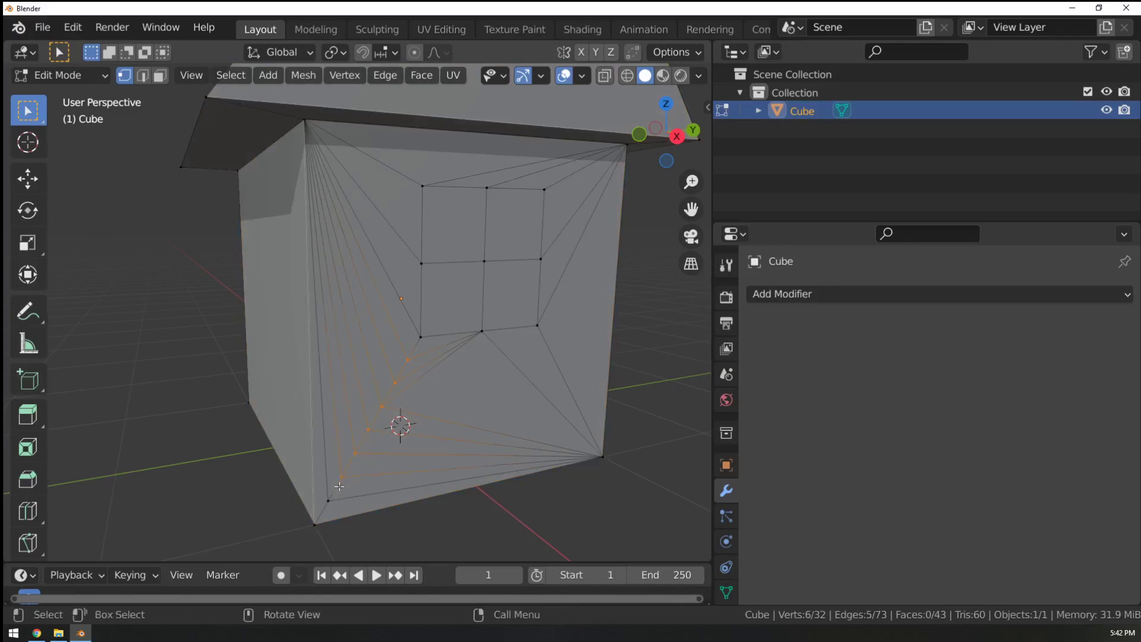
key("m")
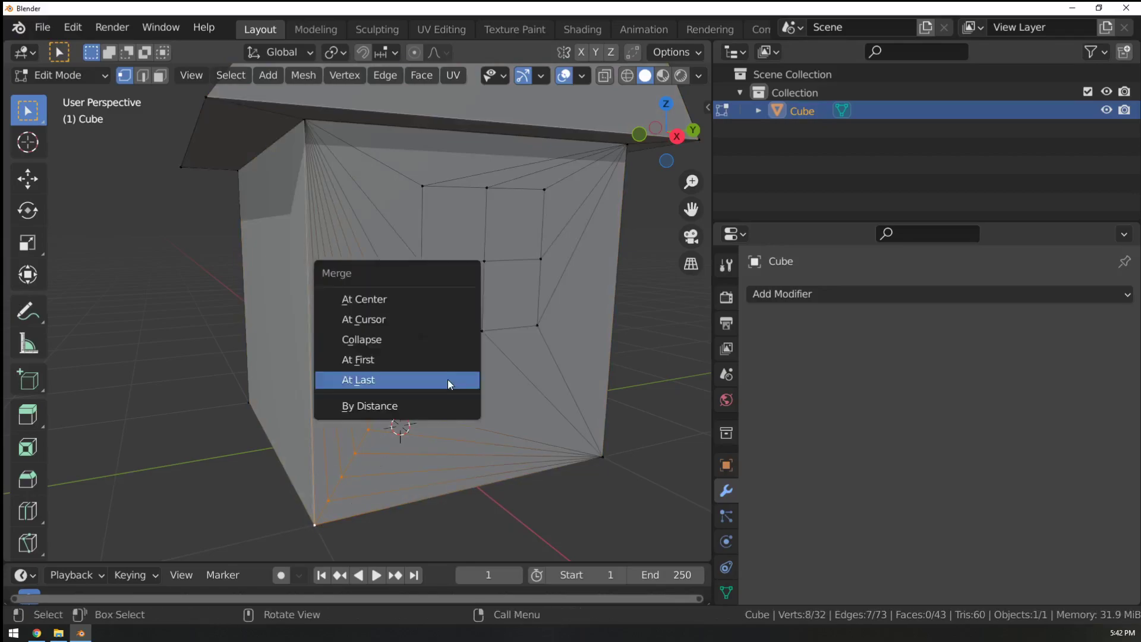
left_click(448, 379)
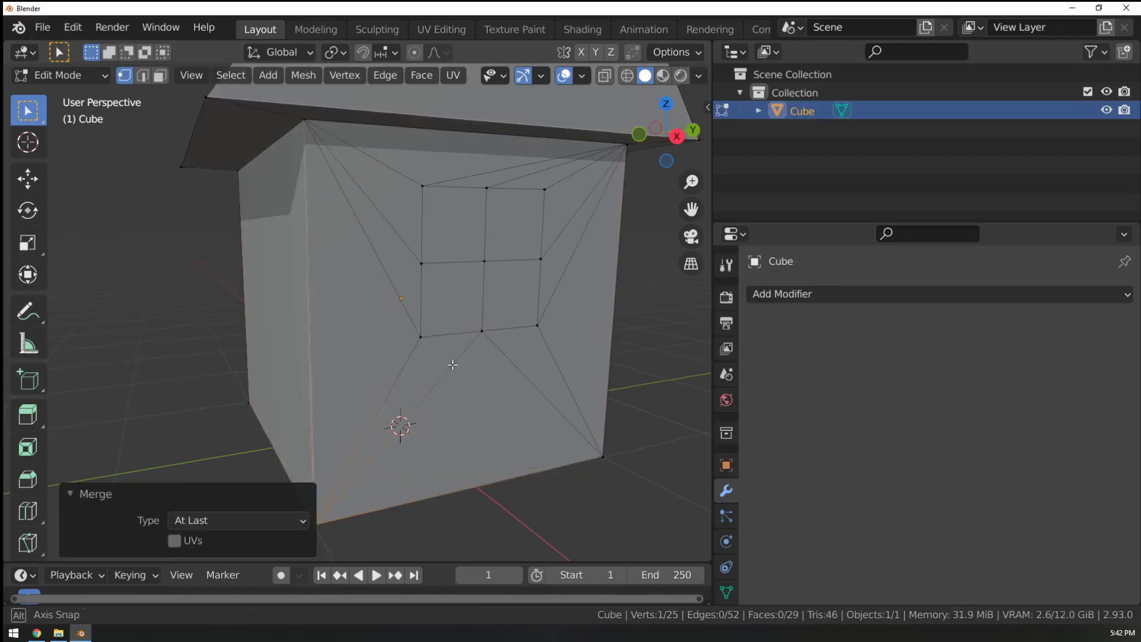
Try to convert the three triangles above the window to quads in face select mode.
middle_click_drag(453, 365, 439, 369)
middle_click_drag(448, 313, 421, 303)
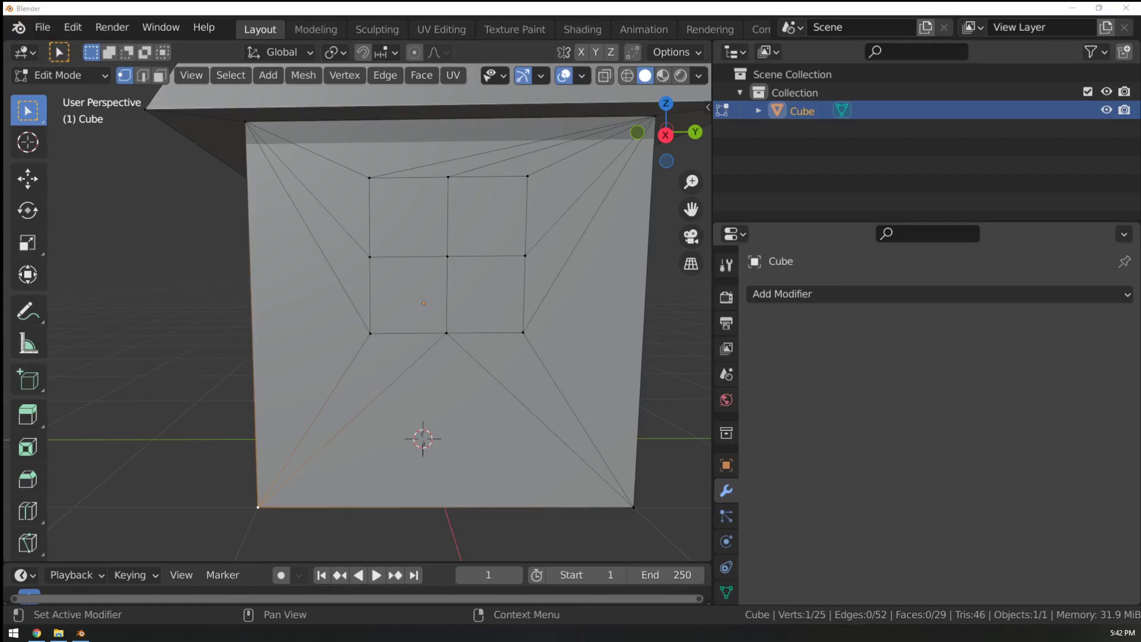
middle_click_drag(473, 254, 427, 219)
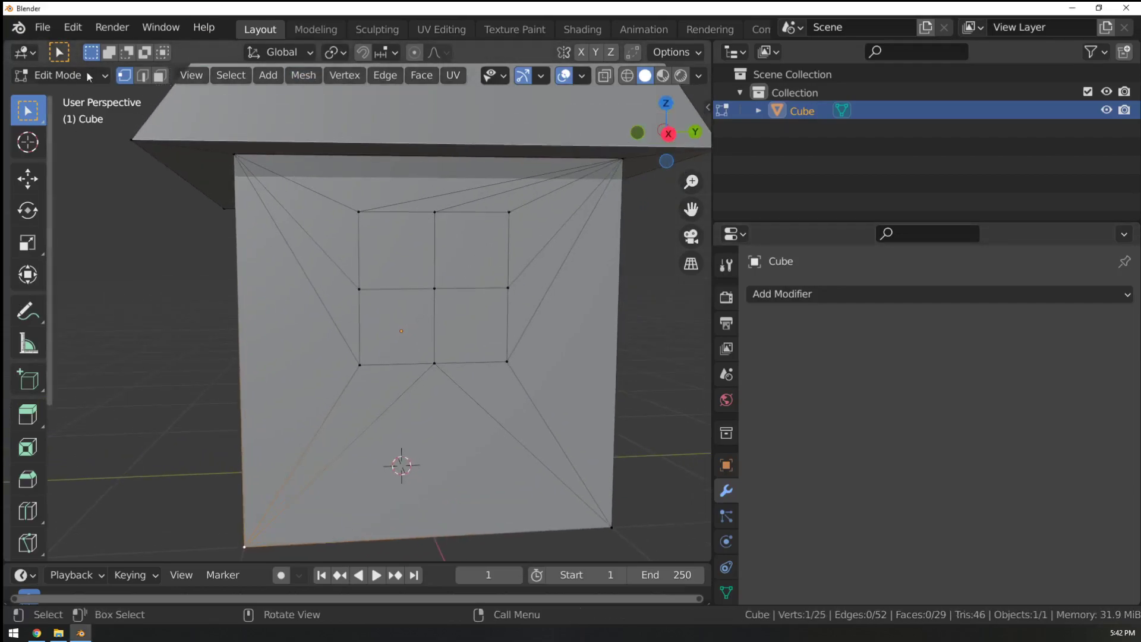
left_click(159, 74)
left_click(453, 174)
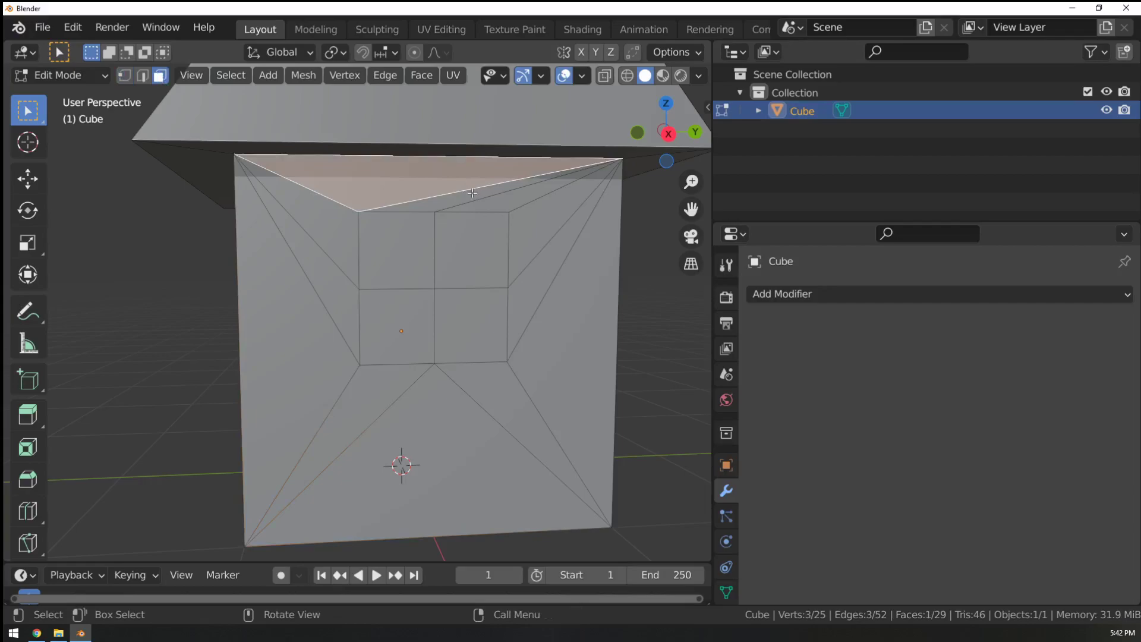
left_click(473, 193, "shift")
left_click(487, 200, "shift")
key("alt+j")
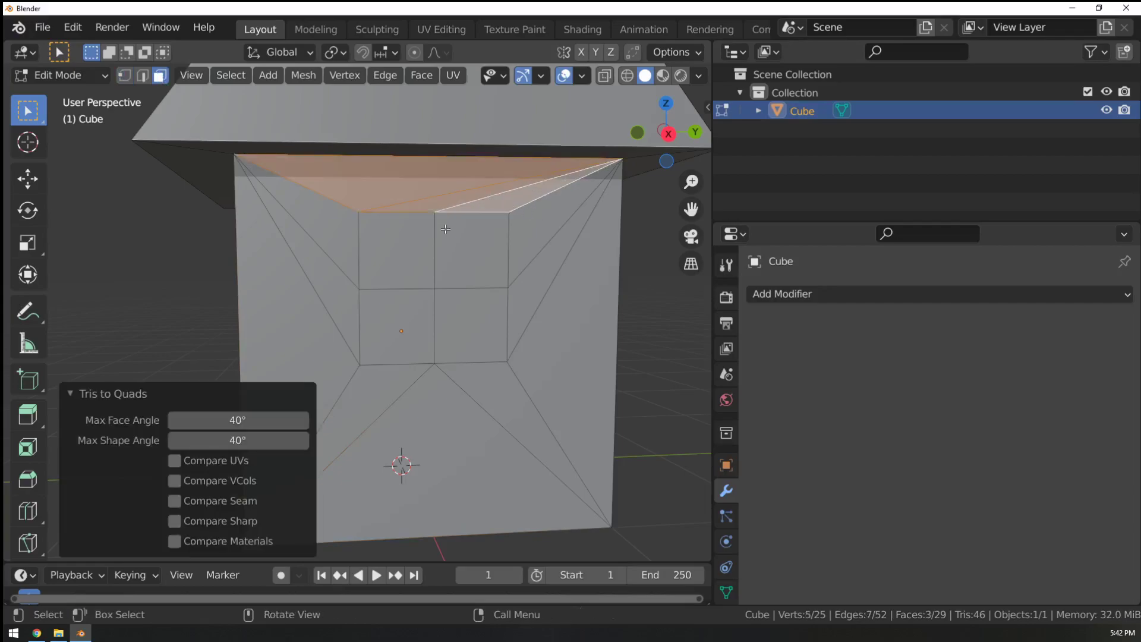
Select the four window faces and inspect the house in Object Mode around to its side wall.
middle_click_drag(445, 229, 414, 257)
left_click(426, 254)
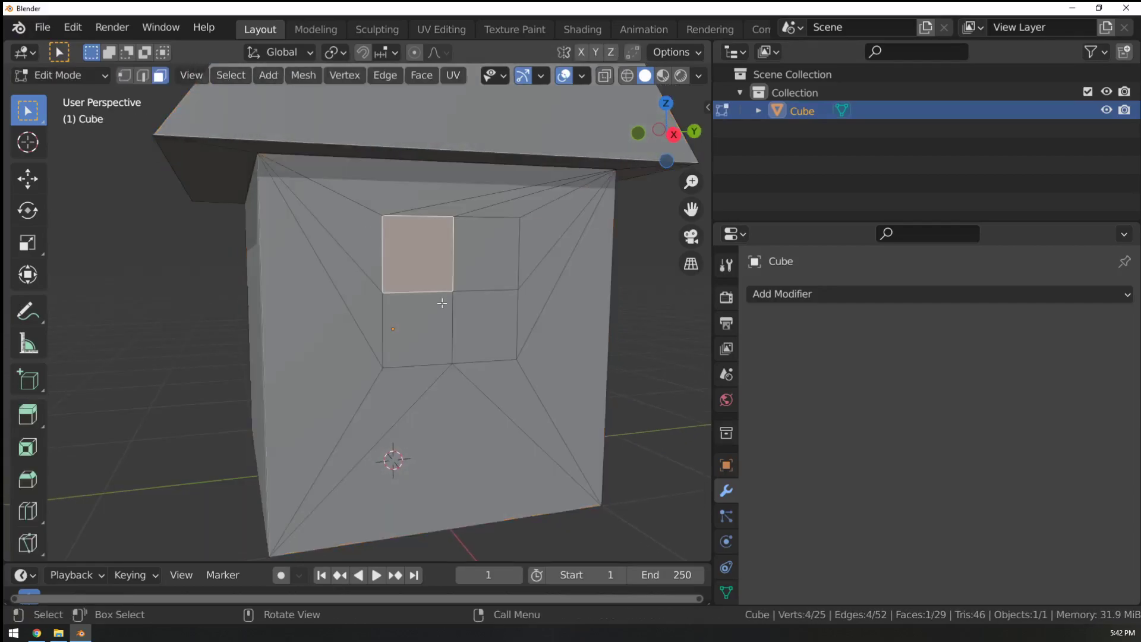
left_click(427, 312, "shift")
left_click(484, 325, "shift")
left_click(484, 265, "shift")
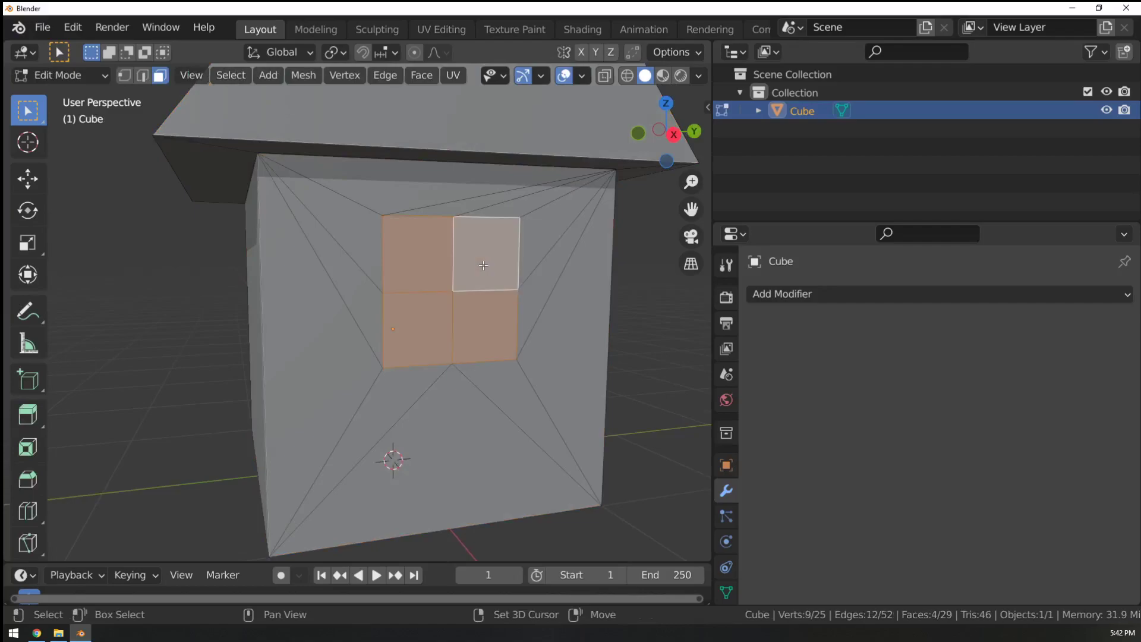
key("Tab")
middle_click_drag(352, 299, 443, 304)
Subdivide the plain side wall face in Edit Mode with one cut and Create N-Gons turned off.
key("Tab")
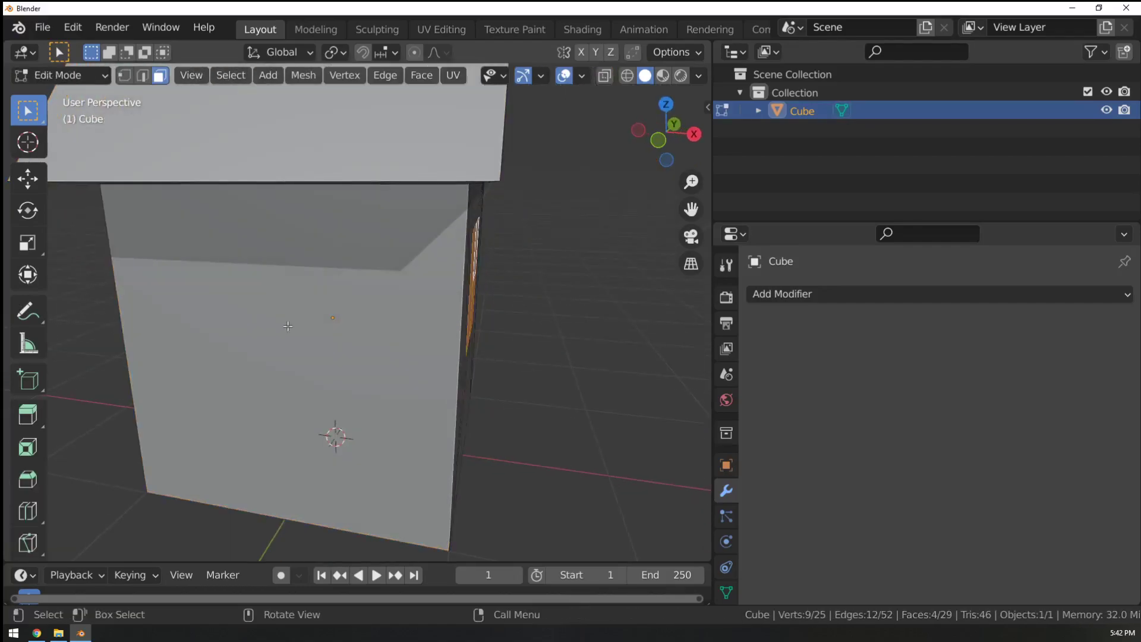
left_click(276, 328)
middle_click_drag(260, 336, 333, 296, "shift")
right_click(354, 291)
left_click(322, 291)
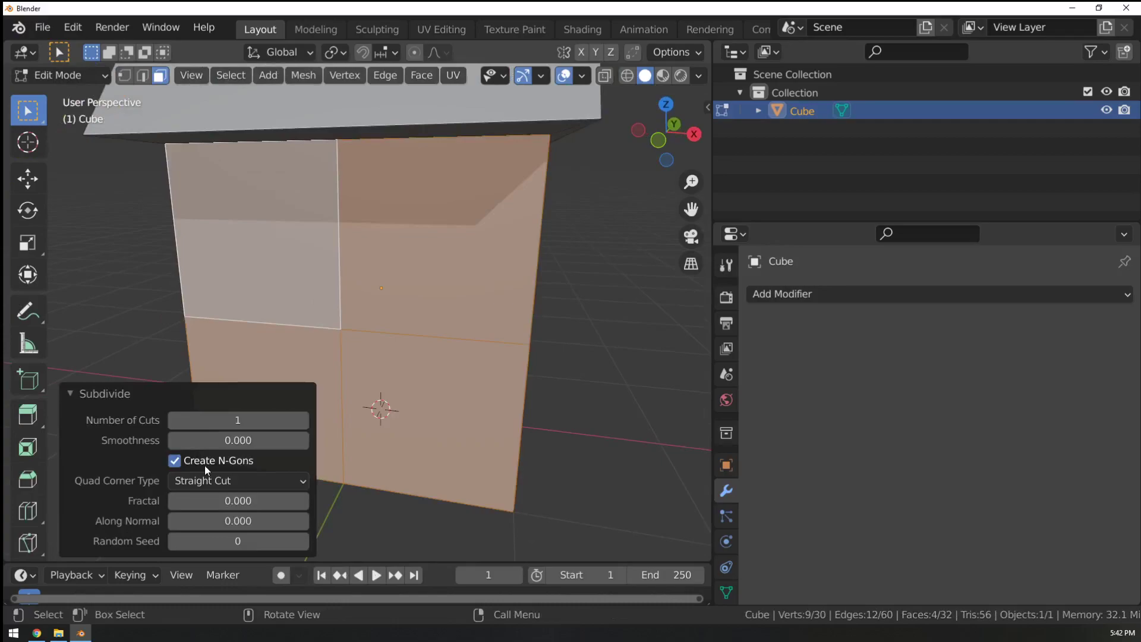
left_click(174, 463)
Try triangulating the side wall's four subdivided faces, undo it and return to Object Mode.
middle_click_drag(373, 340, 414, 364)
key("Tab")
key("Tab")
key("ctrl+t")
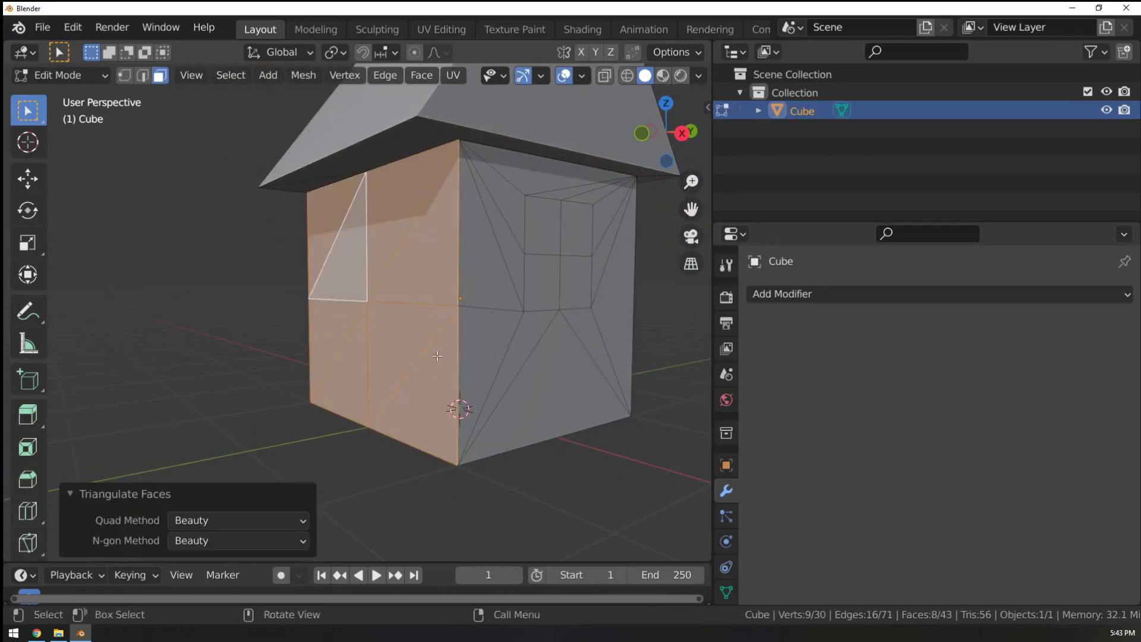
key("ctrl+z")
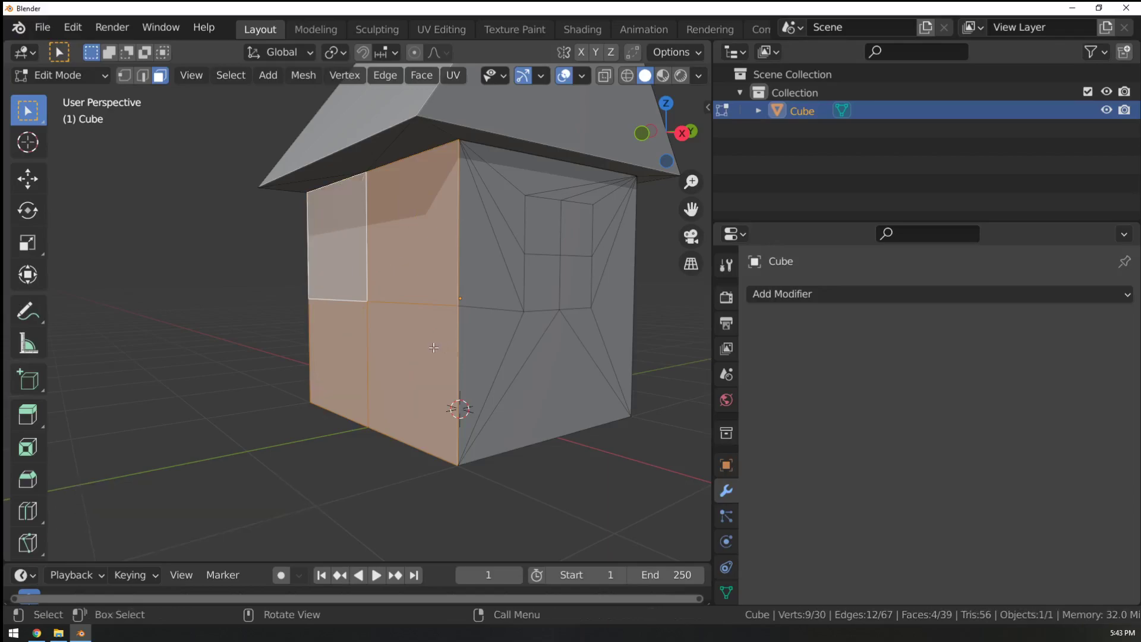
key("Tab")
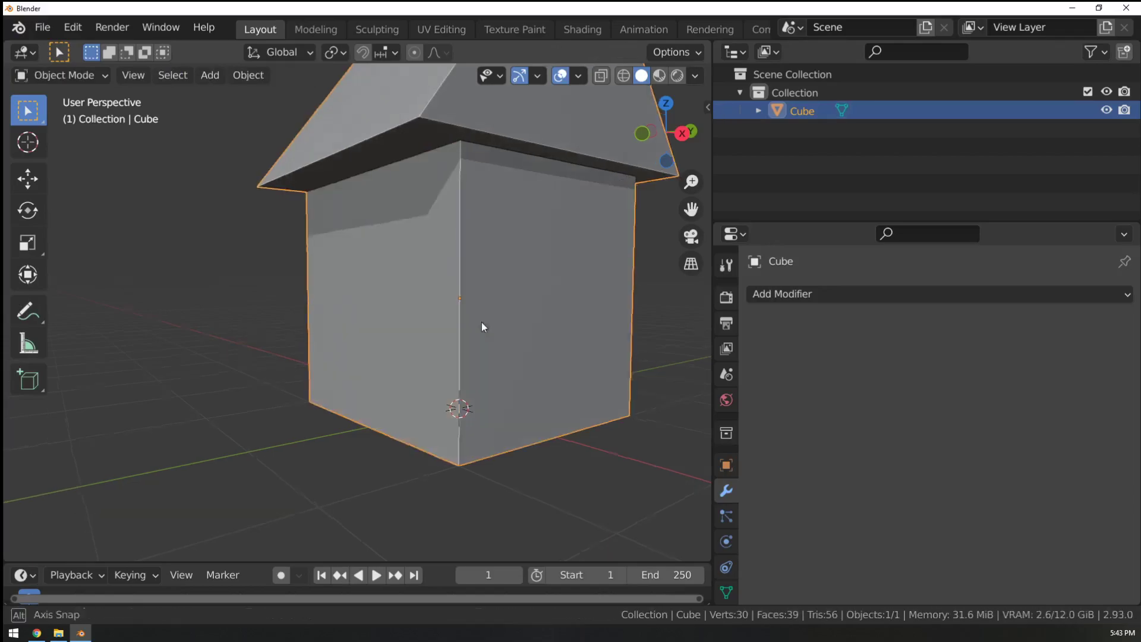
middle_click_drag(481, 322, 414, 350)
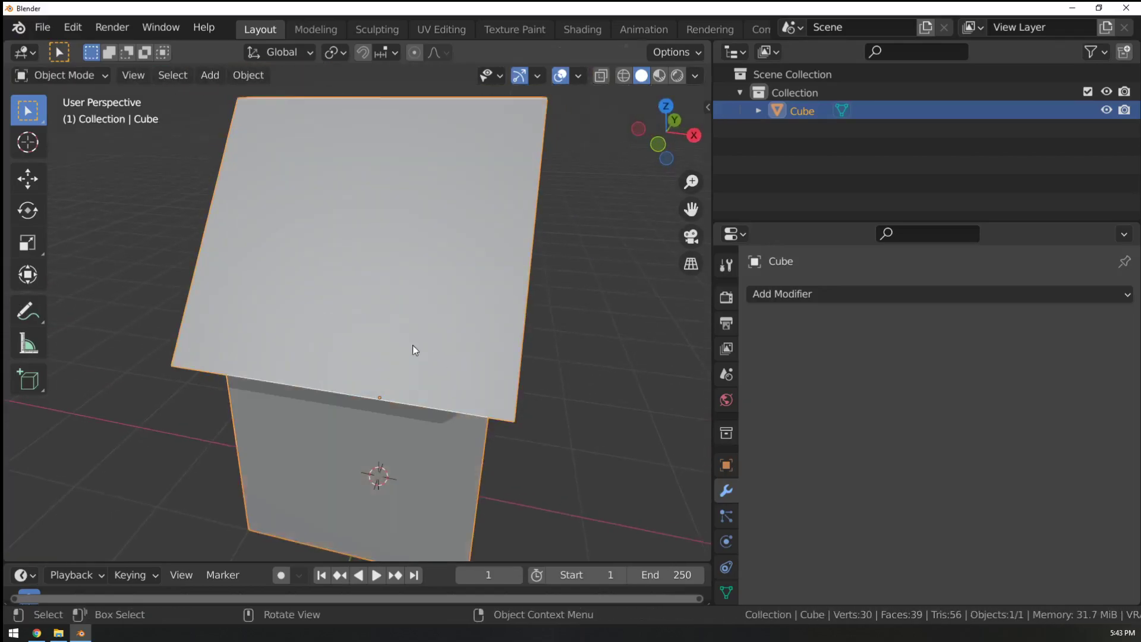
Switch to Chrome, search Google Images for "edge flow" in a new tab and open the "What is Edge Flow?" wireframe head result.
left_click(39, 633)
left_click(1000, 11)
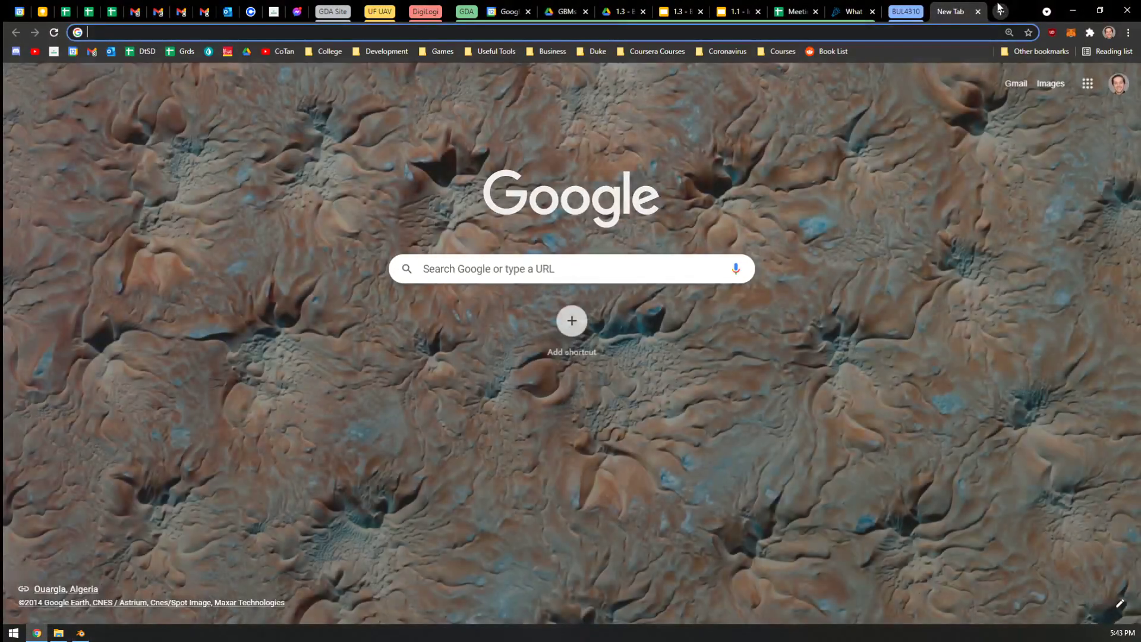
type("edge flow")
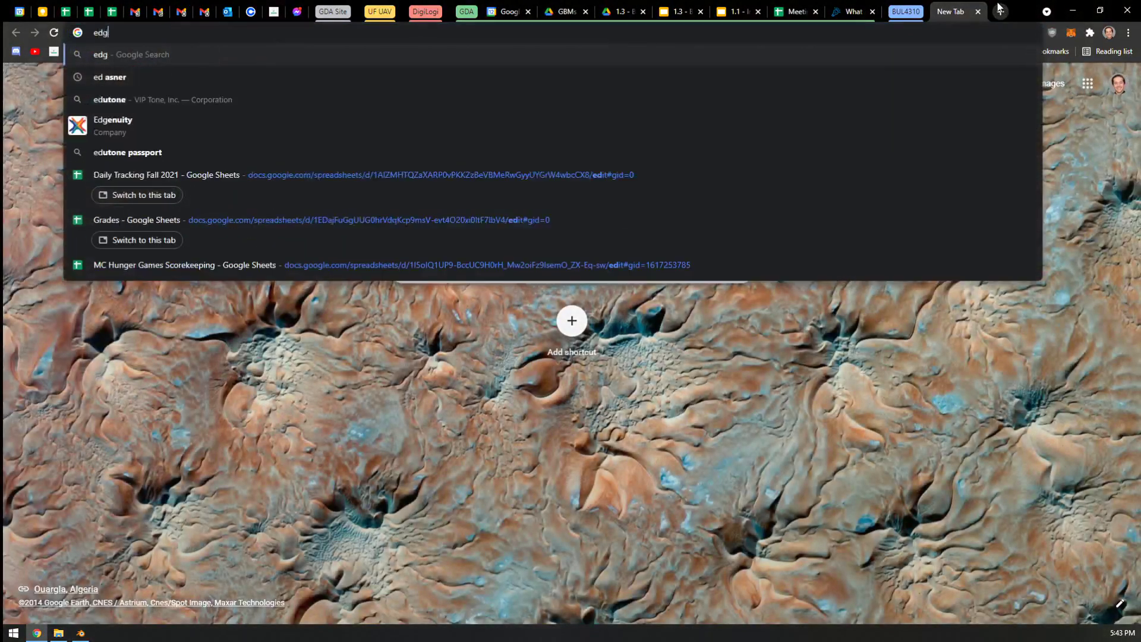
key("Return")
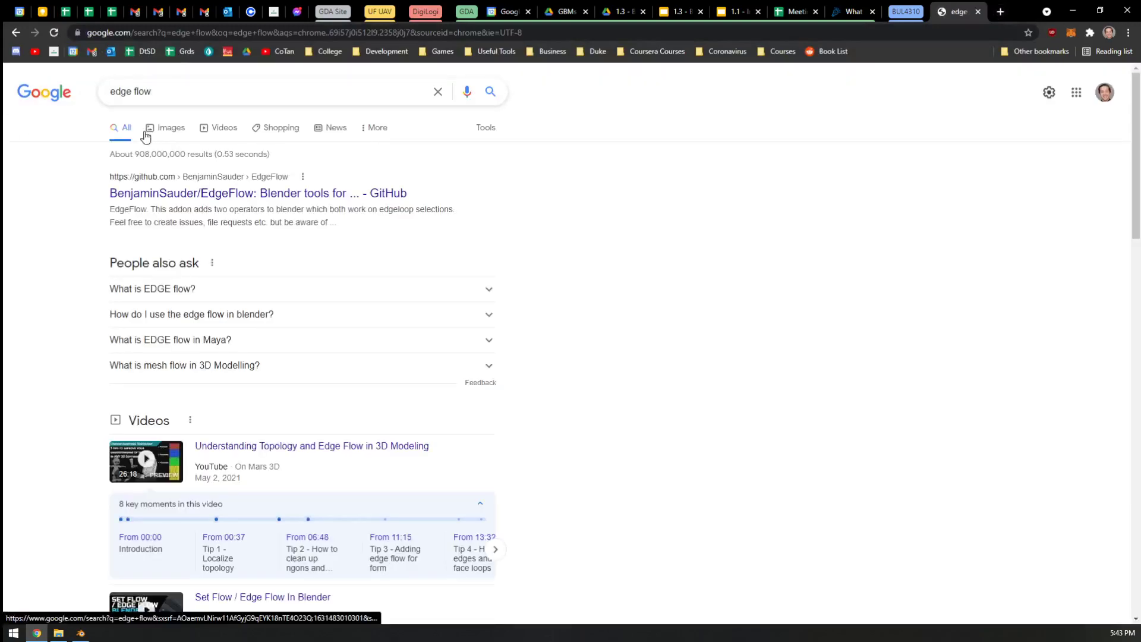
left_click(157, 128)
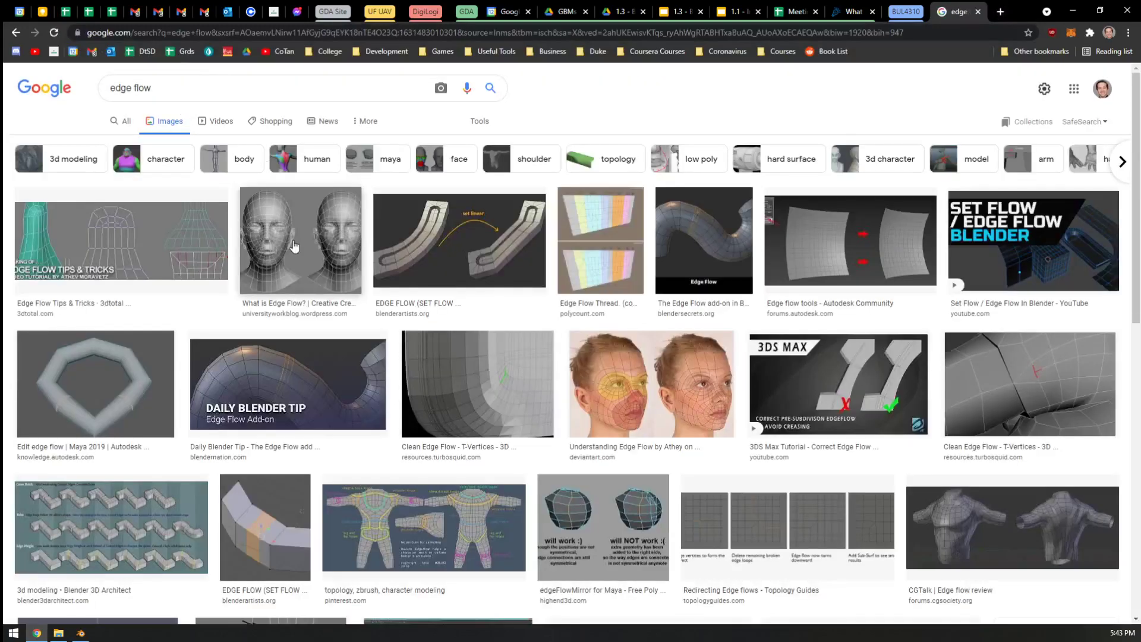
left_click(292, 244)
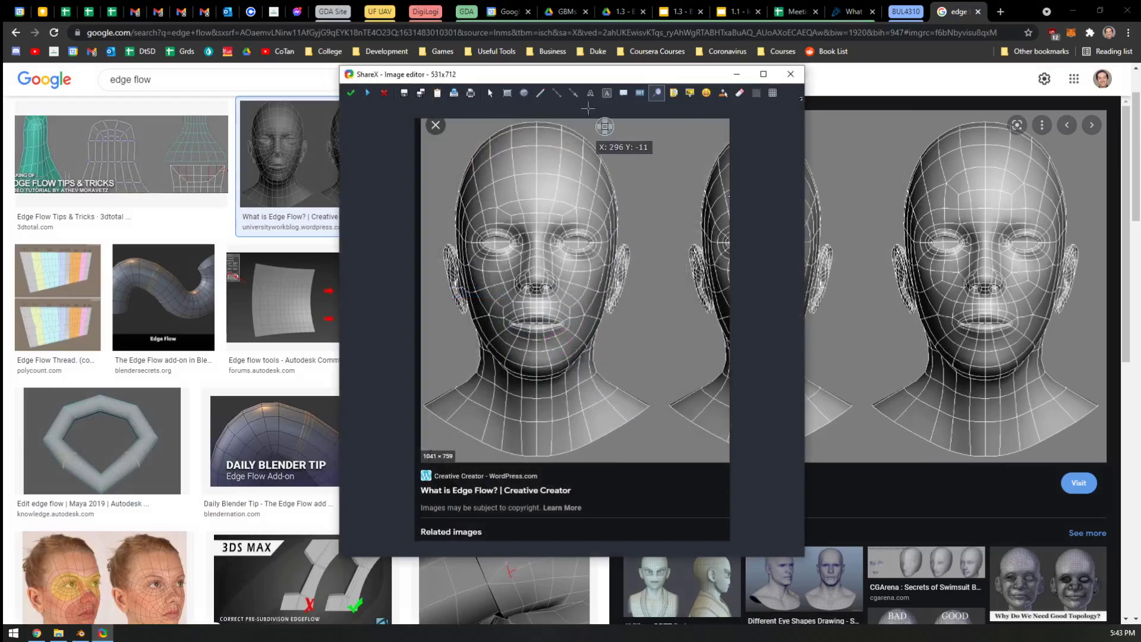
Draw pink freehand lines over the mouth, nose and forehead of the head screenshot in the ShareX image editor, and discard it.
left_click(541, 92)
left_click_drag(580, 327, 525, 355)
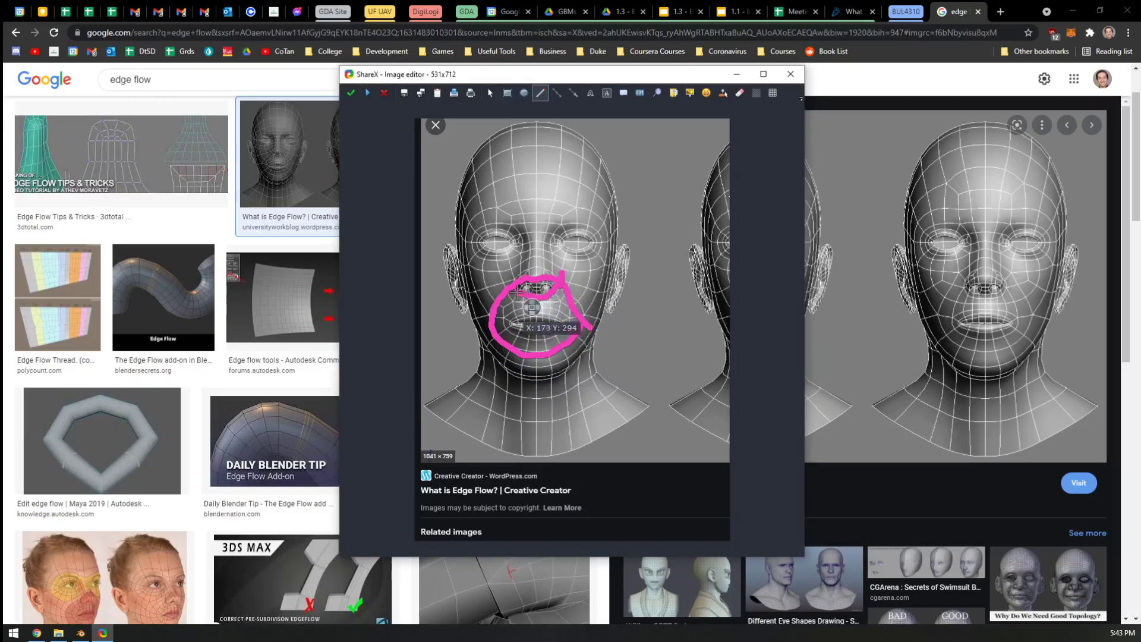
left_click_drag(496, 261, 567, 282)
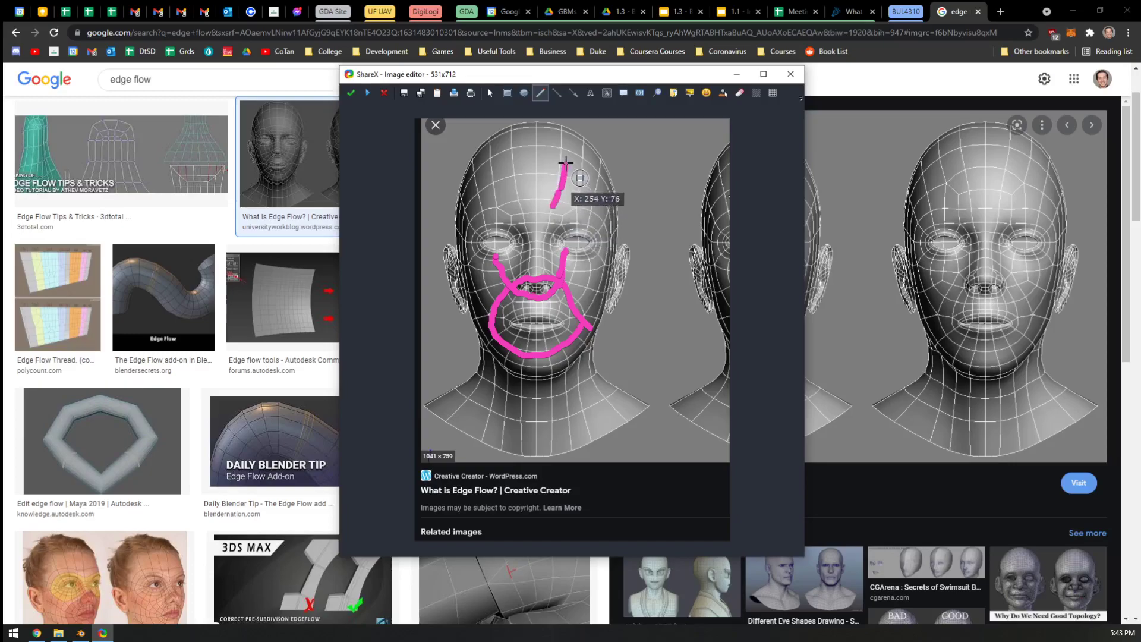
left_click(385, 93)
Open the polycount "Edge Flow Thread" image result showing coloured topology transitions.
left_click(52, 306)
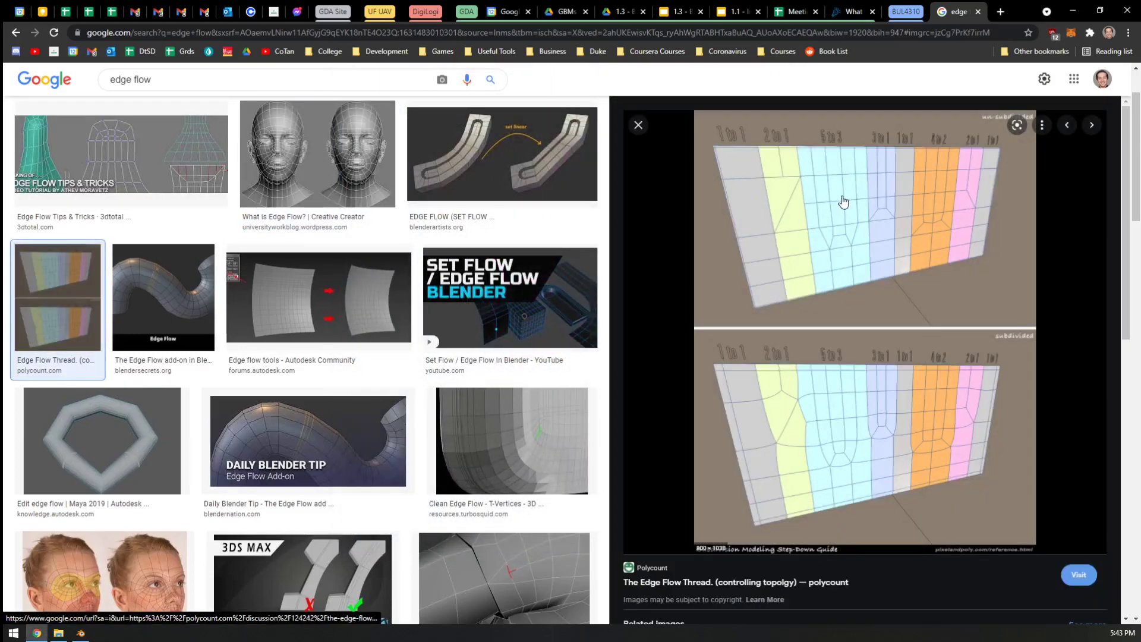
Capture the coloured topology-transition image in ShareX, draw pink freehand marks over its patterns and discard the screenshot.
key("ctrl+Print")
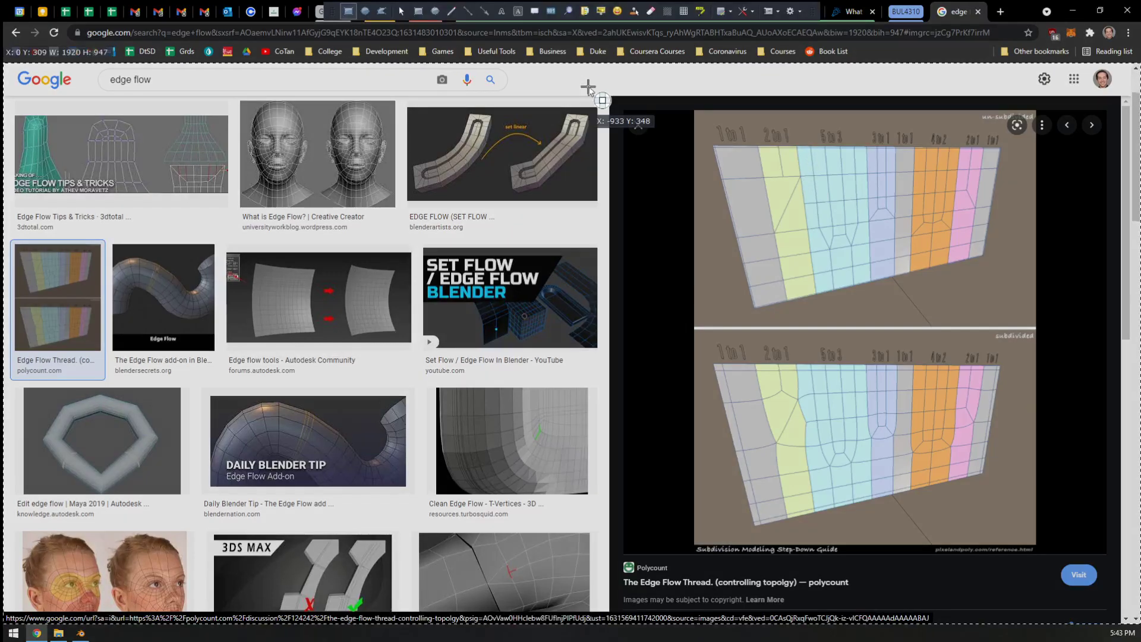
left_click_drag(646, 92, 1080, 565)
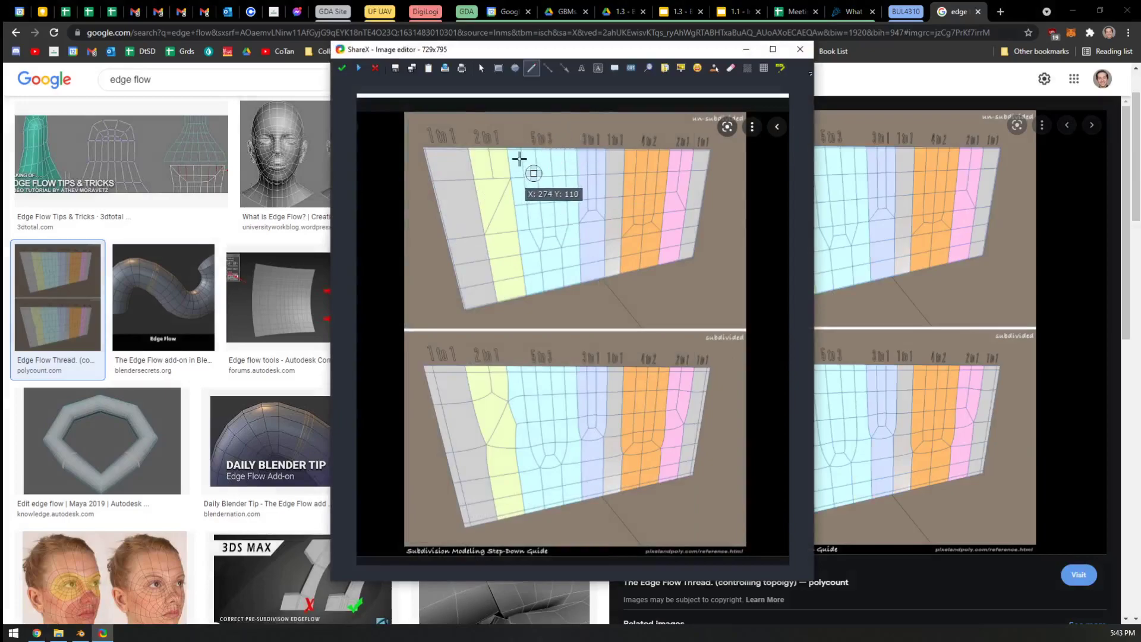
left_click_drag(519, 157, 541, 254)
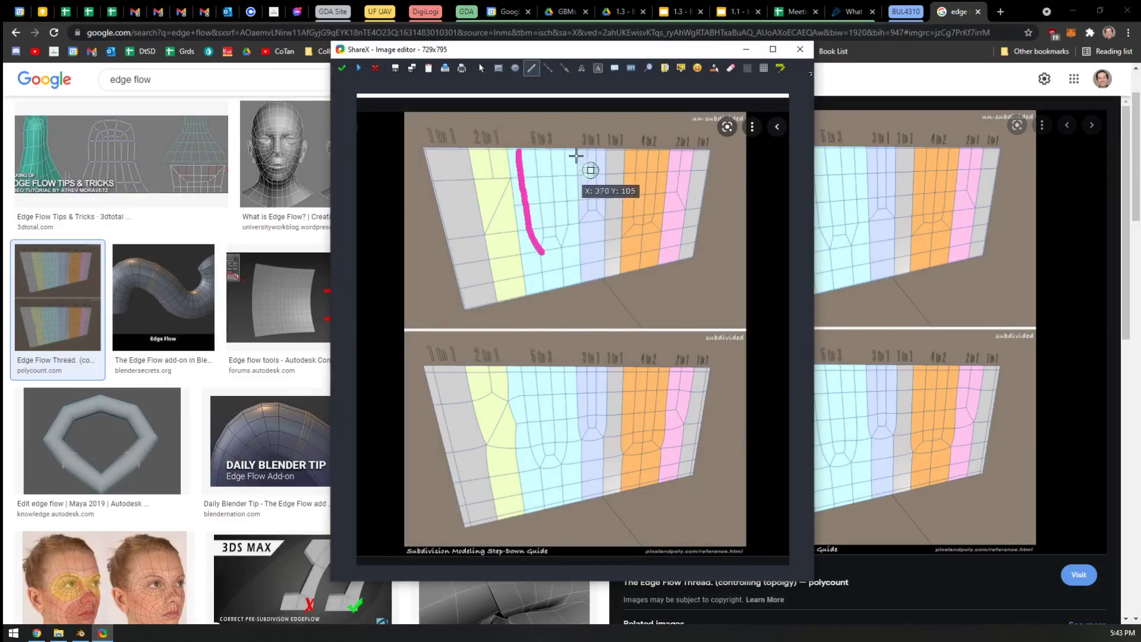
left_click_drag(573, 152, 570, 199)
mouse_move(575, 437)
left_mouse_down()
mouse_move(514, 458)
mouse_move(573, 438)
left_mouse_up()
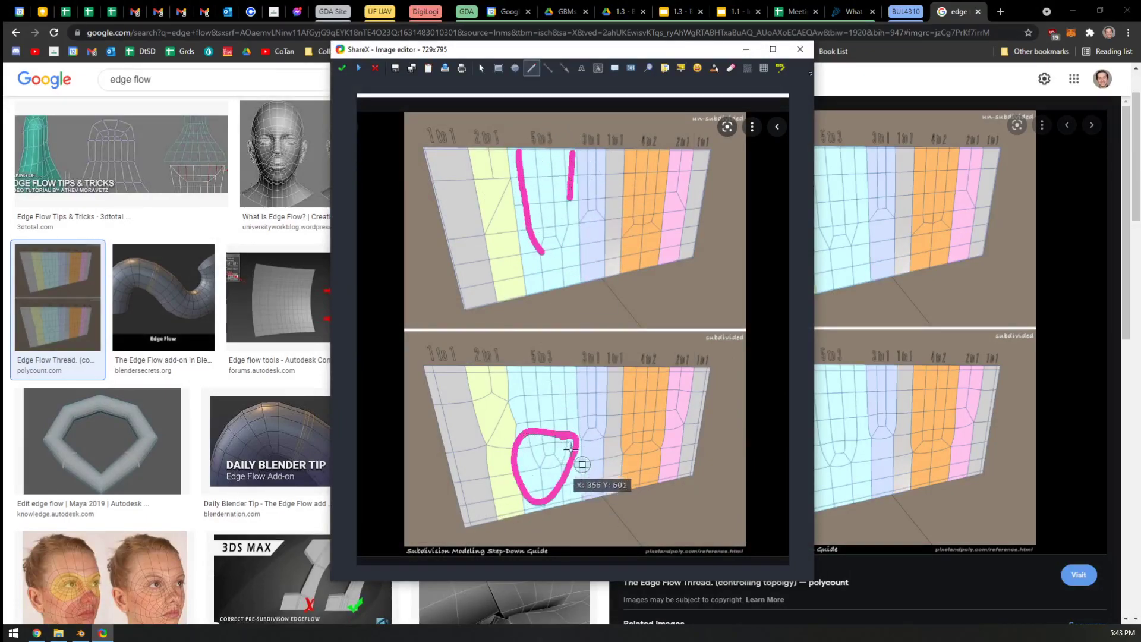
key("ctrl+z")
left_click_drag(579, 369, 588, 447)
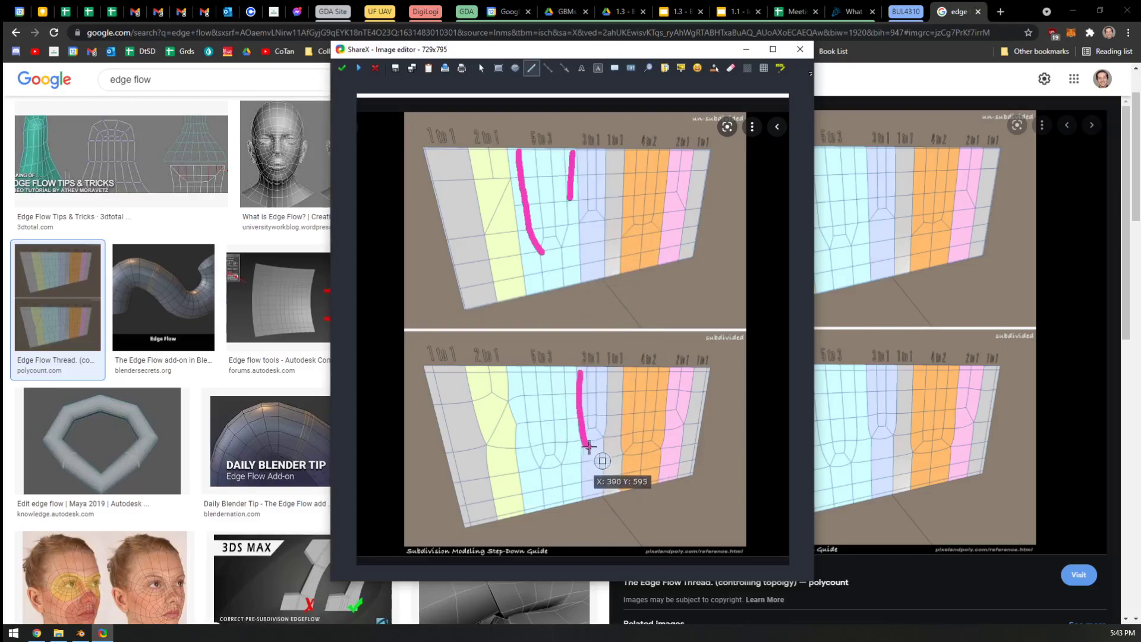
key("ctrl+z")
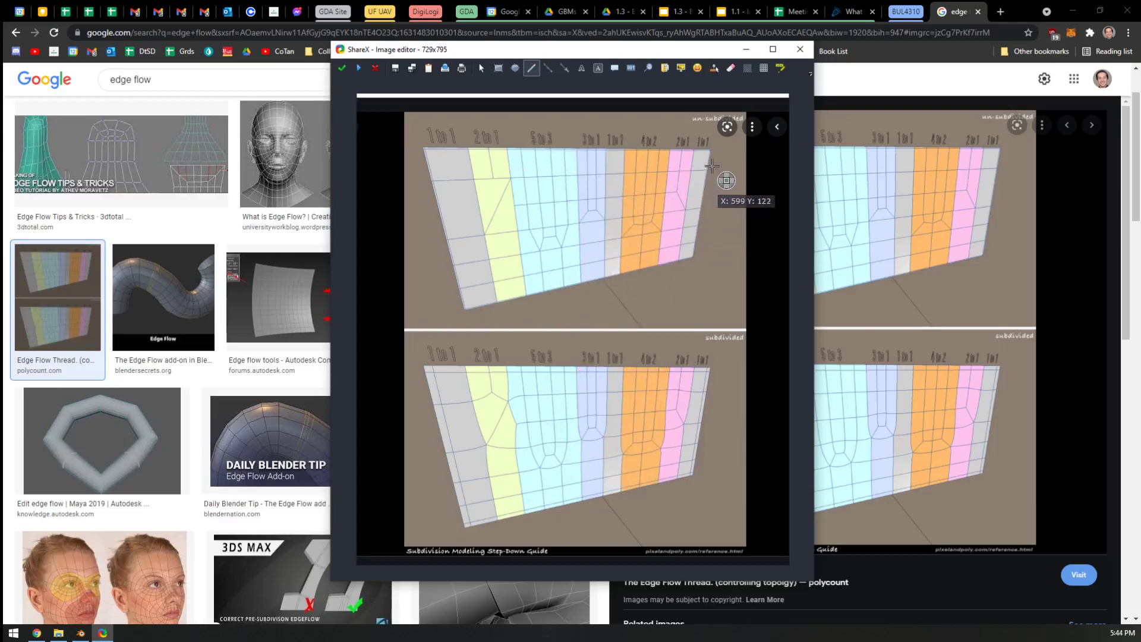
mouse_move(712, 166)
left_mouse_down()
mouse_move(496, 130)
mouse_move(434, 309)
mouse_move(716, 174)
mouse_move(656, 156)
left_mouse_up()
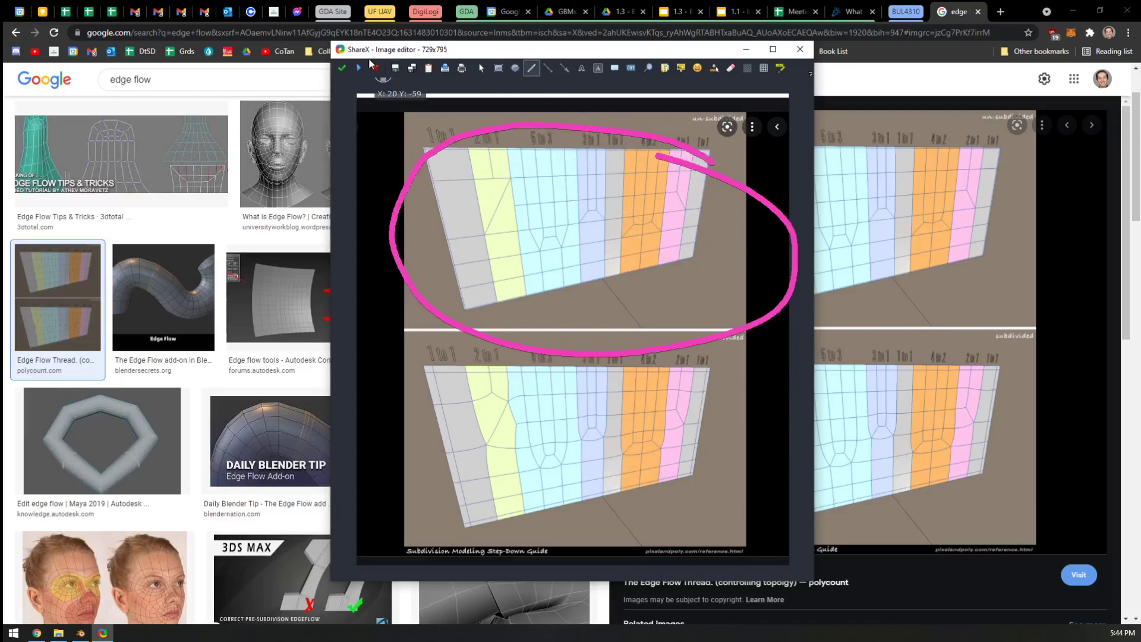
left_click(372, 66)
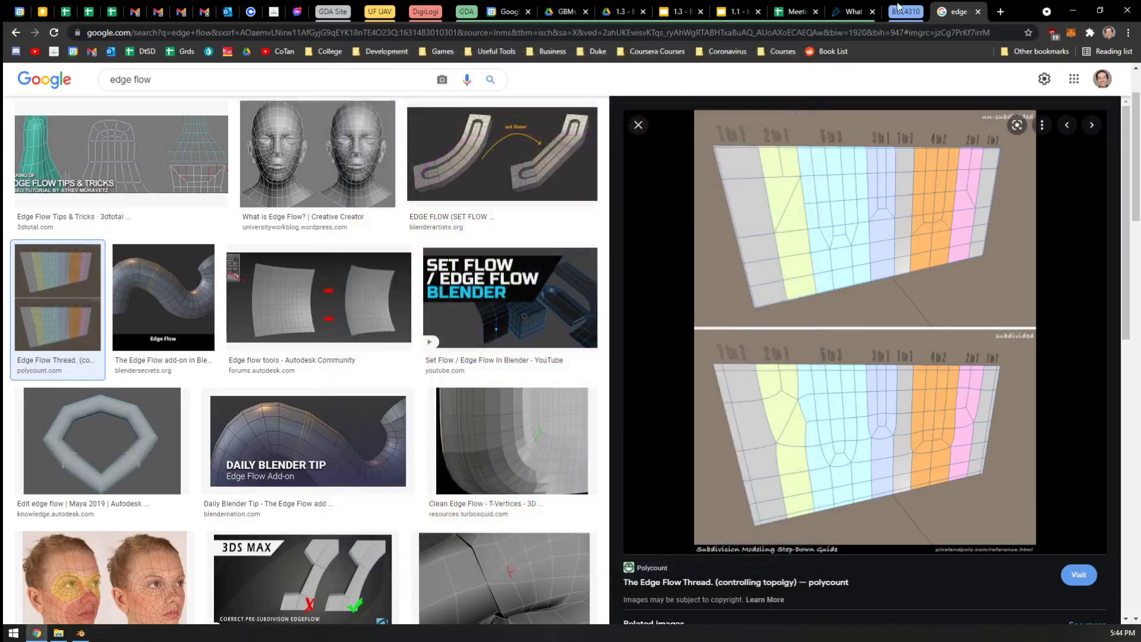
left_click(81, 633)
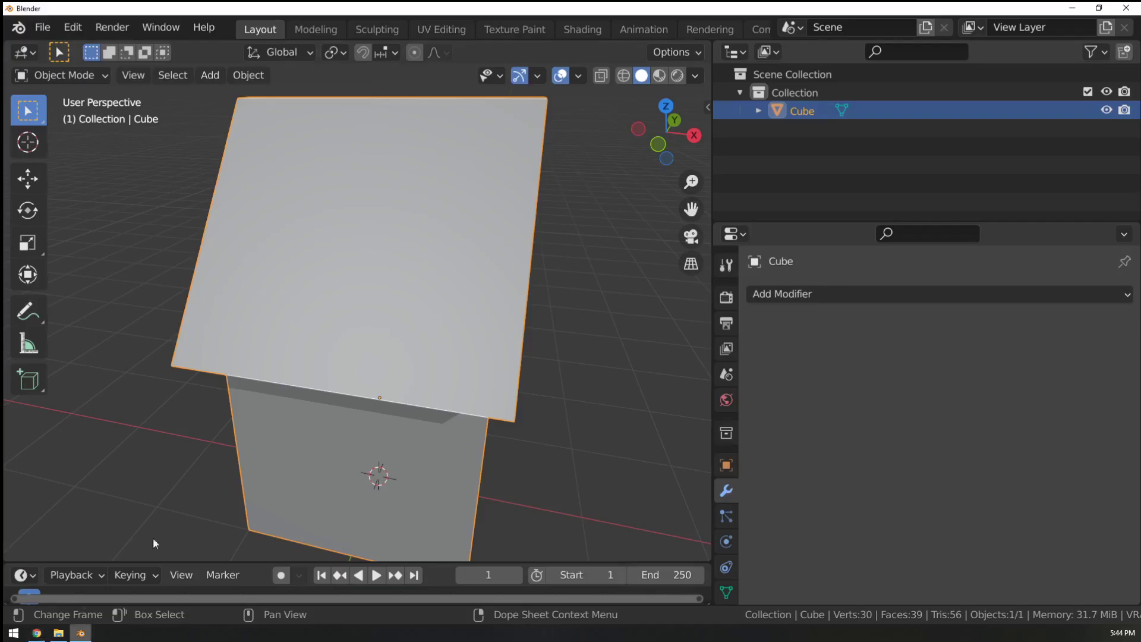
middle_click_drag(498, 245, 393, 200)
middle_click_drag(464, 261, 481, 300, "shift")
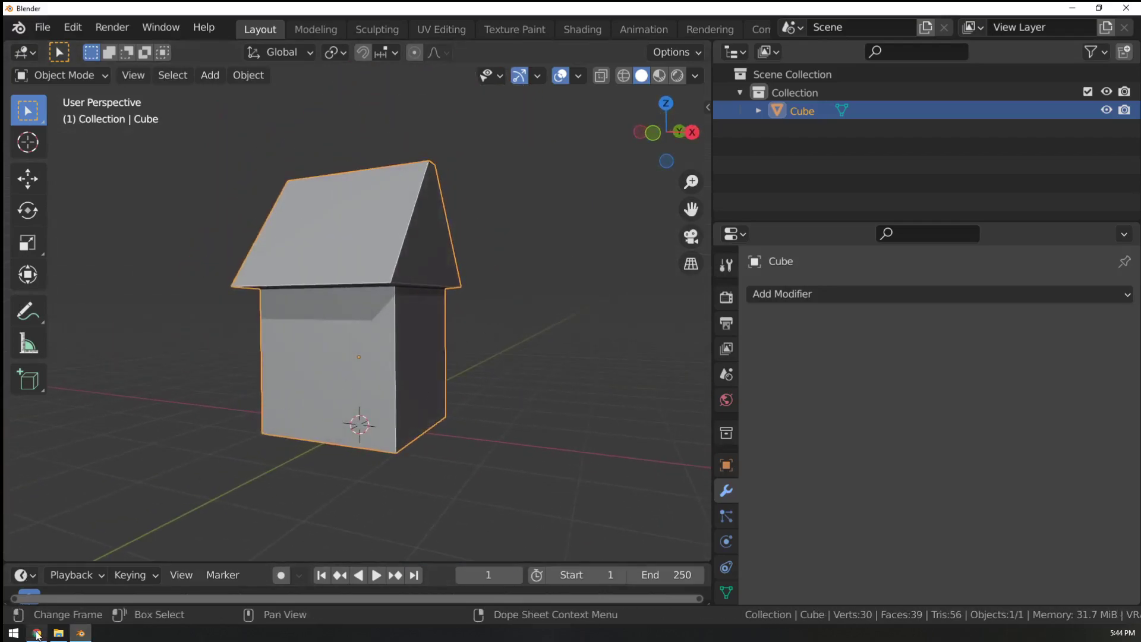
In Chrome, close the edge flow search tab and briefly present the "What are edge loops?" slide of 1.3 - Beginner 3D Modeling.
key("alt+Tab")
middle_click(964, 4)
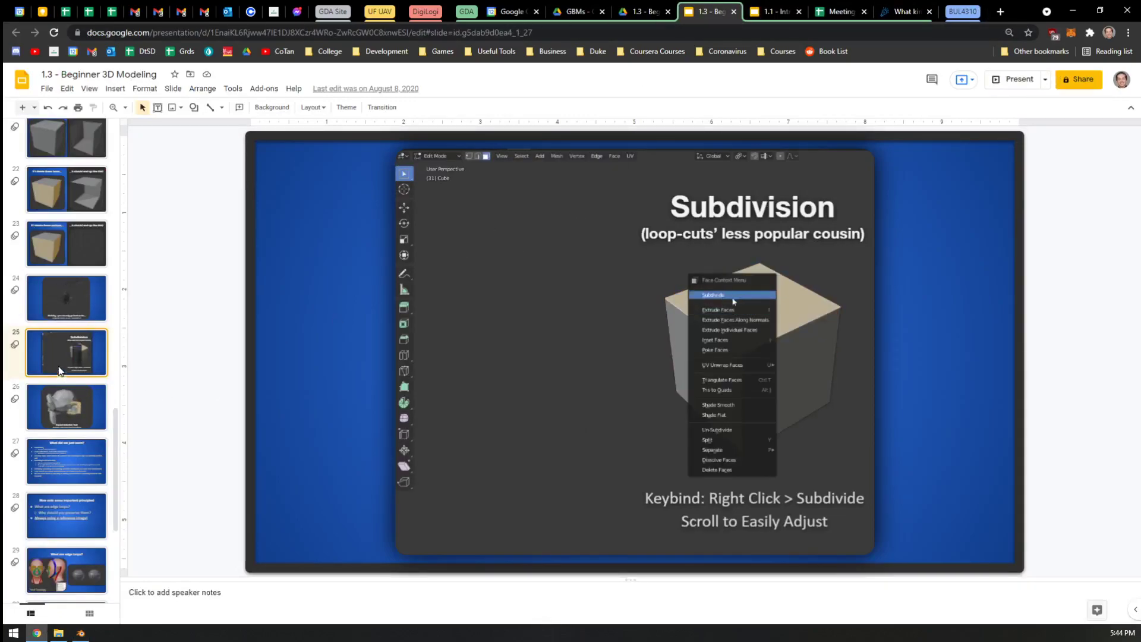
scroll(60, 371, "down", 2)
left_click(65, 289)
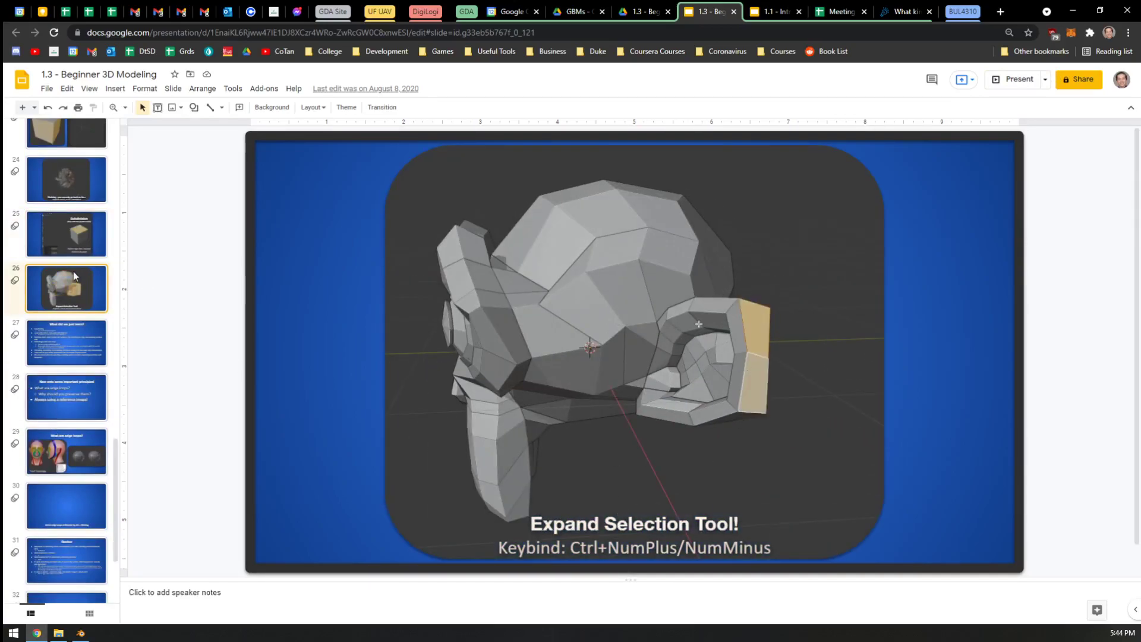
left_click(67, 452)
left_click(1008, 84)
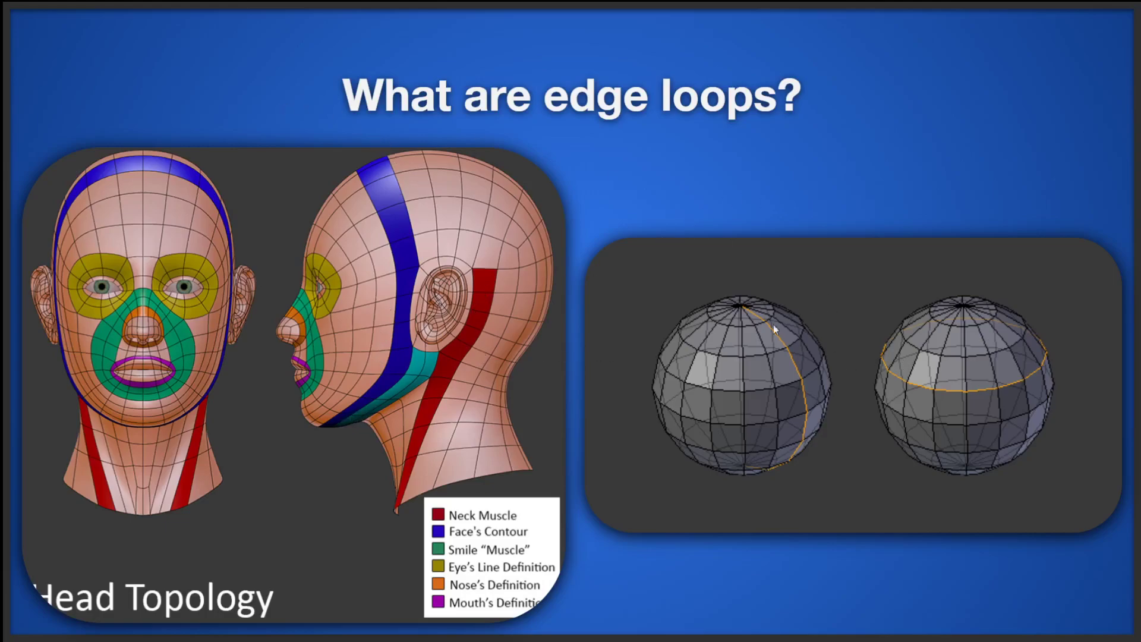
key("Escape")
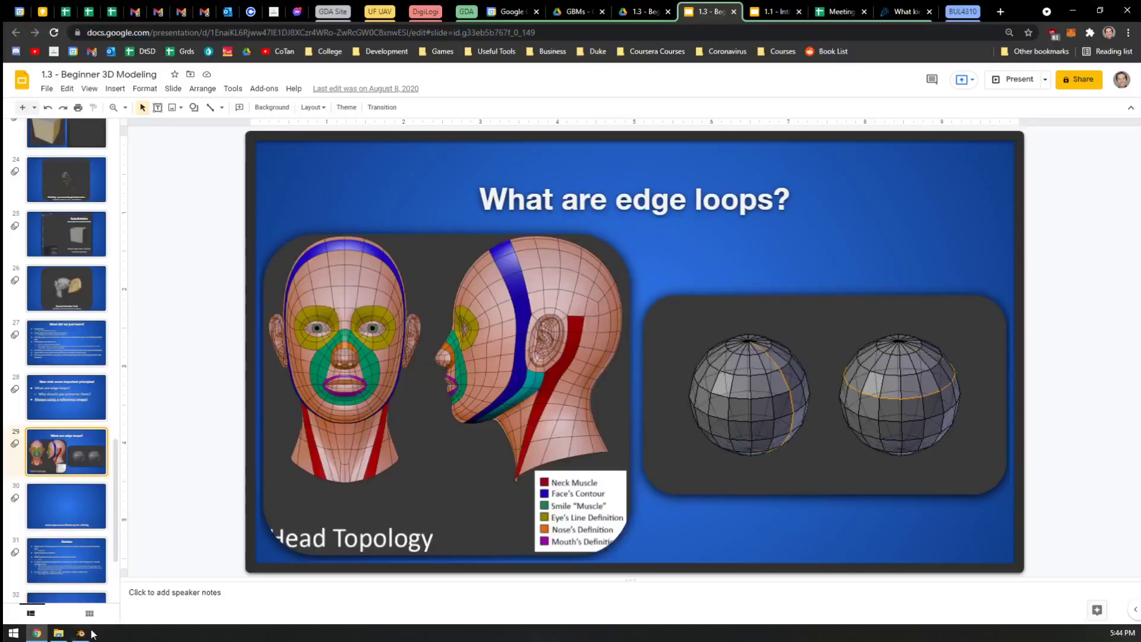
Switch to Blender, delete the house and add a Monkey mesh.
left_click(85, 633)
key("Tab")
key("Tab")
key("Delete")
key("shift+a")
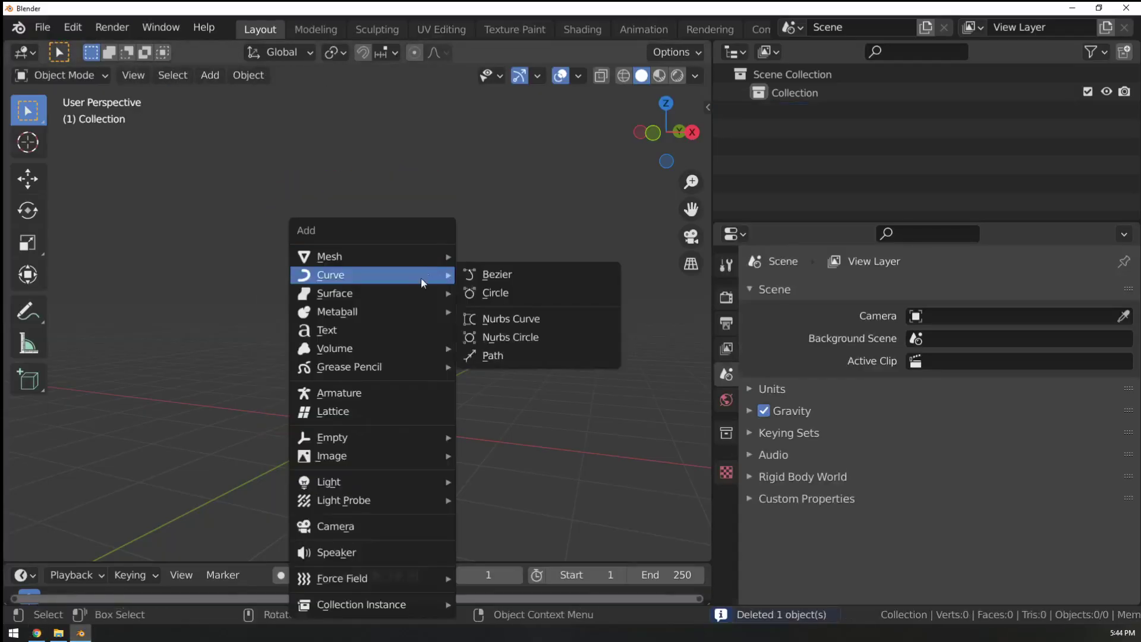
mouse_move(410, 256)
left_click(501, 429)
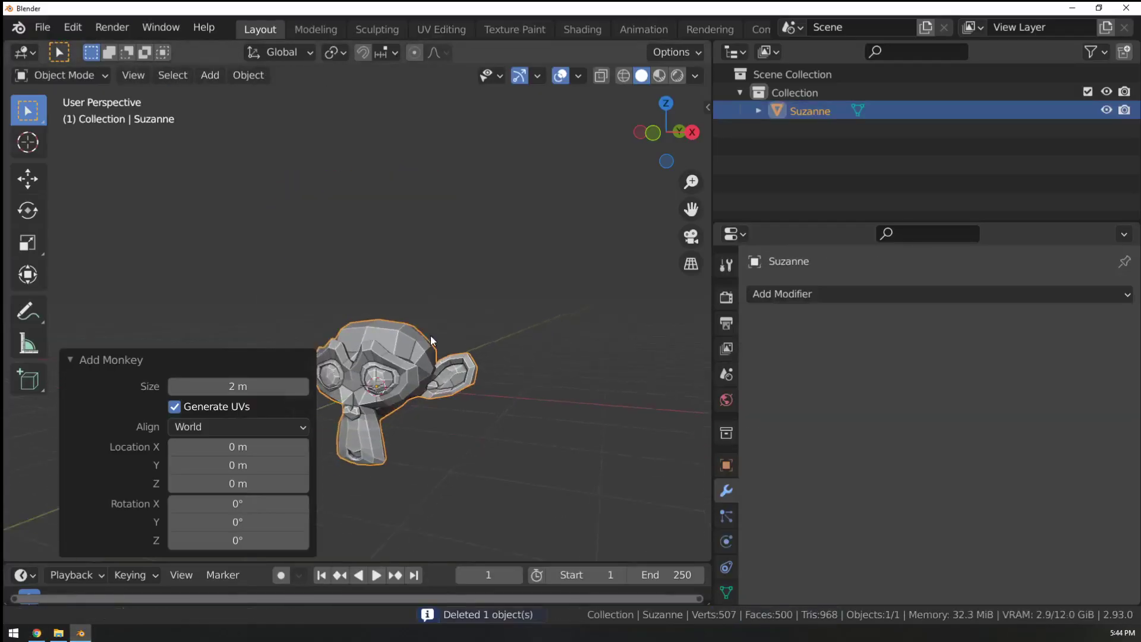
Enter Edit Mode on the monkey and select the face loop running along the brow, cheek and muzzle.
key("Tab")
scroll(419, 291, "up", 3)
scroll(422, 242, "up", 2)
middle_click_drag(419, 291, 392, 220, "shift")
left_click(475, 263, "alt")
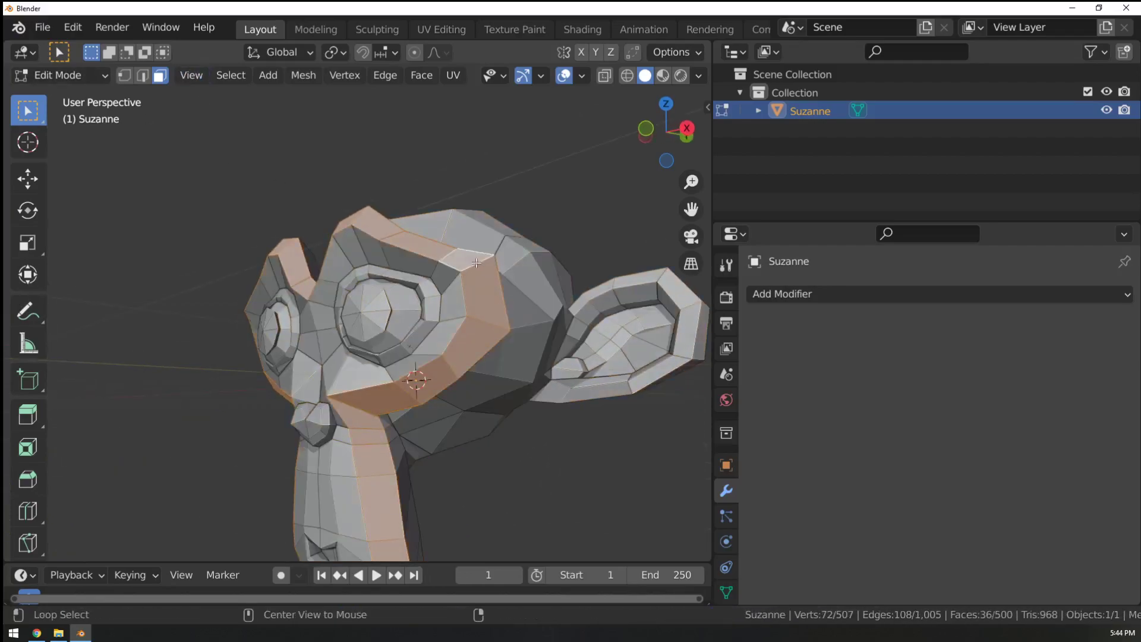
middle_click_drag(476, 262, 218, 250)
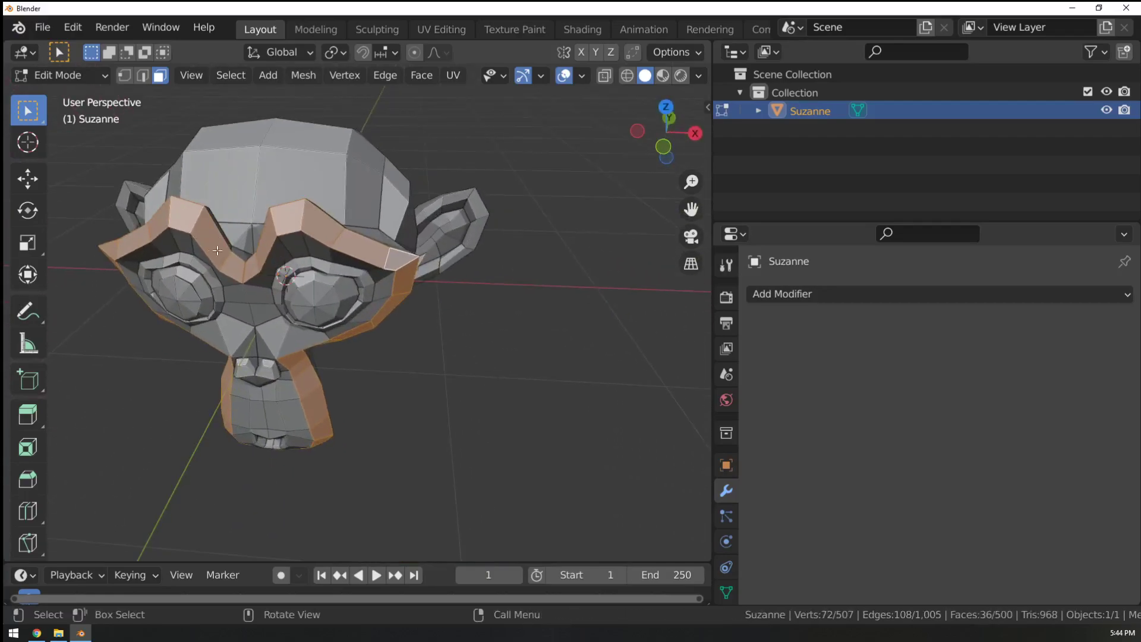
Select the face loop over the crown of the monkey's head and inspect it in wireframe before returning to solid shading.
mouse_move(398, 258)
middle_mouse_down()
mouse_move(405, 178)
mouse_move(517, 142)
mouse_move(556, 112)
mouse_move(455, 152)
middle_mouse_up()
left_click(406, 178, "alt")
key("z")
left_click(349, 163)
mouse_move(349, 163)
middle_mouse_down()
mouse_move(609, 204)
mouse_move(359, 180)
mouse_move(540, 221)
middle_mouse_up()
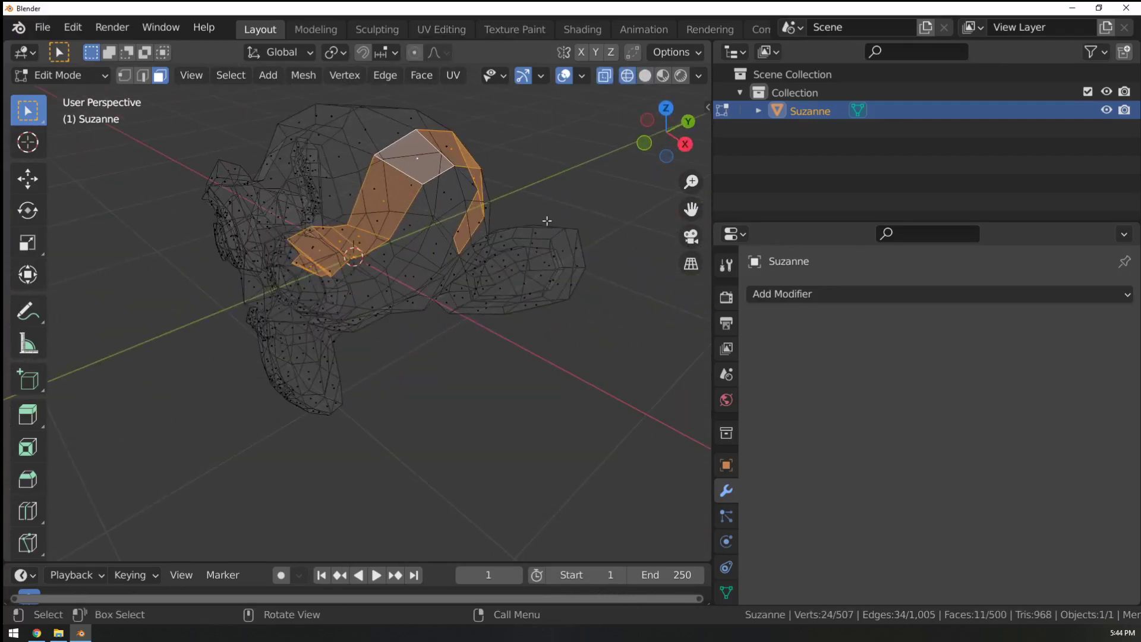
key("z")
left_click(676, 223)
Select face loops on the side of the monkey's head, ending with the one that winds through the ear.
left_click(419, 208, "alt")
middle_click_drag(278, 246, 539, 224)
left_click(233, 372, "alt")
middle_click_drag(234, 372, 210, 280)
left_click(207, 278, "alt")
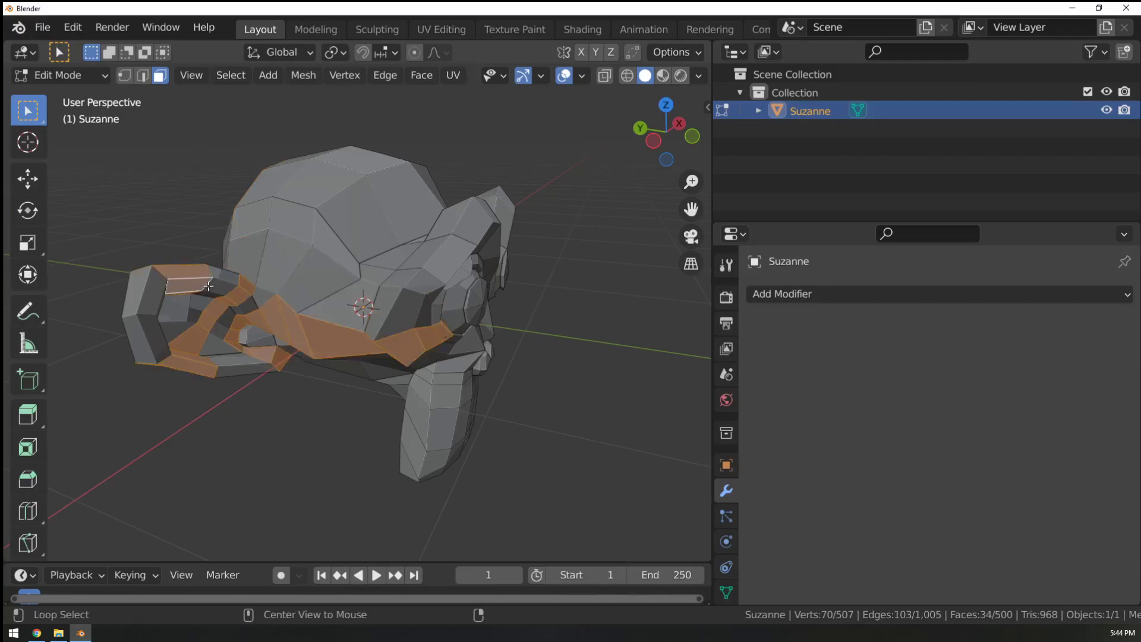
Examine the loop's path through the ear, and select other face loops across the back of the head.
middle_click_drag(410, 272, 552, 301)
middle_click_drag(464, 300, 380, 183, "ctrl")
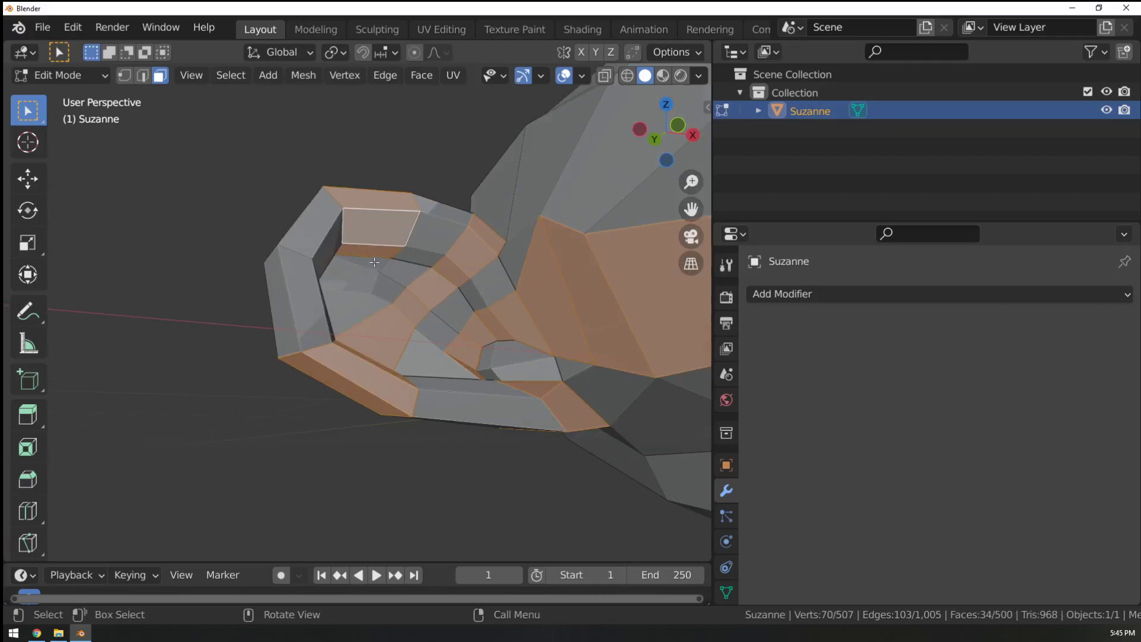
middle_click_drag(374, 262, 221, 257)
middle_click_drag(395, 289, 447, 376)
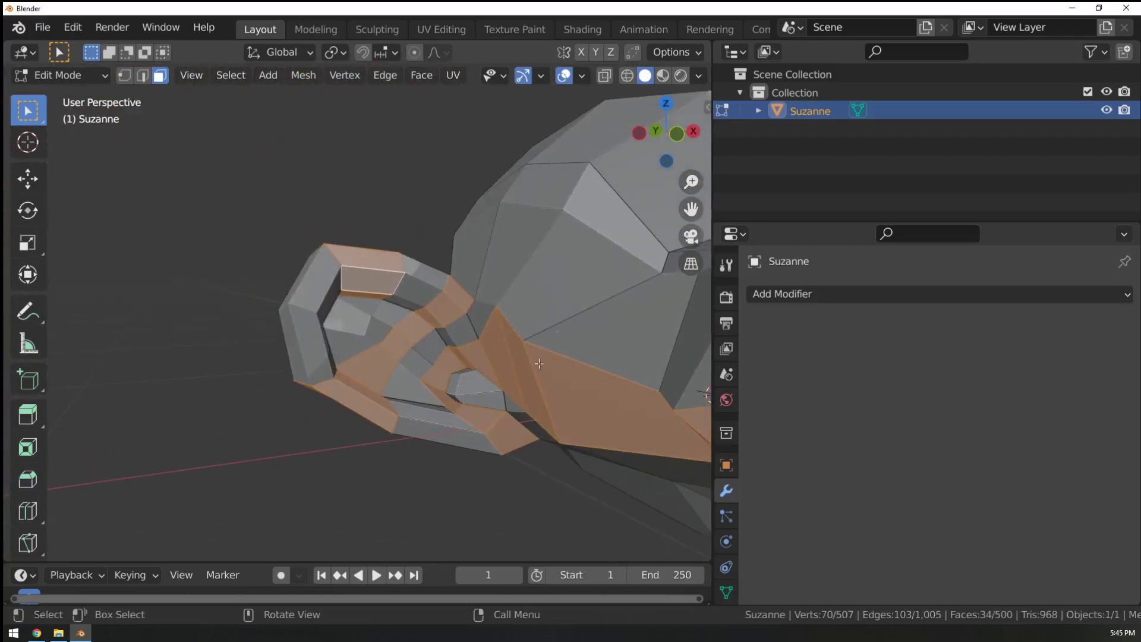
middle_click_drag(539, 363, 394, 217)
middle_click_drag(319, 271, 492, 277)
left_click(338, 300, "alt")
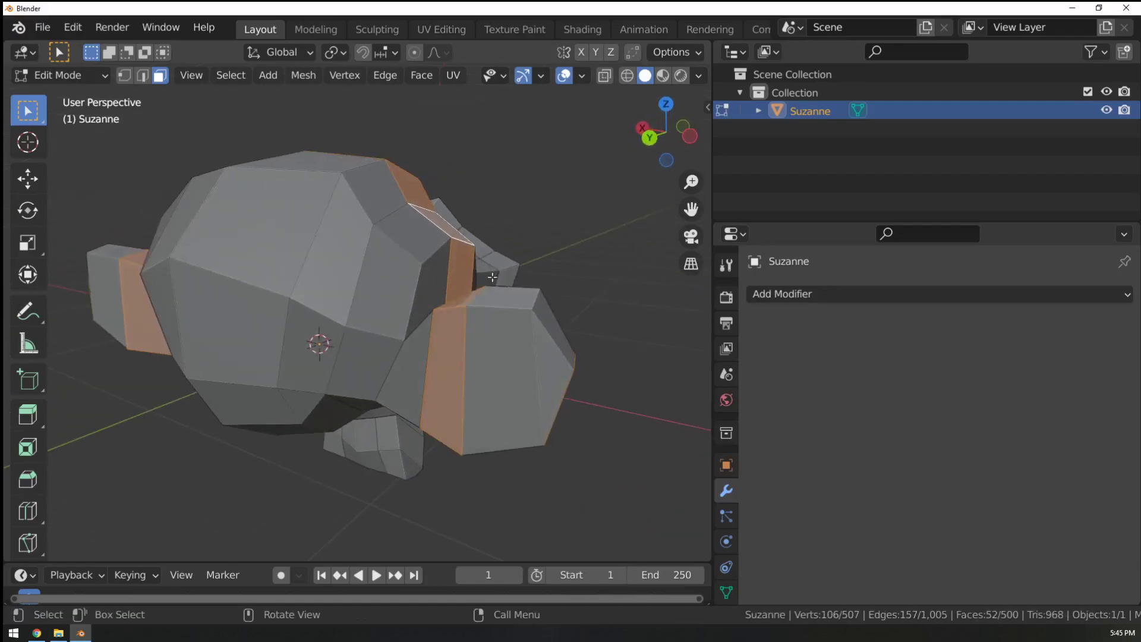
left_click(317, 226, "alt")
middle_click_drag(318, 225, 171, 290)
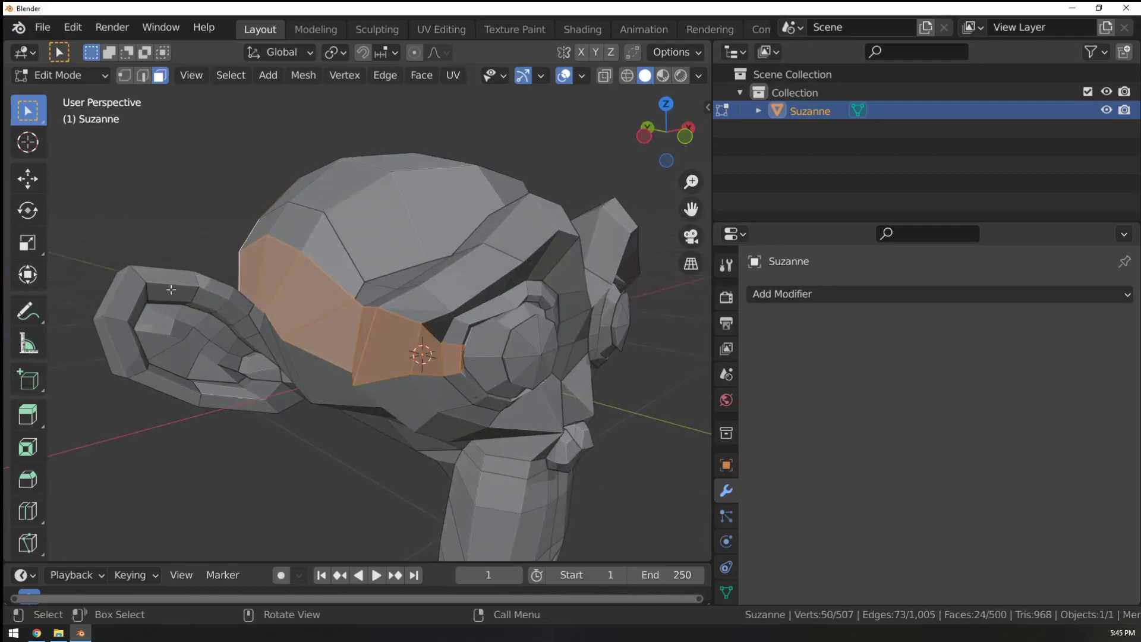
Try a loop cut through the monkey's ear with various cut counts, and cancel it.
middle_click_drag(554, 207, 606, 225, "shift")
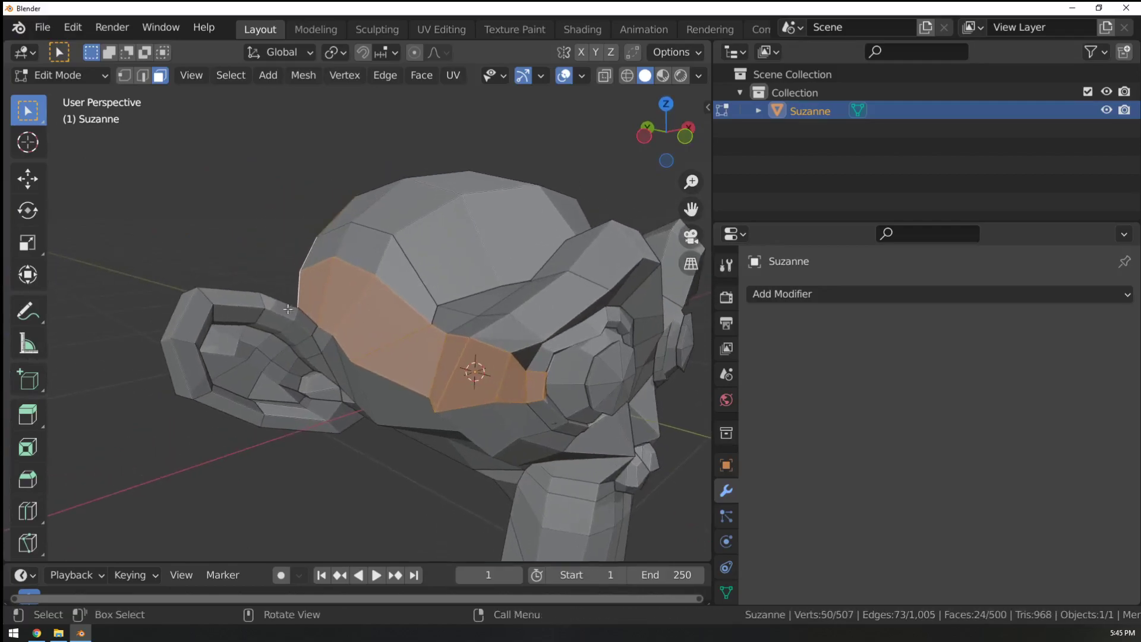
middle_click_drag(294, 284, 271, 225, "ctrl")
key("ctrl+r")
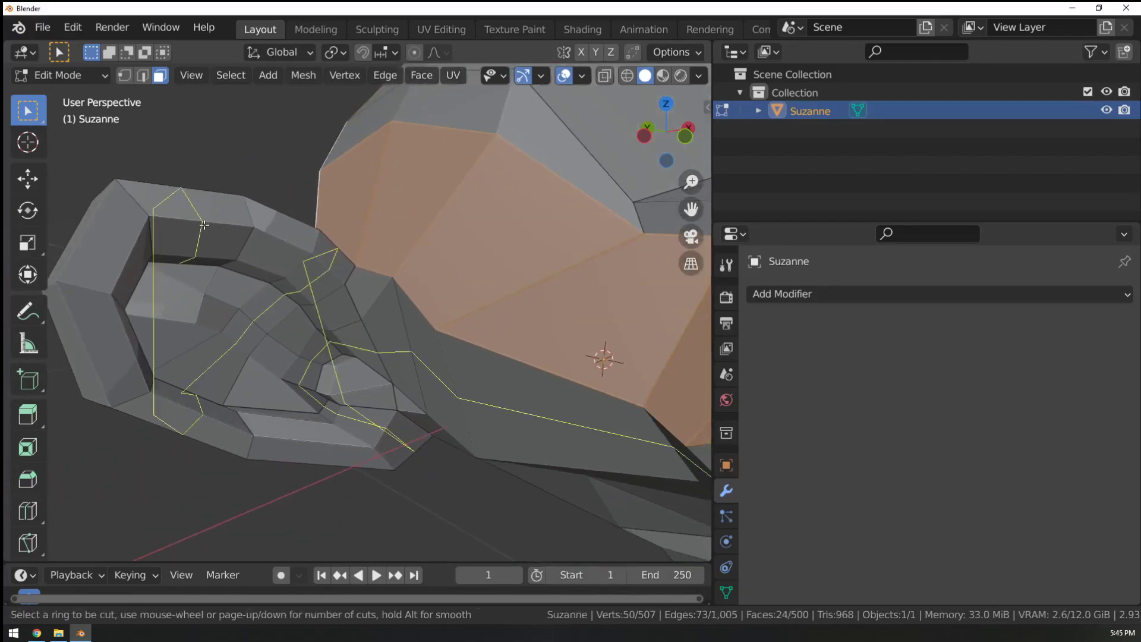
scroll(211, 218, "up", 6)
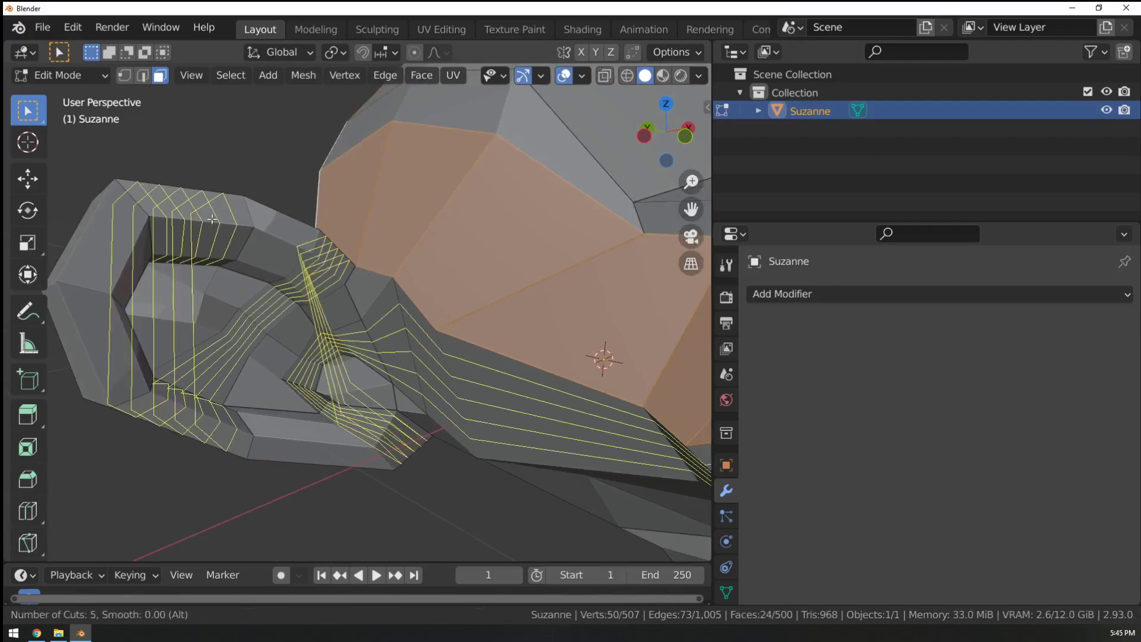
scroll(211, 220, "down", 3)
scroll(208, 230, "up", 5)
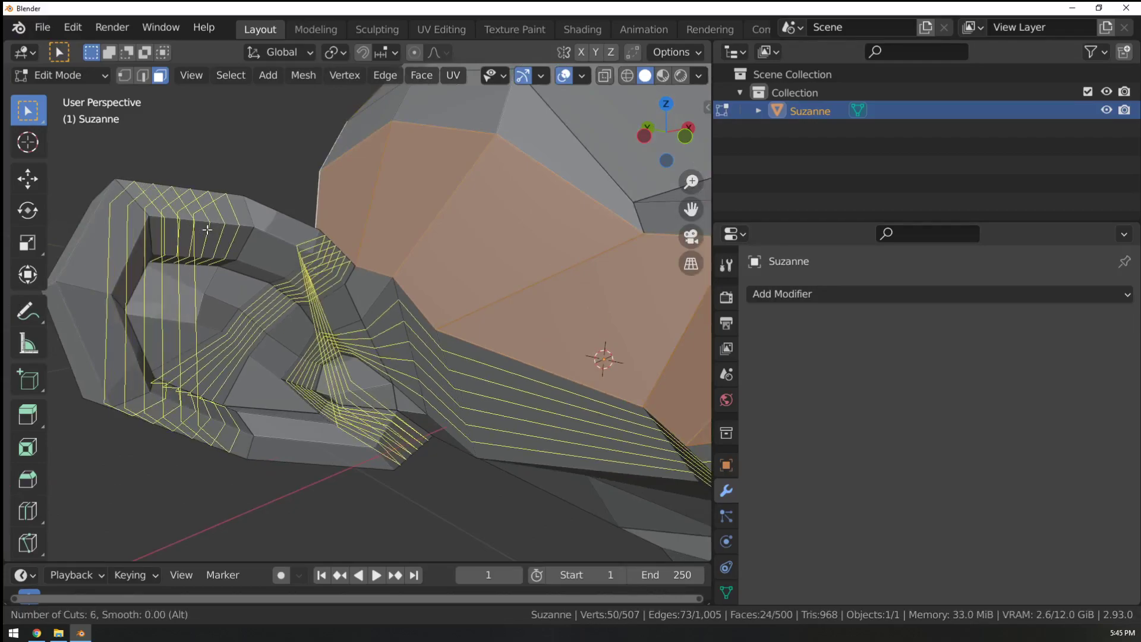
scroll(207, 229, "down", 4)
scroll(201, 243, "up", 3)
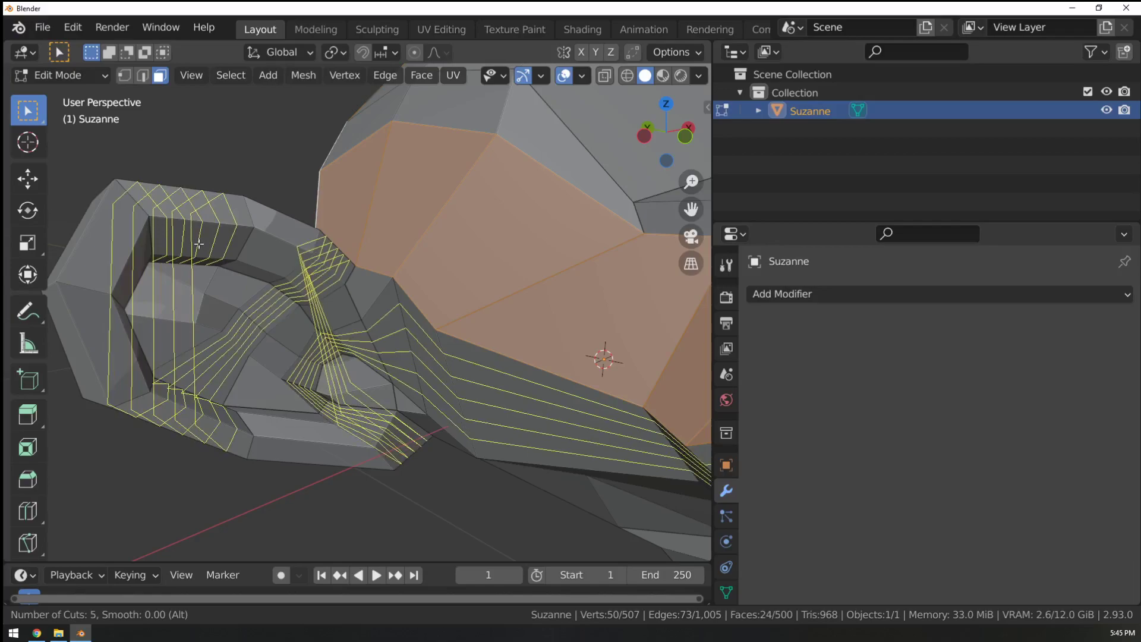
key("Escape")
Add seven unshifted loop cuts around the monkey's muzzle between the nose and mouth.
scroll(356, 310, "down", 5)
middle_click_drag(236, 220, 446, 387)
key("ctrl+r")
scroll(444, 377, "up", 6)
left_click(443, 377)
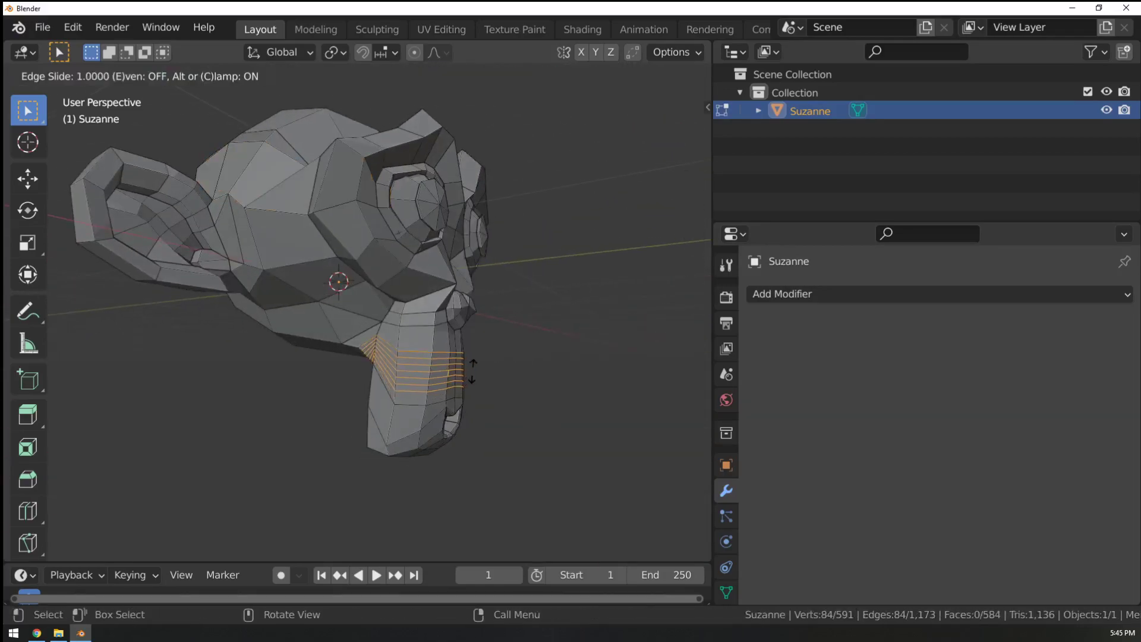
left_click(443, 377)
Select four alternating face loops in the newly cut section of the muzzle in face select mode.
key("KP_Decimal")
key("3")
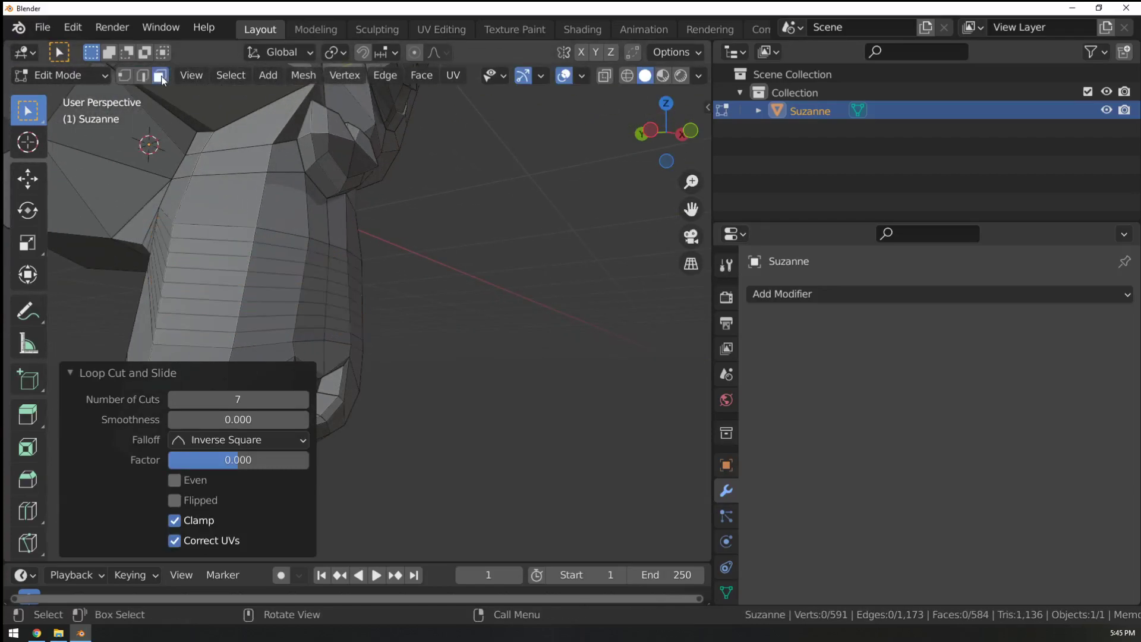
middle_click_drag(267, 238, 315, 249)
left_click(316, 247, "alt")
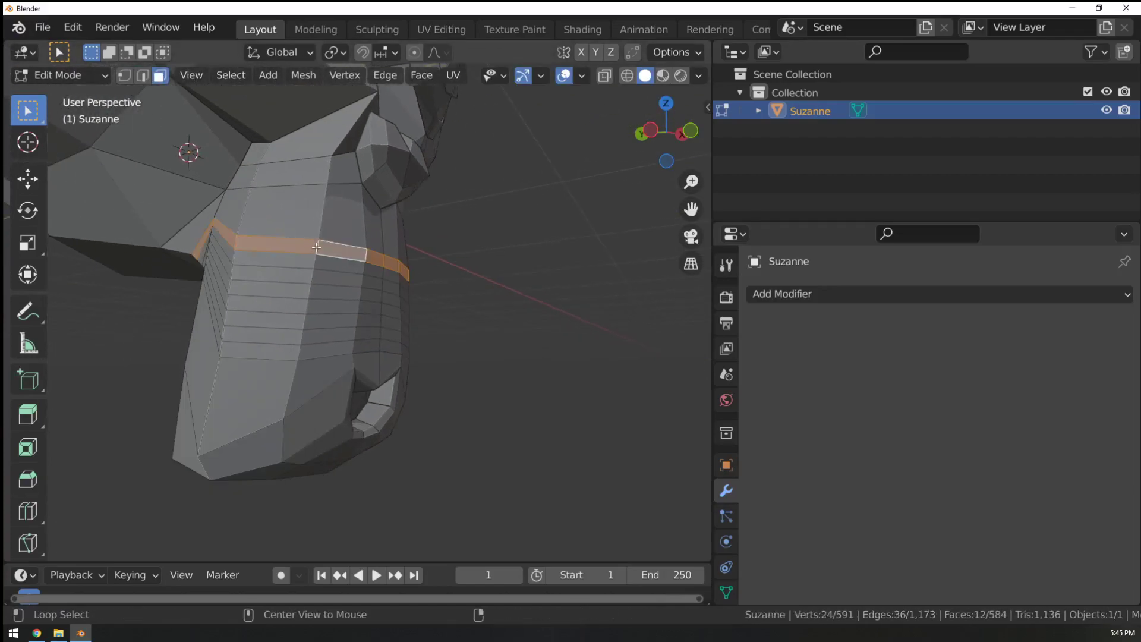
left_click(313, 277, "alt+shift")
left_click(305, 321, "alt+shift")
left_click(301, 342, "alt+shift")
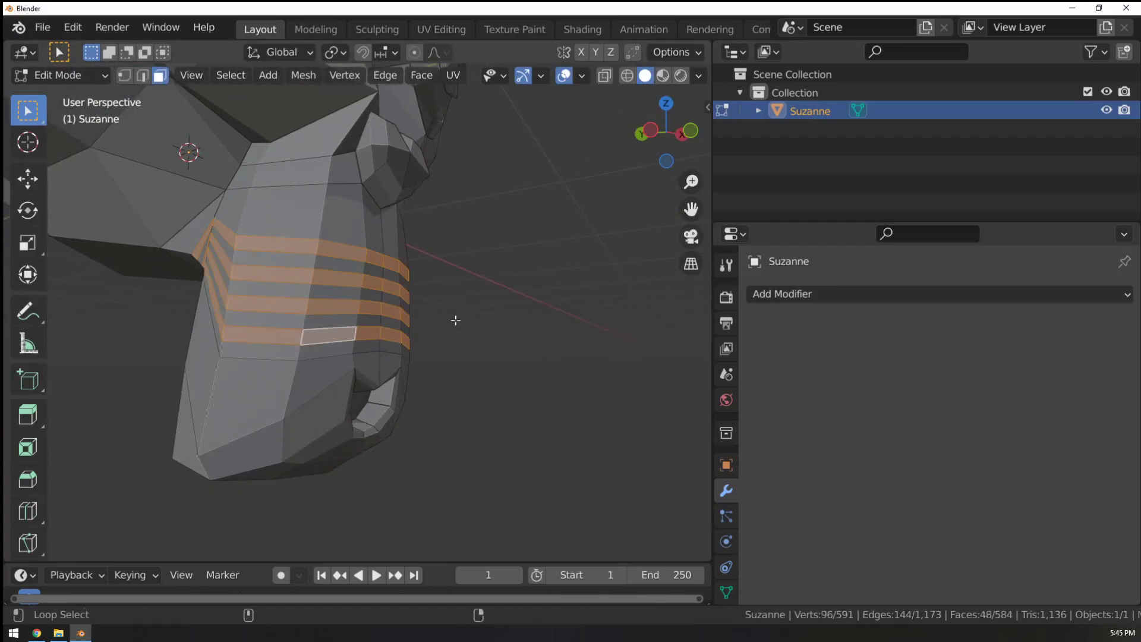
Extrude the four selected face loops, scale them to form bands around the muzzle and return to Object Mode.
middle_click_drag(453, 319, 368, 309)
key("e")
key("s")
left_click(523, 315)
key("Tab")
Apply Shade Smooth to the monkey.
middle_click_drag(368, 309, 409, 279, "ctrl")
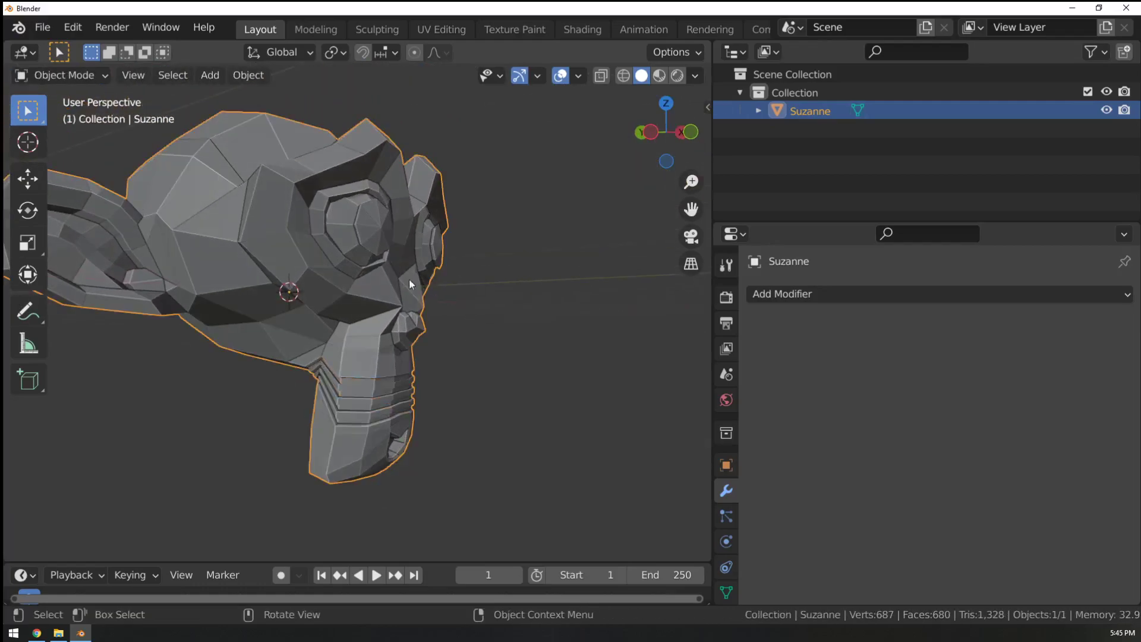
middle_click_drag(454, 245, 342, 248, "ctrl")
right_click(342, 249)
left_click(301, 246)
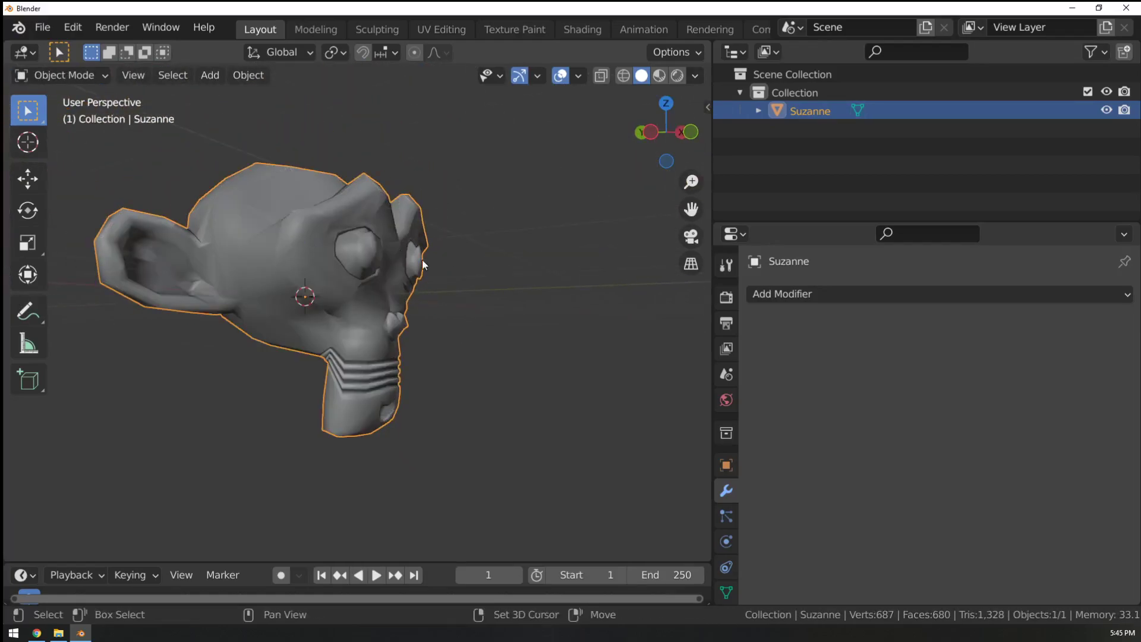
Open the monkey mesh's object data properties.
mouse_move(422, 259)
middle_mouse_down()
mouse_move(486, 314)
mouse_move(607, 319)
mouse_move(459, 352)
mouse_move(594, 415)
middle_mouse_up()
left_click(728, 517)
left_click(726, 590)
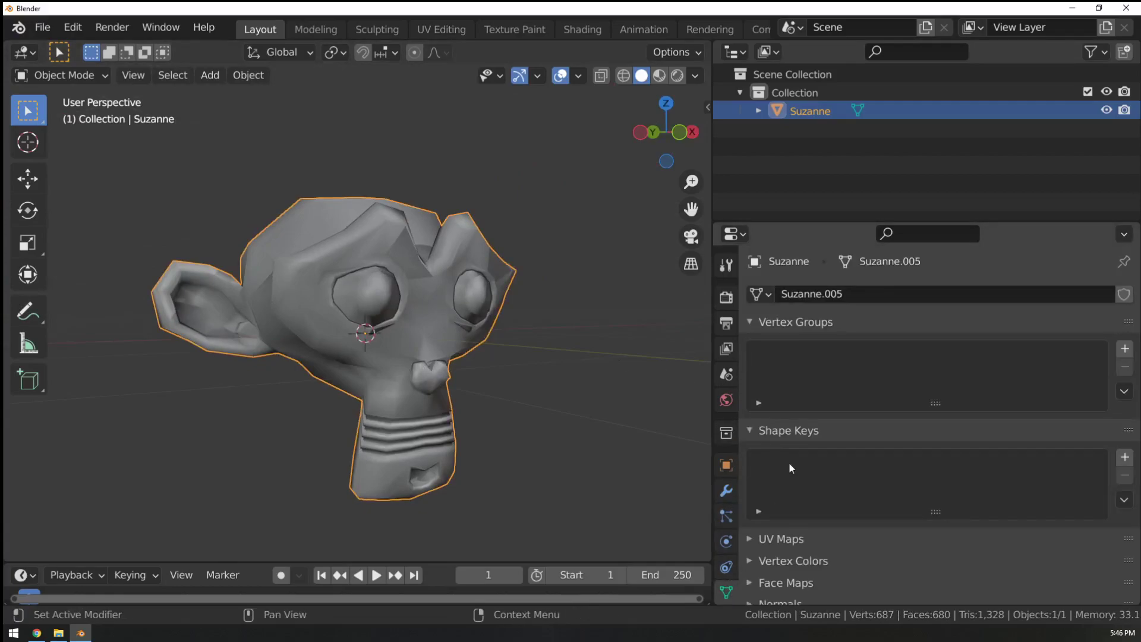
Switch to the Google Slides presentation and study the head topology and sphere examples on the "What are edge loops?" slide.
scroll(794, 452, "down", 4)
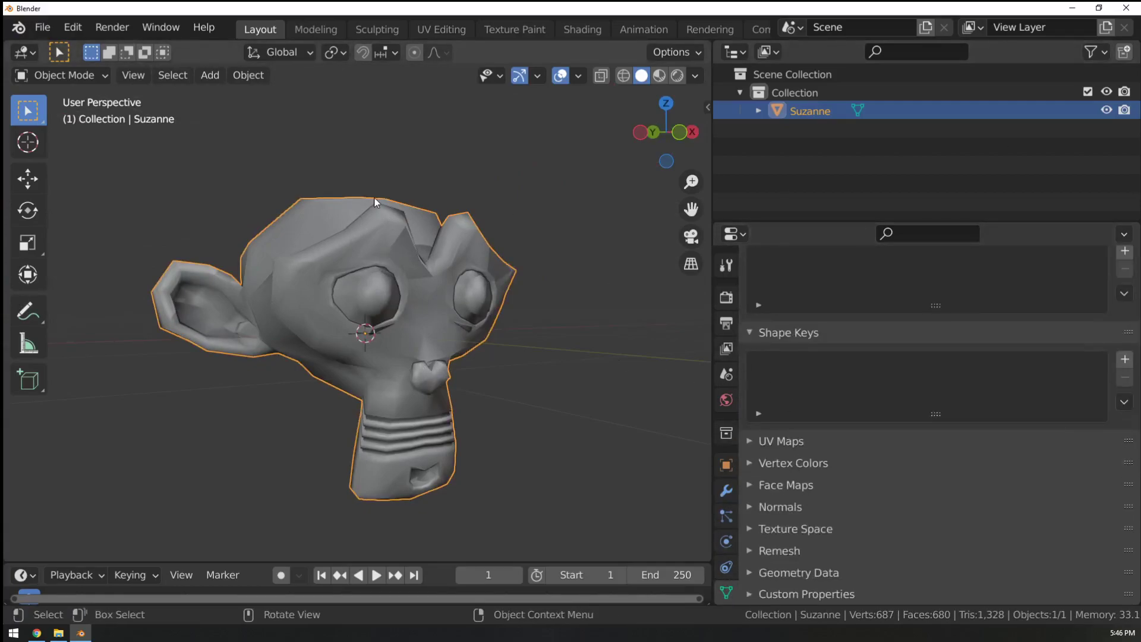
middle_click_drag(374, 198, 486, 233)
key("Tab")
key("Tab")
key("alt+Tab")
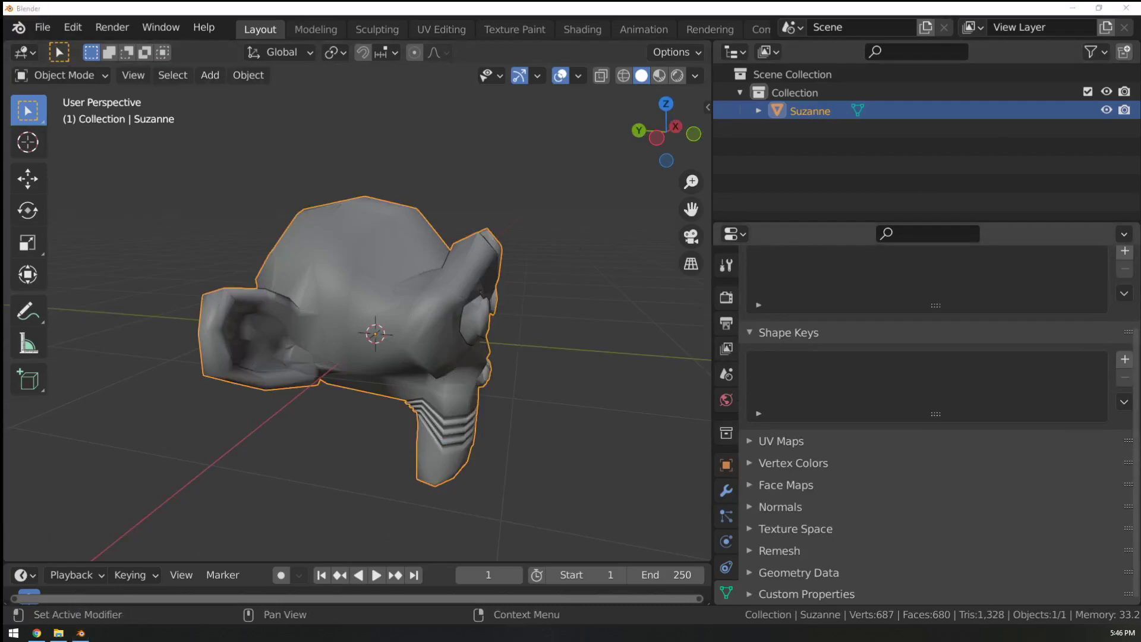
key("alt+Tab")
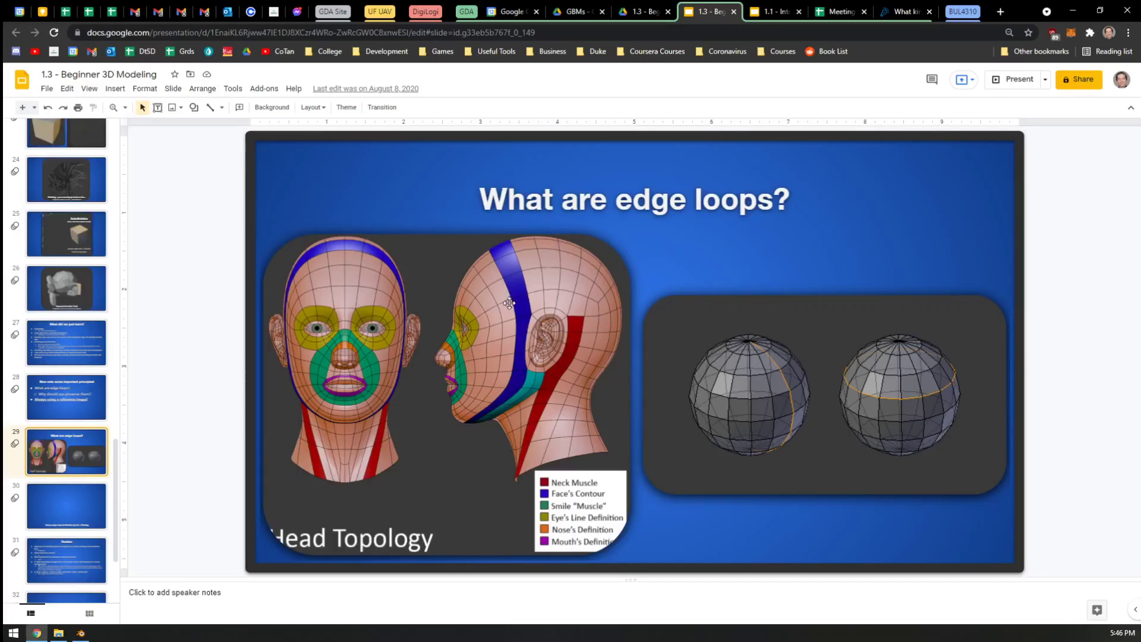
scroll(80, 389, "down", 3)
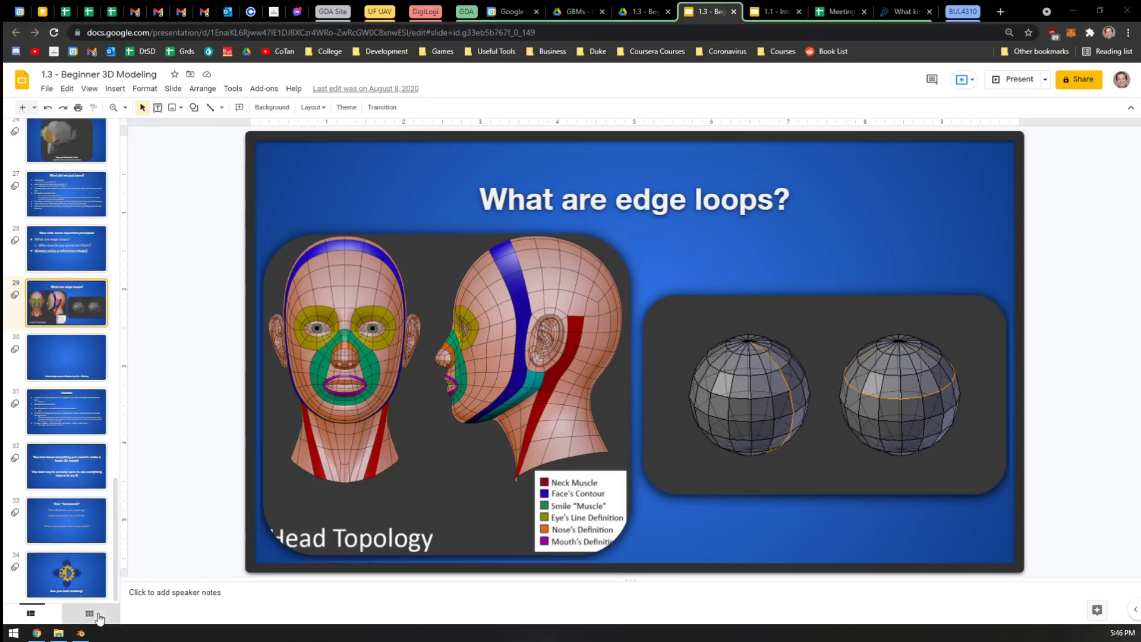
Switch back to Blender, enter Edit Mode on Suzanne and select the single face just above the ridged chin band.
left_click(81, 633)
middle_click_drag(473, 291, 453, 269)
key("Tab")
middle_click_drag(511, 381, 354, 275, "shift")
scroll(354, 275, "up", 1)
scroll(355, 276, "up", 2)
middle_click_drag(326, 216, 492, 354, "shift")
middle_click_drag(410, 309, 432, 394, "shift")
middle_click_drag(476, 344, 380, 202, "shift")
scroll(422, 286, "up", 4)
middle_click_drag(440, 287, 378, 290, "shift")
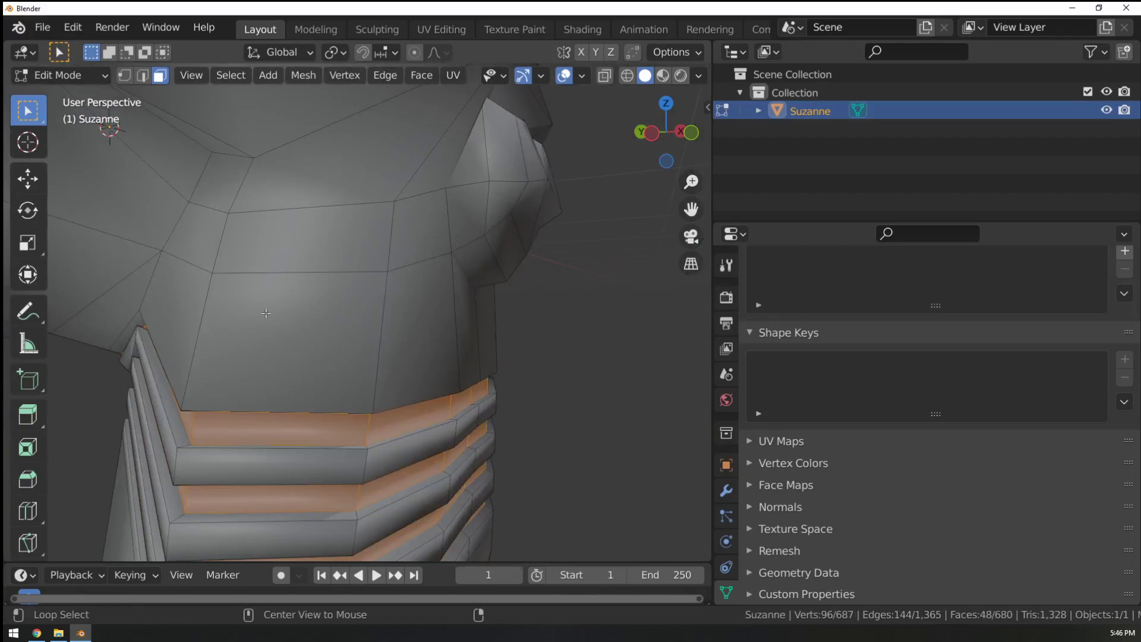
left_click(284, 324)
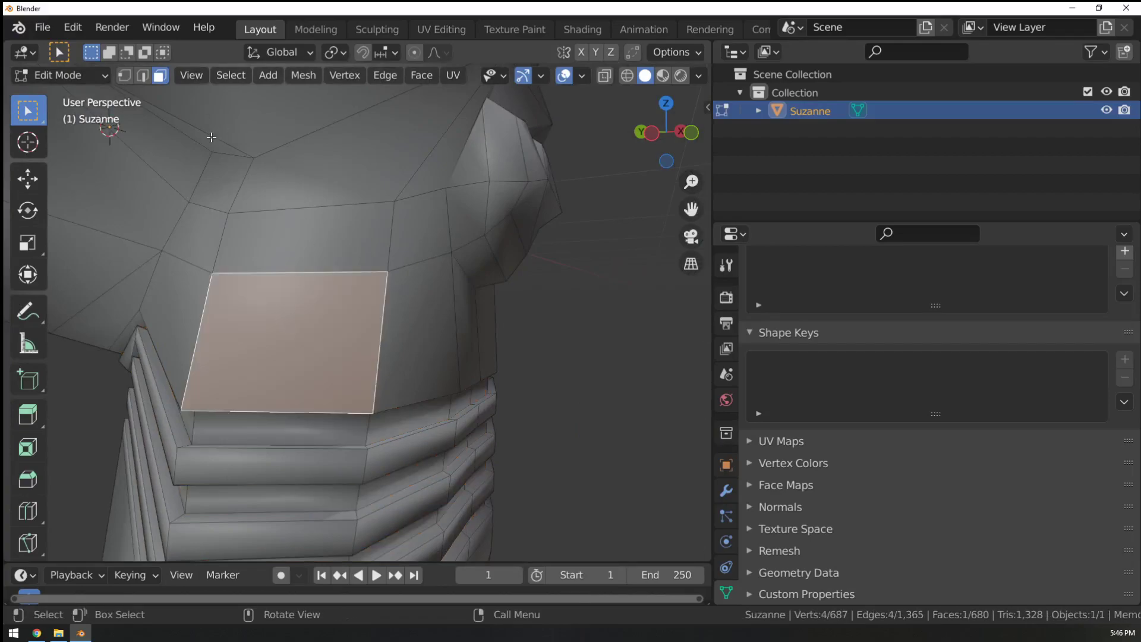
Select the vertical and horizontal face loops in turn through the faces just above the ridged chin band.
left_click(359, 269, "alt")
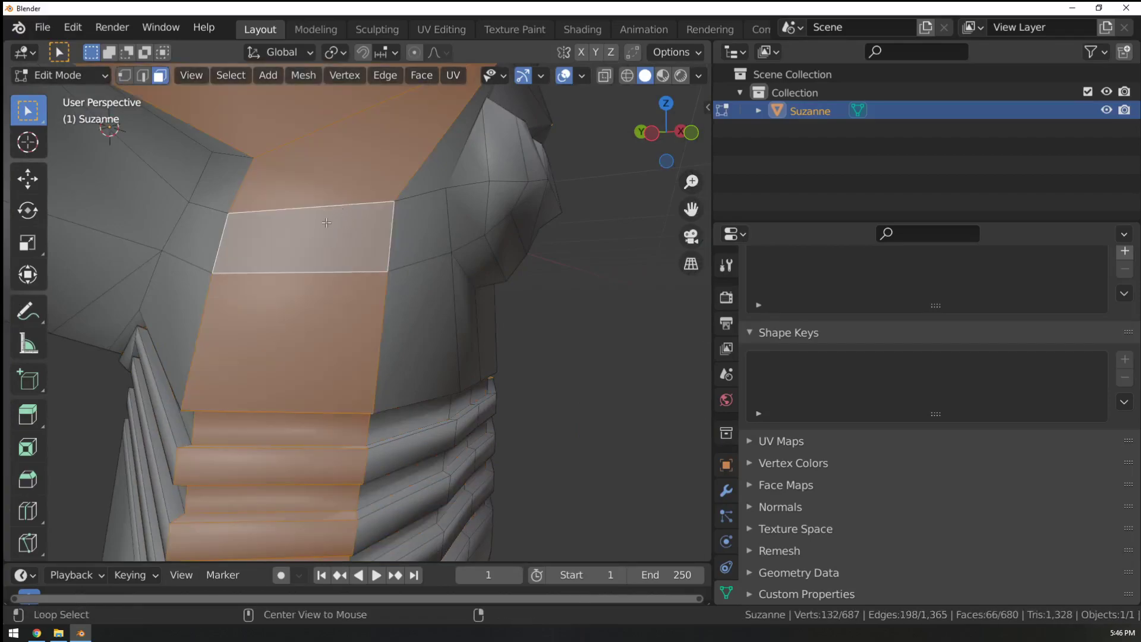
left_click(420, 321, "alt")
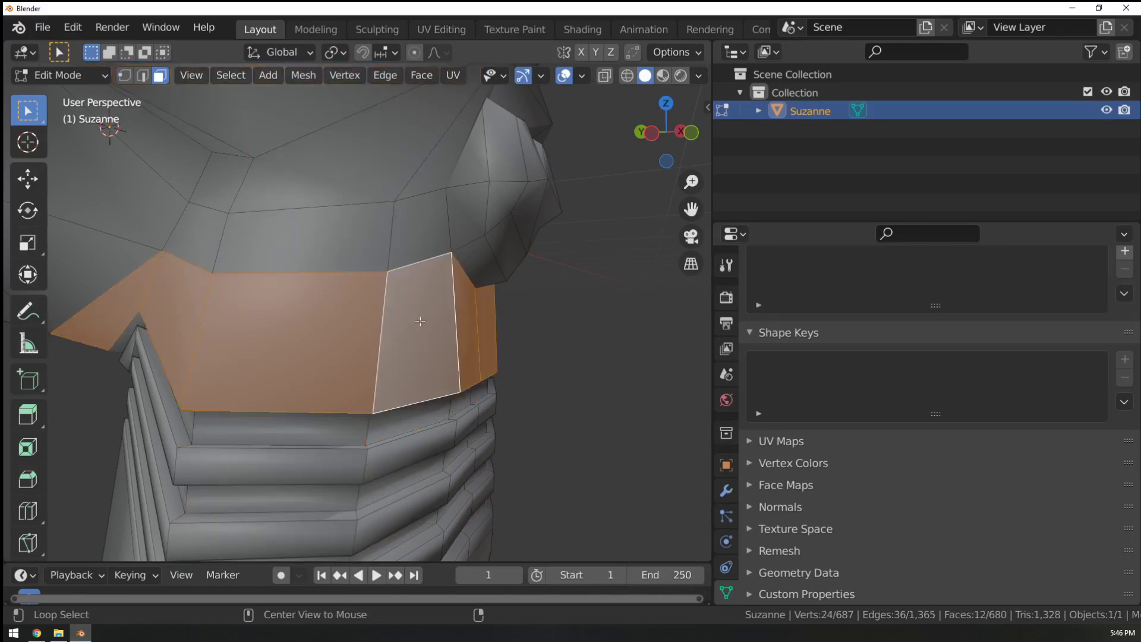
left_click(297, 249, "alt")
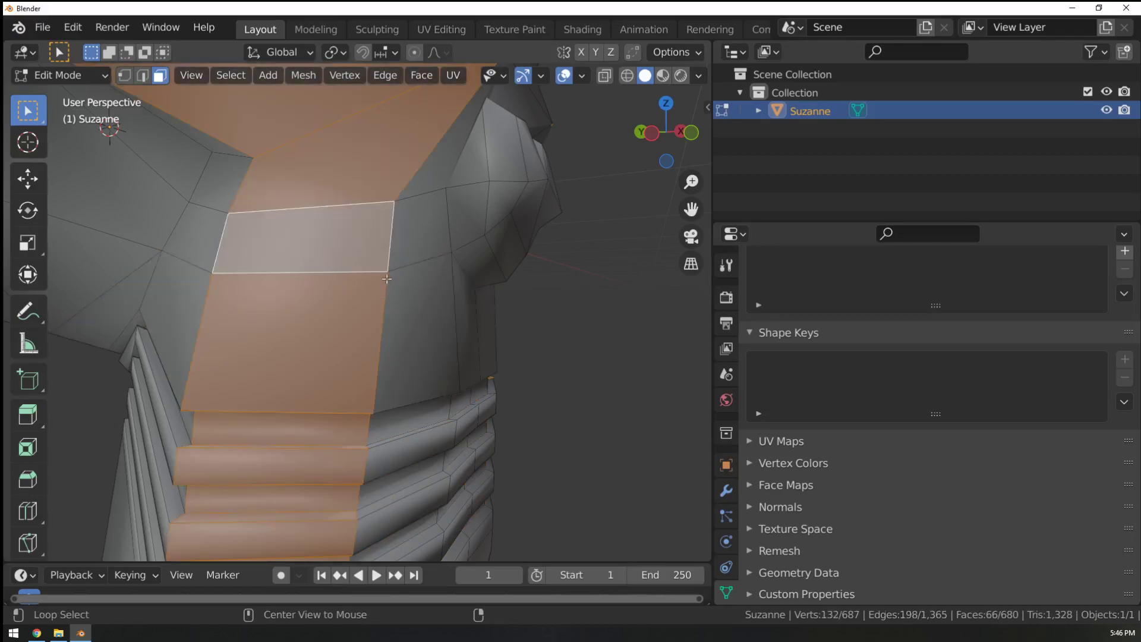
left_click(380, 357, "alt")
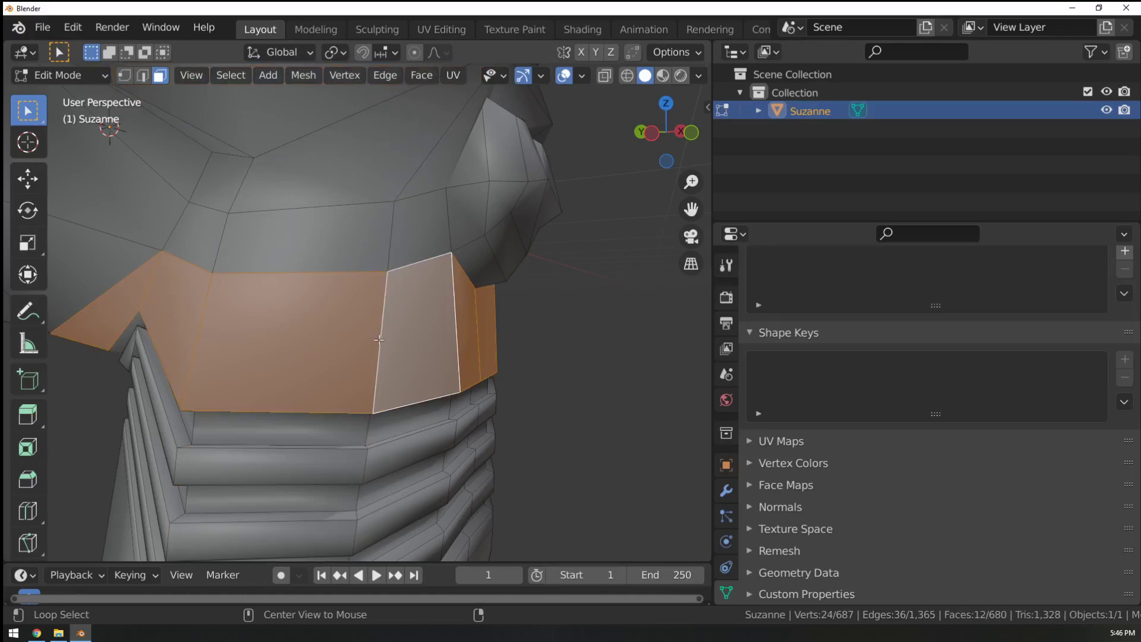
left_click(293, 273, "alt")
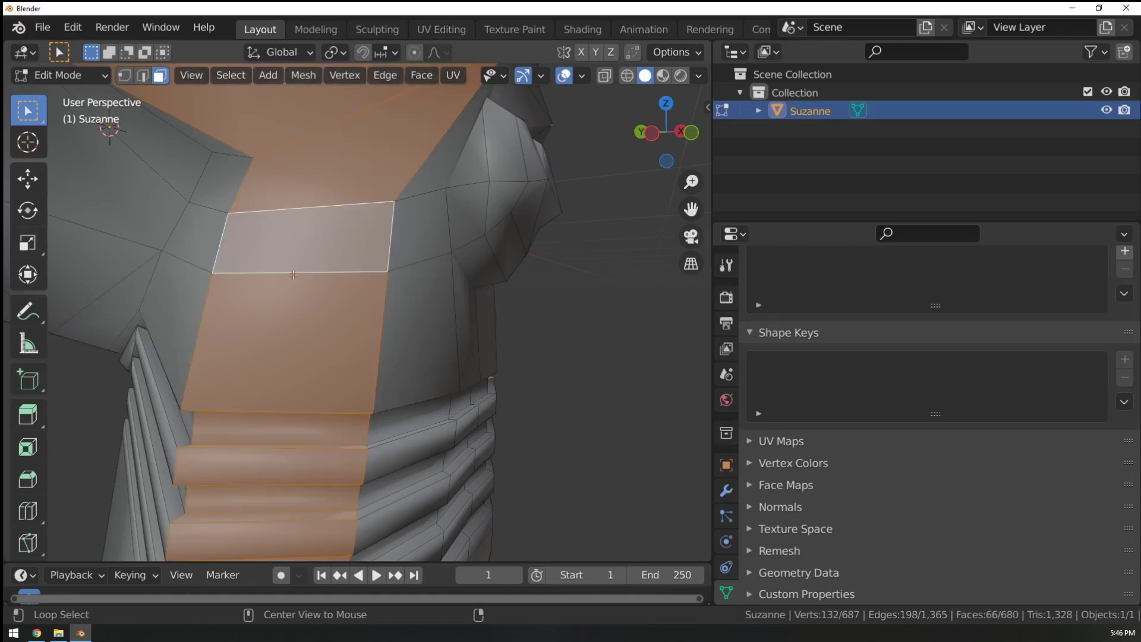
left_click(381, 336, "alt")
Select horizontal and vertical face loops across the chin ridges, and the face loop running around the mouth opening.
middle_click_drag(380, 336, 352, 245, "shift")
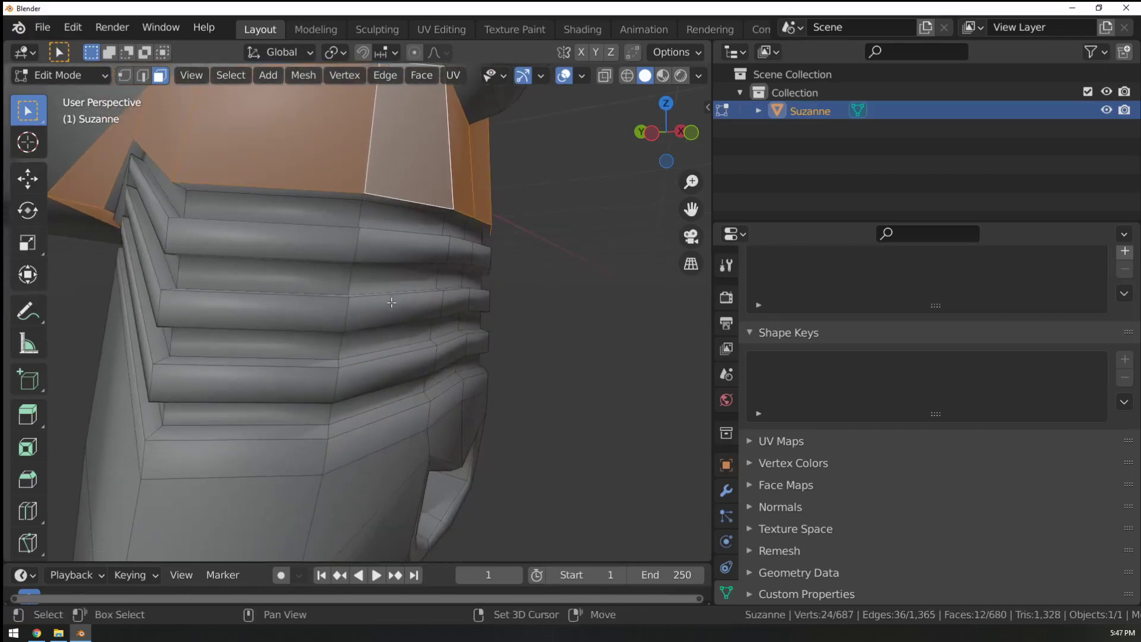
left_click(356, 244, "alt")
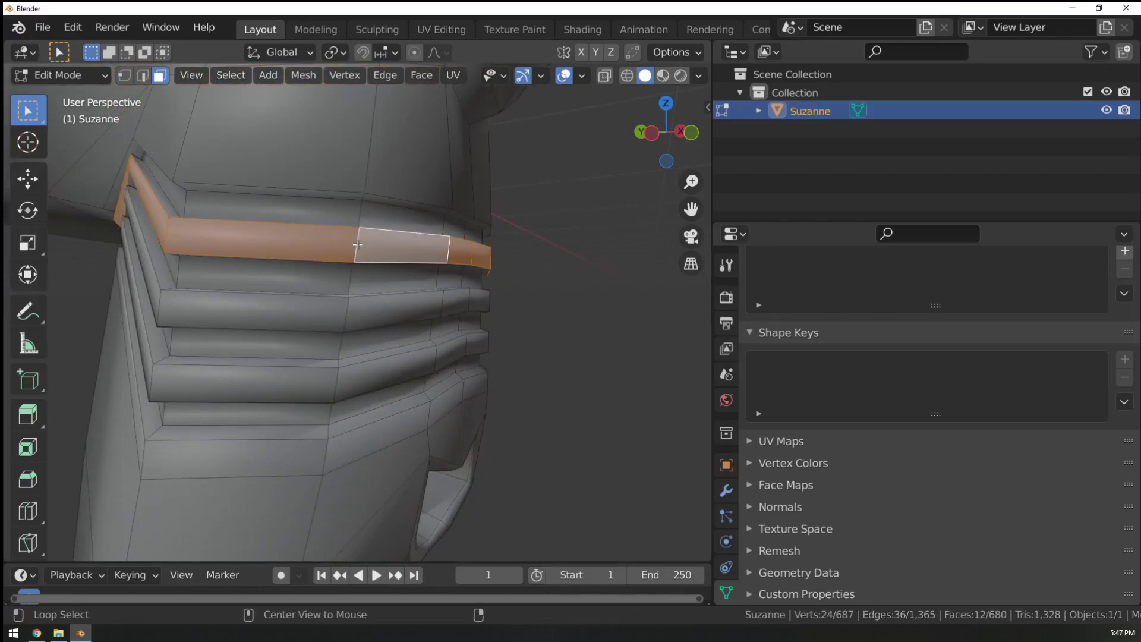
left_click(287, 223, "alt")
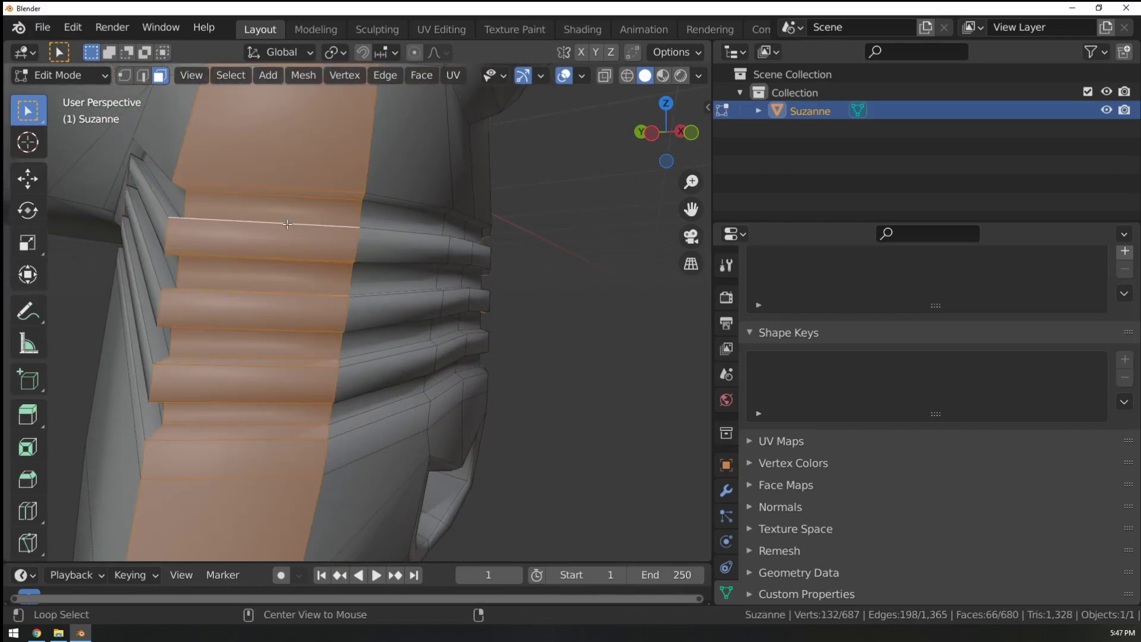
left_click(351, 278, "alt")
middle_click_drag(344, 406, 265, 304, "shift")
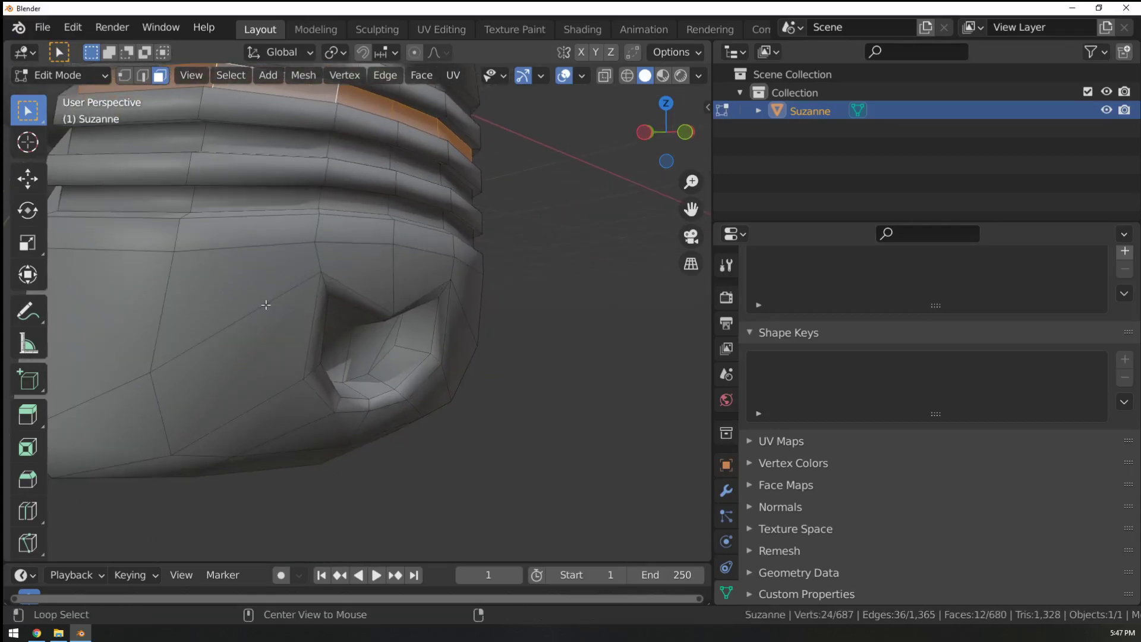
left_click(266, 304, "alt")
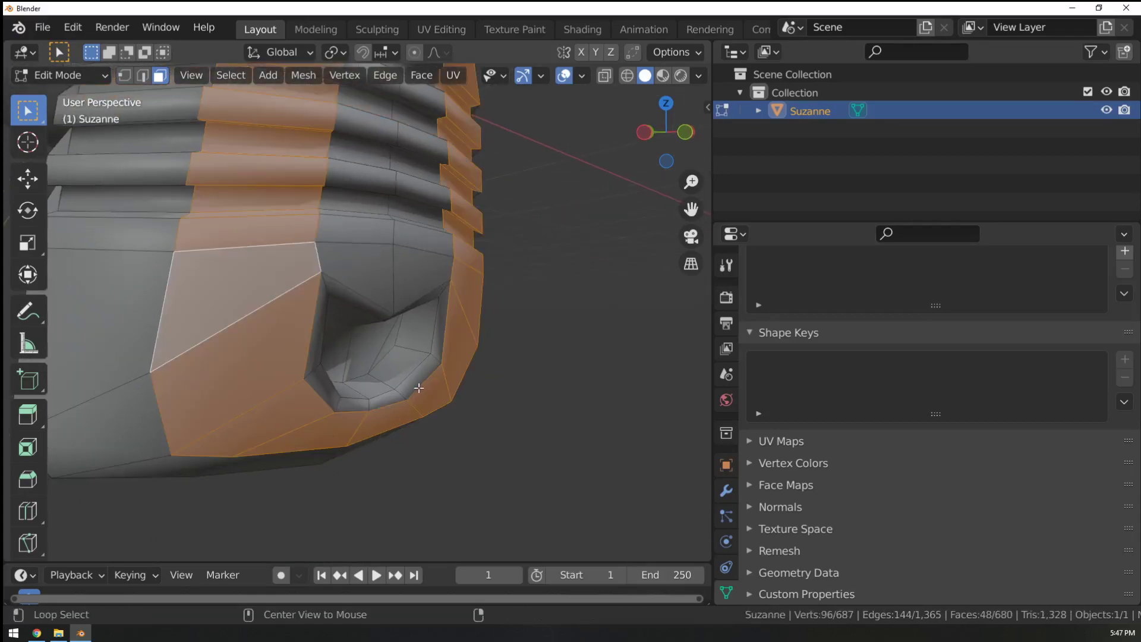
Select the horizontal face loops of all four grooves and the three ridges between them around Suzanne's chin.
middle_click_drag(309, 265, 420, 389, "shift")
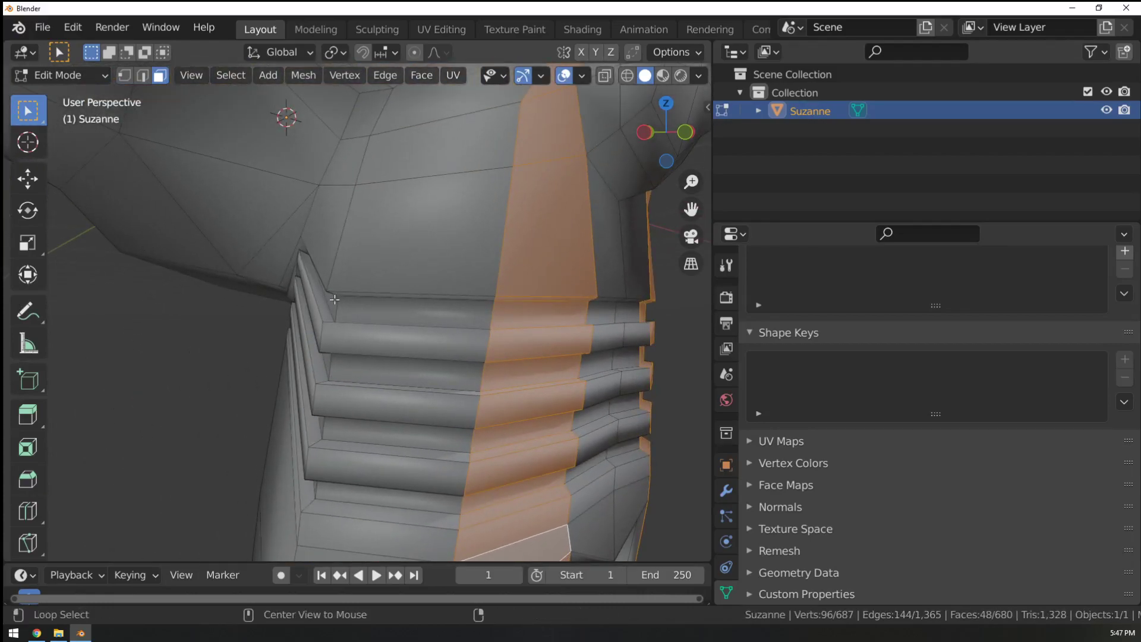
left_click(382, 317, "alt")
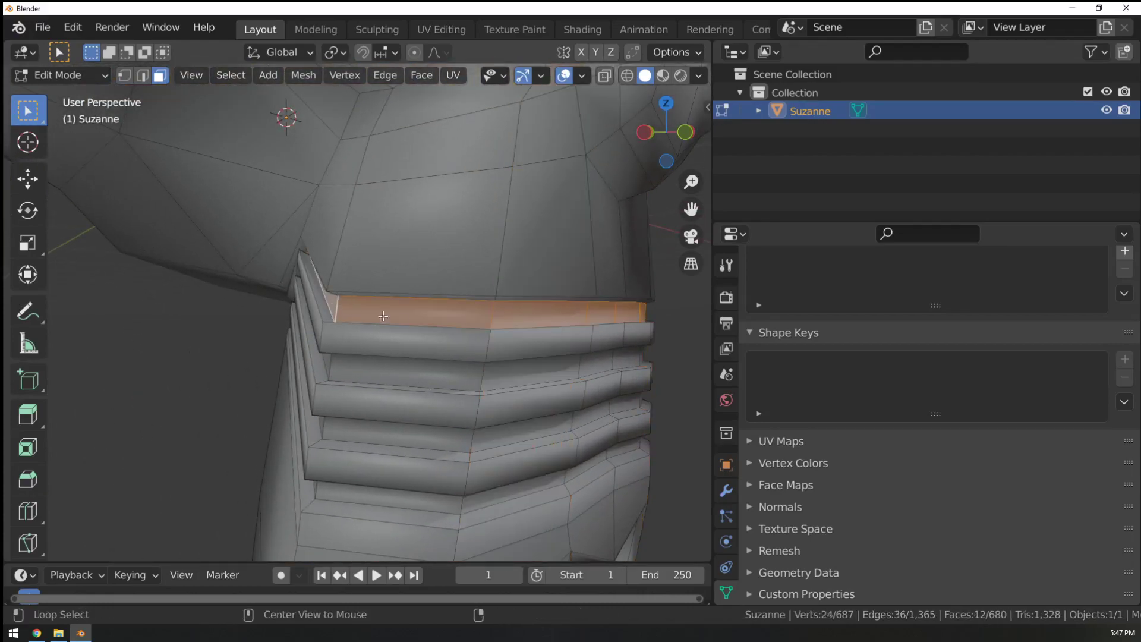
left_click(482, 373, "alt+shift")
left_click(471, 442, "alt+shift")
left_click(464, 503, "alt+shift")
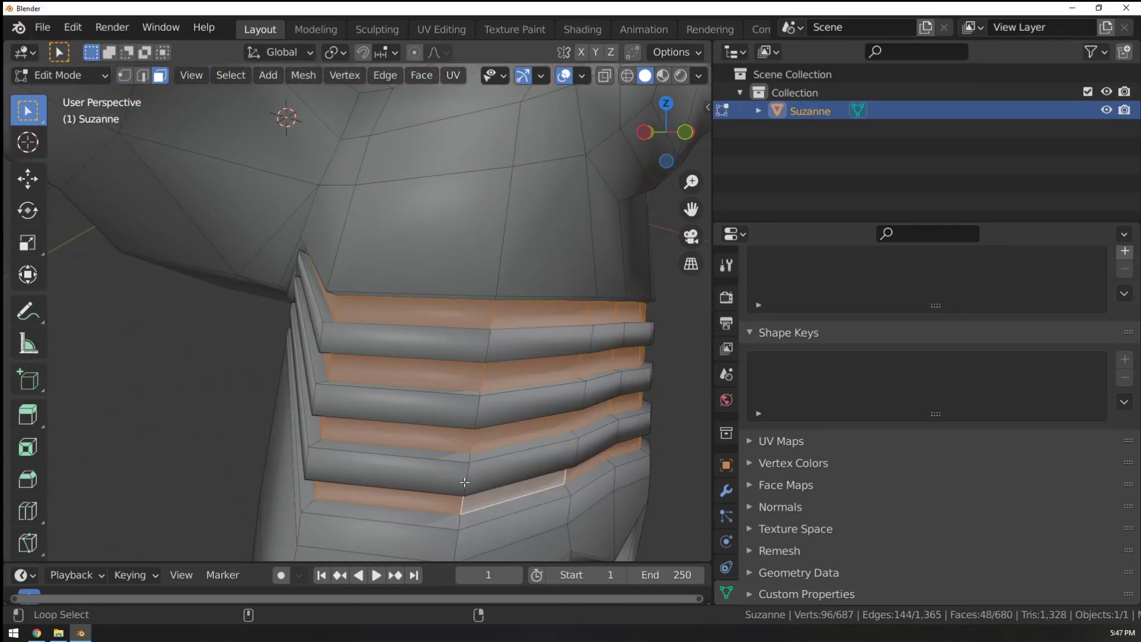
left_click(464, 479, "alt+shift")
left_click(476, 412, "alt+shift")
left_click(483, 344, "alt+shift")
middle_click_drag(483, 344, 641, 280)
scroll(300, 351, "down", 5)
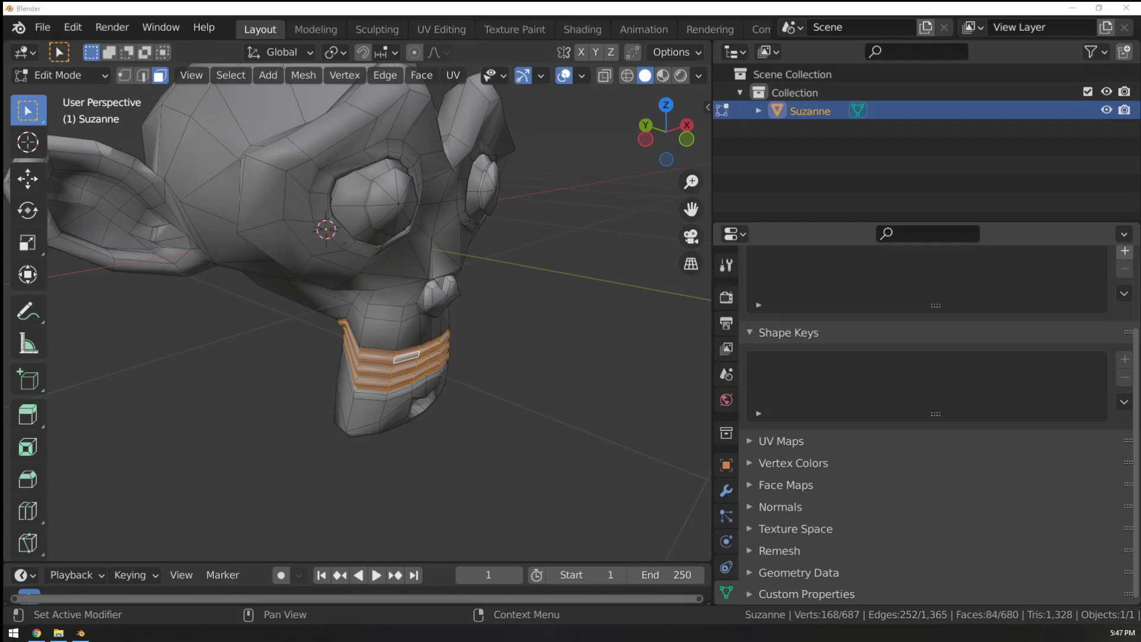
Return to Object Mode, delete Suzanne and add a cube mesh in its place.
middle_click_drag(474, 205, 496, 260)
key("Tab")
key("x")
left_click(497, 291)
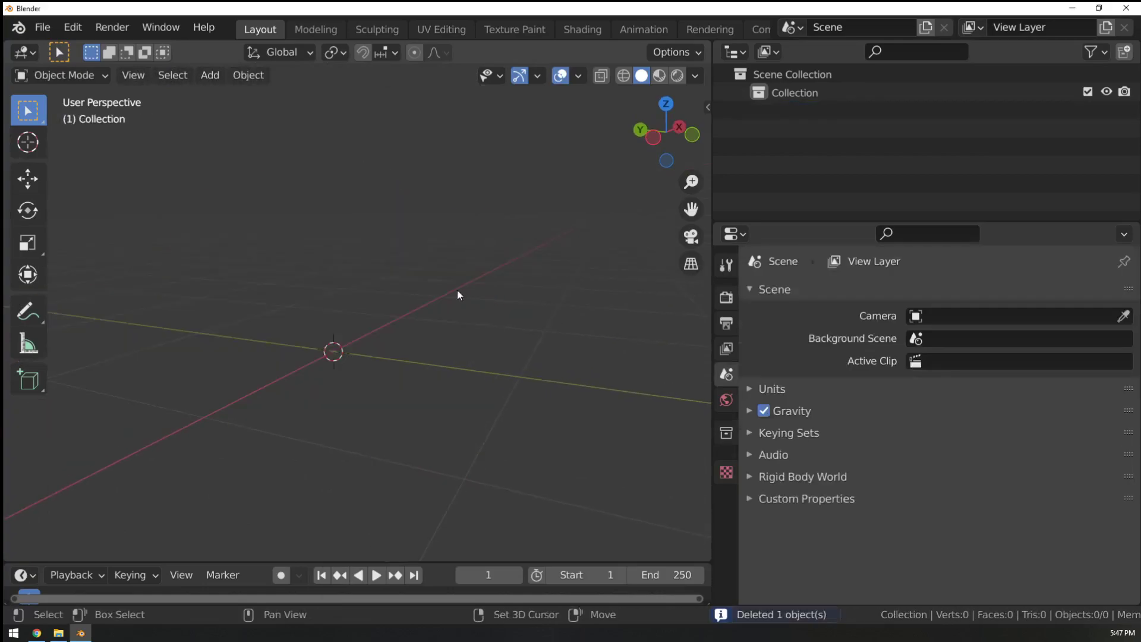
key("shift+a")
mouse_move(440, 256)
left_click(522, 274)
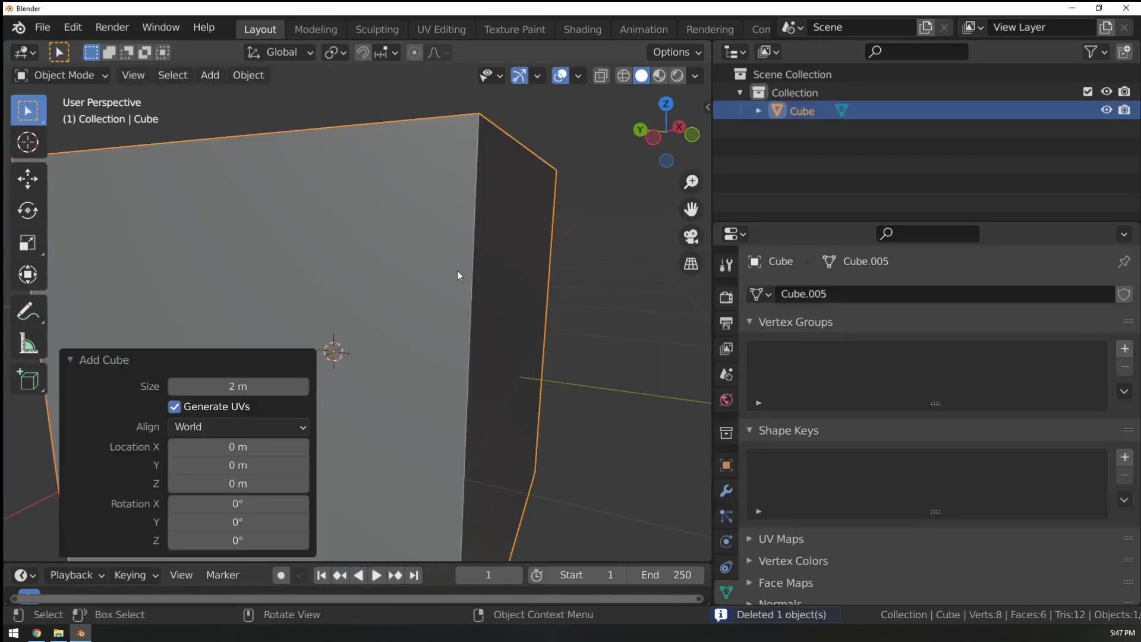
Move the cube up 1 m along Z and enter Edit Mode on it.
key("g")
key("z")
left_click(513, 349)
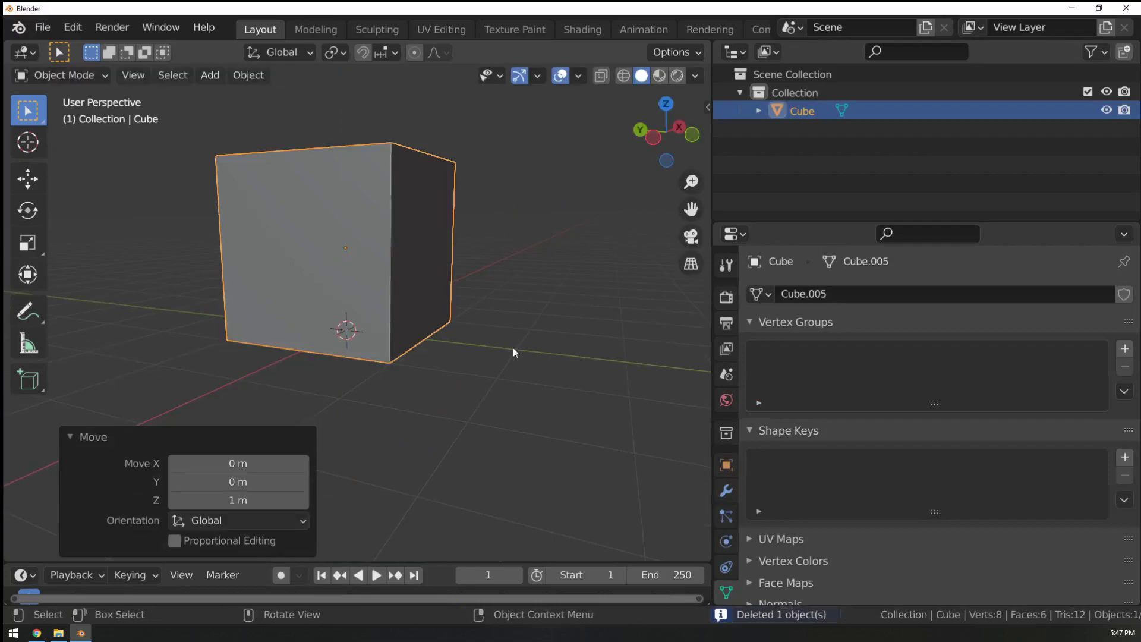
key("Tab")
middle_click_drag(434, 307, 419, 329)
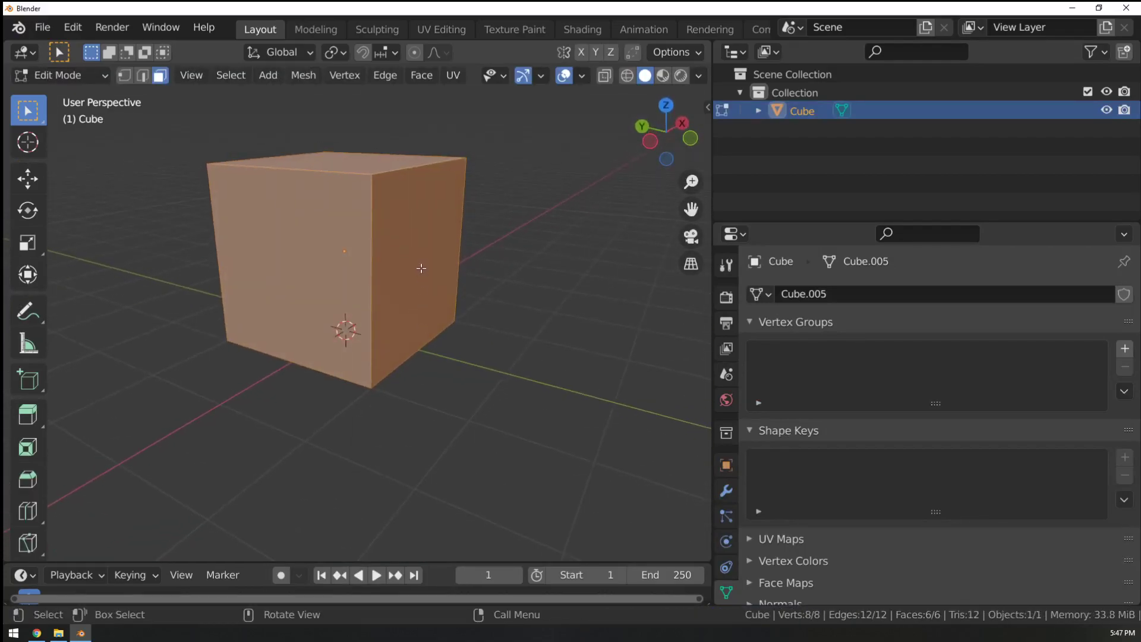
Try a horizontal loop cut around the cube, raising and lowering the number of cuts.
key("ctrl+r")
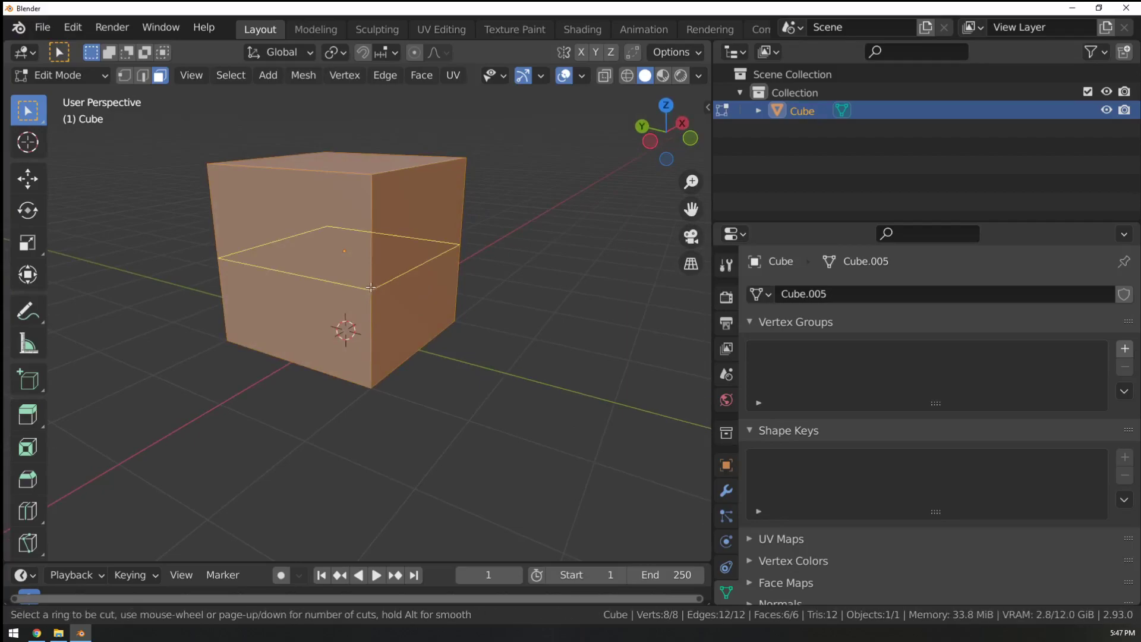
middle_click_drag(362, 224, 421, 260)
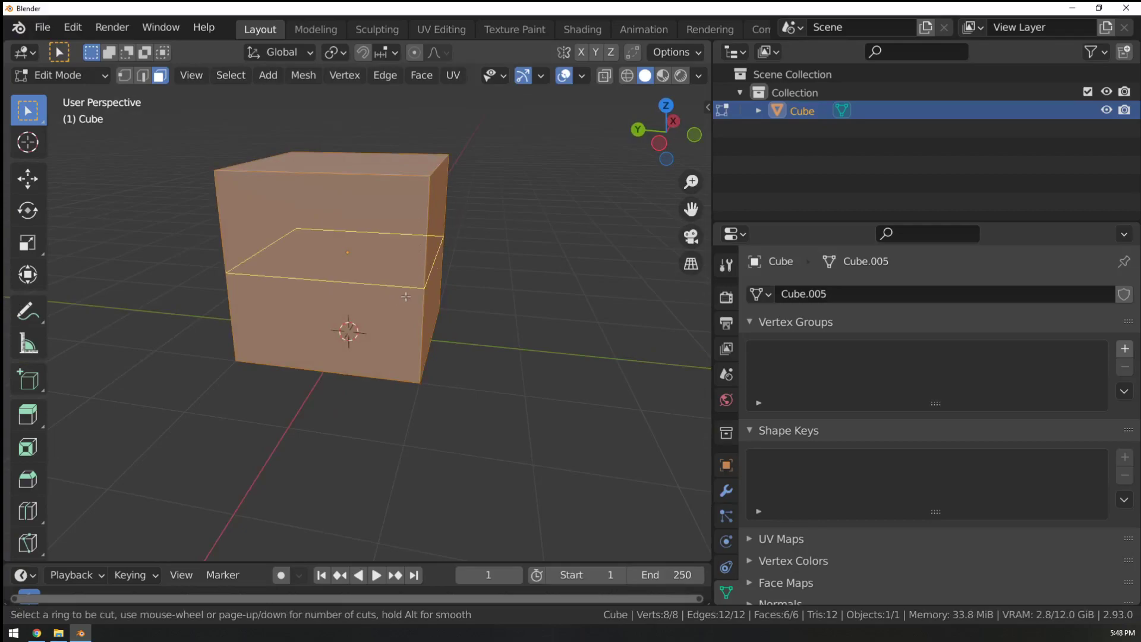
scroll(416, 255, "up", 14)
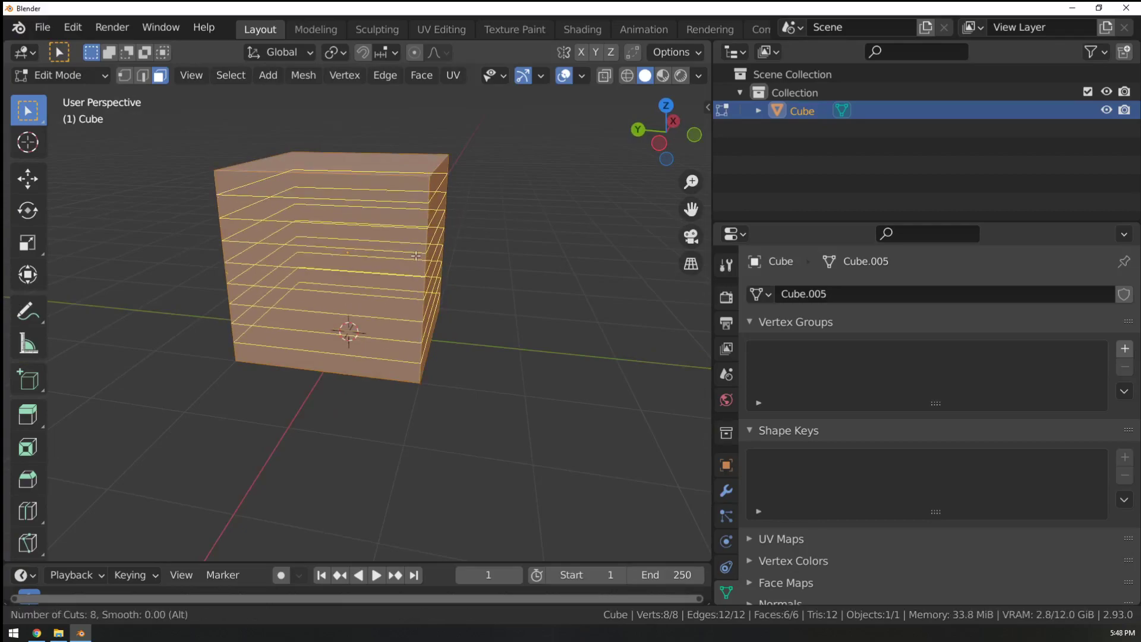
scroll(411, 268, "down", 14)
scroll(410, 271, "up", 7)
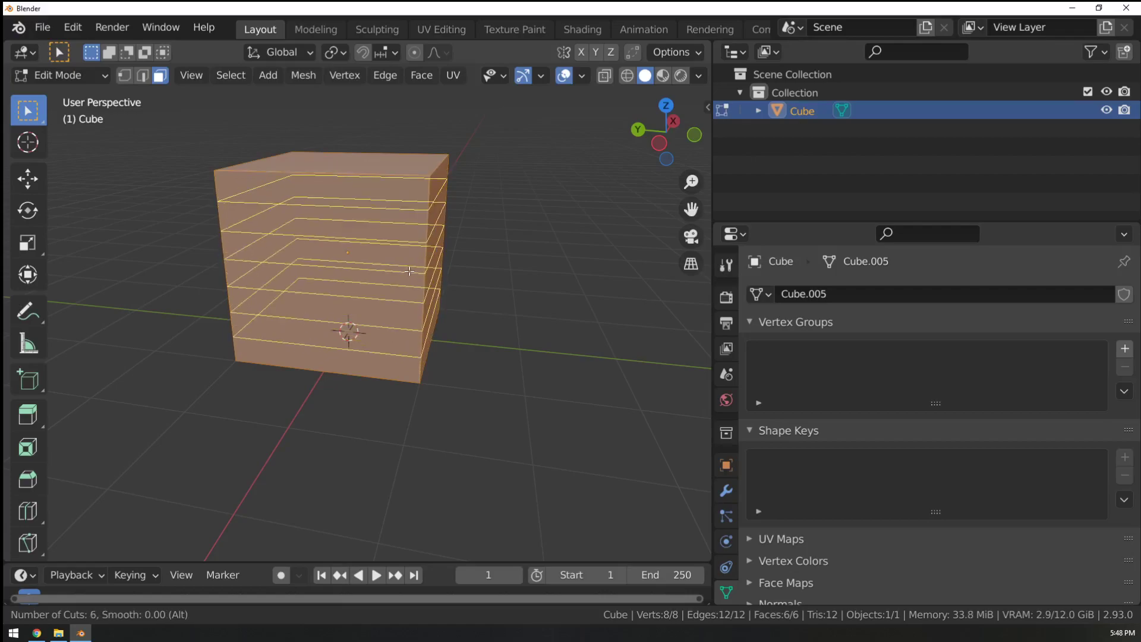
scroll(404, 285, "down", 7)
key("Escape")
middle_click_drag(394, 298, 410, 219)
Try loop cuts around the cube in horizontal and vertical directions with varying cut counts, including an entered count of 12.
key("ctrl+r")
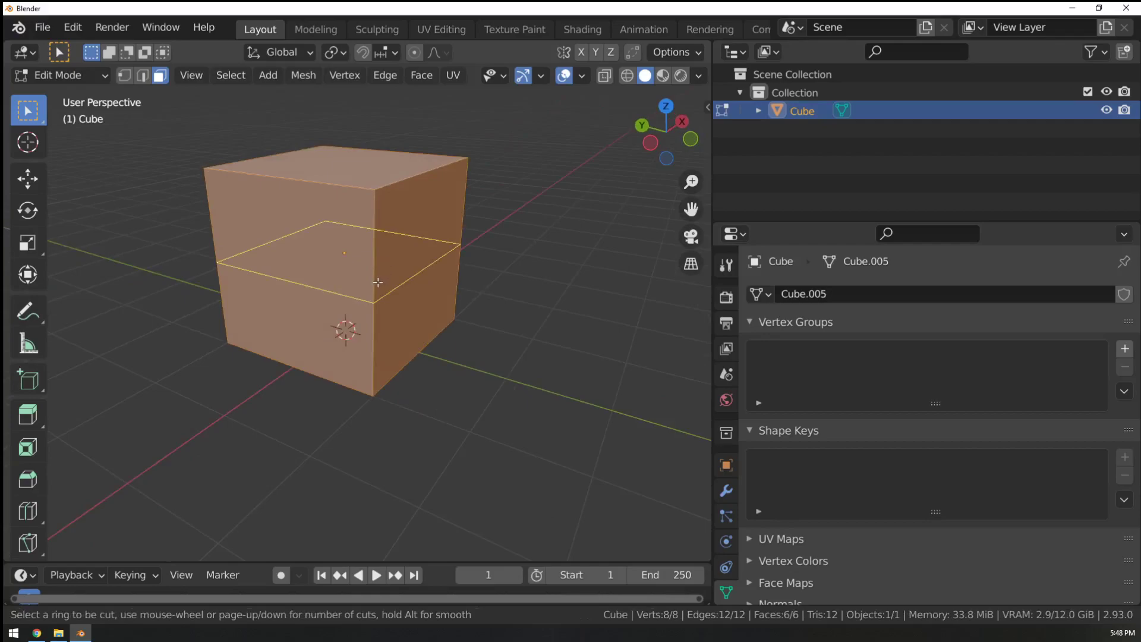
scroll(372, 291, "up", 20)
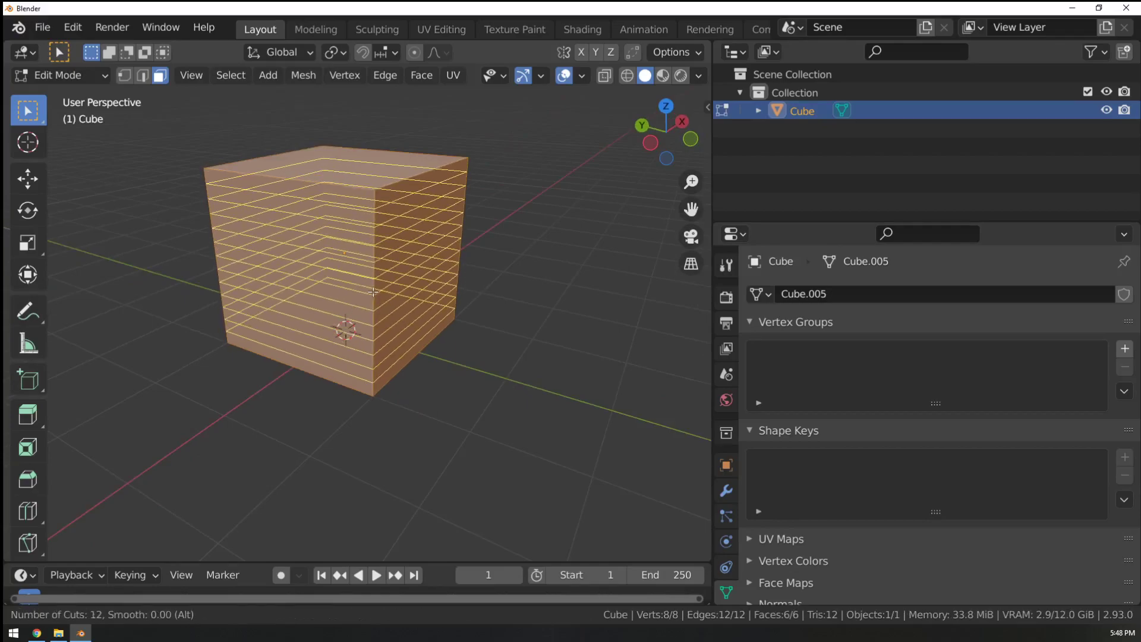
scroll(374, 293, "down", 20)
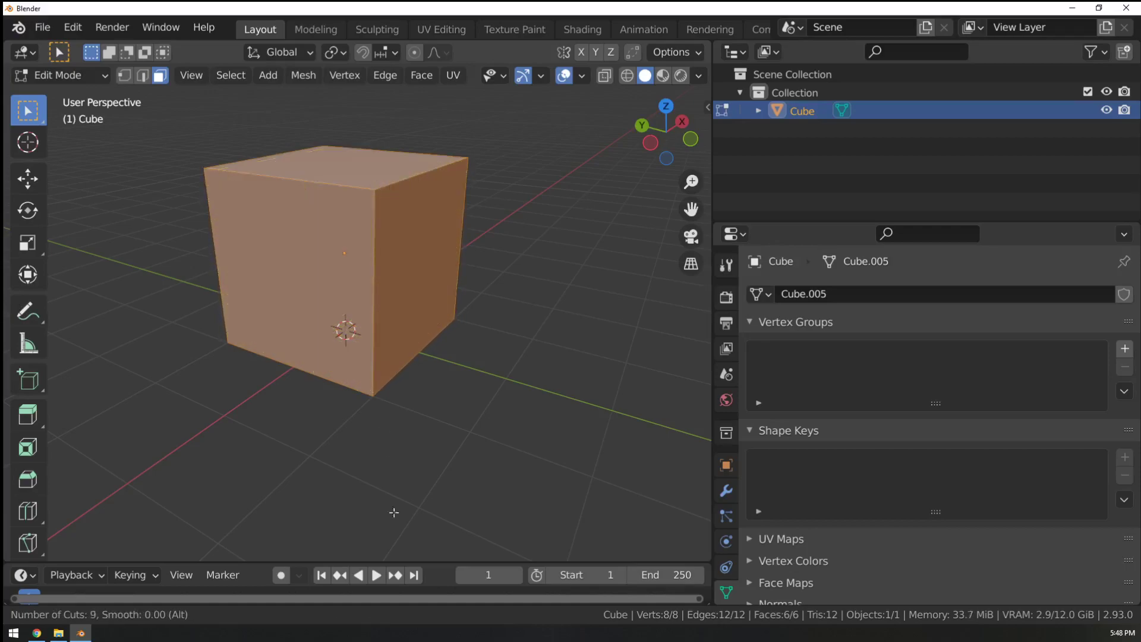
scroll(395, 523, "up", 1)
scroll(406, 185, "down", 6)
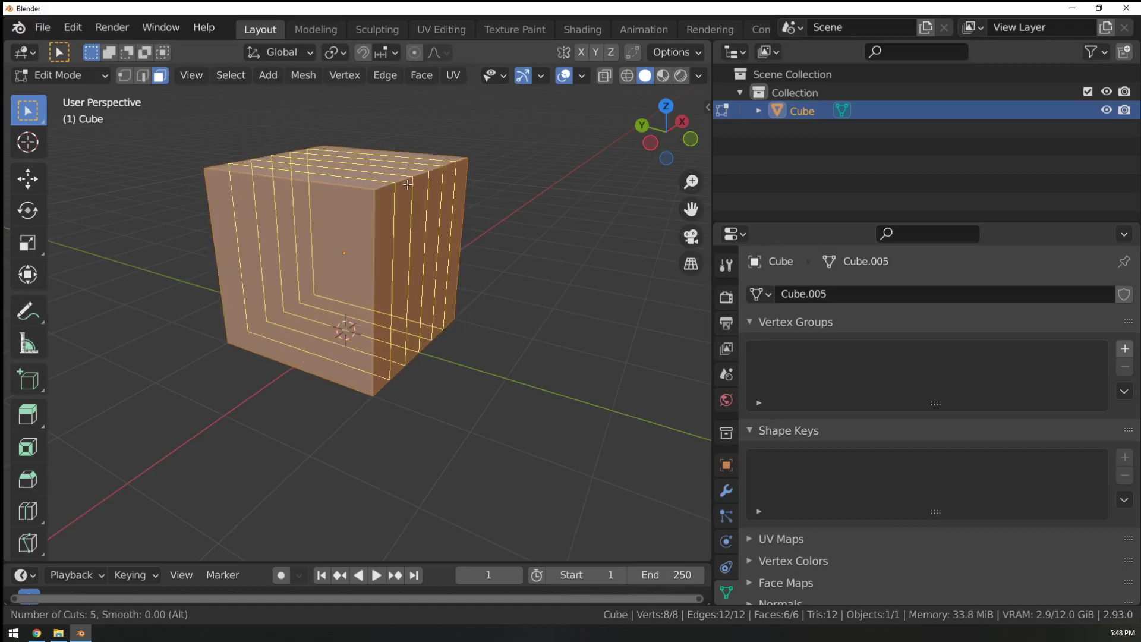
scroll(406, 186, "down", 6)
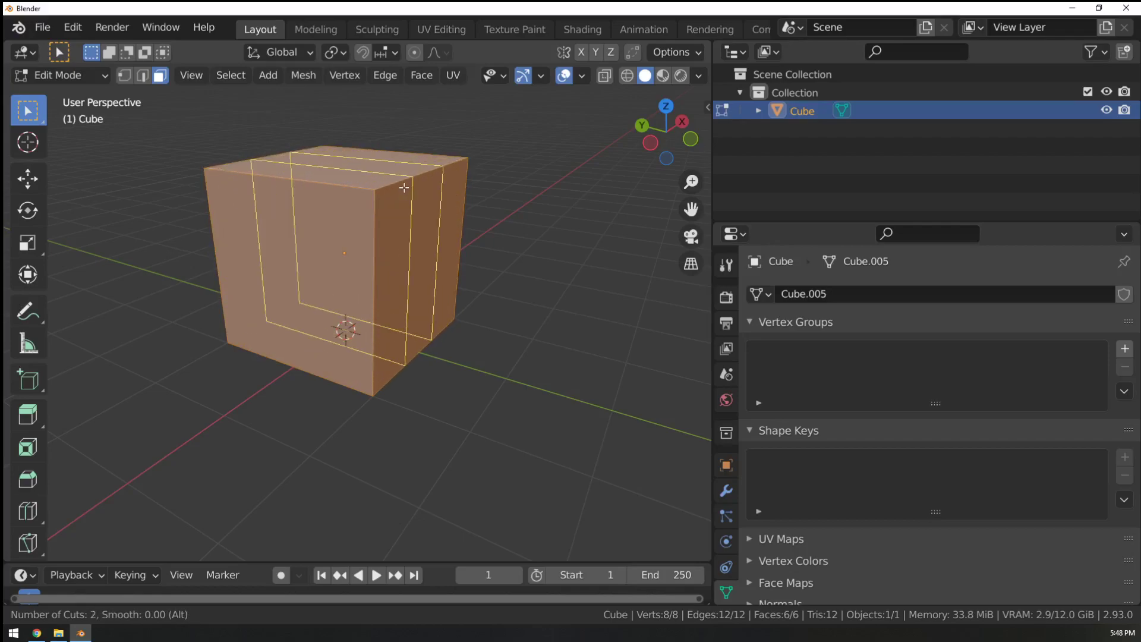
type("12")
key("Escape")
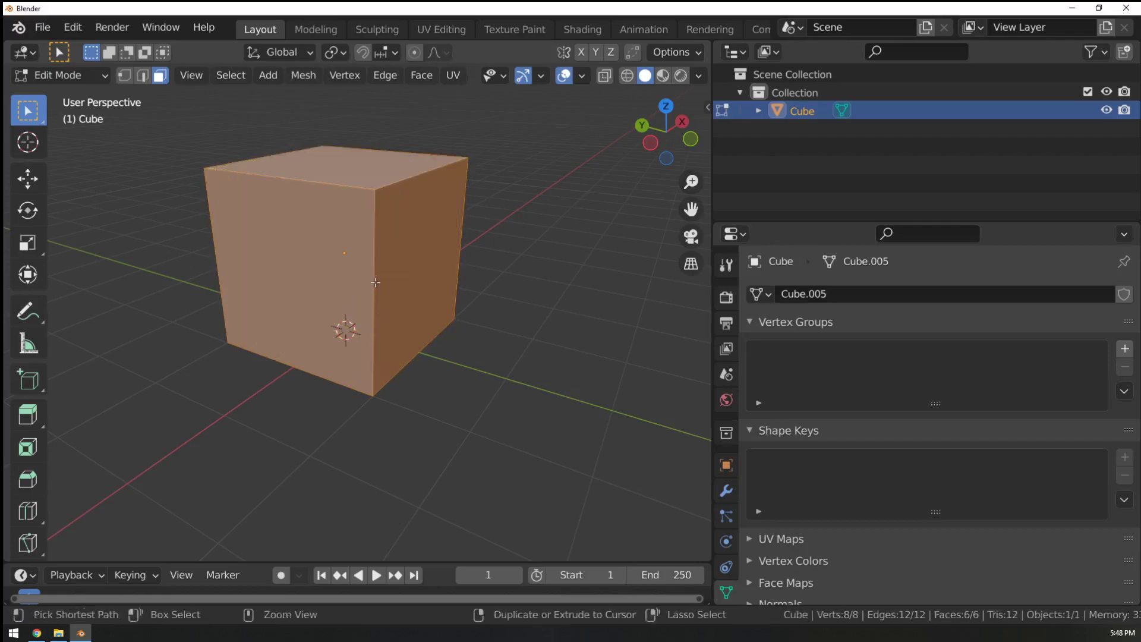
Add three evenly spaced horizontal loop cuts around the cube without sliding them.
key("ctrl+r")
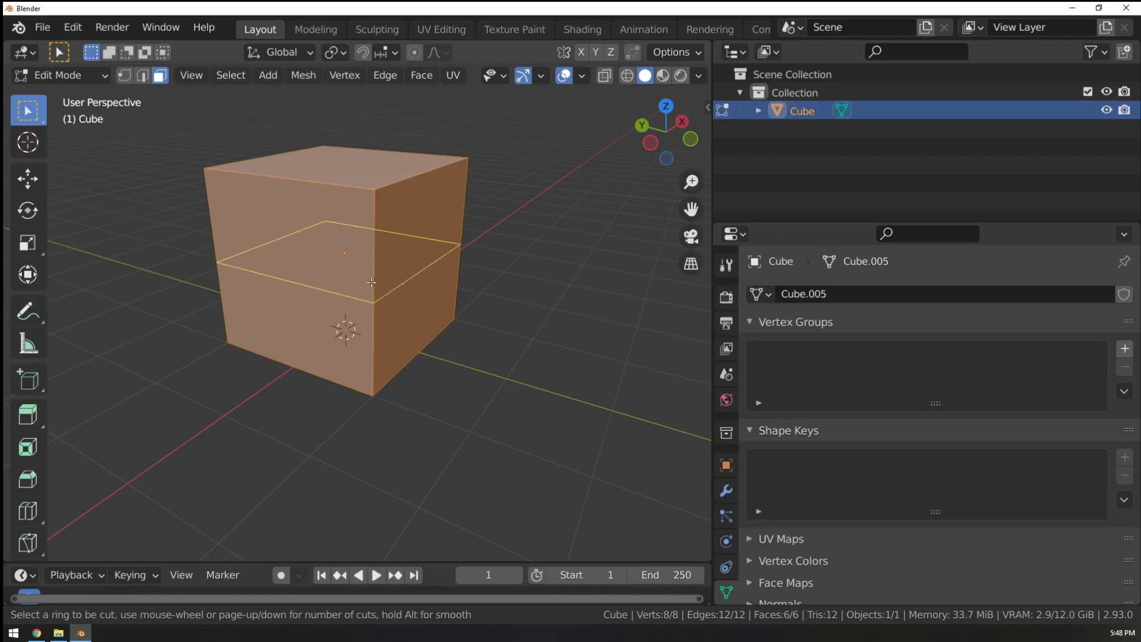
scroll(371, 282, "up", 9)
scroll(372, 282, "down", 9)
scroll(373, 282, "up", 1)
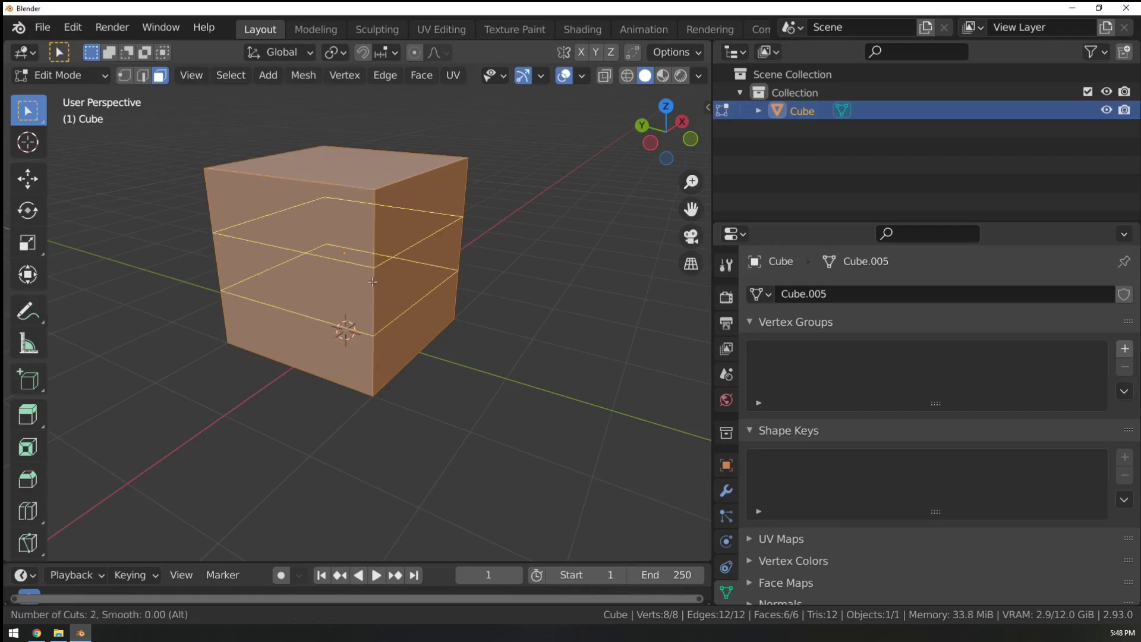
scroll(372, 282, "up", 1)
left_click(372, 282)
left_click(372, 282)
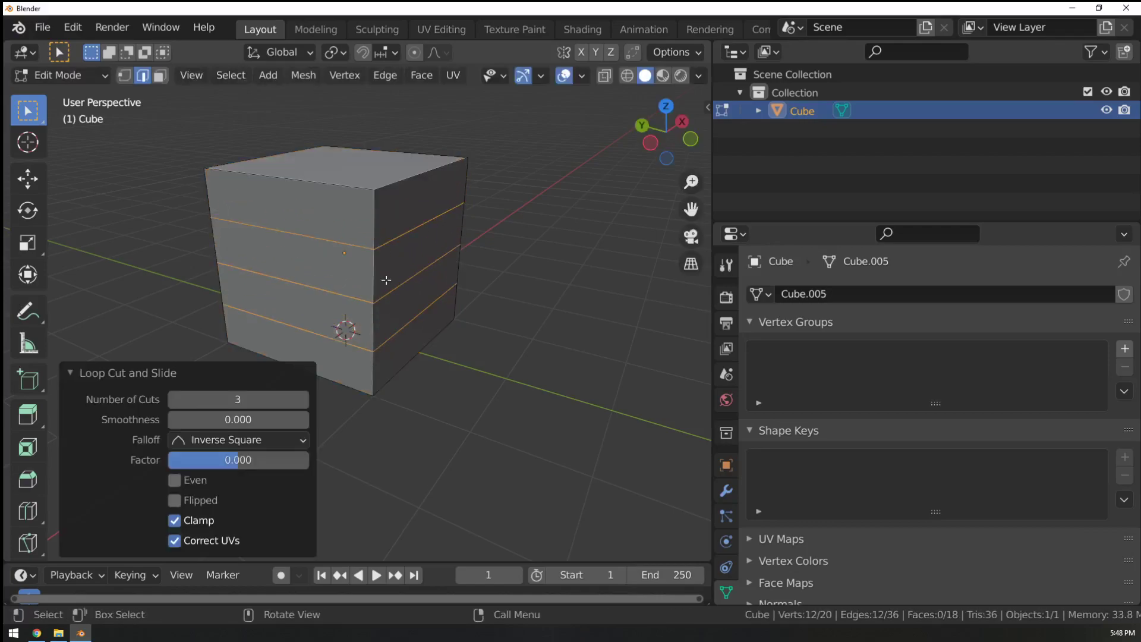
Add three evenly spaced vertical loop cuts in each of the cube's two remaining directions to form a 4 by 4 grid per side.
middle_click_drag(385, 280, 265, 287)
key("ctrl+r")
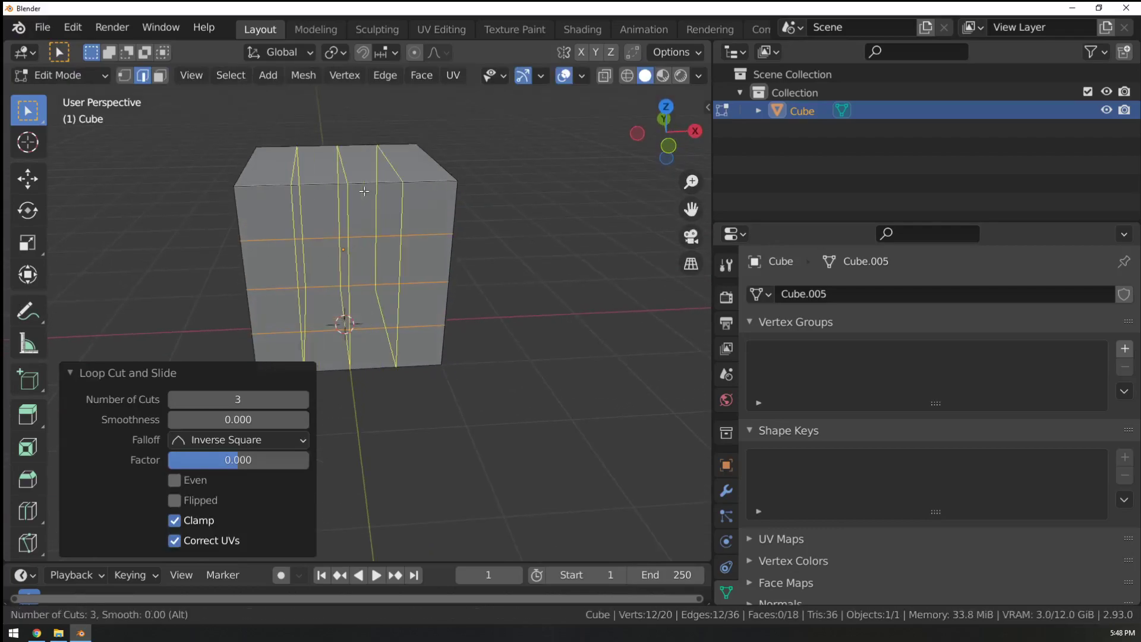
left_click(353, 210)
left_click(353, 209)
middle_click_drag(353, 210, 517, 204)
key("ctrl+r")
left_click(356, 189)
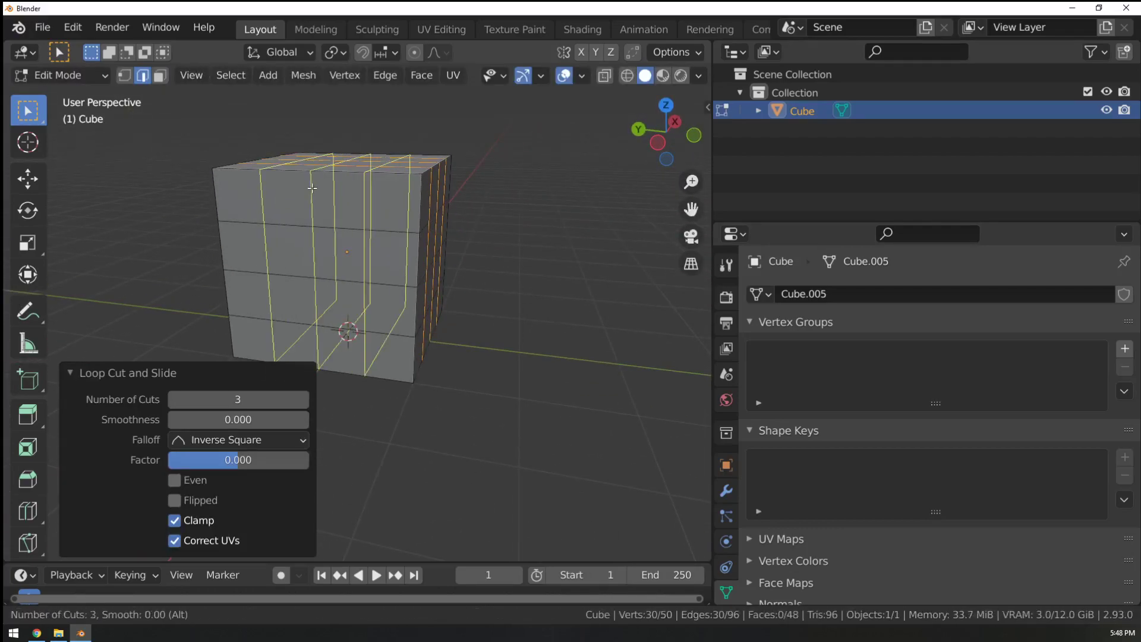
left_click(356, 188)
Switch to face selection and select the second row from the top face by face, continuing around the cube's corner.
middle_click_drag(356, 189, 459, 207)
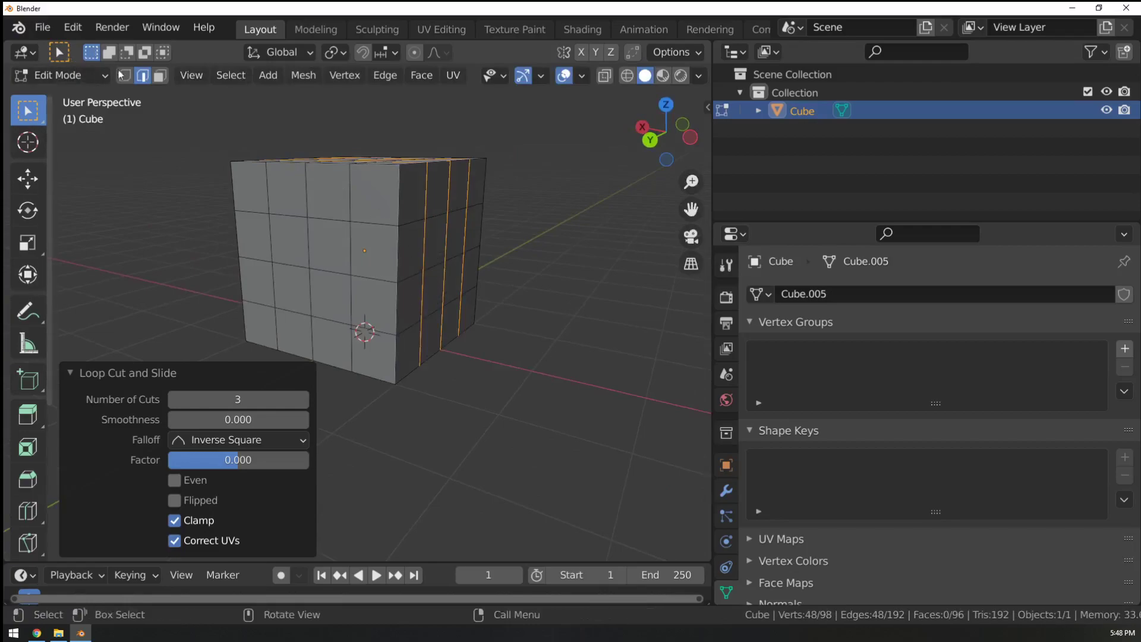
left_click(160, 76)
left_click(331, 300)
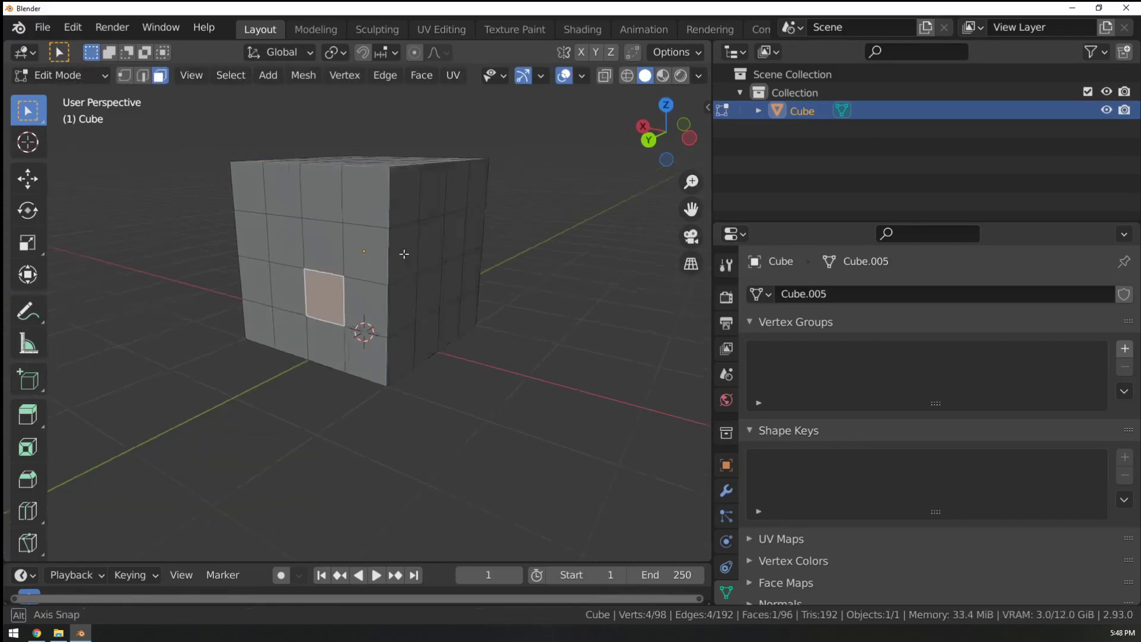
middle_click_drag(400, 255, 339, 250)
left_click(273, 245)
left_click(325, 247, "shift")
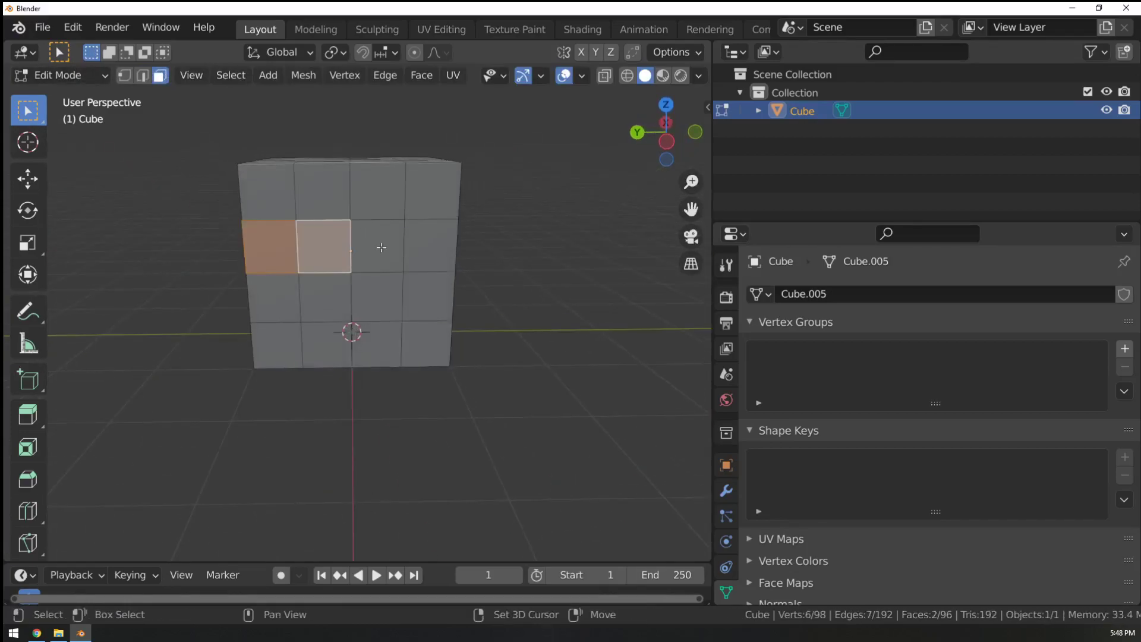
left_click(382, 247, "shift")
left_click(432, 238, "shift")
middle_click_drag(434, 238, 505, 249)
left_click(288, 240, "shift")
Select the upper three horizontal face loops all the way around the cube.
left_click(289, 241, "alt")
left_click(411, 204, "alt+shift")
left_click(393, 298, "alt+shift")
Extrude the selected faces individually with a 0 m offset and set the transform pivot point to Individual Origins.
middle_click_drag(393, 298, 483, 297)
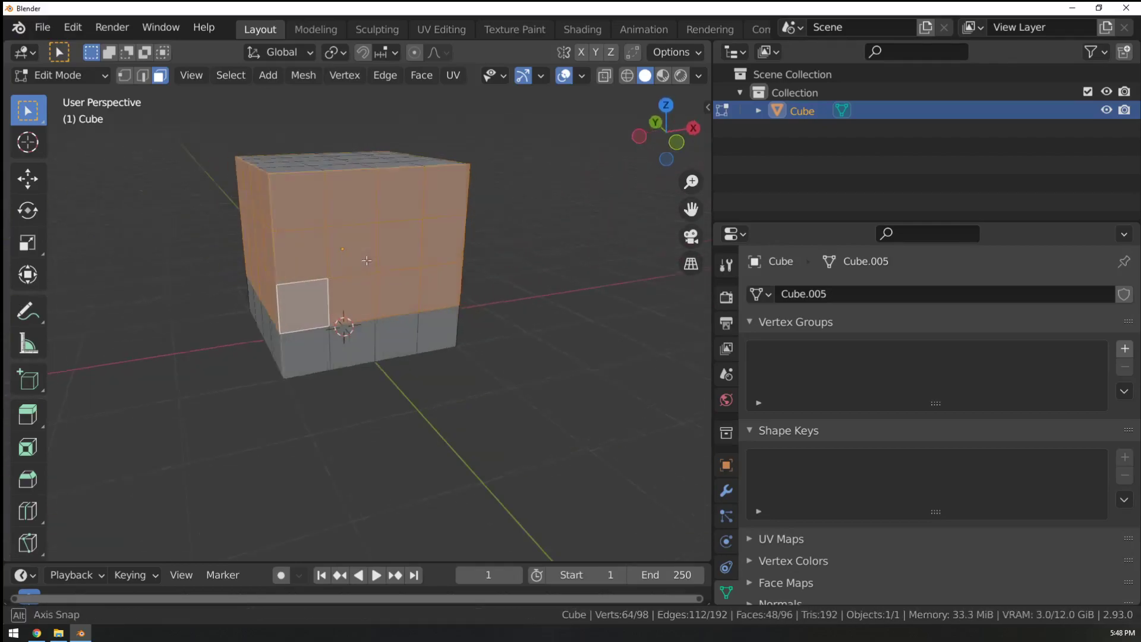
key("alt+e")
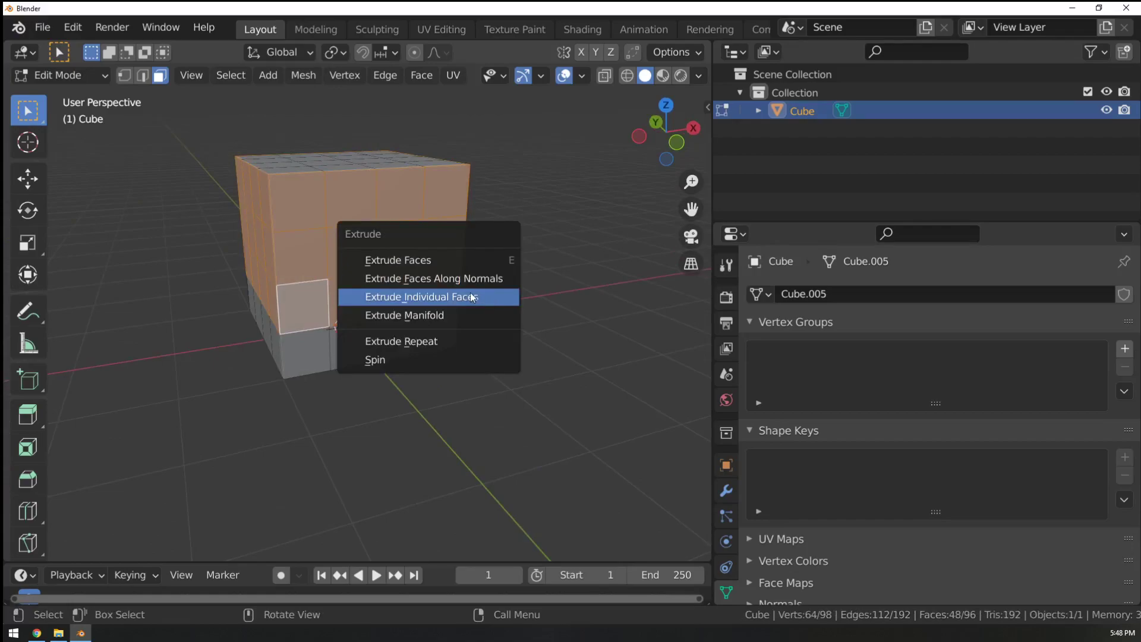
left_click(466, 297)
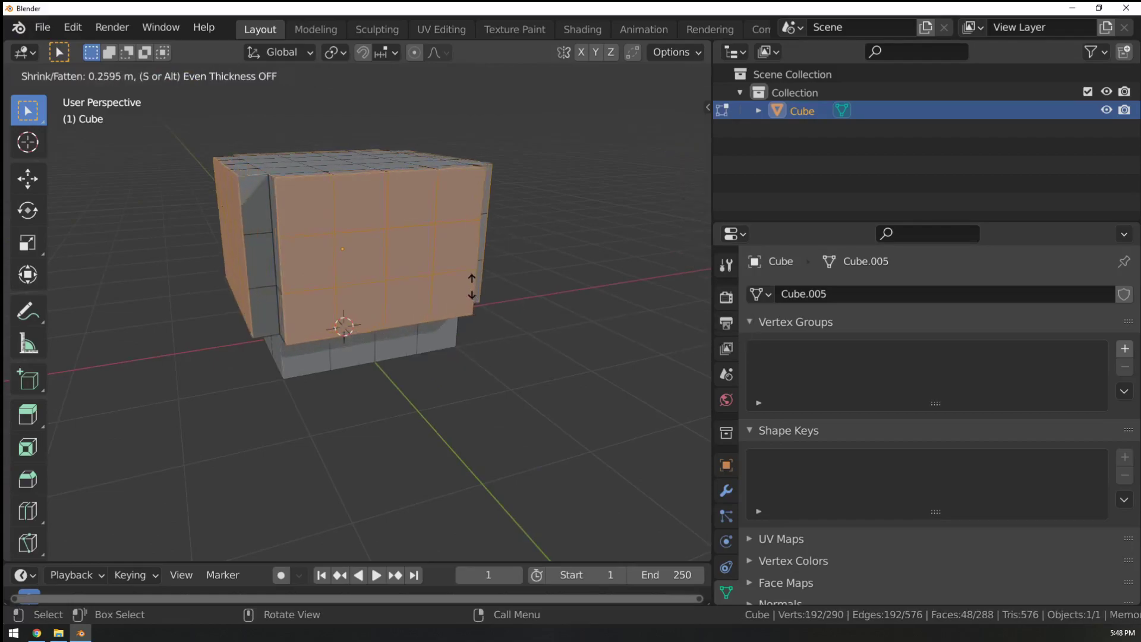
right_click(476, 278)
left_click(334, 52)
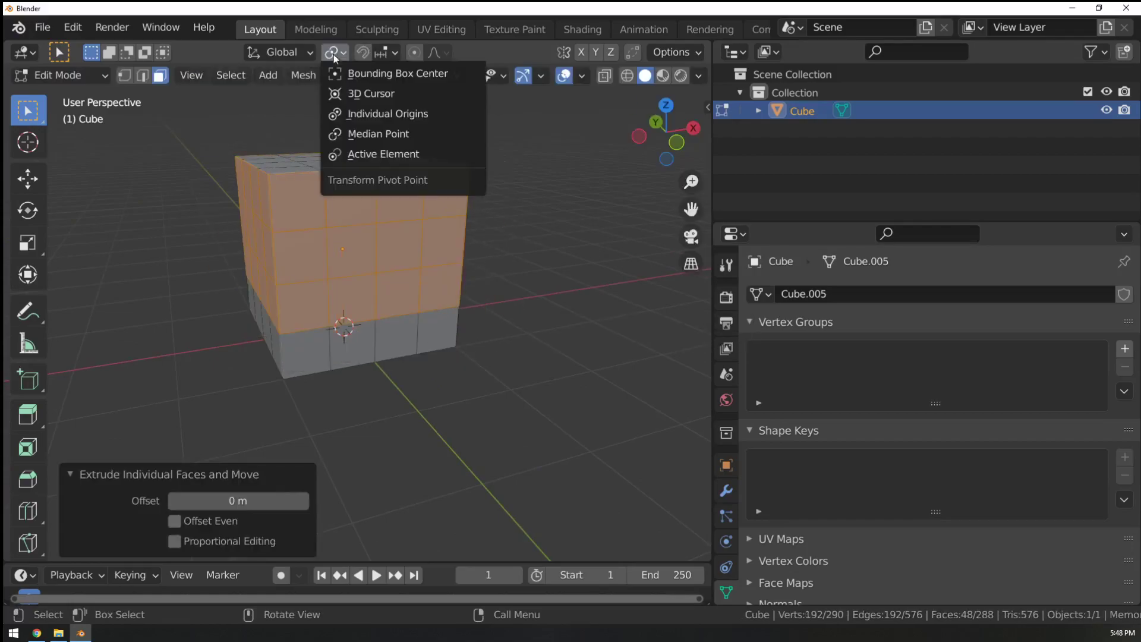
left_click(373, 113)
Scale the individual faces to about 0.684 and extrude them inward about 0.071 m as window recesses.
key("s")
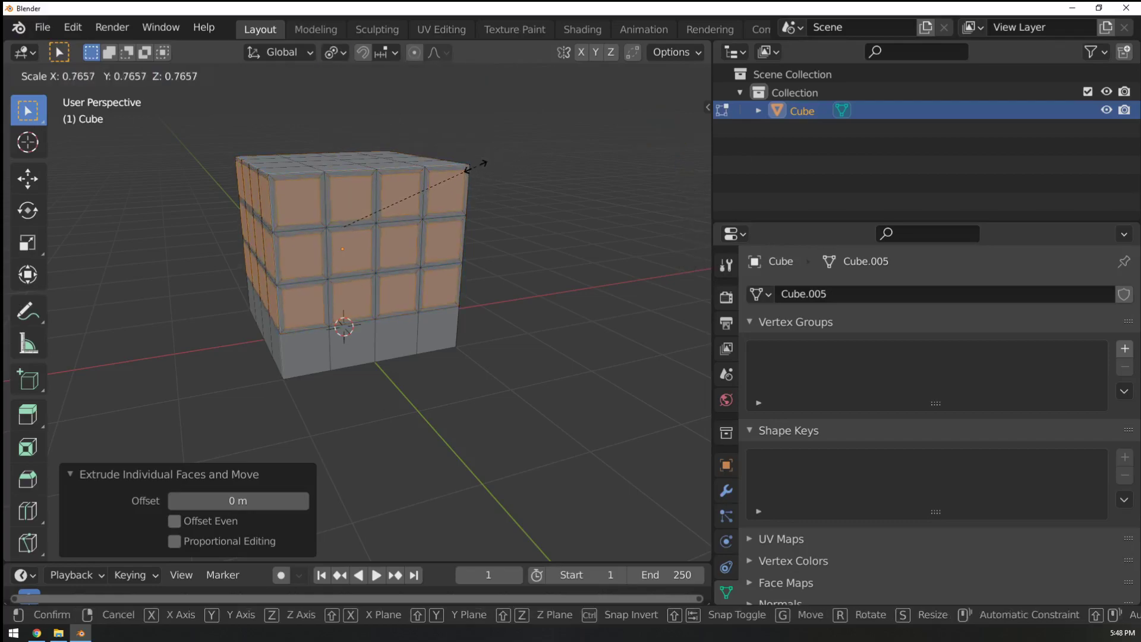
left_click(466, 173)
key("e")
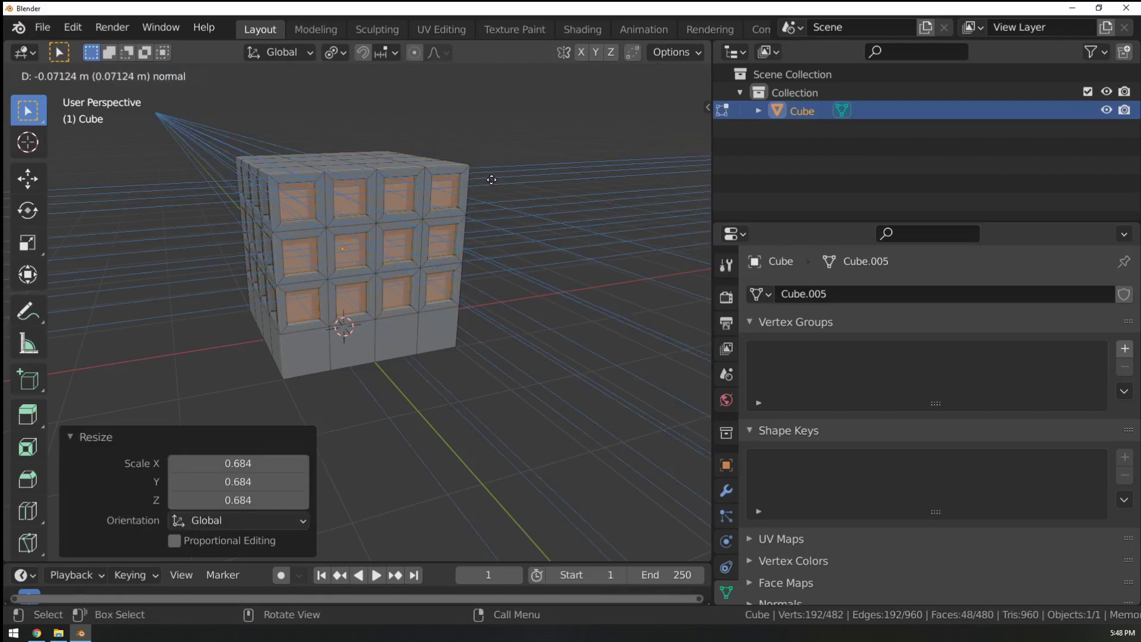
left_click(461, 241)
Add one horizontal loop cut around the bottom row and slide it up close to the windows, with a factor of about -0.816.
middle_click_drag(460, 242, 354, 210)
scroll(520, 267, "up", 4)
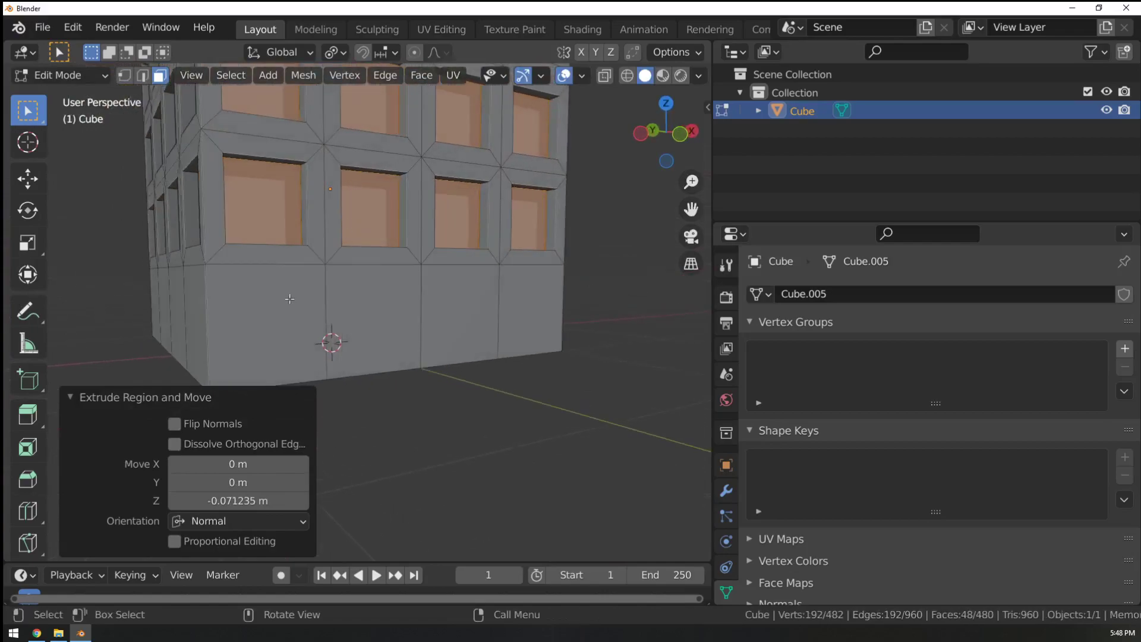
left_click(289, 299)
key("ctrl+r")
left_click(440, 286)
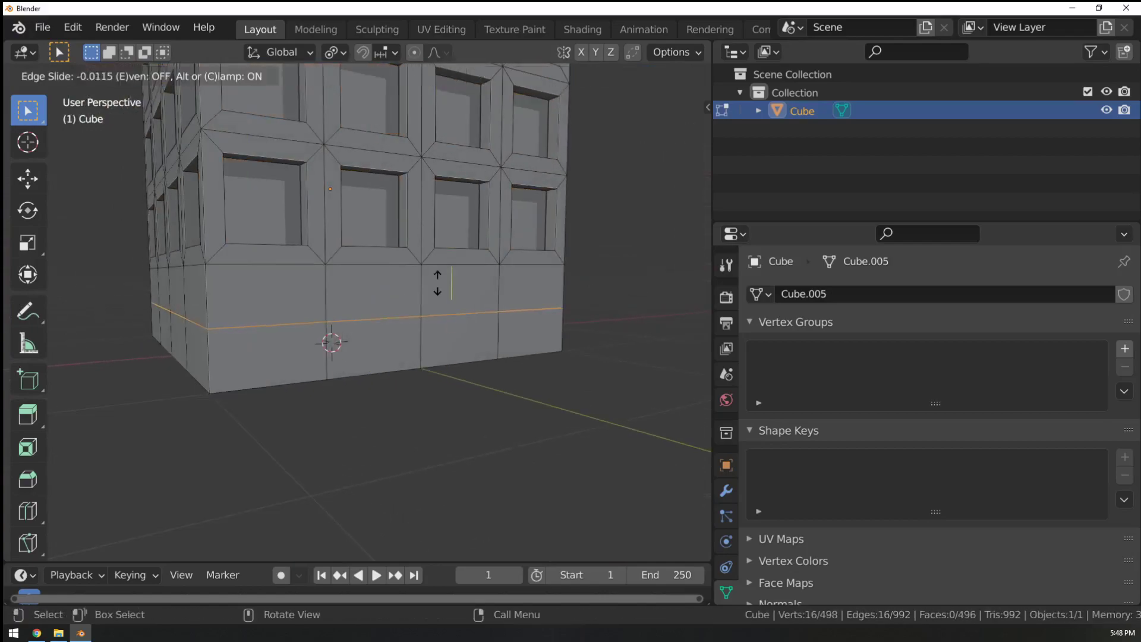
Extrude the thin strip face in the front's second bay about 0.22 m outward and lower its front face about 0.085 m along Z.
left_click(159, 74)
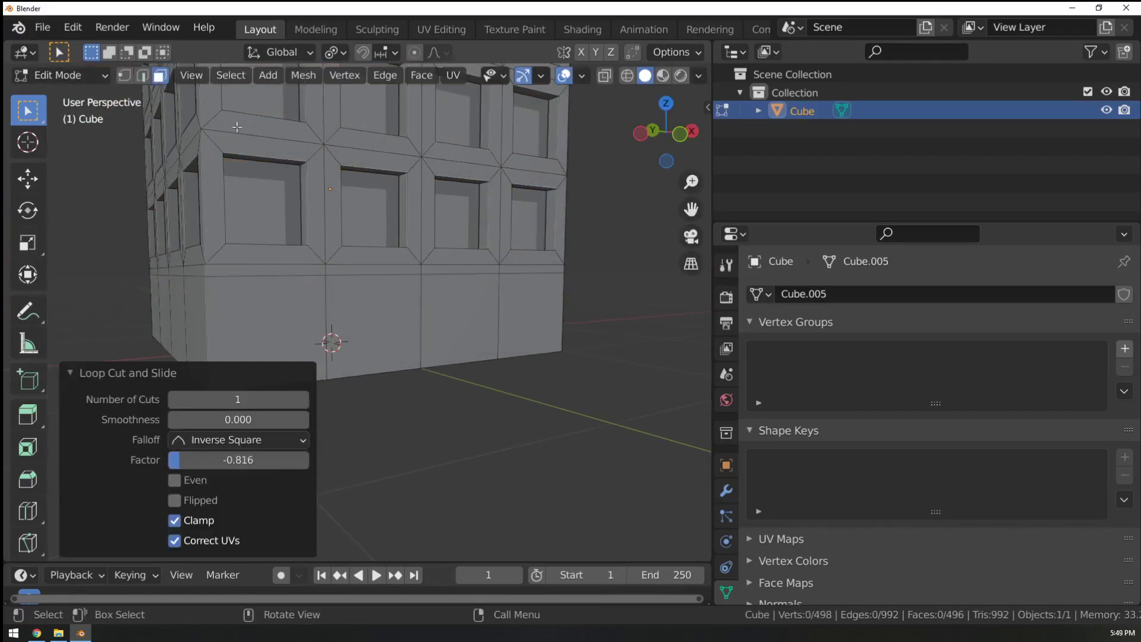
left_click(371, 265)
key("e")
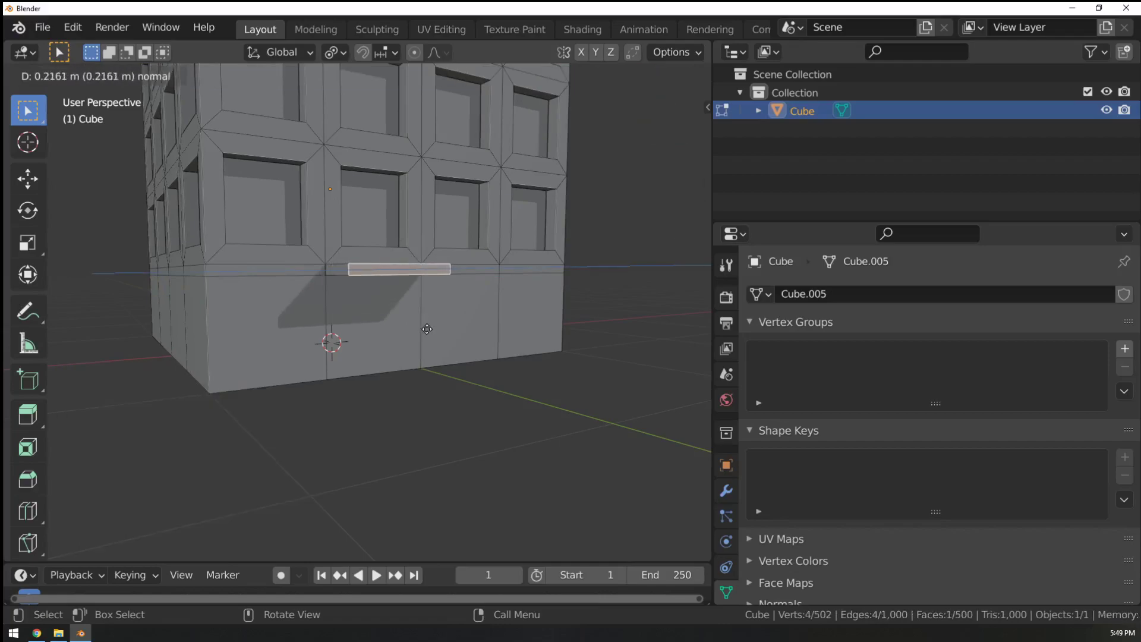
left_click(428, 329)
key("g")
key("z")
left_click(430, 348)
Extrude the thin strip face in the front's fourth bay about 0.284 m outward and lower its front face along Z.
middle_click_drag(539, 282, 502, 298)
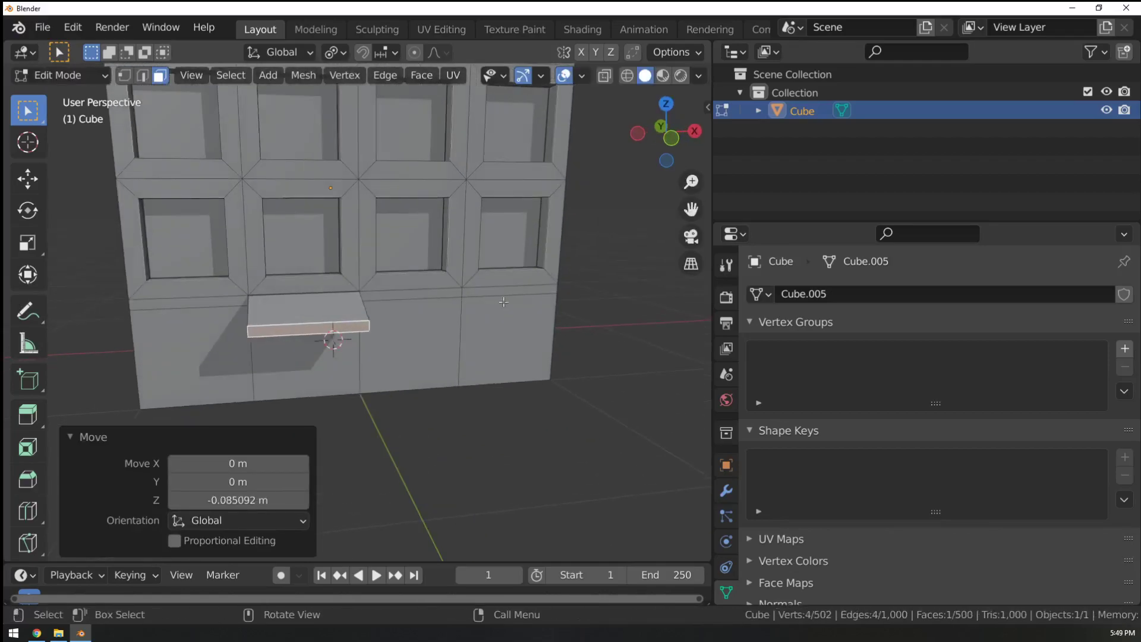
left_click(509, 297)
key("e")
left_click(538, 316)
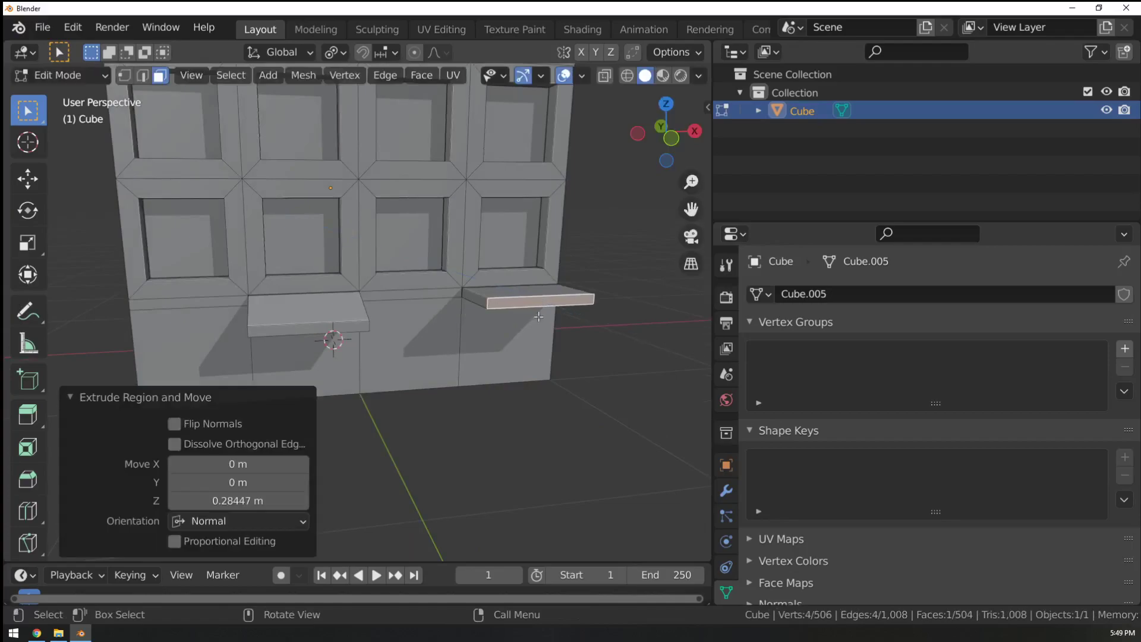
key("g")
key("z")
left_click(540, 337)
Inset the wall face under the second bay's awning with an extrusion scaled to about 0.696, and lower it about 0.061 m along Z.
middle_click_drag(540, 336, 448, 312)
left_click(385, 315)
scroll(385, 315, "up", 3)
key("e")
key("Escape")
key("s")
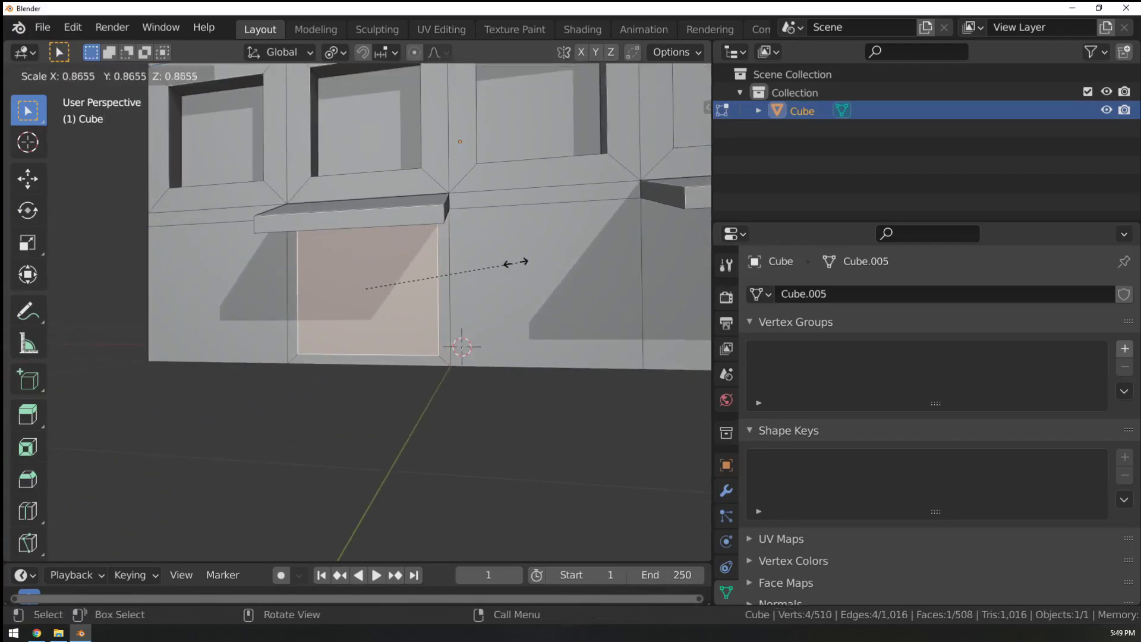
left_click(486, 266)
key("g")
key("z")
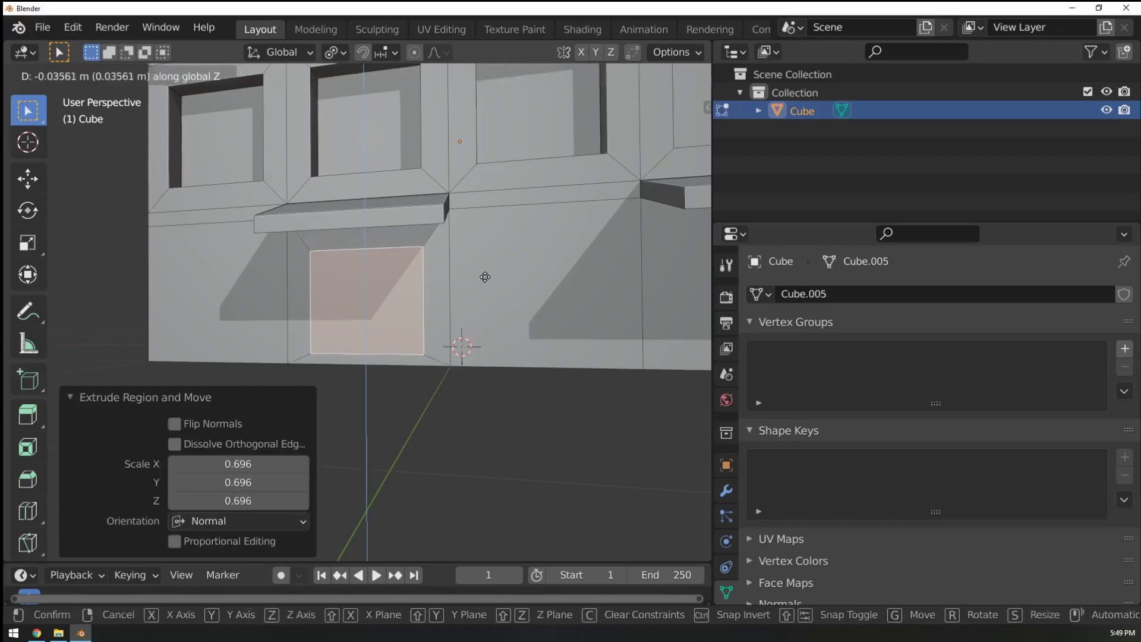
left_click(482, 280)
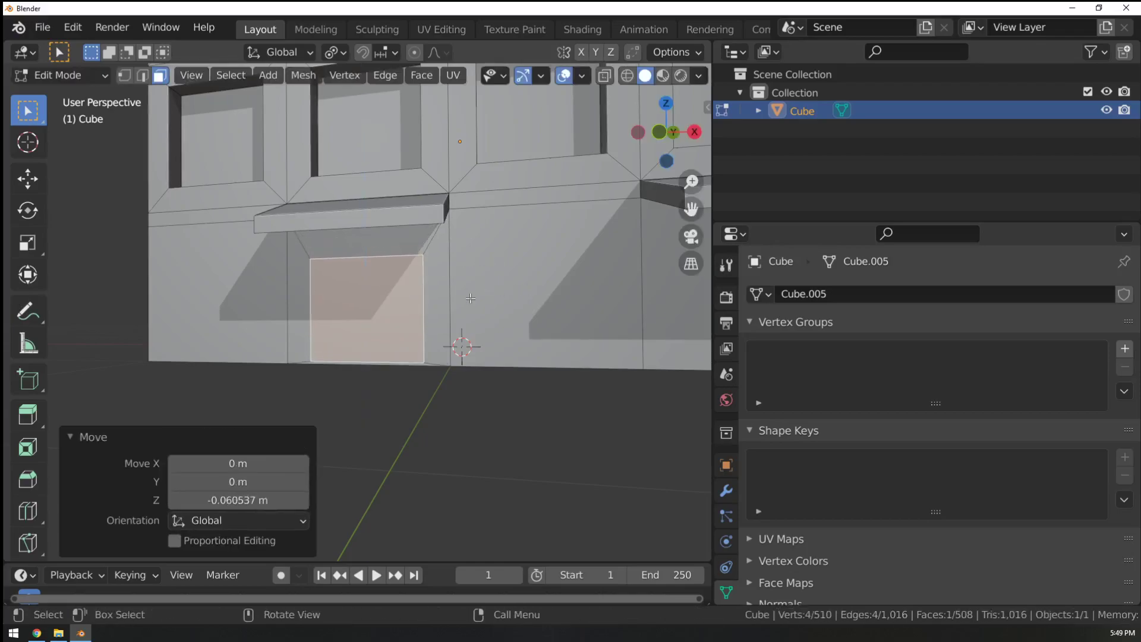
Add one centred vertical loop cut through the door face under the awning.
key("ctrl+r")
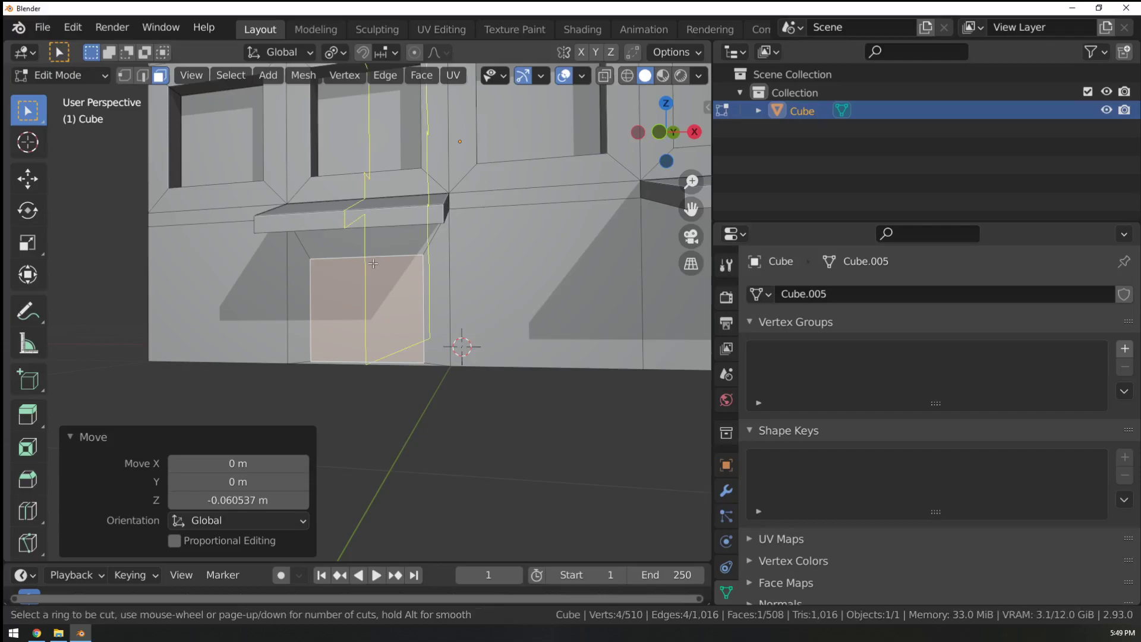
left_click(372, 264)
right_click(369, 257)
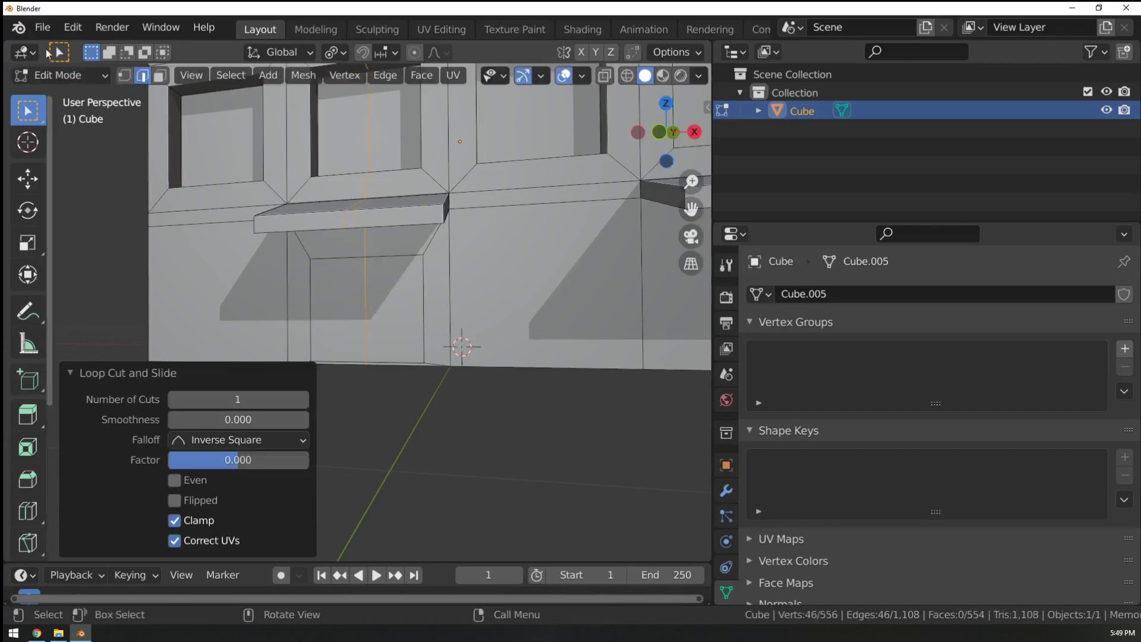
Select both door halves in face selection mode and extrude them as individual faces by about 0.018 m.
left_click(160, 76)
left_click(397, 291)
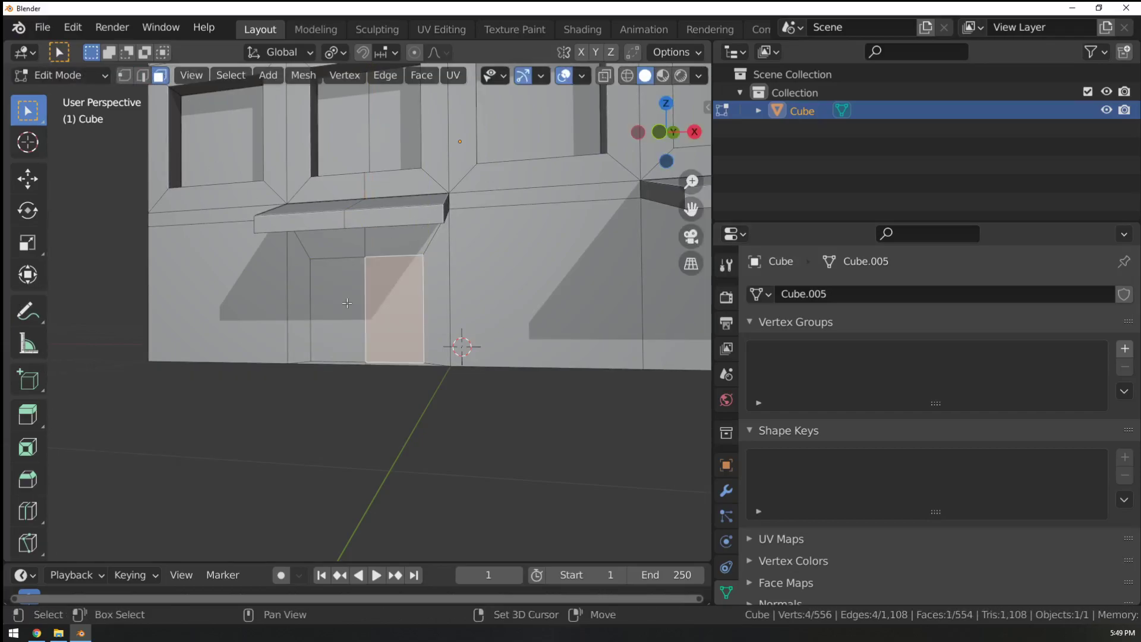
left_click(342, 305, "shift")
key("alt+e")
left_click(392, 300)
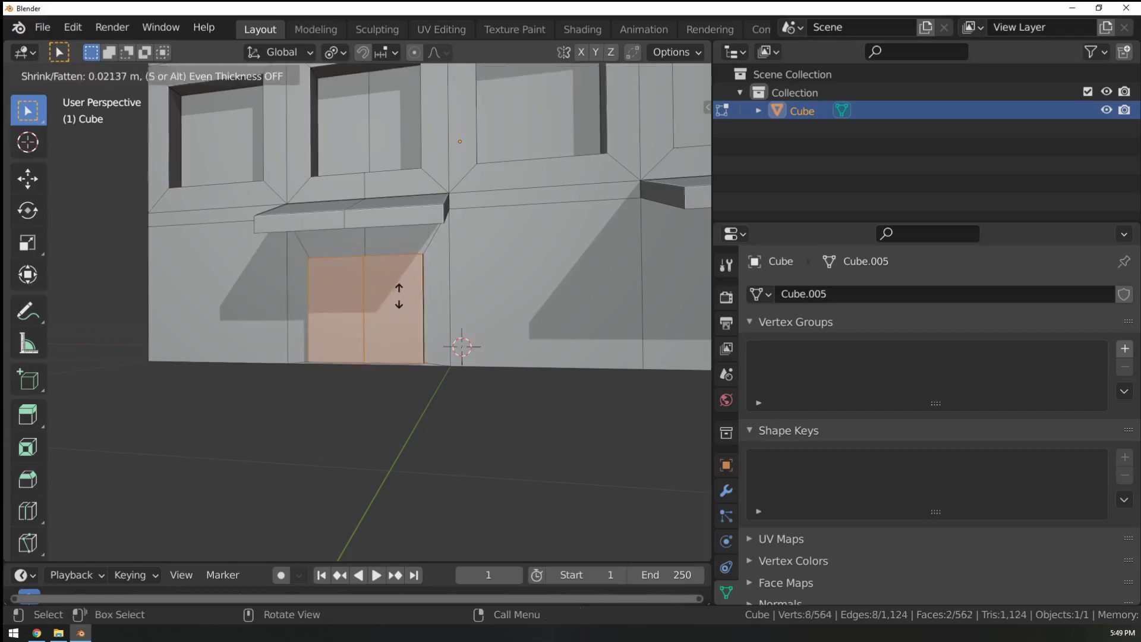
left_click(397, 296)
Scale the two door faces individually to about 0.945 and move them slightly along the Y axis.
key("s")
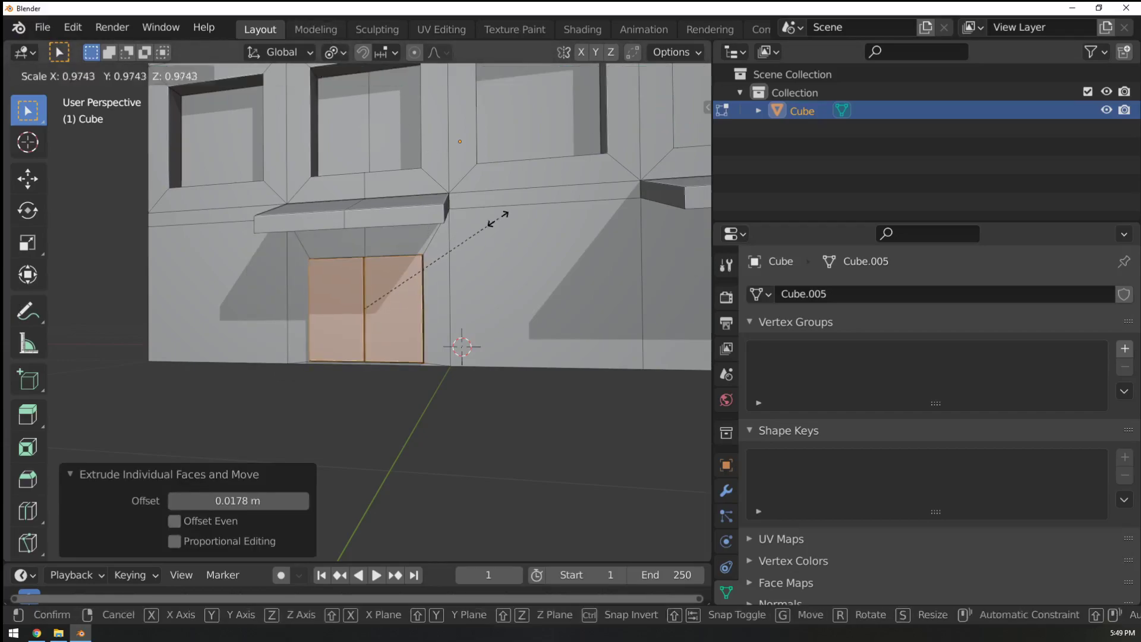
left_click(492, 215)
key("g")
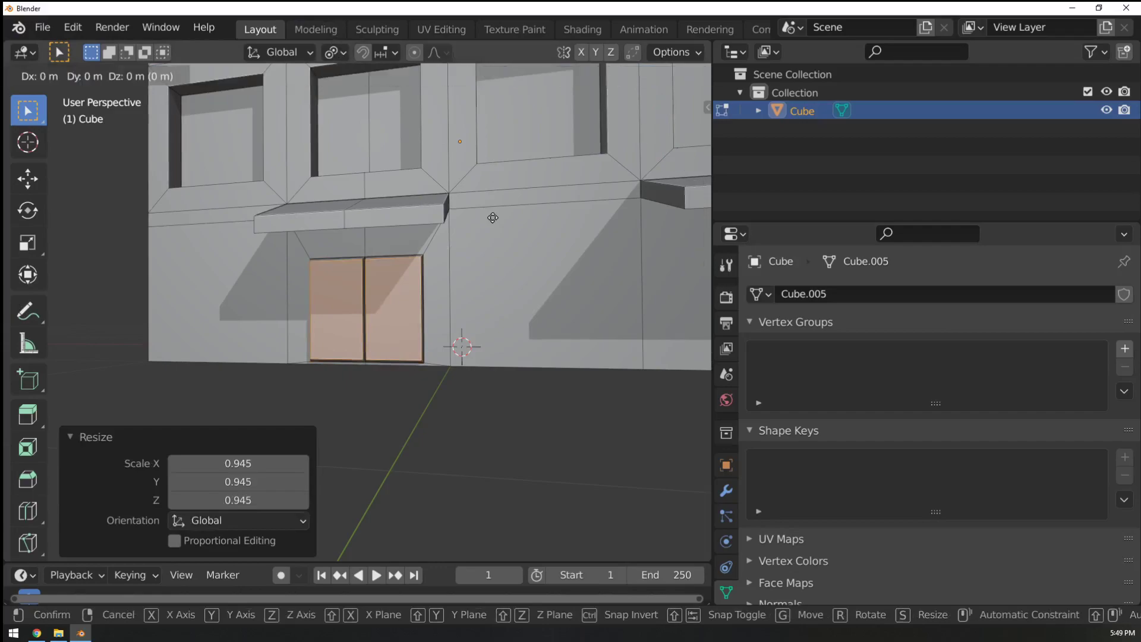
key("y")
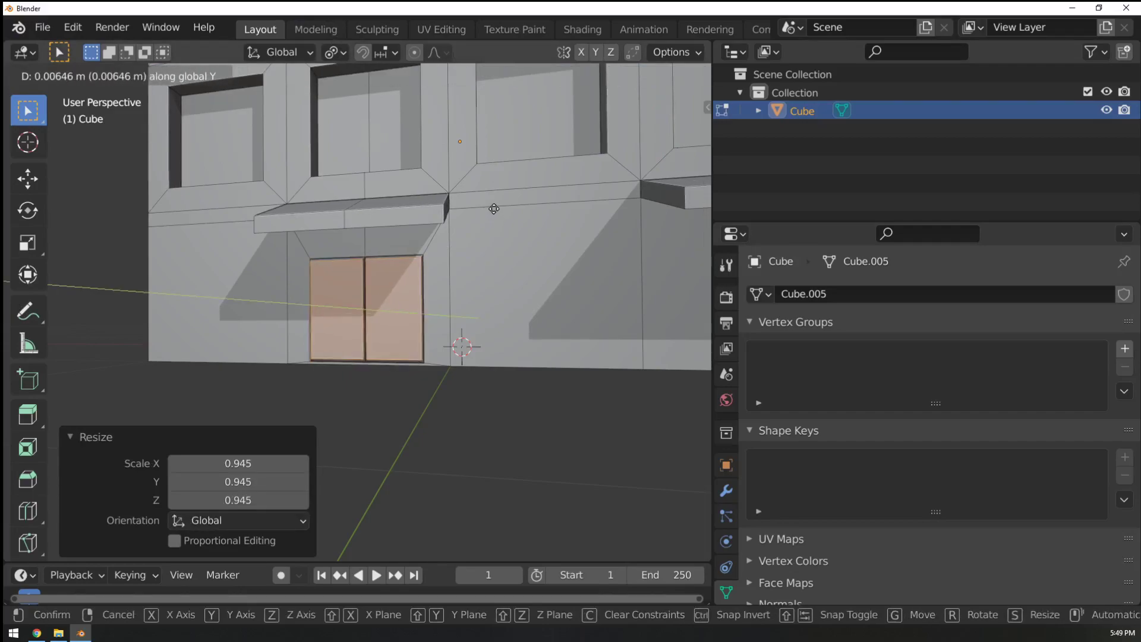
left_click(418, 279)
Check the building in Object Mode, re-enter Edit Mode and circle-select all the roof faces.
key("Tab")
scroll(515, 245, "down", 6)
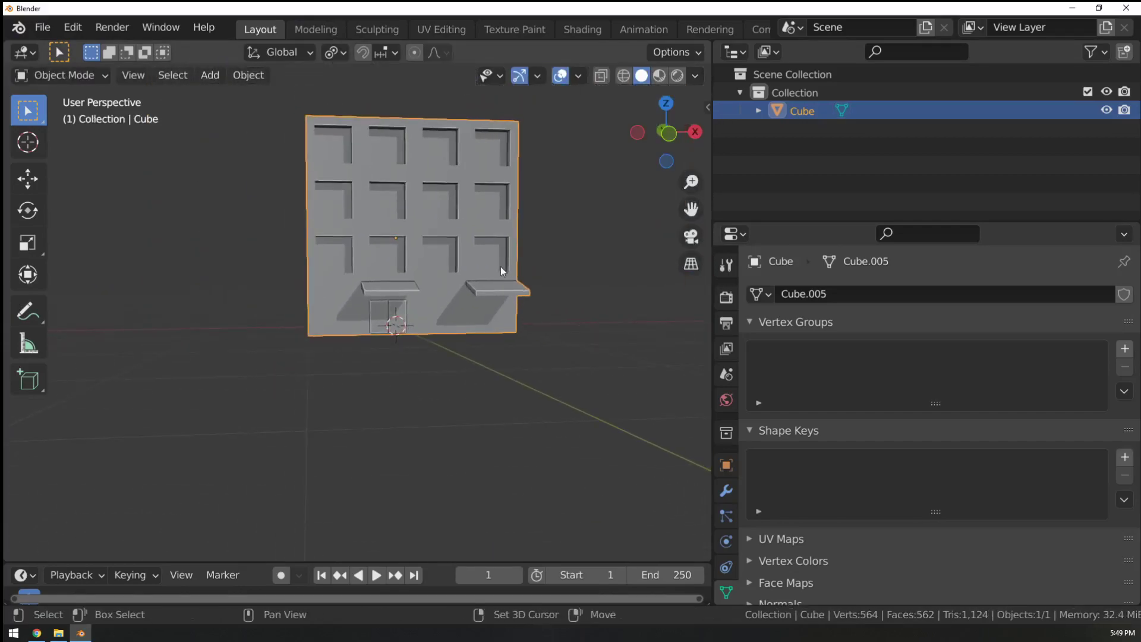
middle_click_drag(500, 267, 429, 289)
key("Tab")
key("a")
key("a")
key("c")
mouse_move(429, 290)
left_mouse_down()
mouse_move(412, 273)
mouse_move(255, 297)
mouse_move(327, 184)
left_mouse_up()
key("Escape")
Inset the roof faces with an extrusion scaled to about 0.94, and extrude them down about 0.128 m to leave a parapet.
middle_click_drag(471, 250, 573, 222)
key("e")
key("s")
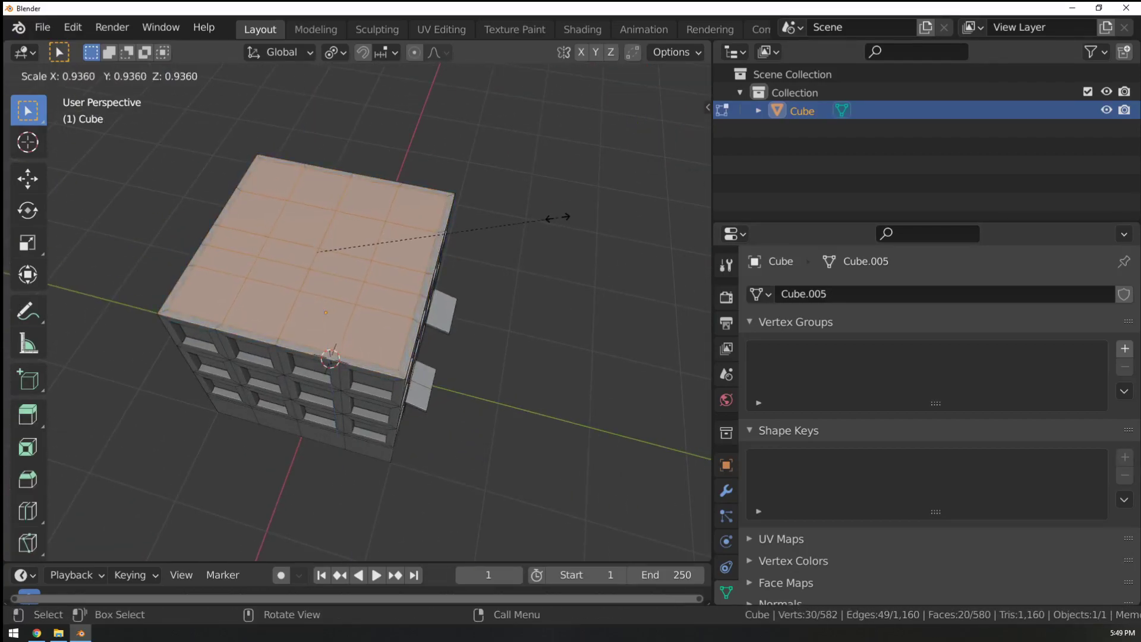
left_click(553, 216)
key("e")
left_click(556, 237)
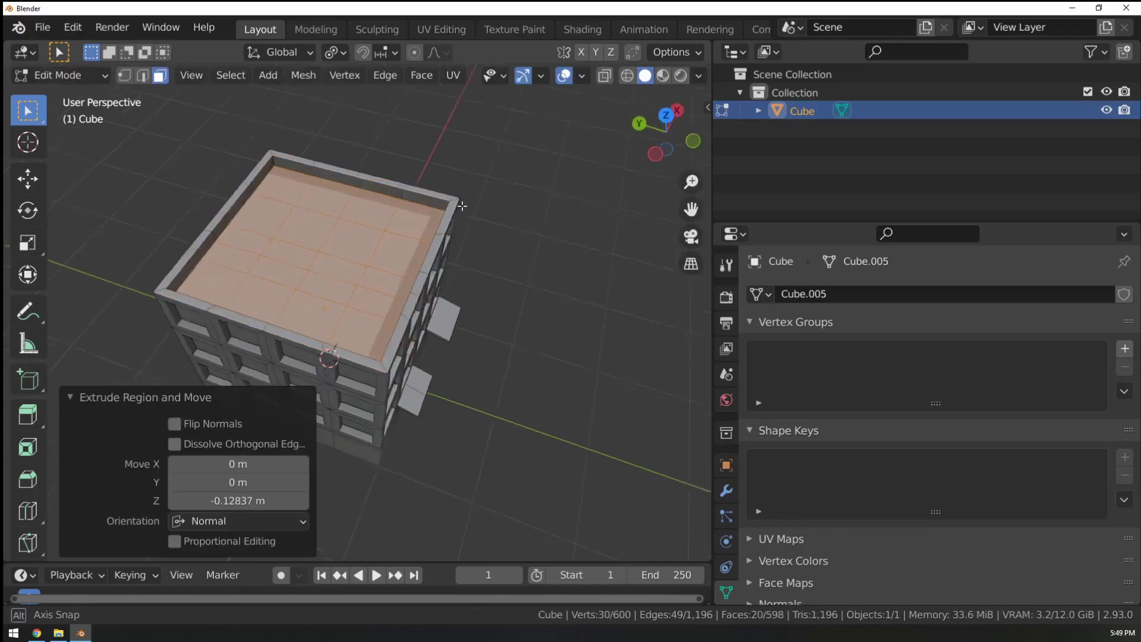
Select two adjacent narrow roof faces, extrude them individually in place, scale them to about 0.883, and extrude them up into boxes.
middle_click_drag(556, 237, 382, 304)
scroll(382, 303, "up", 3)
left_click(514, 354)
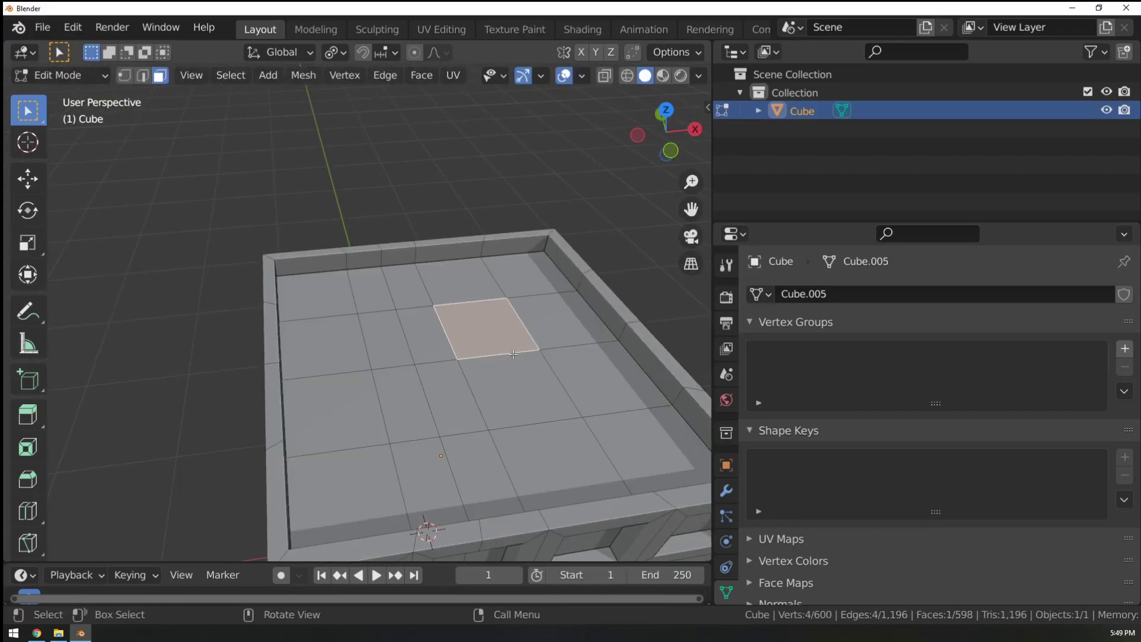
left_click(423, 326)
left_click(389, 337, "shift")
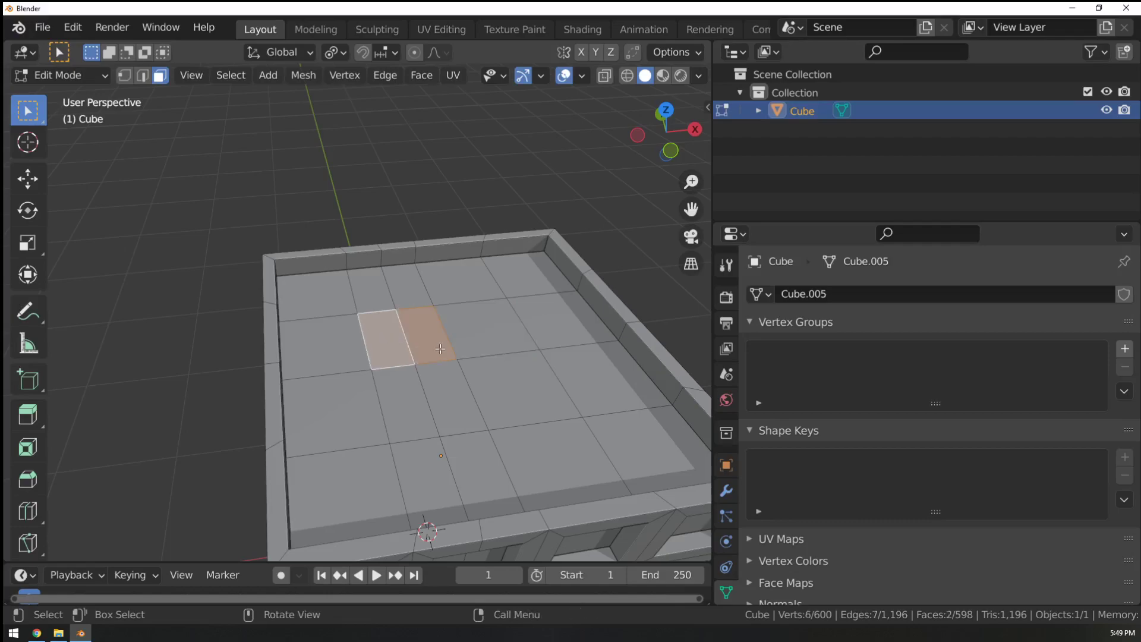
key("alt+e")
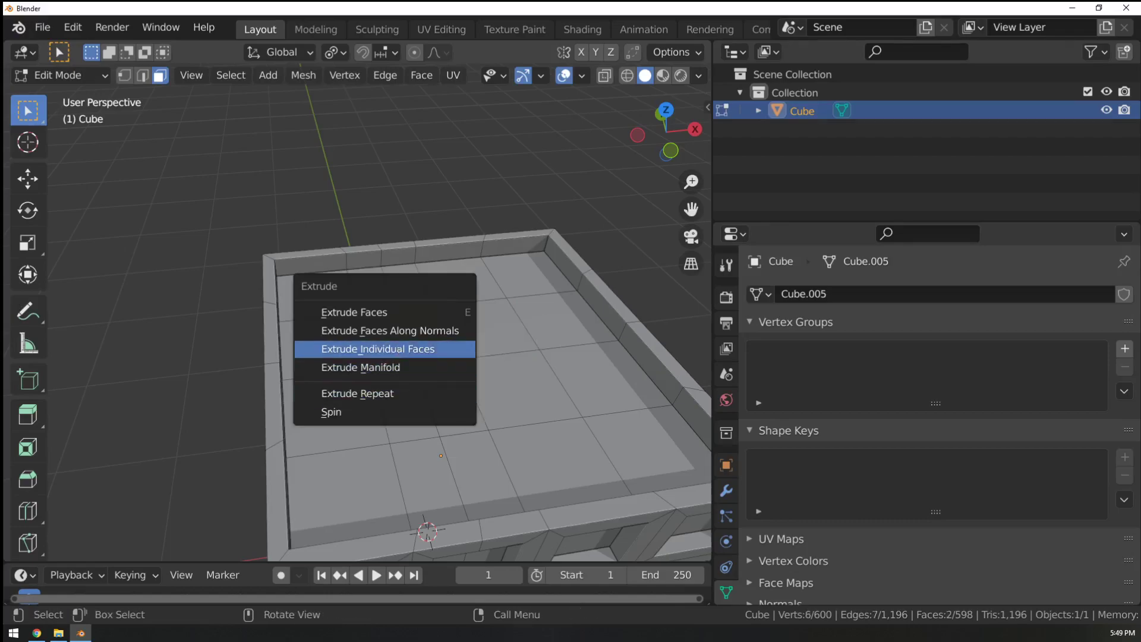
left_click(397, 350)
key("Escape")
key("s")
left_click(538, 312)
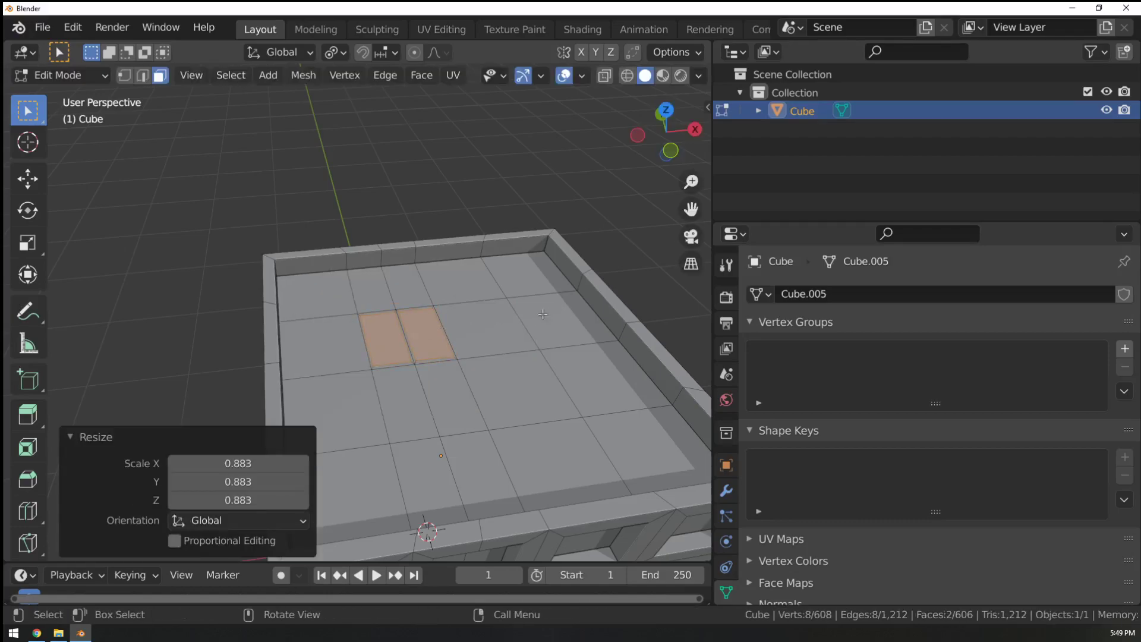
key("e")
left_click(537, 285)
Extrude the front faces of both roof boxes individually in place, scale them to about 0.88, and extrude them outward about 0.167 m.
left_click(442, 339)
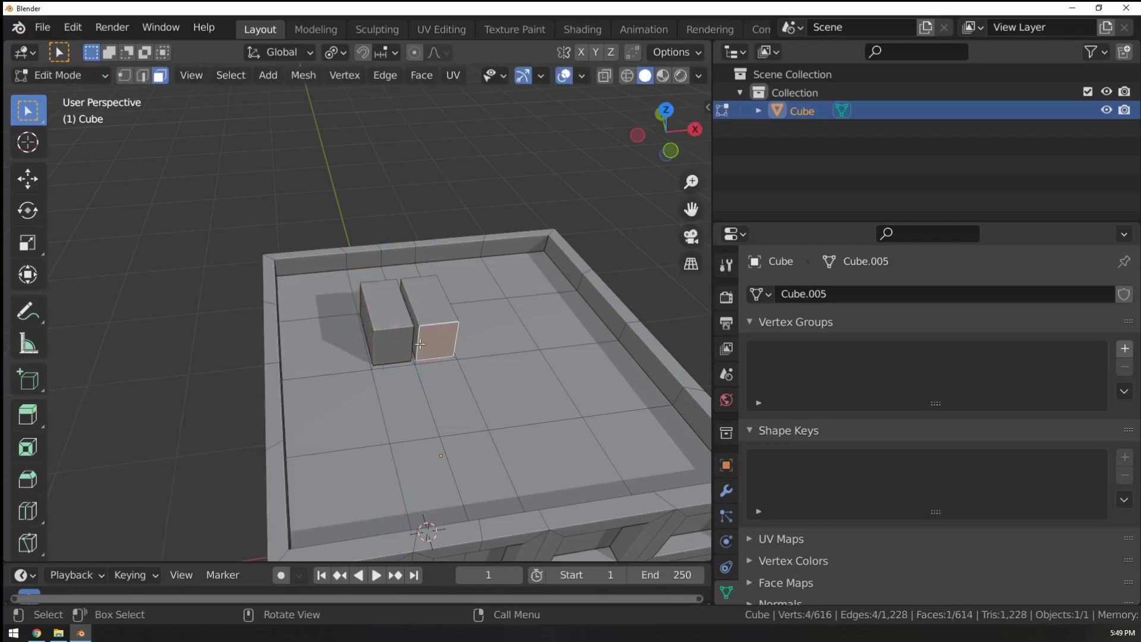
left_click(393, 347, "shift")
key("alt+e")
left_click(432, 341)
key("Escape")
key("s")
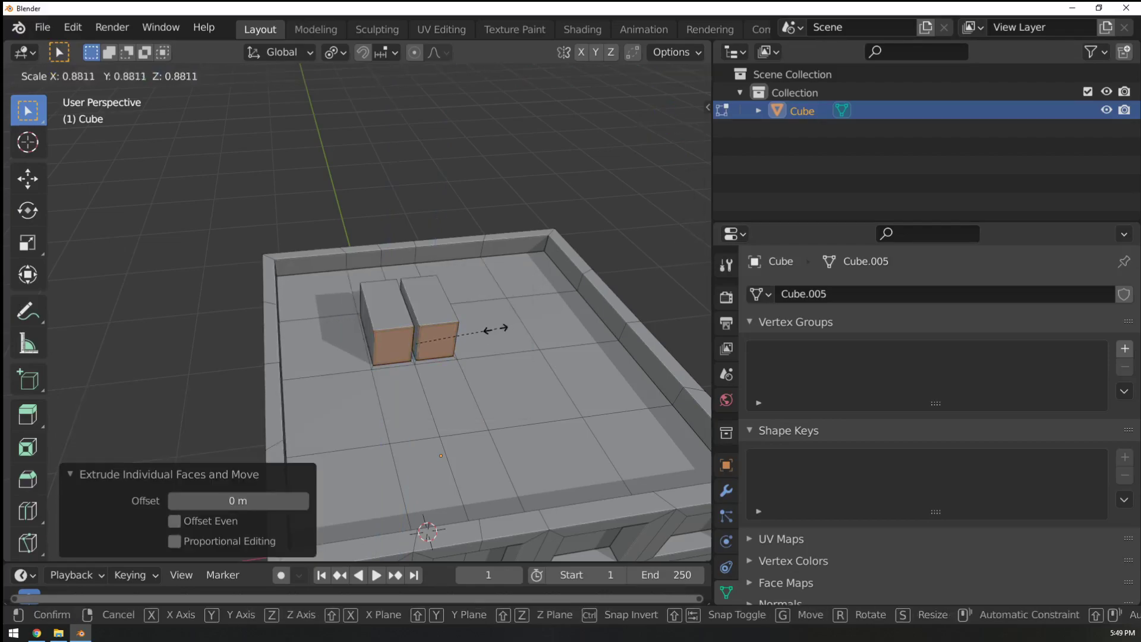
left_click(493, 330)
key("e")
left_click(509, 350)
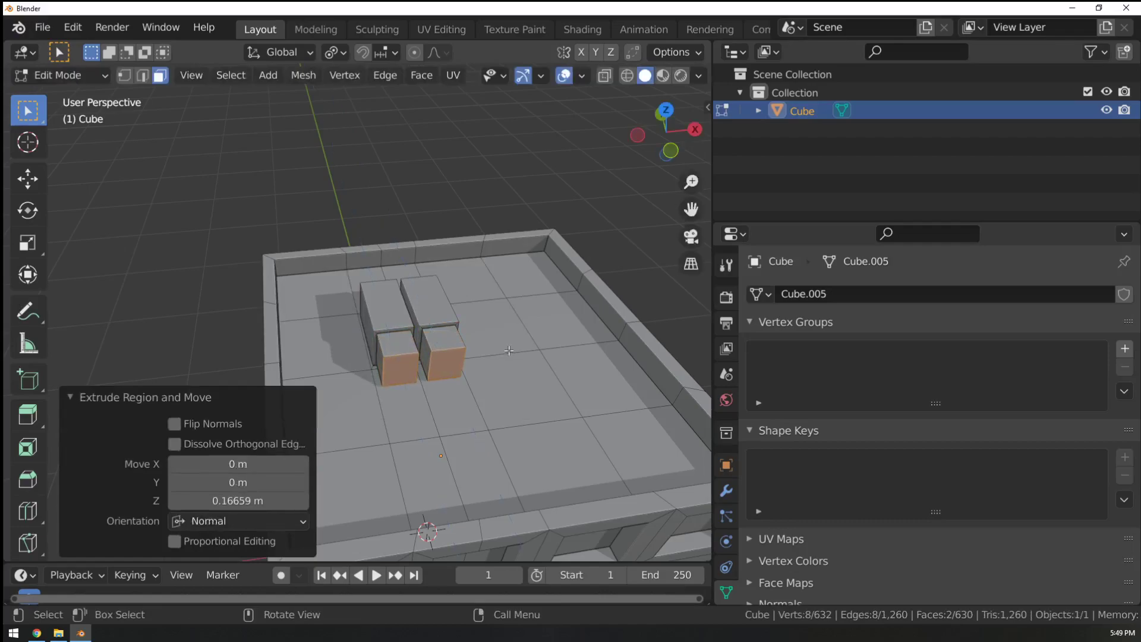
Extrude the two duct end faces about 0.035 m and tilt them slightly around the global X axis.
middle_click_drag(508, 348, 526, 357)
key("e")
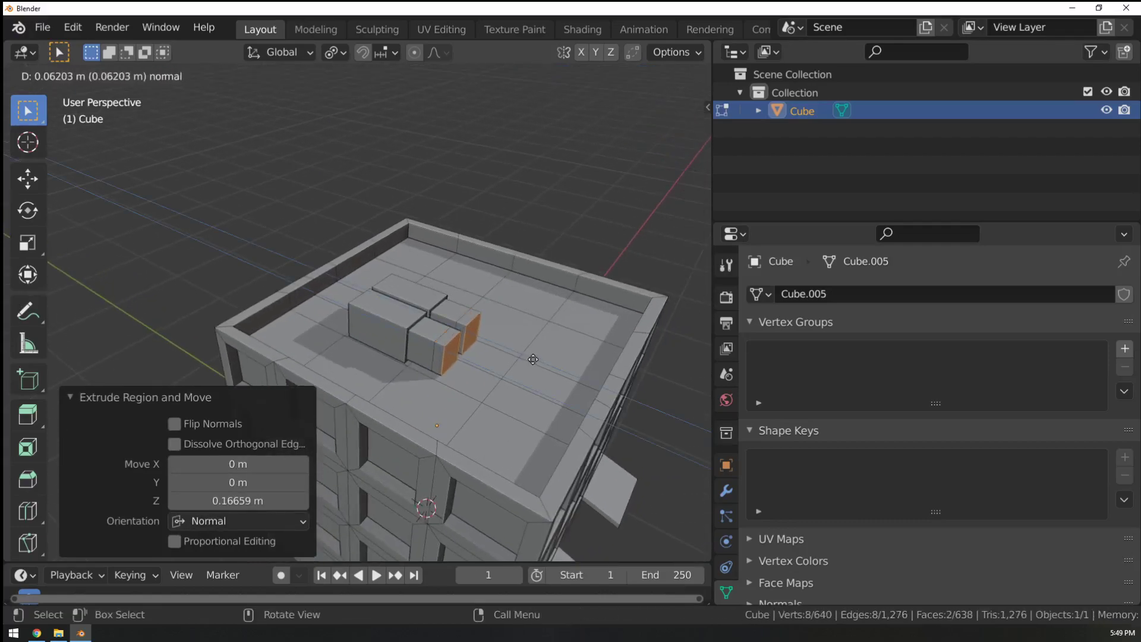
left_click(529, 359)
key("r")
key("y")
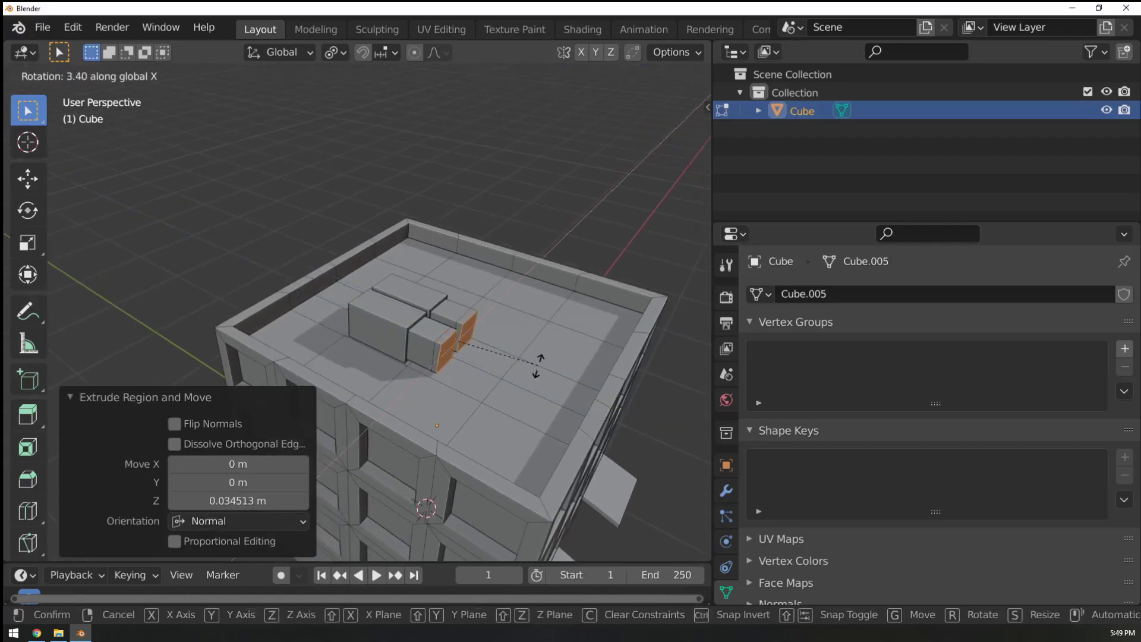
left_click(543, 381)
Extrude the tilted duct ends about 0.029 m and rotate them about 10.3° around the X axis.
key("e")
left_click(544, 384)
key("r")
key("x")
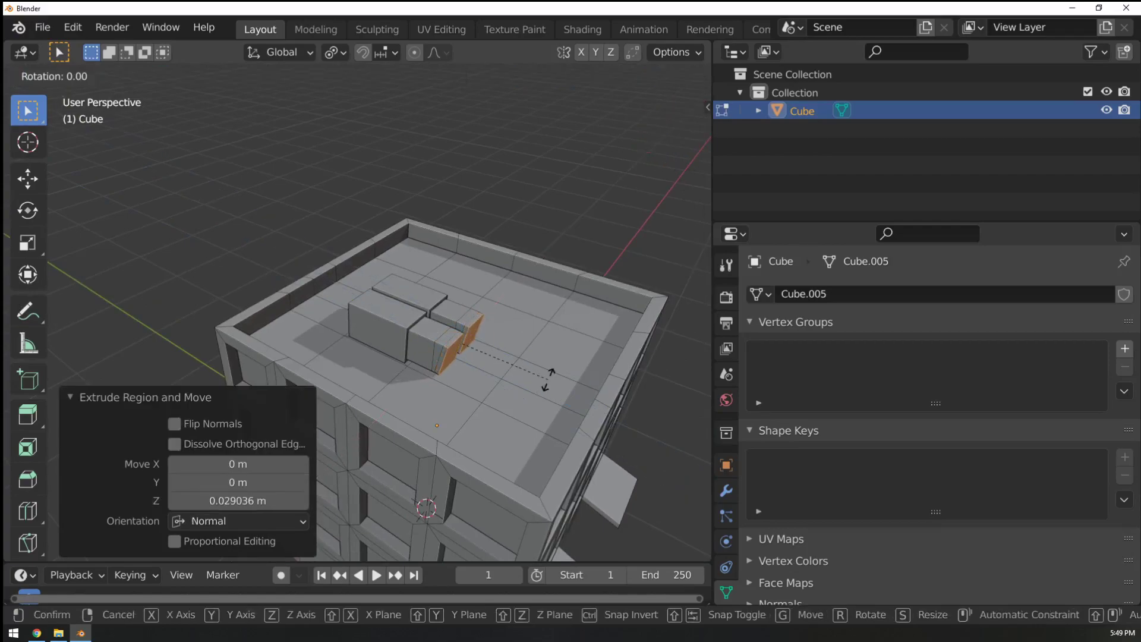
left_click(554, 403)
key("e")
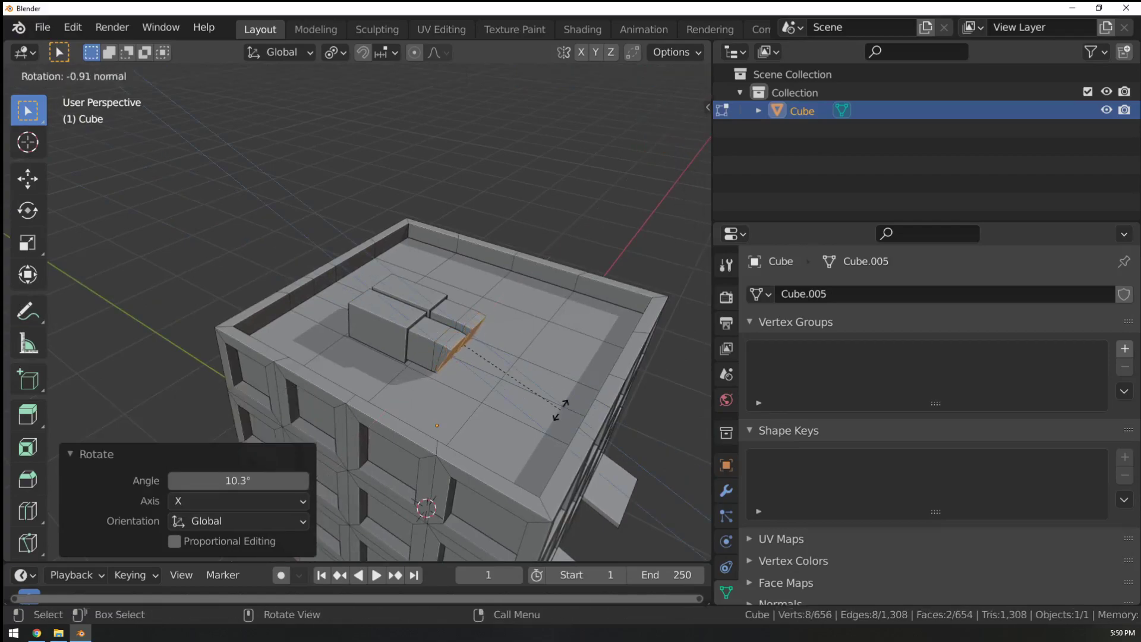
key("Escape")
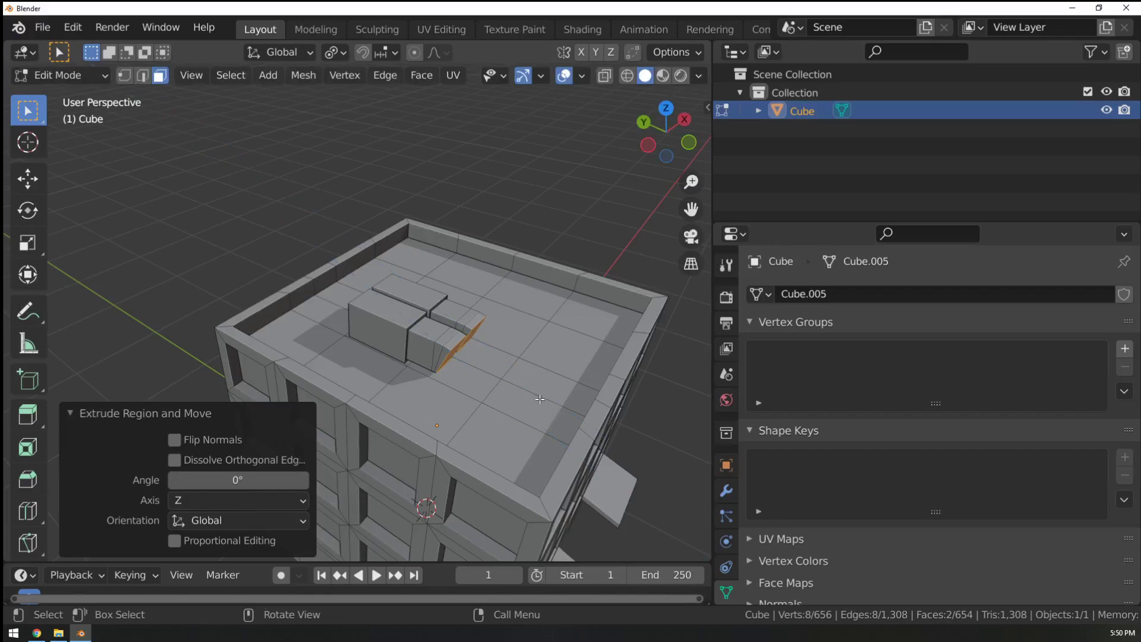
key("g")
key("x")
key("y")
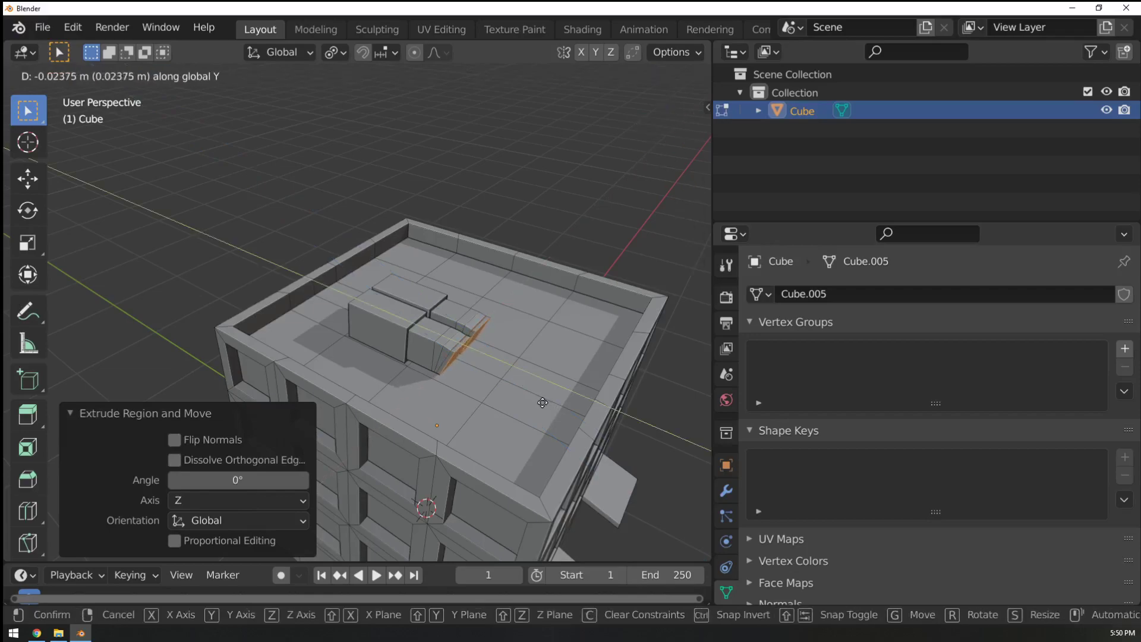
left_click(542, 402)
key("g")
key("z")
right_click(539, 406)
key("ctrl+z")
key("ctrl+z")
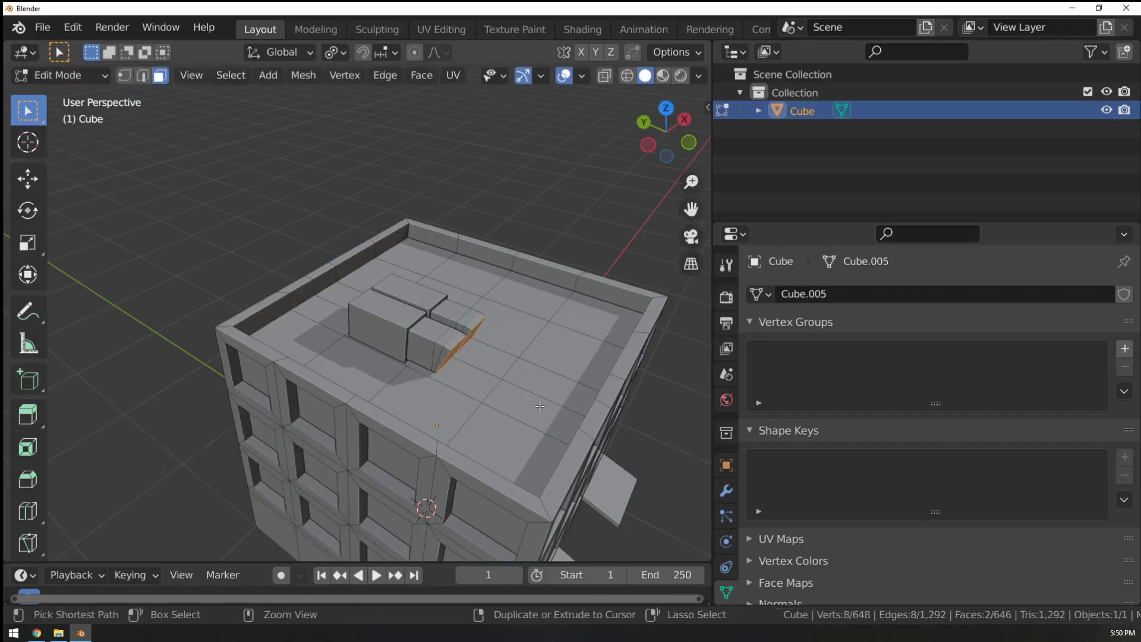
Rotate the duct end faces about 7.23° around X, extrude them slightly, and rotate the new ends about 10.2° around X.
key("r")
key("x")
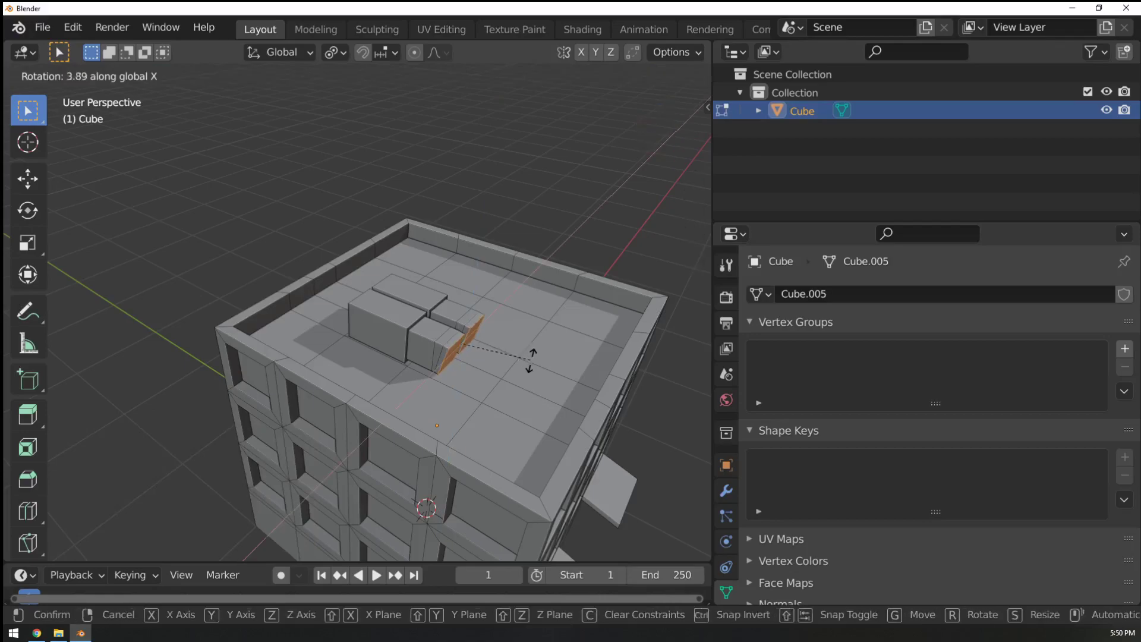
left_click(529, 374)
key("e")
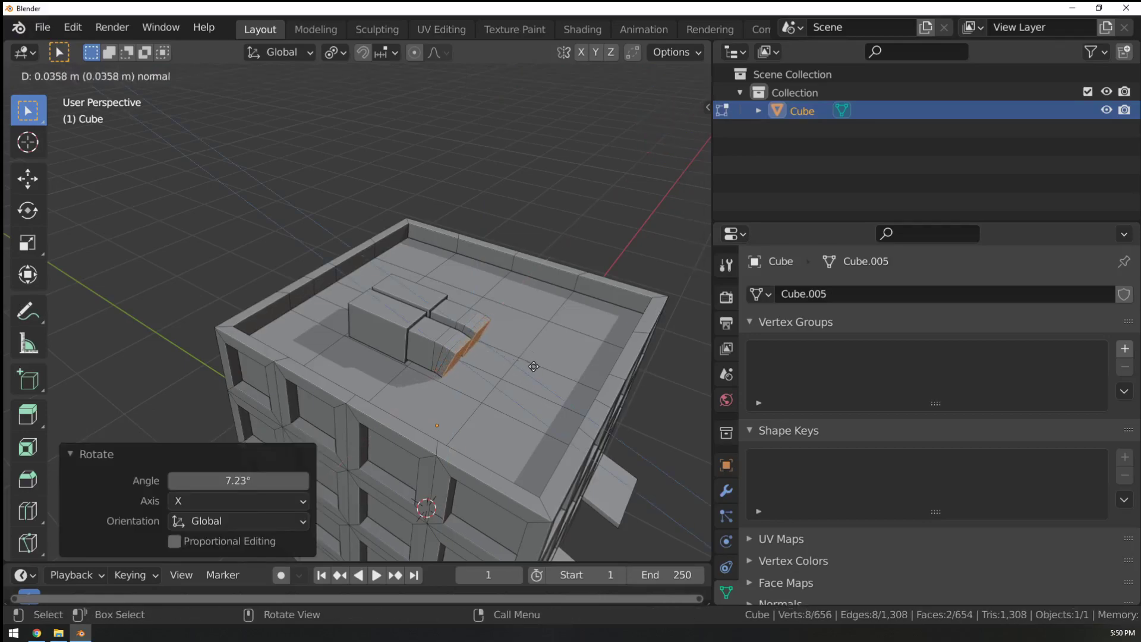
left_click(532, 372)
key("r")
key("x")
left_click(535, 381)
Extrude the duct ends slightly, rotate them around X by about 8.5° and 16.7°, and extrude them down to the roof.
key("e")
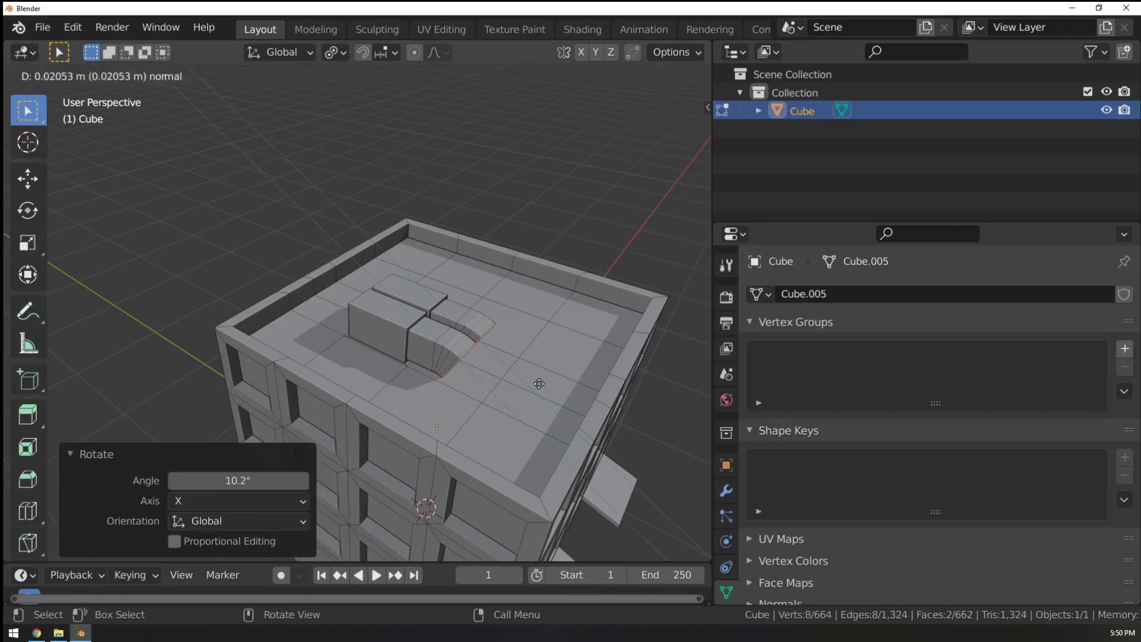
left_click(534, 384)
key("r")
key("x")
left_click(555, 407)
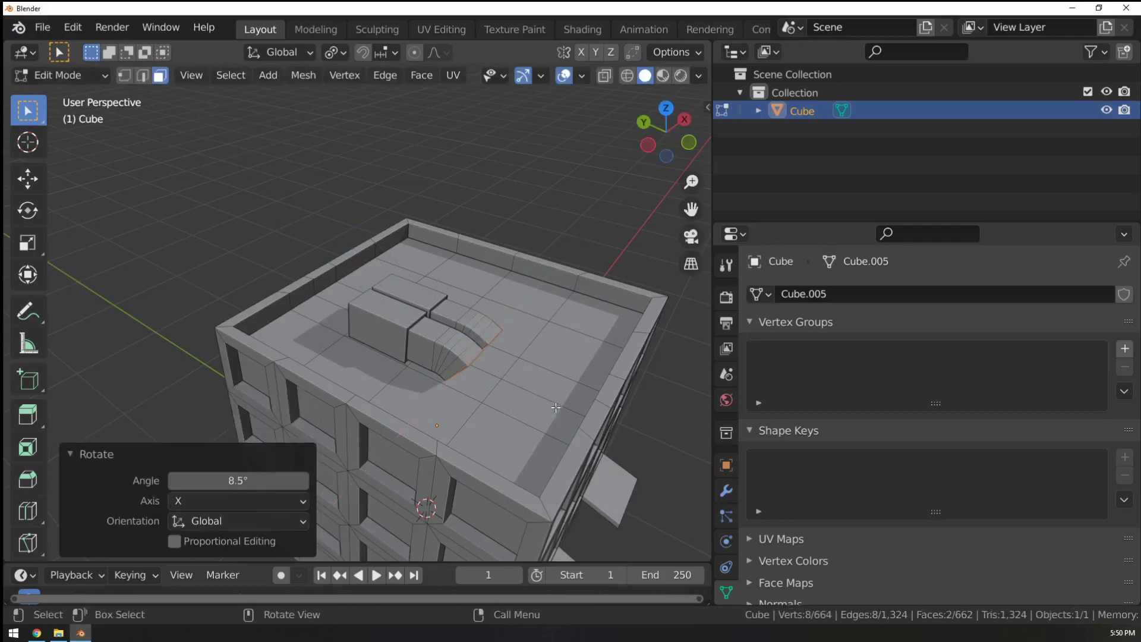
key("r")
key("x")
left_click(562, 458)
key("e")
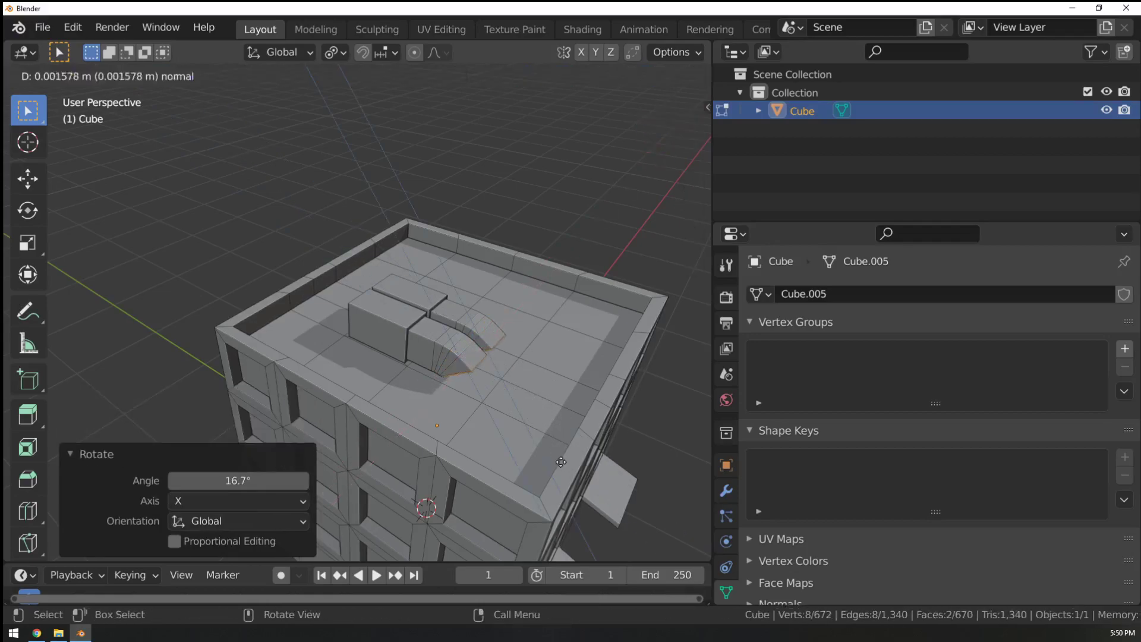
left_click(564, 505)
Select a roof face beside the ducts and extrude it up about 0.413 m.
middle_click_drag(554, 386, 386, 267)
left_click(483, 359)
key("e")
left_click(492, 252)
key("s")
right_click(464, 275)
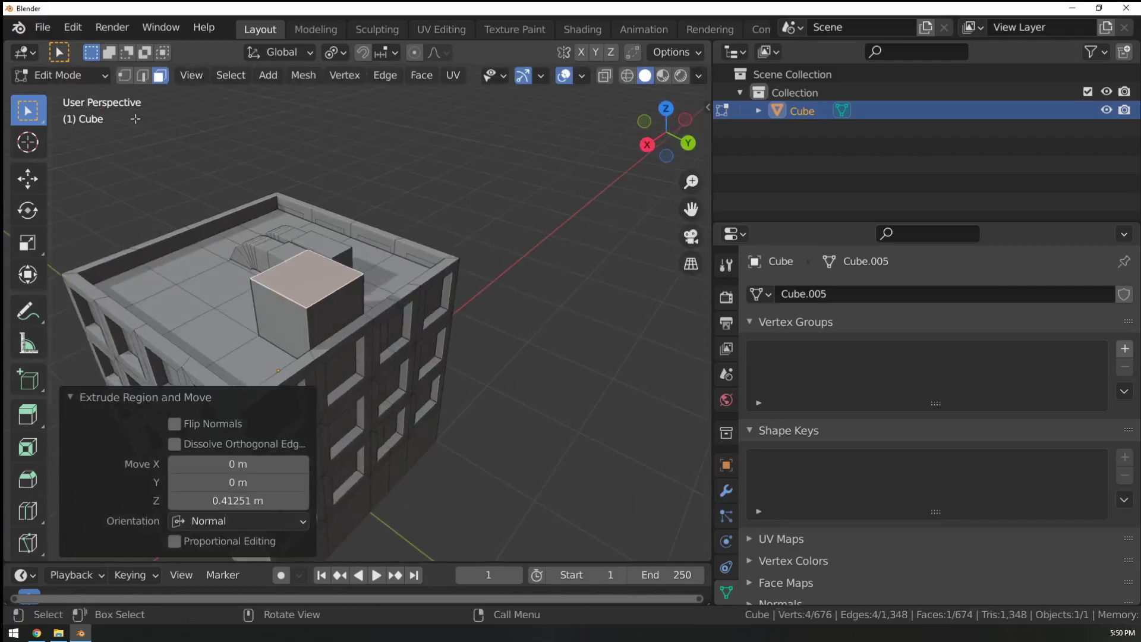
In edge selection mode, bevel one top edge of the rooftop block with about 0.164 m width, 4 segments and shape 0.473.
left_click(143, 76)
left_click(340, 290)
key("ctrl+b")
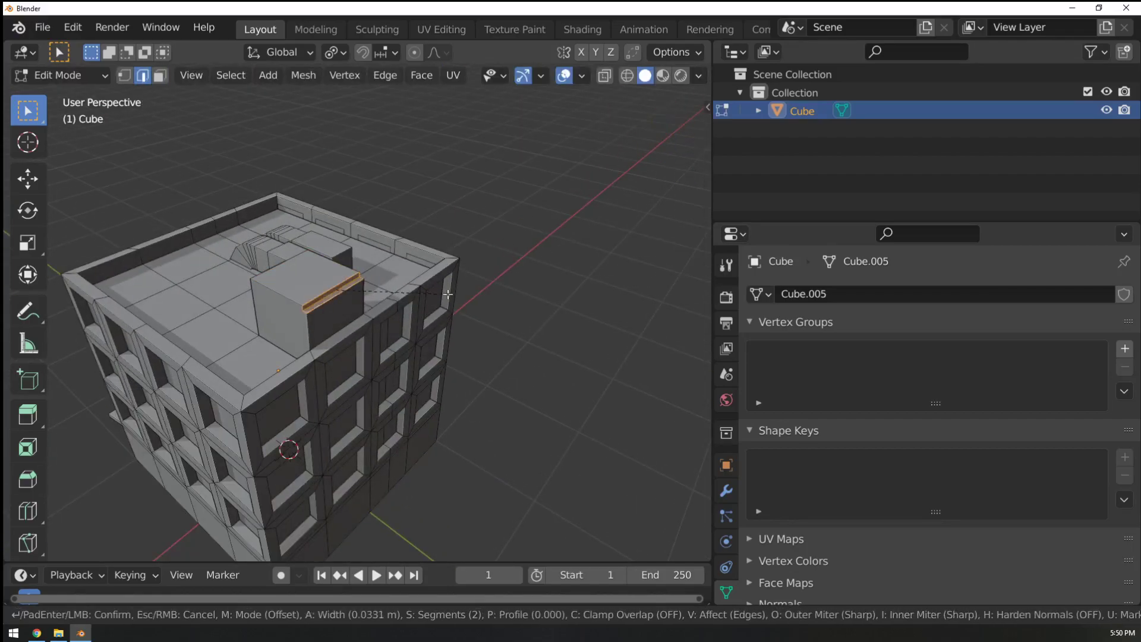
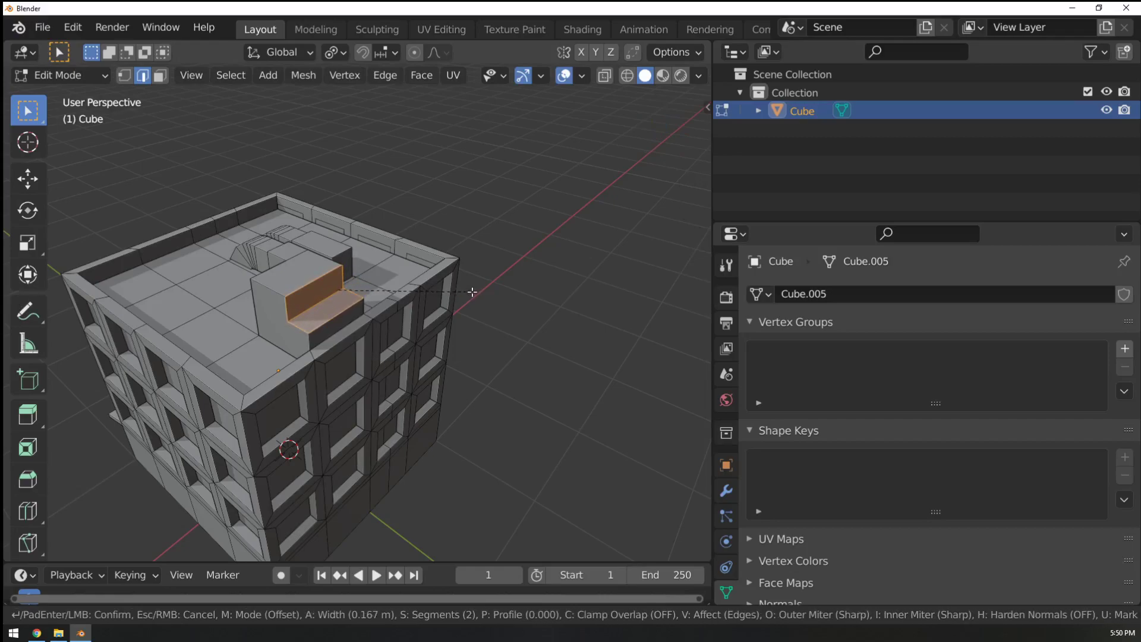
key("p")
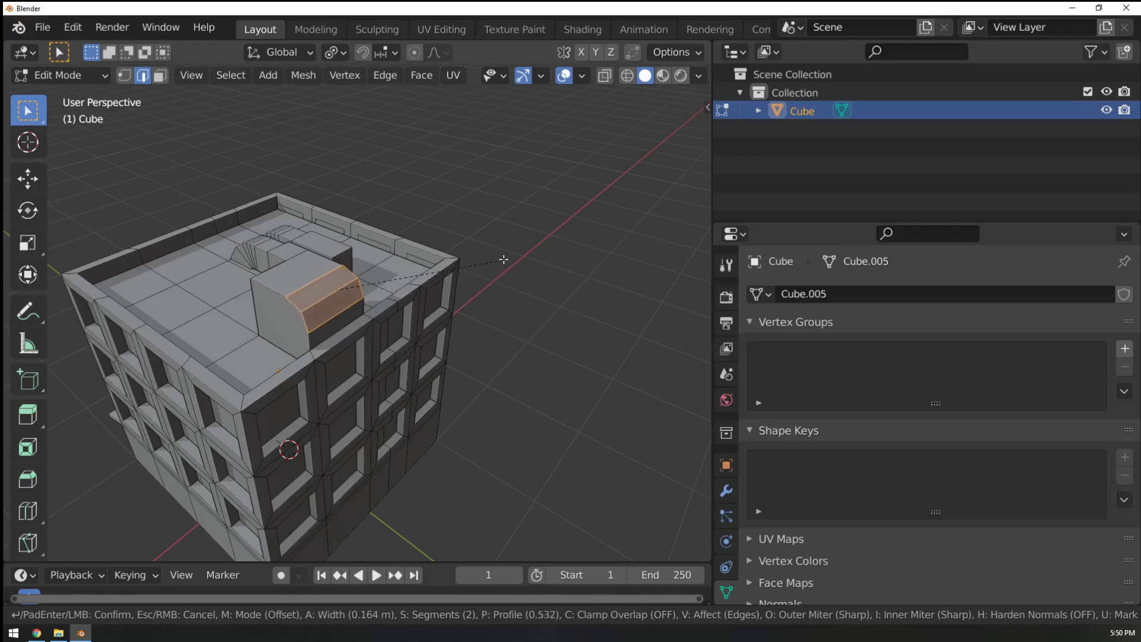
left_click(500, 261)
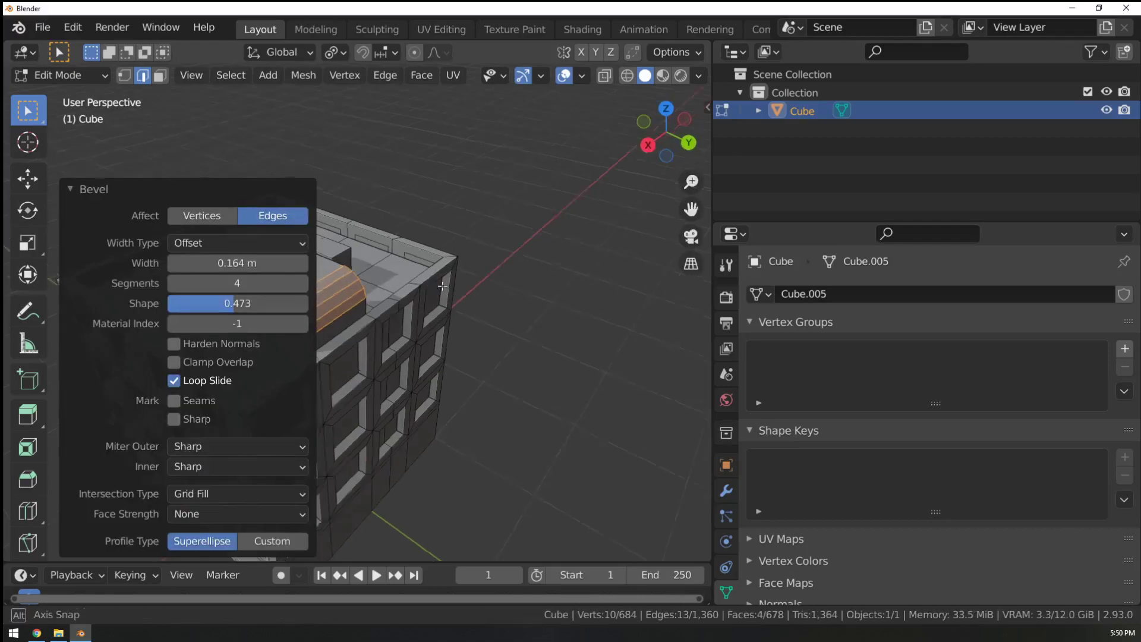
Select the rooftop block's side face opposite the bevel and inset it with an extrusion scaled to about 0.796.
middle_click_drag(500, 262, 574, 288)
scroll(416, 280, "up", 3)
left_click(417, 281)
key("e")
key("s")
left_click(589, 272)
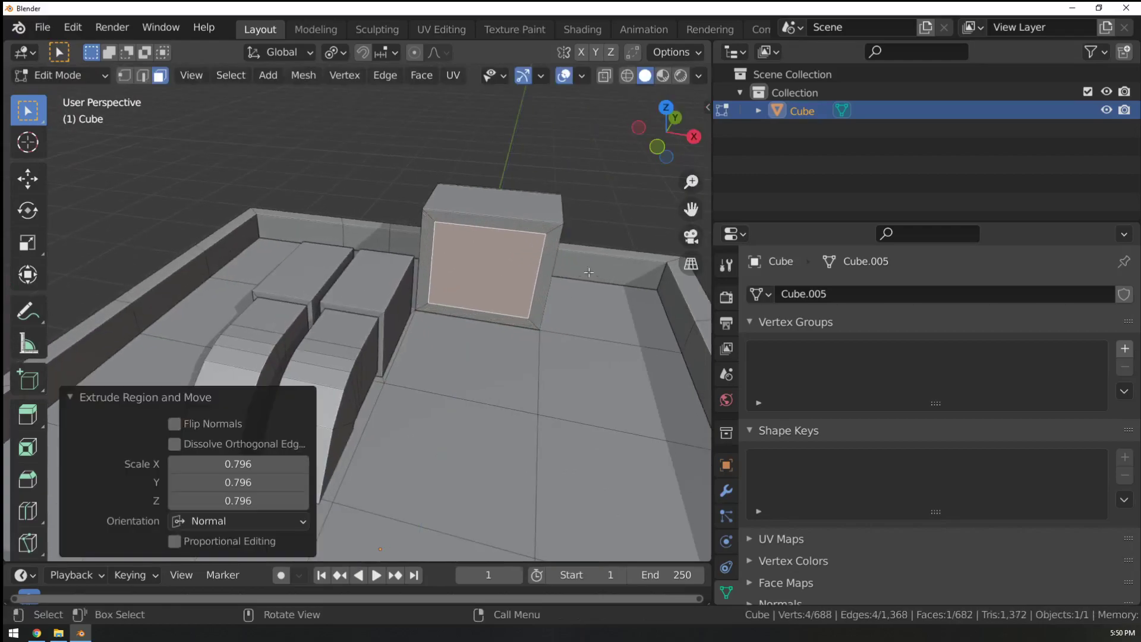
Scale the inset face to about 1.167 along Z and narrow it along X into a doorway shape.
key("s")
key("z")
left_click(609, 243)
key("s")
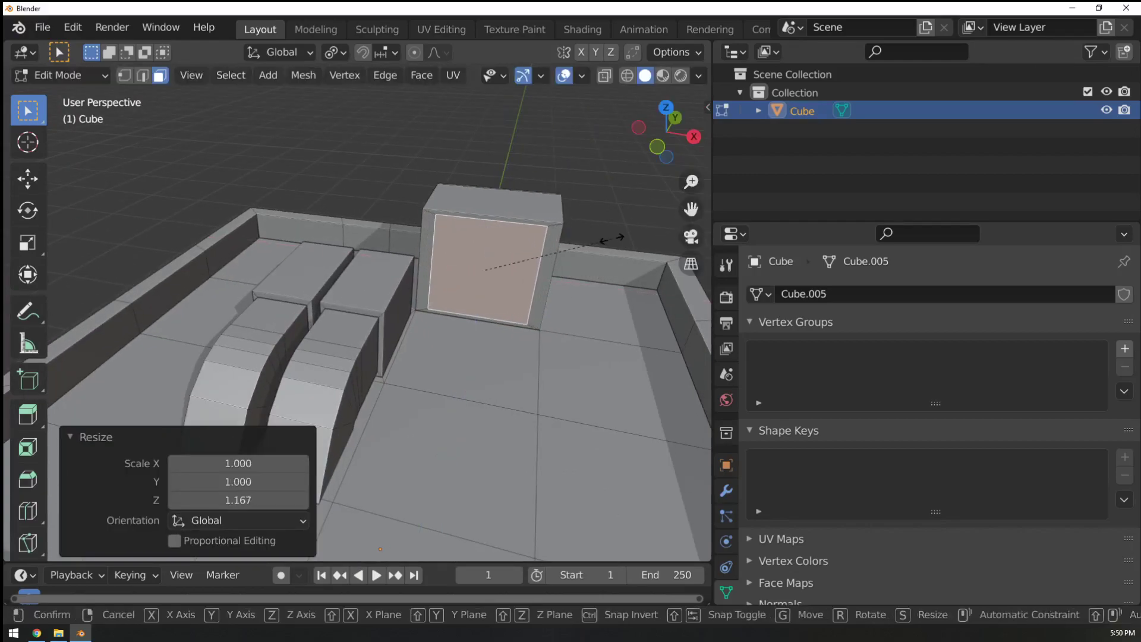
key("x")
left_click(570, 232)
Extrude the doorway face into the rooftop block and return to Object Mode.
middle_click_drag(570, 232, 490, 227)
key("e")
left_click(501, 236)
key("Tab")
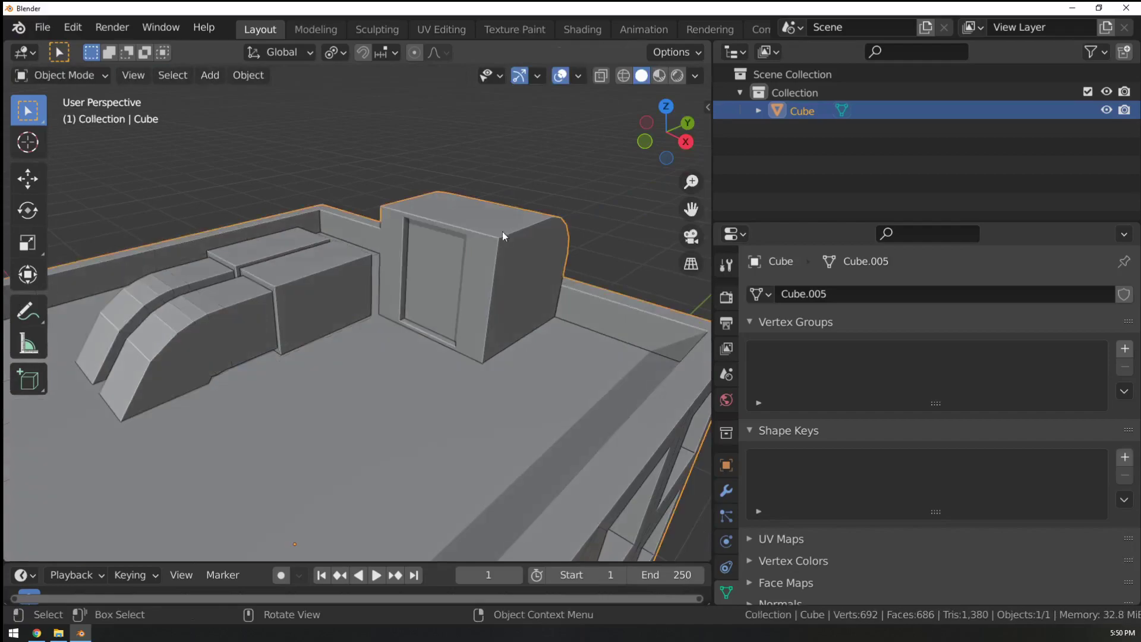
Delete the finished building object from the scene.
scroll(499, 298, "down", 6)
middle_click_drag(494, 355, 456, 310)
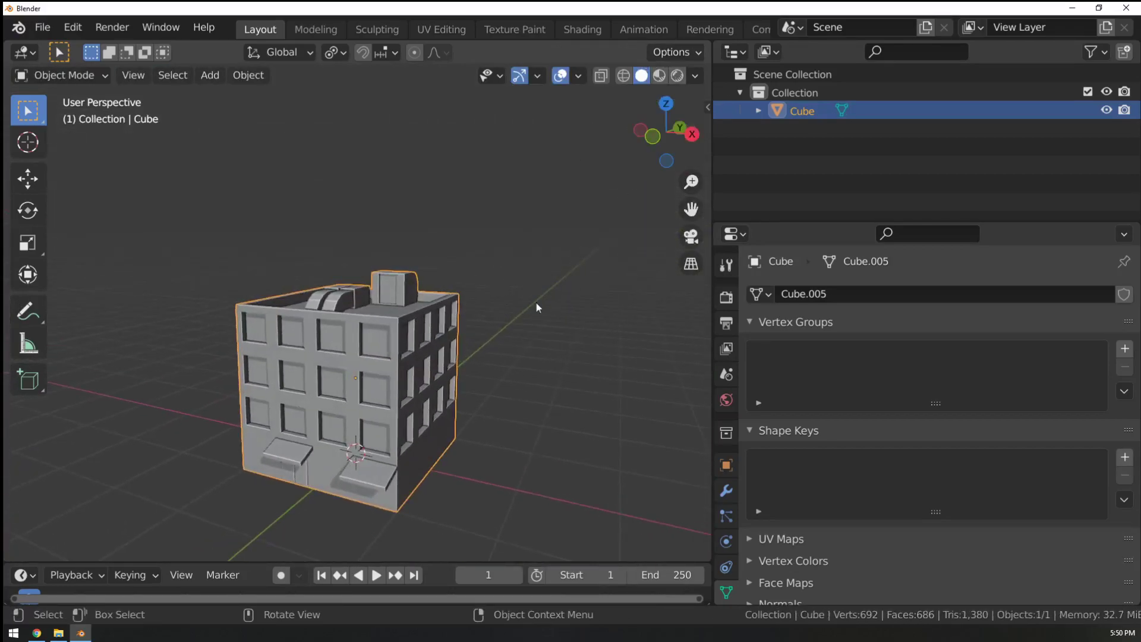
mouse_move(541, 324)
middle_mouse_down("shift")
mouse_move(533, 299)
mouse_move(541, 314)
middle_mouse_up("shift")
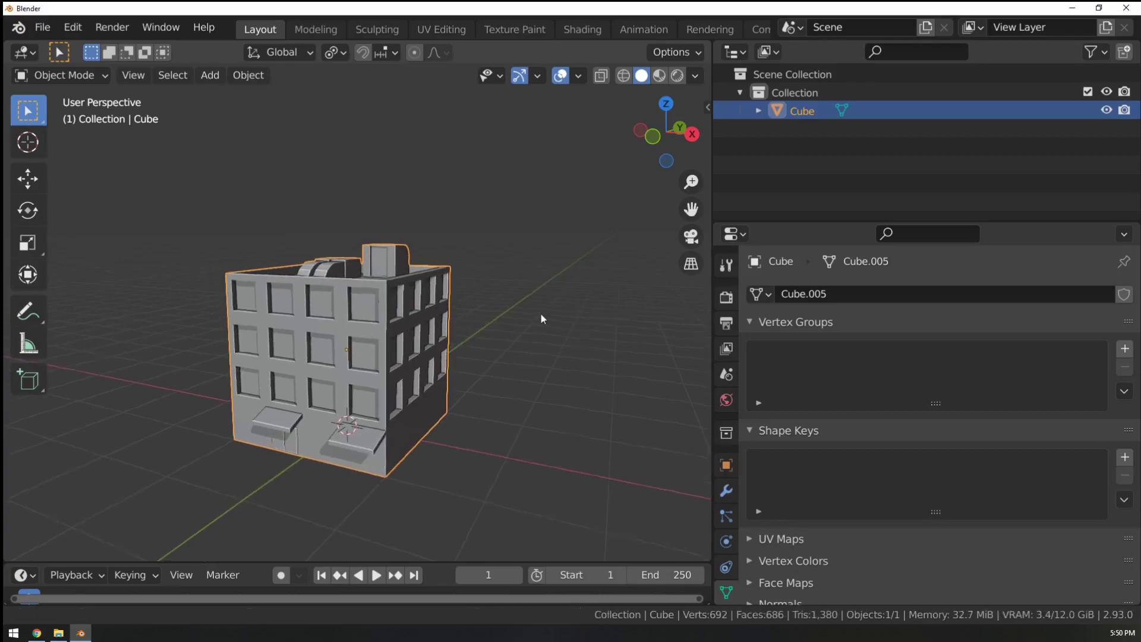
key("x")
left_click(537, 281)
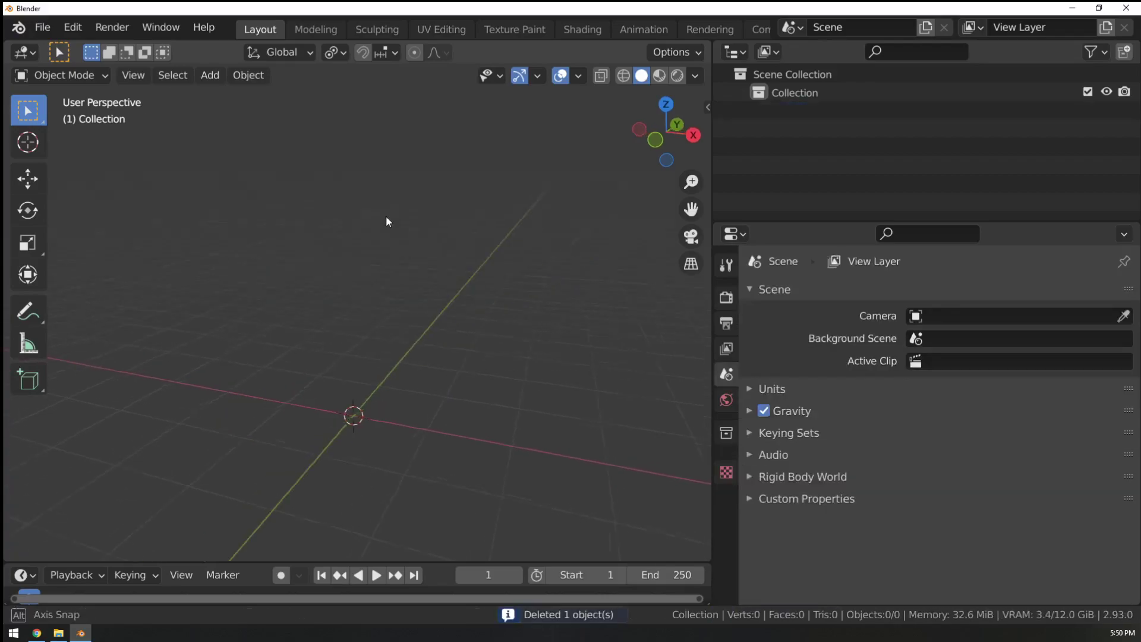
middle_click_drag(386, 215, 390, 217)
middle_click_drag(411, 273, 401, 230, "shift")
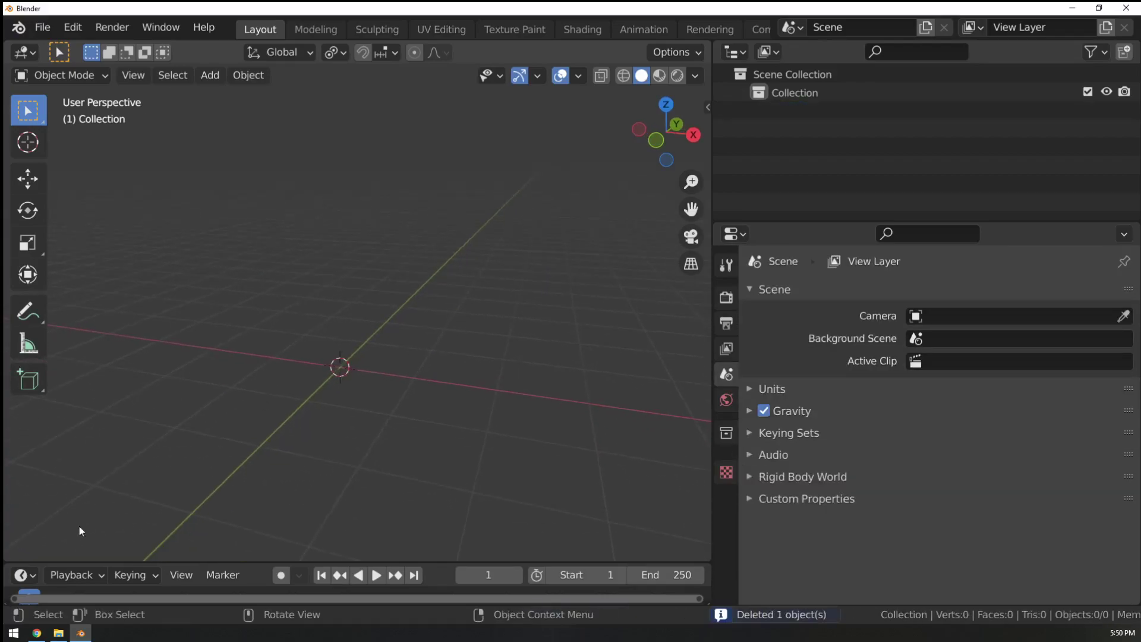
Switch to Google Drive in Chrome and check the contents of the 1.4 - Intermediate 3D Modeling folder.
left_click(36, 633)
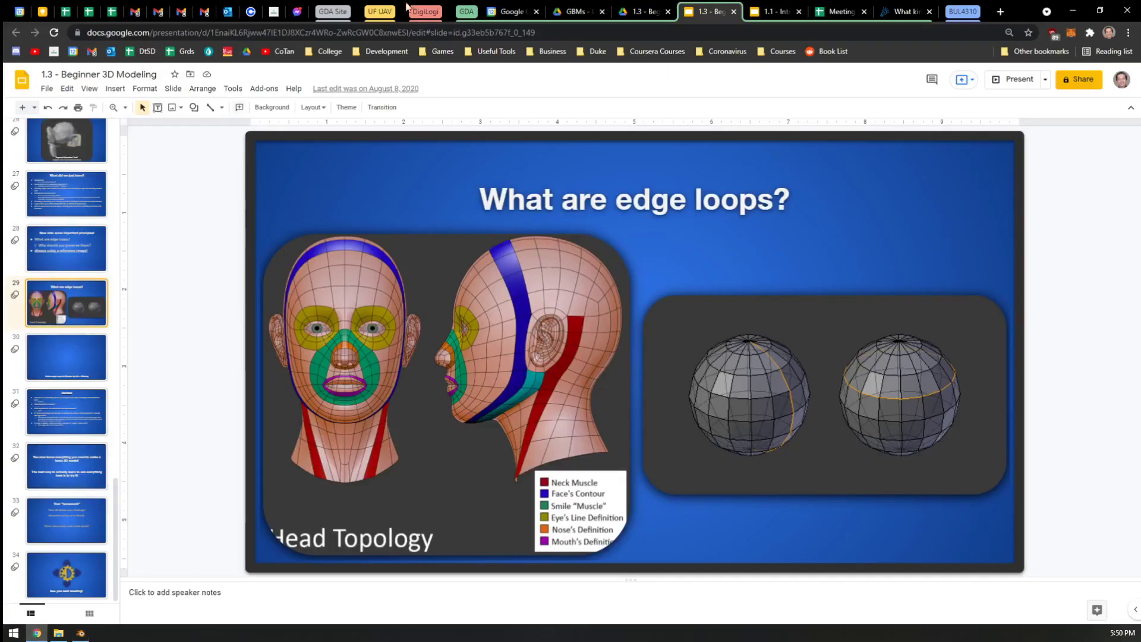
left_click(636, 8)
left_click(344, 120)
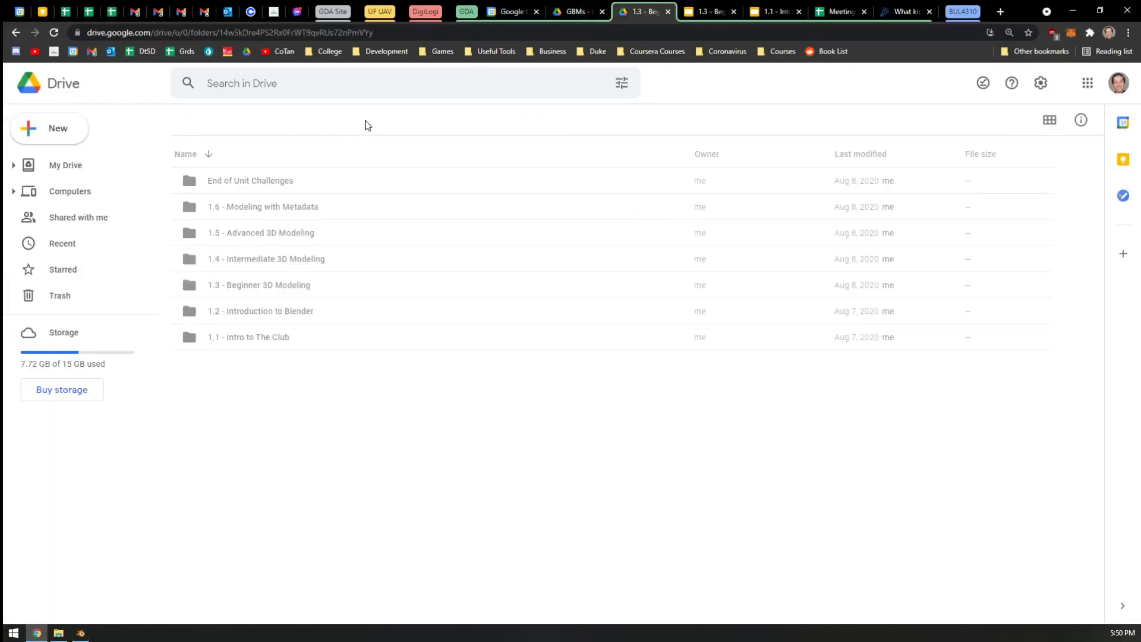
double_click(257, 259)
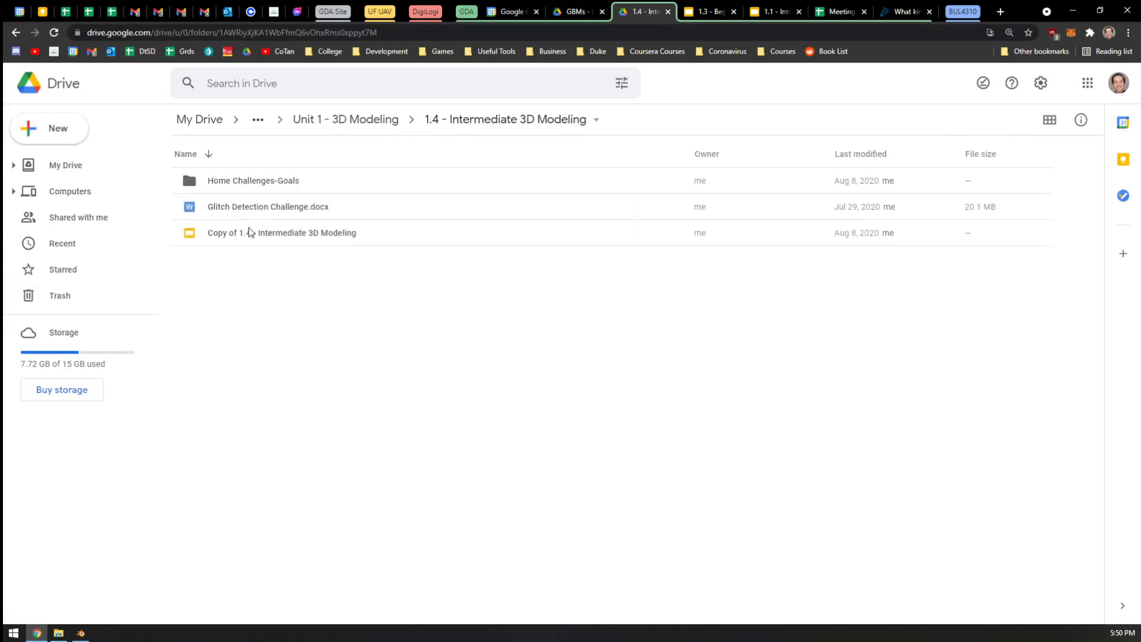
left_click(403, 121)
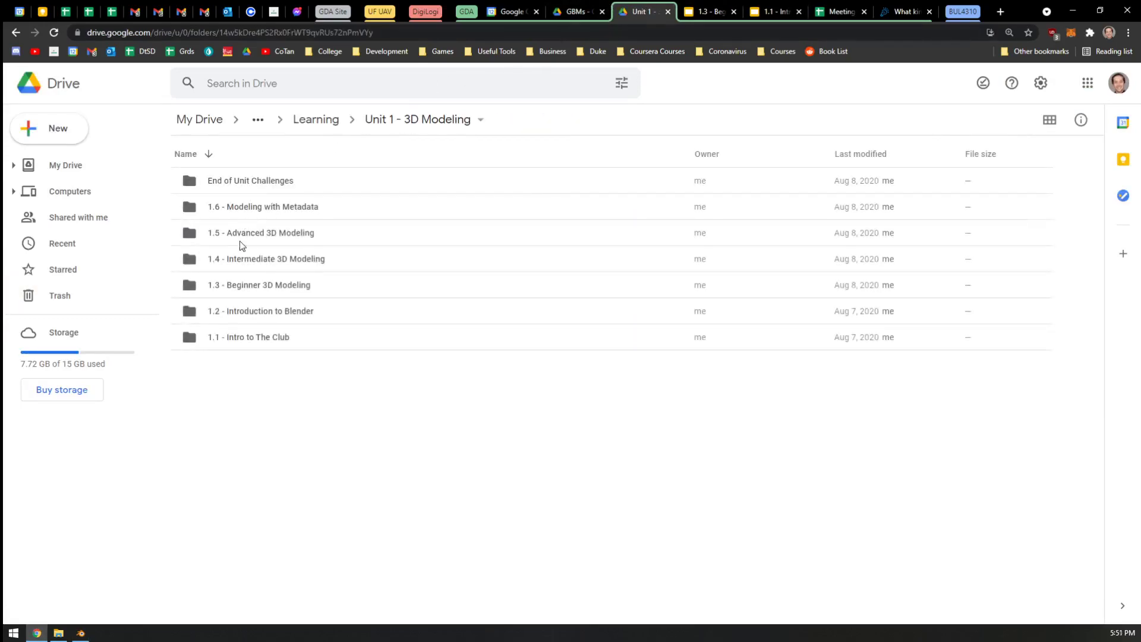
Look through the 1.5 - Advanced 3D Modeling, 1.6 - Modeling with Metadata and End of Unit Challenges folders.
double_click(240, 241)
left_click(335, 121)
double_click(265, 207)
left_click(328, 119)
double_click(255, 181)
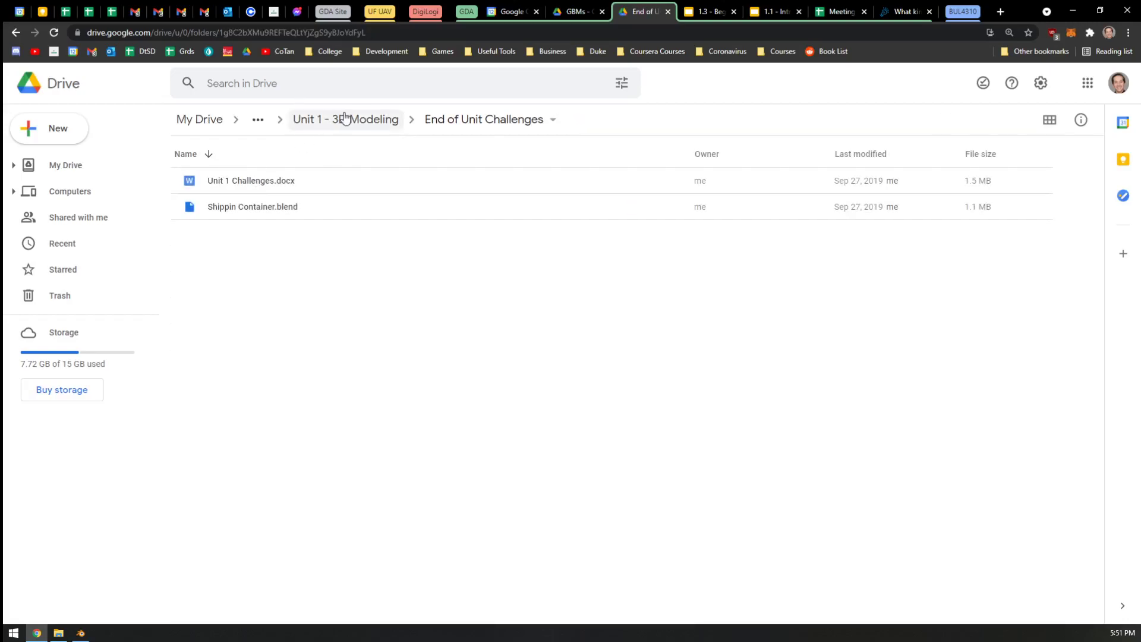
left_click(344, 119)
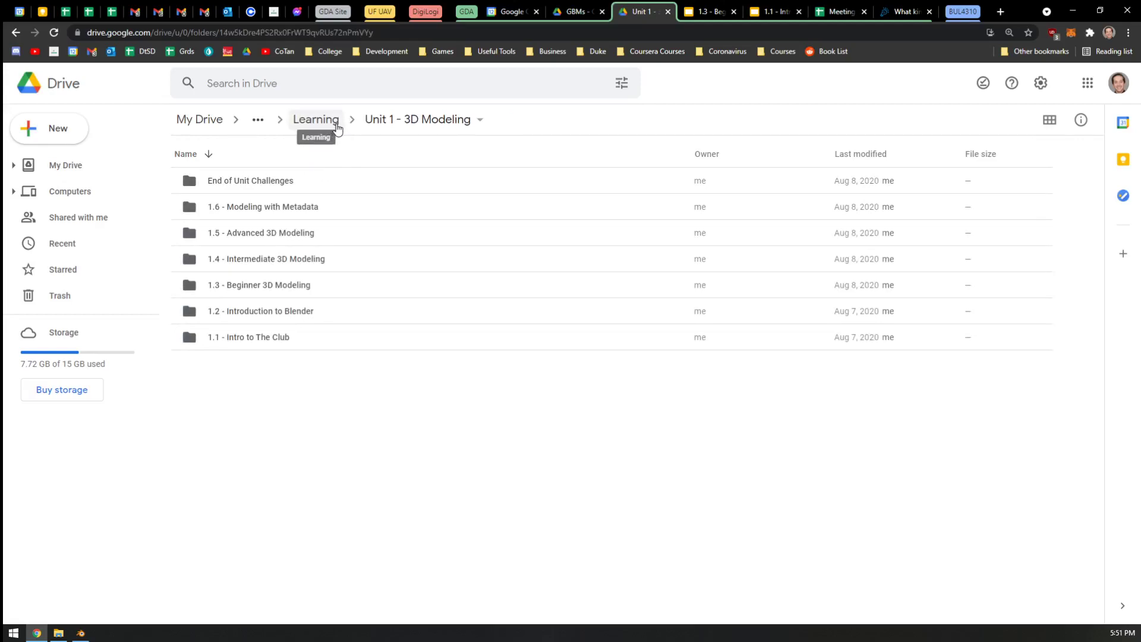
Switch back to Blender, add a cylinder mesh and move it up 1 m along Z.
left_click(80, 633)
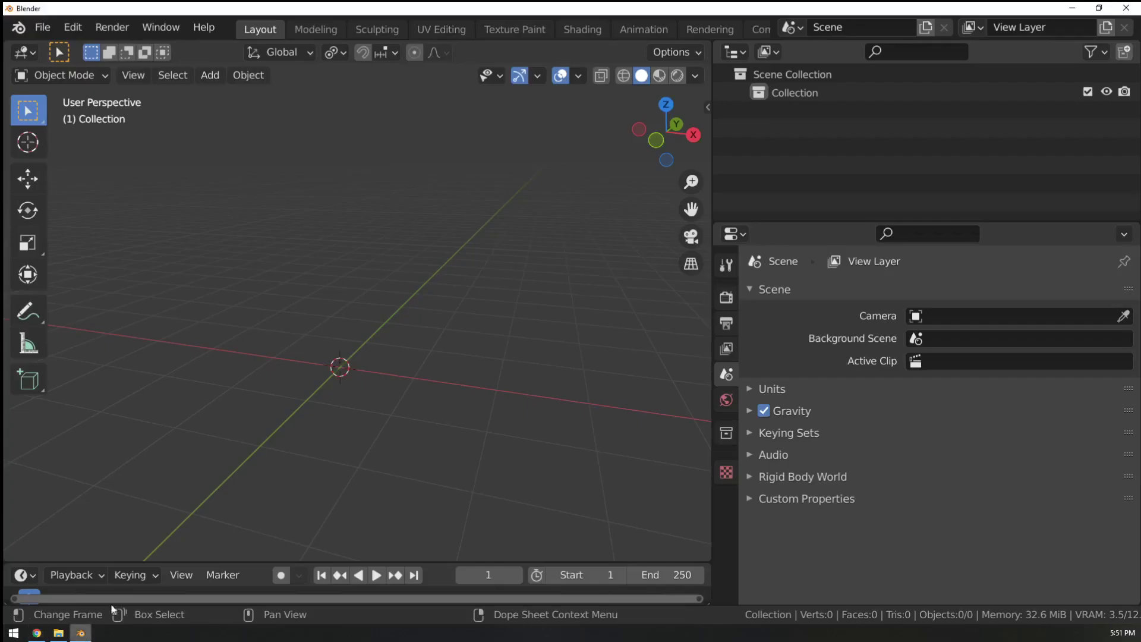
middle_click_drag(418, 334, 408, 281)
key("shift+a")
mouse_move(380, 255)
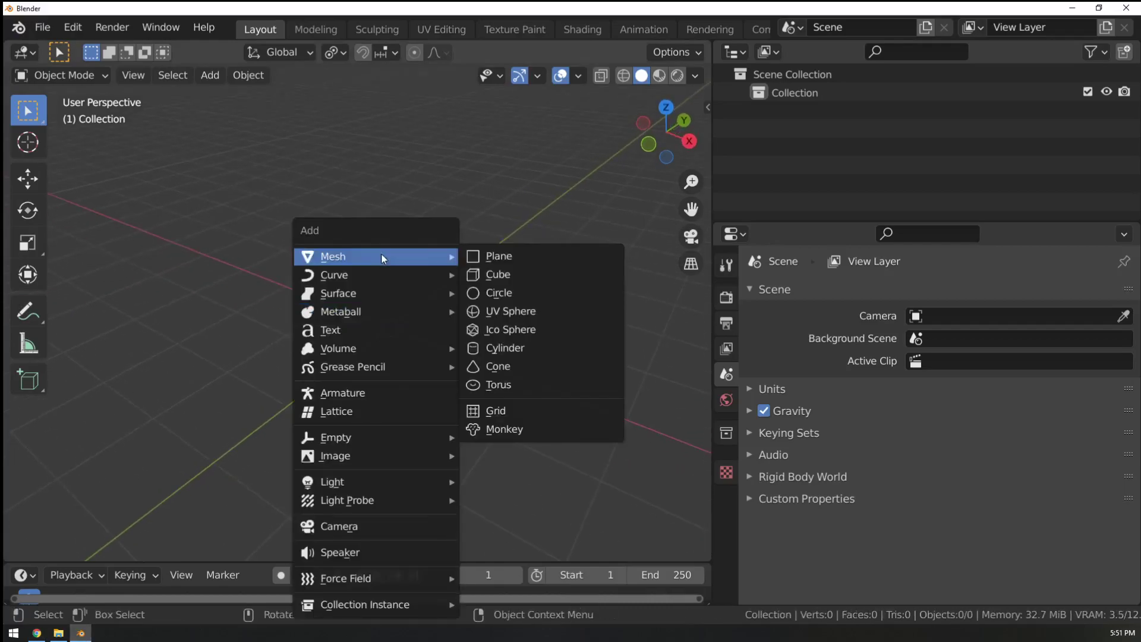
left_click(492, 348)
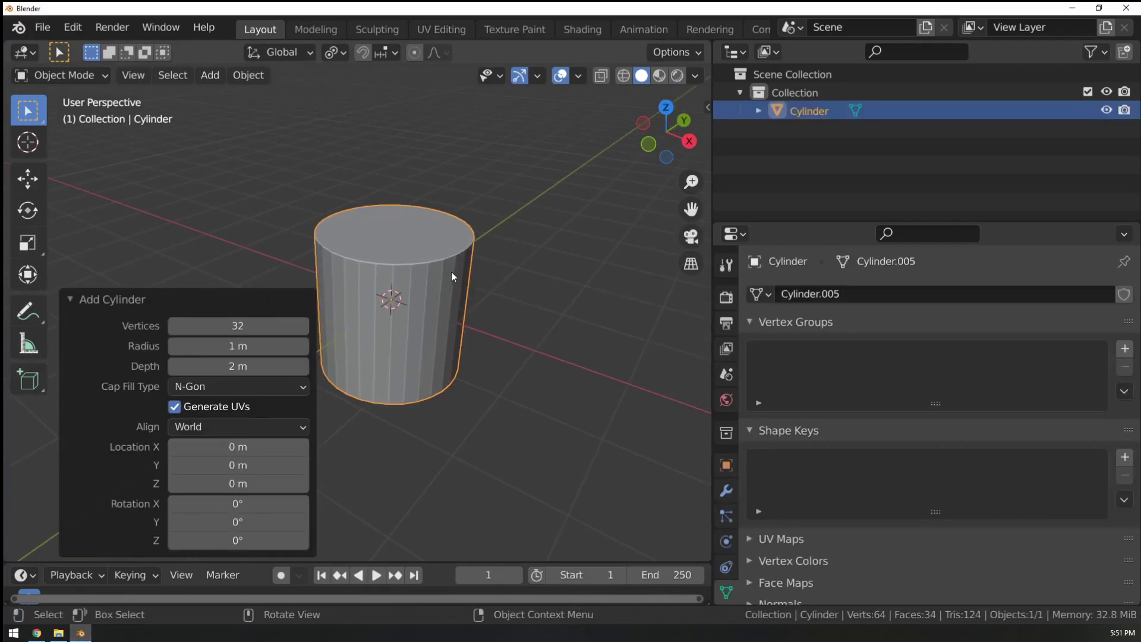
key("g")
key("z")
key("1")
key("Return")
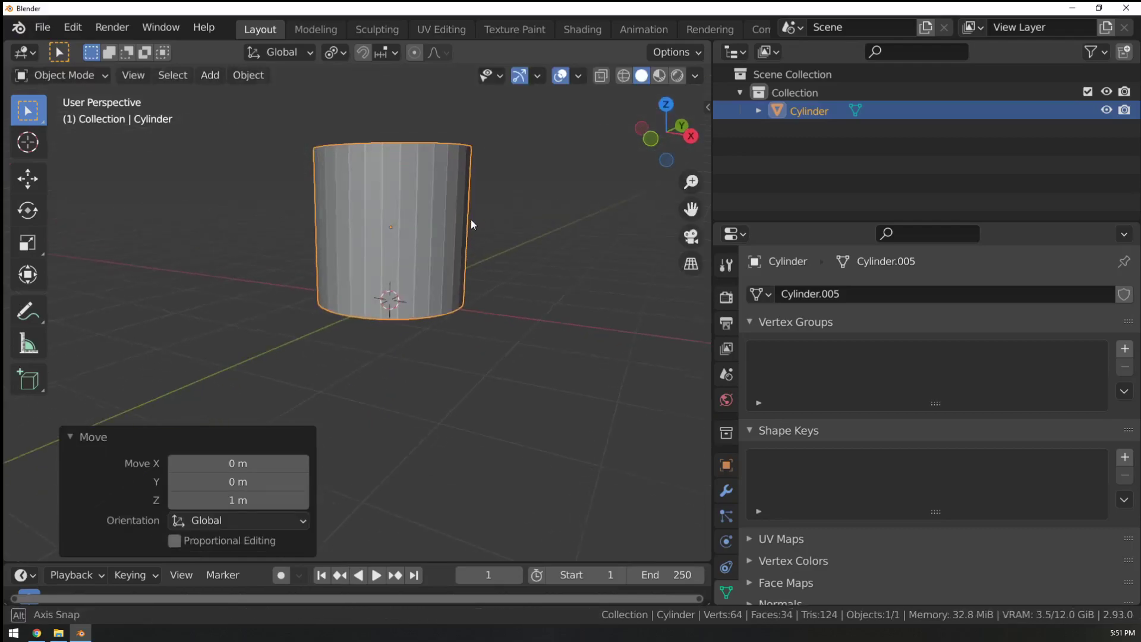
Enter Edit Mode and scale down the cylinder's bottom face to taper it into a cup shape.
key("Tab")
middle_click_drag(461, 229, 466, 181)
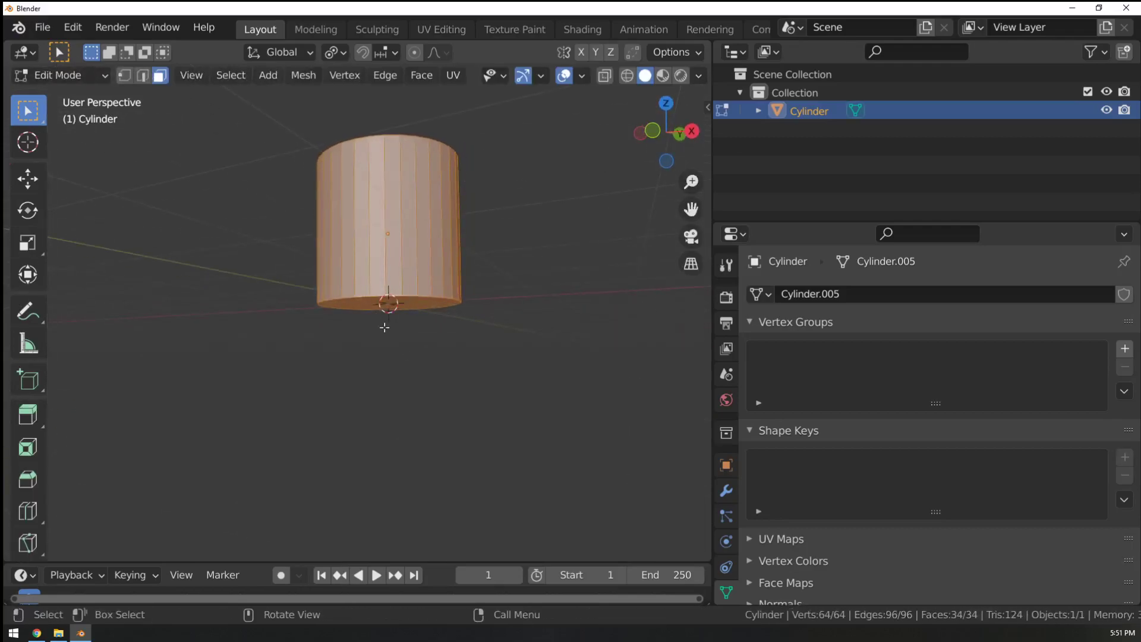
left_click(403, 305)
middle_click_drag(454, 324, 469, 305, "ctrl")
key("s")
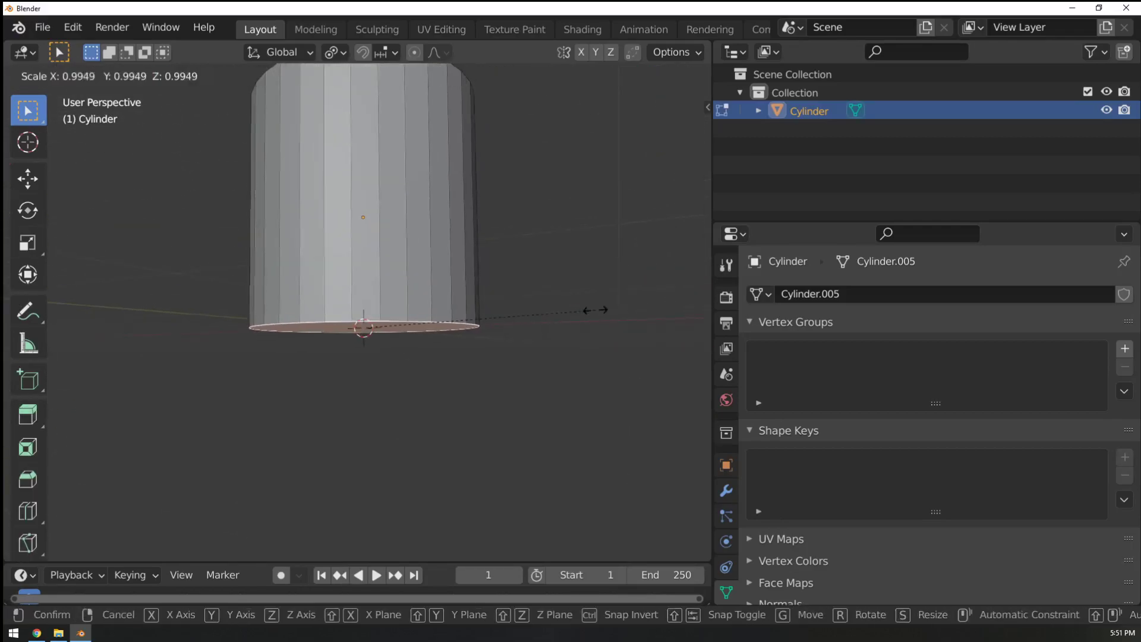
left_click(548, 308)
Raise the cup's top face along Z by about 0.558 m, and again by about 0.22 m.
middle_click_drag(483, 122, 463, 146)
middle_click_drag(462, 146, 362, 261, "shift")
left_click(355, 245)
key("g")
key("z")
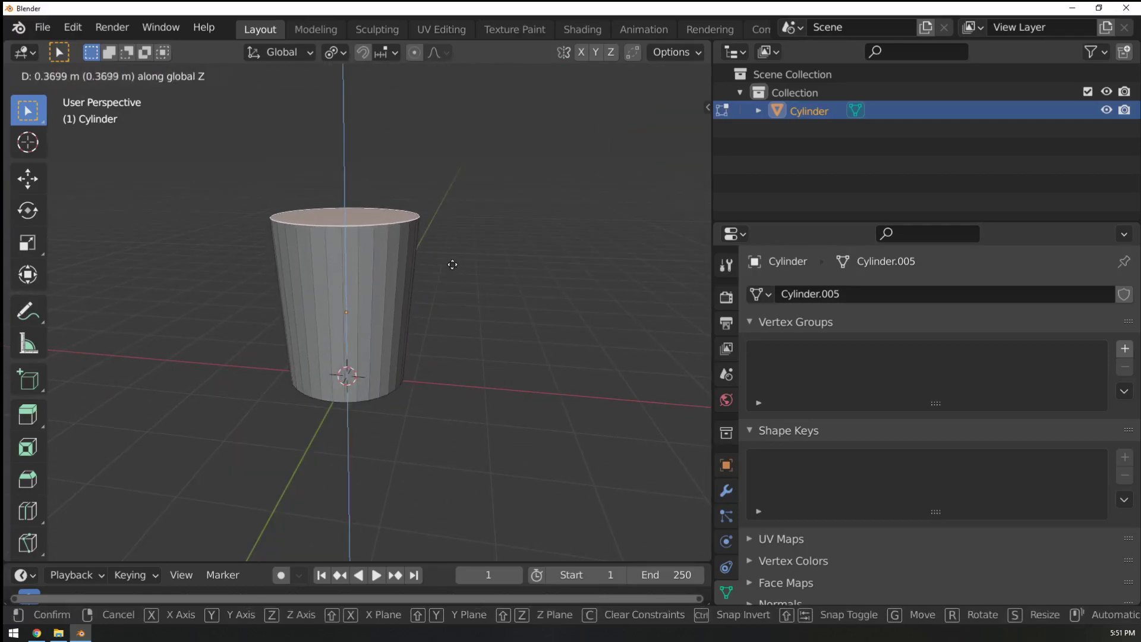
left_click(440, 291)
key("g")
key("z")
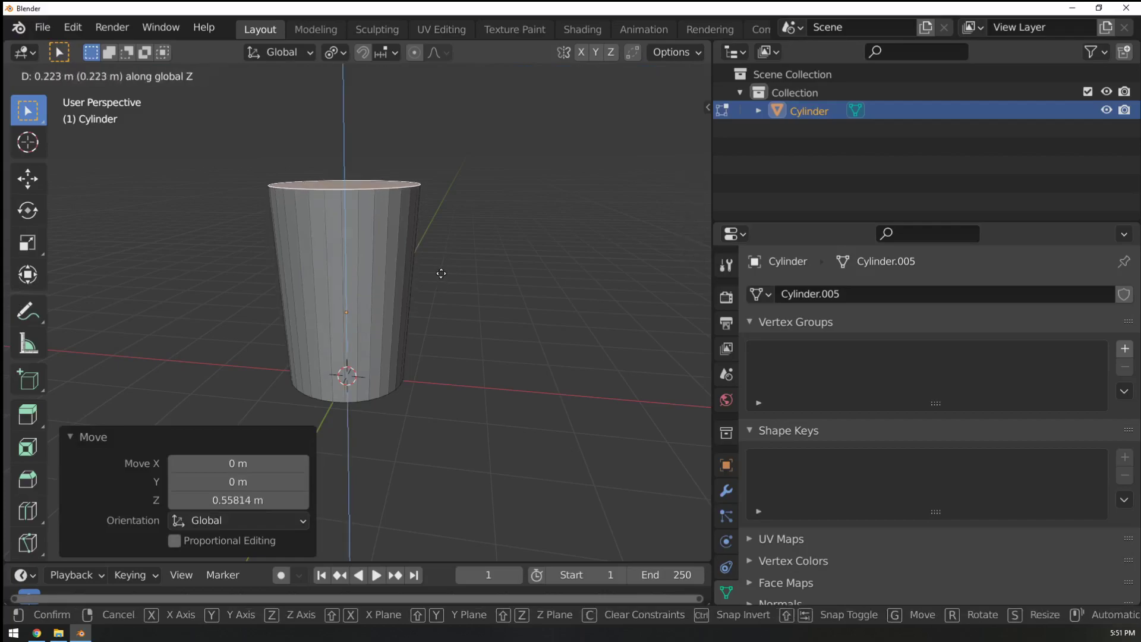
left_click(438, 272)
Return to Object Mode and apply Shade Smooth to the cup.
key("Tab")
right_click(397, 258)
left_click(369, 258)
middle_click_drag(412, 294, 363, 299)
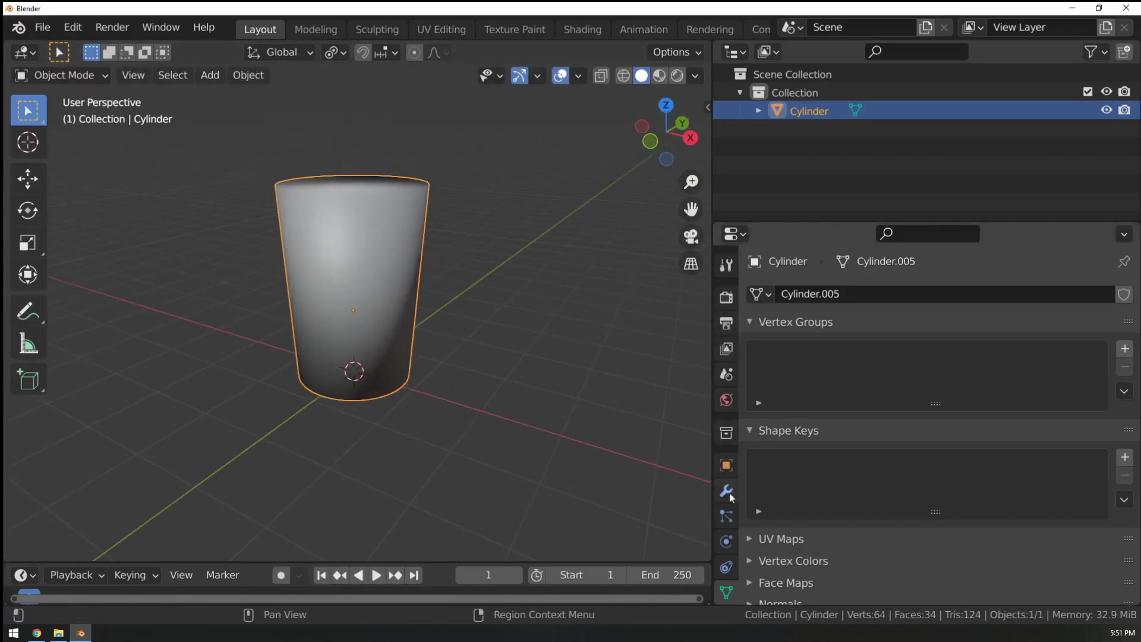
scroll(725, 540, "down", 3)
middle_click_drag(381, 285, 537, 333)
Capture the cup's area in ShareX, mark freehand strokes around its shaded upper edge, and discard the image.
key("ctrl+Print")
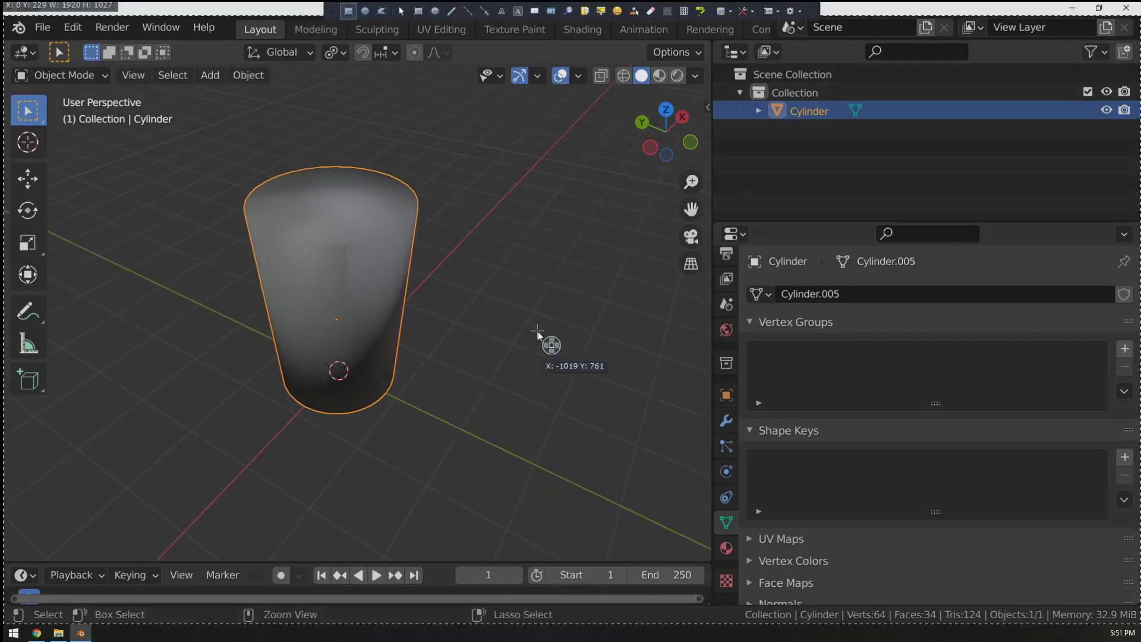
left_click_drag(228, 134, 519, 399)
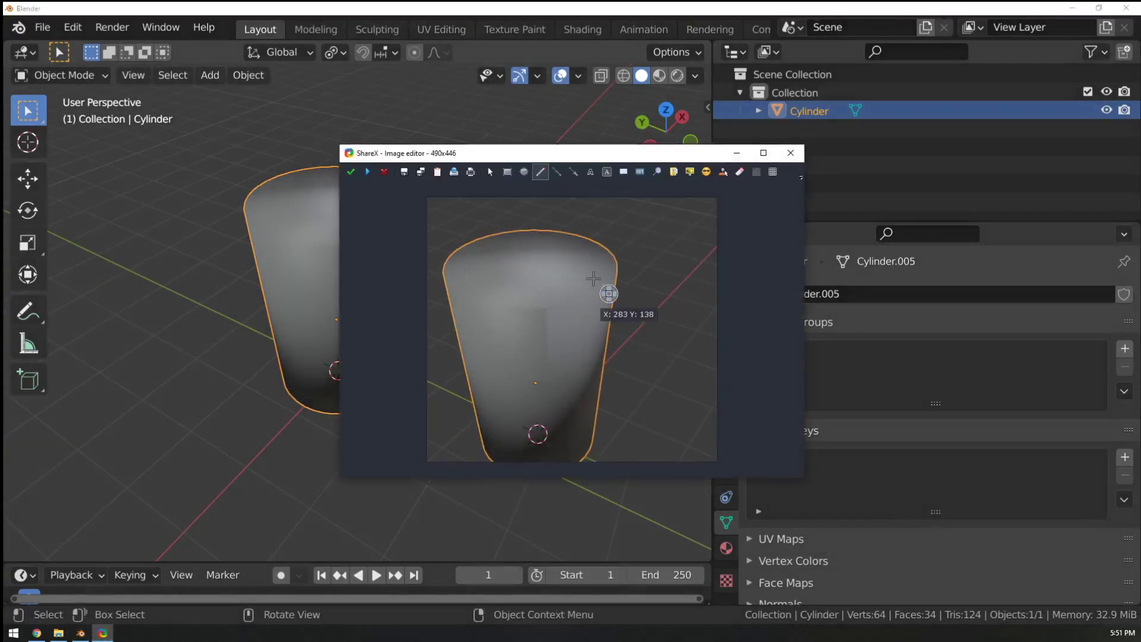
left_click_drag(545, 306, 622, 248)
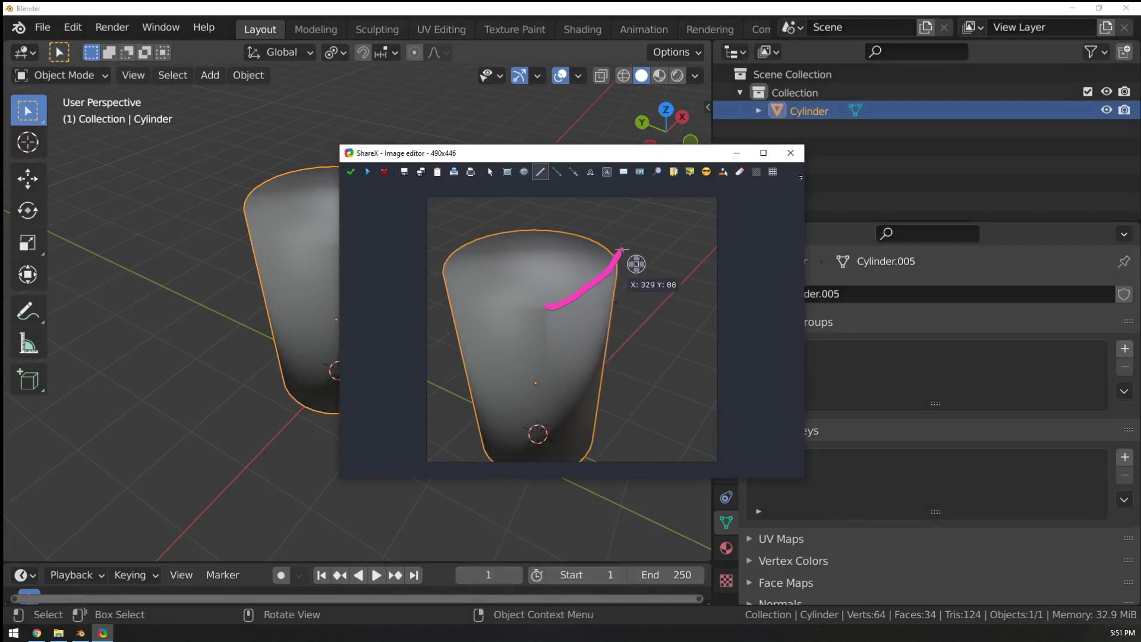
key("ctrl+z")
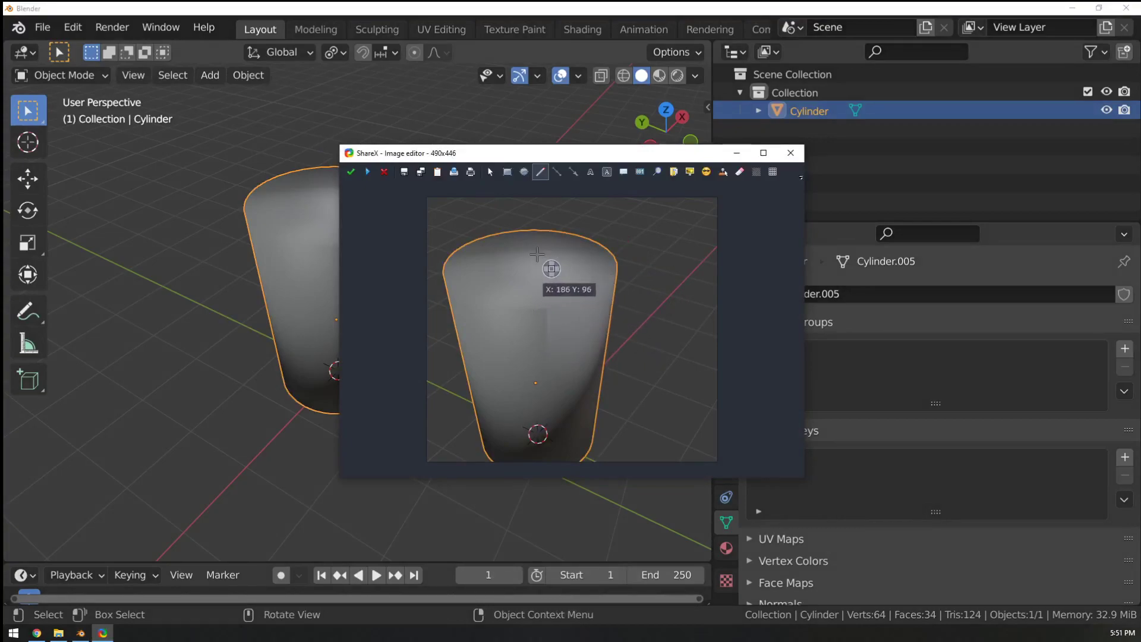
left_click_drag(532, 213, 539, 259)
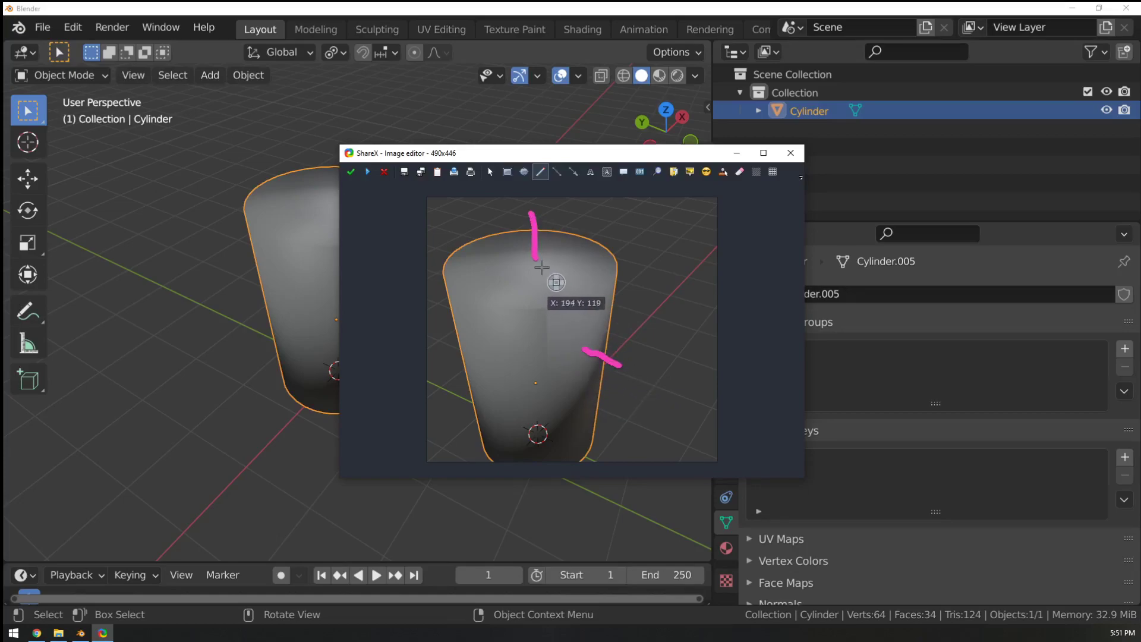
mouse_move(541, 267)
left_mouse_down()
mouse_move(544, 249)
mouse_move(562, 244)
left_mouse_up()
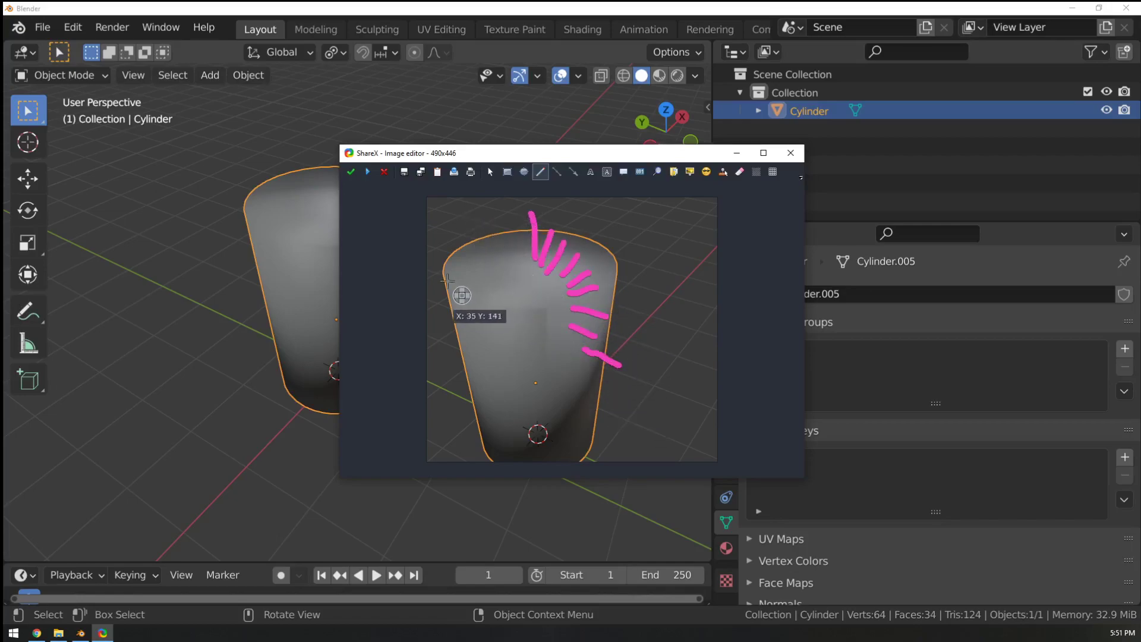
left_click(384, 171)
Enable Auto Smooth at 30° in the cup's mesh normals settings.
middle_click_drag(494, 261, 581, 387)
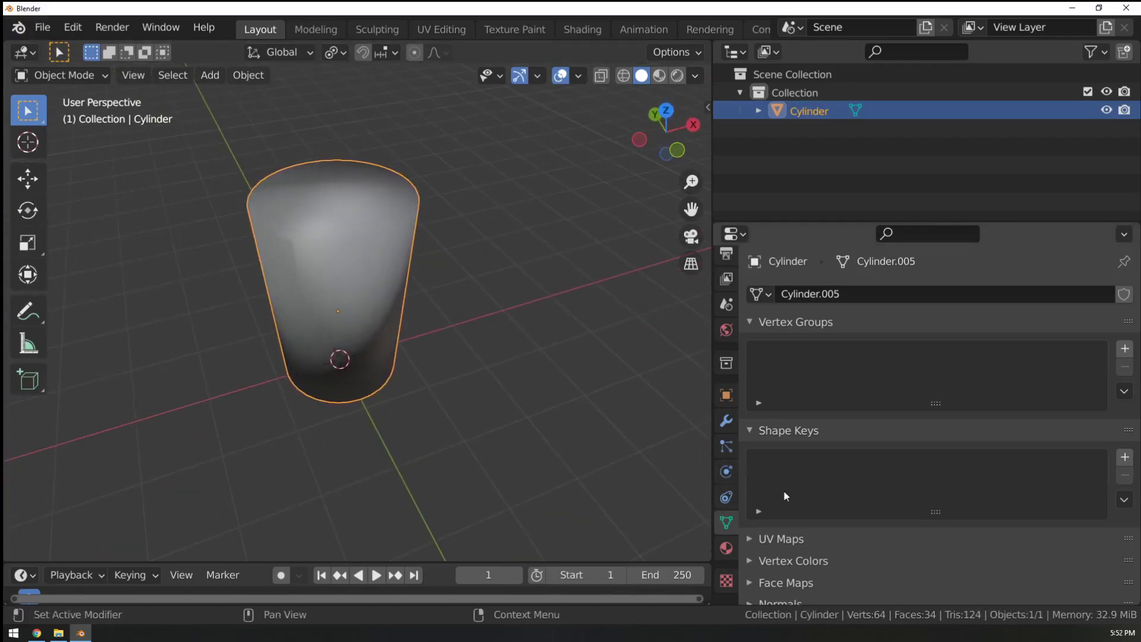
scroll(783, 490, "down", 4)
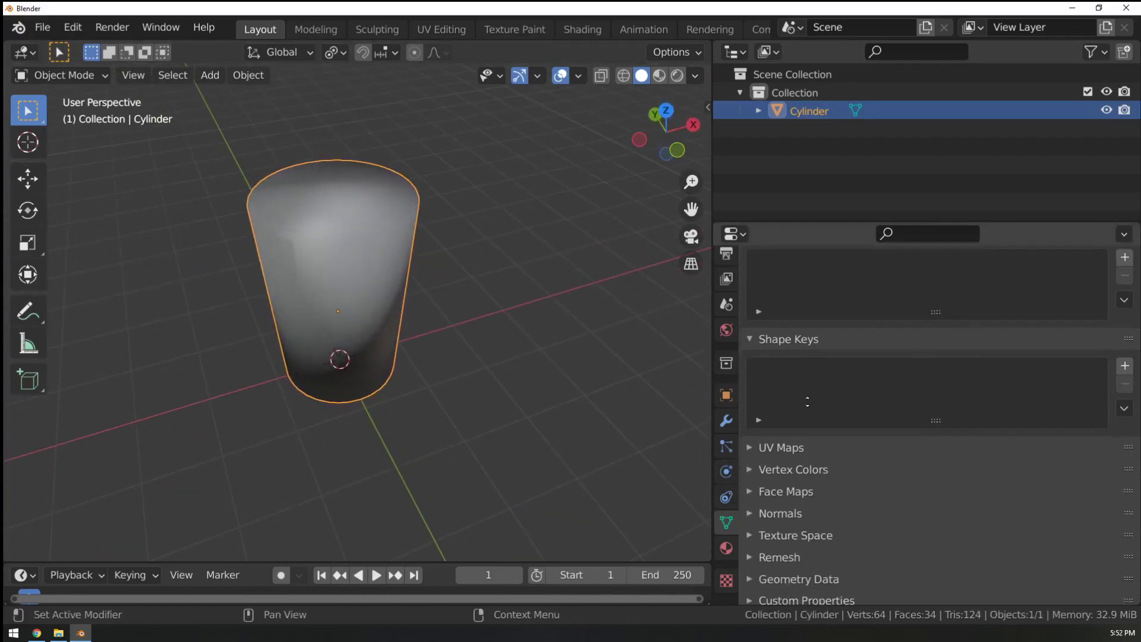
left_click(764, 512)
left_click(765, 511)
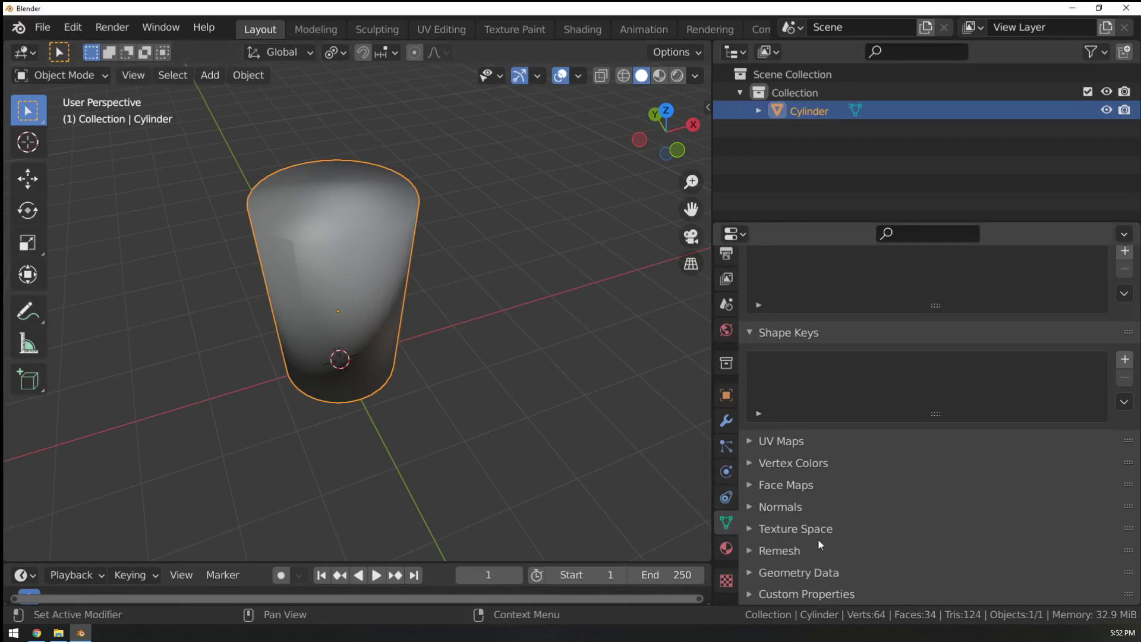
left_click(771, 507)
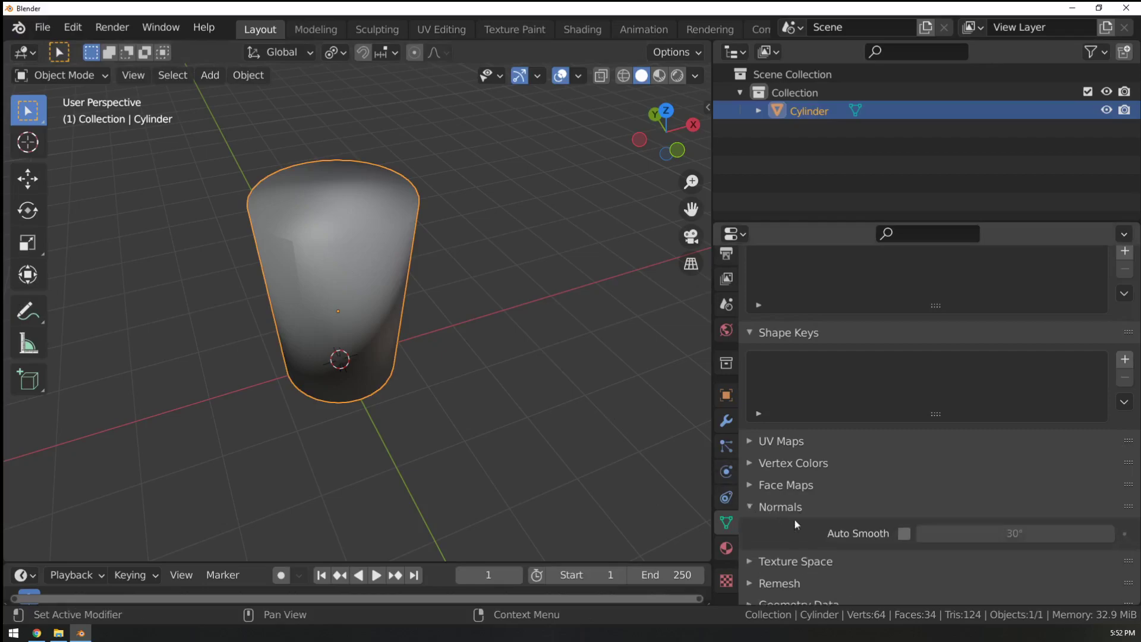
left_click(908, 531)
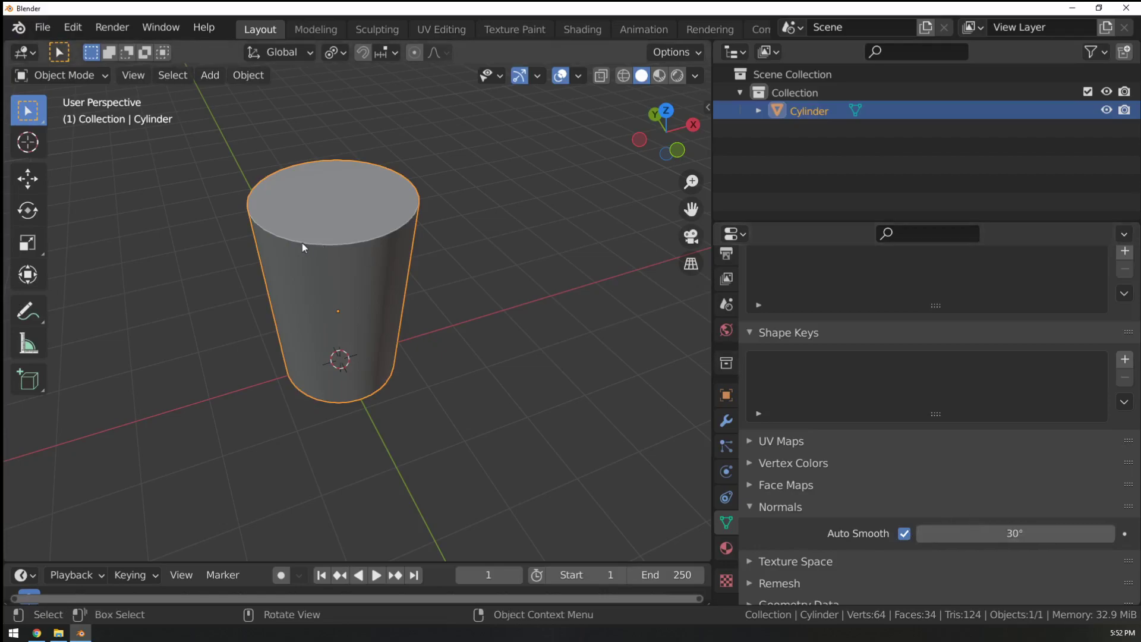
In Edit Mode, extrude the cup's top face in place and scale it outward to about 1.148.
scroll(430, 235, "up", 6)
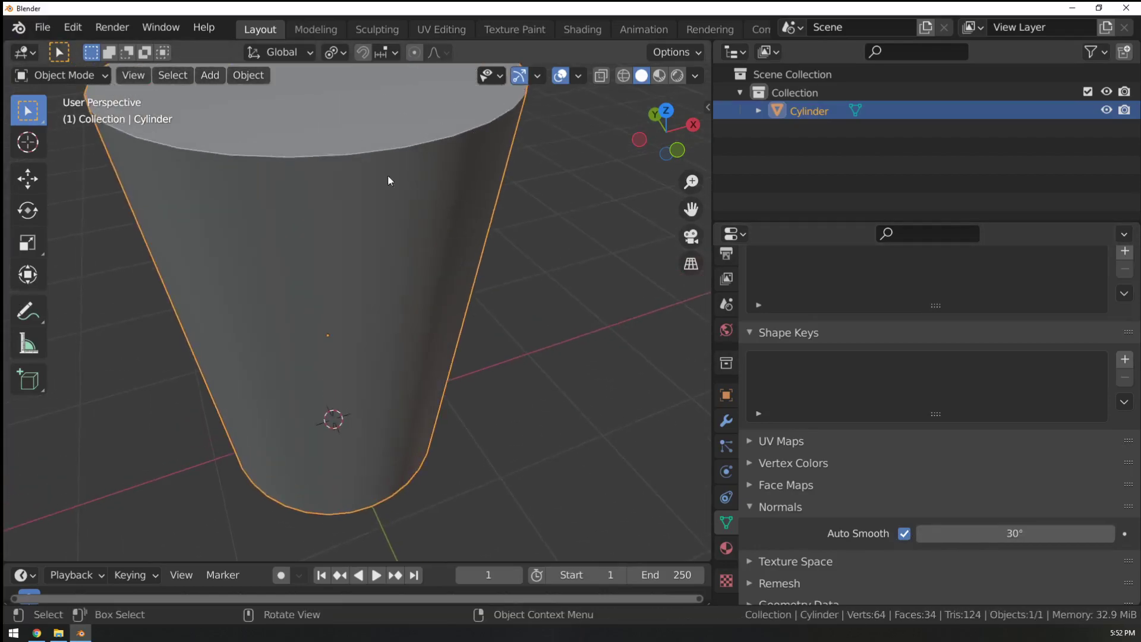
middle_click_drag(388, 177, 438, 245, "shift")
middle_click_drag(473, 424, 525, 416)
key("Tab")
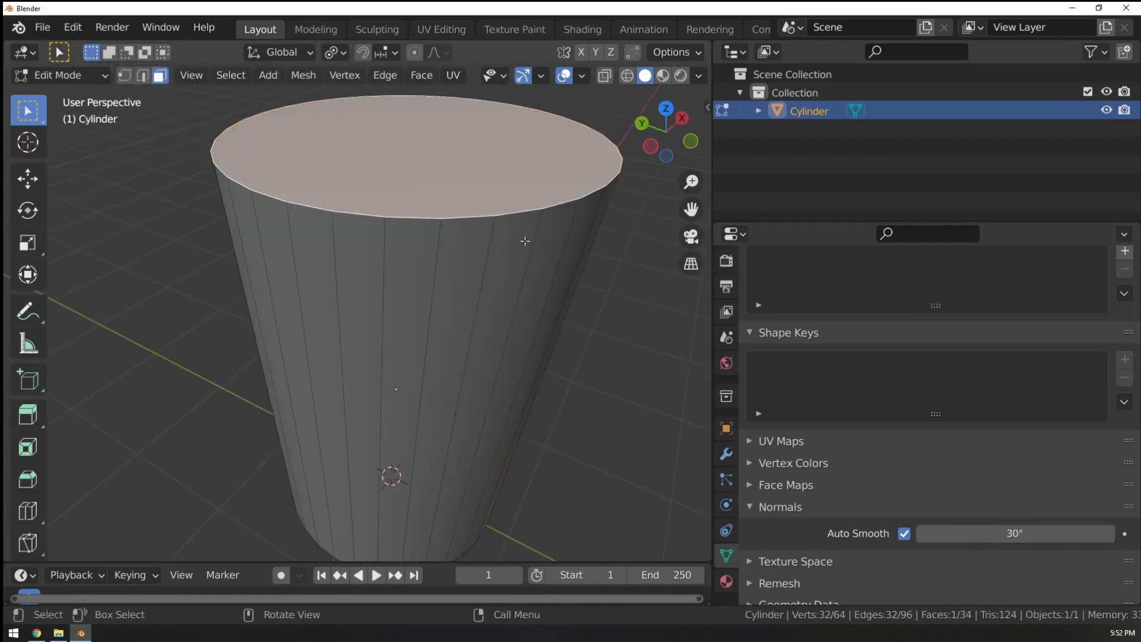
middle_click_drag(525, 241, 378, 257)
middle_click_drag(535, 173, 501, 263)
scroll(505, 244, "up", 2)
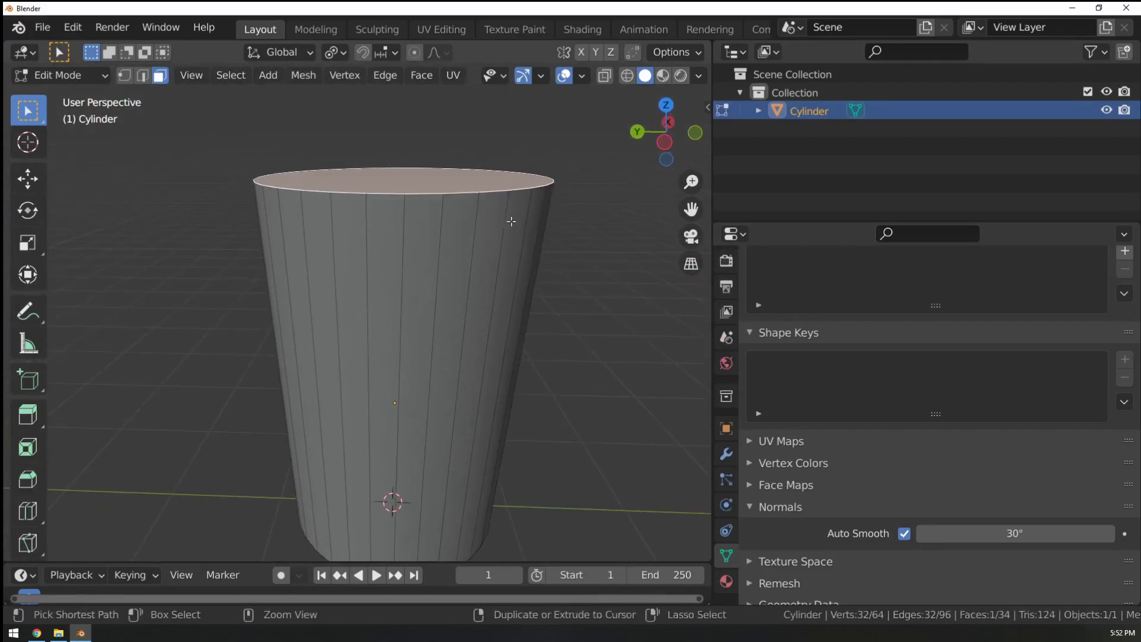
key("e")
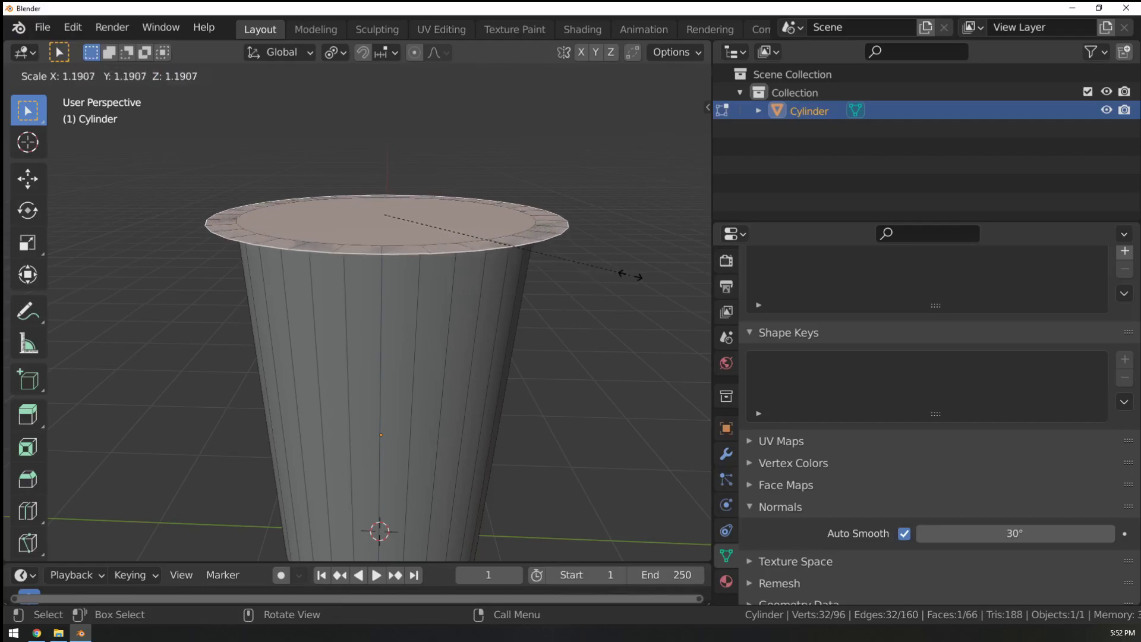
left_click(623, 271)
Extrude the widened face upward into a lid rim, and add a slanted edge by extruding 0.031 m and scaling to about 0.95.
key("e")
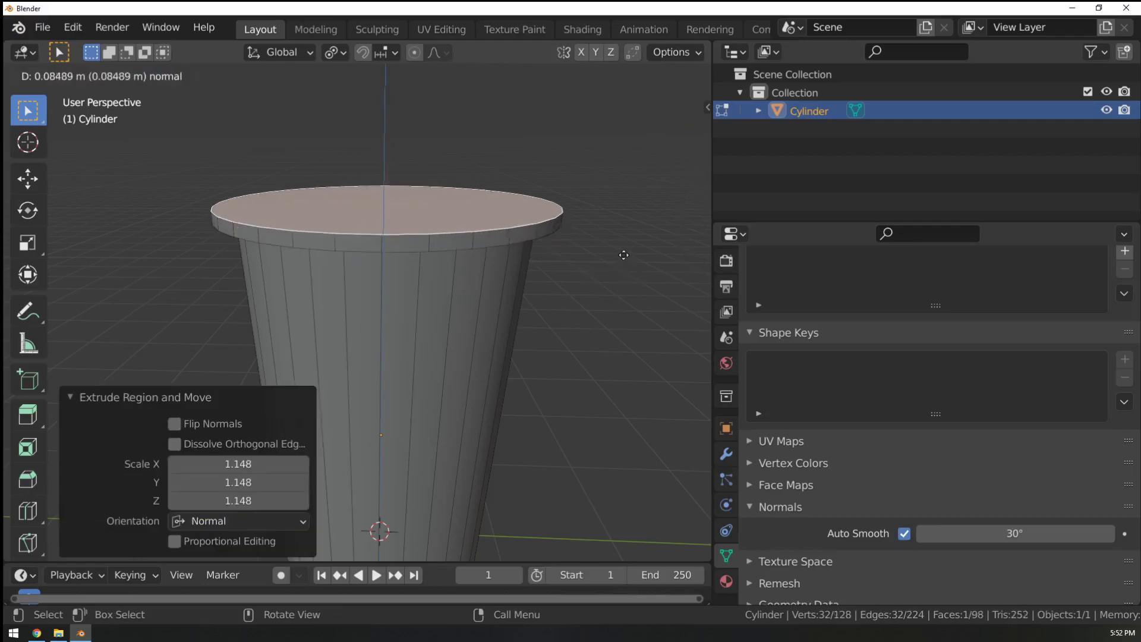
left_click(623, 239)
key("e")
left_click(612, 233)
key("s")
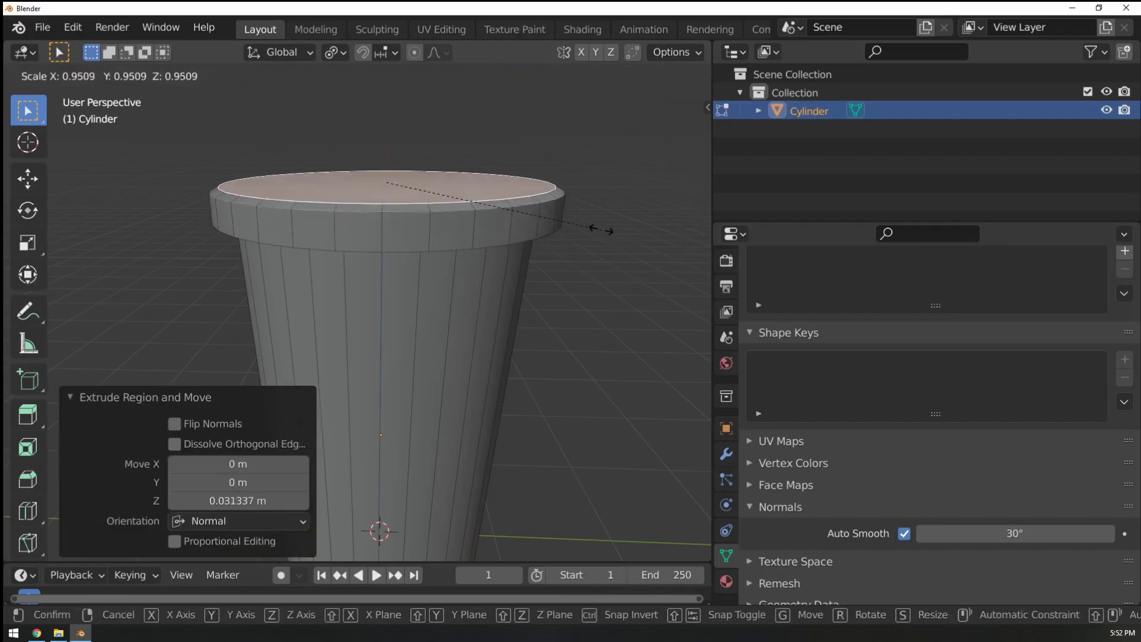
left_click(600, 229)
Extrude the lid's top face up 0.05 m, and add a thin slanted edge above it scaled to 0.973.
key("e")
left_click(597, 221)
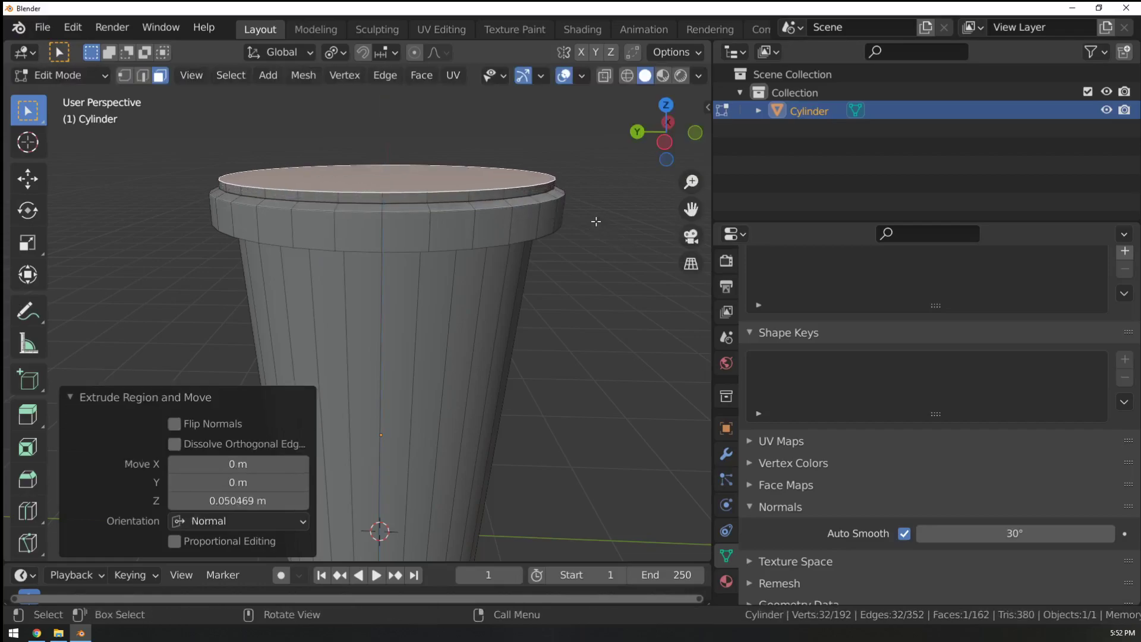
key("e")
left_click(588, 217)
key("s")
left_click(584, 218)
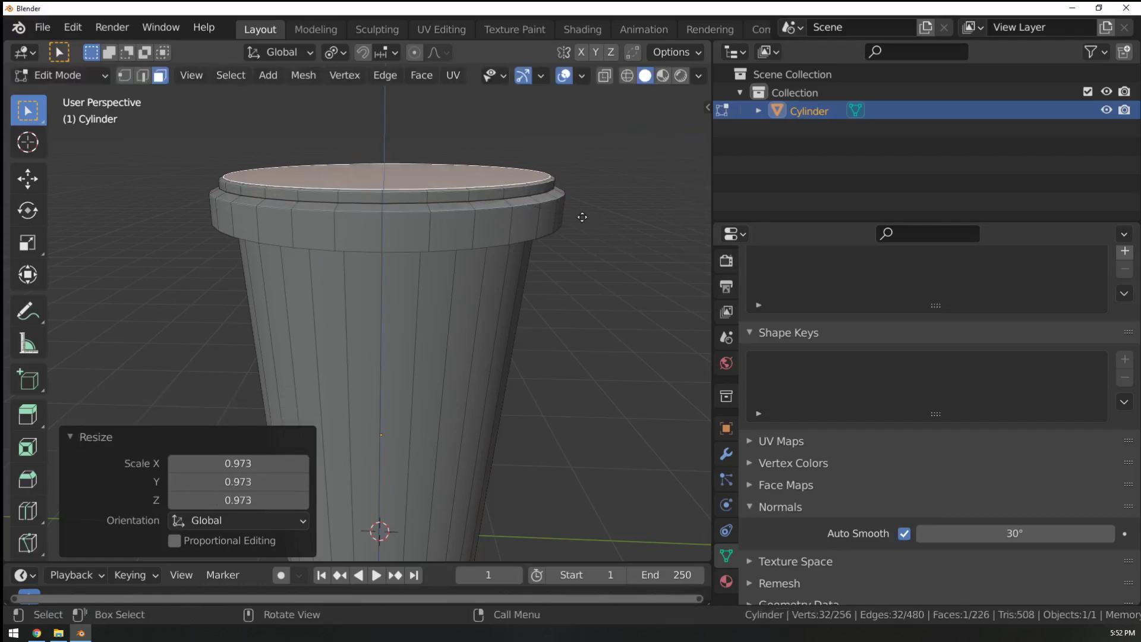
Extrude the lid's top face up about 0.125 m, and add a slanted edge by extruding 0.022 m and scaling to 0.98.
key("e")
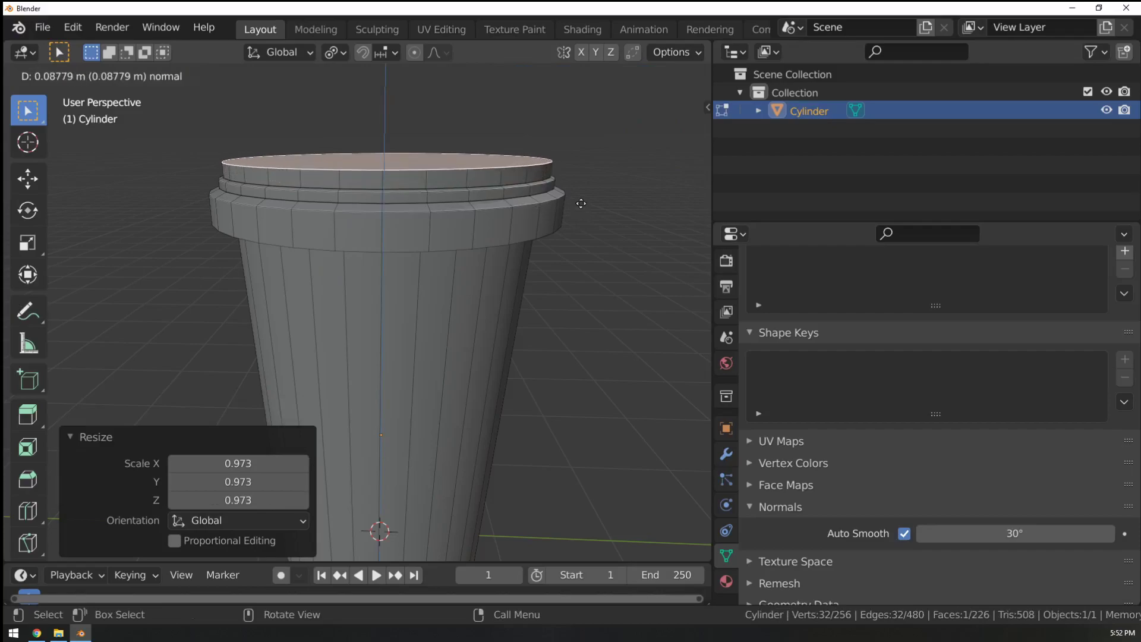
left_click(581, 197)
key("e")
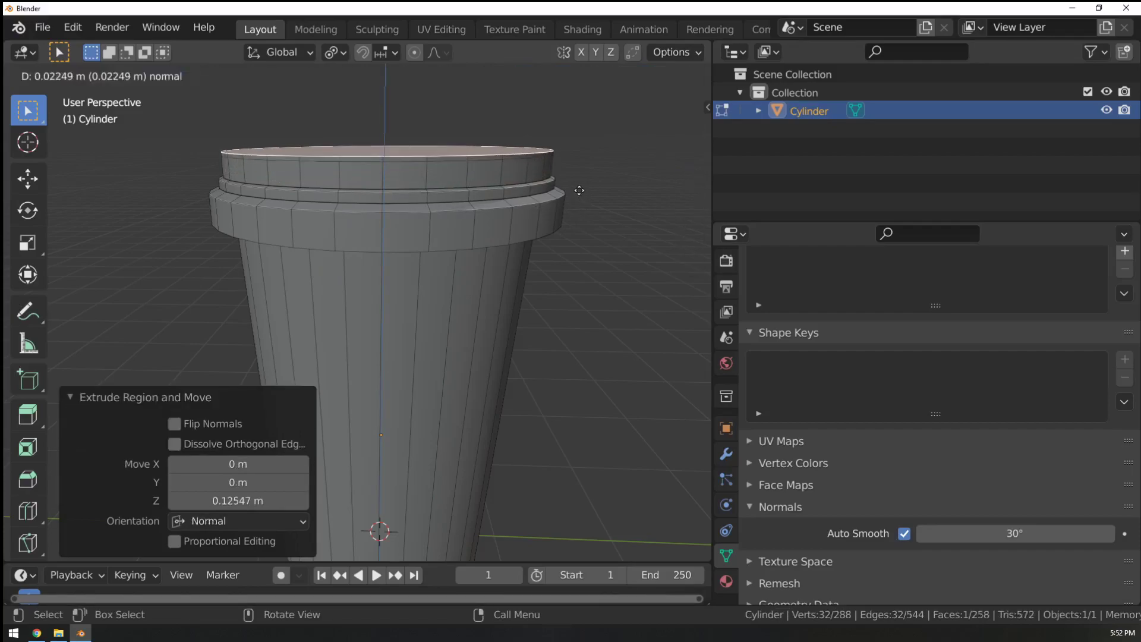
left_click(578, 191)
key("s")
right_click(559, 187)
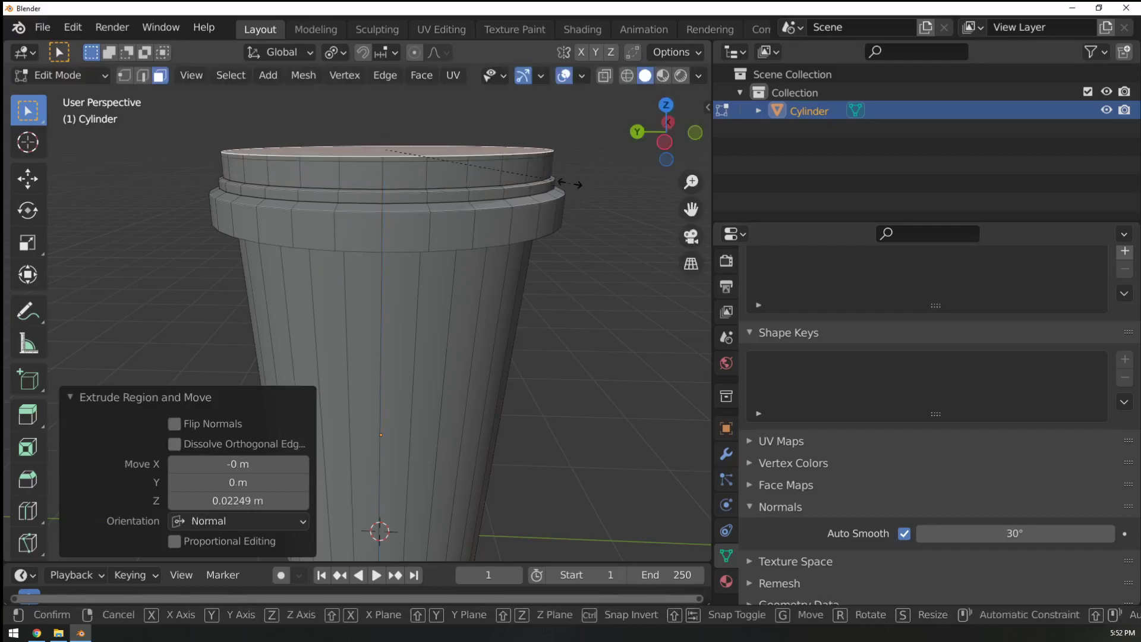
key("s")
left_click(568, 195)
Extrude the lid's top face in place scaled to 0.833, and extrude it slightly downward scaled to 0.973 as a slanted inner edge.
key("e")
key("s")
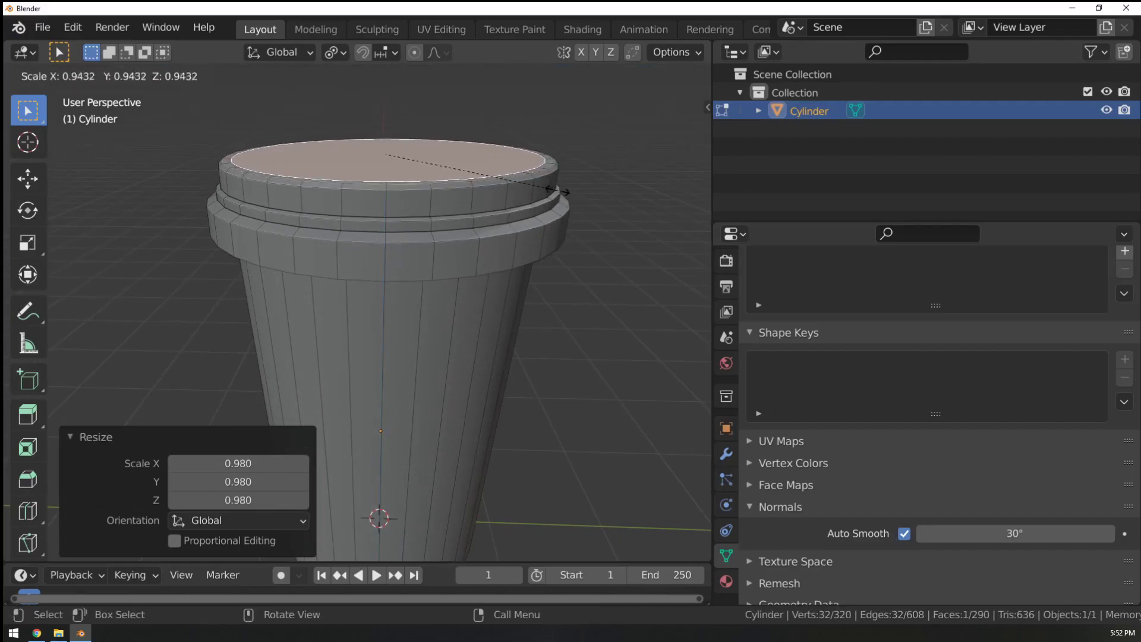
left_click(537, 187)
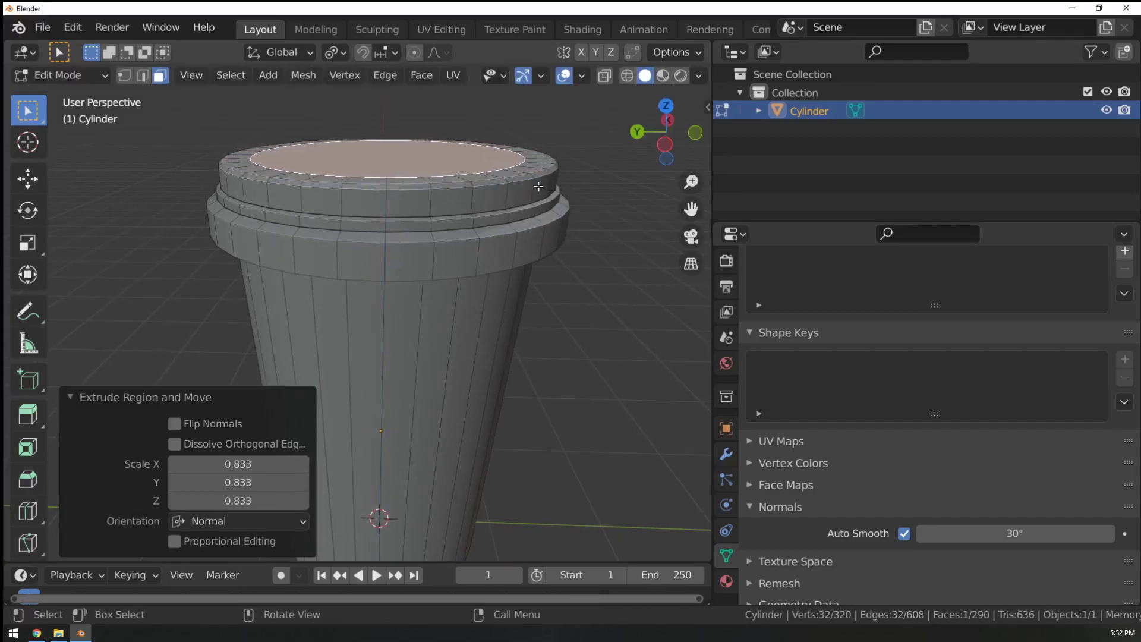
middle_click_drag(538, 188, 573, 220)
key("e")
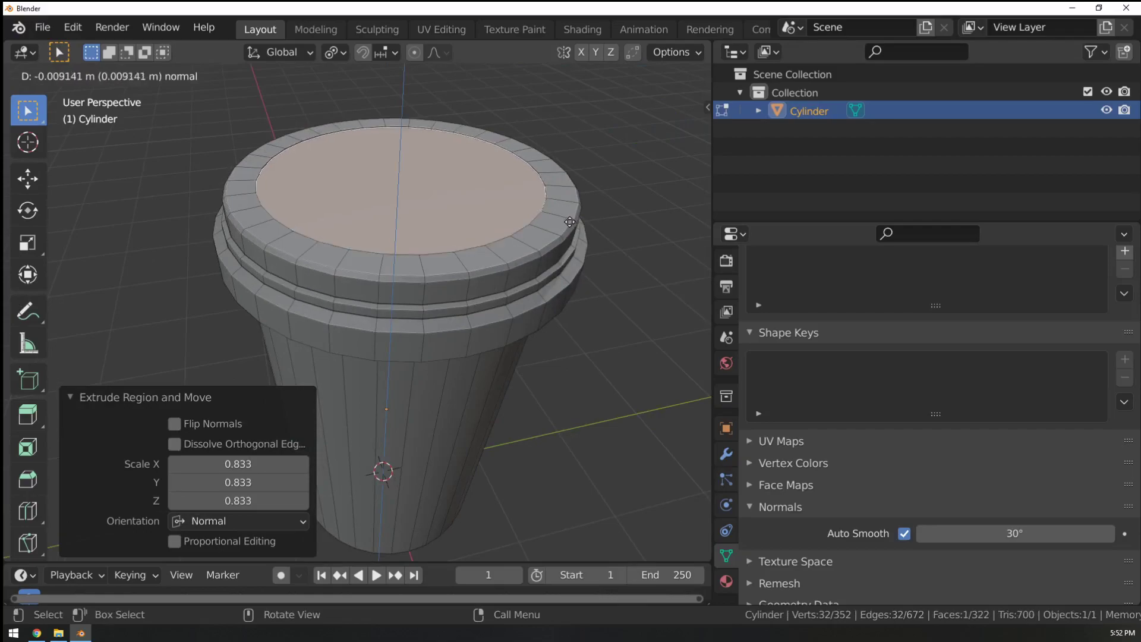
left_click(569, 221)
key("s")
left_click(565, 225)
Extrude the inner lid face down about 0.112 m to form a recess, and raise it about 0.06 m along Z.
key("e")
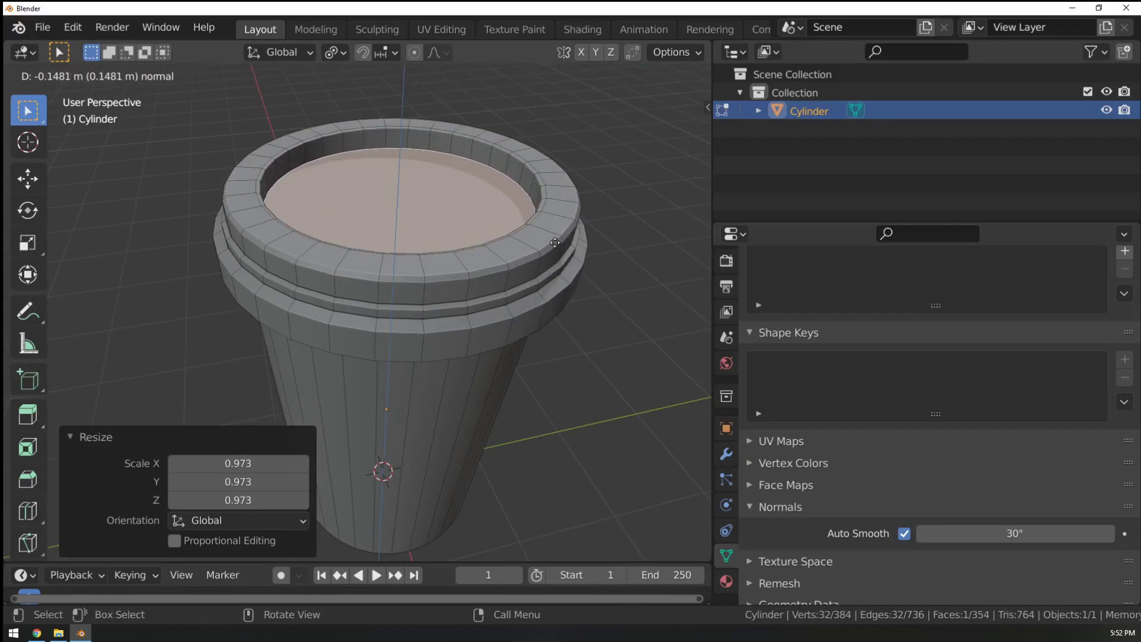
left_click(556, 237)
middle_click_drag(556, 237, 668, 262)
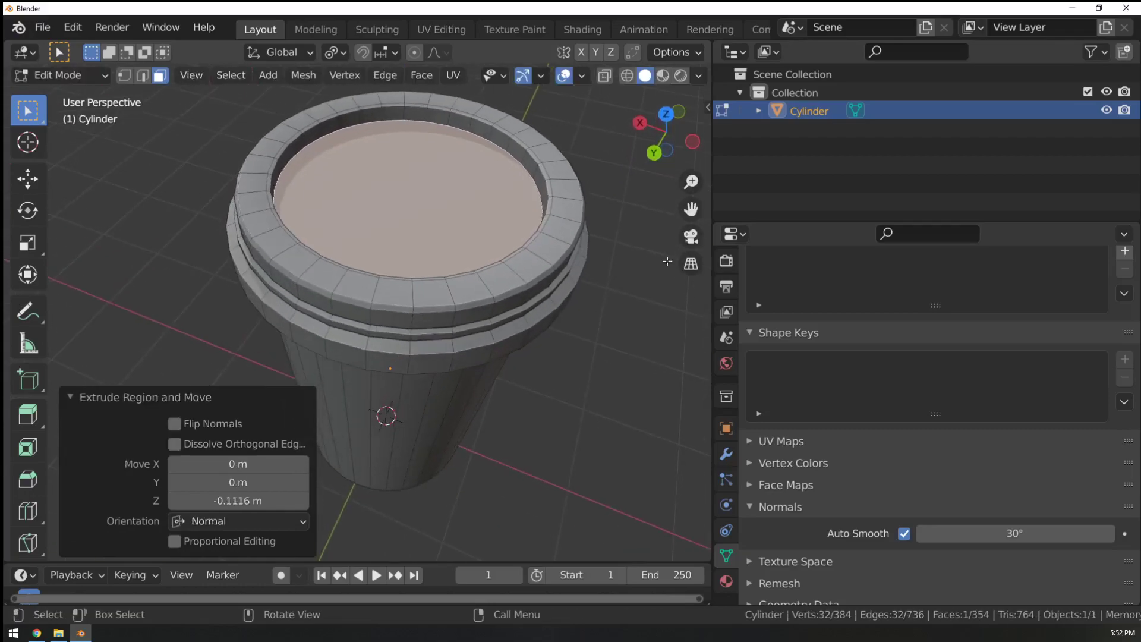
middle_click_drag(428, 181, 485, 269, "ctrl")
key("g")
key("z")
left_click(505, 179)
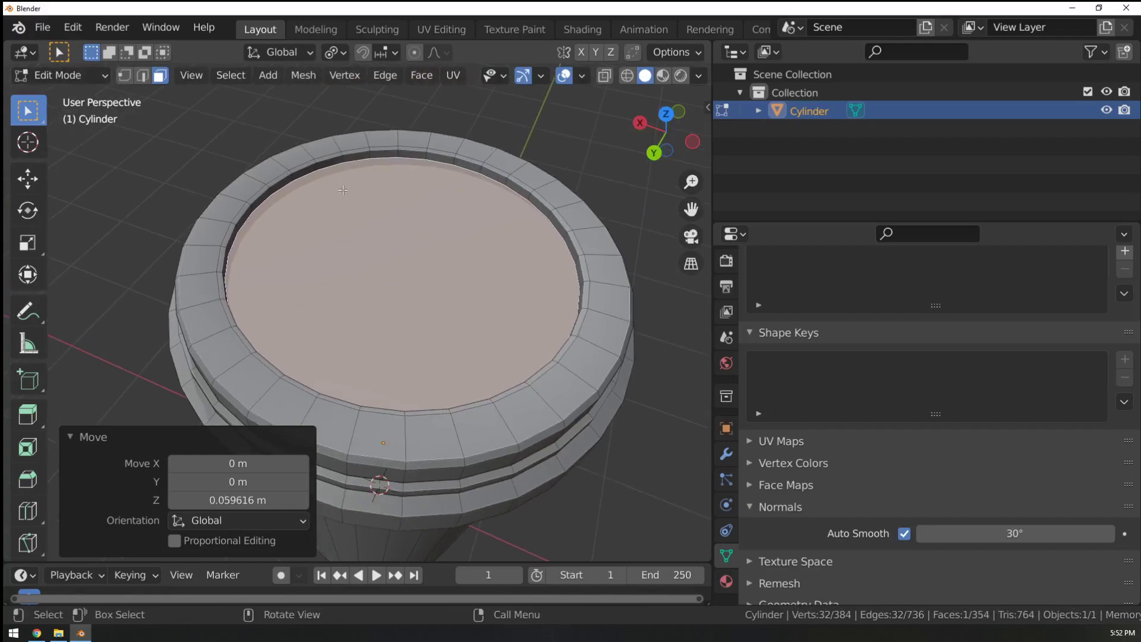
Delete the recessed lid face and close its open edge loop with Grid Fill.
key("x")
left_click(340, 273)
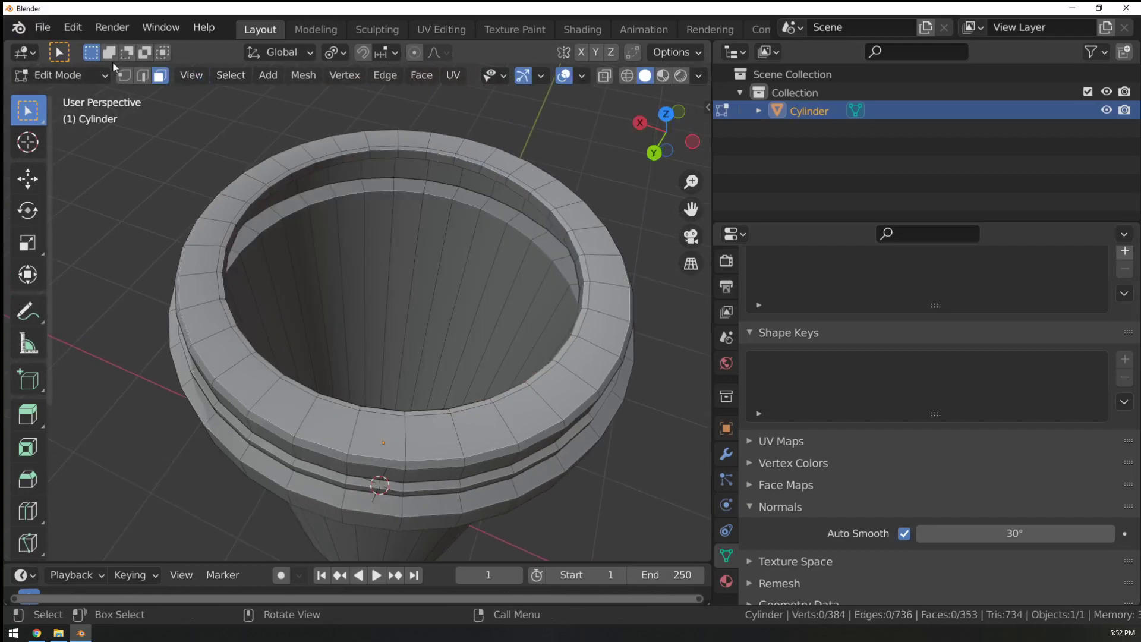
left_click(390, 159, "alt")
right_click(370, 156)
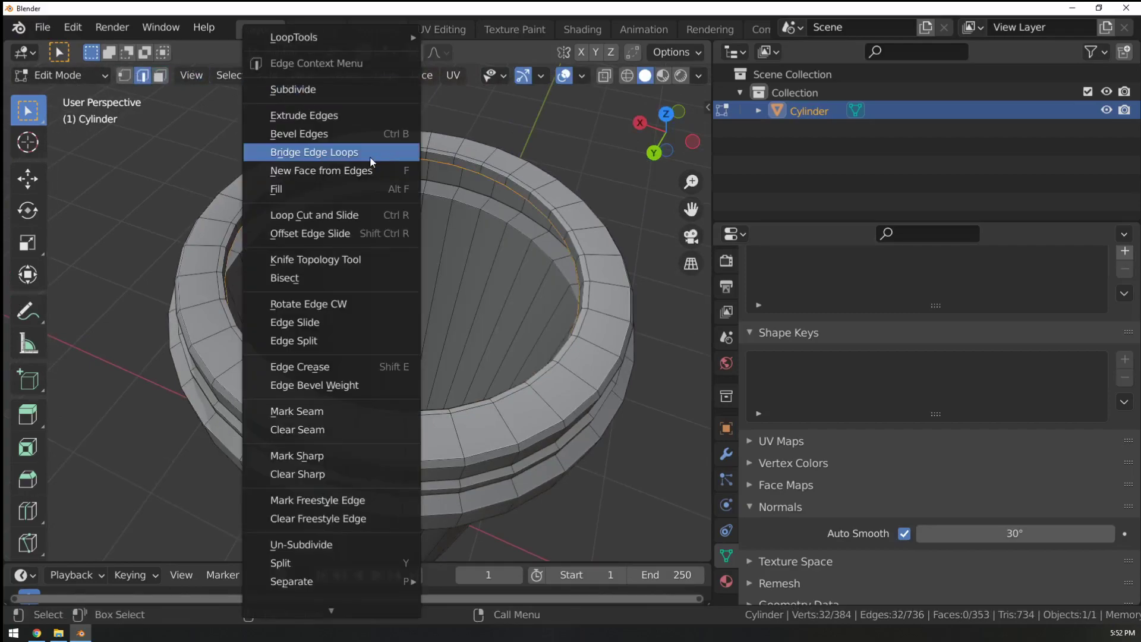
key("F3")
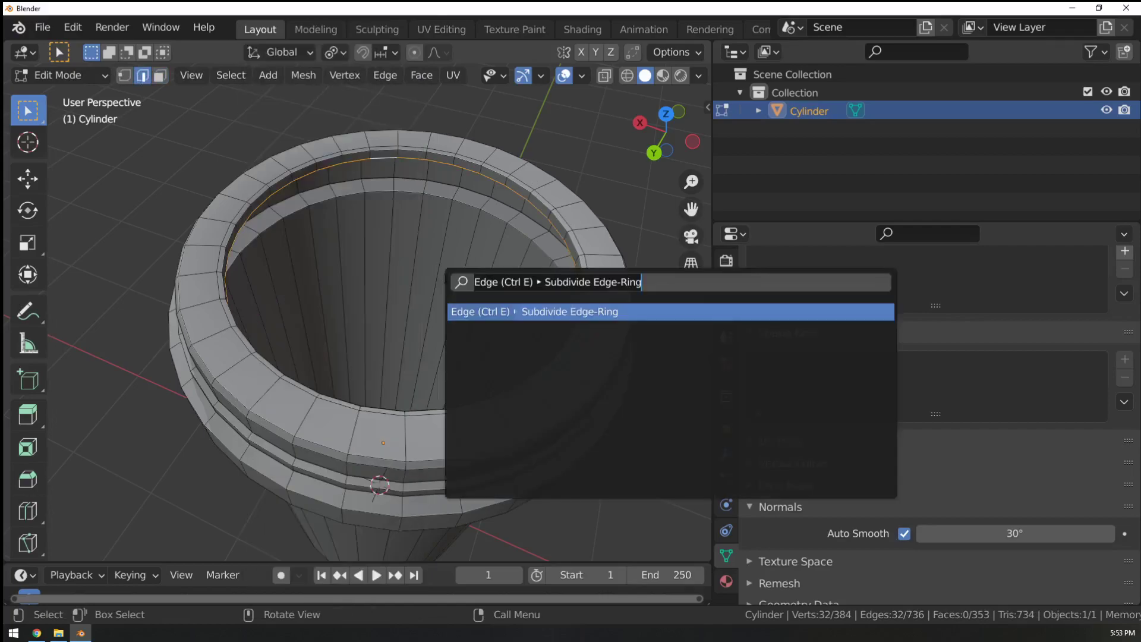
type("grid")
key("Down")
key("Return")
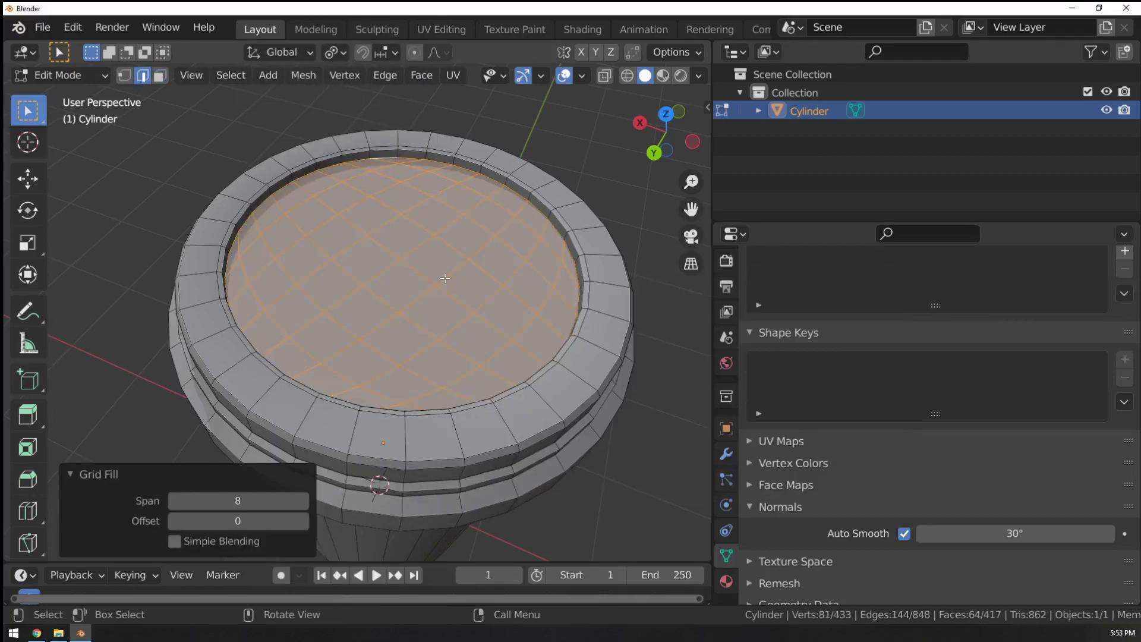
Set the Grid Fill offset to 6 with the span kept at 8.
middle_click_drag(448, 394, 321, 428)
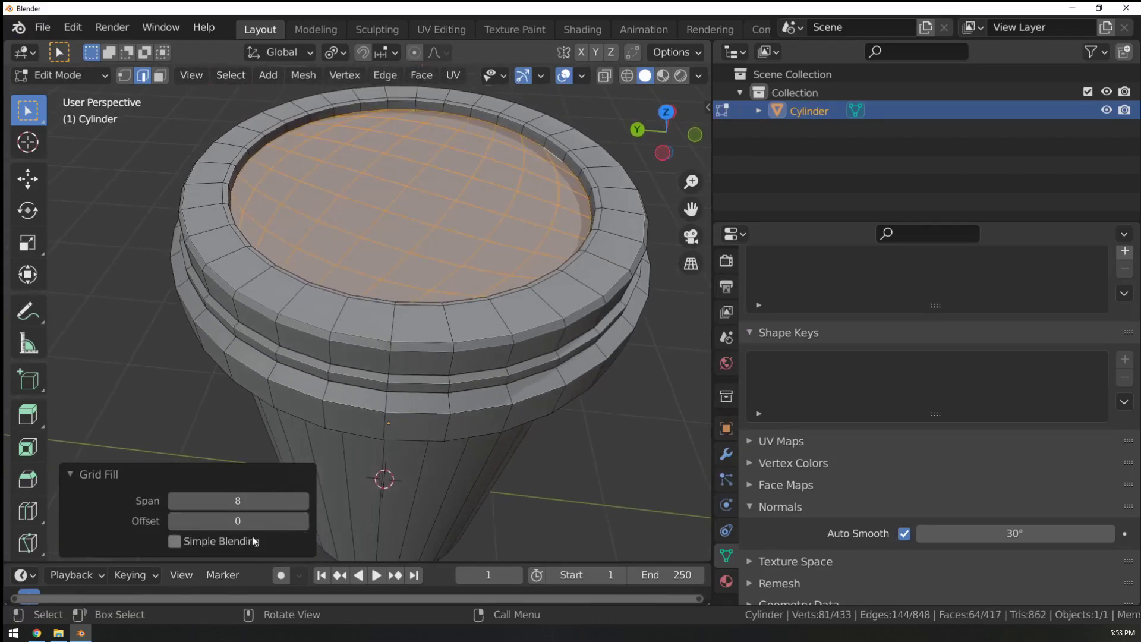
left_click(304, 520)
left_click(305, 519)
left_click(304, 519)
left_click(305, 519)
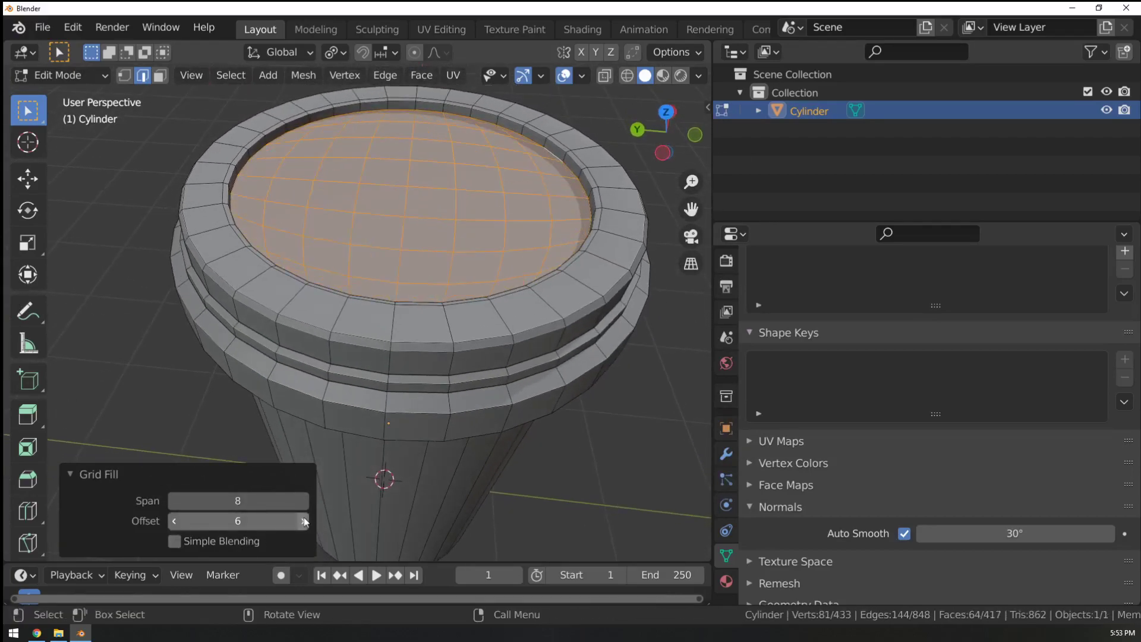
Circle-select all grid faces on the +X half of the lid's recessed surface.
scroll(460, 388, "down", 2)
middle_click_drag(464, 438, 469, 468)
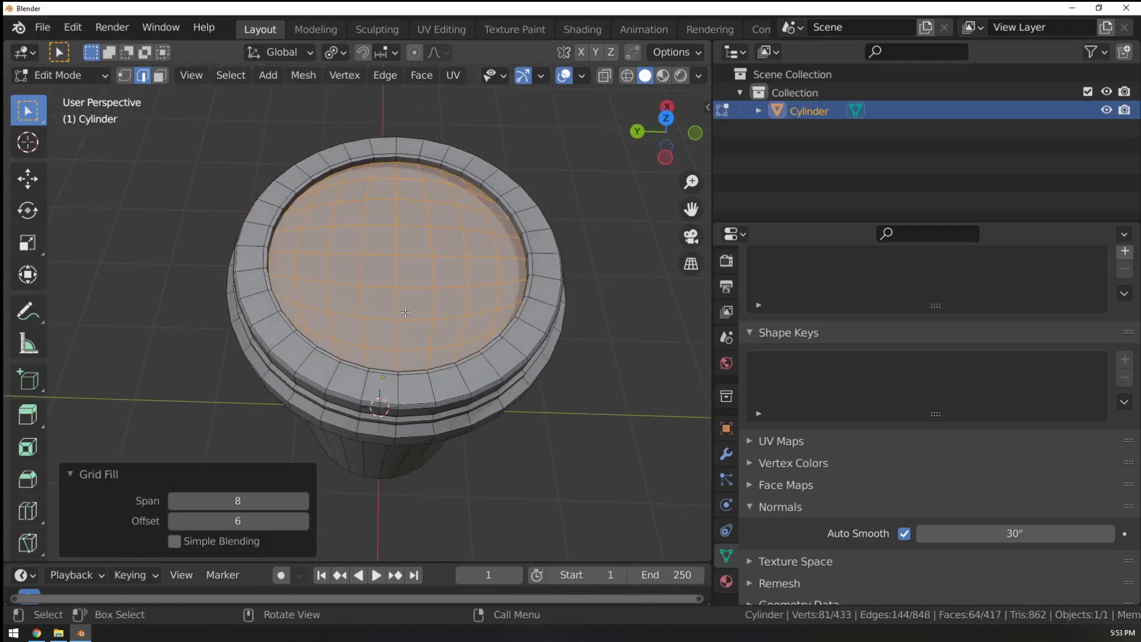
left_click(380, 253, "alt")
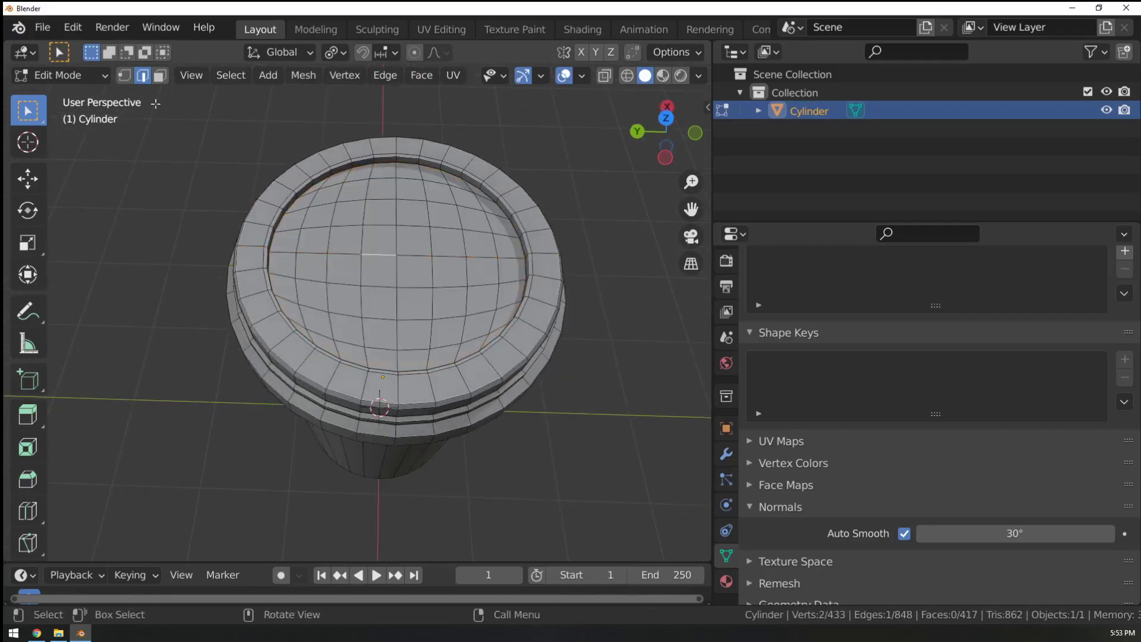
key("c")
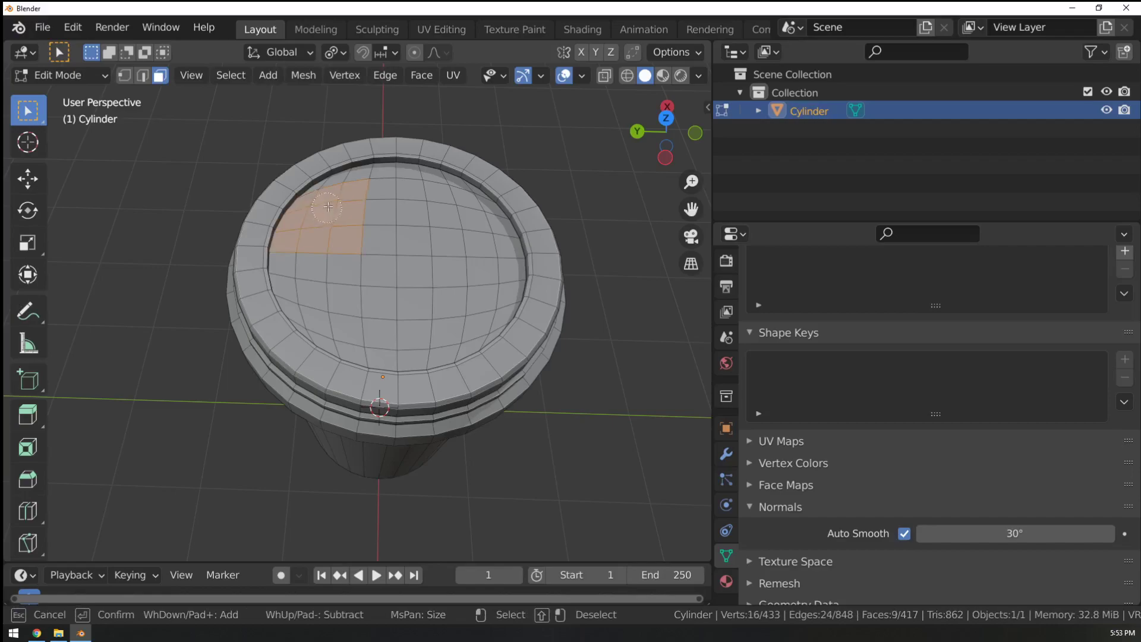
key("a")
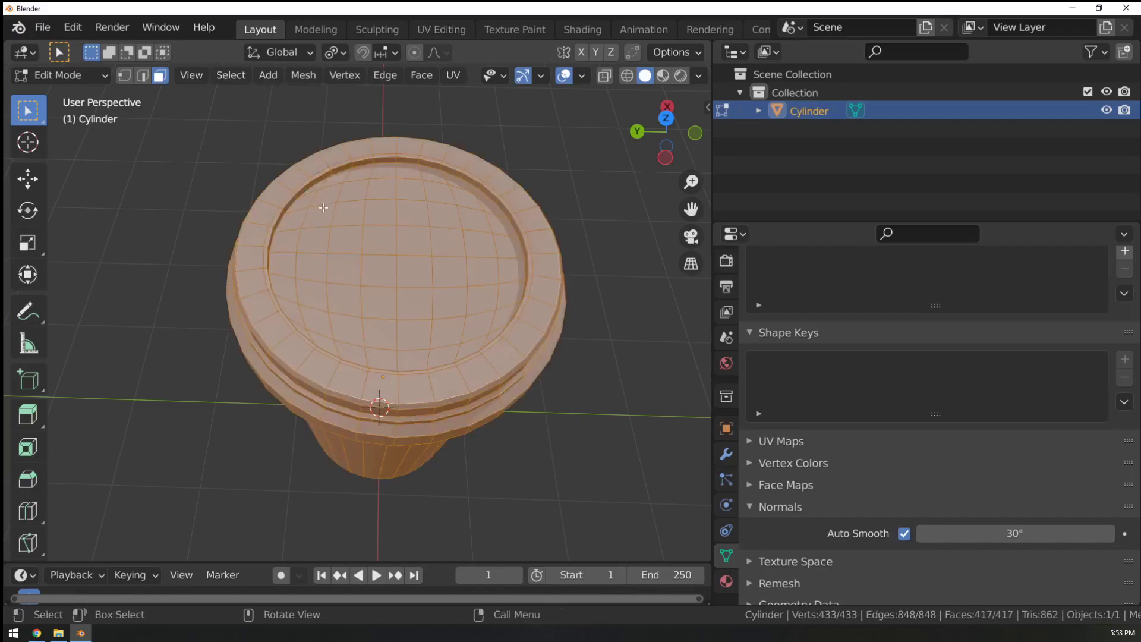
key("alt+a")
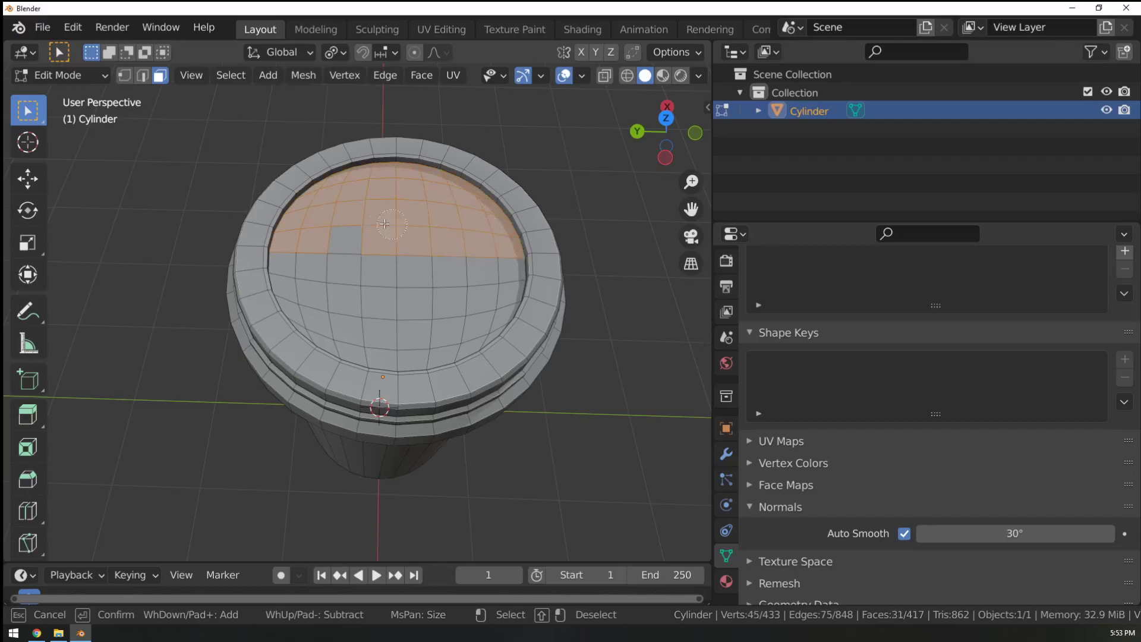
left_click_drag(385, 224, 350, 233)
key("Escape")
middle_click_drag(350, 233, 380, 239)
Make the lid's middle edge the active-element pivot and rotate the selected half about the global Y axis so it slopes inward.
left_click(125, 76)
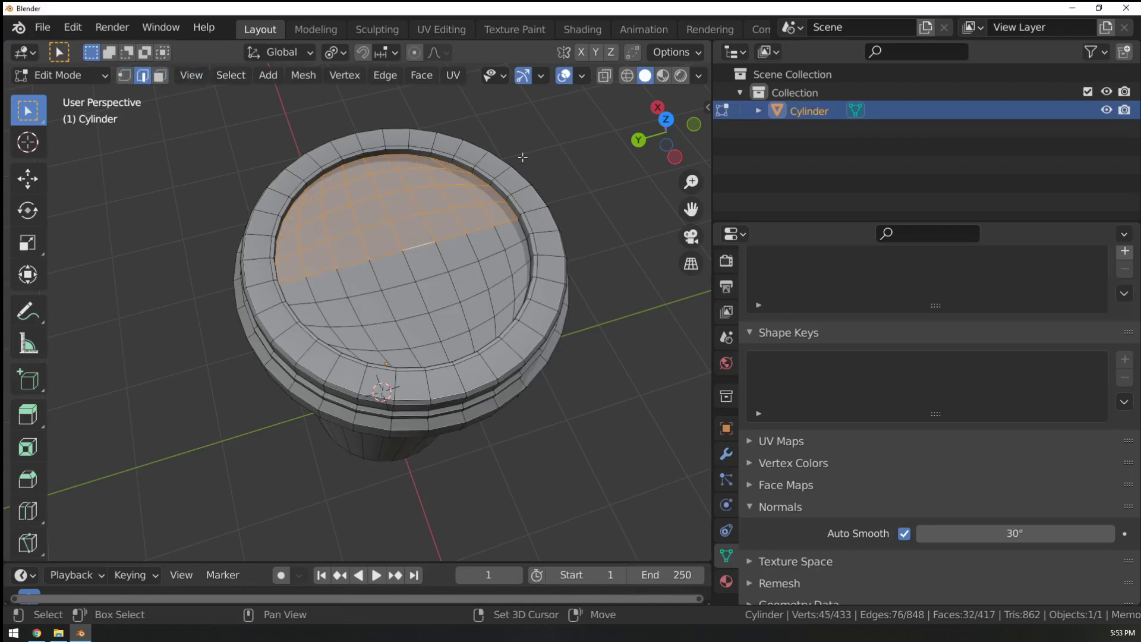
left_click(341, 54)
left_click(392, 163)
middle_click_drag(538, 362, 605, 307)
key("r")
key("y")
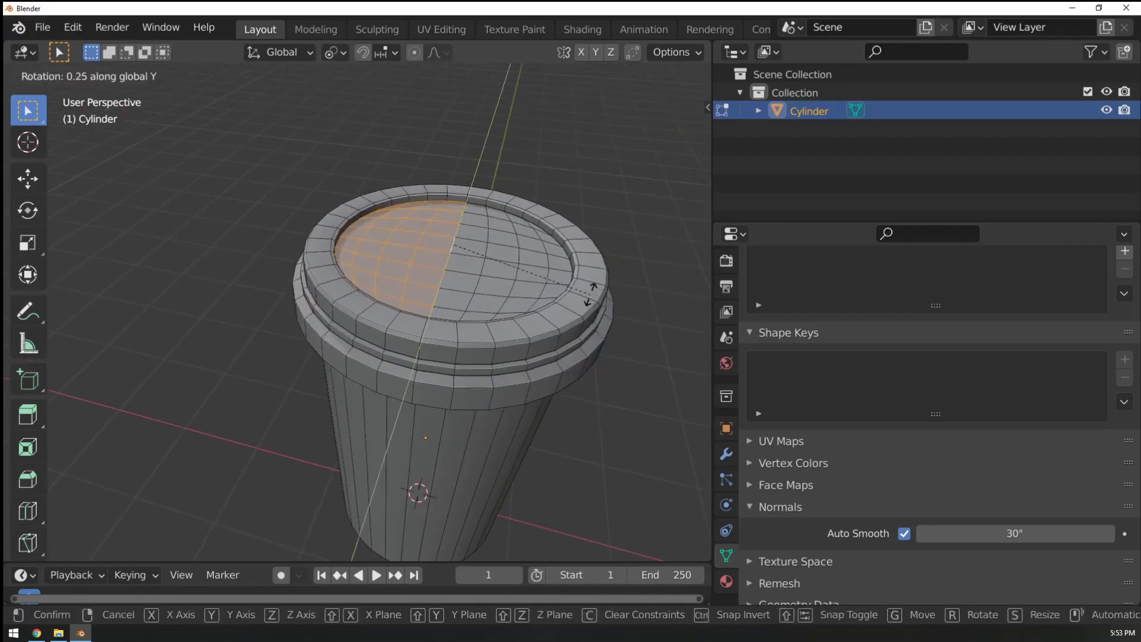
left_click(556, 262)
key("Tab")
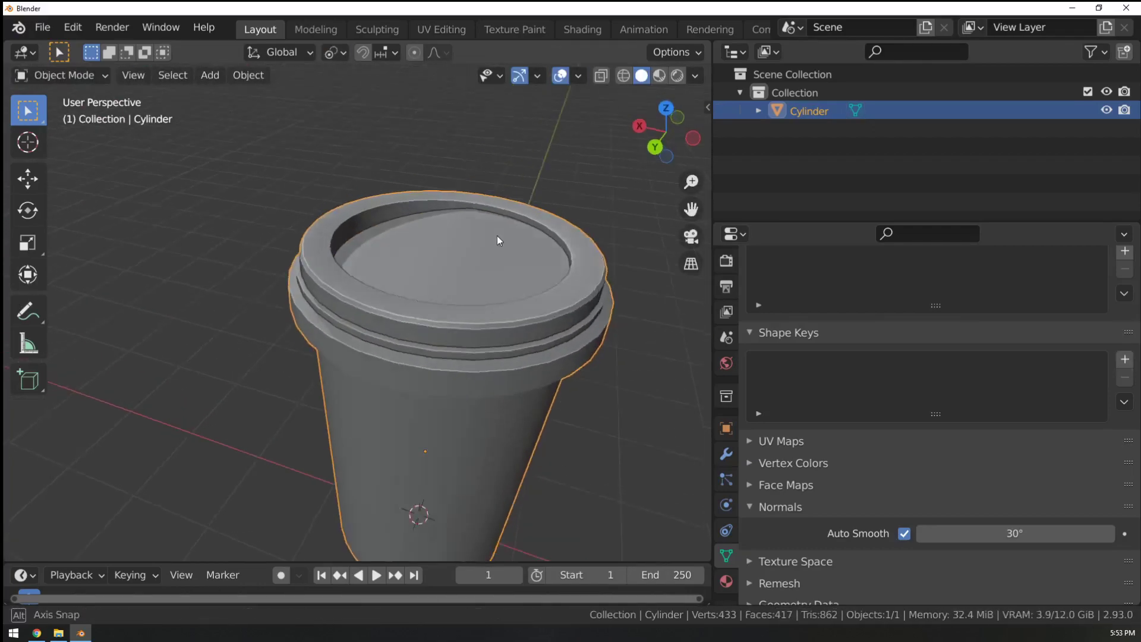
middle_click_drag(496, 236, 429, 253)
key("Tab")
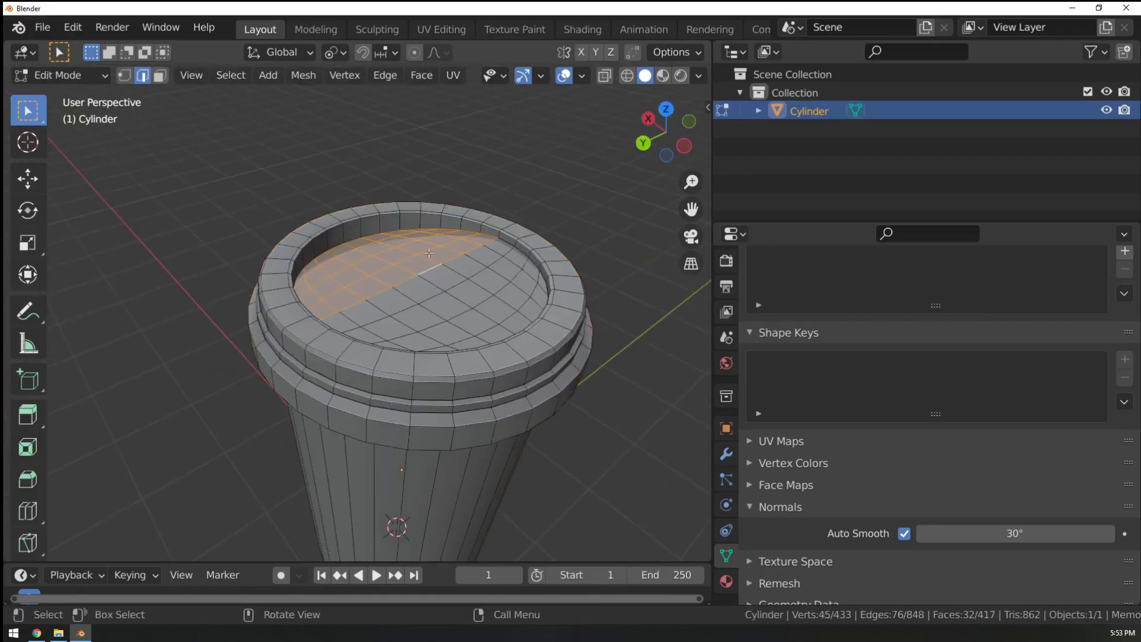
Select two adjacent faces on the lid's raised rim, opposite the sloped half, and extrude them in place.
middle_click_drag(346, 224, 295, 212)
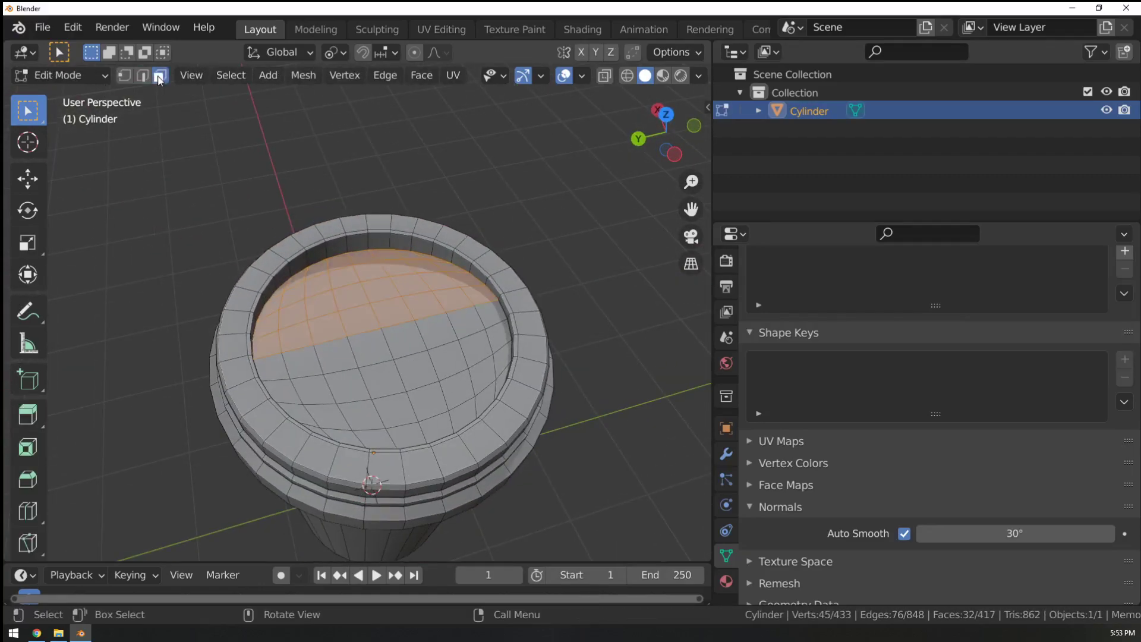
middle_click_drag(362, 333, 276, 252, "shift")
scroll(279, 267, "up", 2)
middle_click_drag(291, 327, 472, 290, "shift")
left_click(368, 306)
left_click(343, 280, "shift")
scroll(428, 318, "up", 1)
scroll(410, 293, "up", 2)
key("e")
key("s")
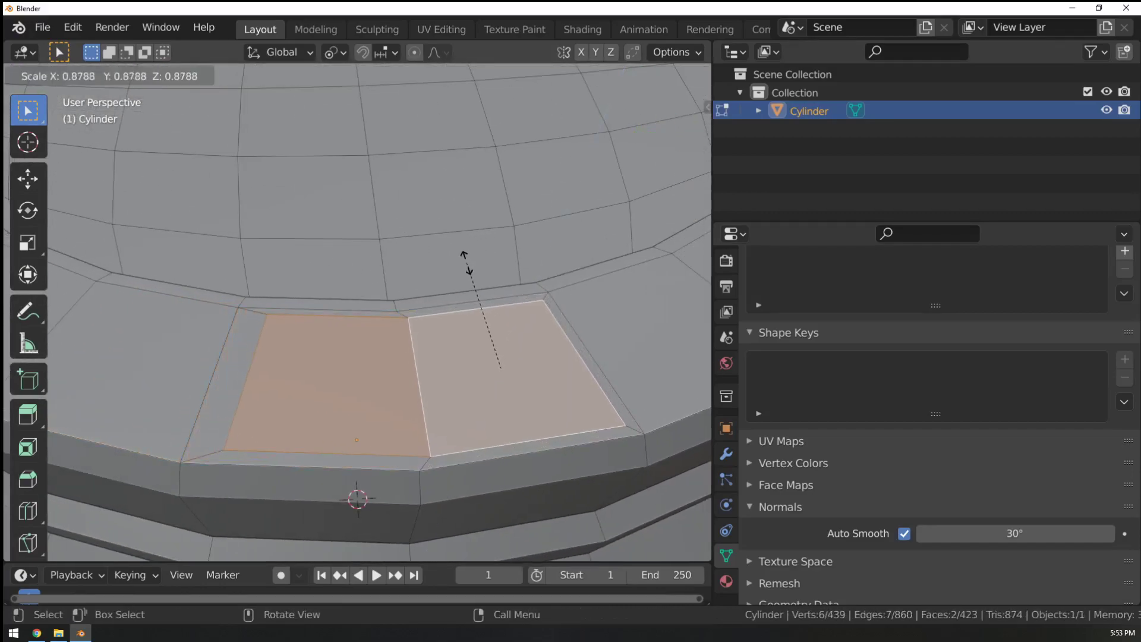
key("Escape")
Switch the pivot away from the active element, scale the two rim faces to 0.876, and extrude them downward as a drinking hole.
left_click(336, 53)
left_click(359, 131)
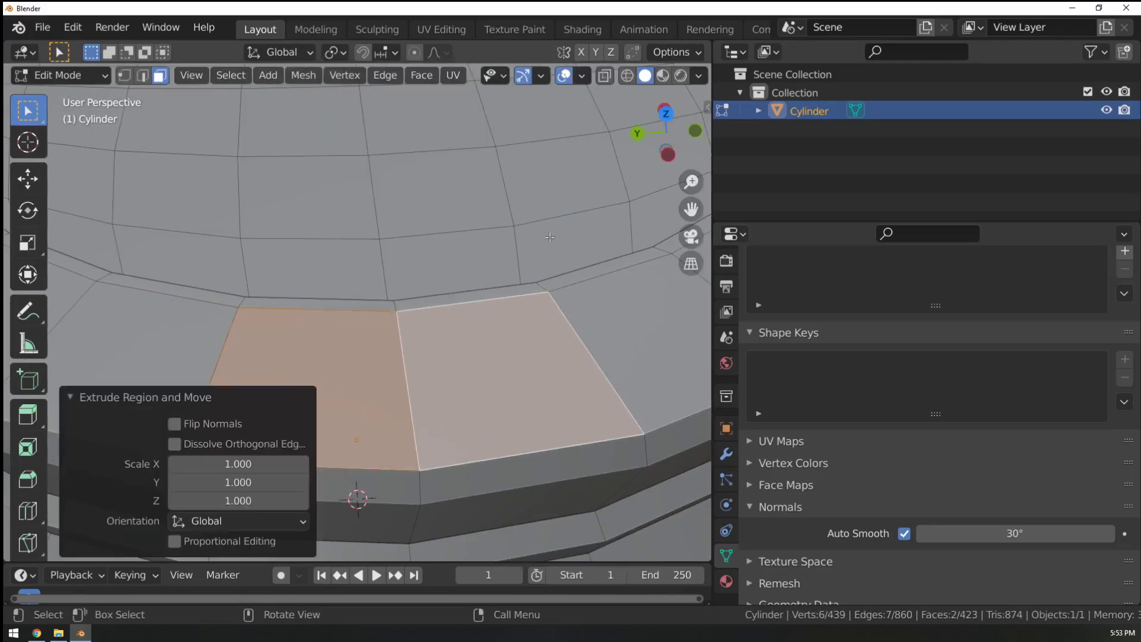
key("s")
left_click(526, 247)
key("e")
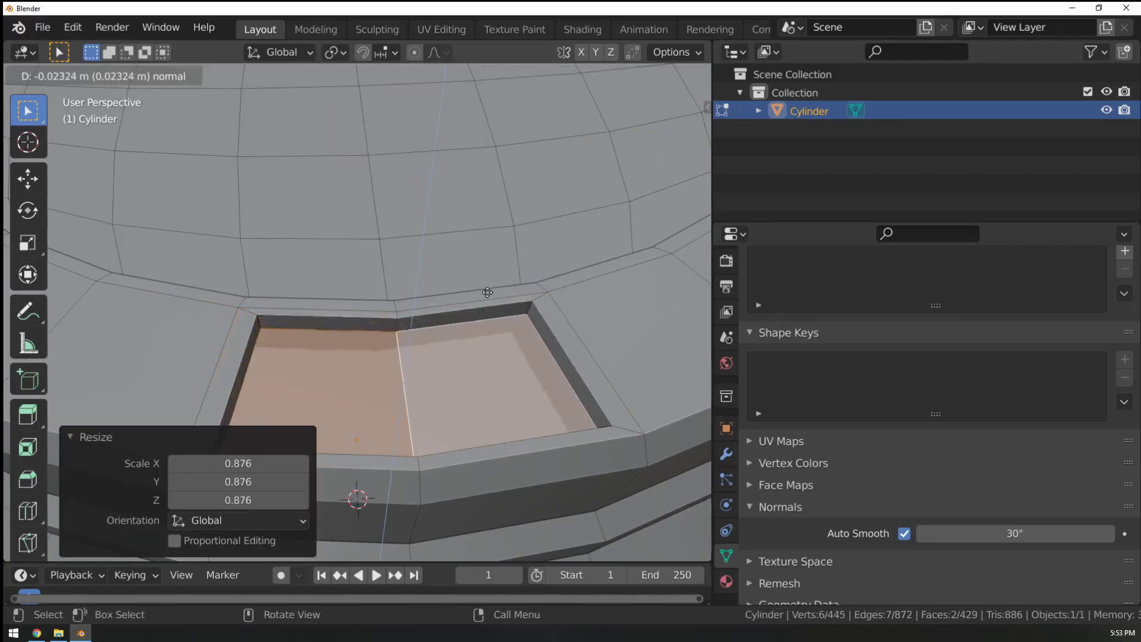
left_click(483, 300)
Select the drinking hole's four vertical corner edges and round them with a 4-segment bevel.
left_click(143, 75)
middle_click_drag(285, 237, 444, 307)
left_click(266, 210)
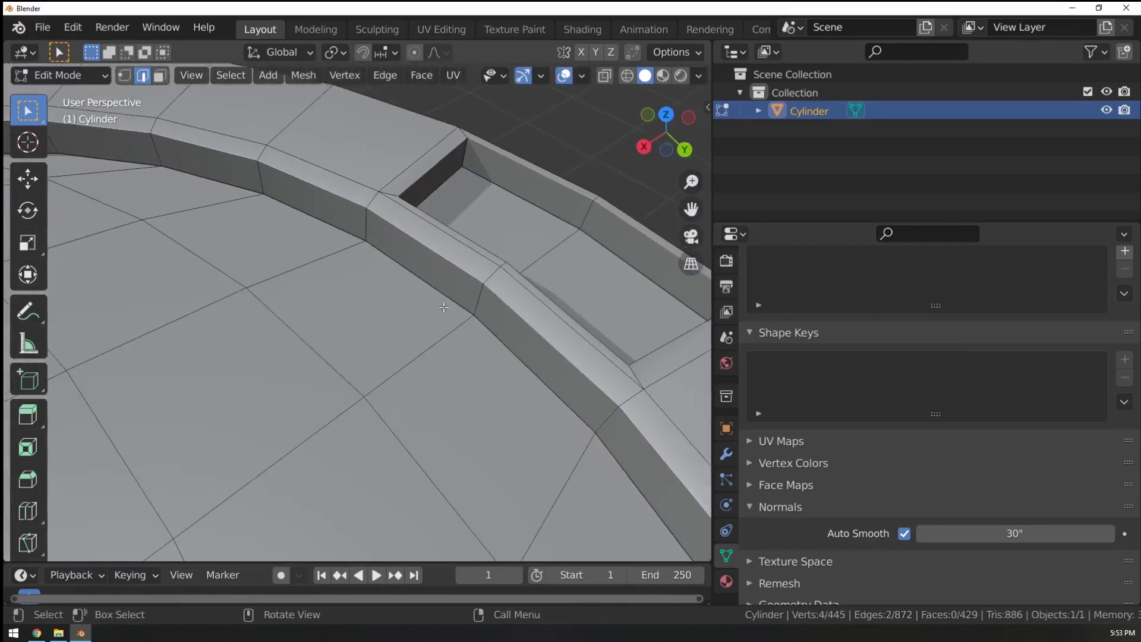
left_click(465, 153, "shift")
middle_click_drag(464, 152, 456, 252)
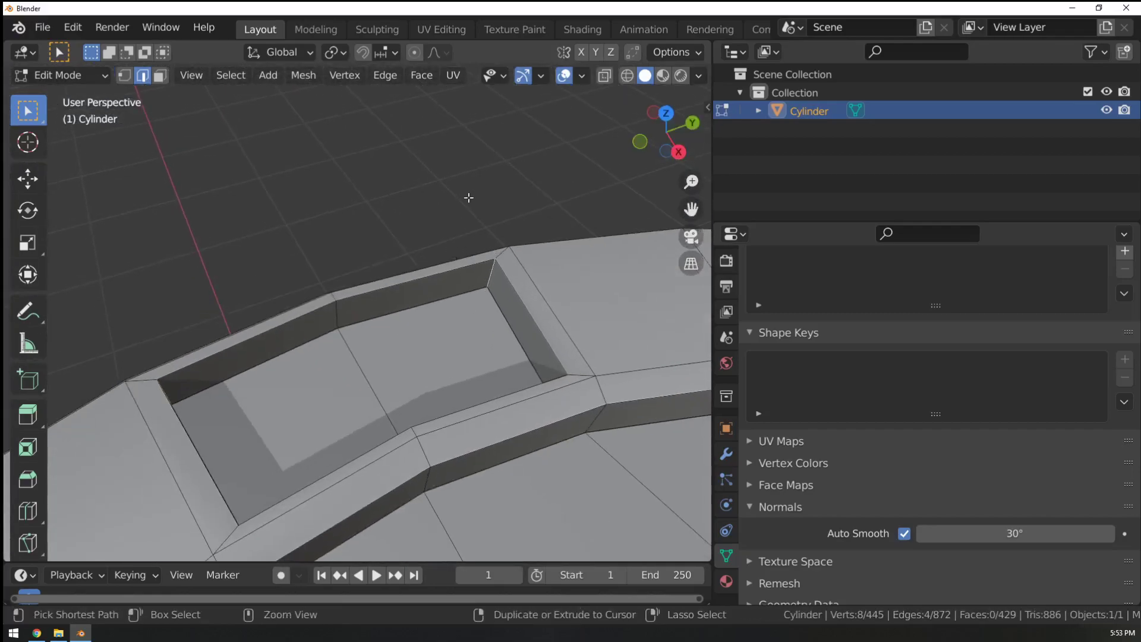
key("ctrl+b")
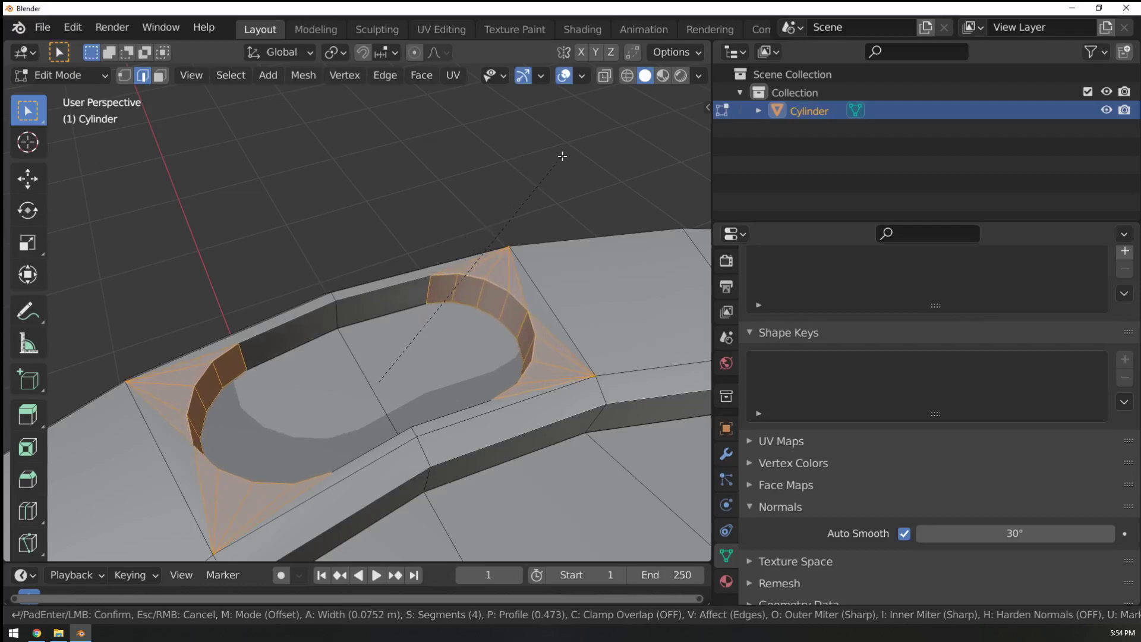
left_click(542, 152)
key("Tab")
middle_click_drag(505, 216, 241, 344)
key("Tab")
Bevel the upper outer edge loop of the lid's widest rim with 4 segments, about 0.05 m wide.
scroll(241, 344, "down", 4)
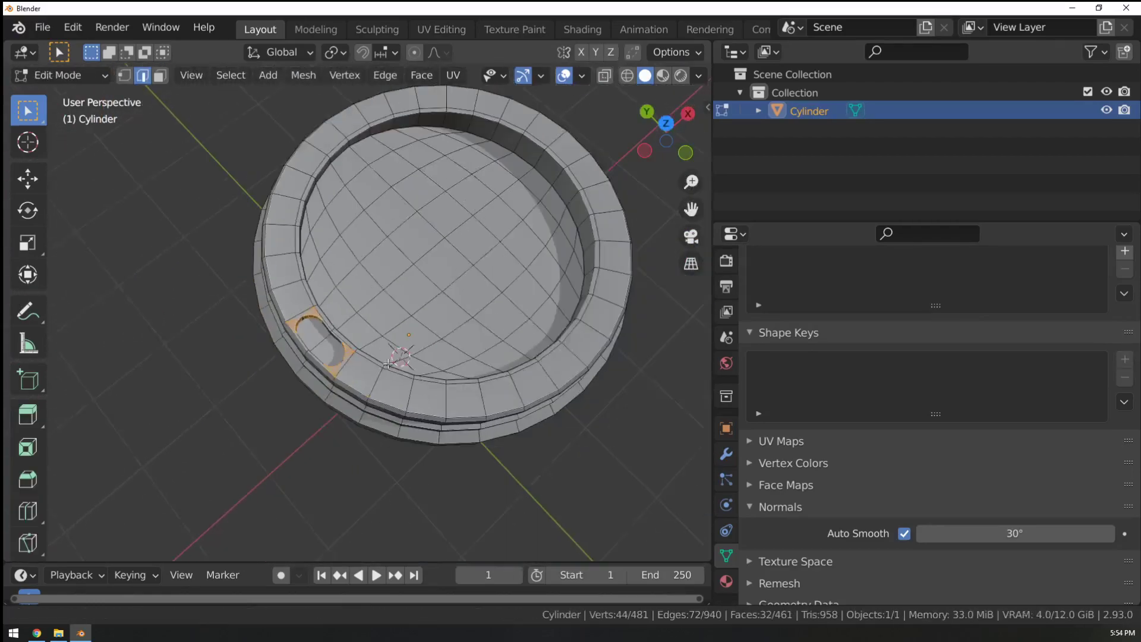
key("Tab")
middle_click_drag(431, 288, 418, 233)
key("Tab")
key("ctrl+b")
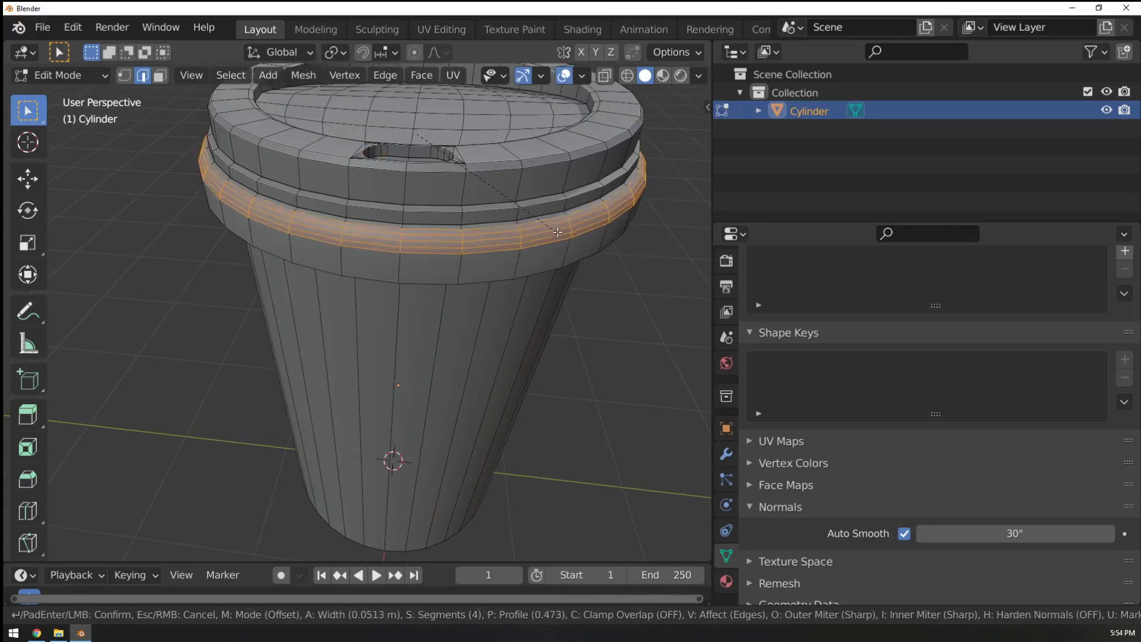
left_click(554, 231)
Bevel the edge loop where the widest rim's top meets the narrow ridge with 4 segments, about 0.018 m wide.
key("Tab")
middle_click_drag(529, 251, 558, 230)
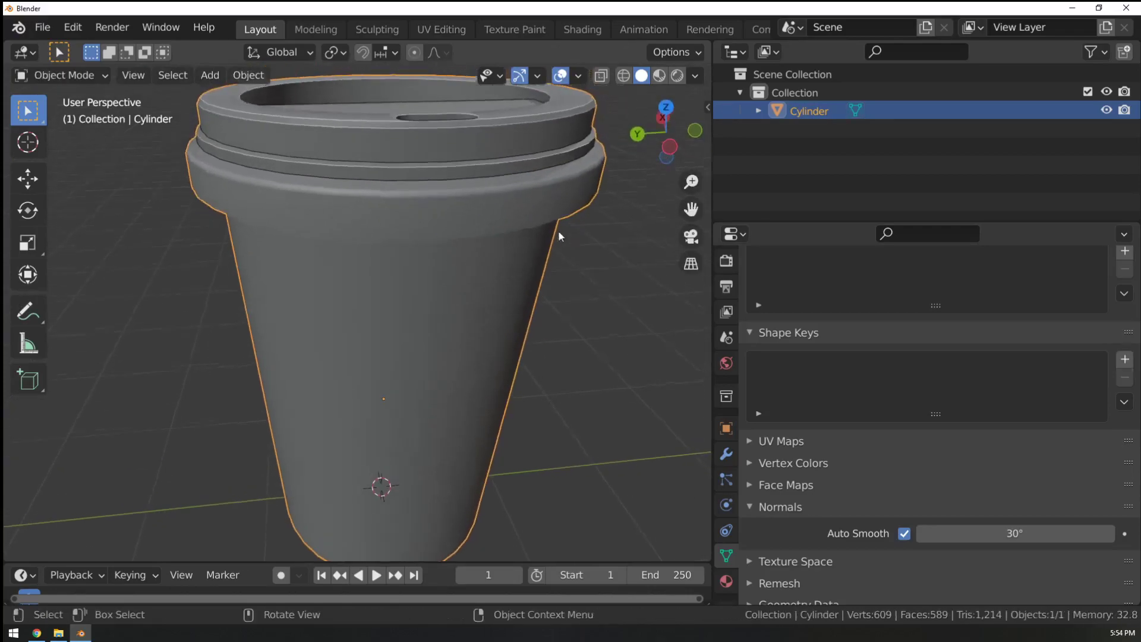
key("Tab")
left_click(504, 173, "alt")
key("ctrl+b")
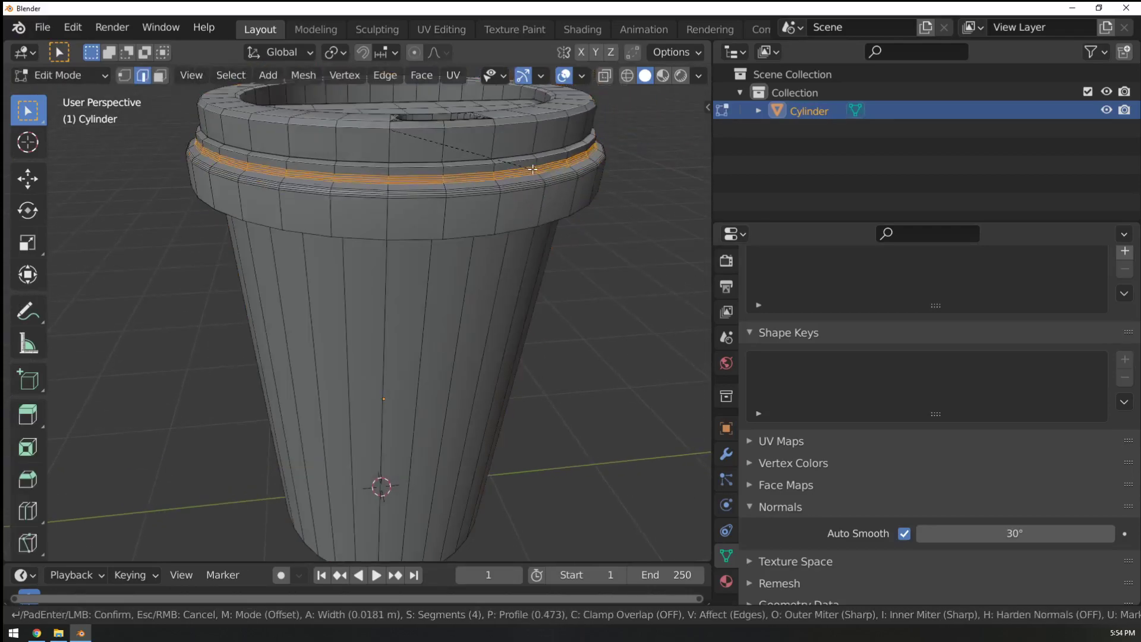
left_click(526, 167)
Bevel the ridge's outer edge loop about 0.011 m wide and the loop where it meets the upper lid wall, with 4 segments.
left_click(518, 161)
key("ctrl+b")
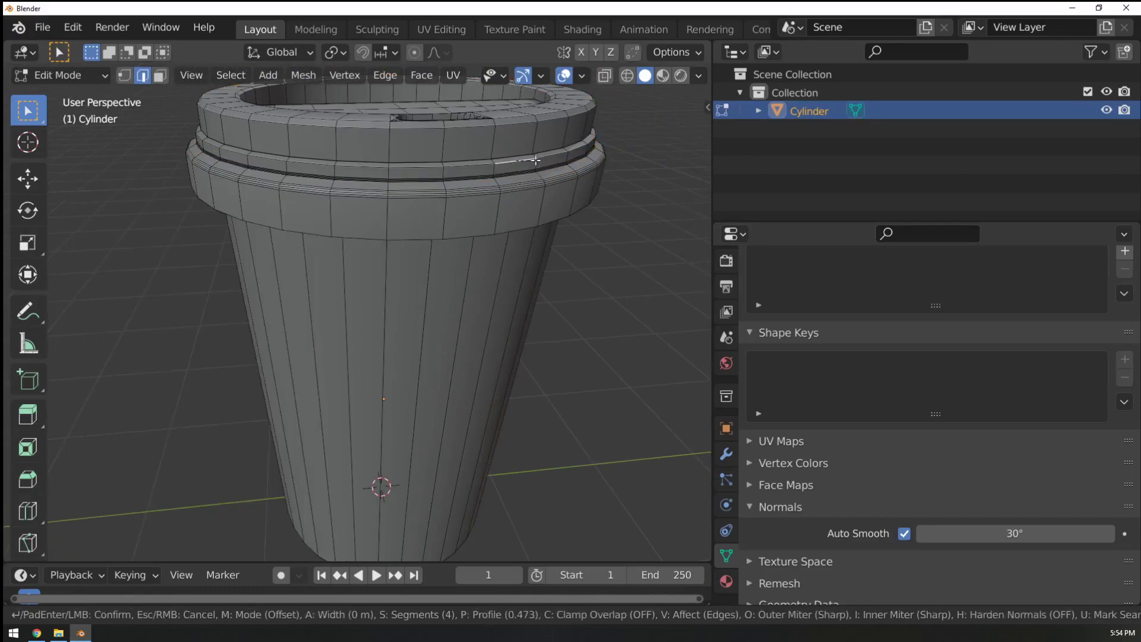
left_click(540, 161)
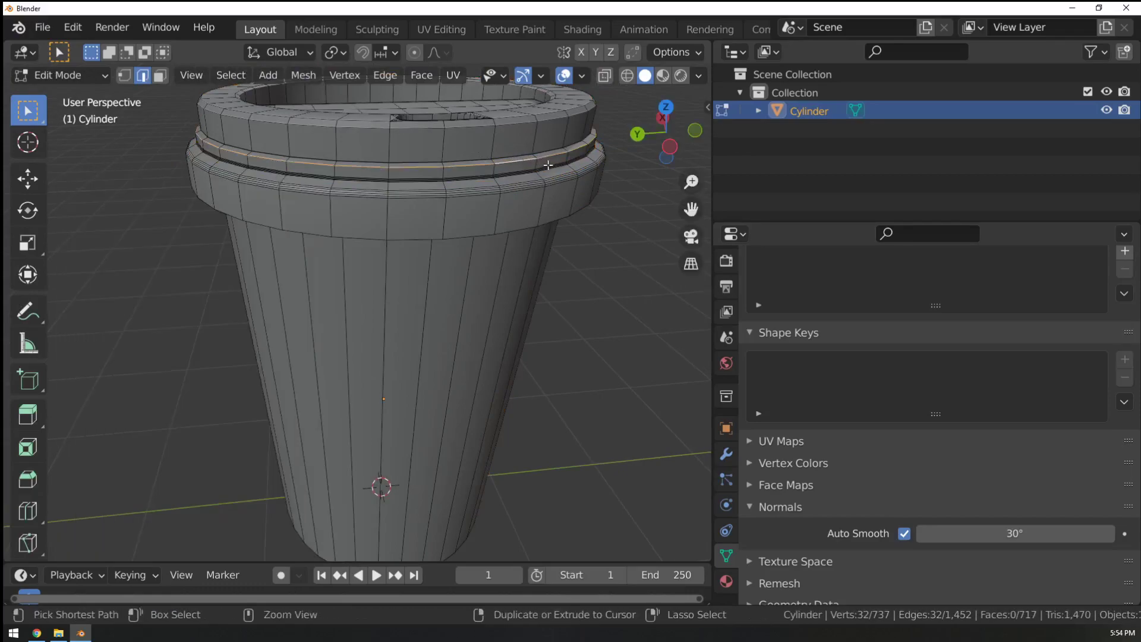
key("ctrl+b")
left_click(558, 161)
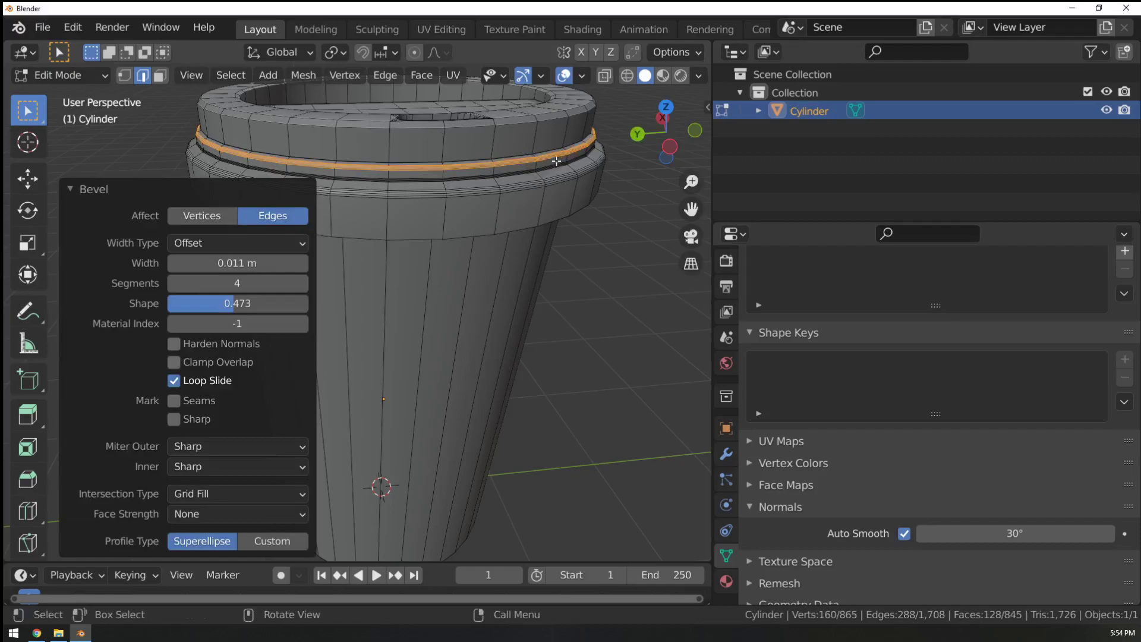
key("ctrl+b")
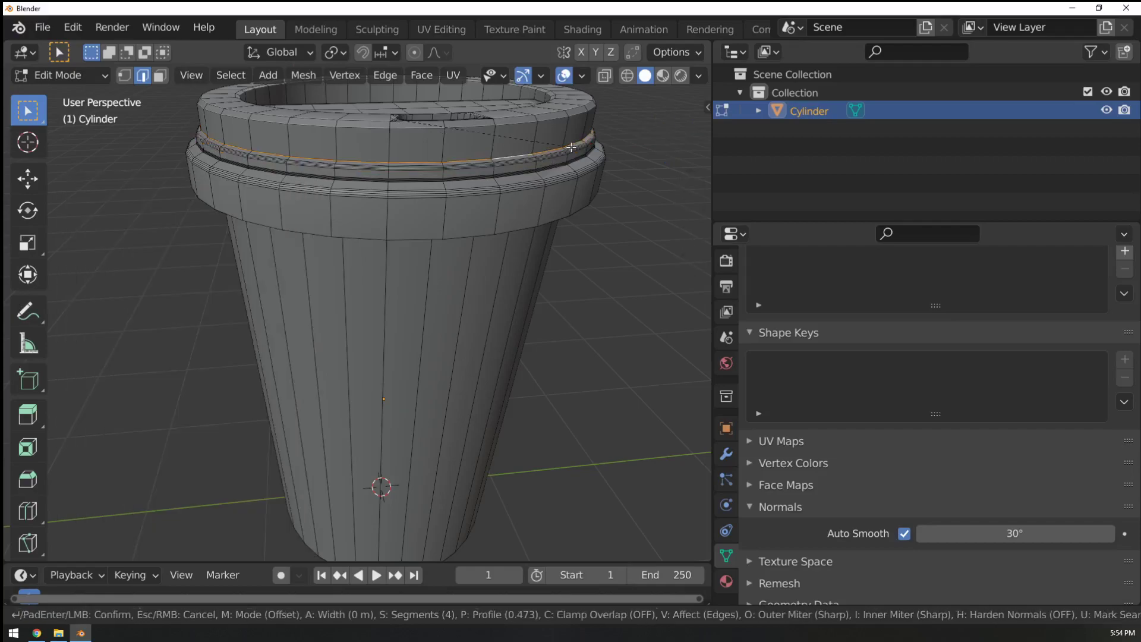
left_click(575, 147)
key("Tab")
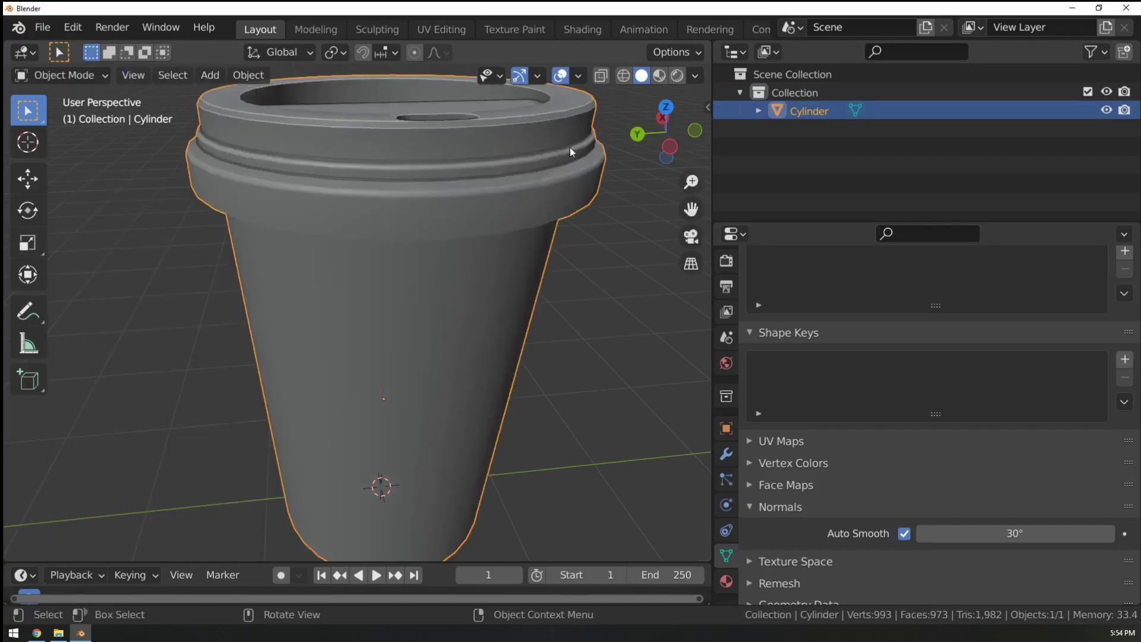
Examine the shading of the lid's stepped rim up close, comparing Object Mode with Edit Mode.
middle_click_drag(450, 190, 475, 297, "shift")
middle_click_drag(475, 297, 376, 315)
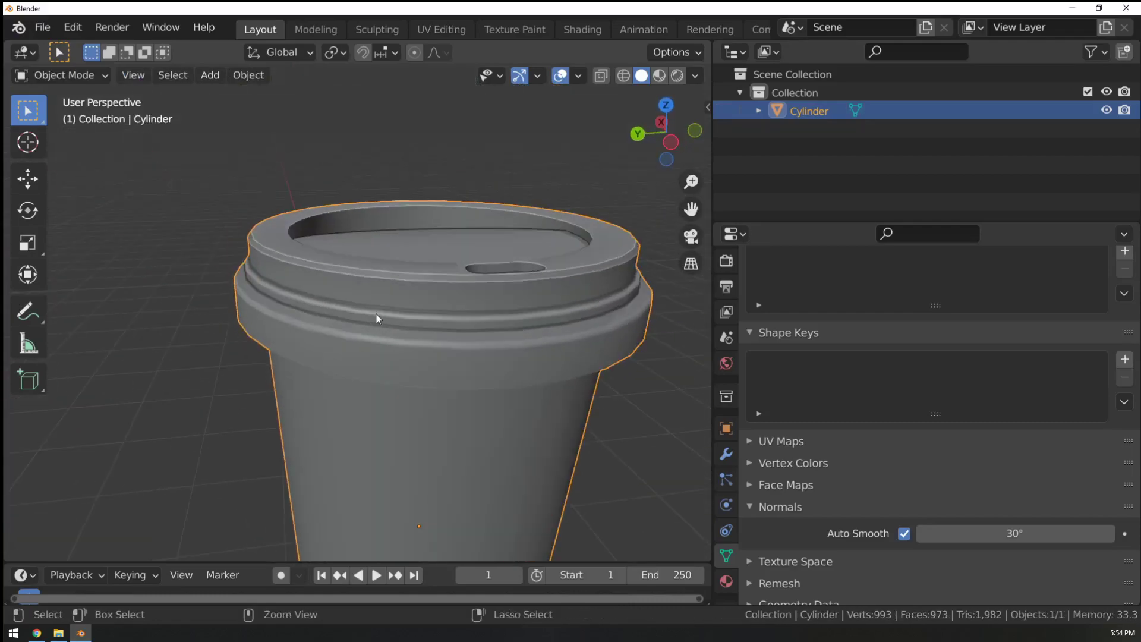
scroll(405, 263, "up", 5)
middle_click_drag(405, 263, 316, 237)
scroll(316, 237, "down", 5)
key("Tab")
key("Tab")
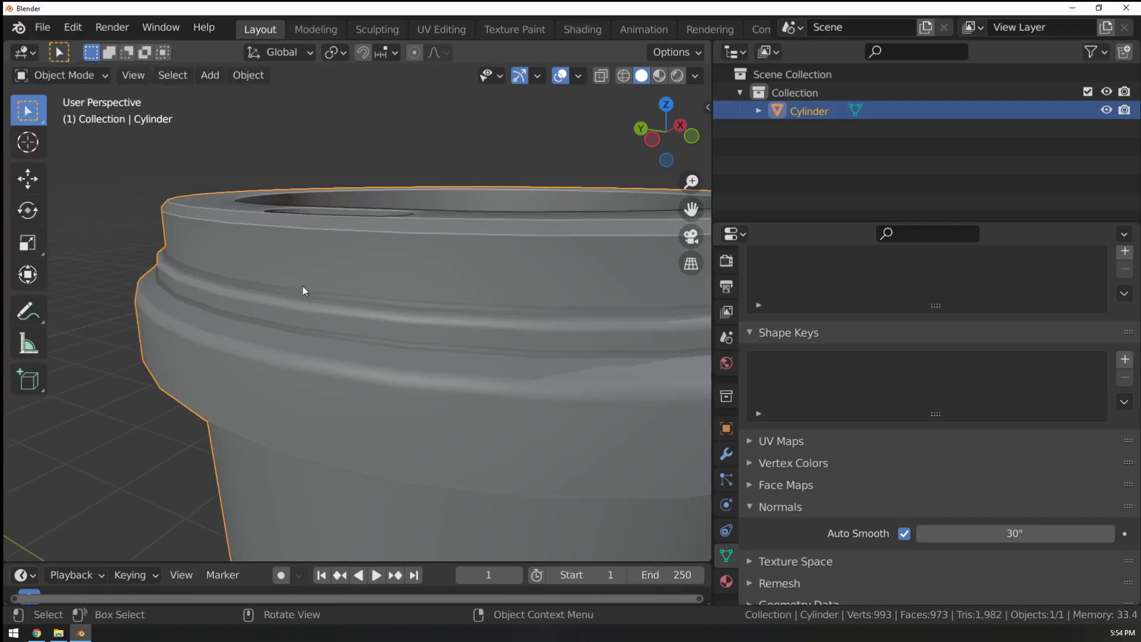
key("Tab")
key("Tab")
key("Tab")
key("Tab")
key("Tab")
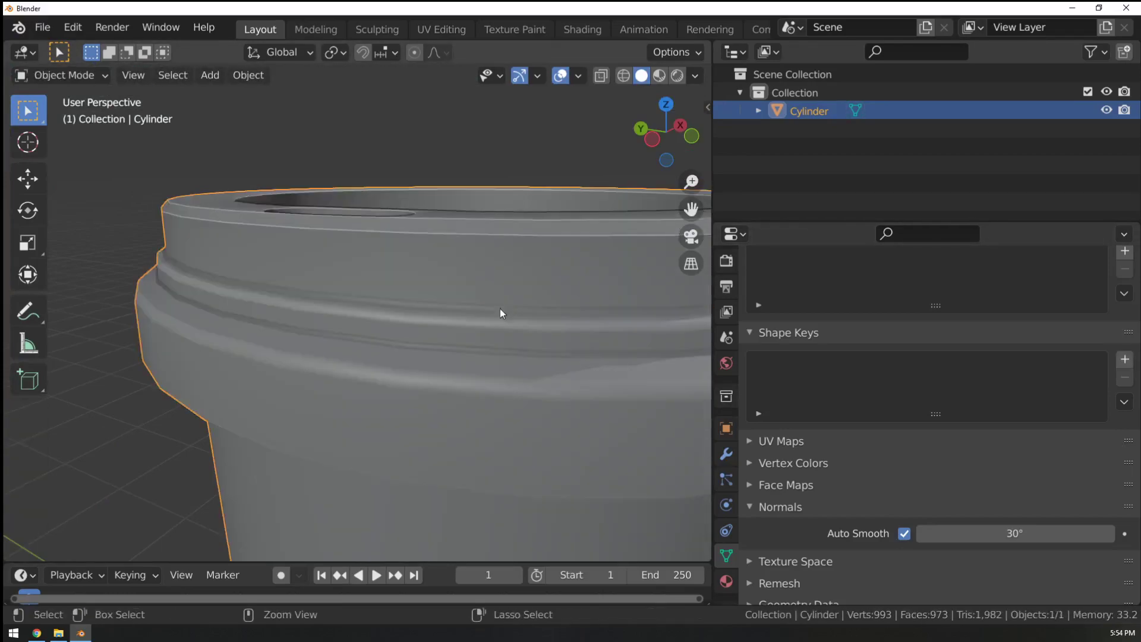
Undo the bevels around the narrow ridge, back to the loop selected at the ridge's base.
key("ctrl+z")
middle_click_drag(467, 307, 244, 238)
scroll(235, 226, "up", 3)
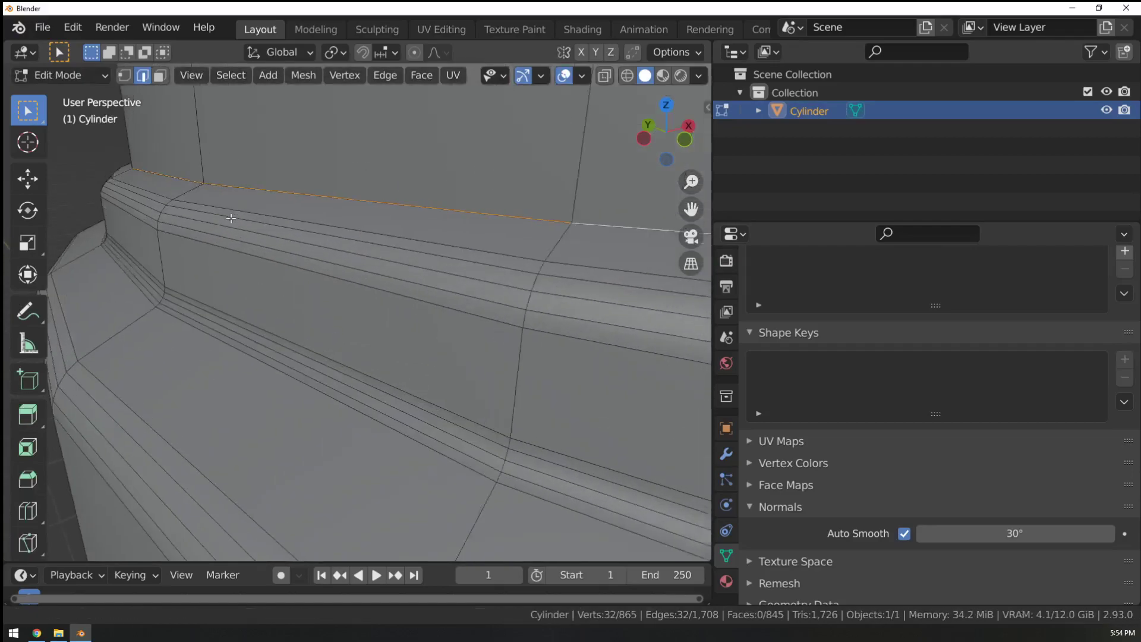
key("ctrl+z")
key("ctrl+z")
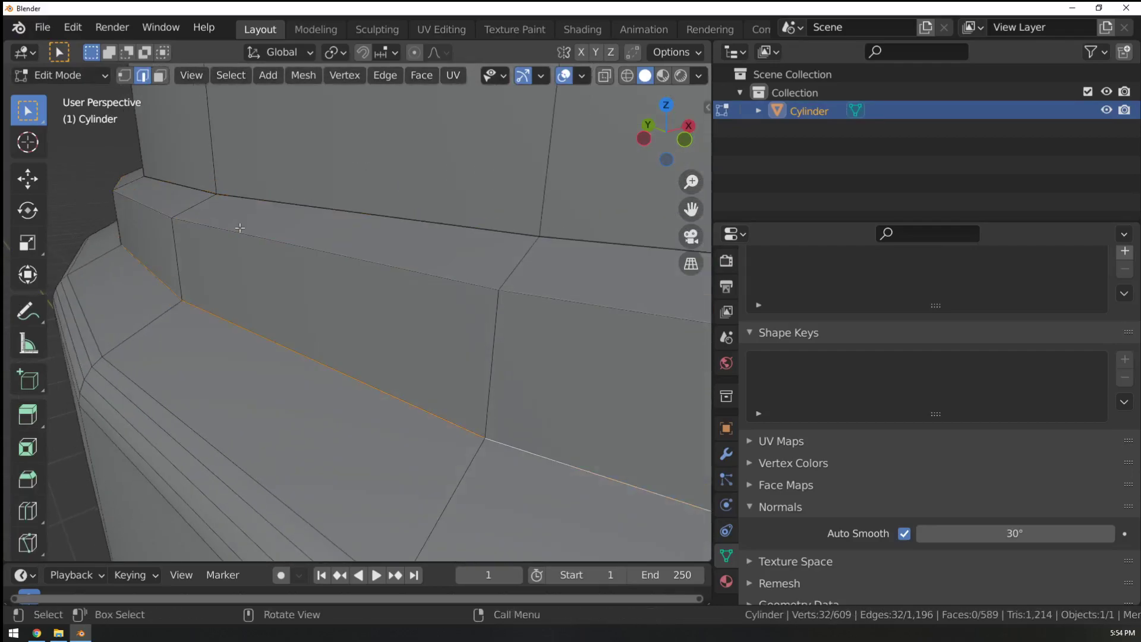
Bevel the edge loop at the narrow ridge's base with 4 segments, about 0.025 m wide.
key("ctrl+b")
scroll(243, 214, "up", 3)
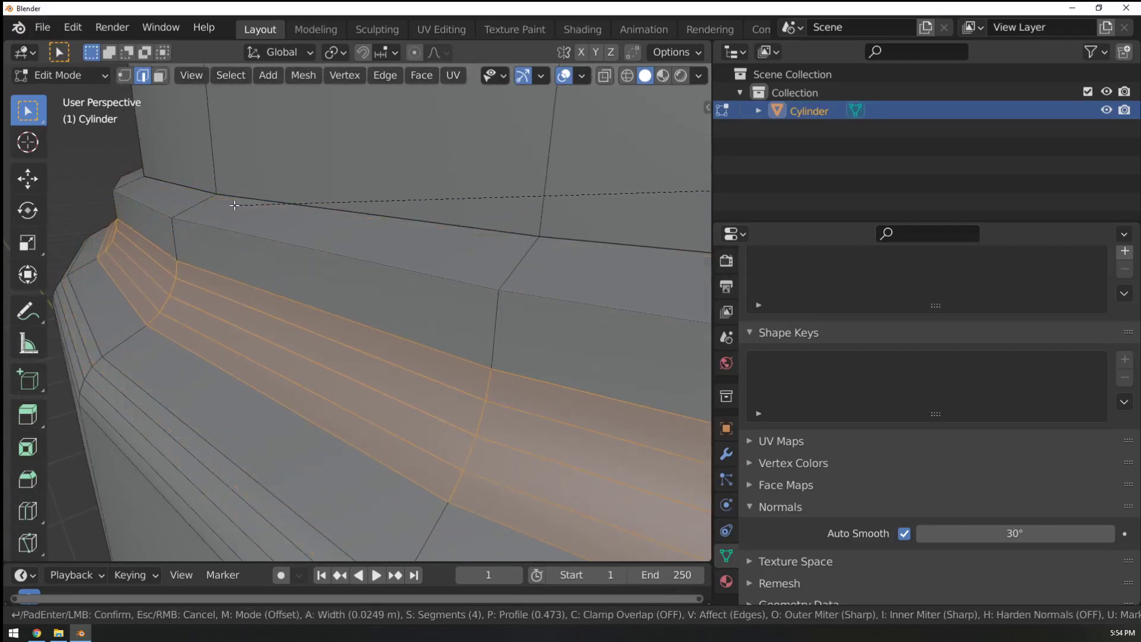
left_click(233, 204)
key("Tab")
key("Tab")
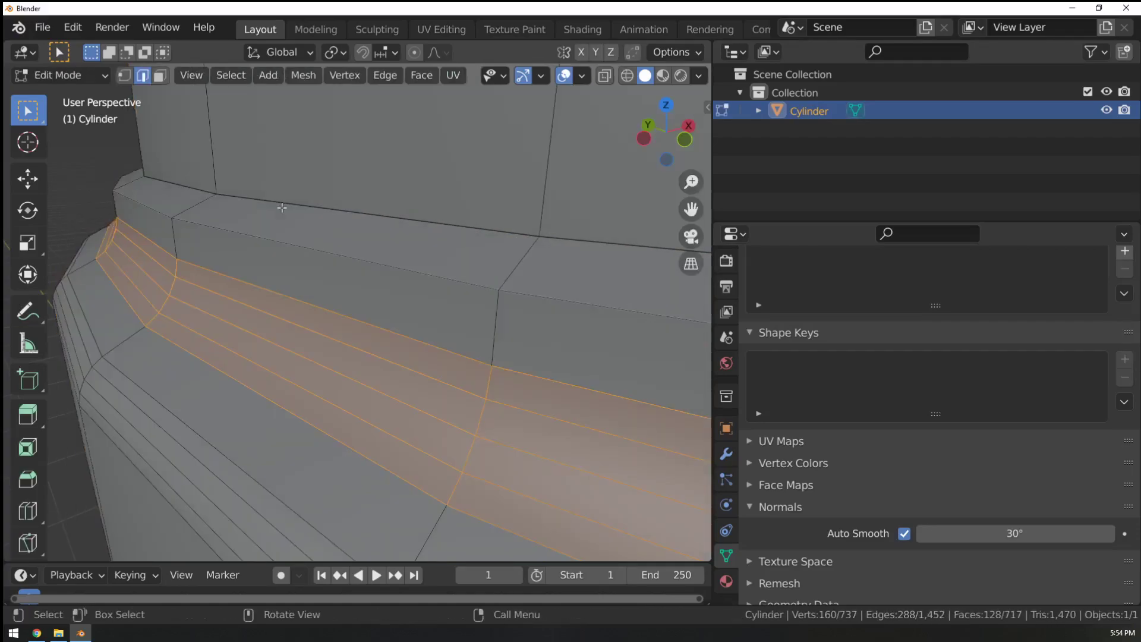
Bevel the narrow ridge's upper outer edge loop with 4 segments.
left_click(235, 229, "alt")
key("ctrl+b")
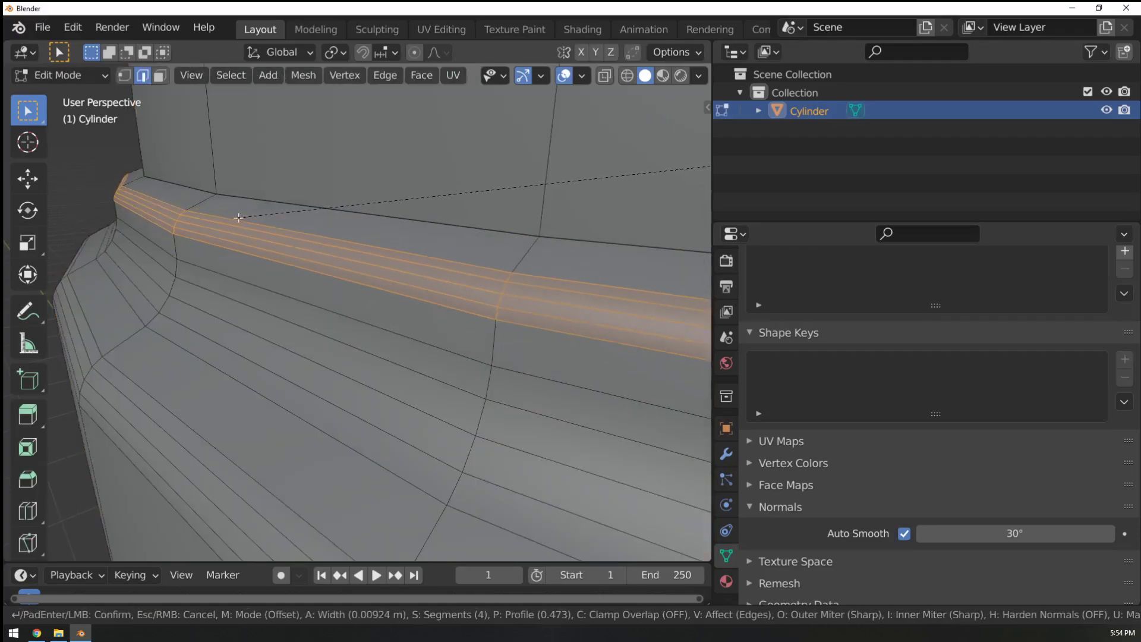
left_click(236, 217)
key("Tab")
key("Tab")
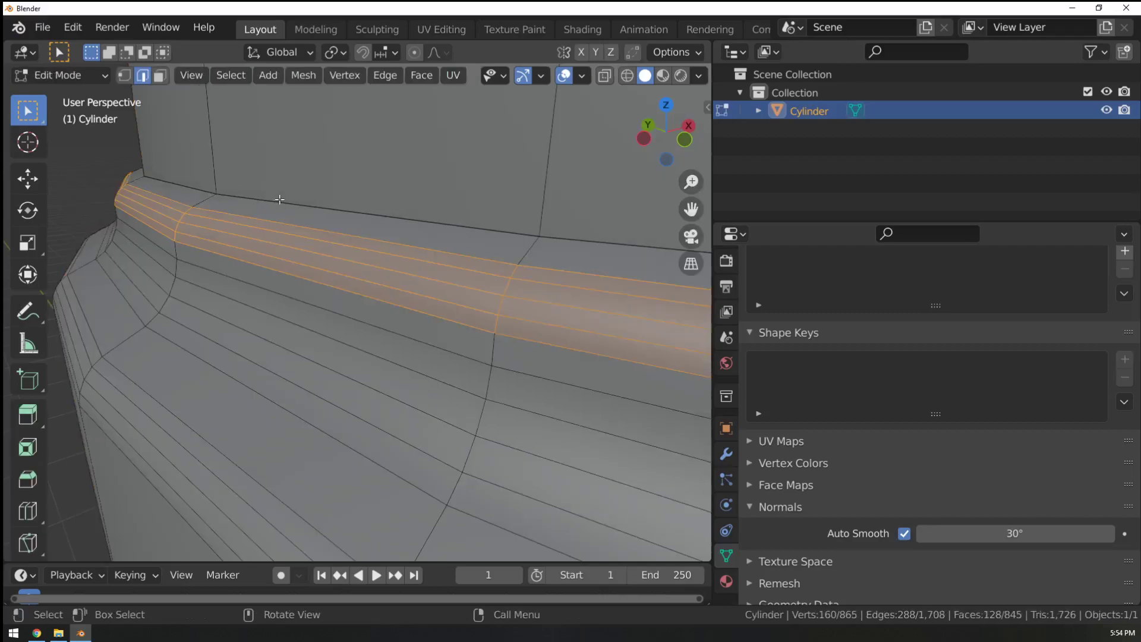
Bevel the edge loop where the ridge meets the upper lid wall with 4 segments, about 0.015 m wide.
key("ctrl+z")
key("ctrl+b")
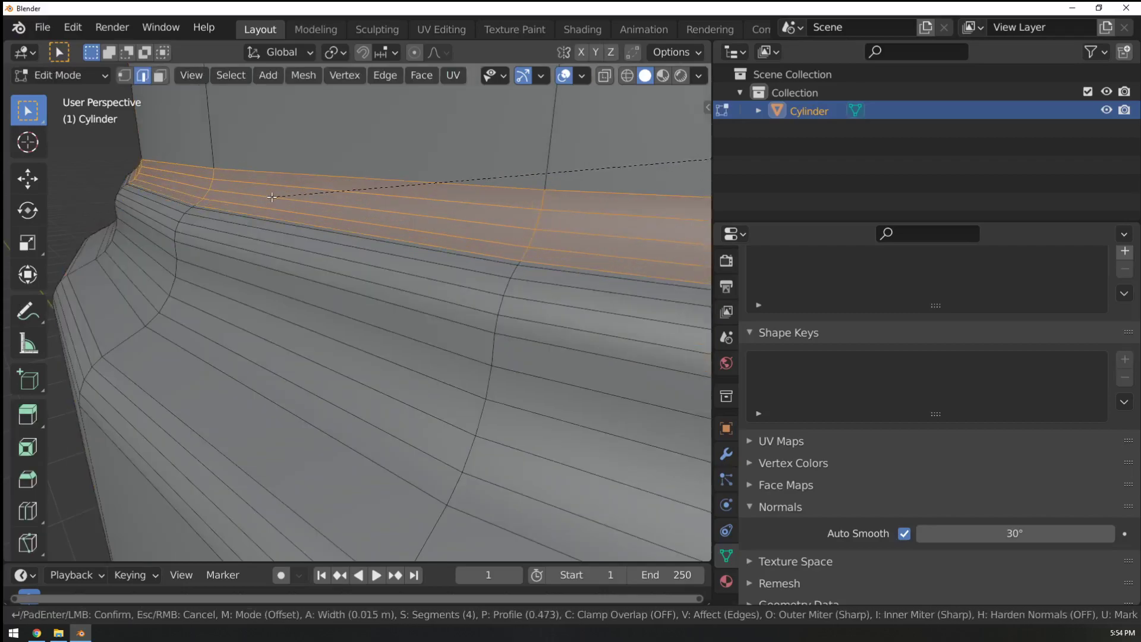
left_click(273, 204)
key("Tab")
middle_click_drag(272, 199, 412, 269, "ctrl")
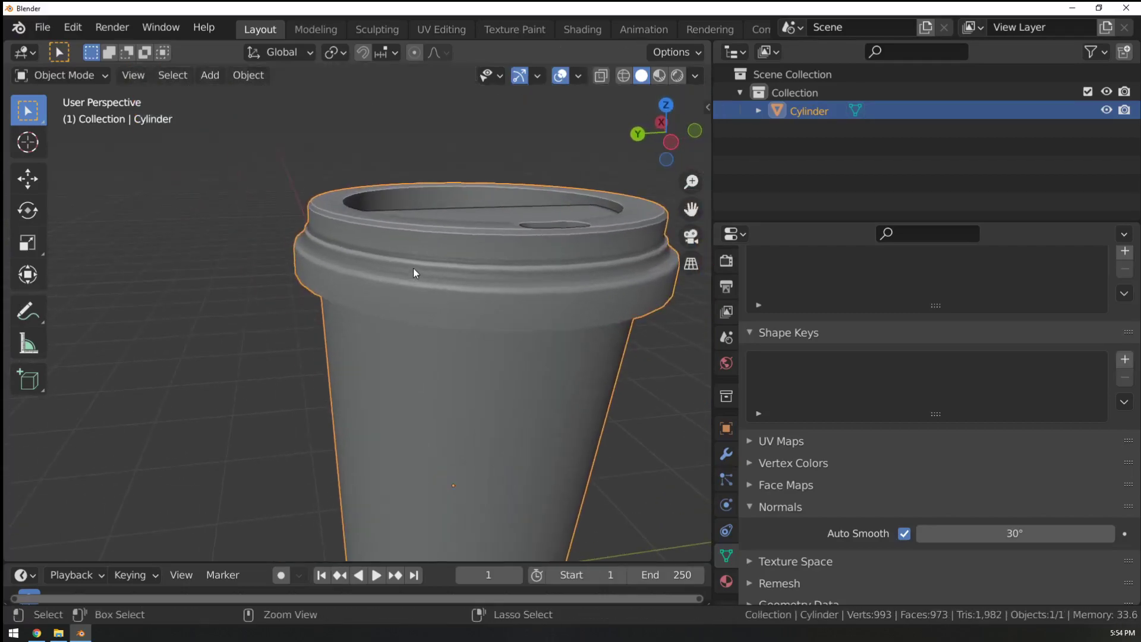
Undo the bevel on the loop between the ridge and the upper lid wall.
key("ctrl+z")
key("ctrl+z")
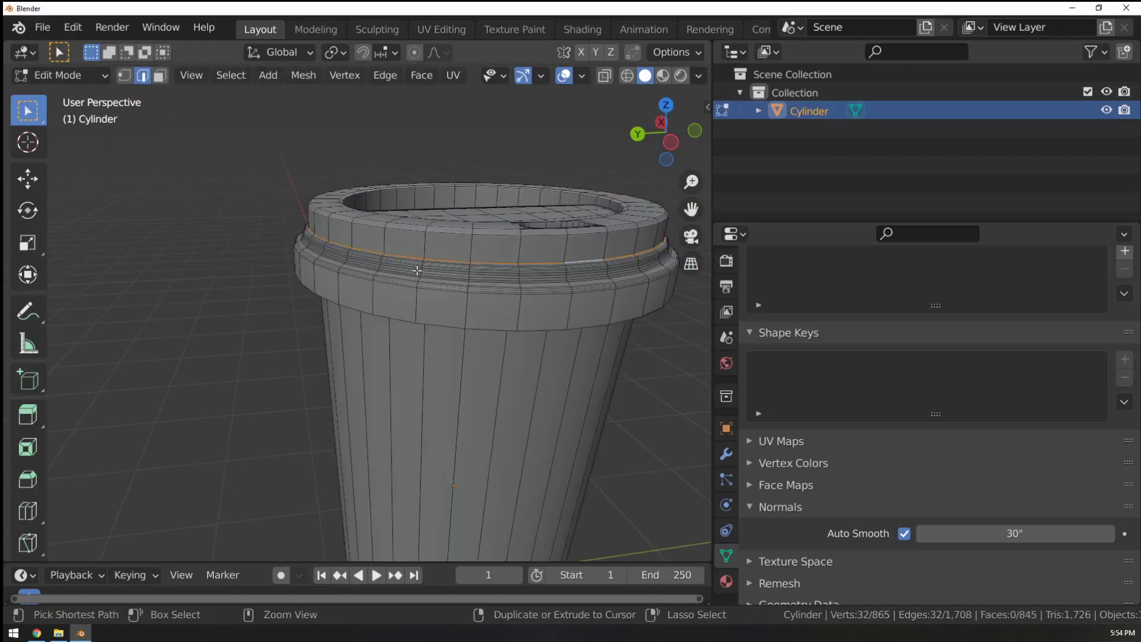
key("ctrl+shift+z")
key("ctrl+shift+z")
Switch to face selection and try extruding a central face of the lid's recessed surface downward along global Z.
middle_click_drag(453, 252, 441, 294)
key("Tab")
left_click(158, 76)
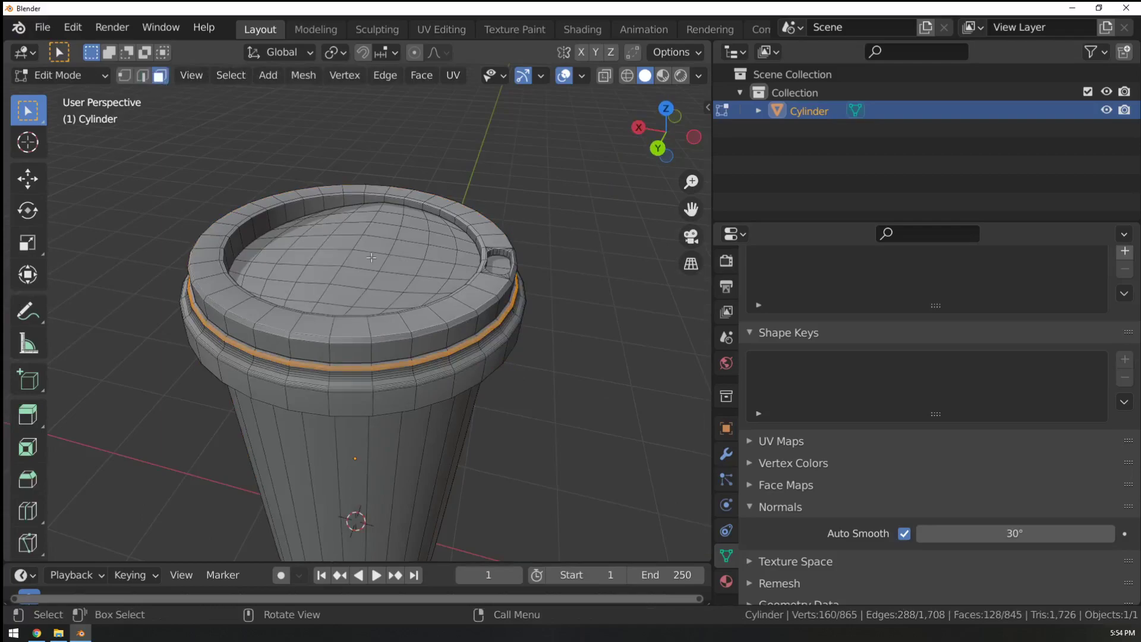
left_click(365, 261)
key("e")
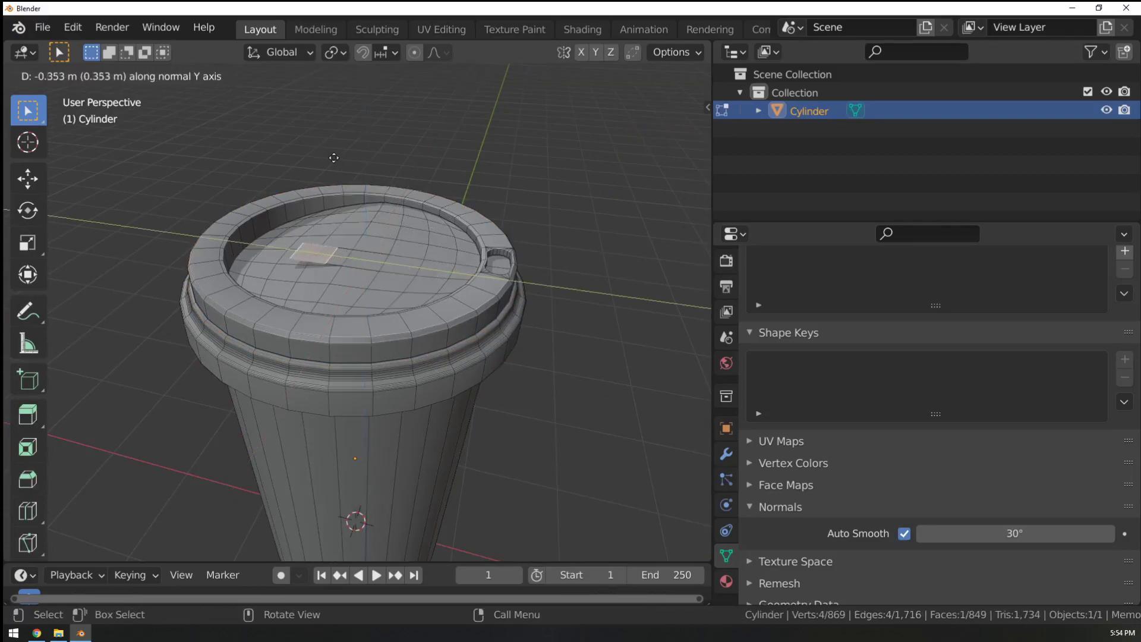
key("z")
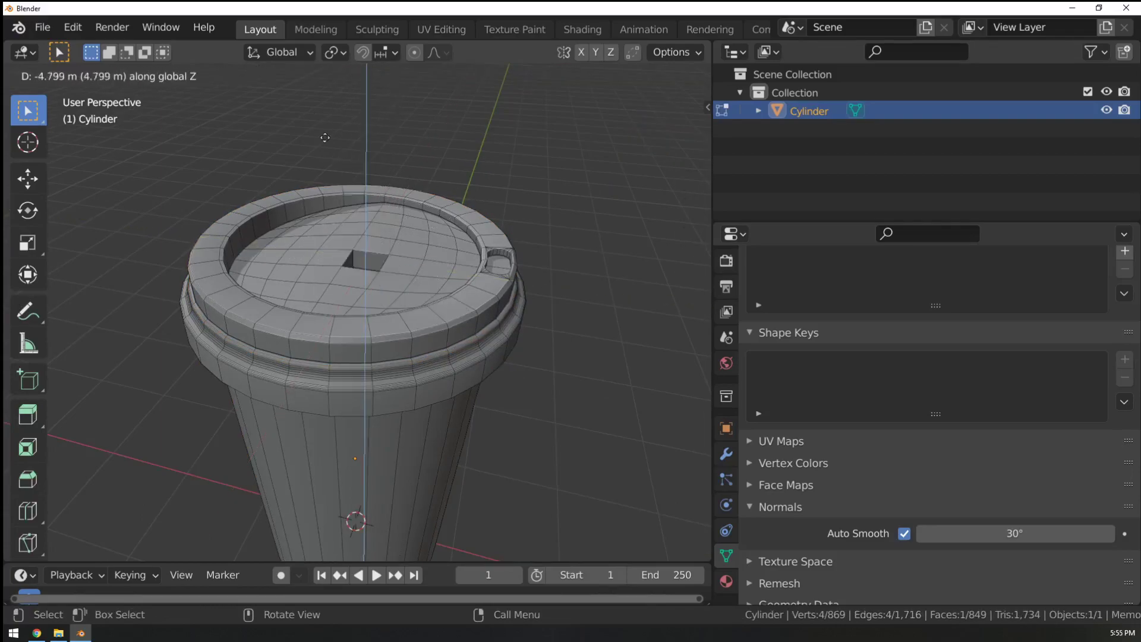
right_click(325, 137)
Move the central lid face along global Z and undo both the move and the extrusion.
middle_click_drag(325, 138, 604, 290)
key("g")
key("z")
left_click(525, 224)
key("ctrl+z")
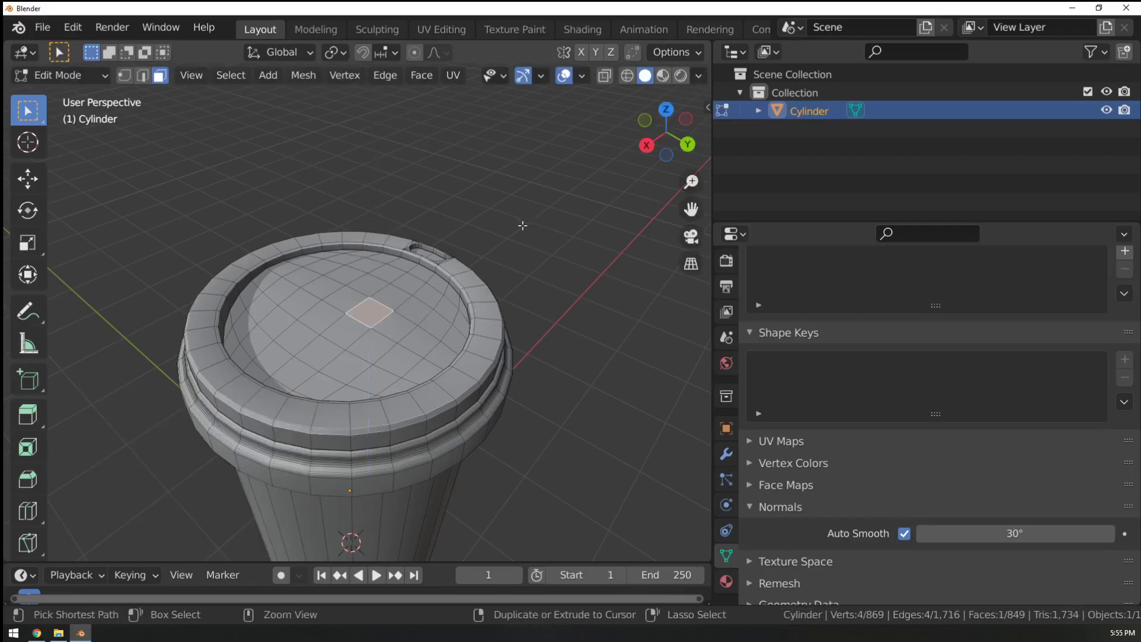
Select a vertical face on the cup's side and try extruding it about 6 m outward along its normal.
middle_click_drag(483, 255, 385, 271)
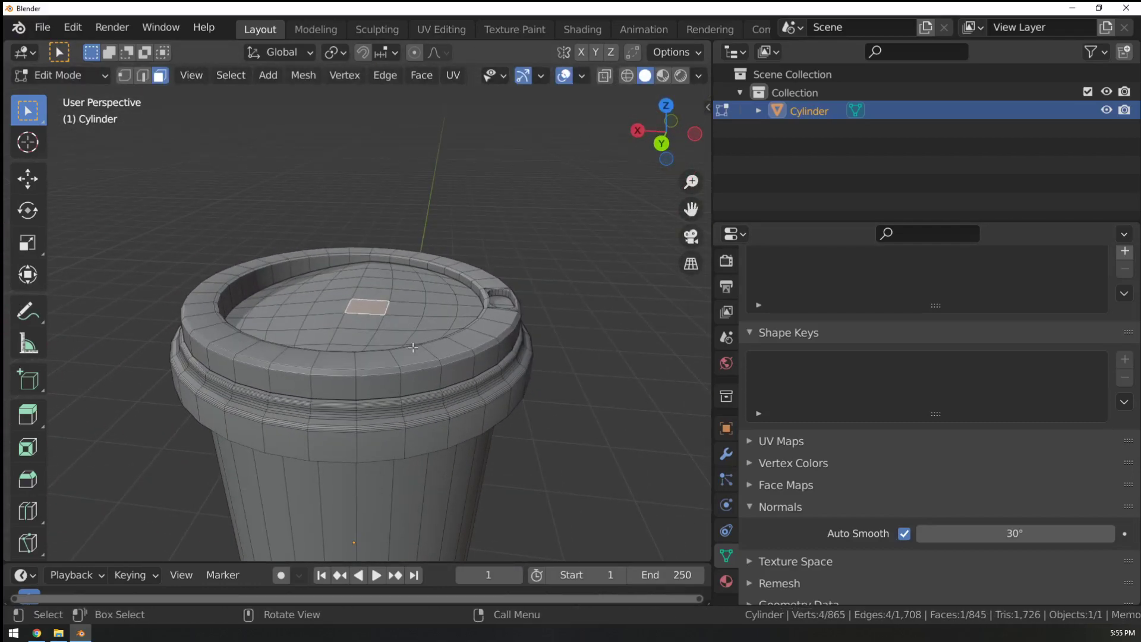
middle_click_drag(413, 348, 450, 202, "shift")
left_click(394, 394)
middle_click_drag(410, 392, 276, 380)
middle_click_drag(351, 178, 440, 461, "ctrl")
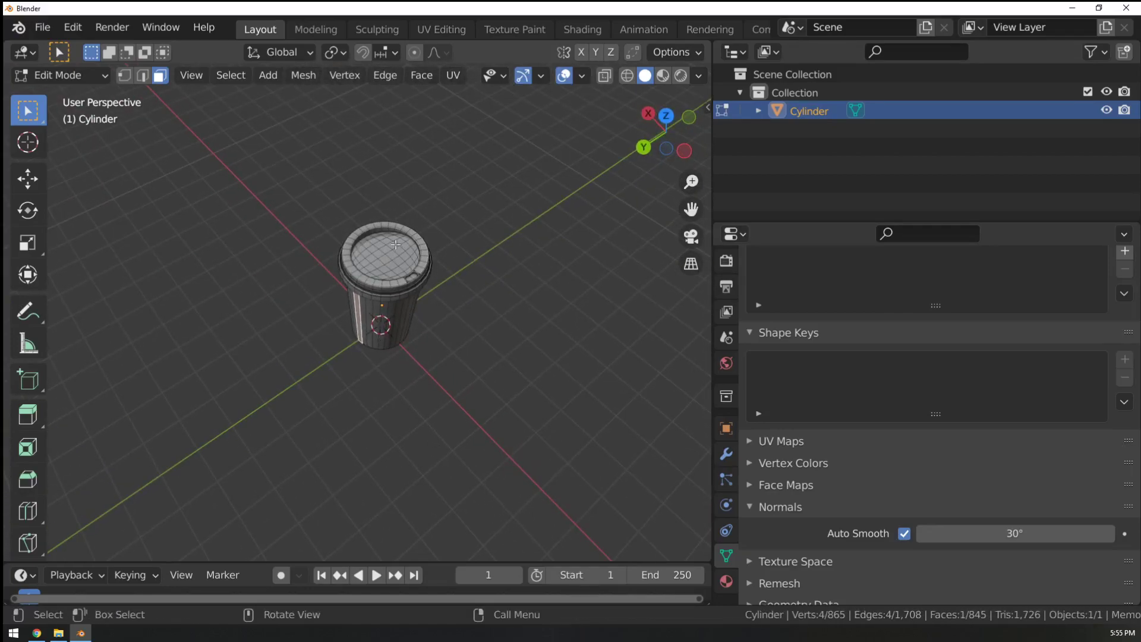
middle_click_drag(395, 244, 475, 226)
key("e")
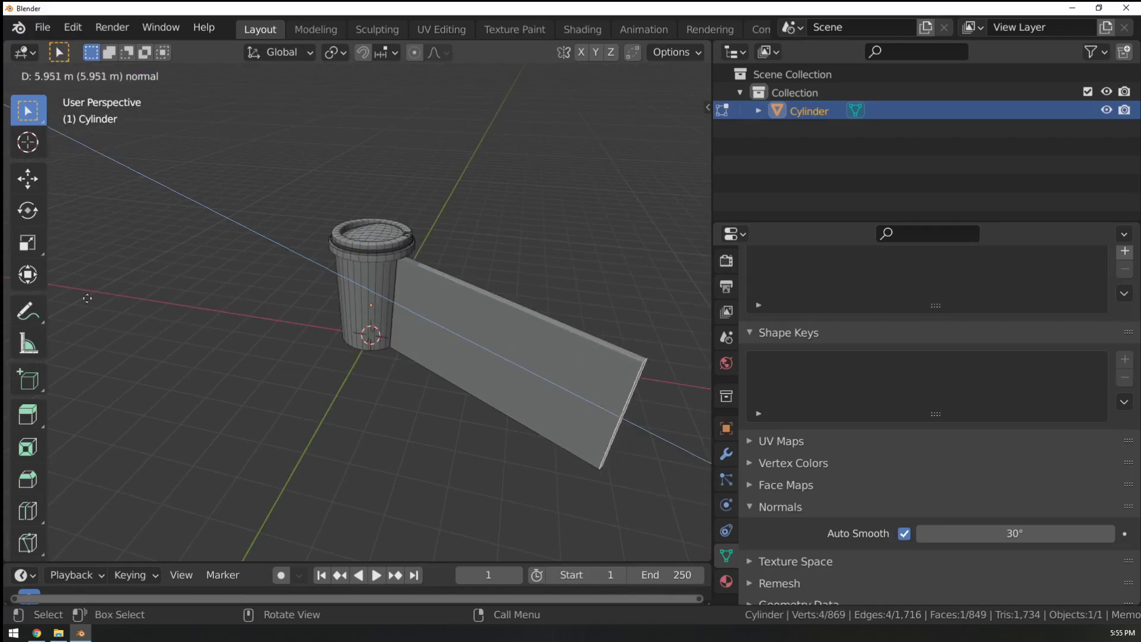
right_click(214, 323)
Try extruding the same side face again, about 22 m outward along its normal.
middle_click_drag(418, 225, 517, 355, "ctrl")
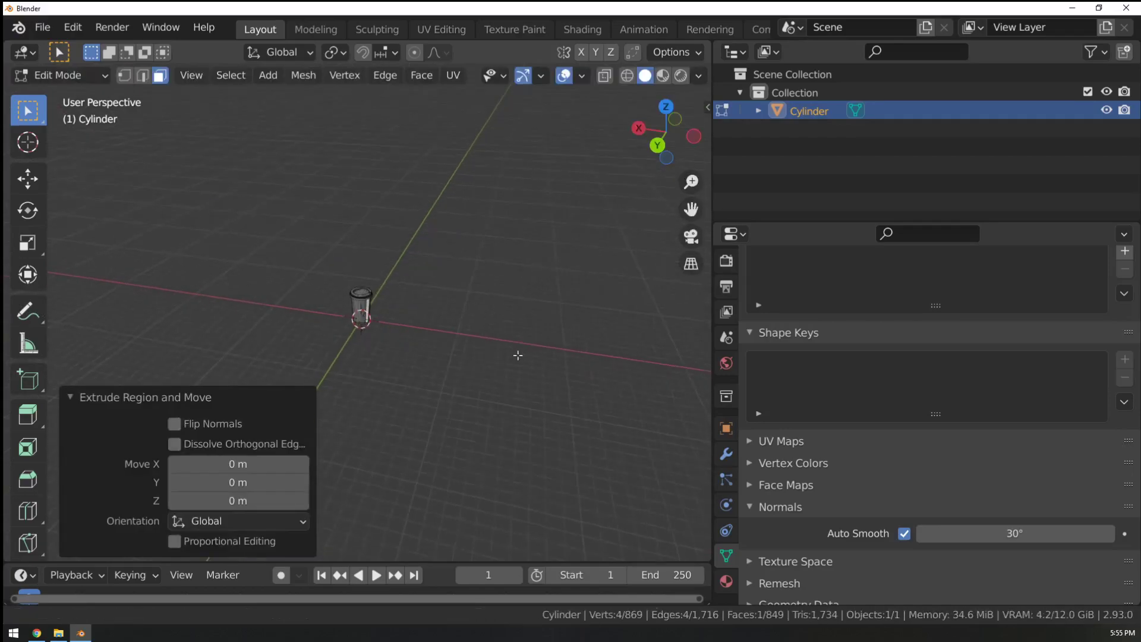
key("e")
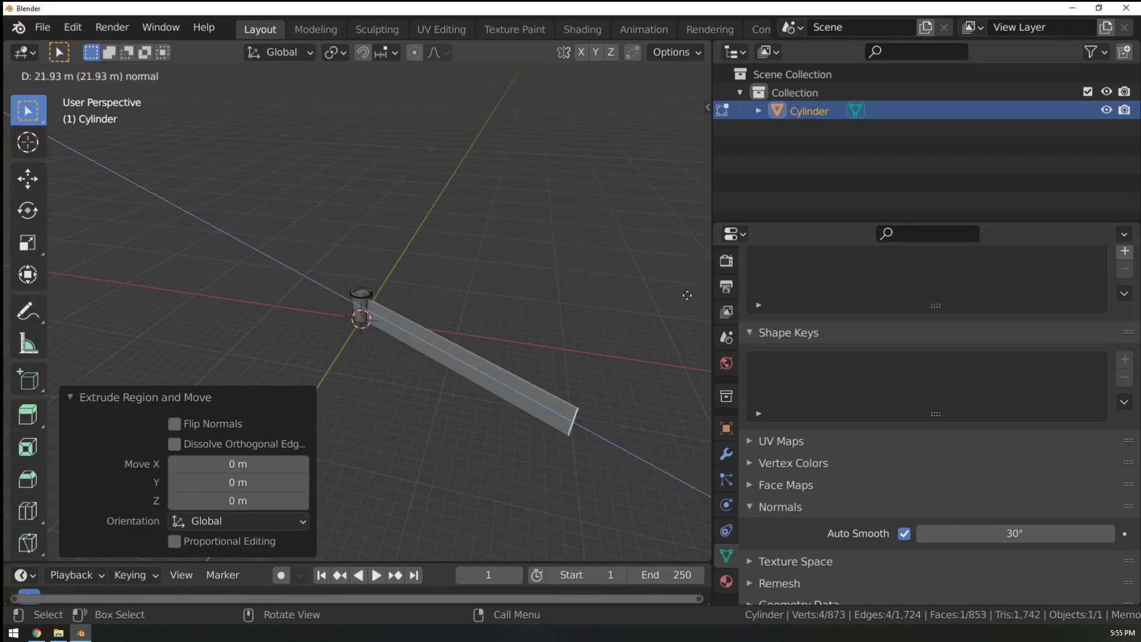
right_click(613, 198)
Add the adjacent side face to the selection and extrude both faces 200 m along the global X axis.
middle_click_drag(570, 272, 388, 329)
scroll(382, 315, "up", 7)
scroll(387, 330, "up", 2)
left_click(404, 318, "ctrl")
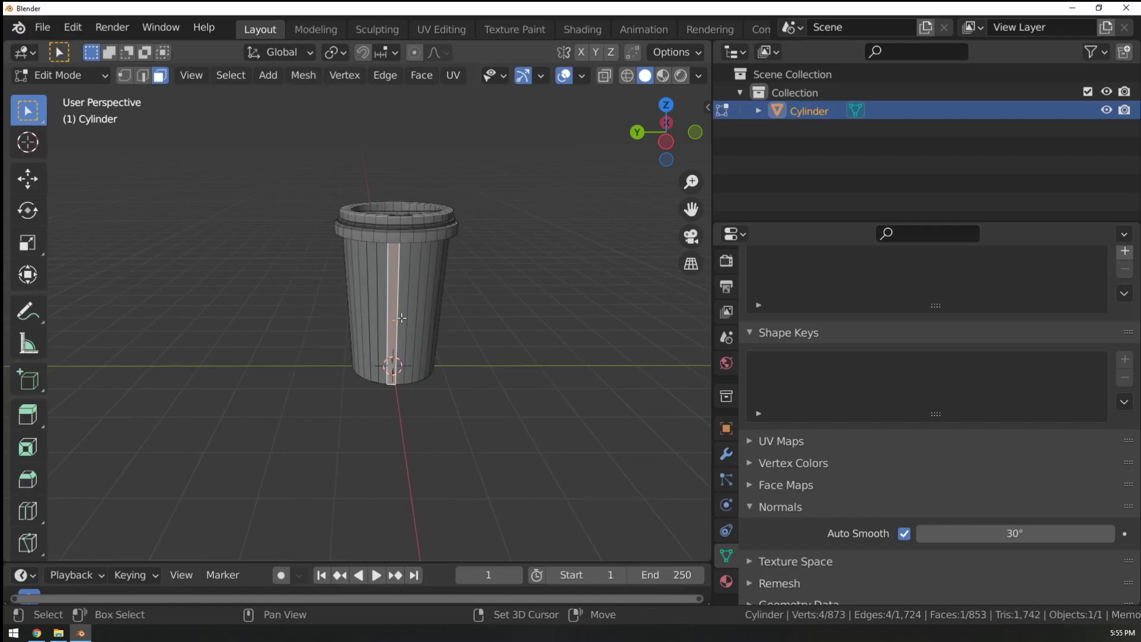
scroll(412, 287, "down", 6)
middle_click_drag(323, 420, 488, 368)
key("e")
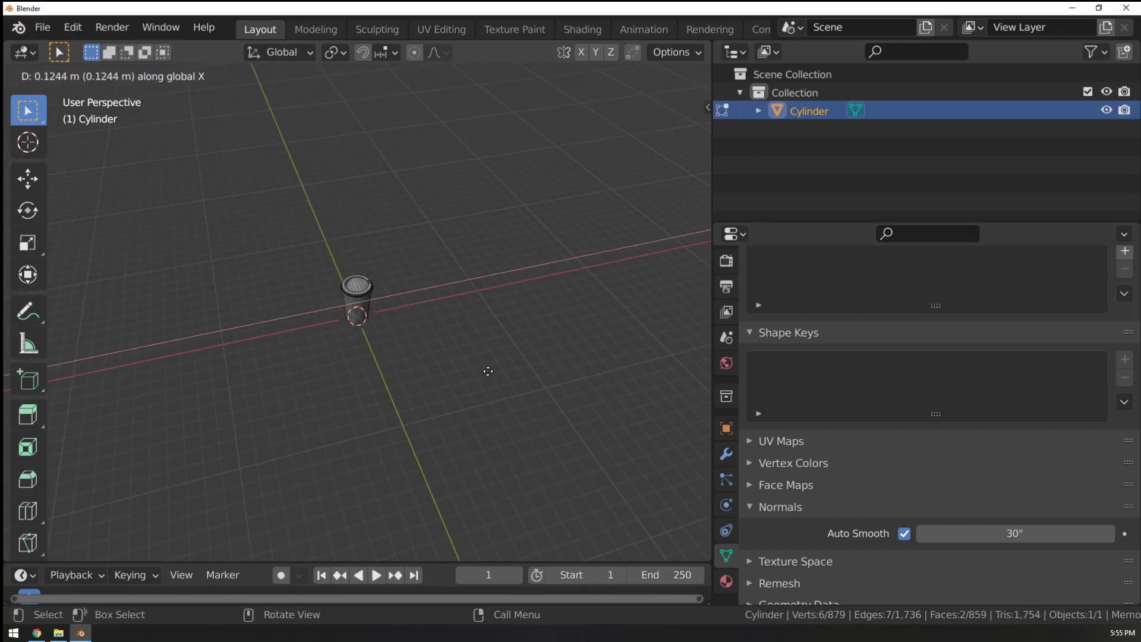
type("200")
key("Return")
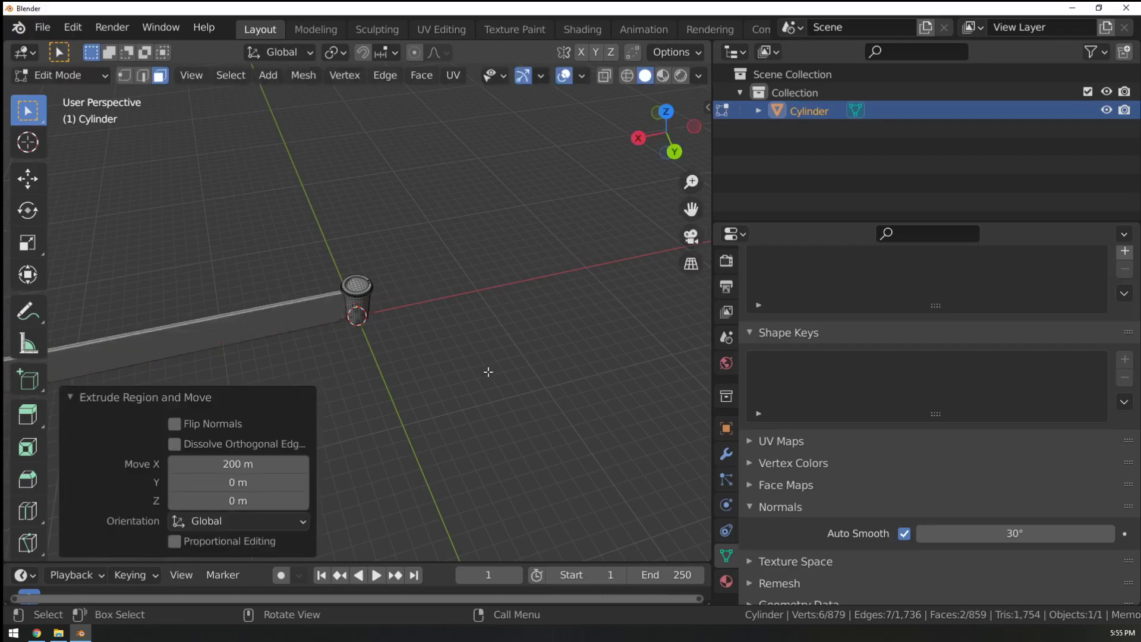
middle_click_drag(388, 384, 166, 196)
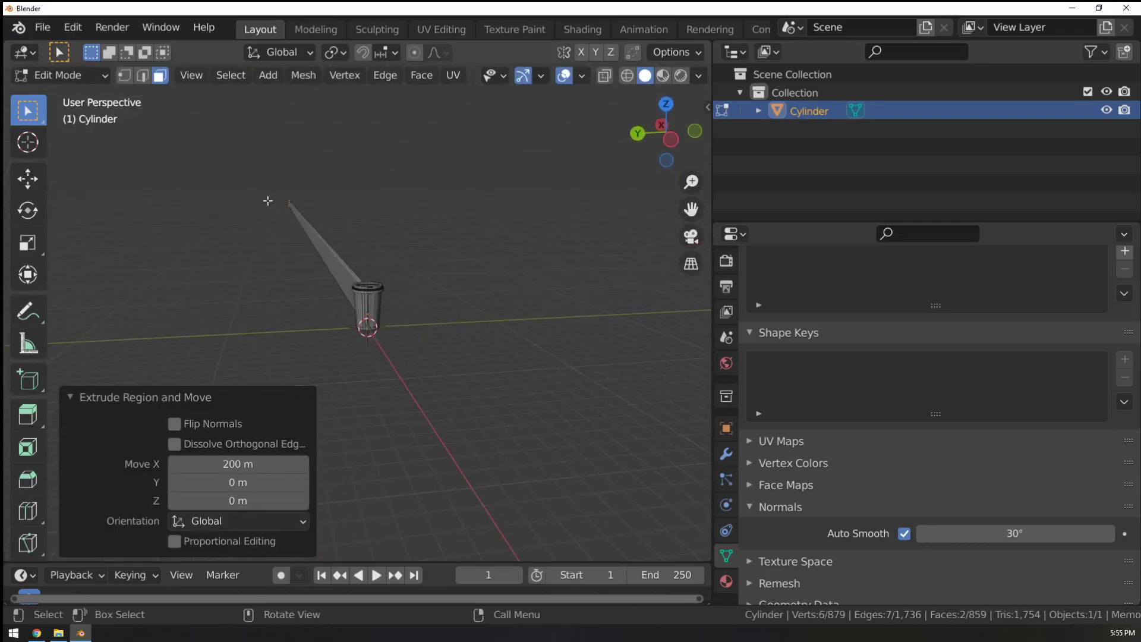
Undo the 200 m extrusion of the cup's side faces.
key("ctrl+z")
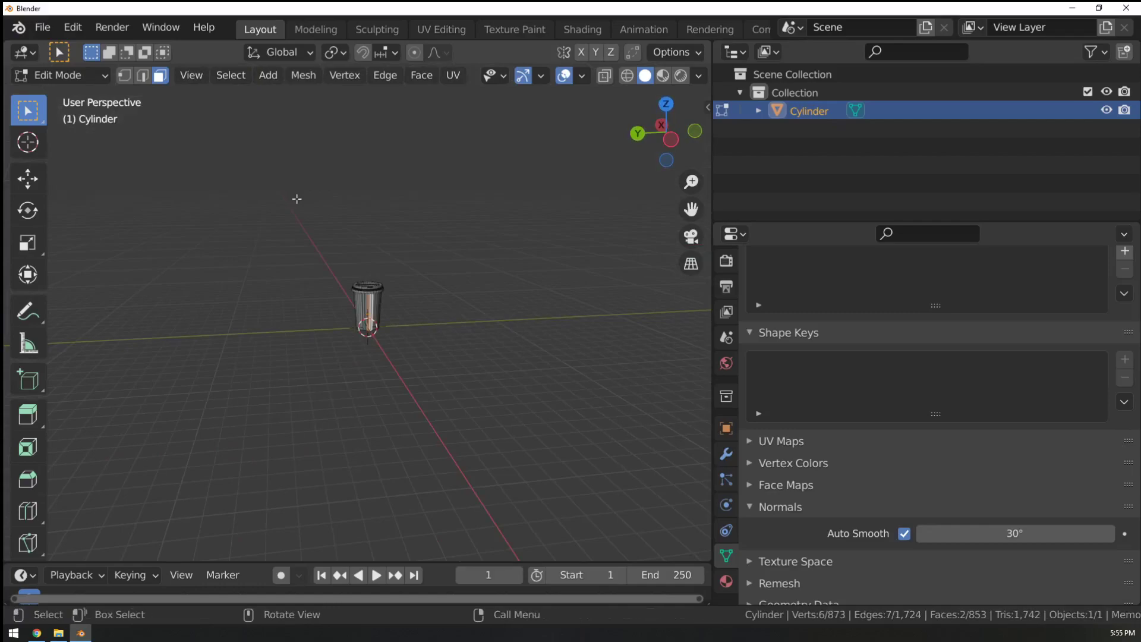
key("Tab")
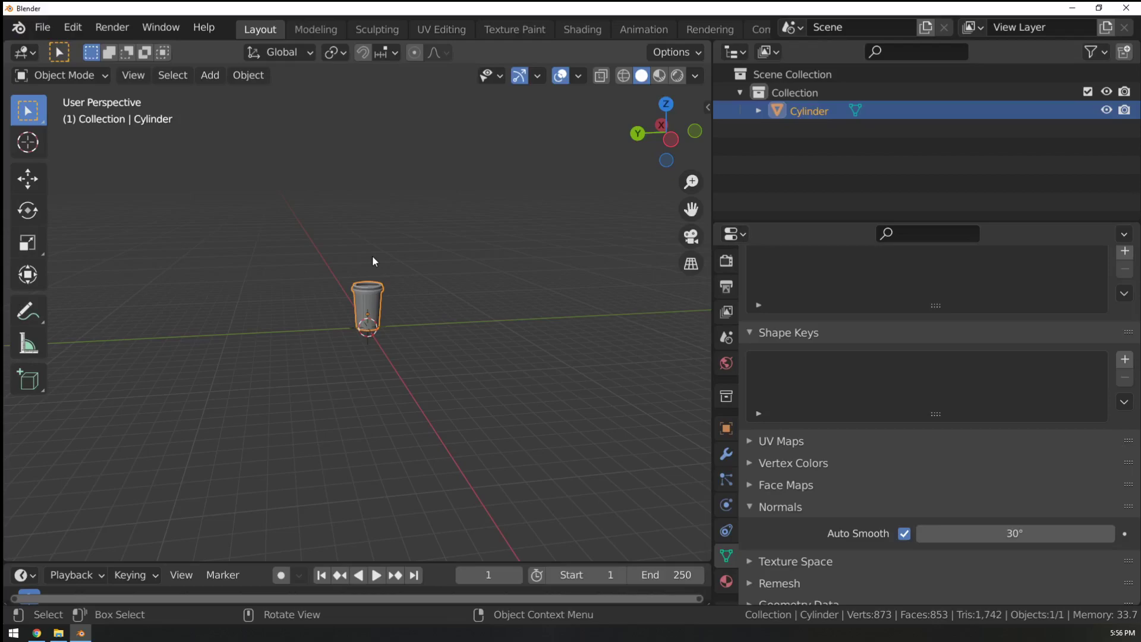
key("Tab")
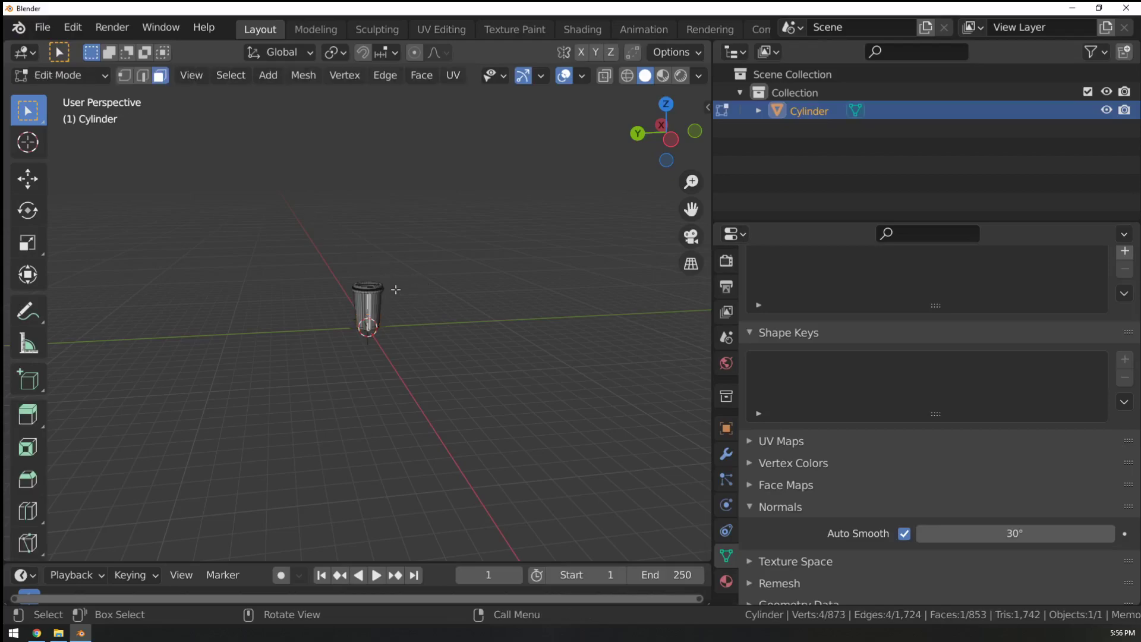
Select the ring of faces around the lid's upper side wall.
scroll(397, 272, "up", 7)
middle_click_drag(396, 271, 377, 359)
scroll(376, 359, "up", 4)
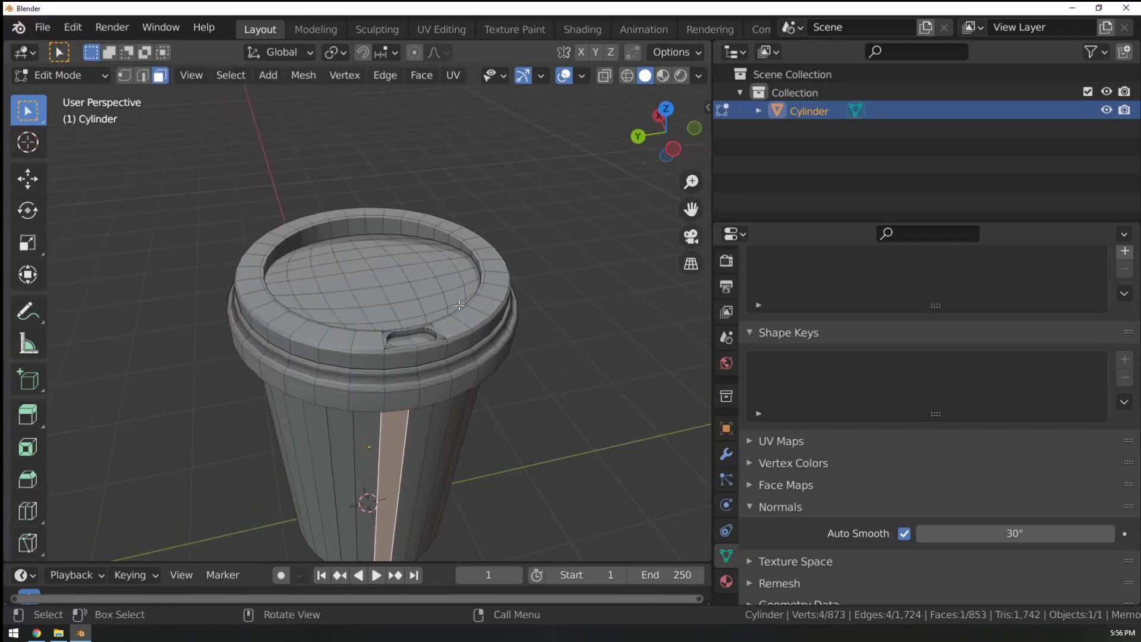
mouse_move(467, 306)
middle_mouse_down()
mouse_move(461, 297)
mouse_move(476, 292)
middle_mouse_up()
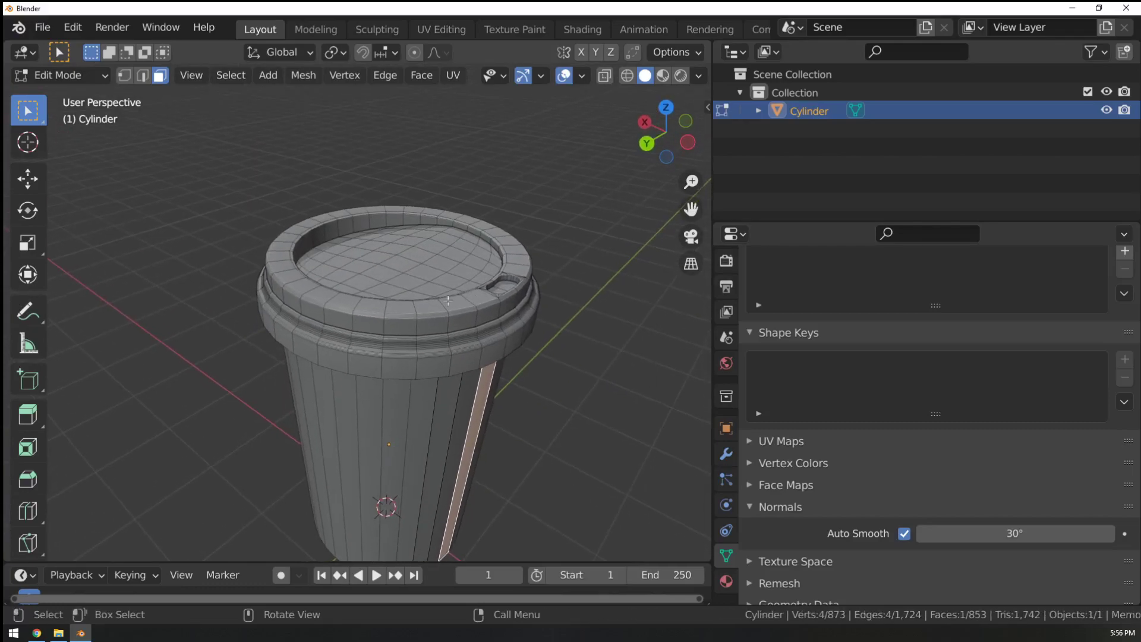
left_click(416, 327, "alt")
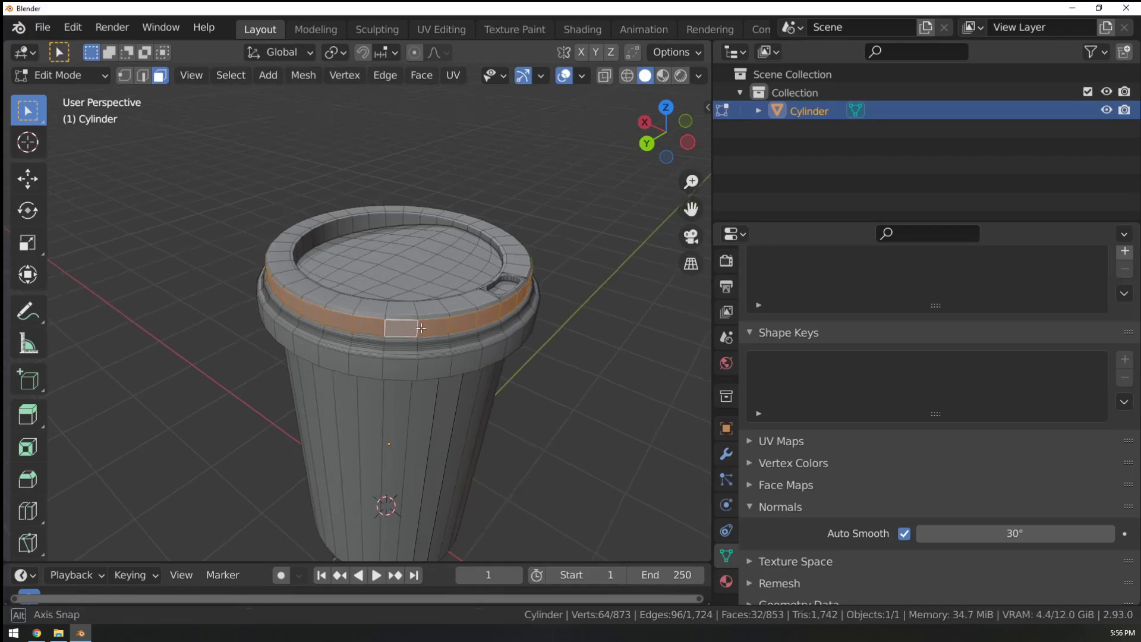
Select a face in the centre of the lid's top and grow the selection repeatedly to cover the whole lid.
middle_click_drag(421, 327, 471, 310)
left_click(419, 241)
key("ctrl+KP_Add")
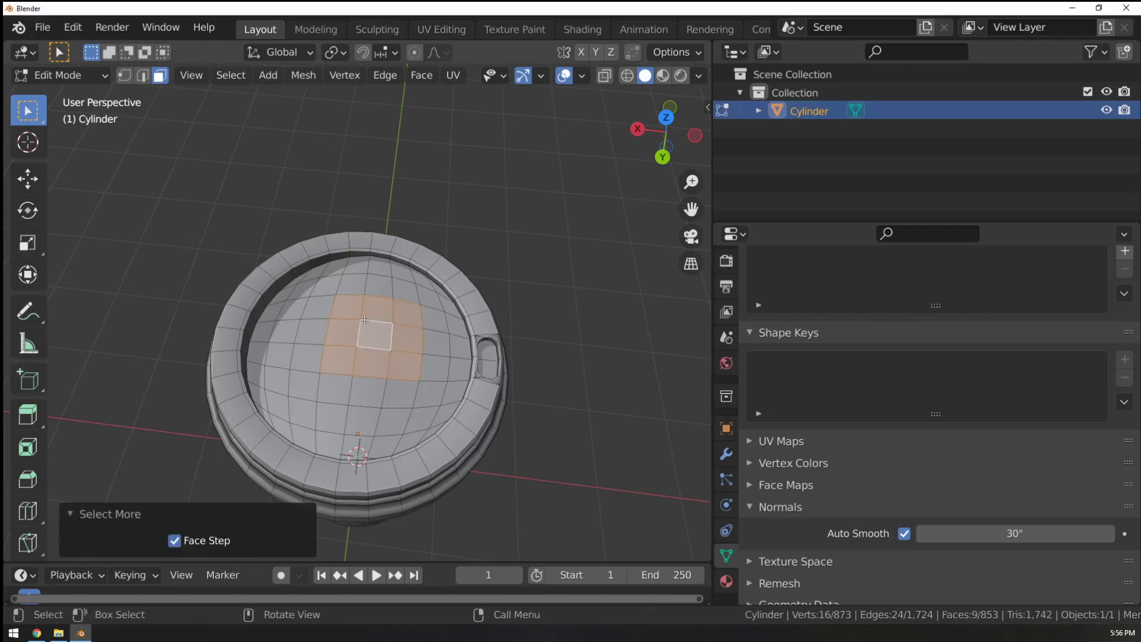
key("ctrl+KP_Add")
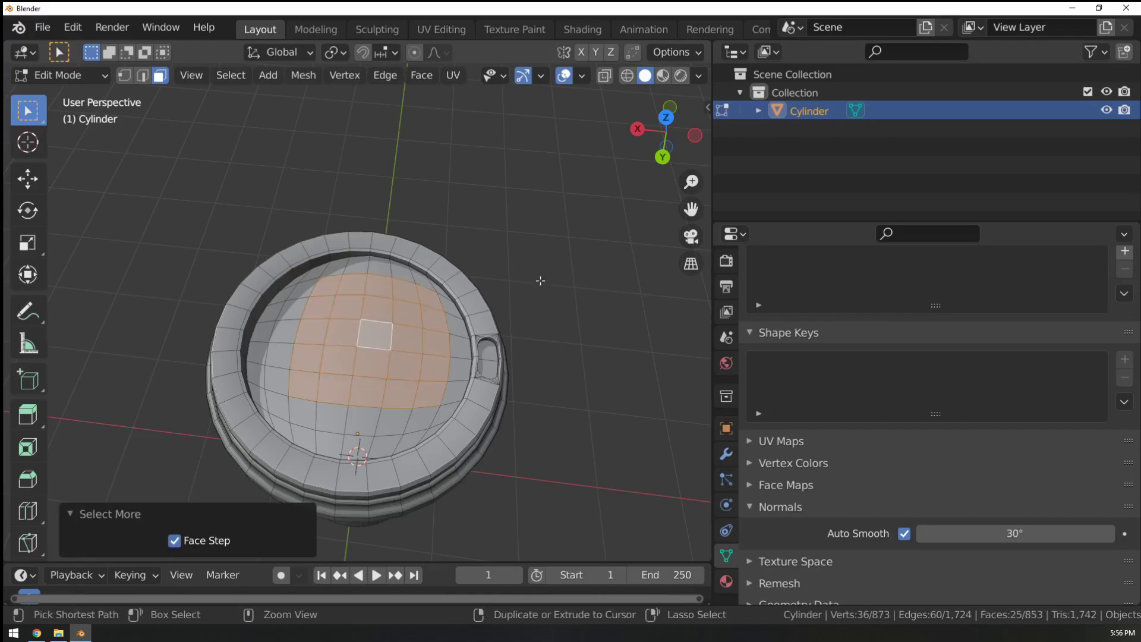
key("ctrl+KP_Add")
key("ctrl+KP_Add")
key("ctrl+KP_Add")
key("ctrl+KP_Add")
key("ctrl+KP_Add")
key("ctrl+KP_Add")
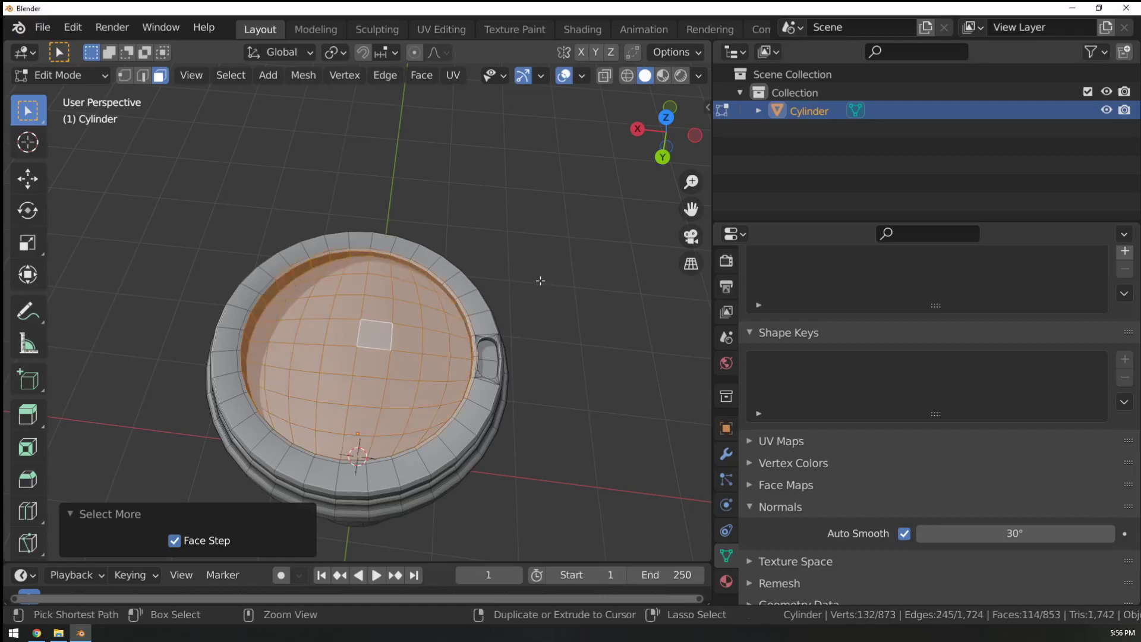
key("ctrl+KP_Add")
key("ctrl+KP_Add")
key("ctrl+KP_Add")
key("ctrl+KP_Add")
key("ctrl+KP_Add")
key("ctrl+KP_Add")
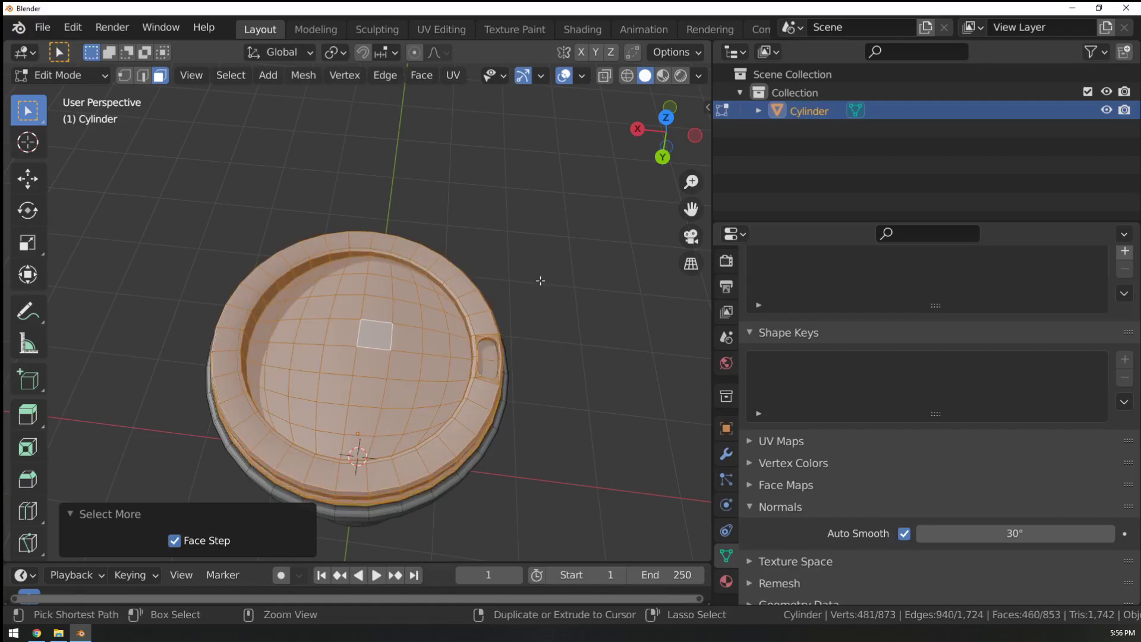
key("ctrl+KP_Add")
key("ctrl+KP_Add")
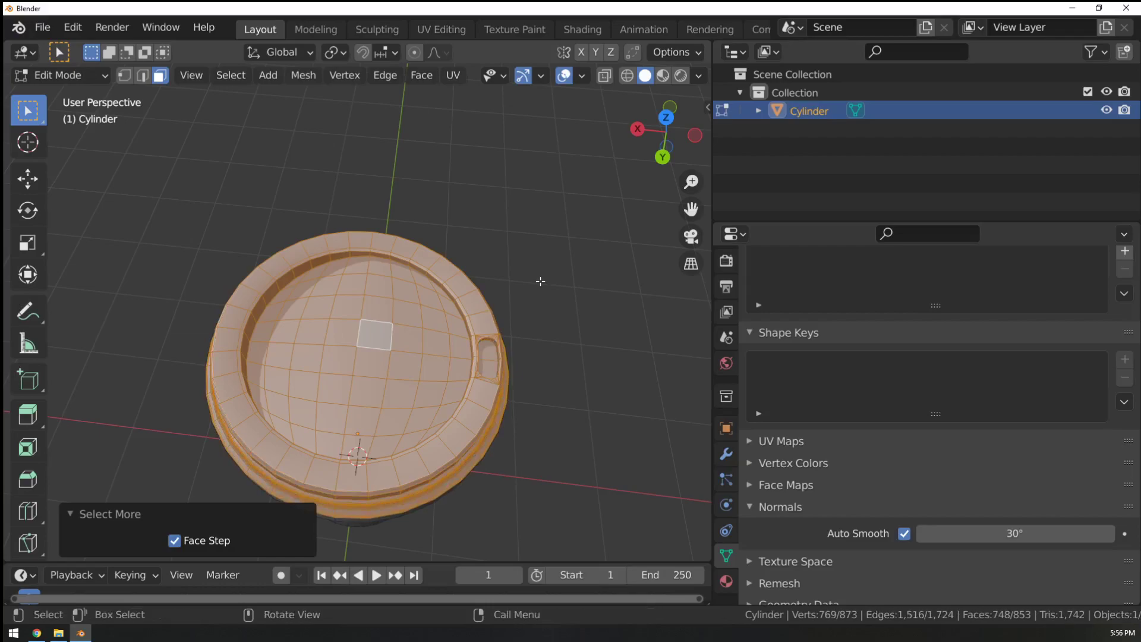
middle_click_drag(540, 280, 293, 246)
key("ctrl+KP_Add")
Split the selected lid faces from the cup's mesh and test the split by trying to move the lid.
key("y")
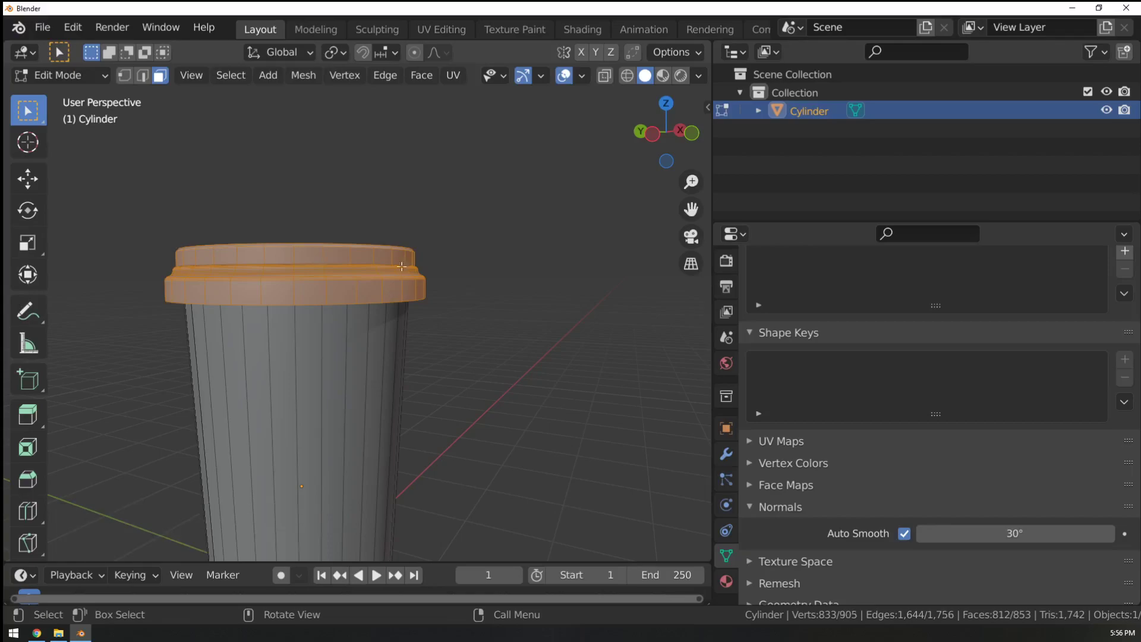
key("g")
key("Escape")
middle_click_drag(485, 281, 416, 283)
key("g")
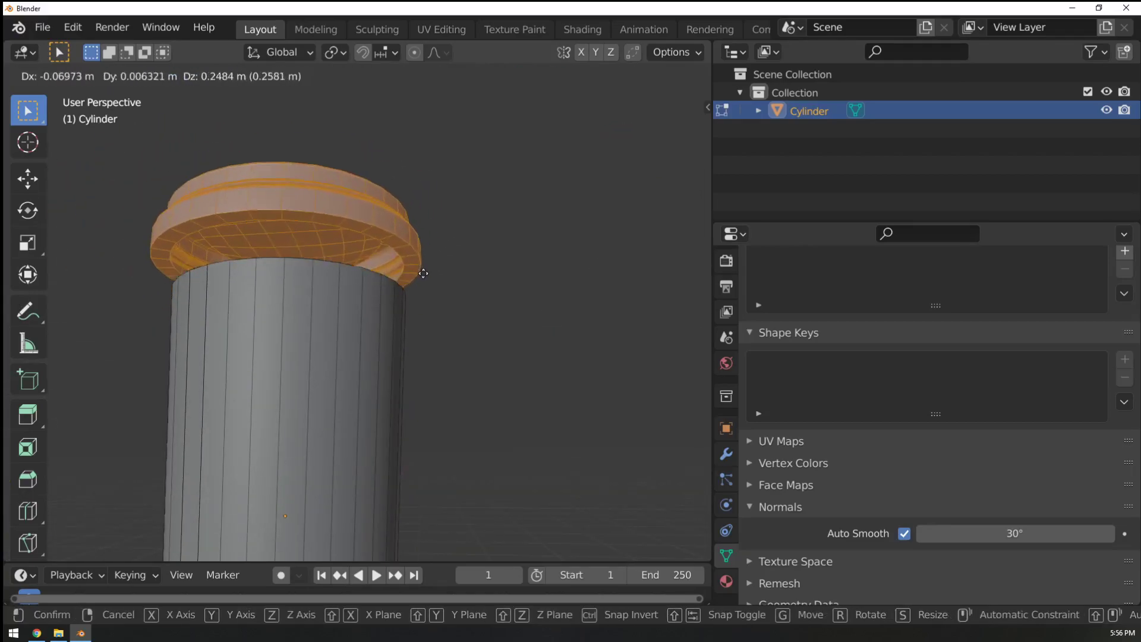
key("Escape")
middle_click_drag(351, 265, 356, 218, "ctrl")
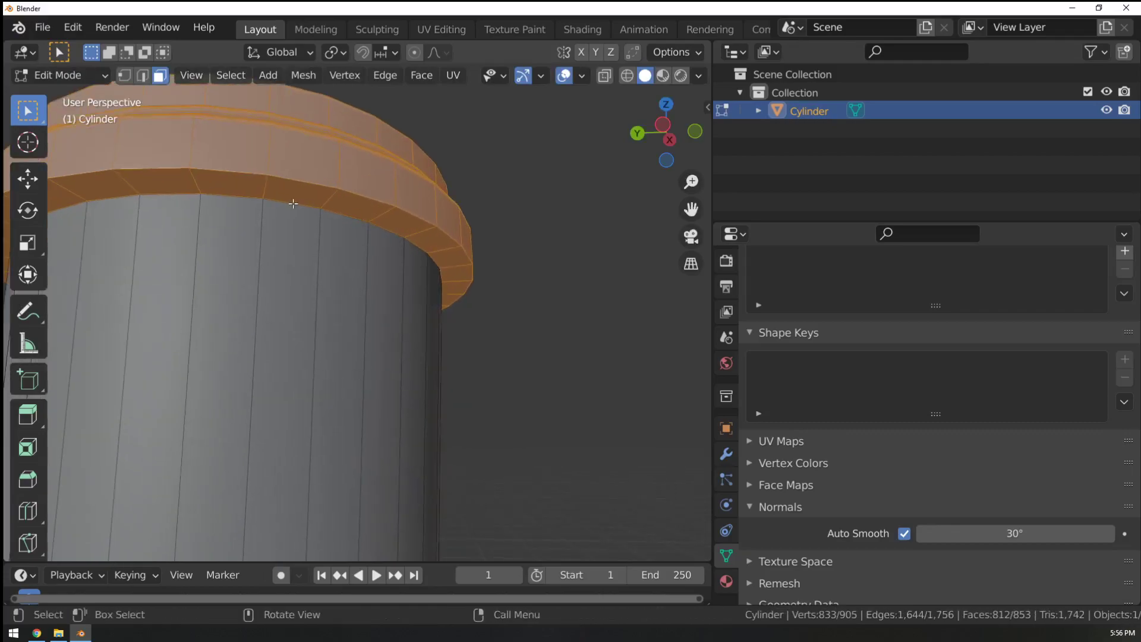
Select all geometry linked to one face of the lid's lower rim and try moving the lid.
left_click(323, 169)
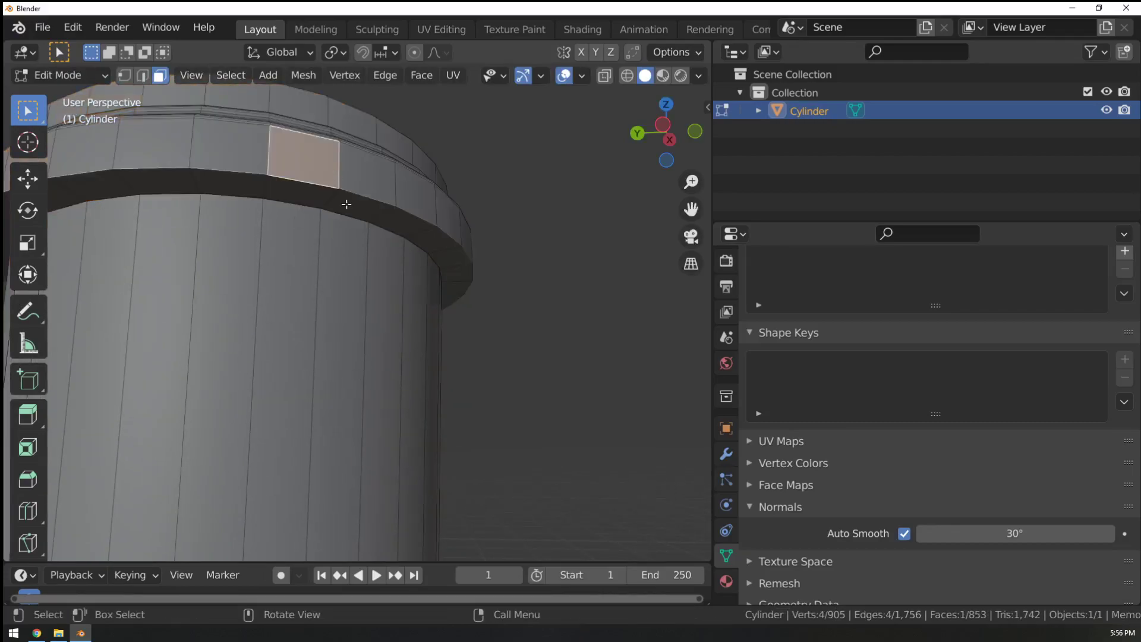
key("g")
key("Escape")
key("l")
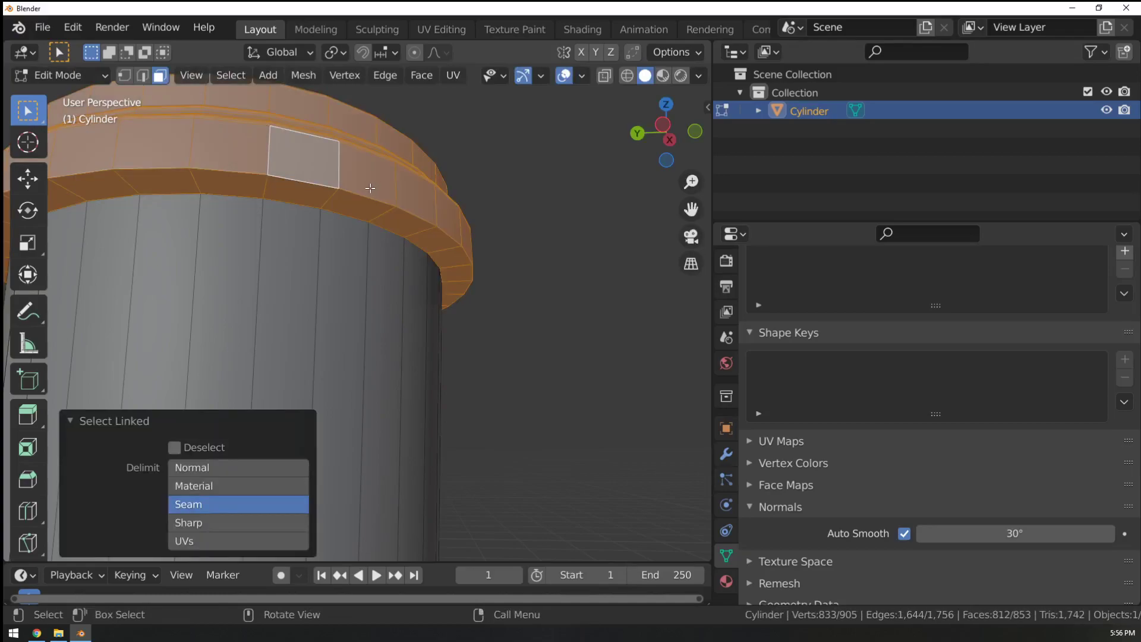
key("g")
key("Escape")
middle_click_drag(429, 159, 443, 222)
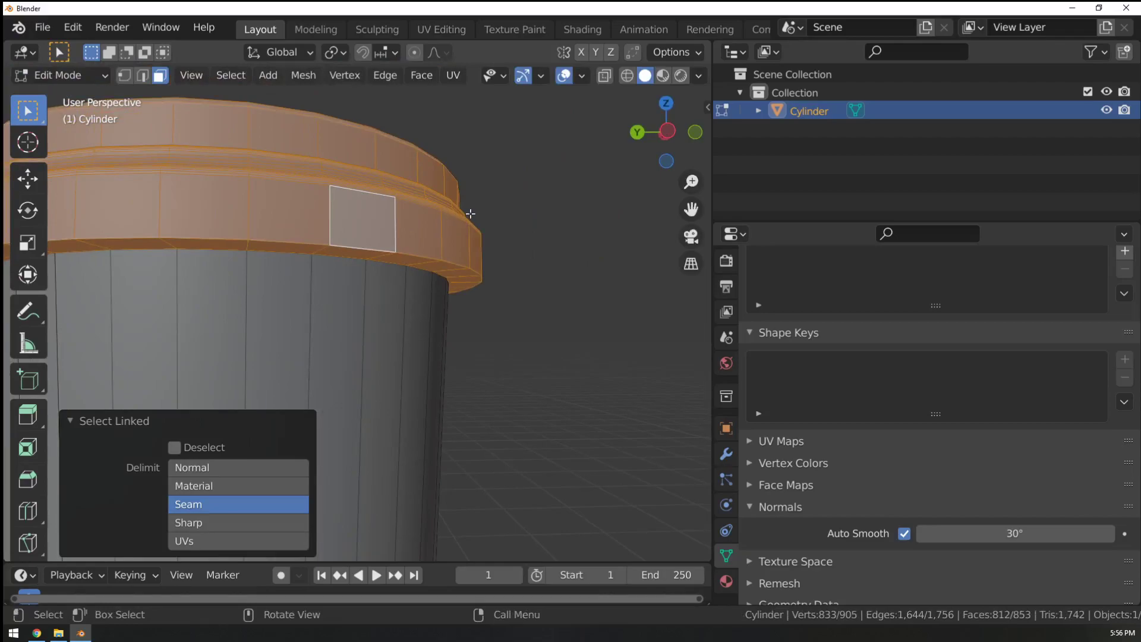
Separate the selected lid into its own object, return to Object Mode and select only the lid.
key("p")
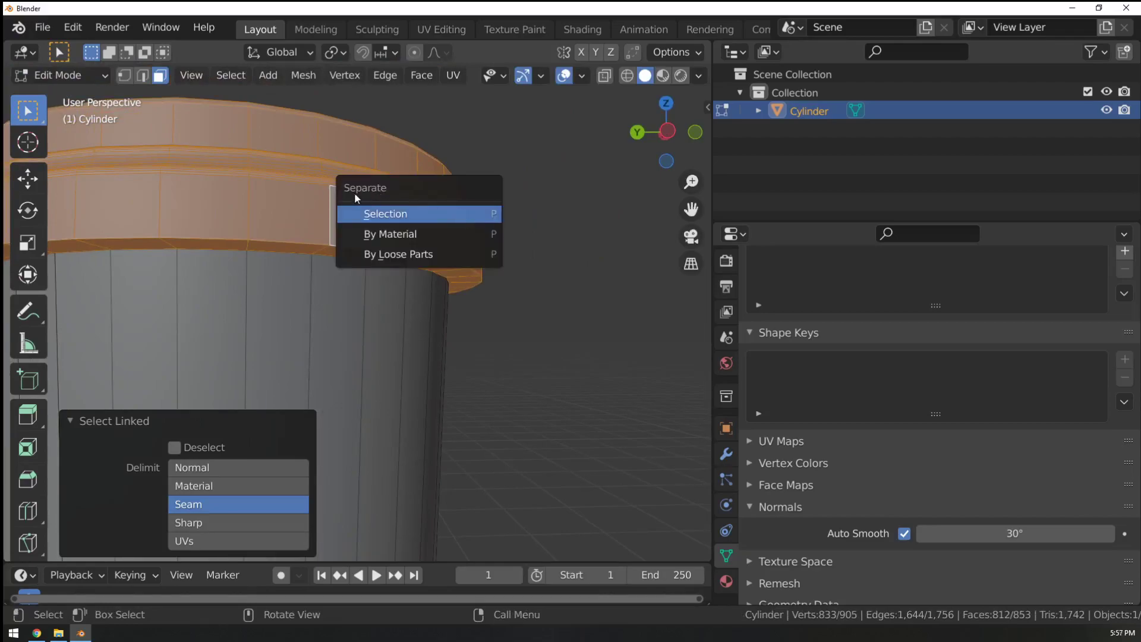
left_click(386, 212)
key("Tab")
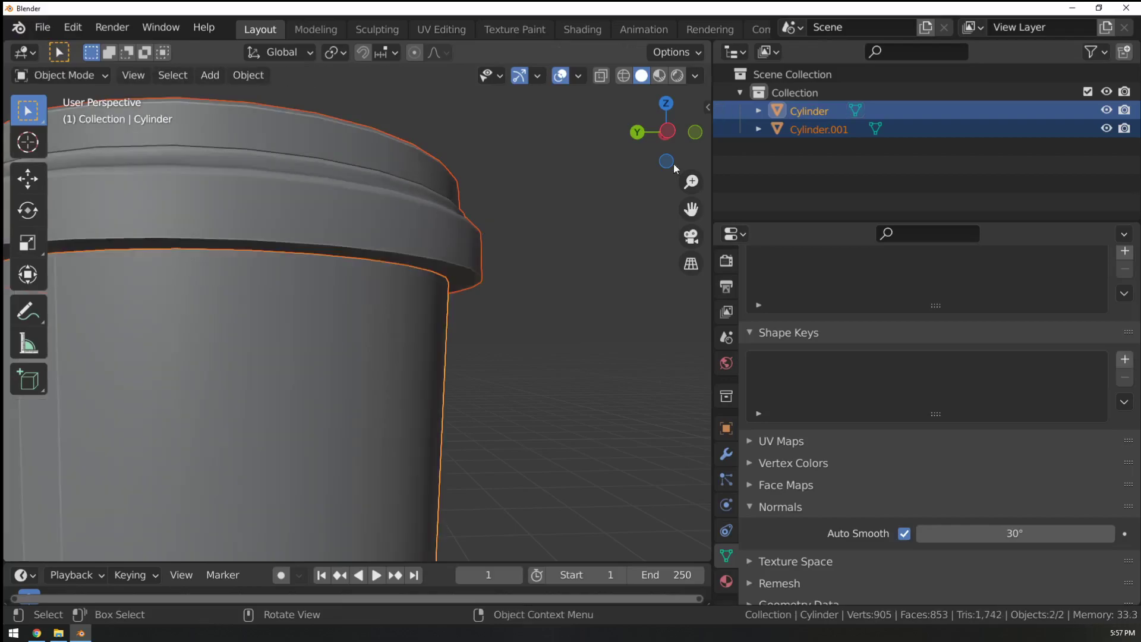
left_click(480, 235)
scroll(482, 182, "down", 6)
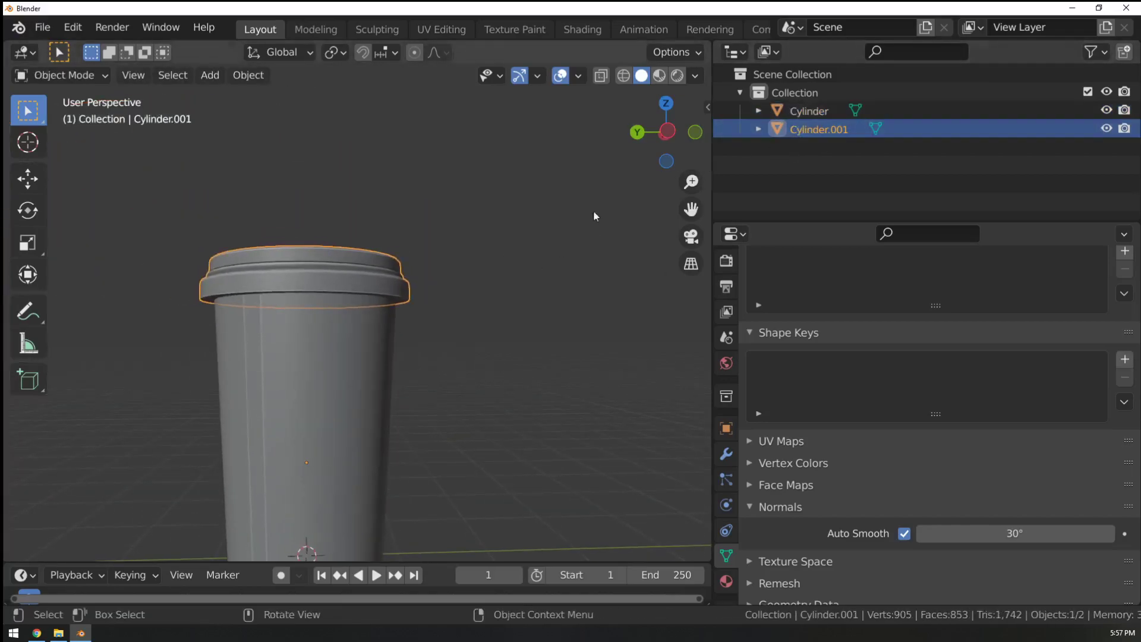
Try moving the lid object sideways off the cup.
middle_click_drag(499, 309, 491, 338)
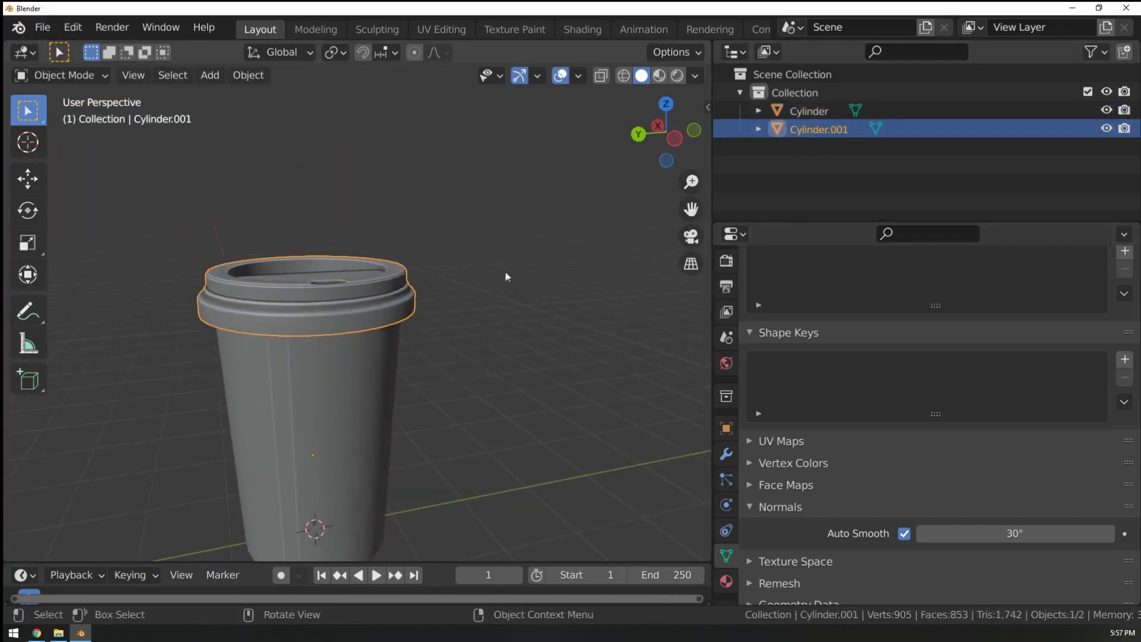
key("g")
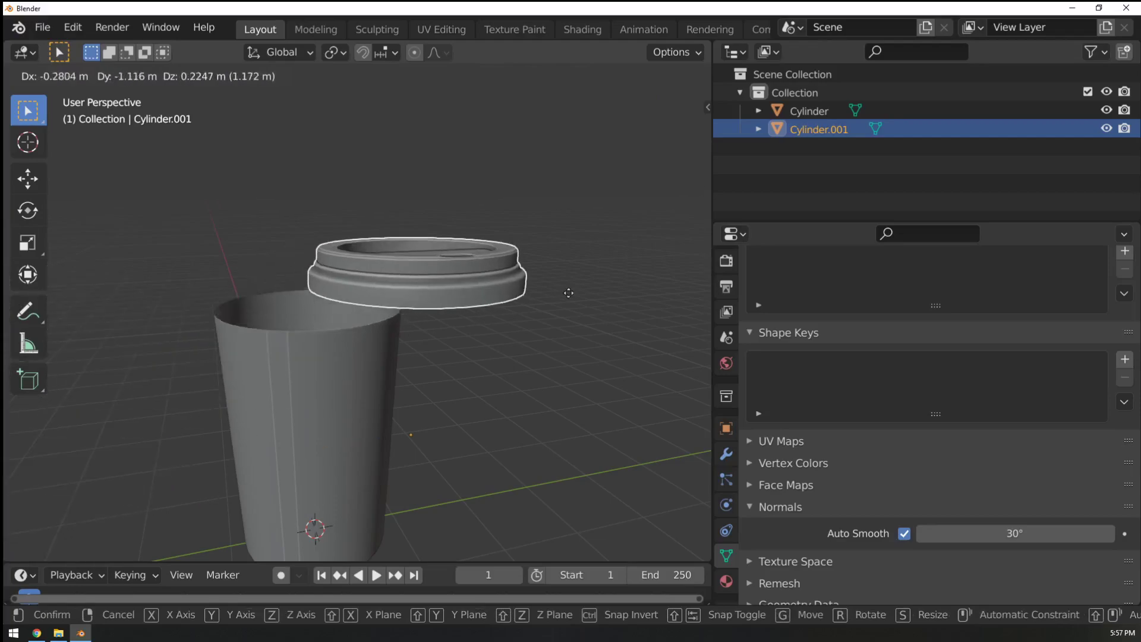
left_click(473, 327)
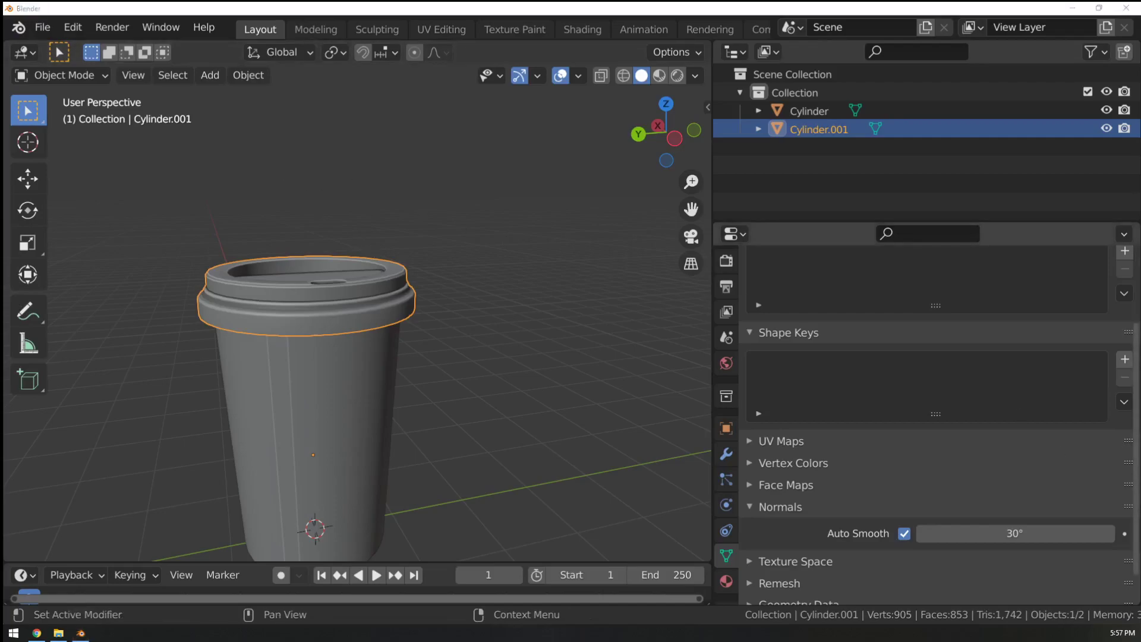
Separate the face ring around the lid's upper side wall into its own object by searching for the Separate Selection command.
middle_click_drag(586, 390, 551, 308)
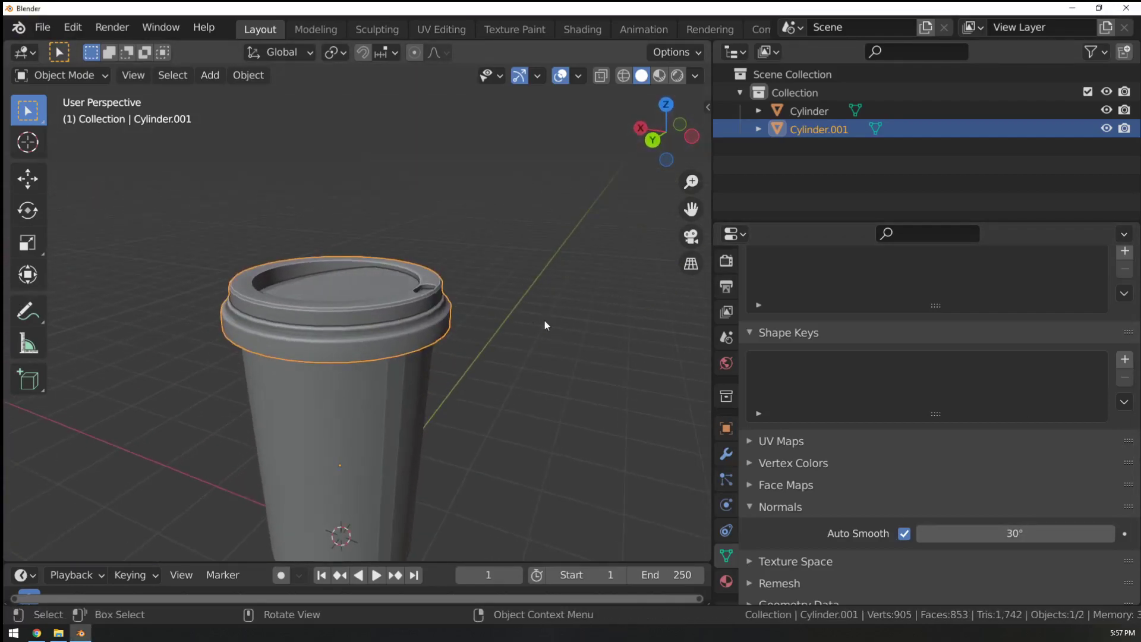
key("Tab")
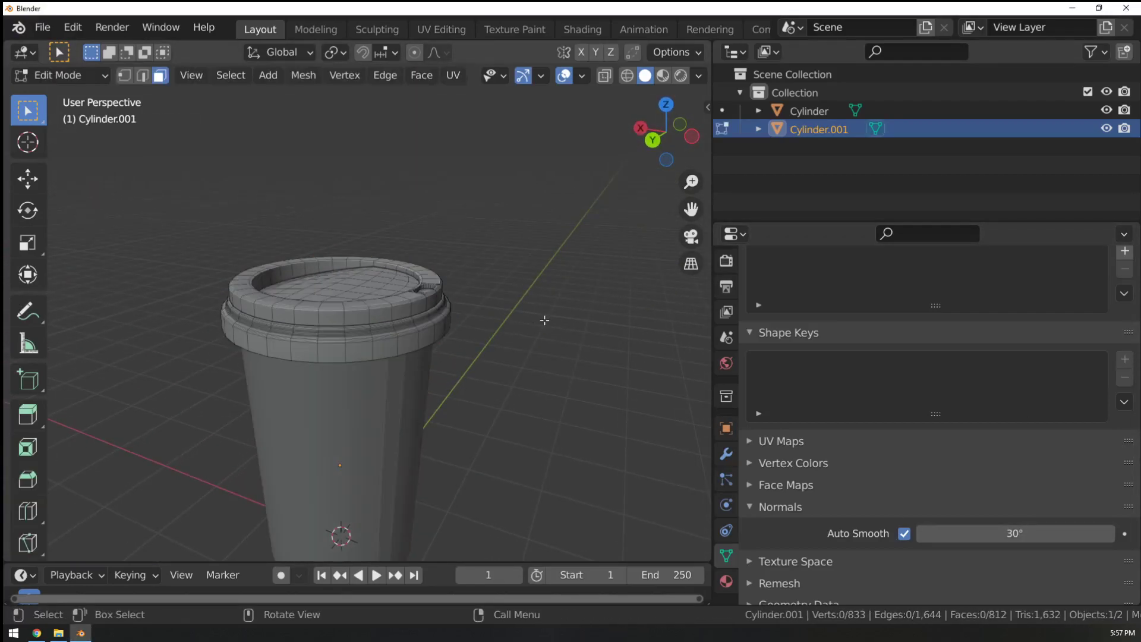
left_click(361, 317, "alt")
key("F3")
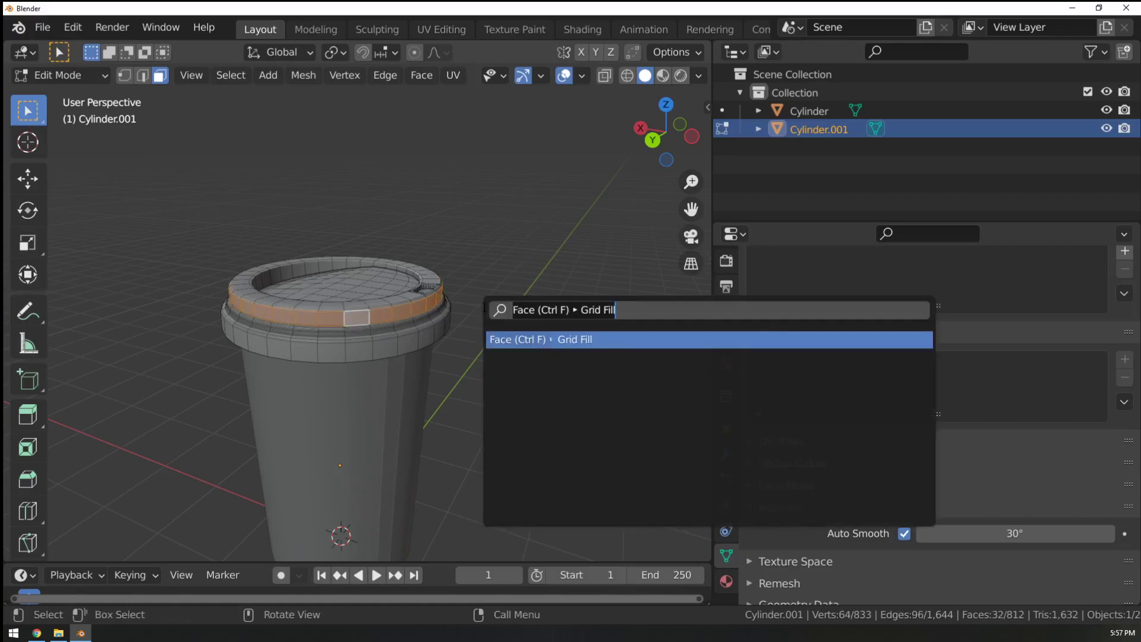
type("separa")
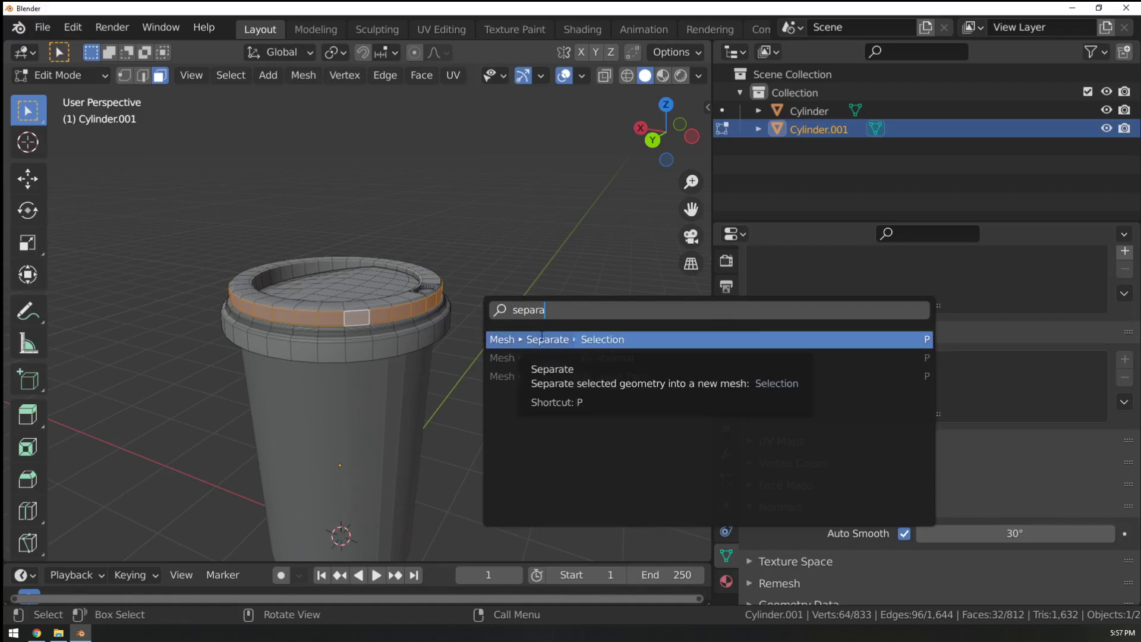
left_click(541, 339)
key("Tab")
Try moving the separated ring object up above the lid.
left_click(412, 305)
key("g")
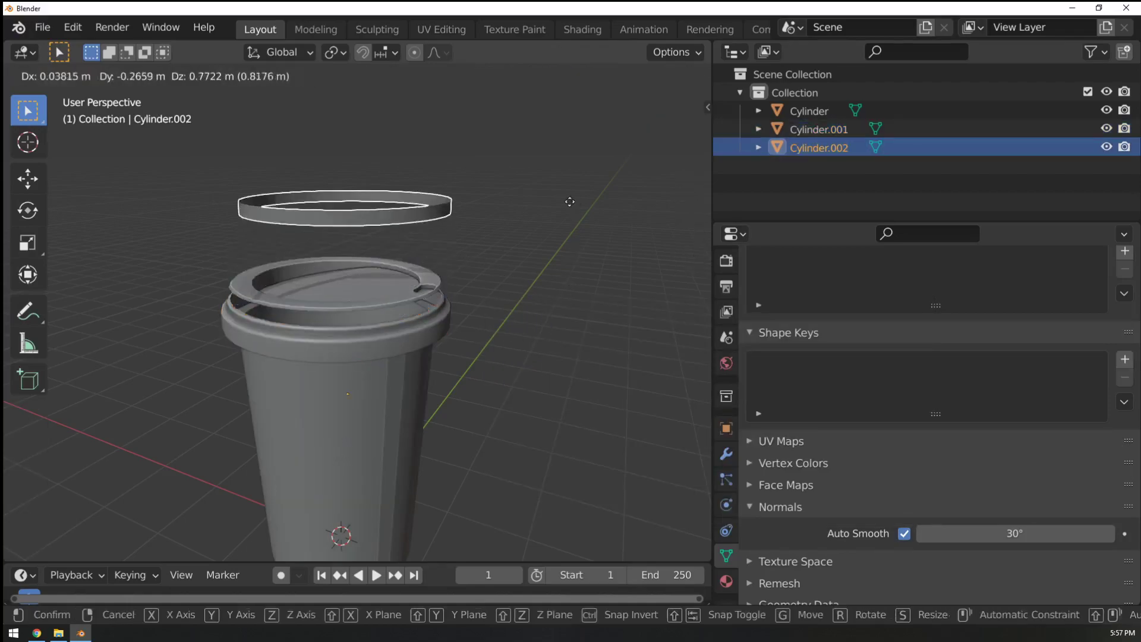
left_click(572, 301)
Undo the separation of the lid's side ring and the lid selection made before it.
key("ctrl+z")
key("ctrl+z")
key("ctrl+z")
key("ctrl+z")
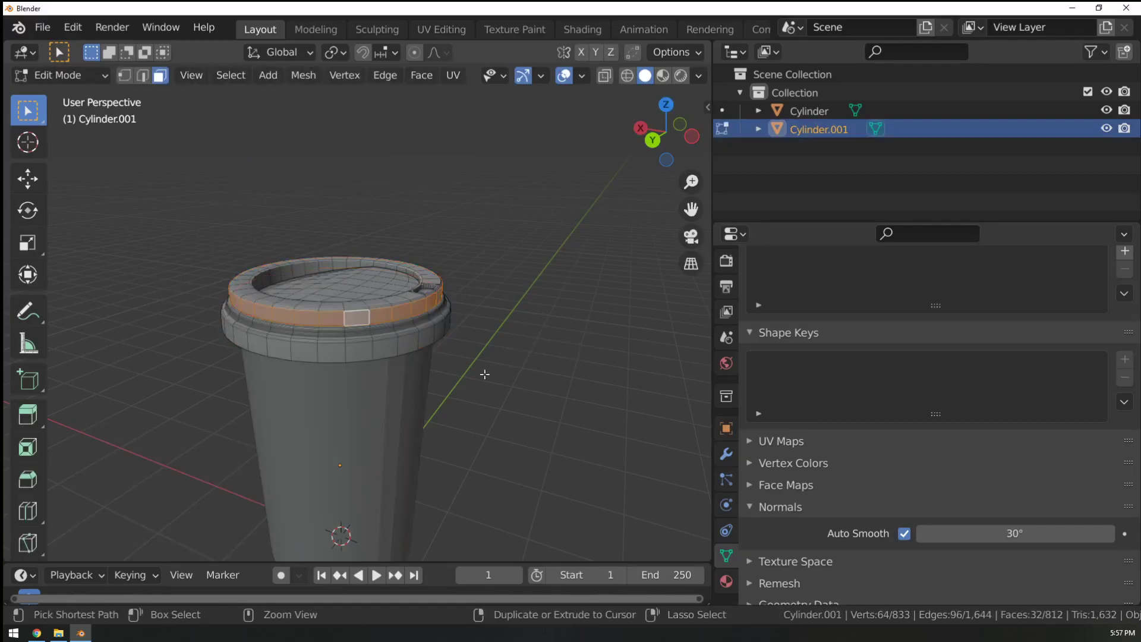
key("ctrl+z")
key("ctrl+z")
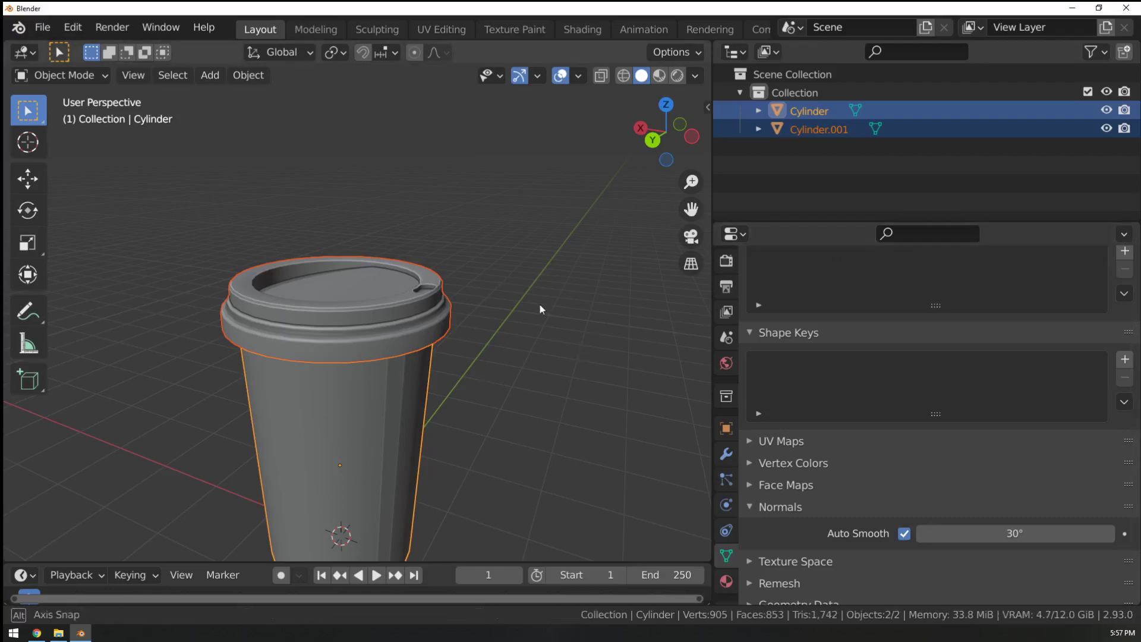
Delete the lid object and the cup object from the scene.
middle_click_drag(540, 306, 473, 335)
left_click(418, 334)
key("x")
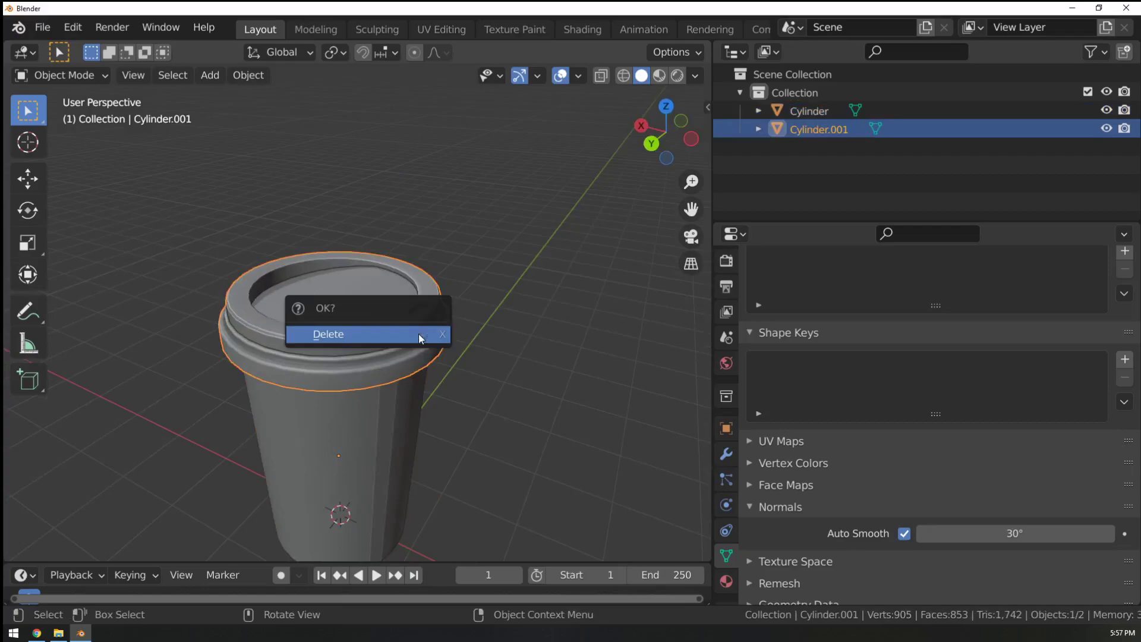
left_click(418, 333)
left_click(360, 398)
key("Delete")
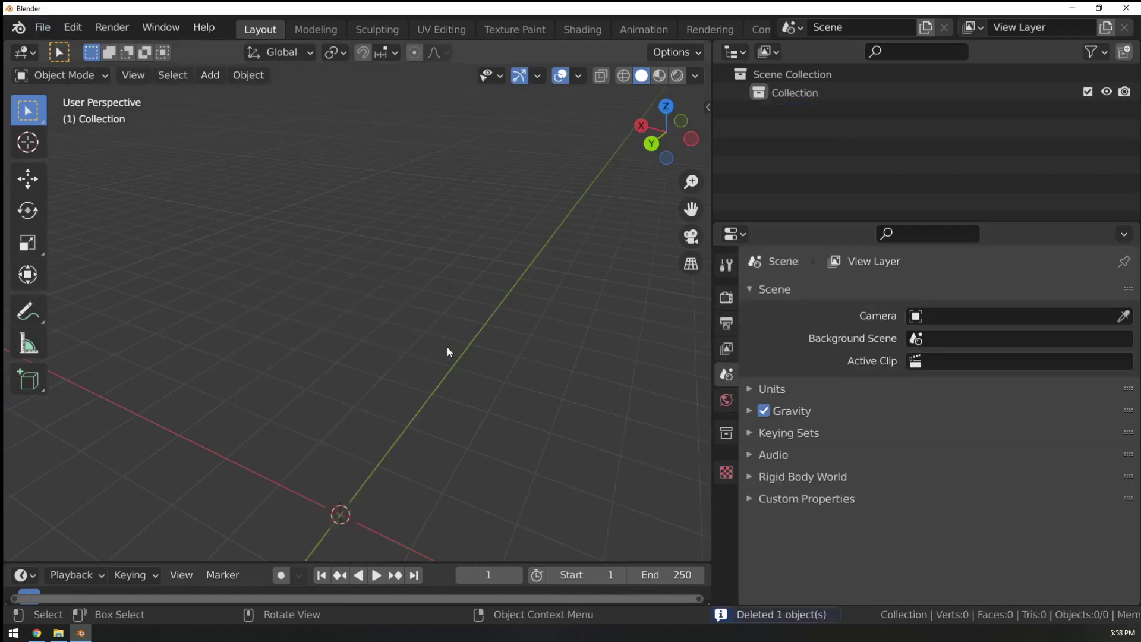
Open the recent file Rockmen.blend.
left_click(73, 27)
mouse_move(42, 27)
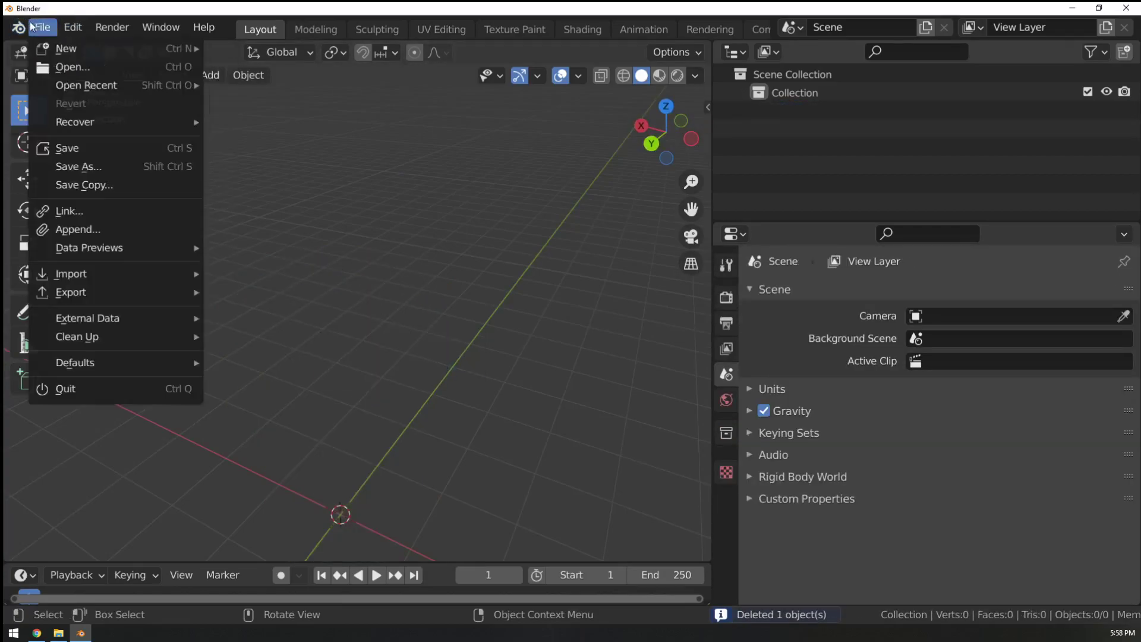
mouse_move(100, 94)
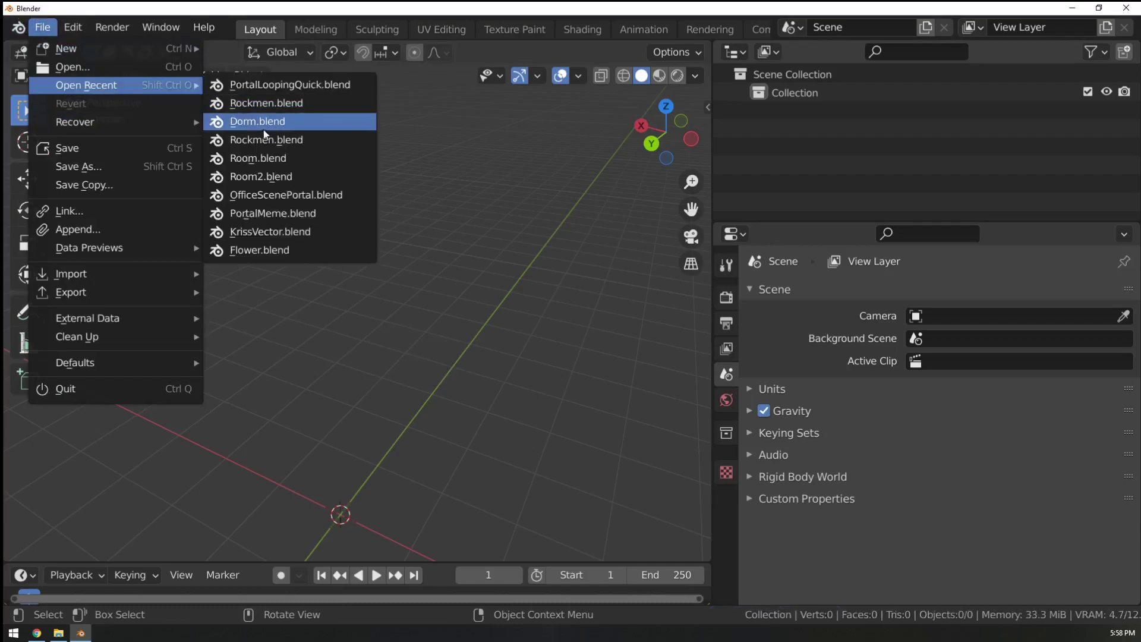
left_click(282, 119)
left_click(618, 357)
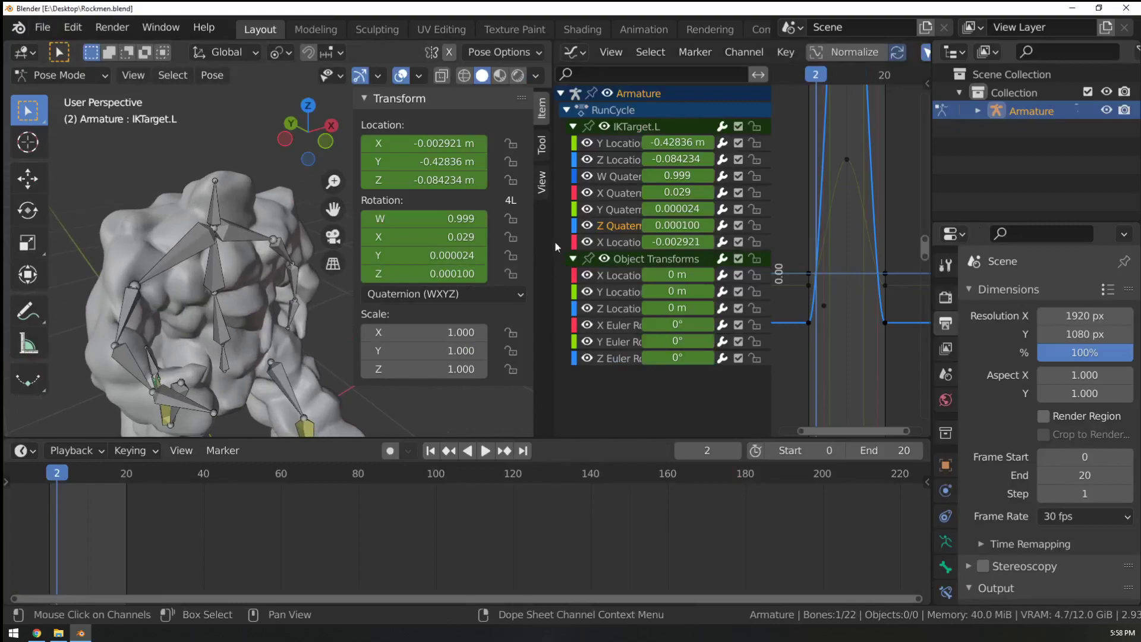
Widen the 3D viewport by shifting its border with the Graph Editor, keeping the armature in Pose Mode.
left_click_drag(555, 246, 773, 247)
scroll(366, 239, "down", 5)
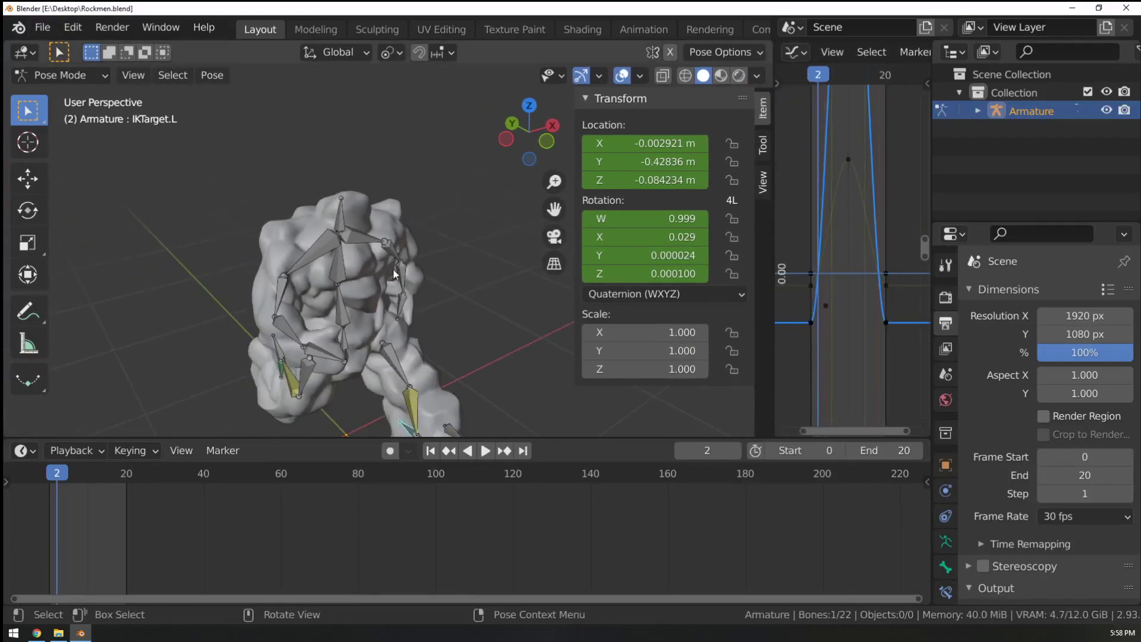
key("Tab")
key("Tab")
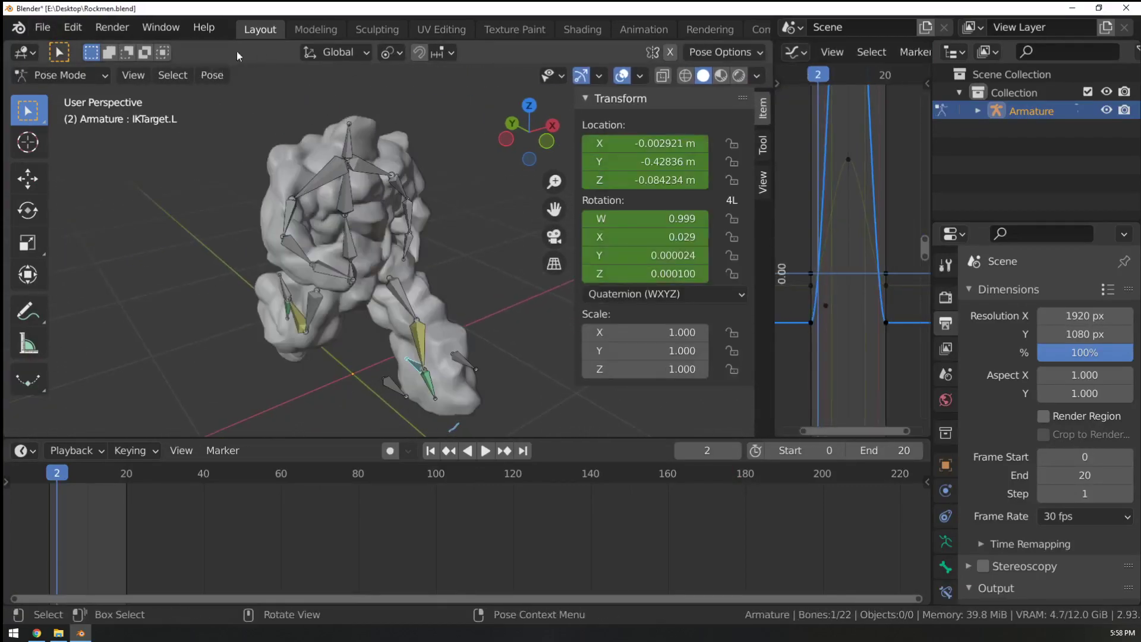
Switch to Object Mode, select the rock figure's mesh and briefly preview its animation.
left_click(62, 75)
left_click(54, 94)
middle_click_drag(285, 196, 234, 219)
left_click(425, 162)
key("space")
key("Escape")
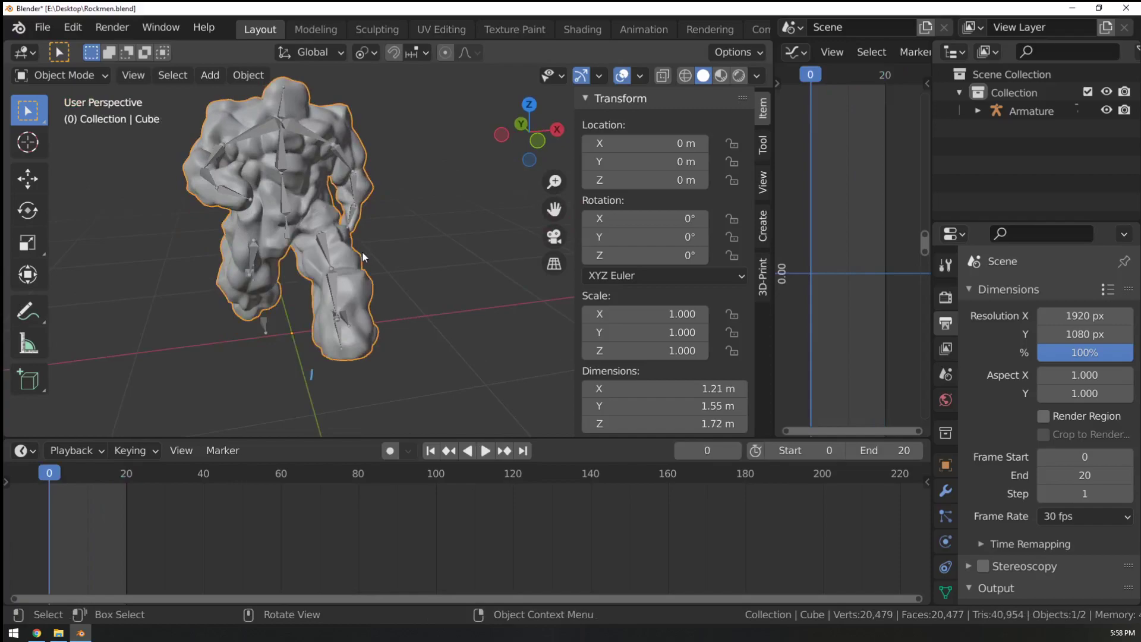
Preview the rock figure's animation in Solid shading and again in Rendered viewport shading.
key("space")
middle_click_drag(362, 256, 360, 283)
key("space")
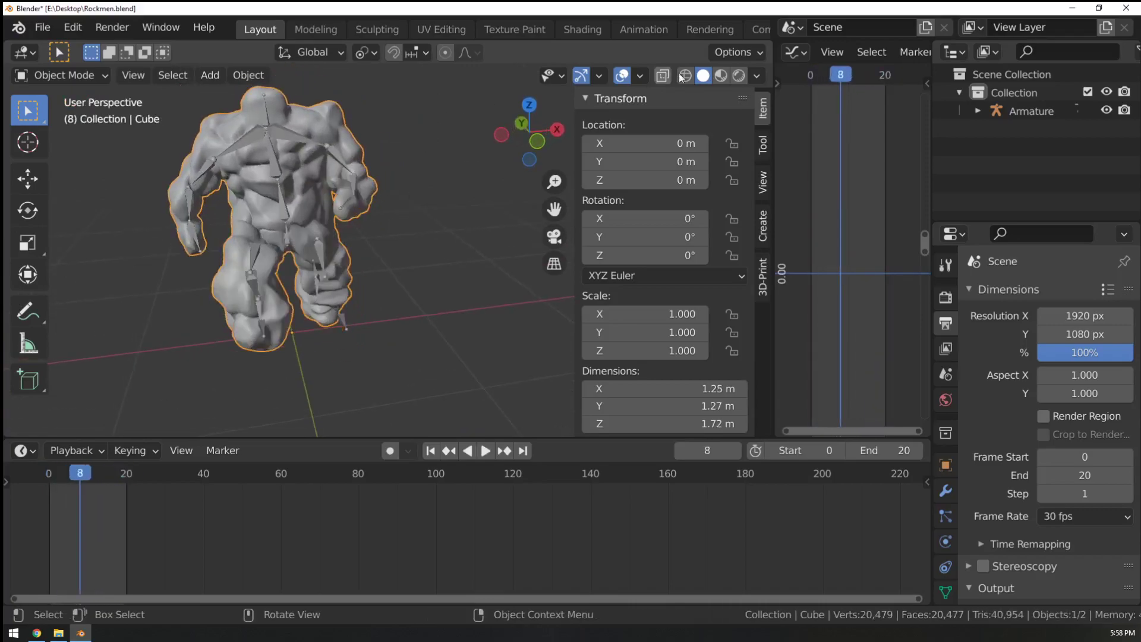
left_click(738, 75)
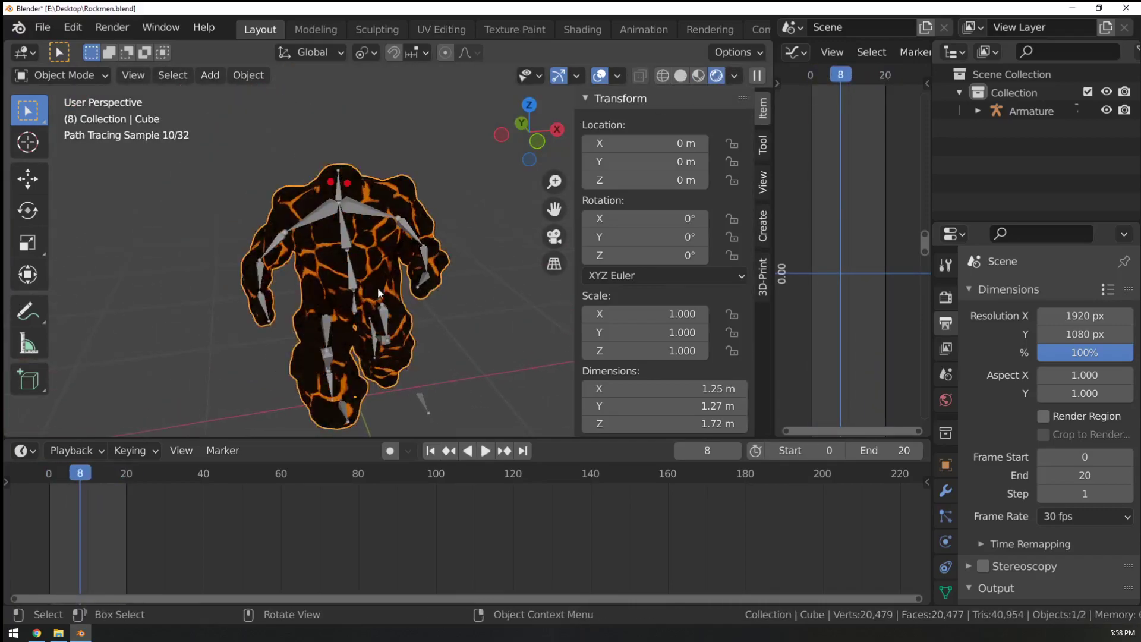
scroll(383, 265, "up", 3)
middle_click_drag(372, 280, 369, 232)
key("space")
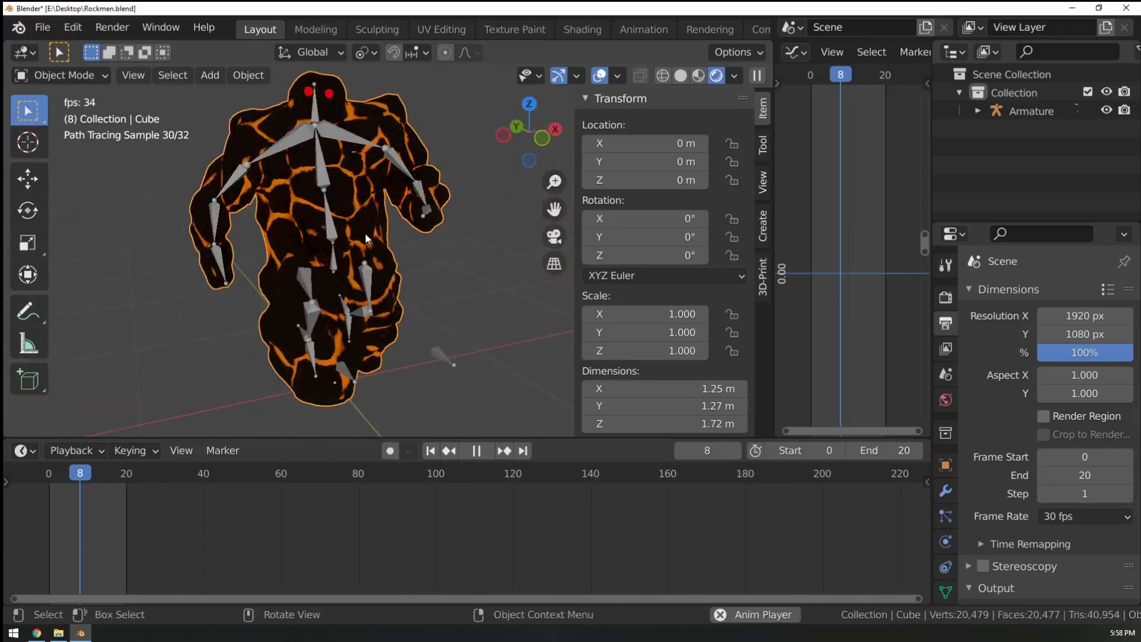
key("space")
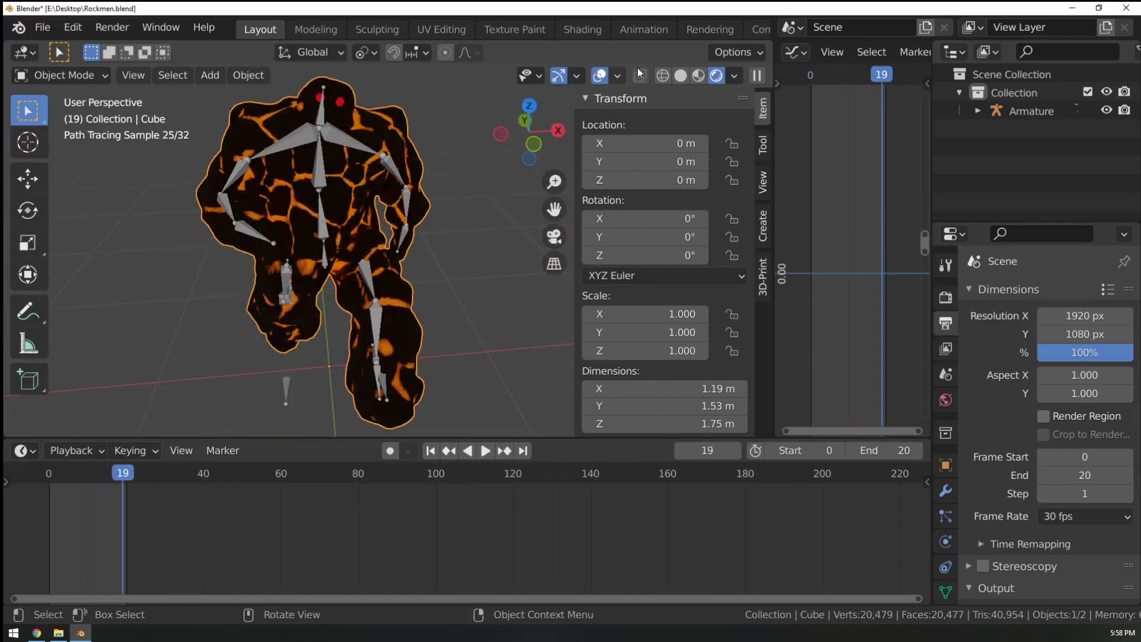
Return the viewport to Solid shading and play the rock figure's animation in short bursts.
left_click(681, 75)
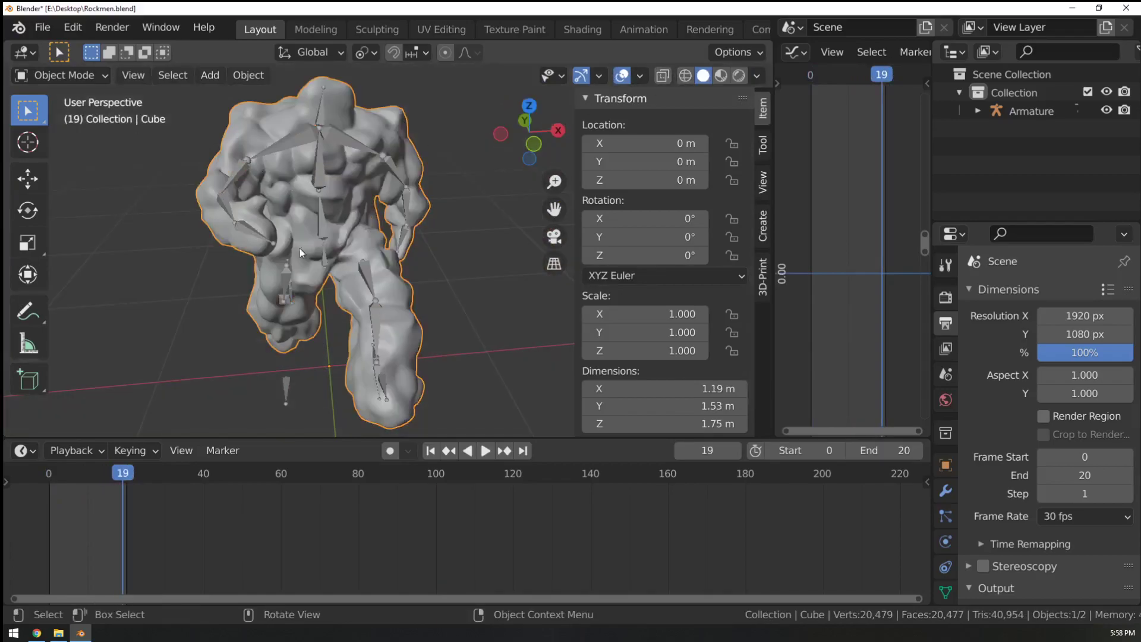
key("space")
key("space")
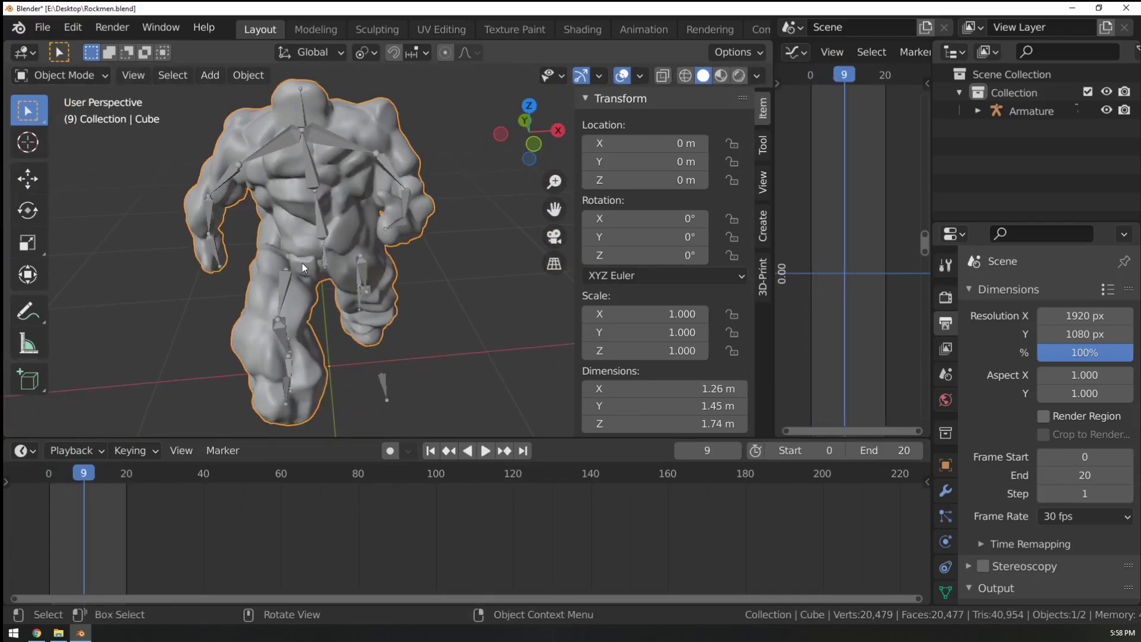
key("space")
key("space")
Enter Sculpt Mode on the rock figure, try a Crease stroke on the upper chest and undo it.
left_click(69, 74)
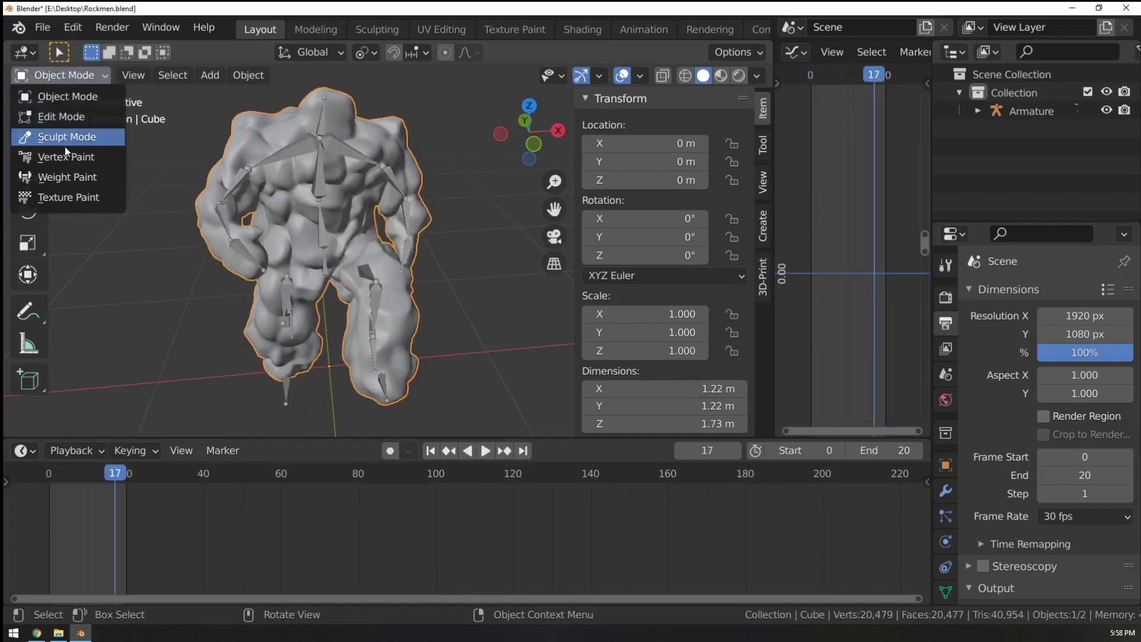
left_click(65, 142)
scroll(349, 256, "up", 6)
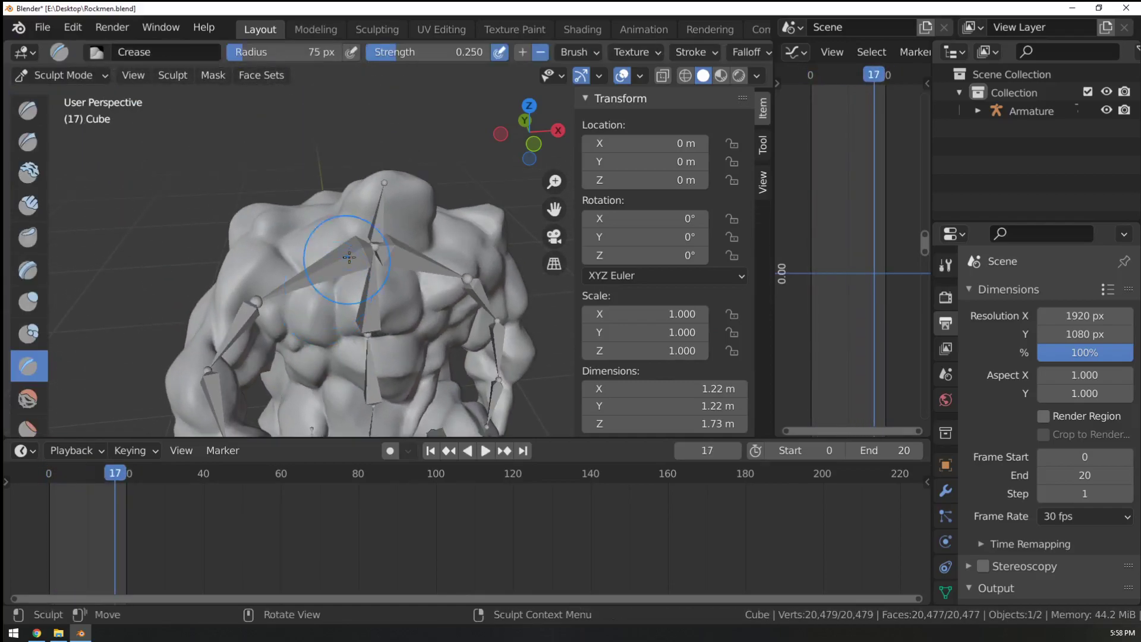
mouse_move(349, 256)
left_mouse_down()
mouse_move(343, 238)
mouse_move(284, 252)
mouse_move(298, 219)
mouse_move(389, 208)
mouse_move(350, 237)
left_mouse_up()
key("ctrl+z")
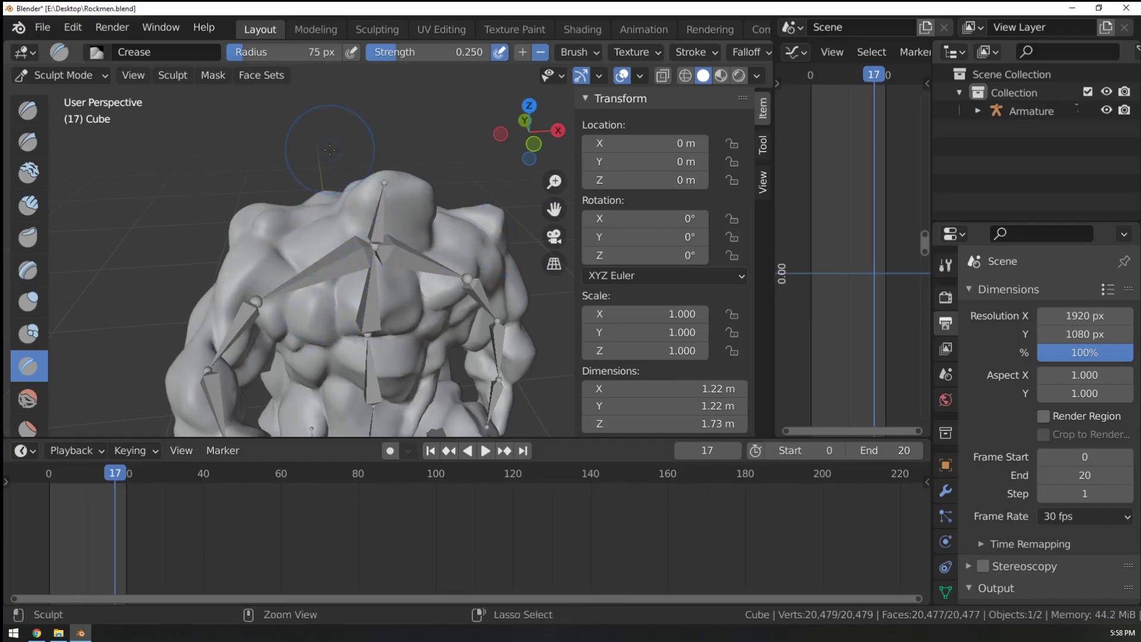
Sculpt the rock figure's shoulder, chest and arm with several Inflate/Deflate brush strokes.
left_click(36, 298)
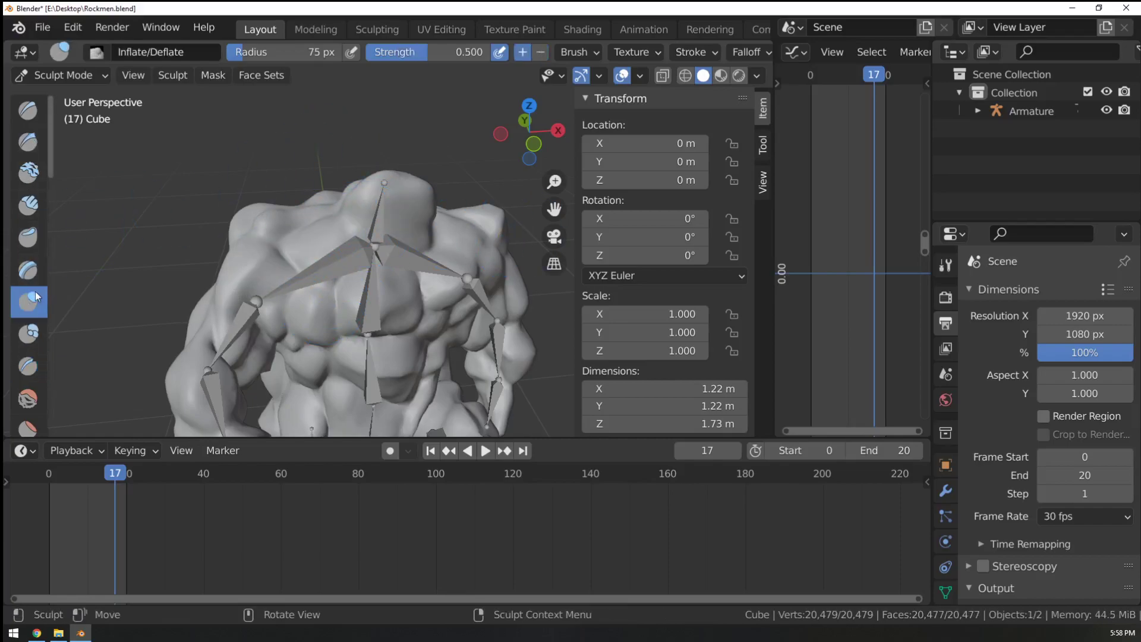
mouse_move(253, 261)
left_mouse_down()
mouse_move(239, 278)
mouse_move(250, 287)
left_mouse_up()
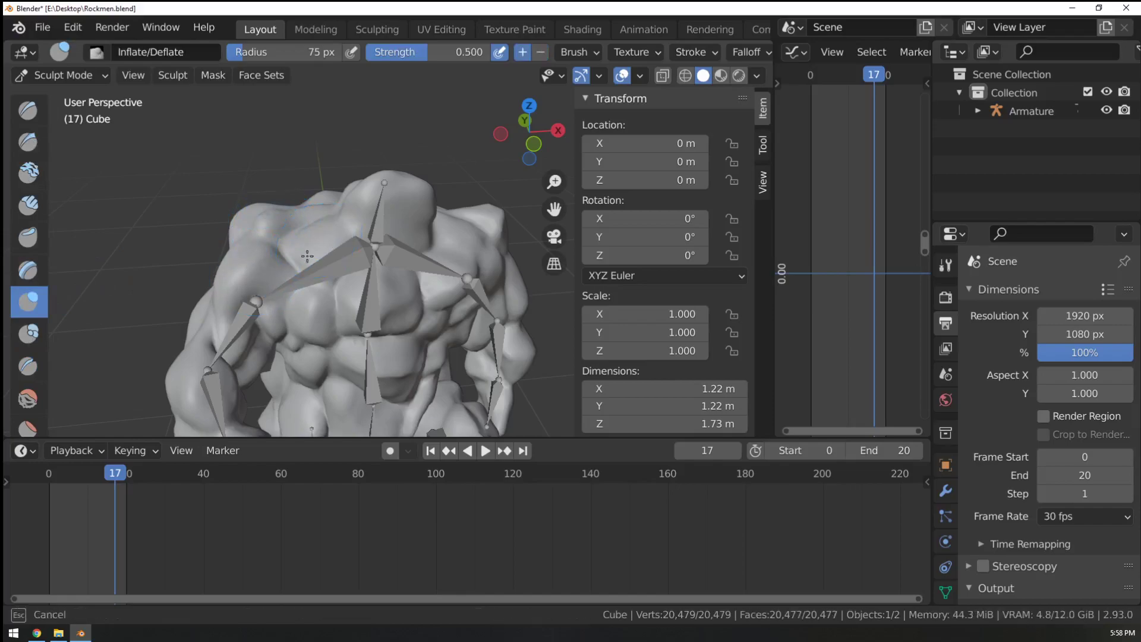
mouse_move(307, 256)
left_mouse_down()
mouse_move(318, 260)
mouse_move(309, 266)
left_mouse_up()
middle_click_drag(219, 373, 320, 284, "shift")
left_click_drag(320, 284, 323, 278)
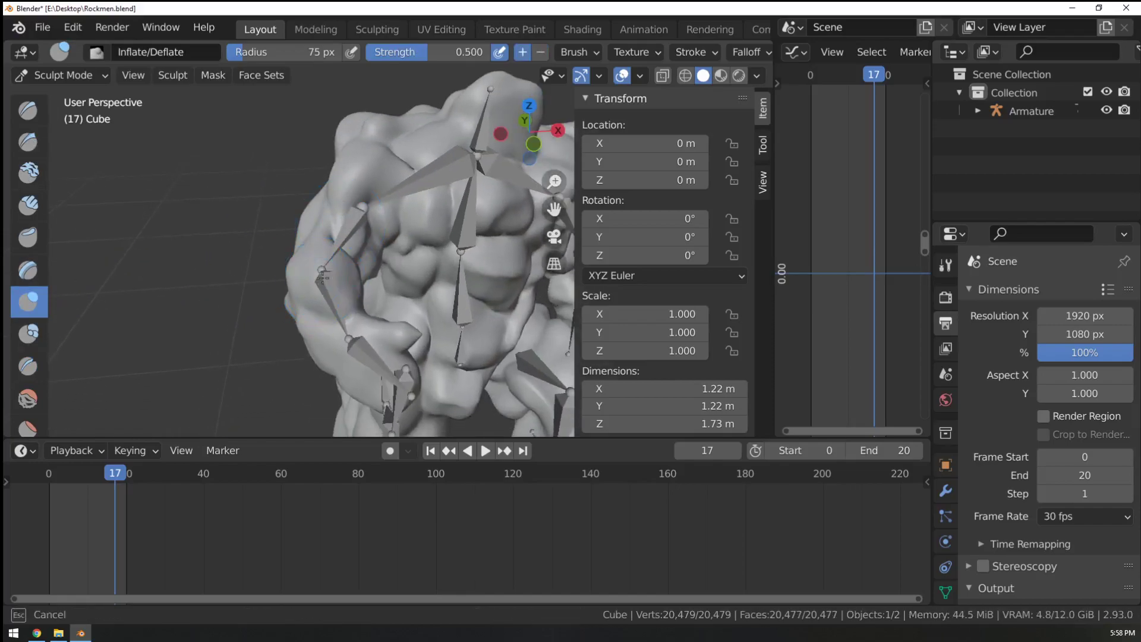
mouse_move(328, 294)
middle_mouse_down()
mouse_move(441, 273)
mouse_move(408, 328)
middle_mouse_up()
mouse_move(407, 328)
left_mouse_down()
mouse_move(515, 315)
mouse_move(466, 260)
left_mouse_up()
mouse_move(466, 260)
middle_mouse_down()
mouse_move(223, 217)
mouse_move(100, 116)
middle_mouse_up()
mouse_move(354, 230)
middle_mouse_down()
mouse_move(327, 220)
mouse_move(365, 208)
middle_mouse_up()
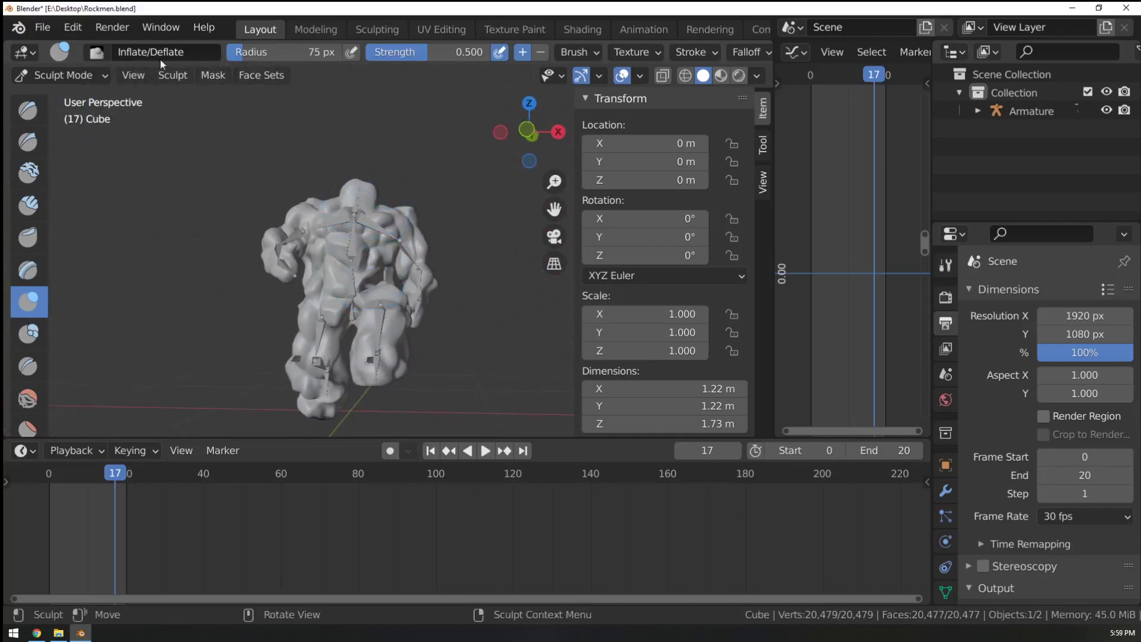
Return to Object Mode and play the sculpted figure's animation while viewing it from several sides.
left_click(59, 75)
left_click(80, 95)
key("space")
middle_click_drag(275, 198, 505, 323)
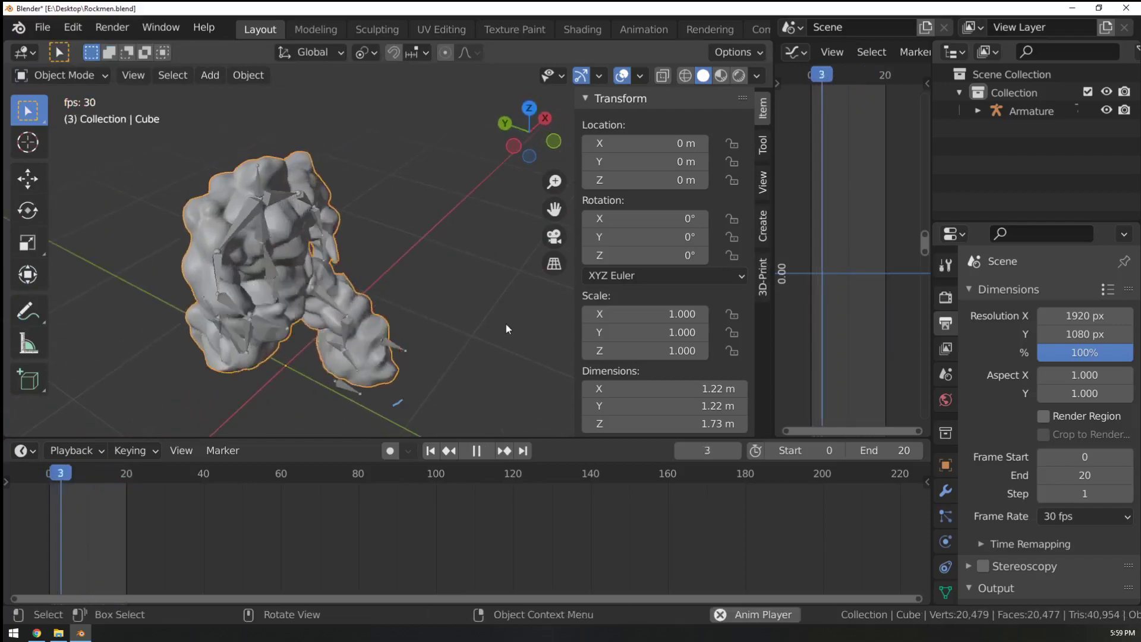
middle_click_drag(291, 298, 449, 280)
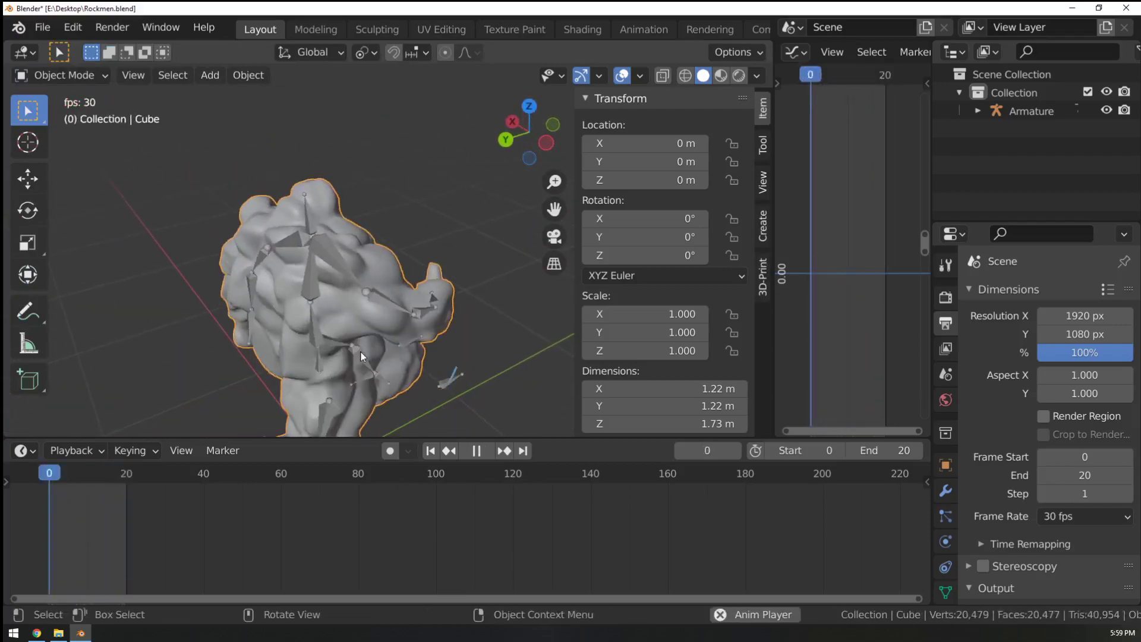
key("space")
Replay the animation up to frame 11 and examine the figure's pose from different angles.
middle_click_drag(362, 352, 410, 245)
key("space")
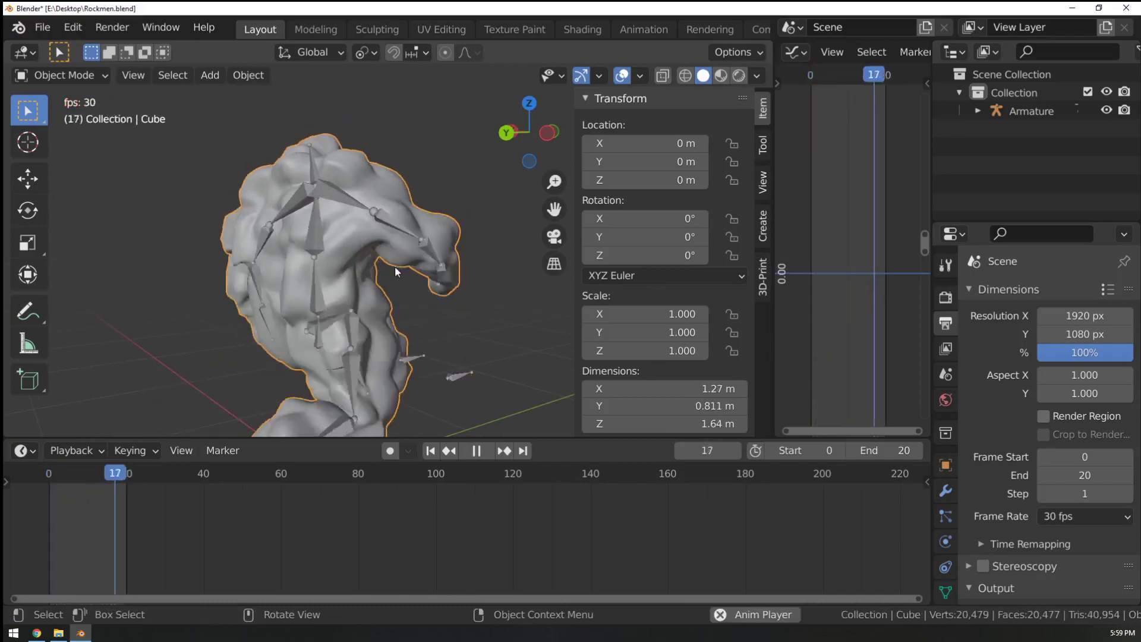
key("space")
middle_click_drag(388, 273, 337, 329)
middle_click_drag(376, 223, 357, 249)
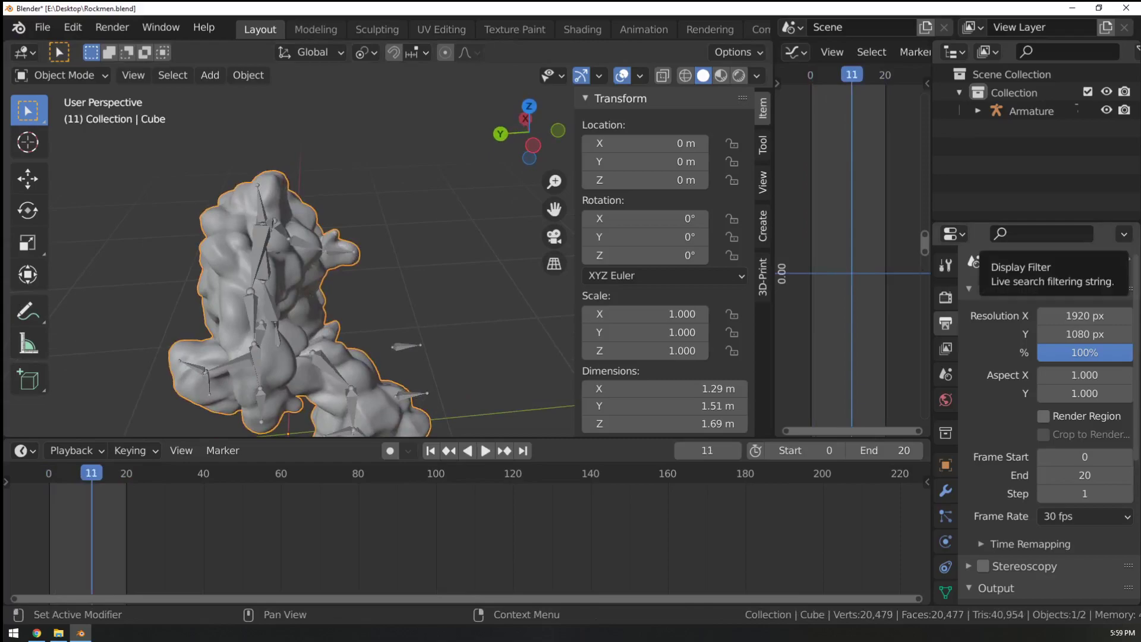
middle_click_drag(368, 179, 542, 285)
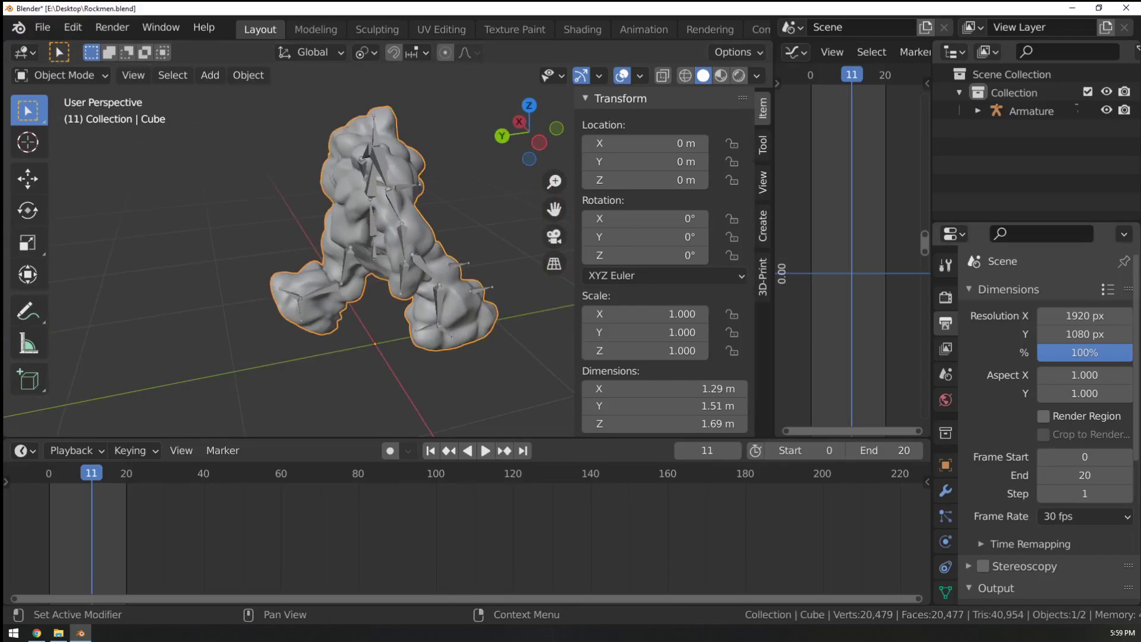
middle_click_drag(260, 177, 430, 229)
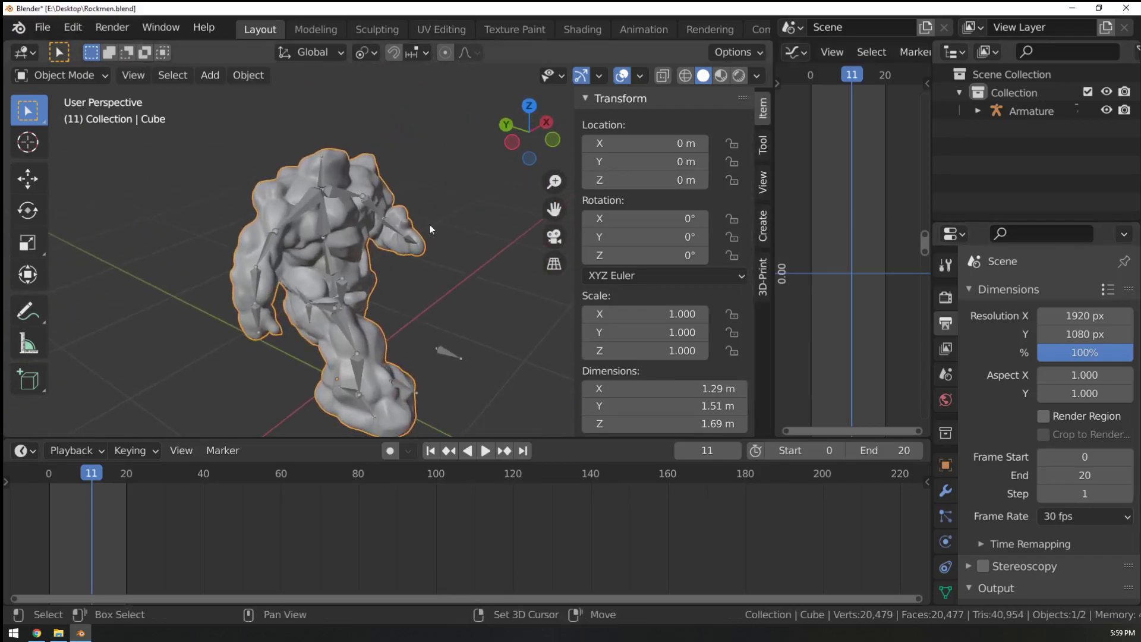
Add a mesh cube and move it clear of the figure, to about X 3.36 m, Y -1.55 m, Z 2.54 m.
key("shift+a")
mouse_move(287, 202)
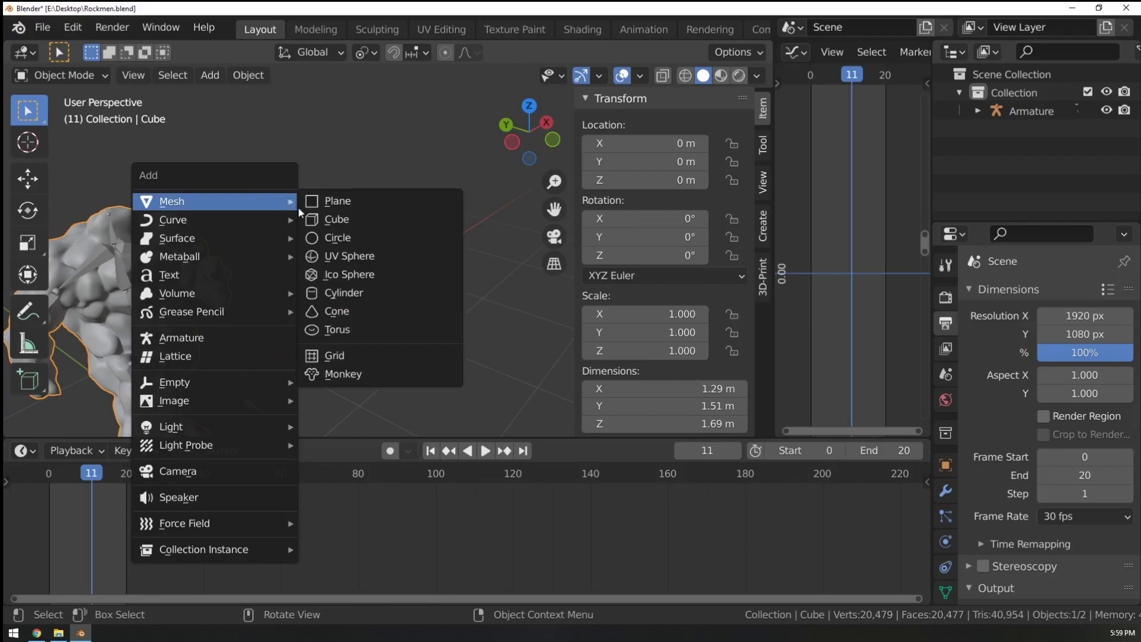
left_click(336, 219)
key("g")
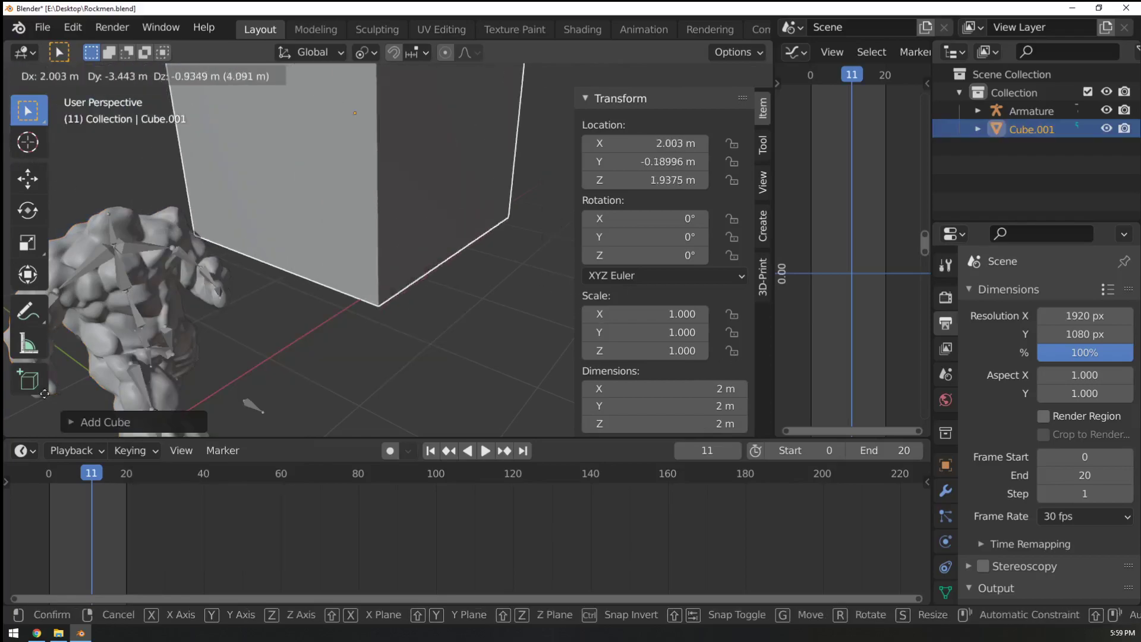
left_click(240, 291)
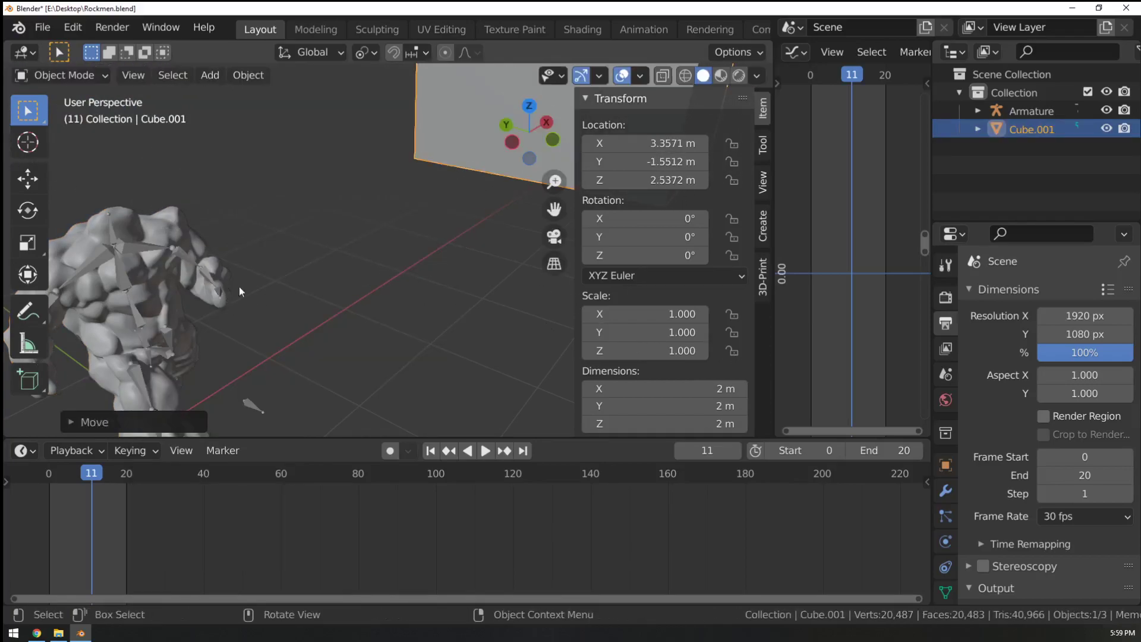
key("KP_Decimal")
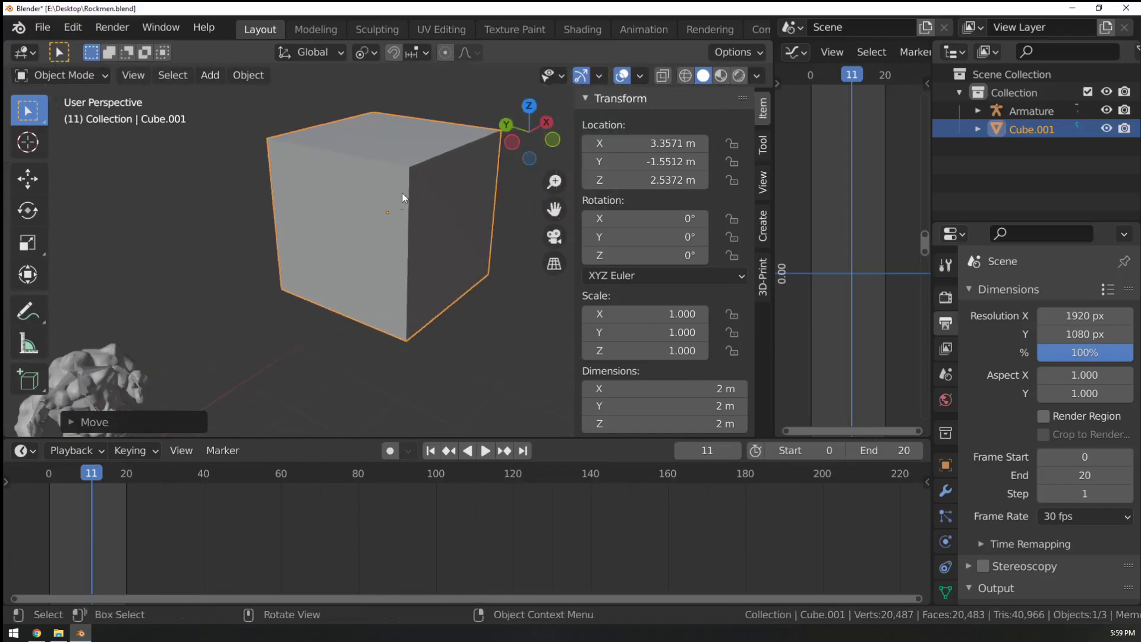
Browse the available modifiers and add a Geometry Nodes modifier to the new cube.
left_click(946, 489)
left_click(1017, 298)
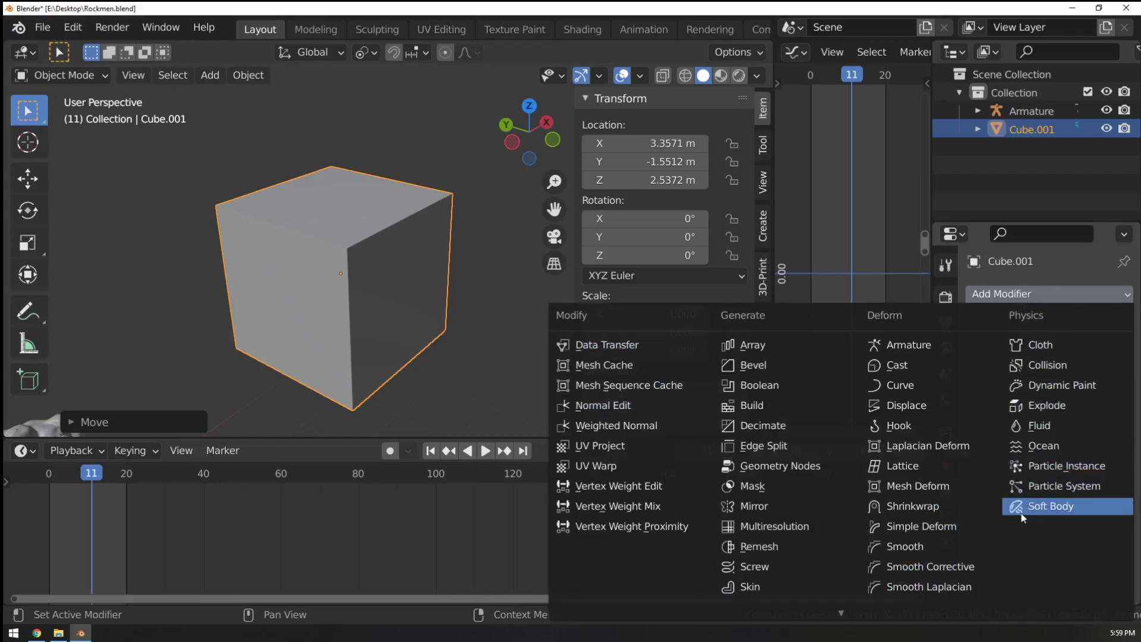
mouse_move(841, 614)
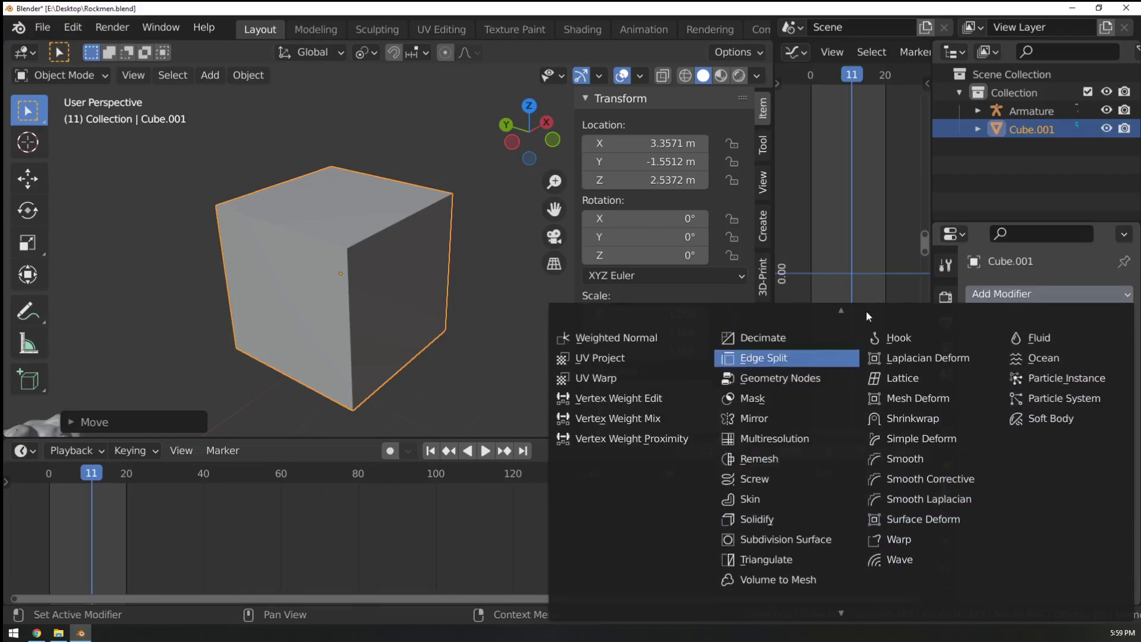
mouse_move(856, 310)
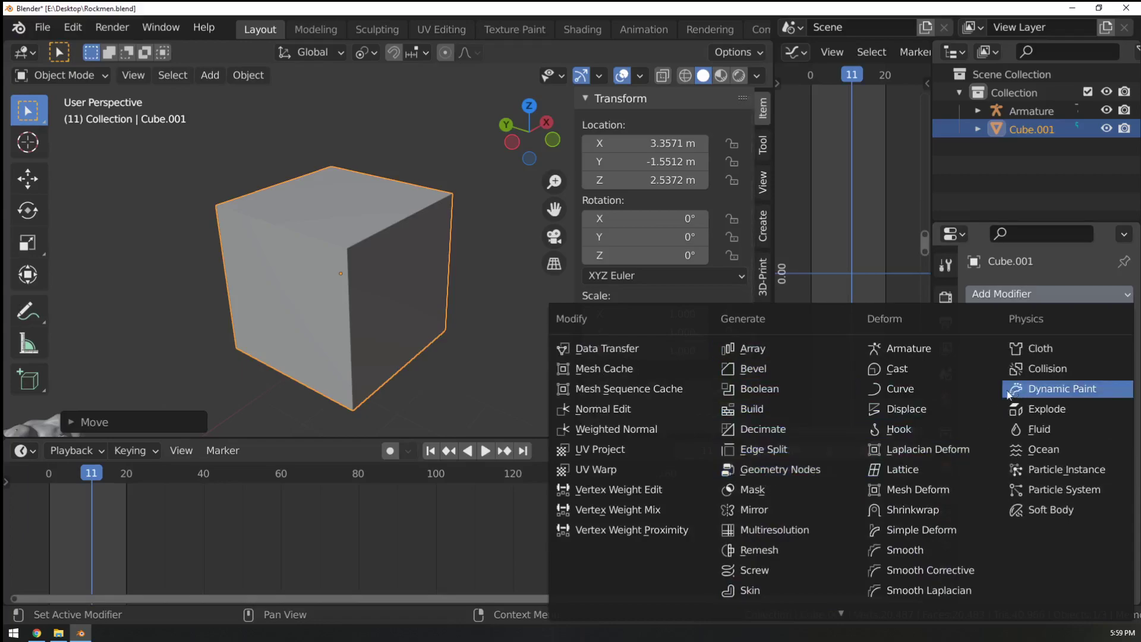
left_click(791, 472)
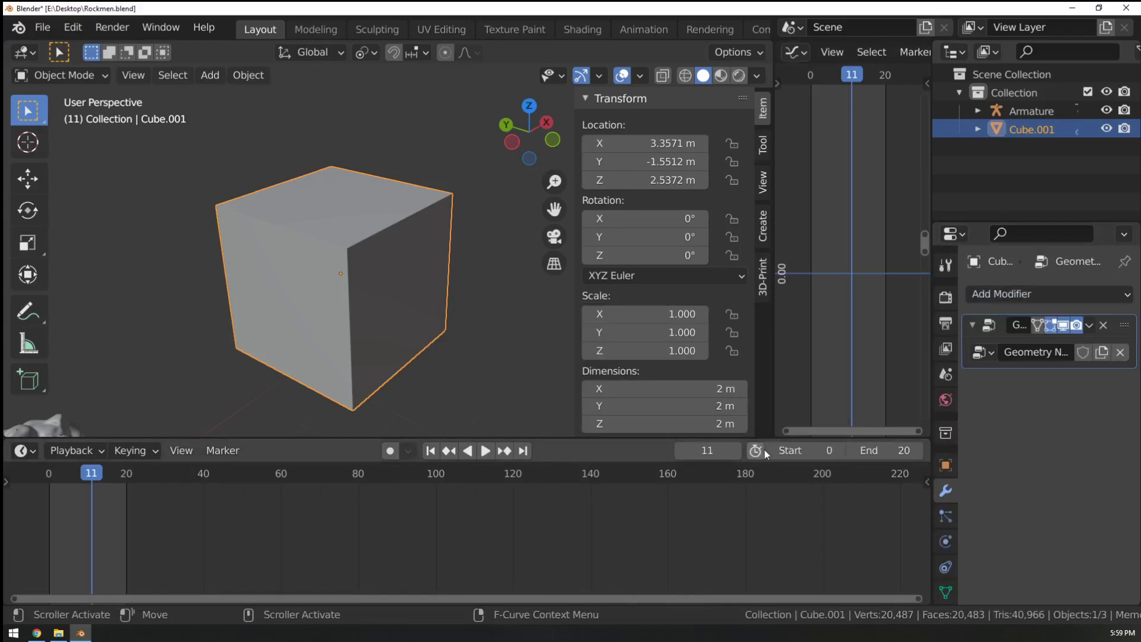
right_click(544, 437)
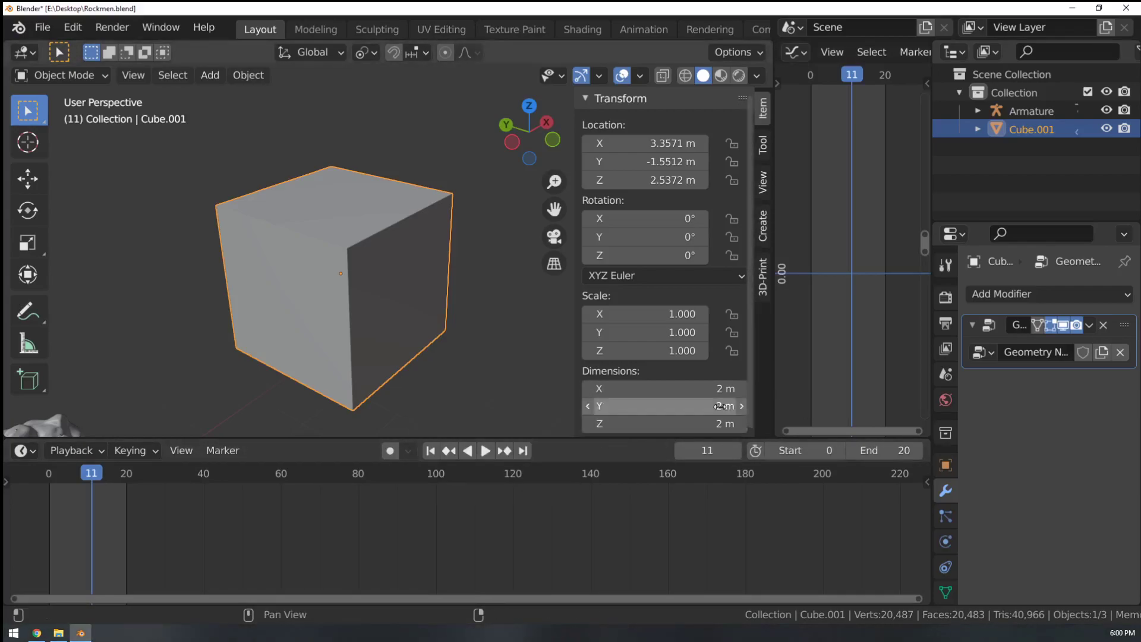
scroll(415, 246, "down", 2)
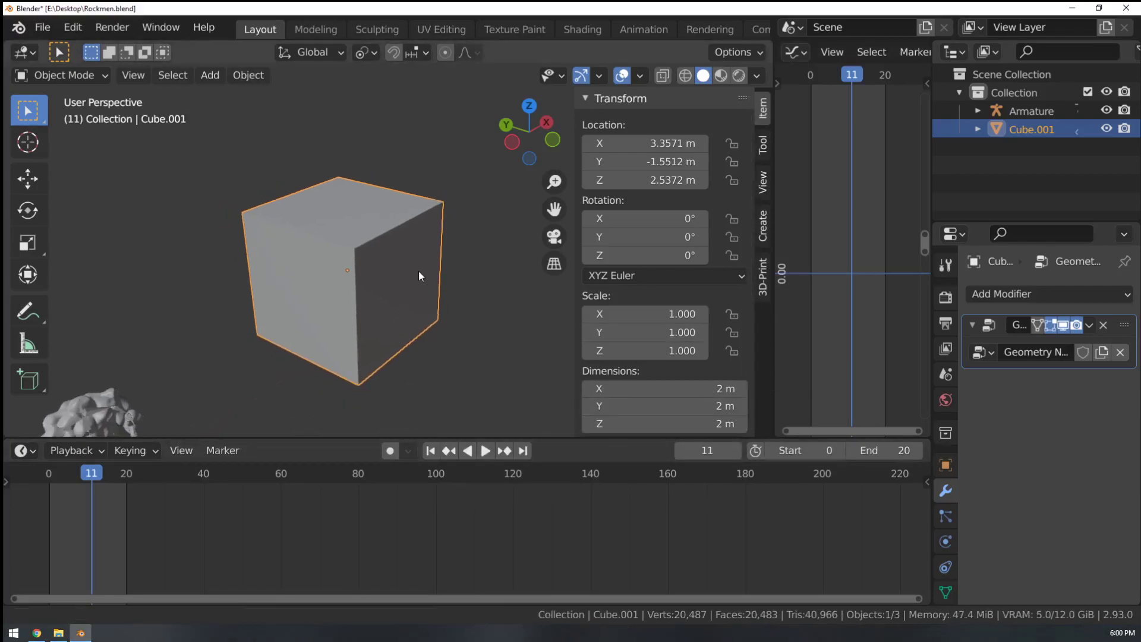
left_click(1126, 7)
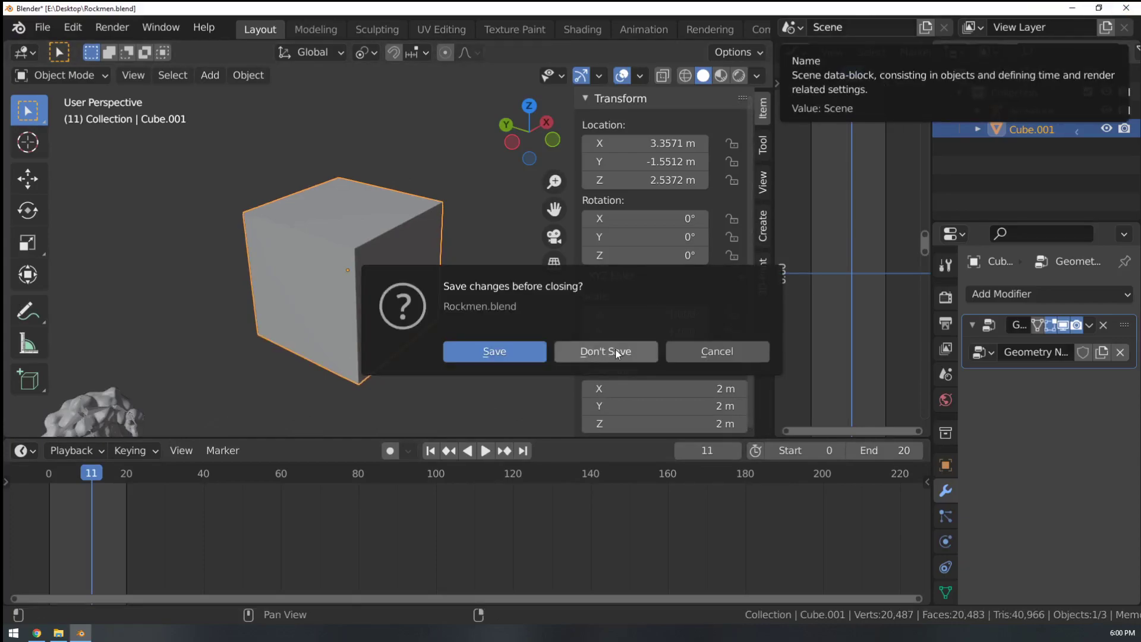
Add an X-axis Mirror modifier to the cube and shift its geometry about -1.3 m along X in Edit Mode.
left_click(1041, 291)
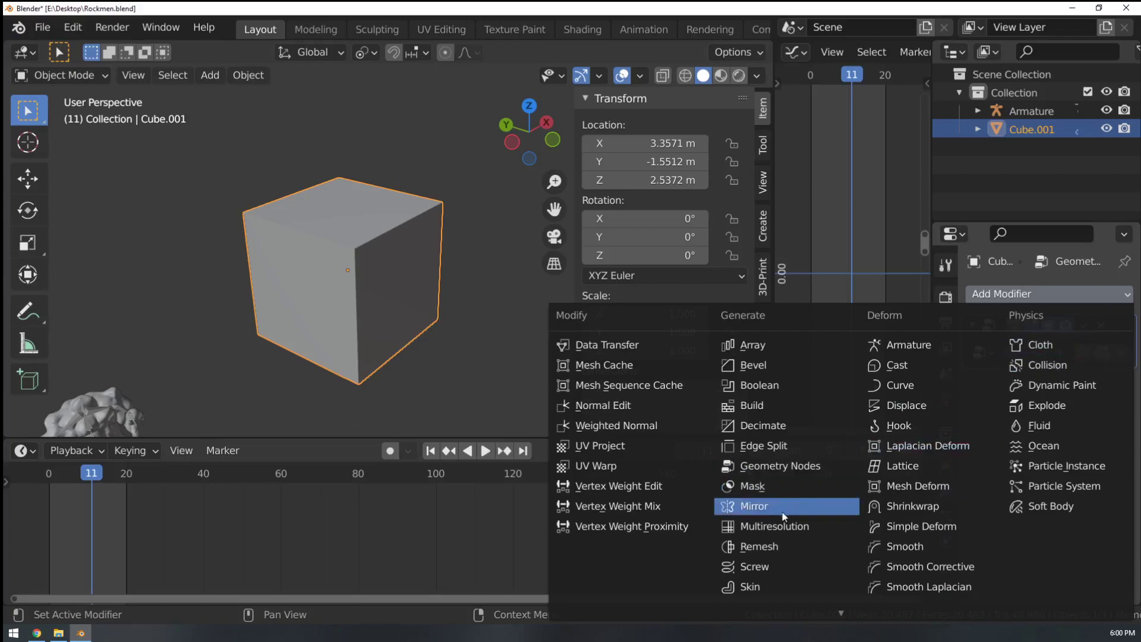
left_click(741, 506)
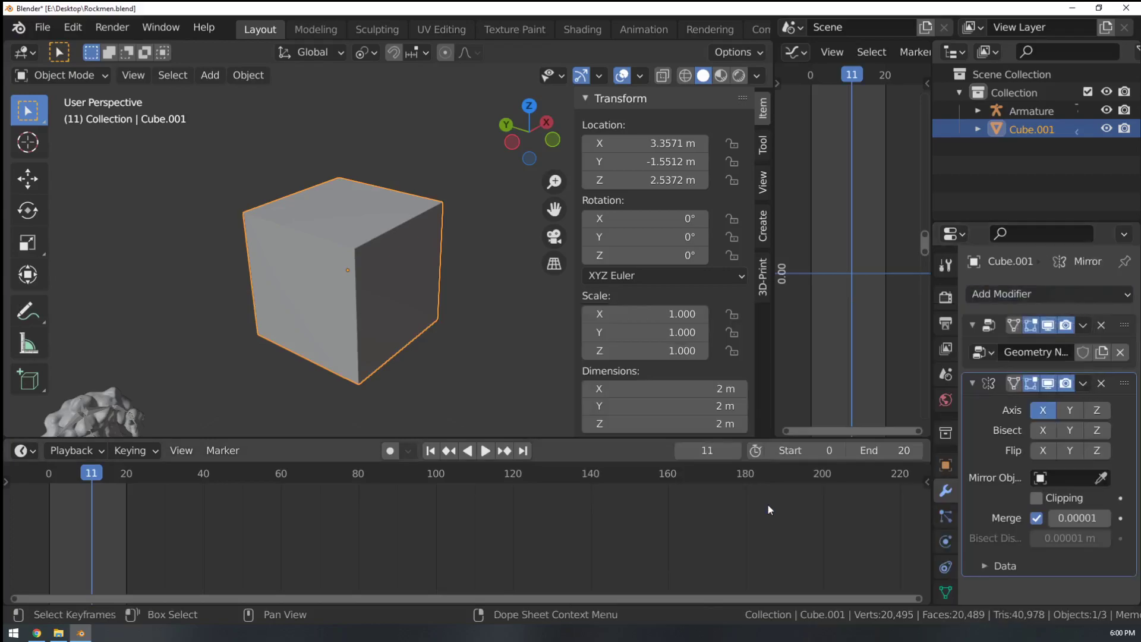
key("Tab")
middle_click_drag(262, 267, 468, 249)
key("g")
key("x")
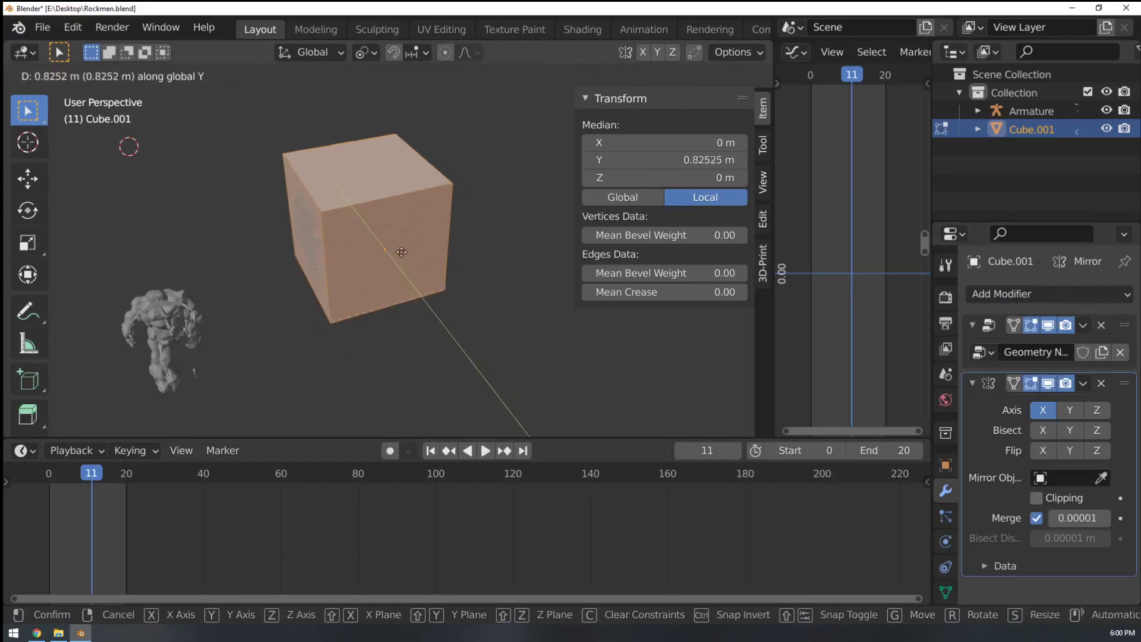
left_click(387, 249)
middle_click_drag(386, 248, 342, 233)
key("Tab")
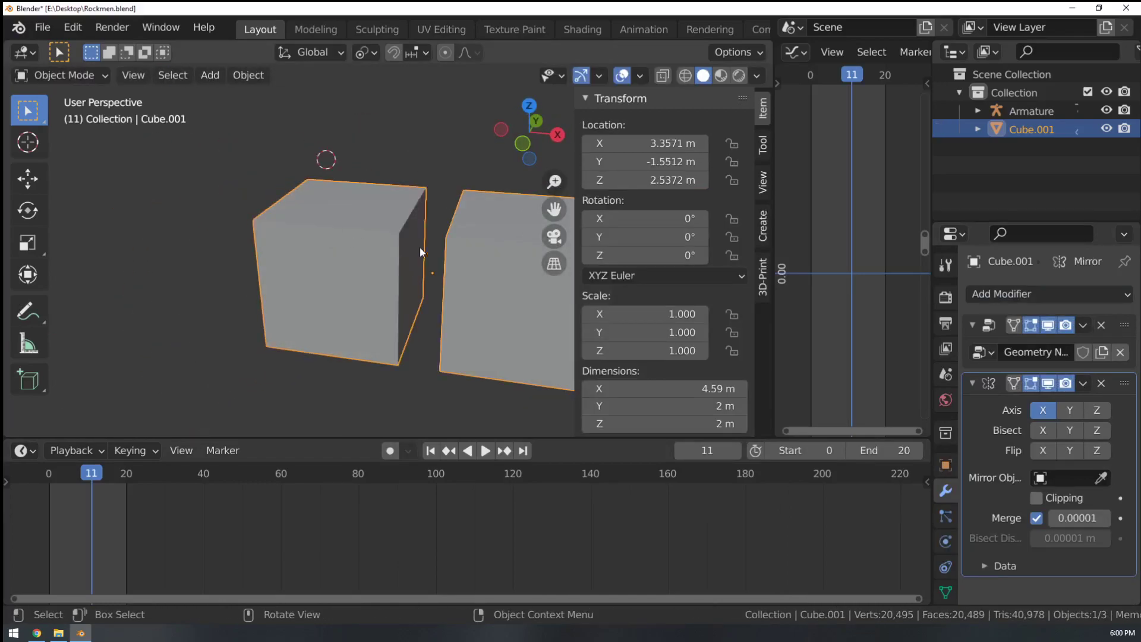
Extrude the front face of the original cube forward in Edit Mode and scale it down to roughly 0.72.
key("Tab")
left_click(357, 293)
key("e")
left_click(367, 264)
key("s")
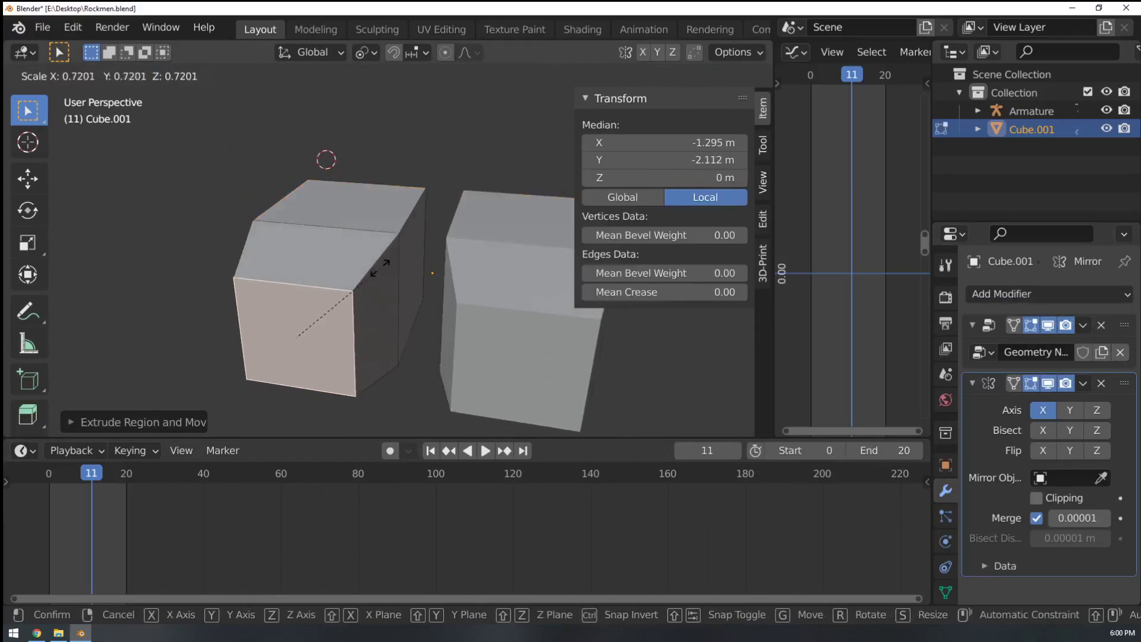
left_click(380, 268)
Extrude the front face again, shrink it into a smaller inner face, and extrude that inward to form a recess.
key("e")
left_click(366, 281)
key("s")
left_click(348, 285)
key("e")
left_click(351, 279)
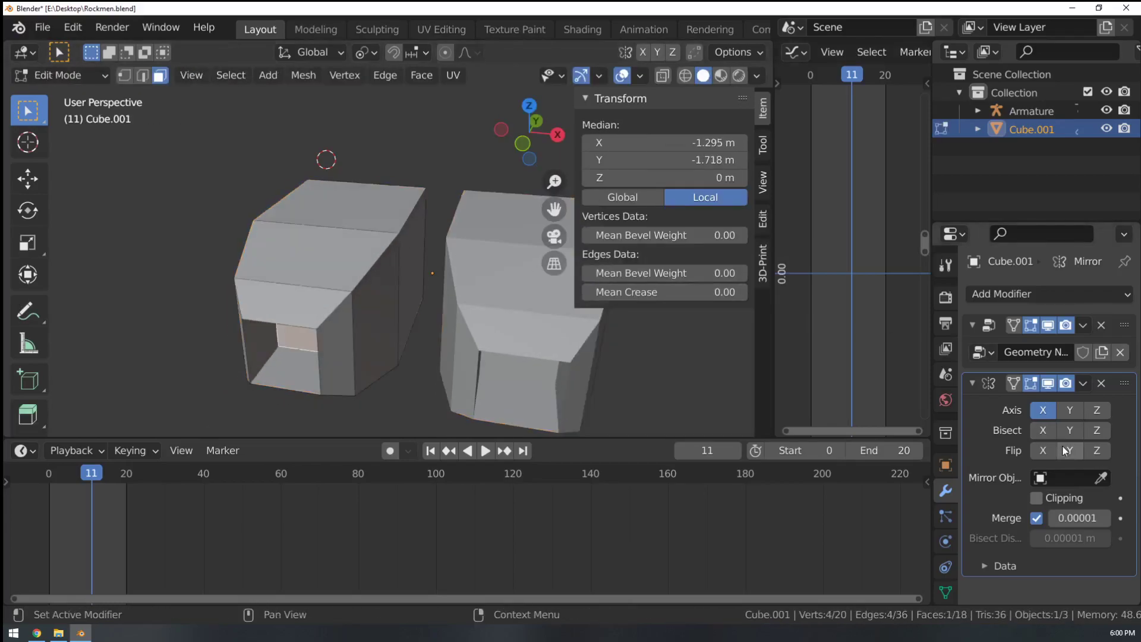
Enable Clipping on the Mirror modifier and move the block's inner side face about 1.04 m along X to the mirror plane.
left_click(1036, 498)
left_click(410, 275)
key("g")
key("y")
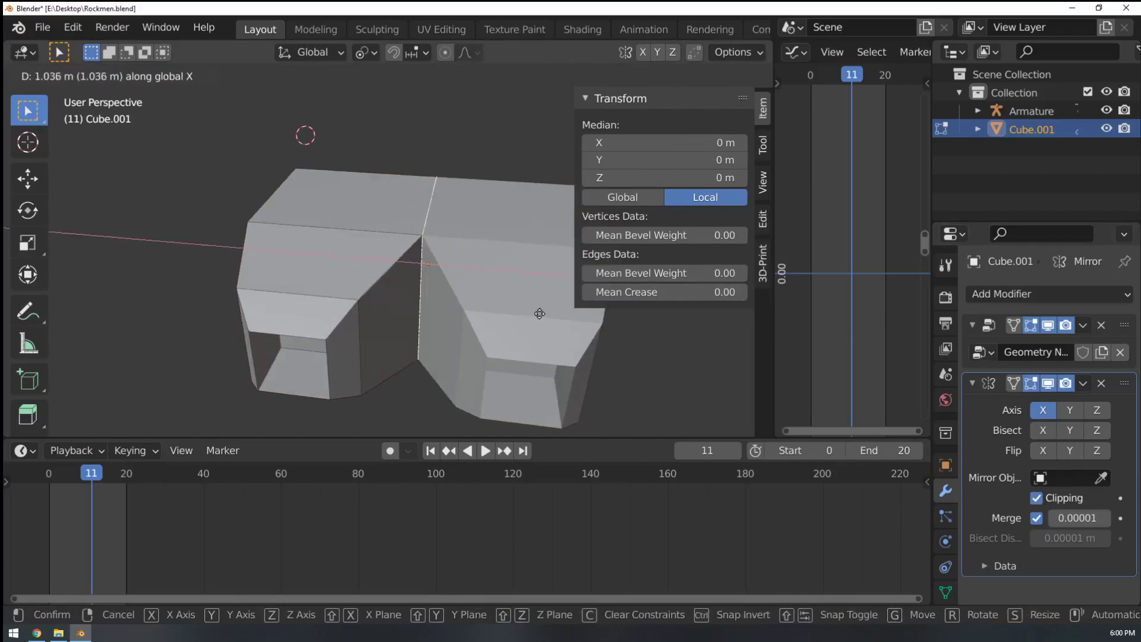
left_click(535, 313)
middle_click_drag(422, 273, 463, 259)
middle_click_drag(395, 285, 403, 239, "ctrl")
Leave Edit Mode and delete the mirrored cube from the scene.
key("Tab")
key("x")
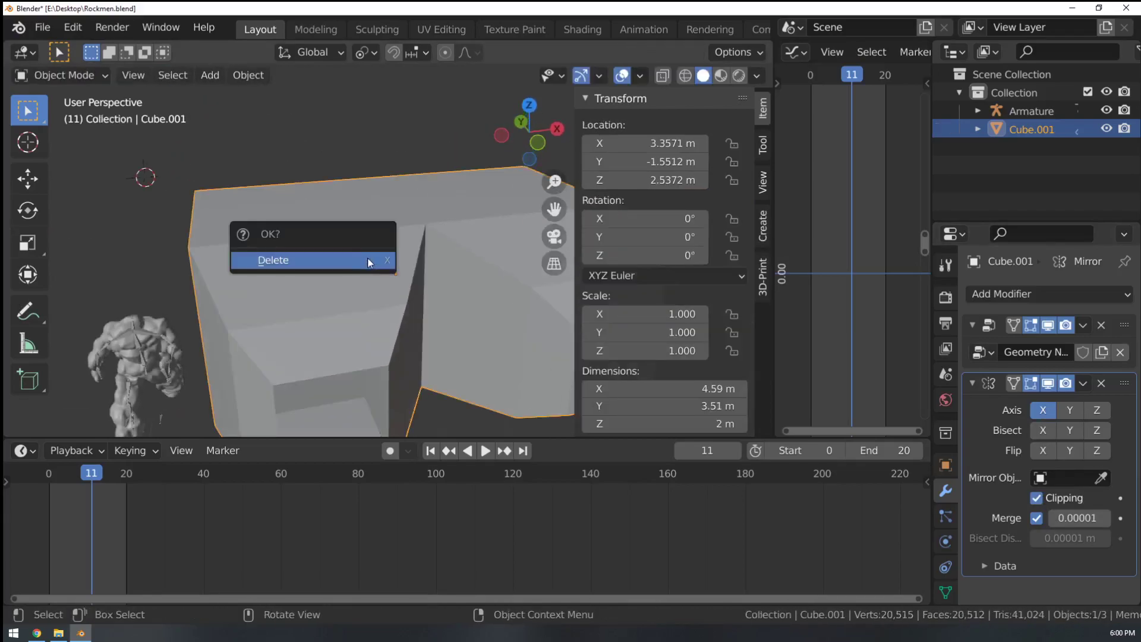
left_click(367, 264)
middle_click_drag(312, 187, 386, 218, "ctrl")
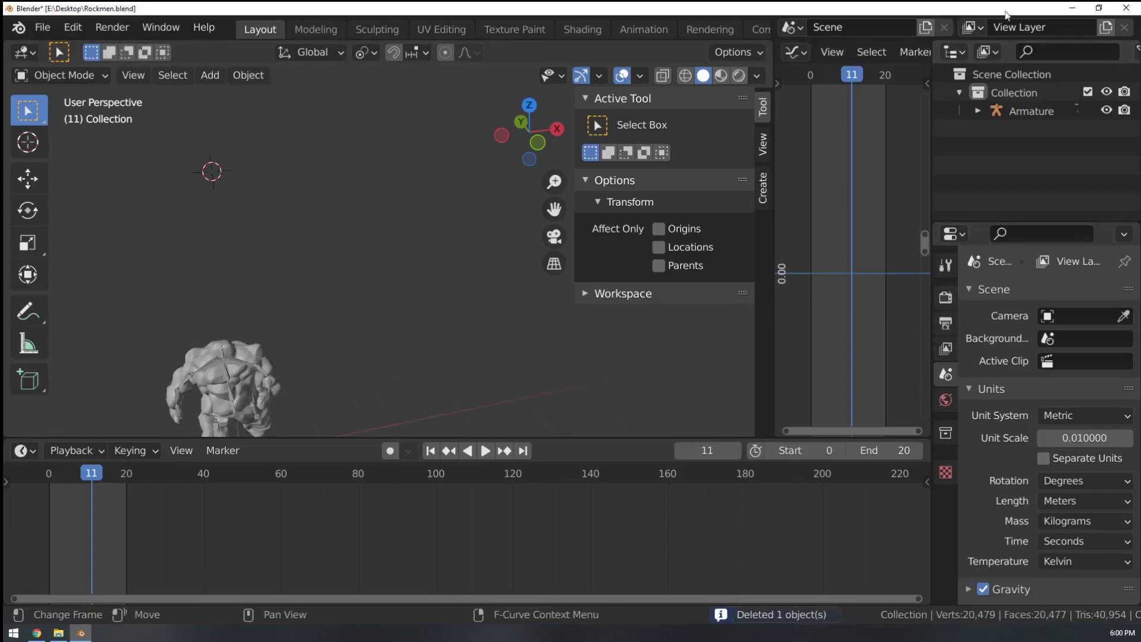
Close Rockmen.blend and quit the program without saving the changes.
left_click_drag(1003, 8, 501, 138)
left_click(610, 140)
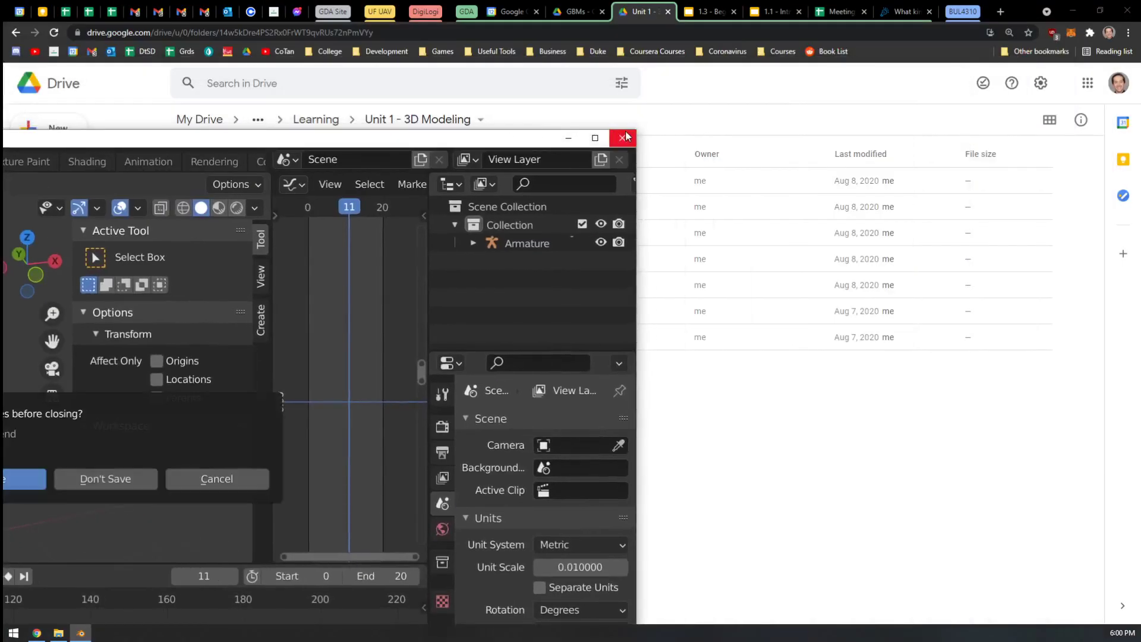
left_click(153, 486)
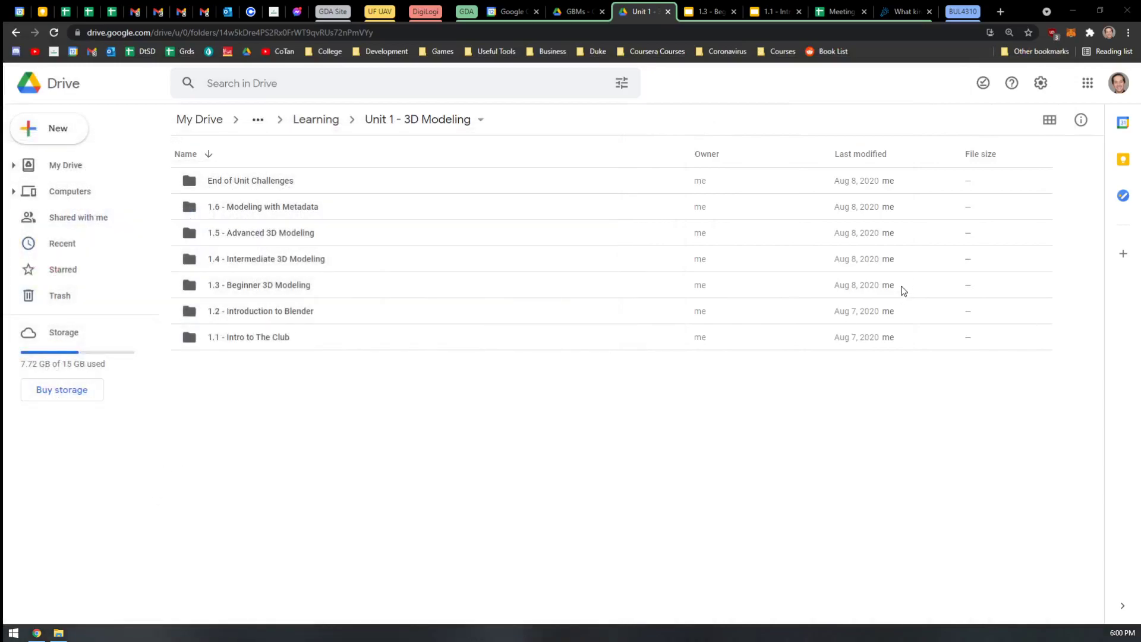